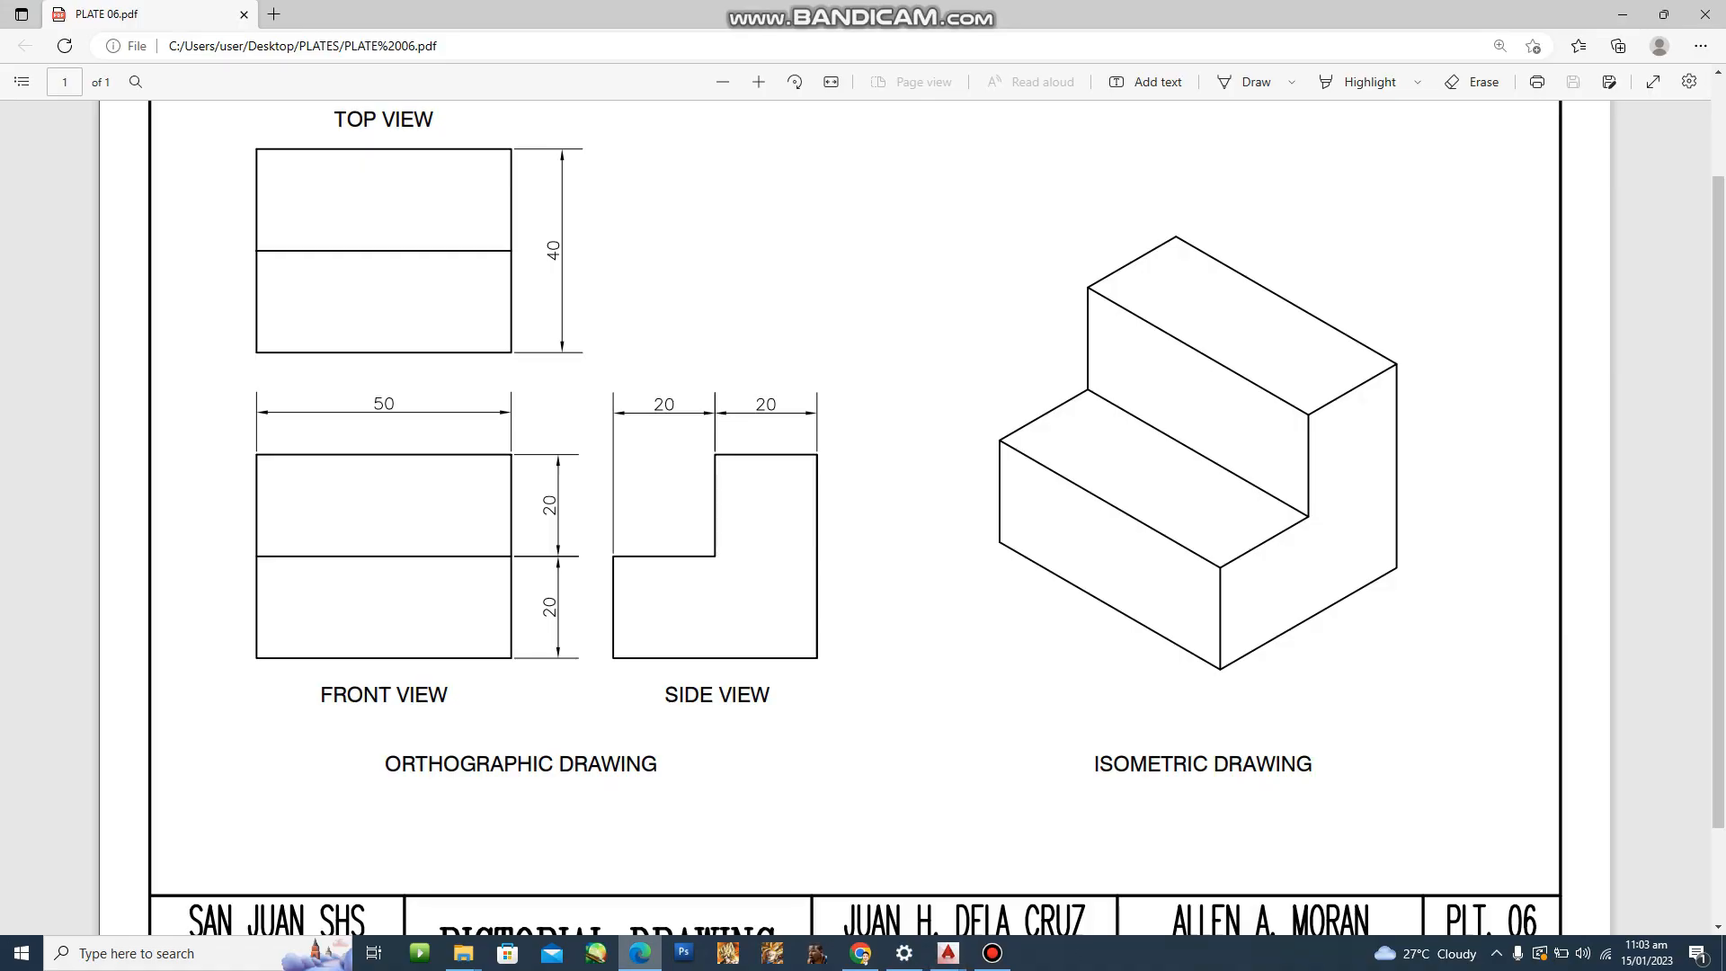
Switch to AutoCAD and draw a 50 by 40 rectangle for the top view in the upper-left part of the drawing frame.
left_click(949, 953)
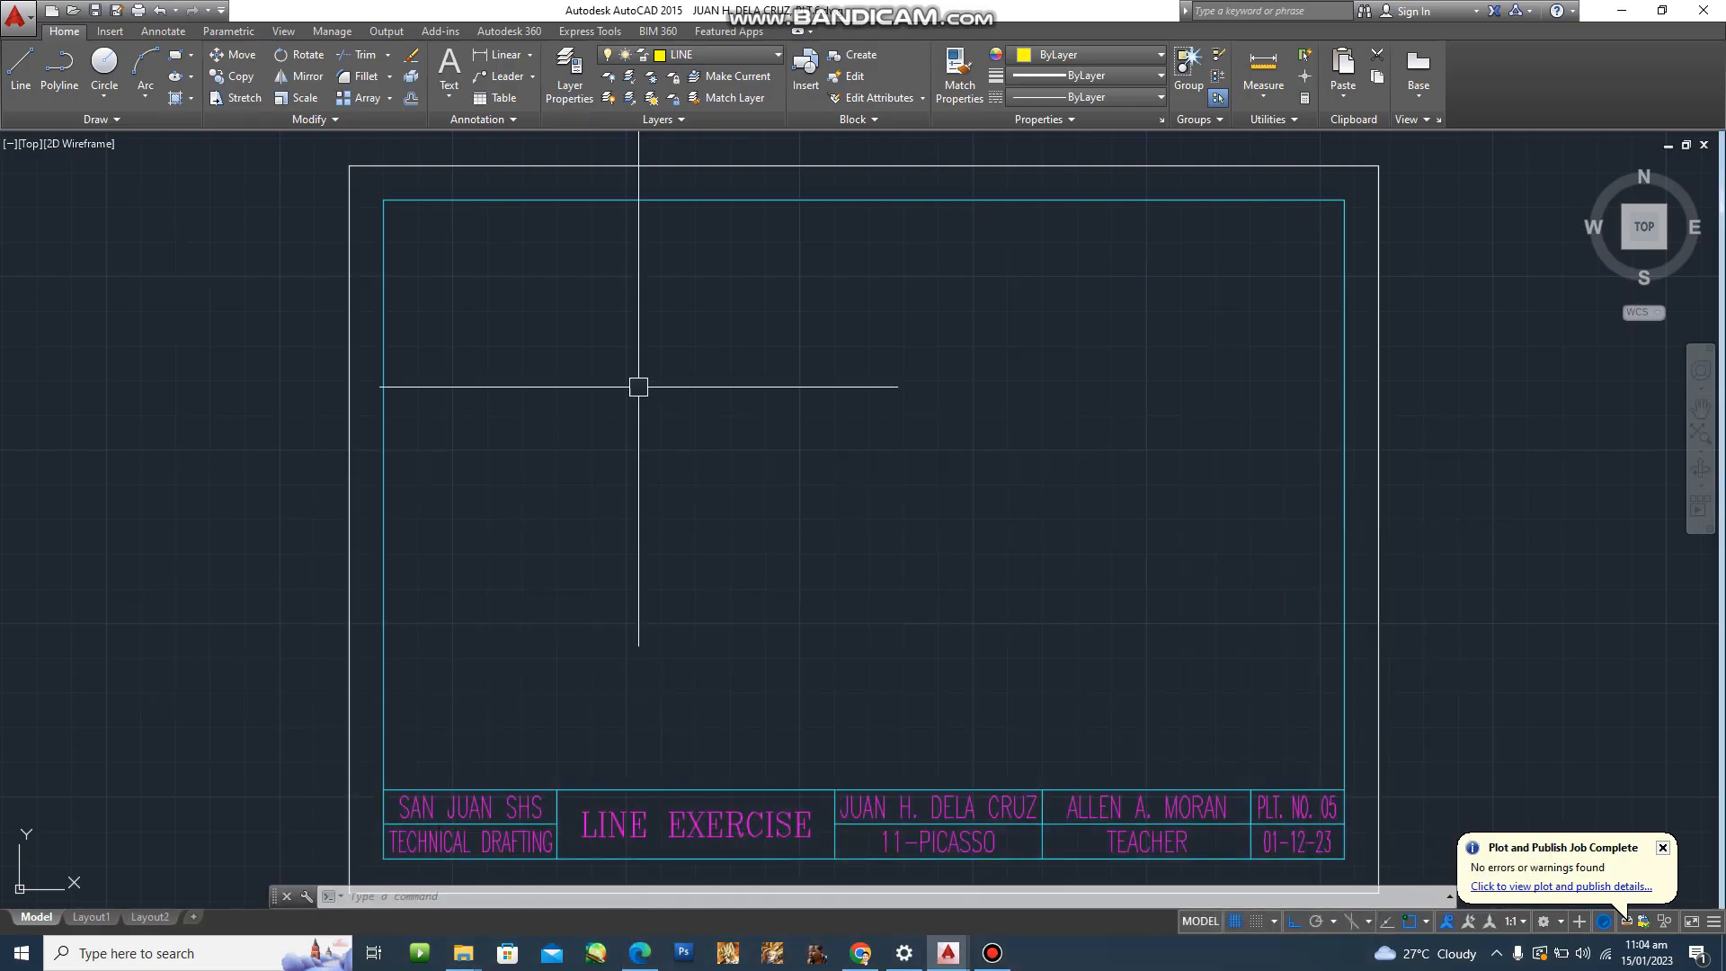
type("REC")
key("Return")
left_click(500, 473)
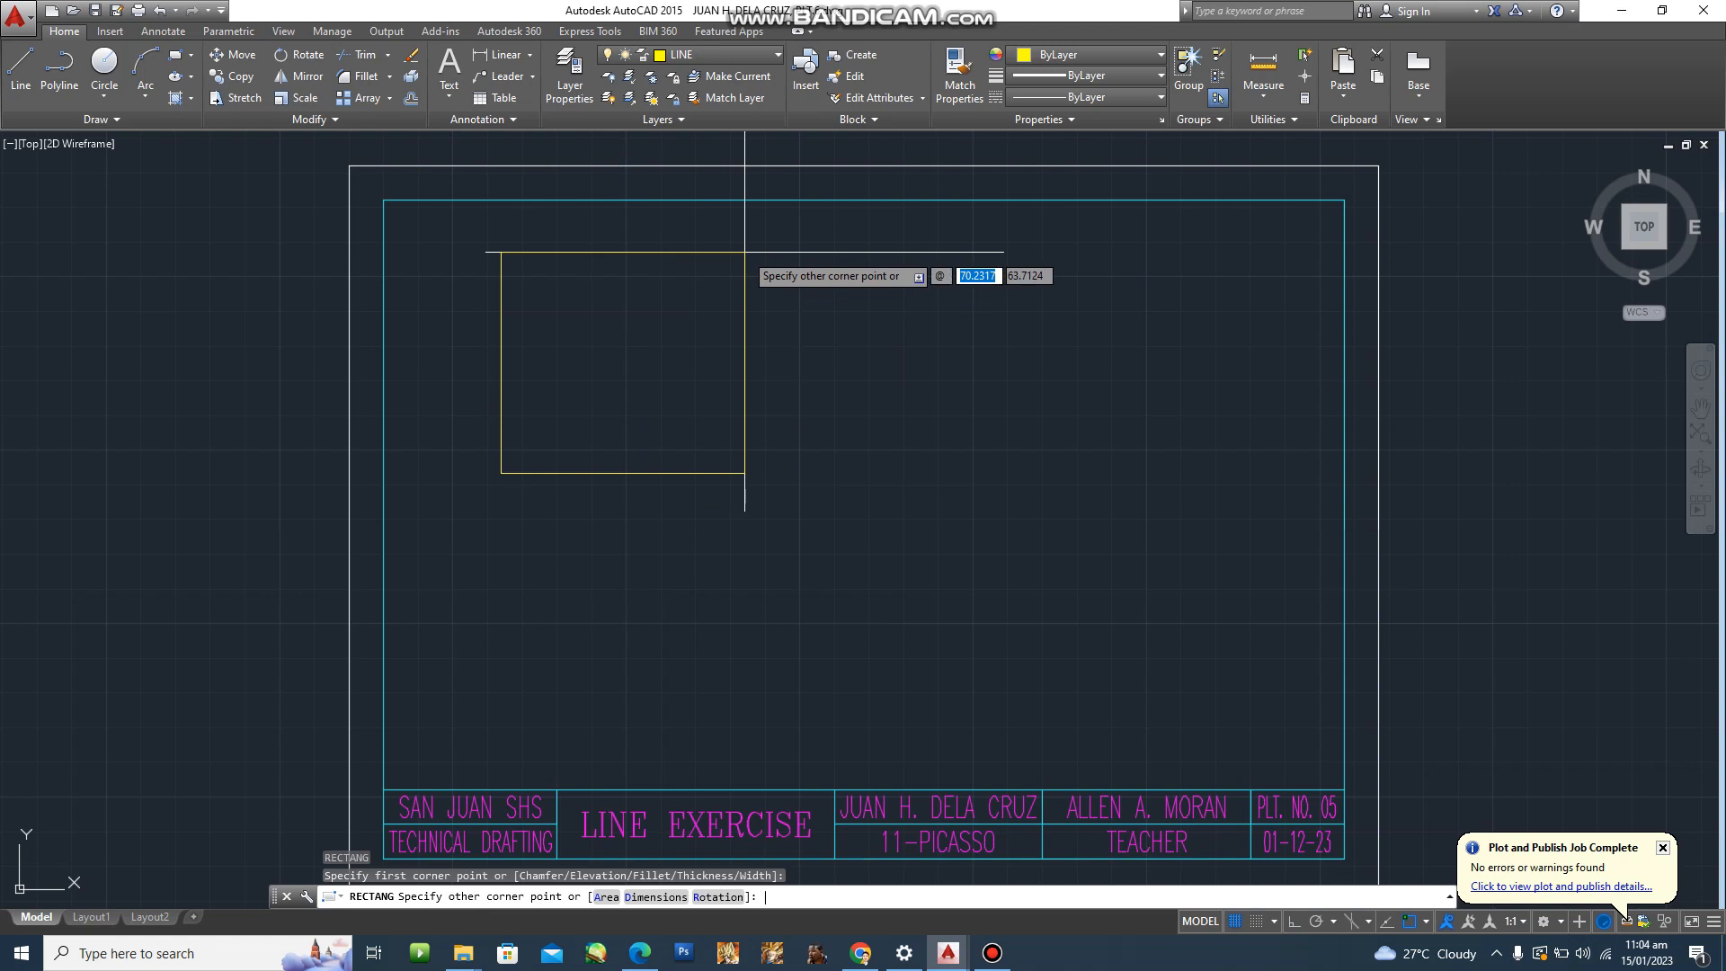
type("50")
key("Tab")
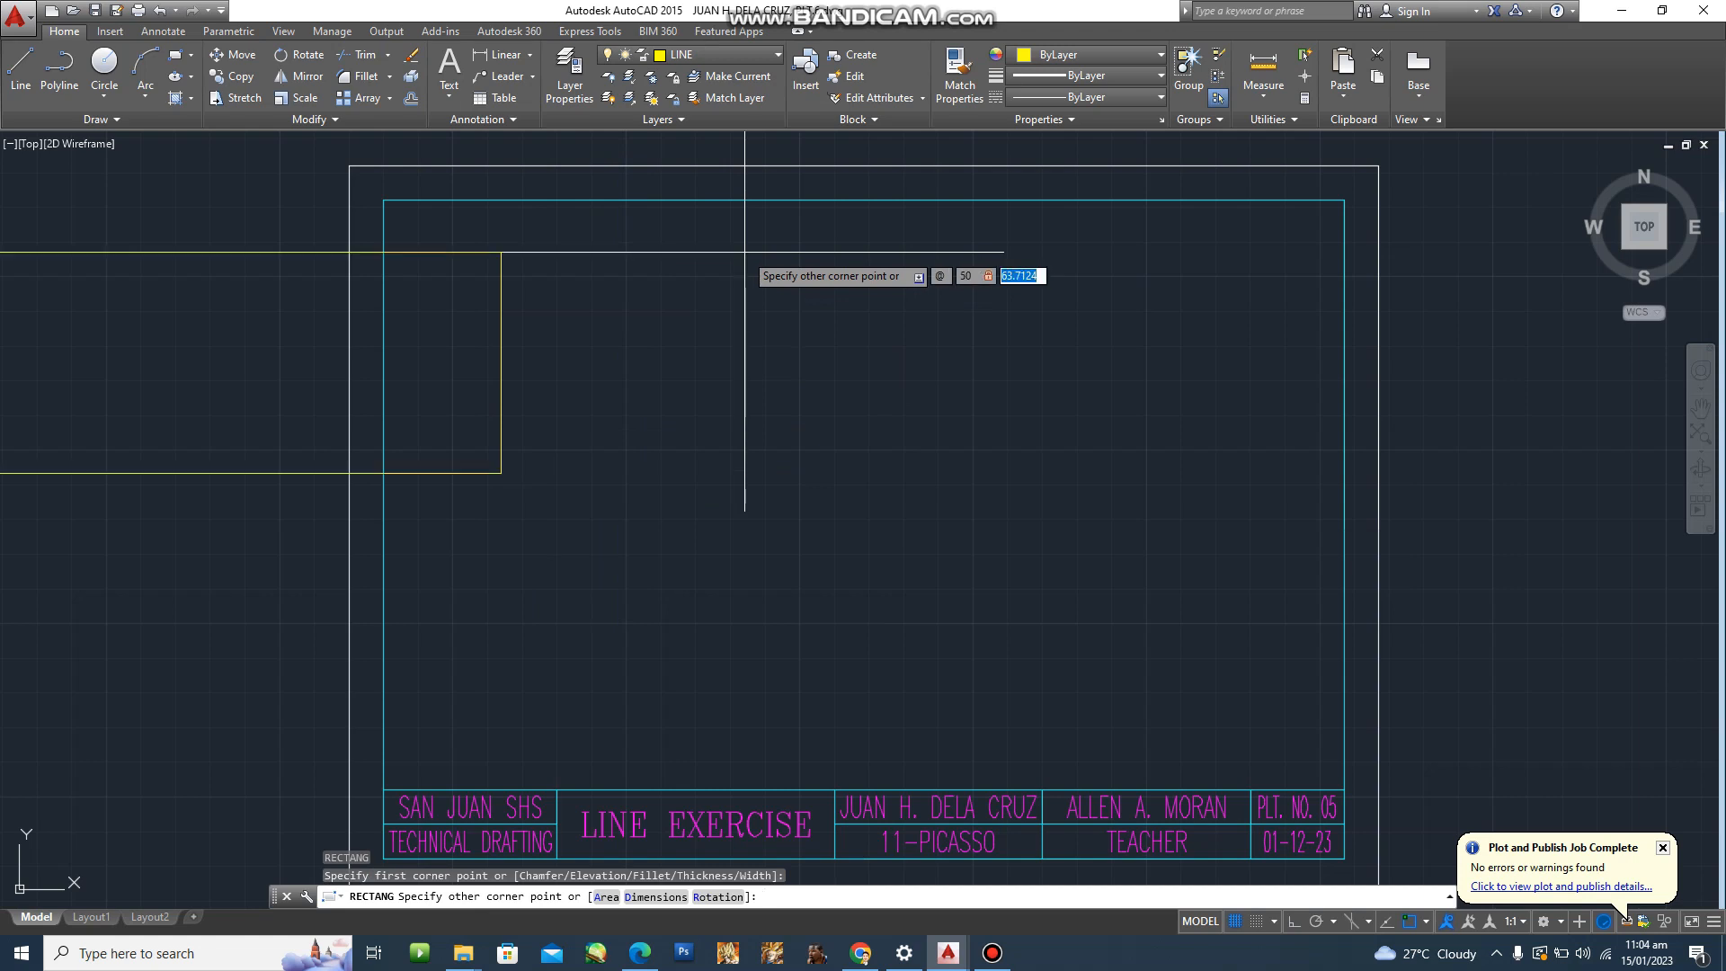
type("40")
key("Return")
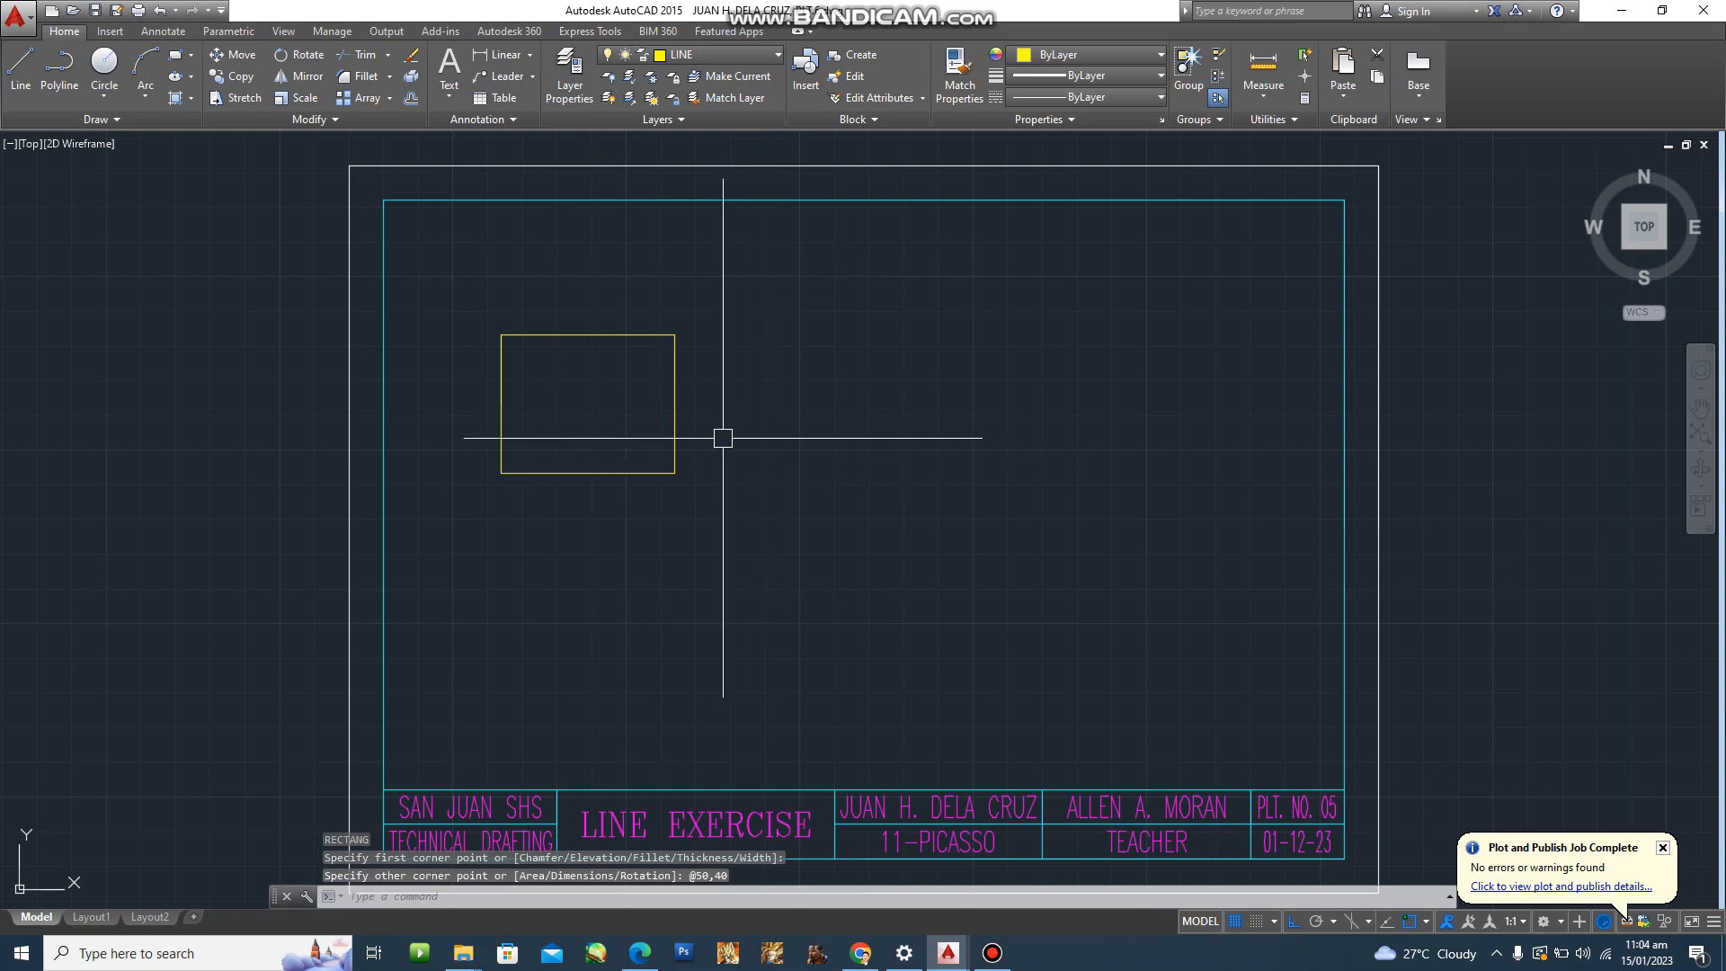
Move the top-view rectangle slightly upward within the frame.
scroll(670, 470, "up", 2)
type("m")
key("Return")
left_click(644, 479)
scroll(643, 479, "down", 2)
key("Return")
left_click(680, 460)
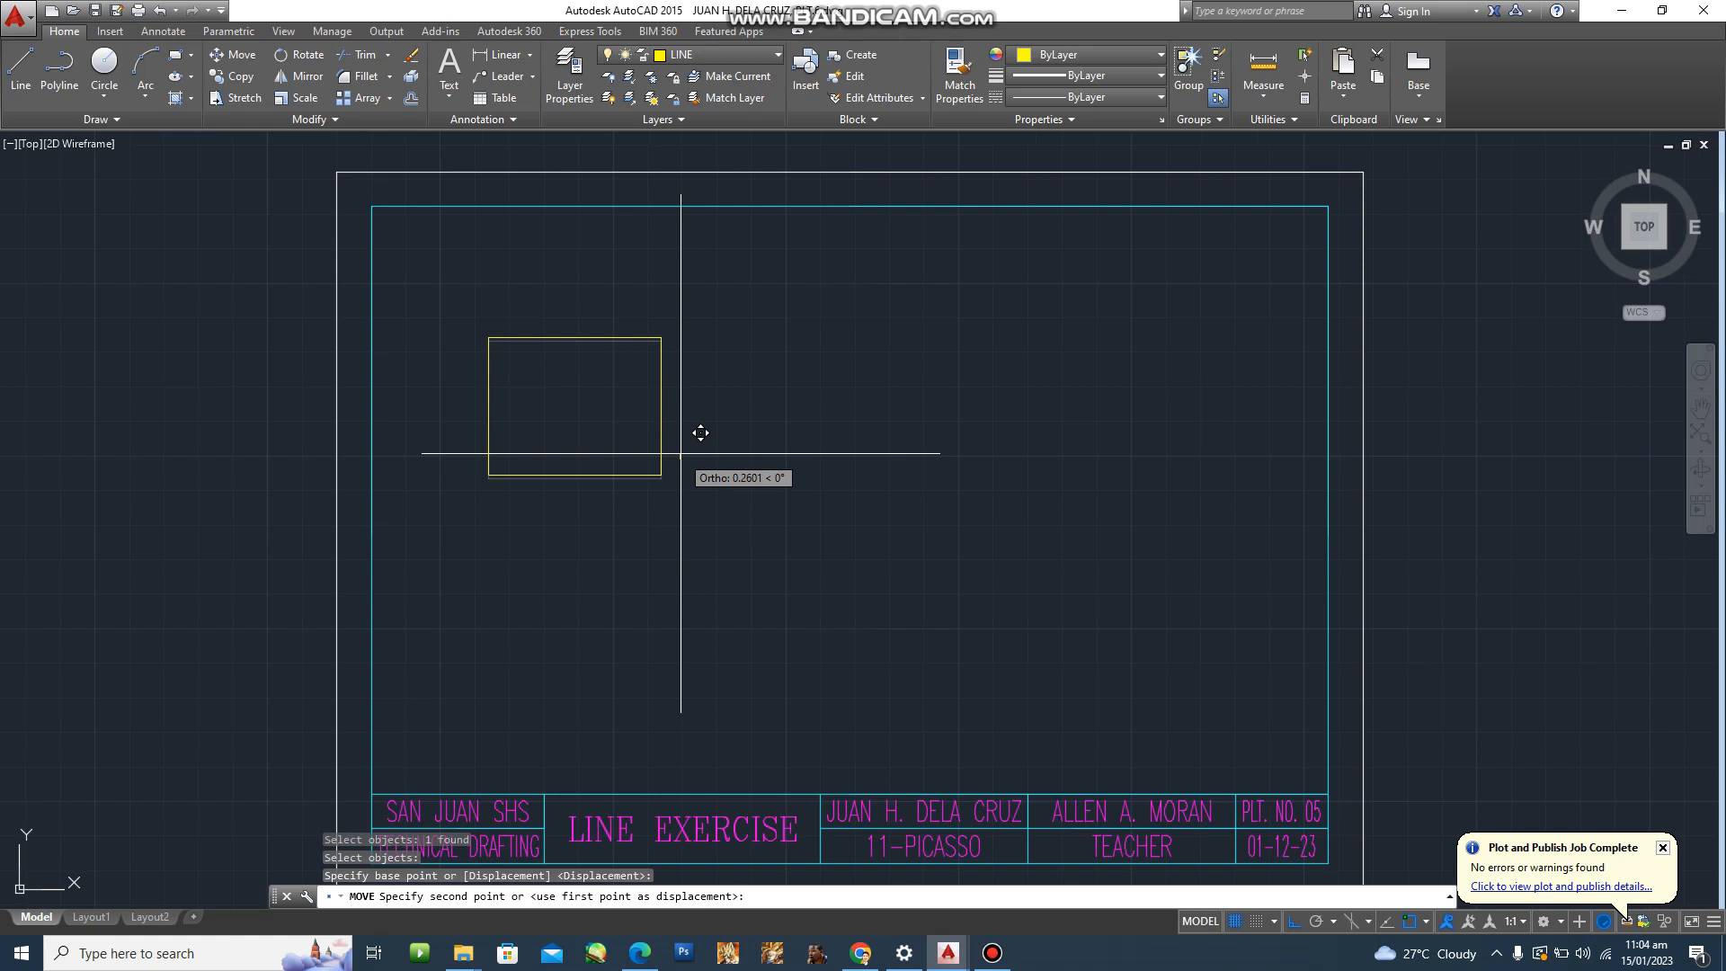
left_click(680, 450)
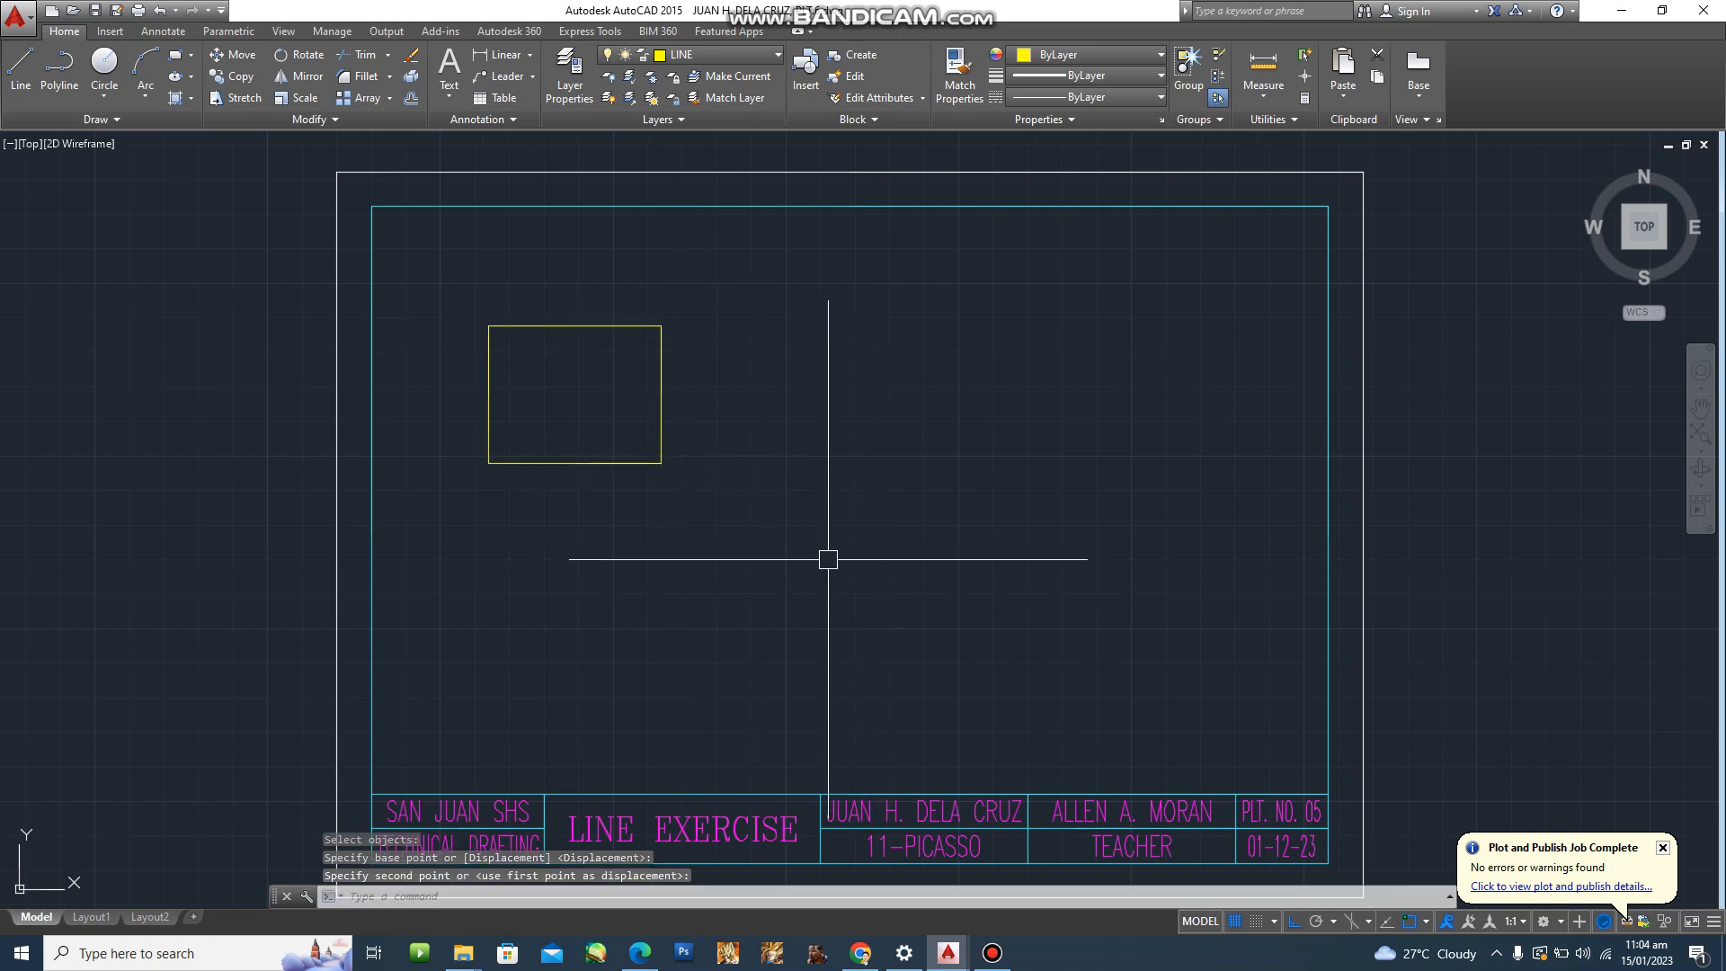
Move the top-view rectangle slightly to the left within the frame.
left_click(640, 952)
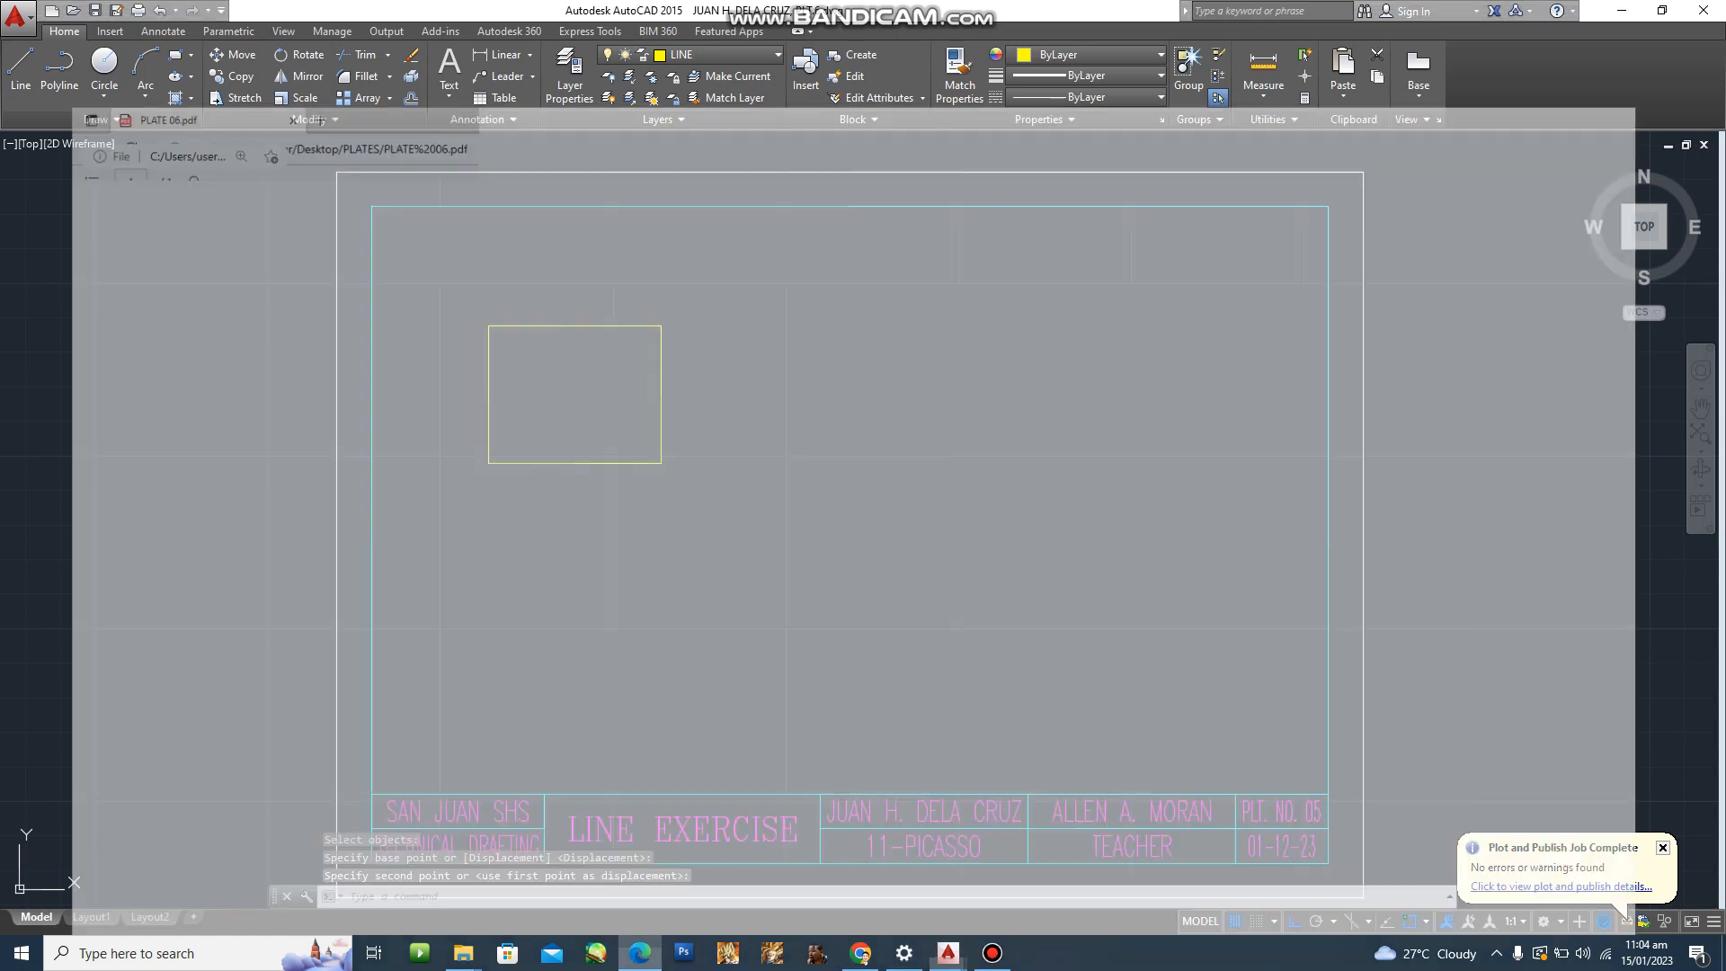
left_click(640, 953)
key("Escape")
type("m")
key("Return")
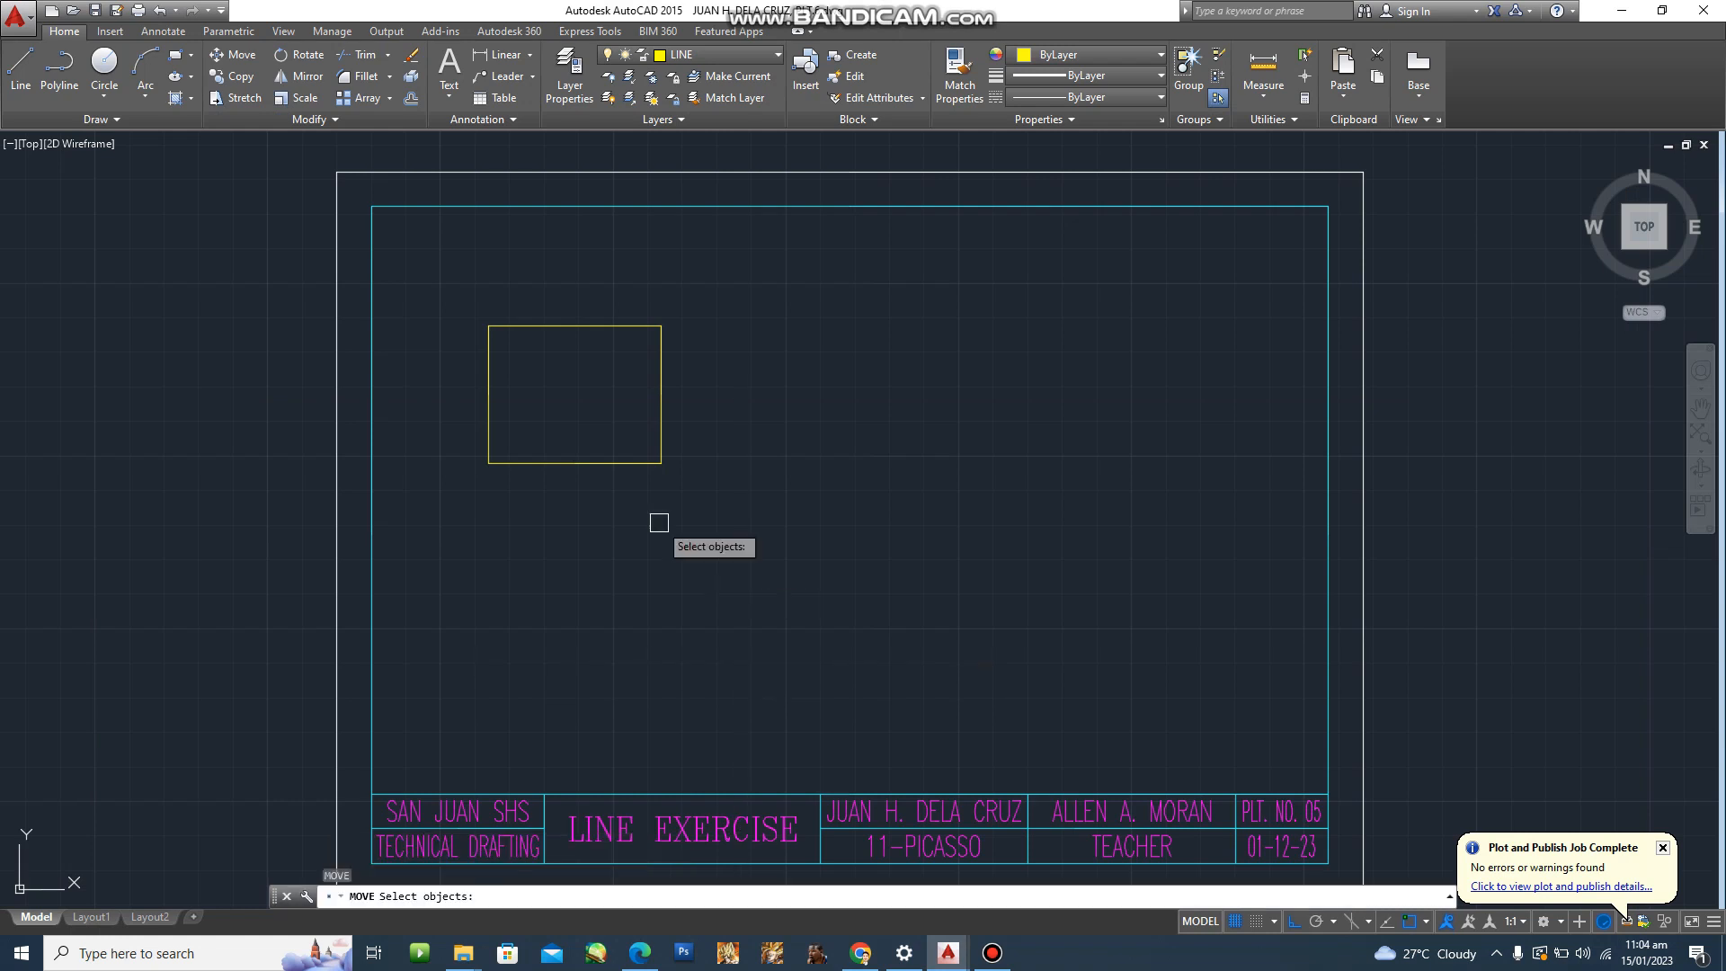
left_click(594, 464)
key("Return")
left_click(605, 412)
left_click(585, 413)
key("Escape")
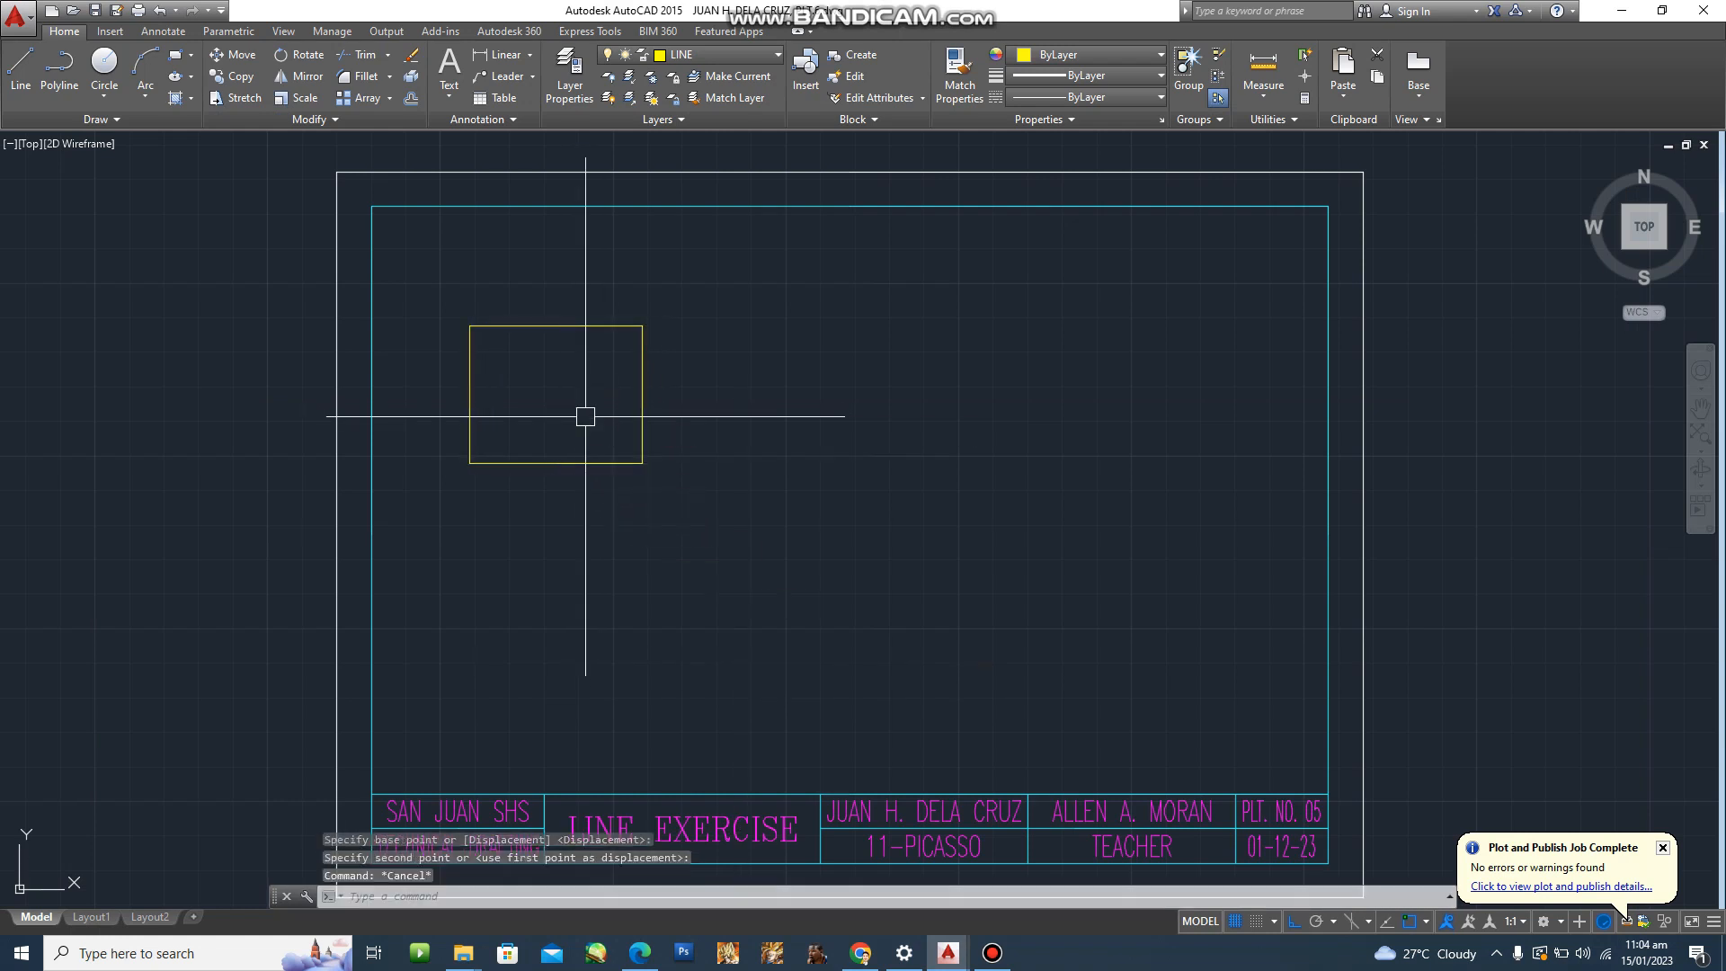
Explode the top-view rectangle into separate lines.
scroll(508, 362, "up", 2)
middle_click_drag(544, 425, 562, 339)
scroll(586, 439, "down", 2)
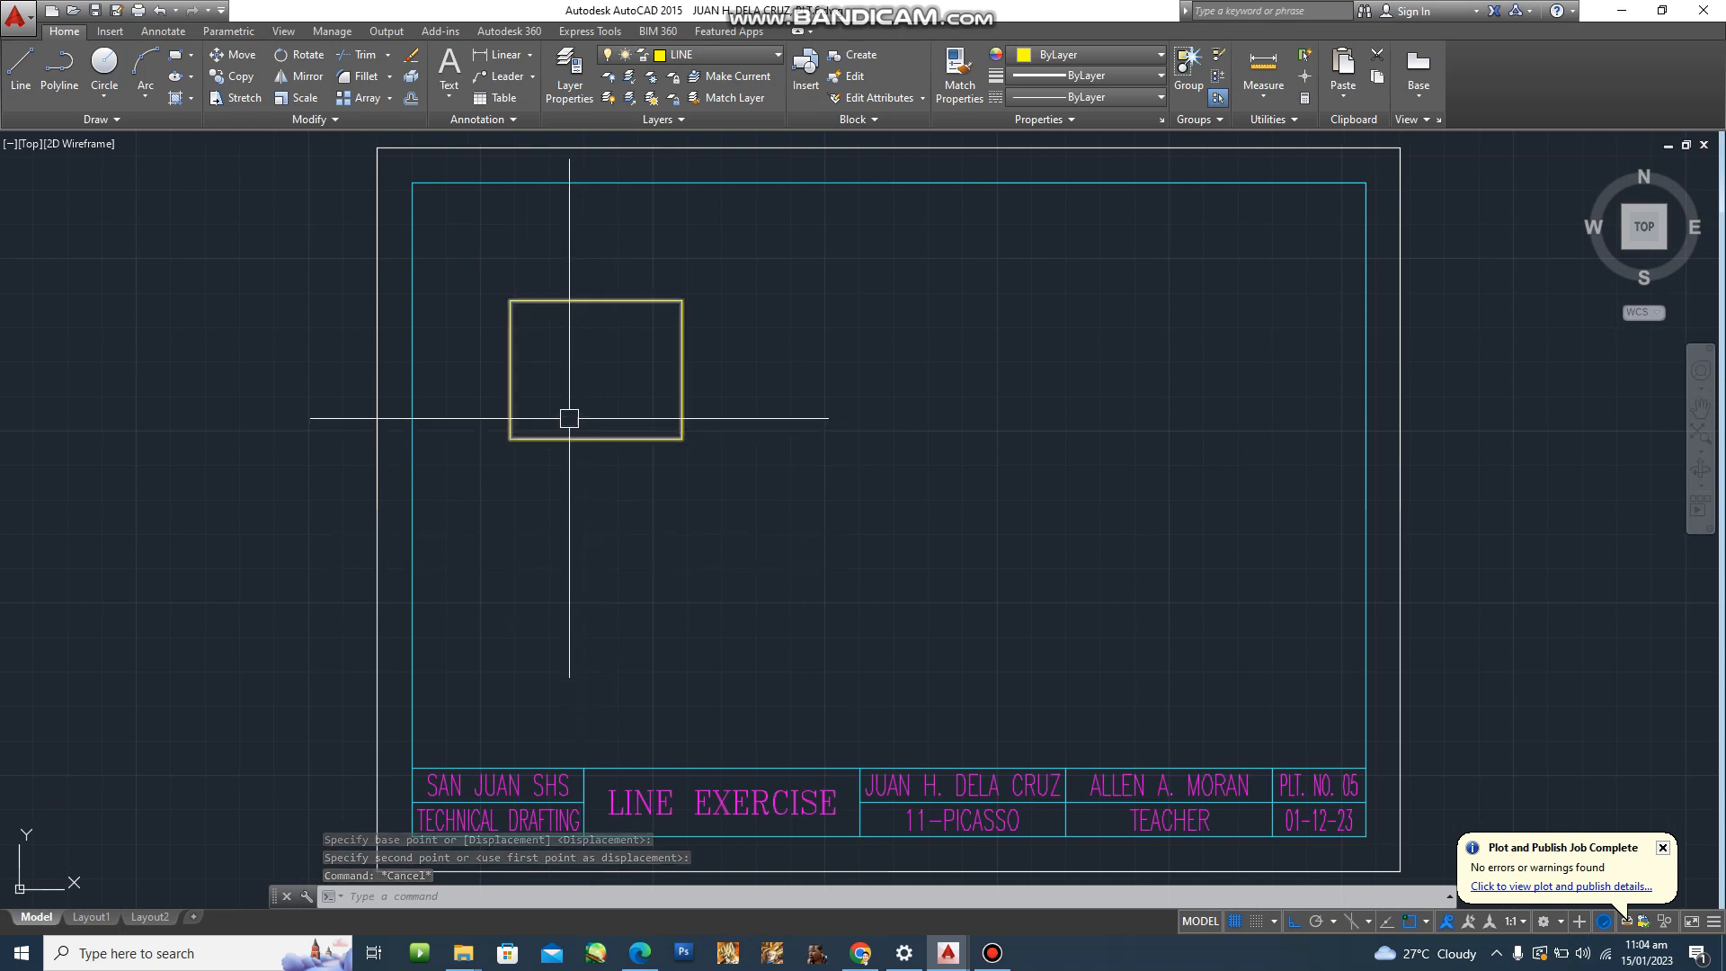
key("Escape")
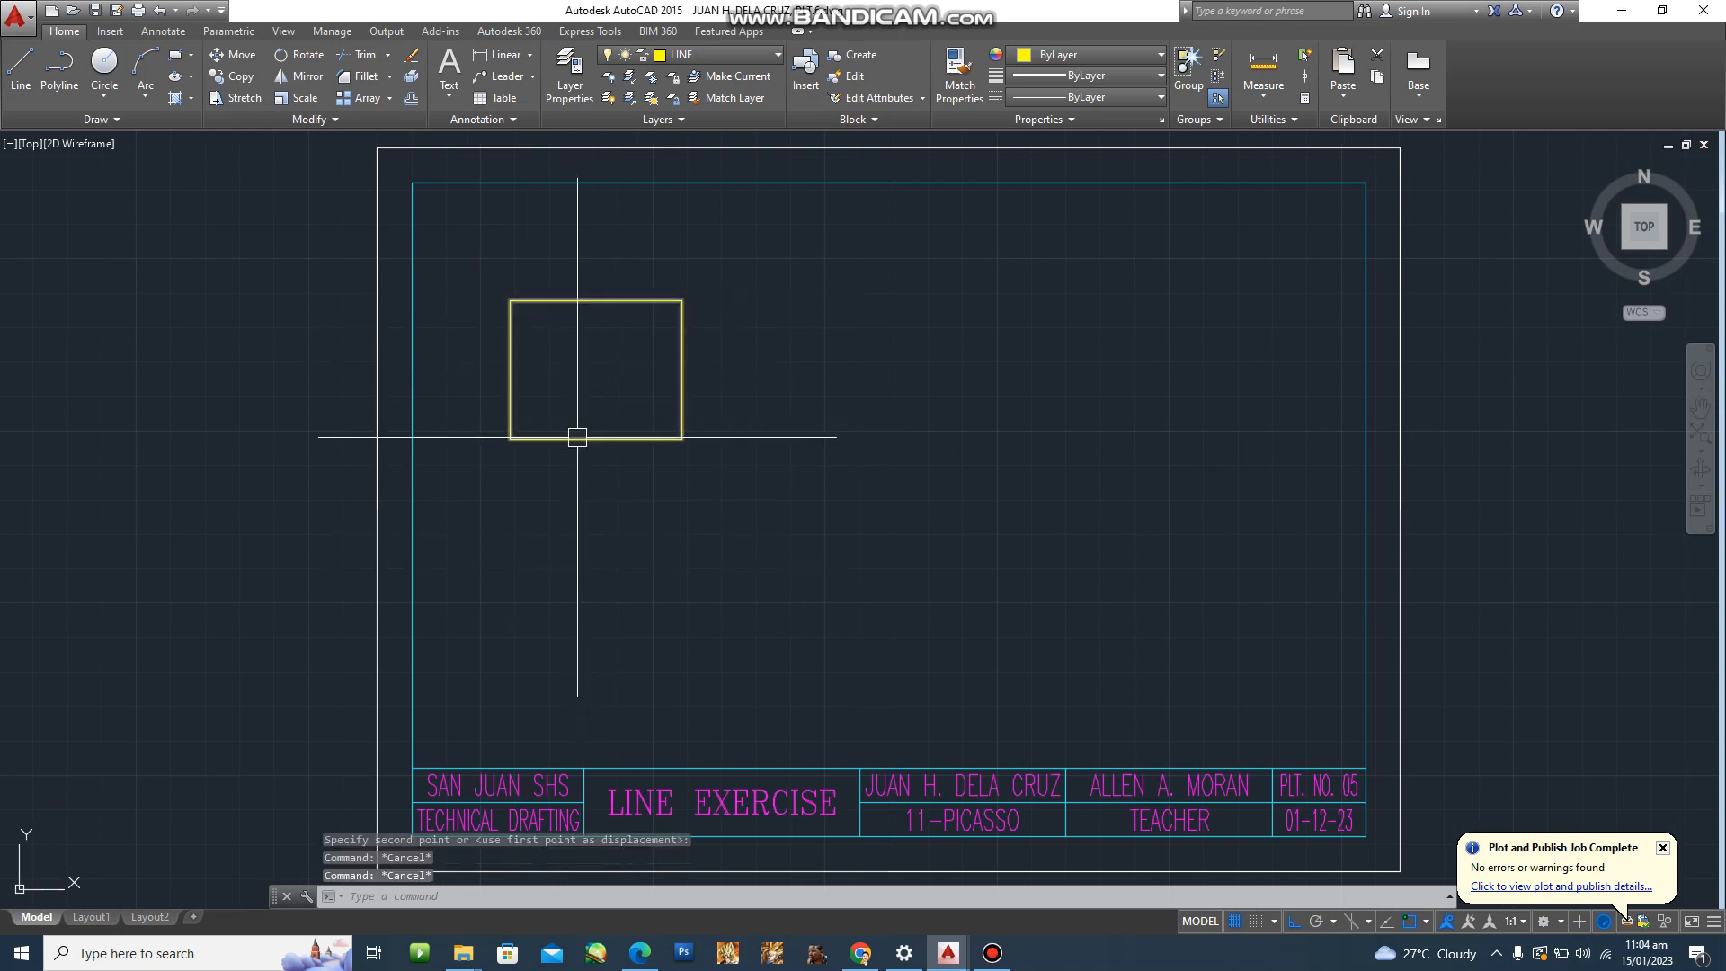
type("X")
key("Return")
left_click(617, 440)
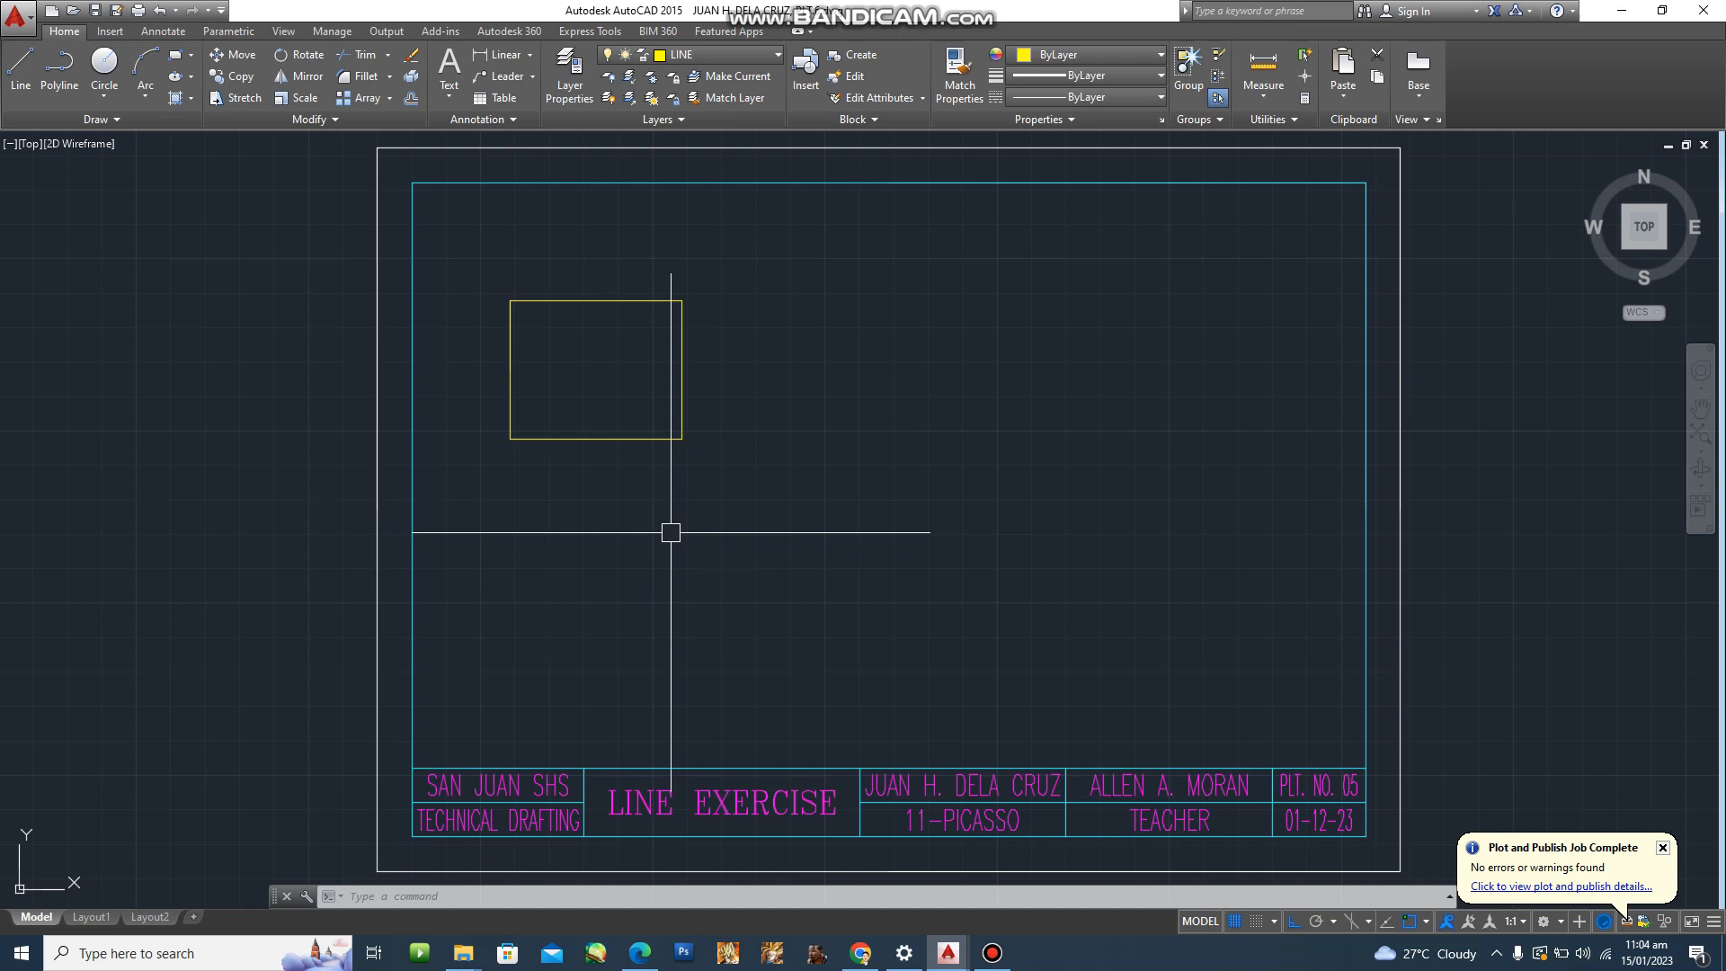
Offset the bottom edge of the top view 20 downward to start the front view.
type("o")
key("Return")
type("20")
key("Return")
left_click(621, 440)
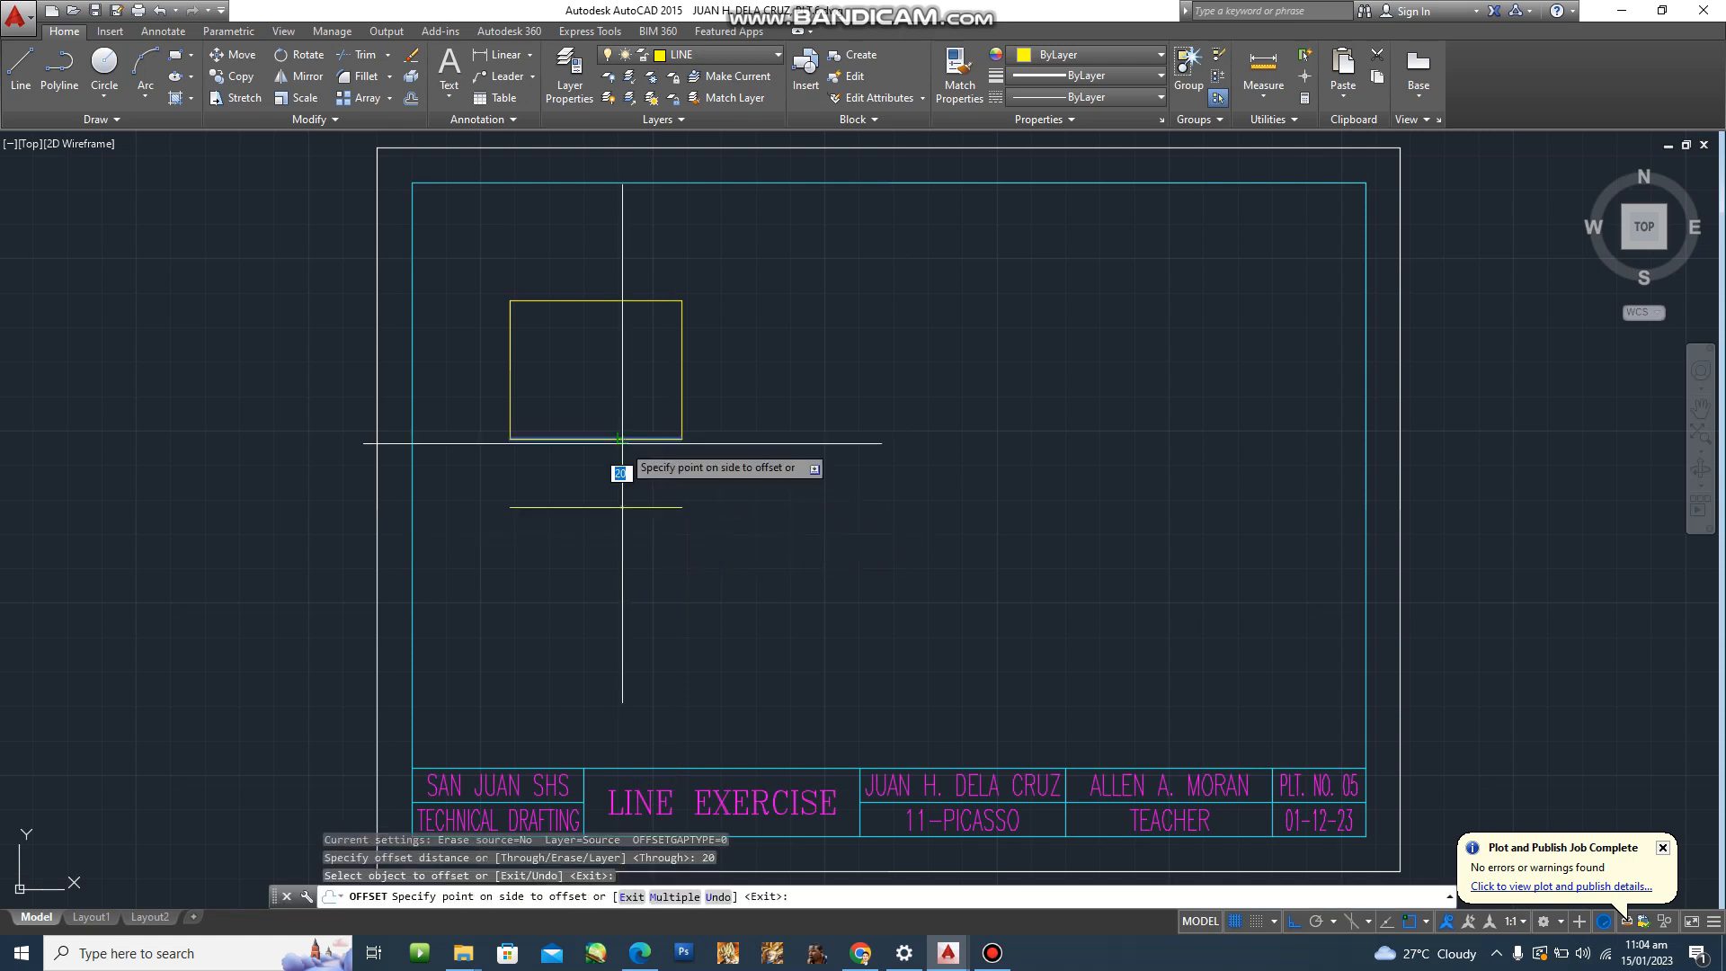
left_click(609, 616)
key("Escape")
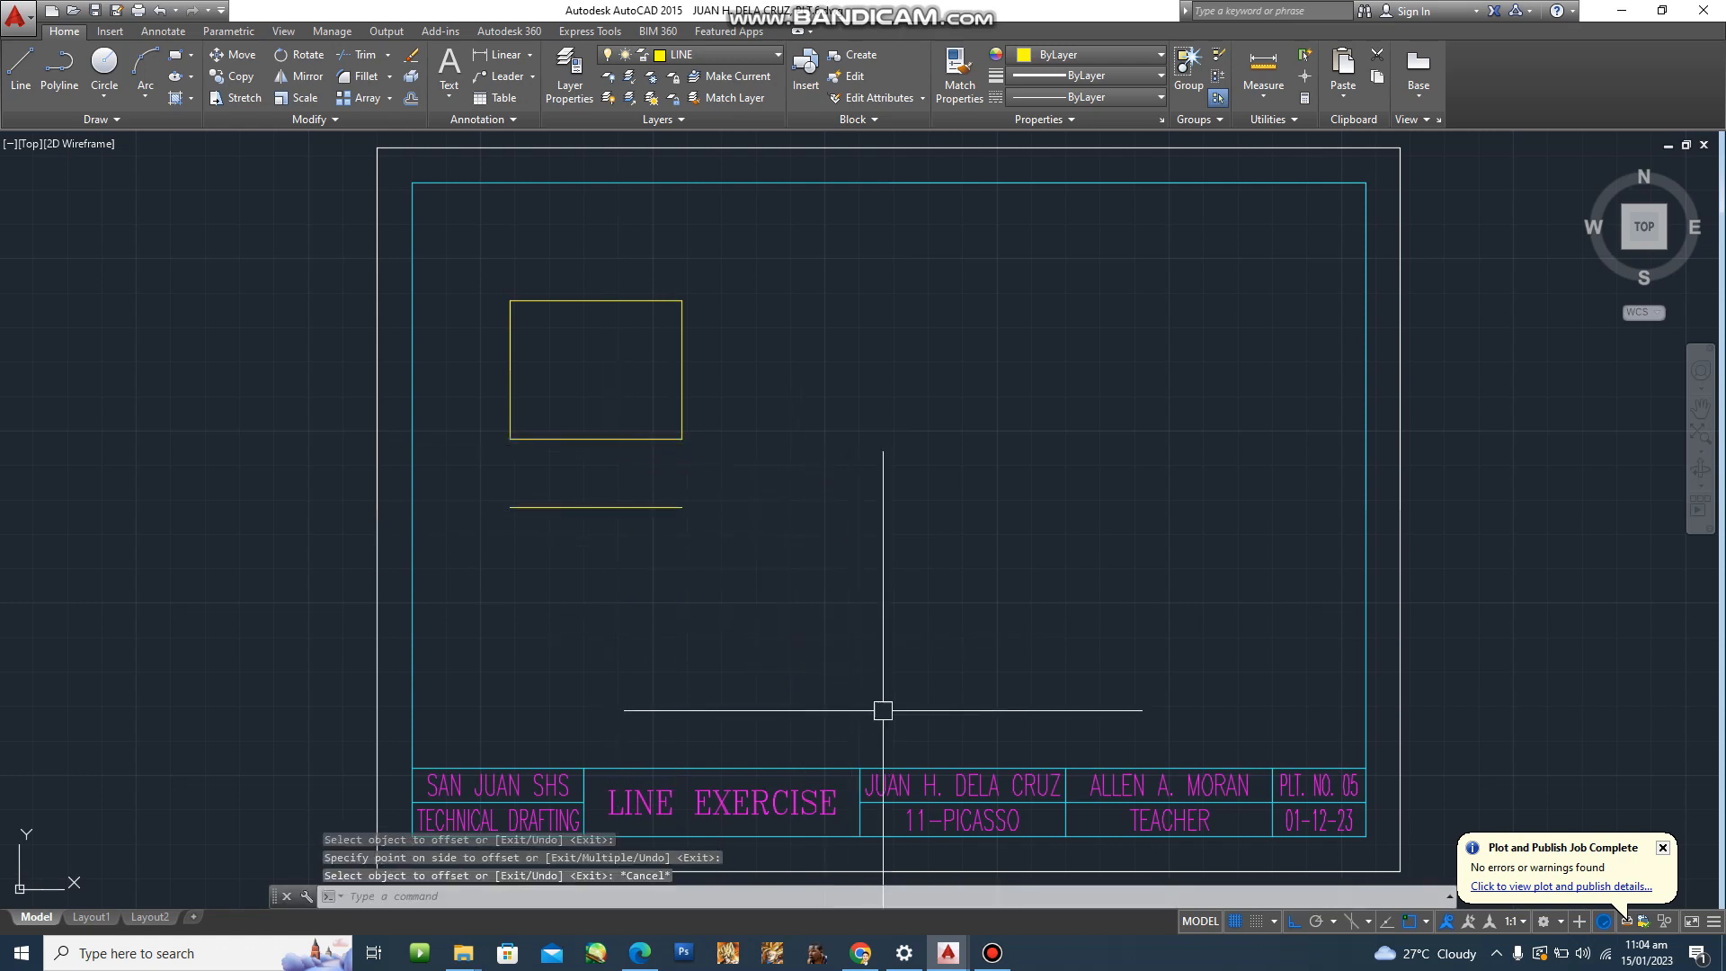
Check the reference plate and complete the front-view outline below the offset line with a 40 left side, a 50 base and a closing right side.
left_click(639, 953)
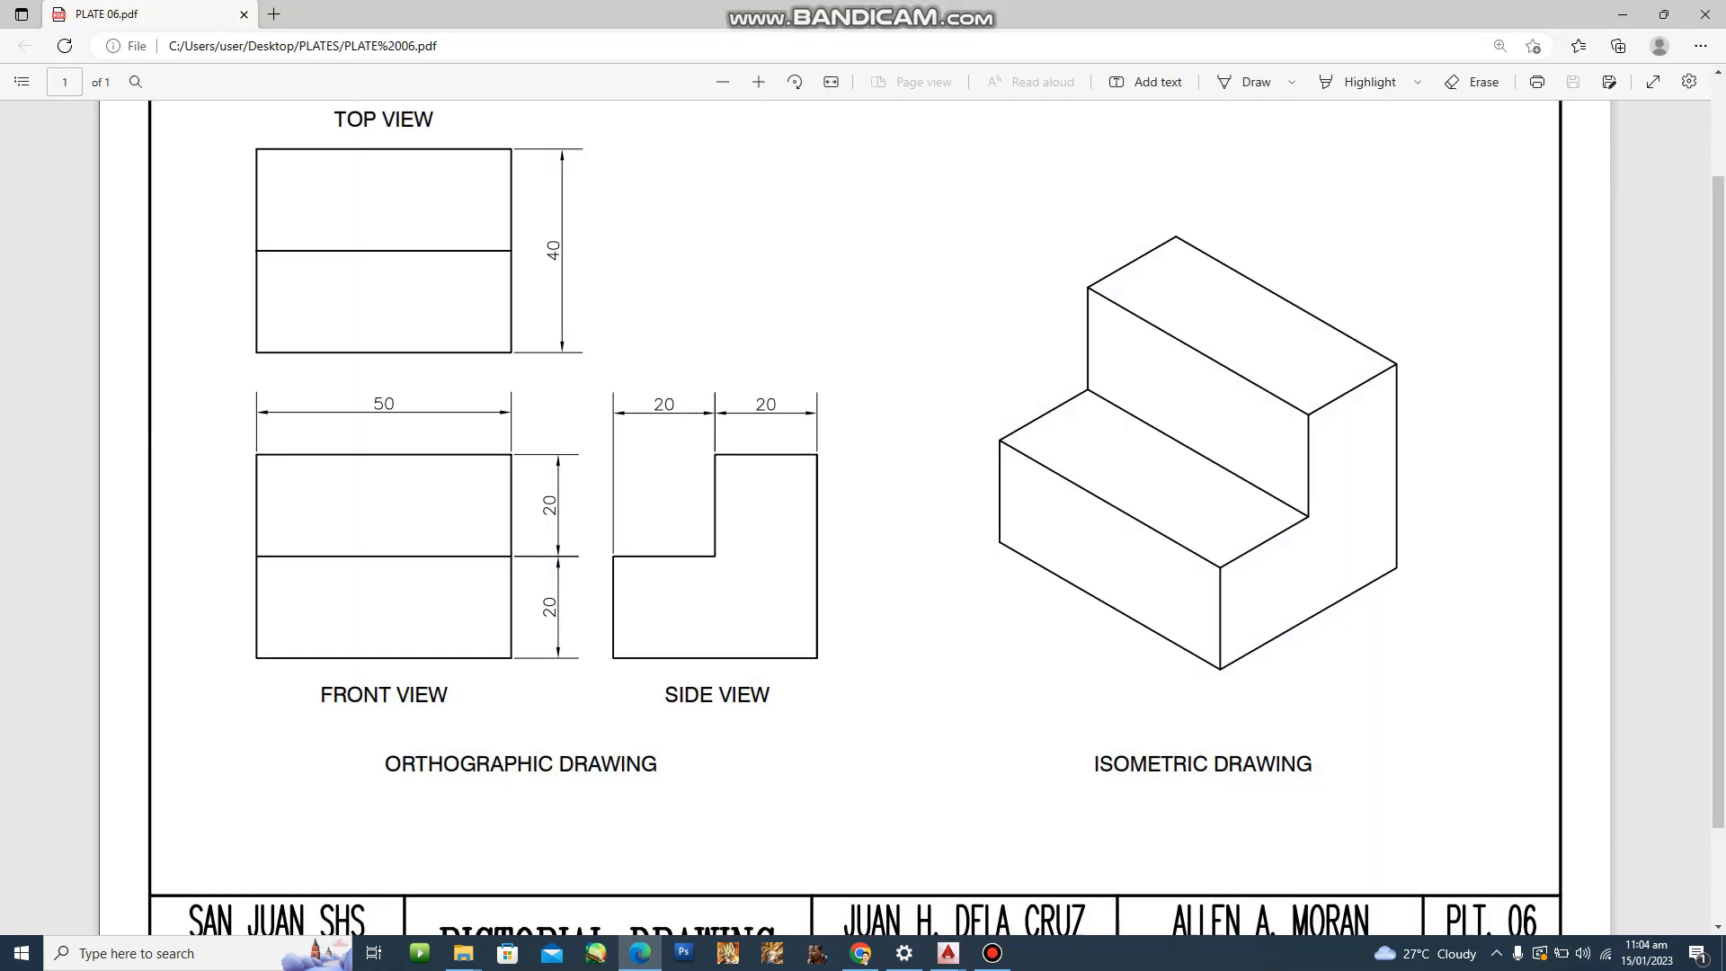
left_click(948, 953)
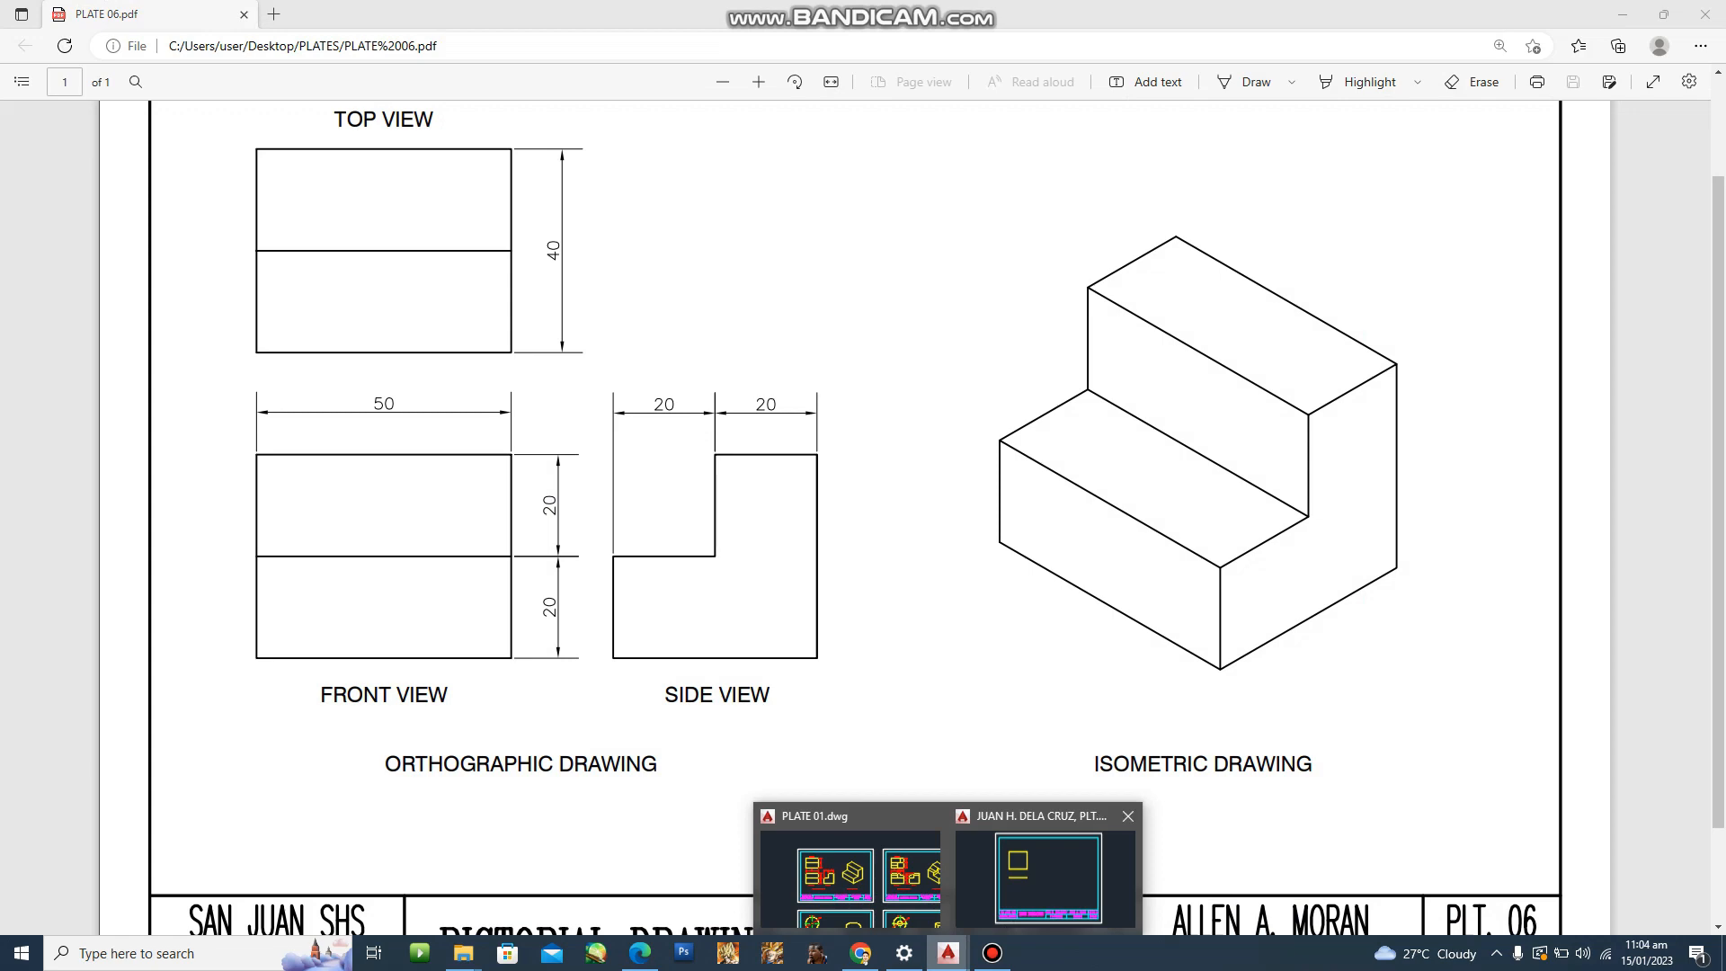
left_click(1046, 872)
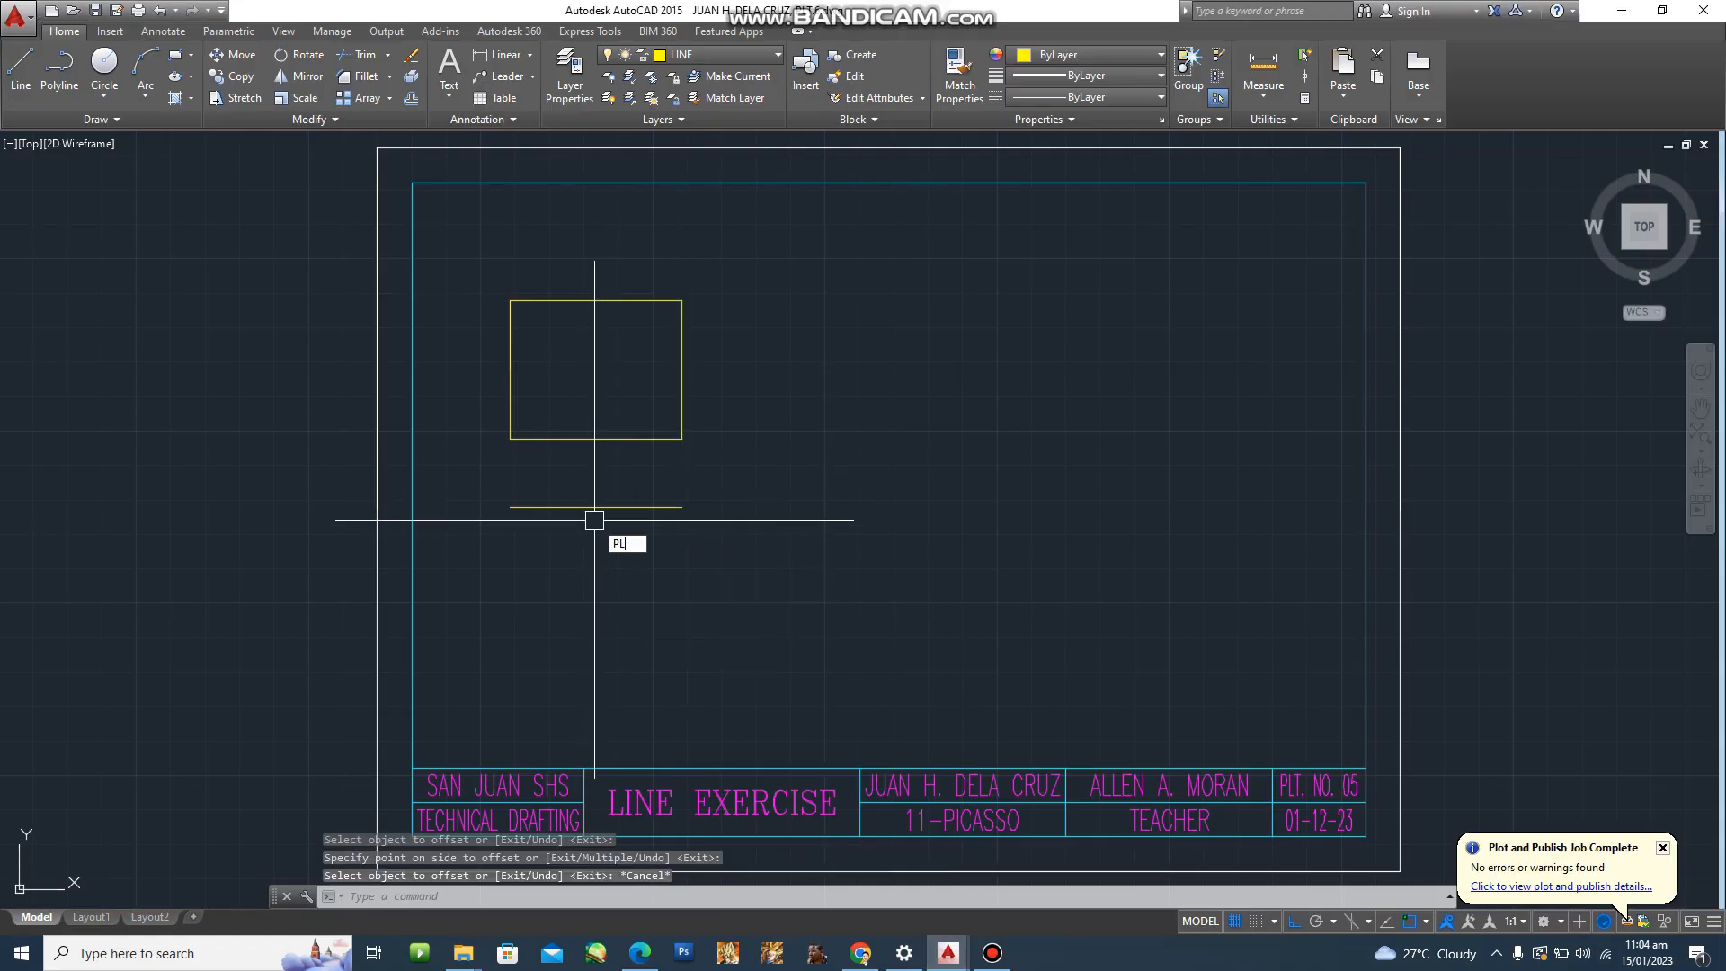
key("Escape")
key("Escape")
type("L")
key("Return")
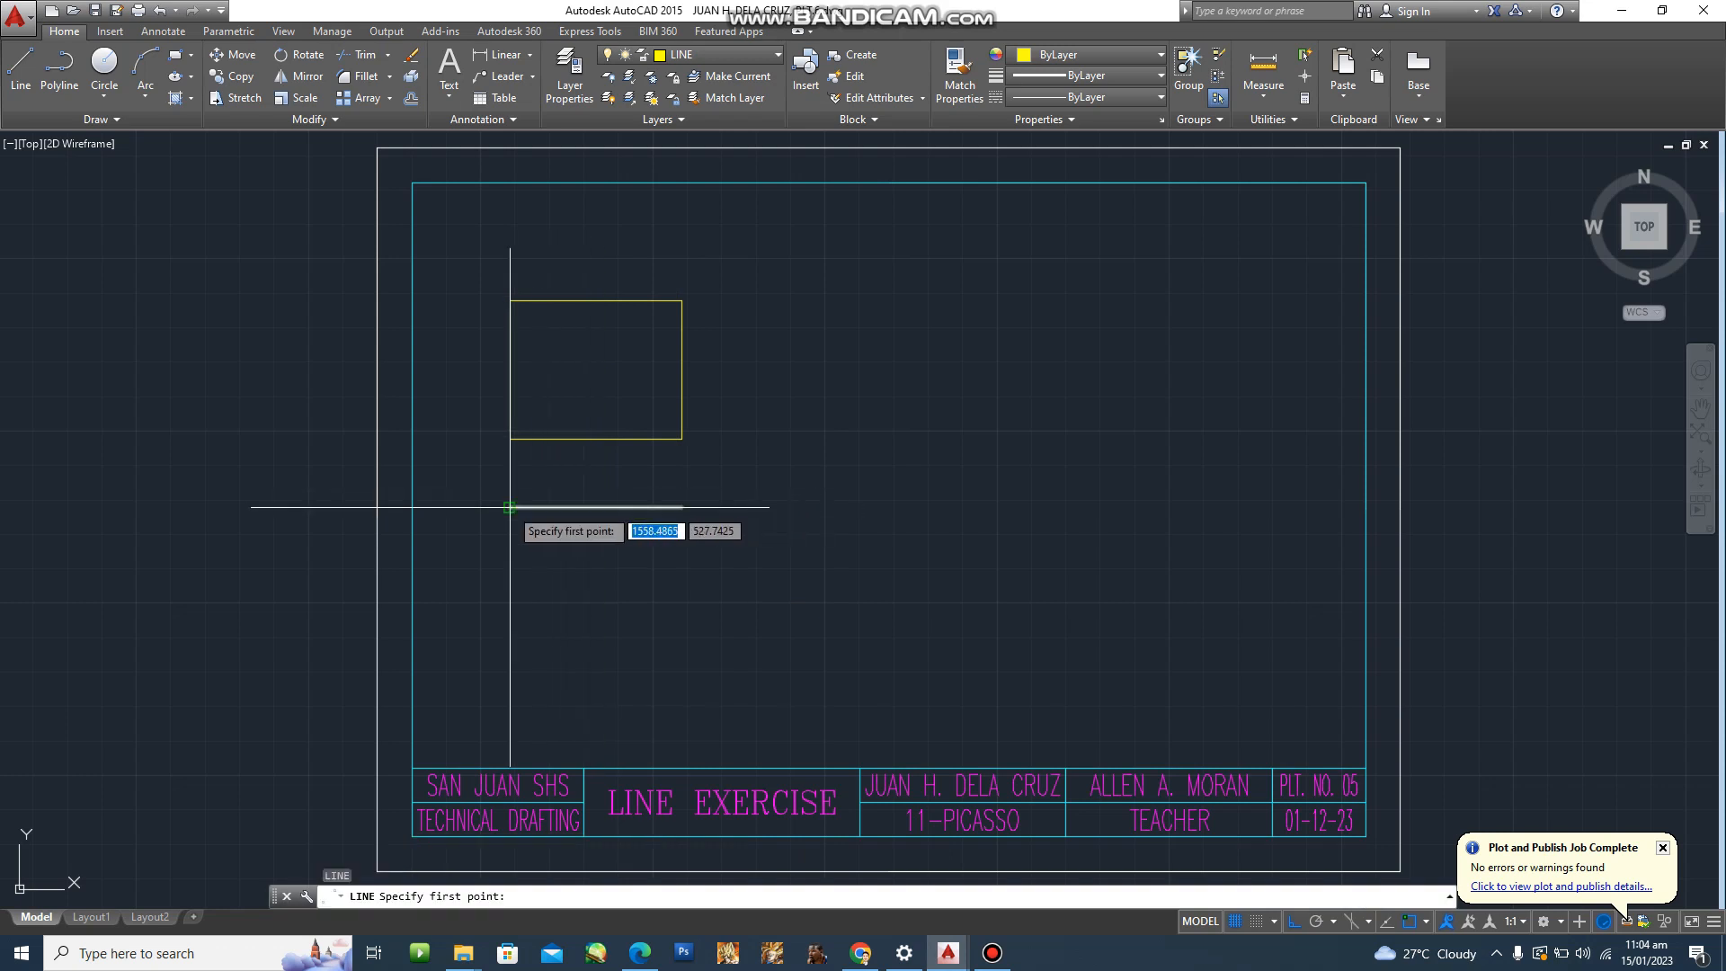
left_click(510, 507)
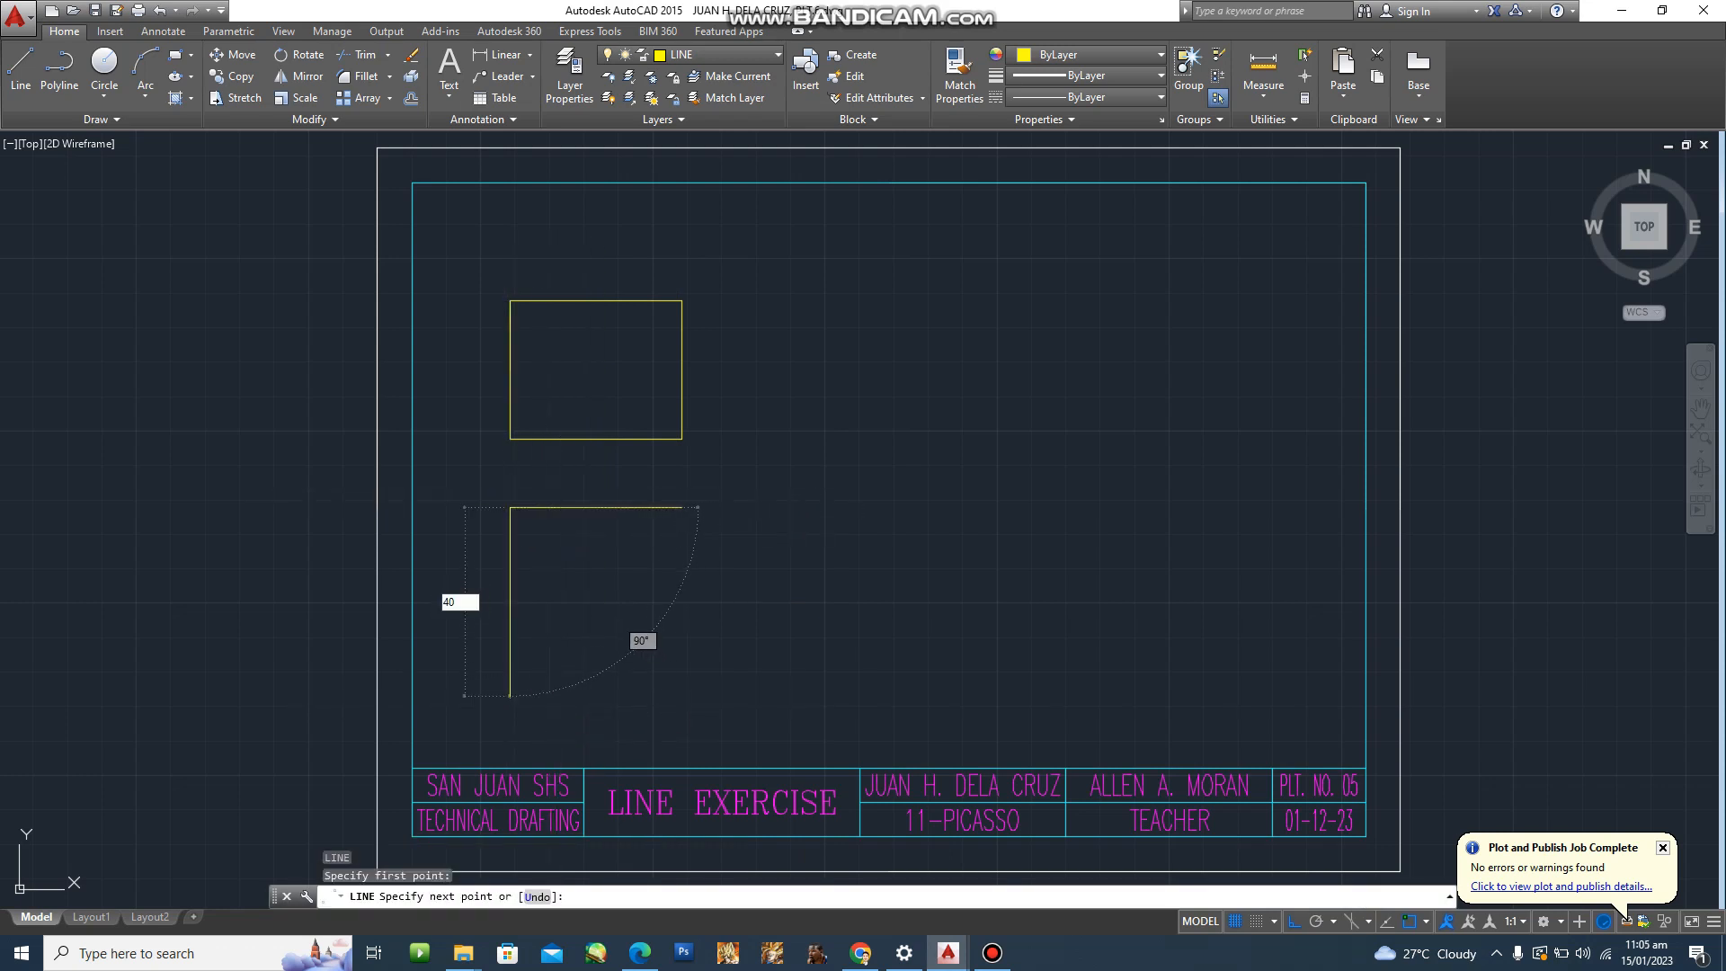
key("Return")
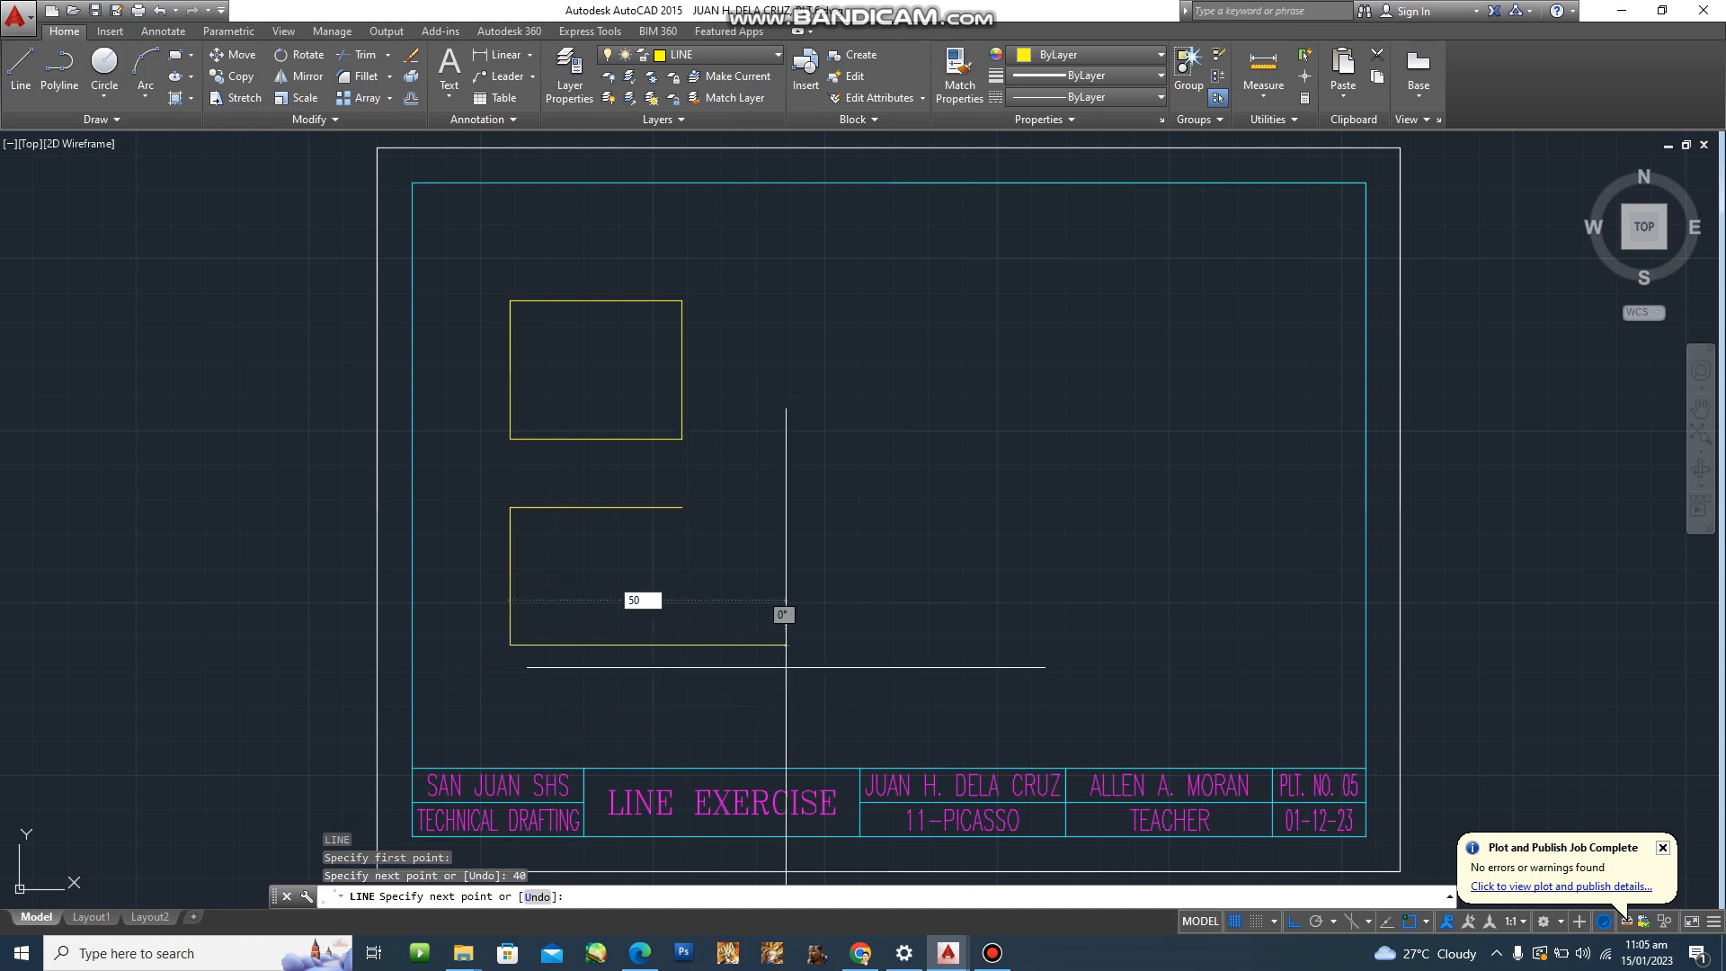
type("50")
key("Return")
left_click(682, 507)
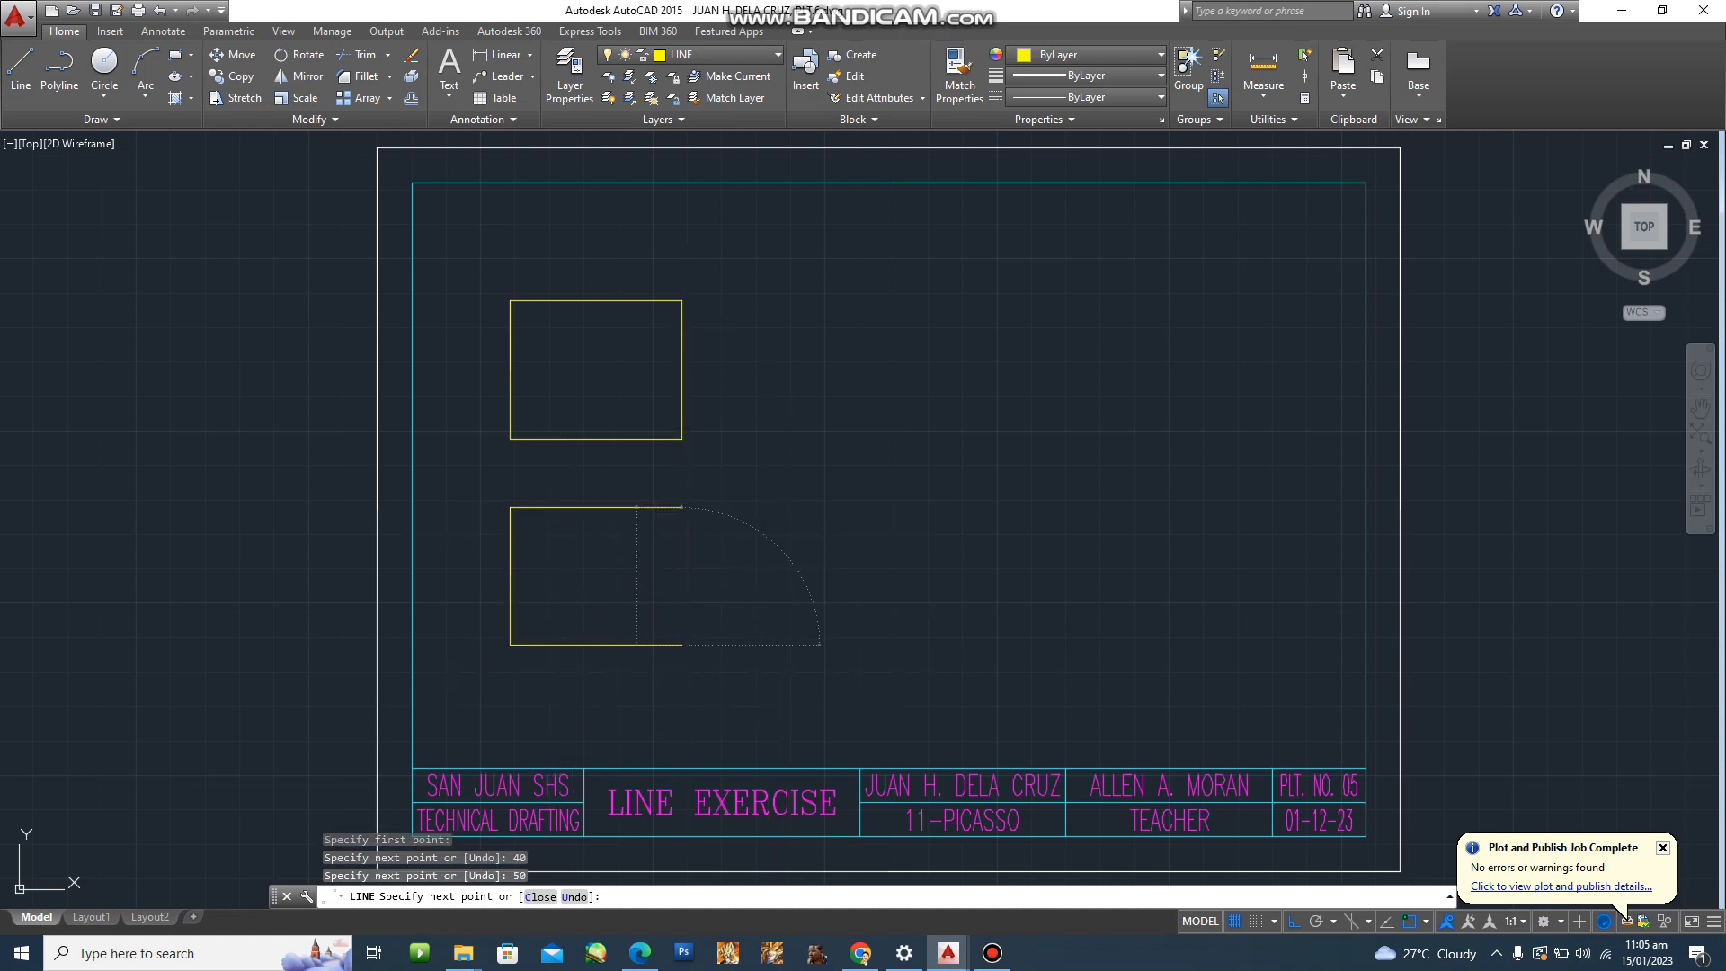
key("Escape")
Check the reference plate and offset the front view's right edge 20 to the right to start the side view.
left_click(639, 953)
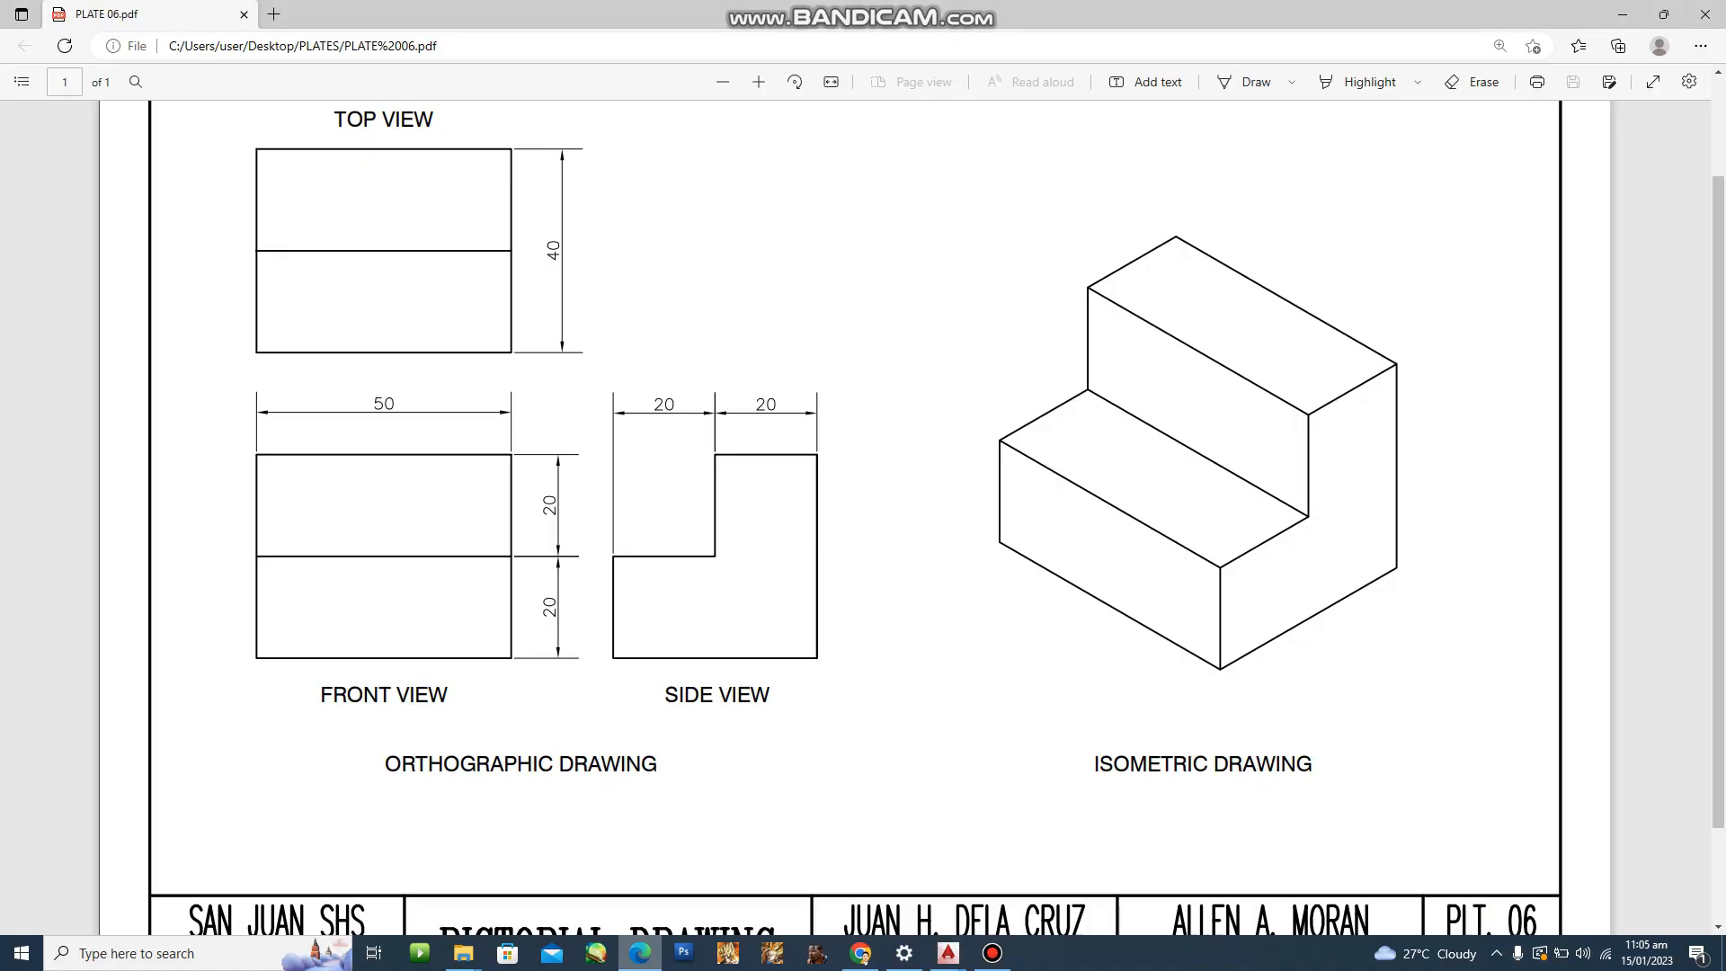
left_click(639, 952)
left_click(639, 953)
left_click(639, 953)
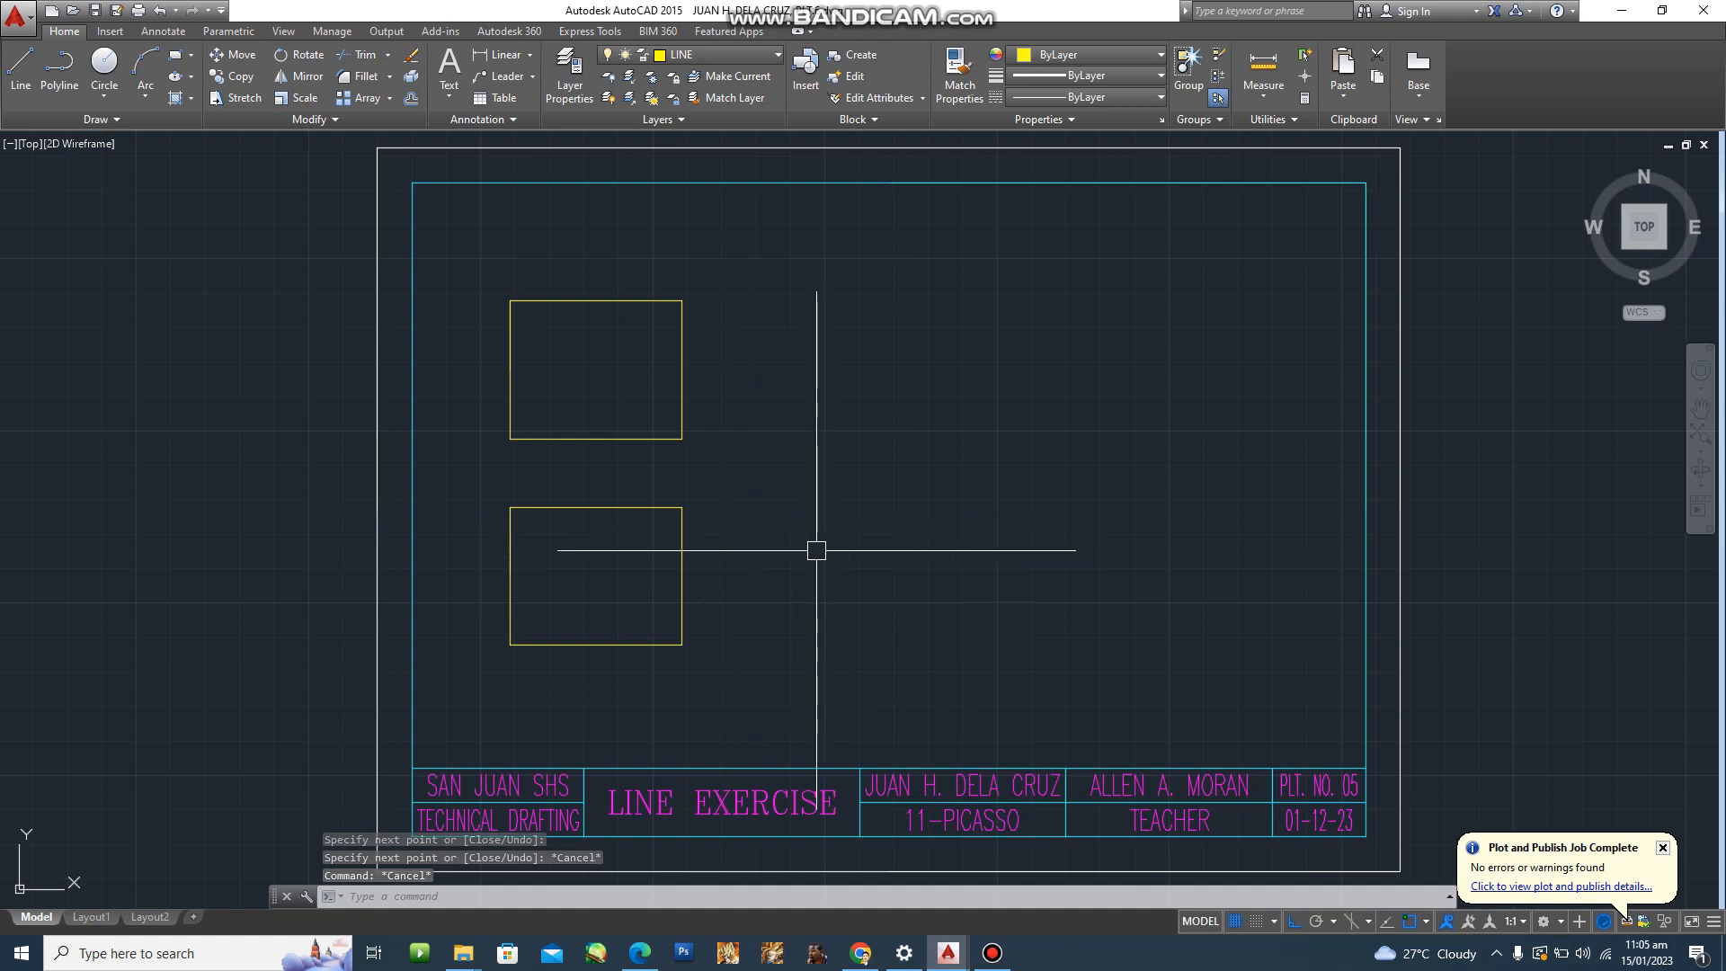
type("o")
key("Return")
type("2")
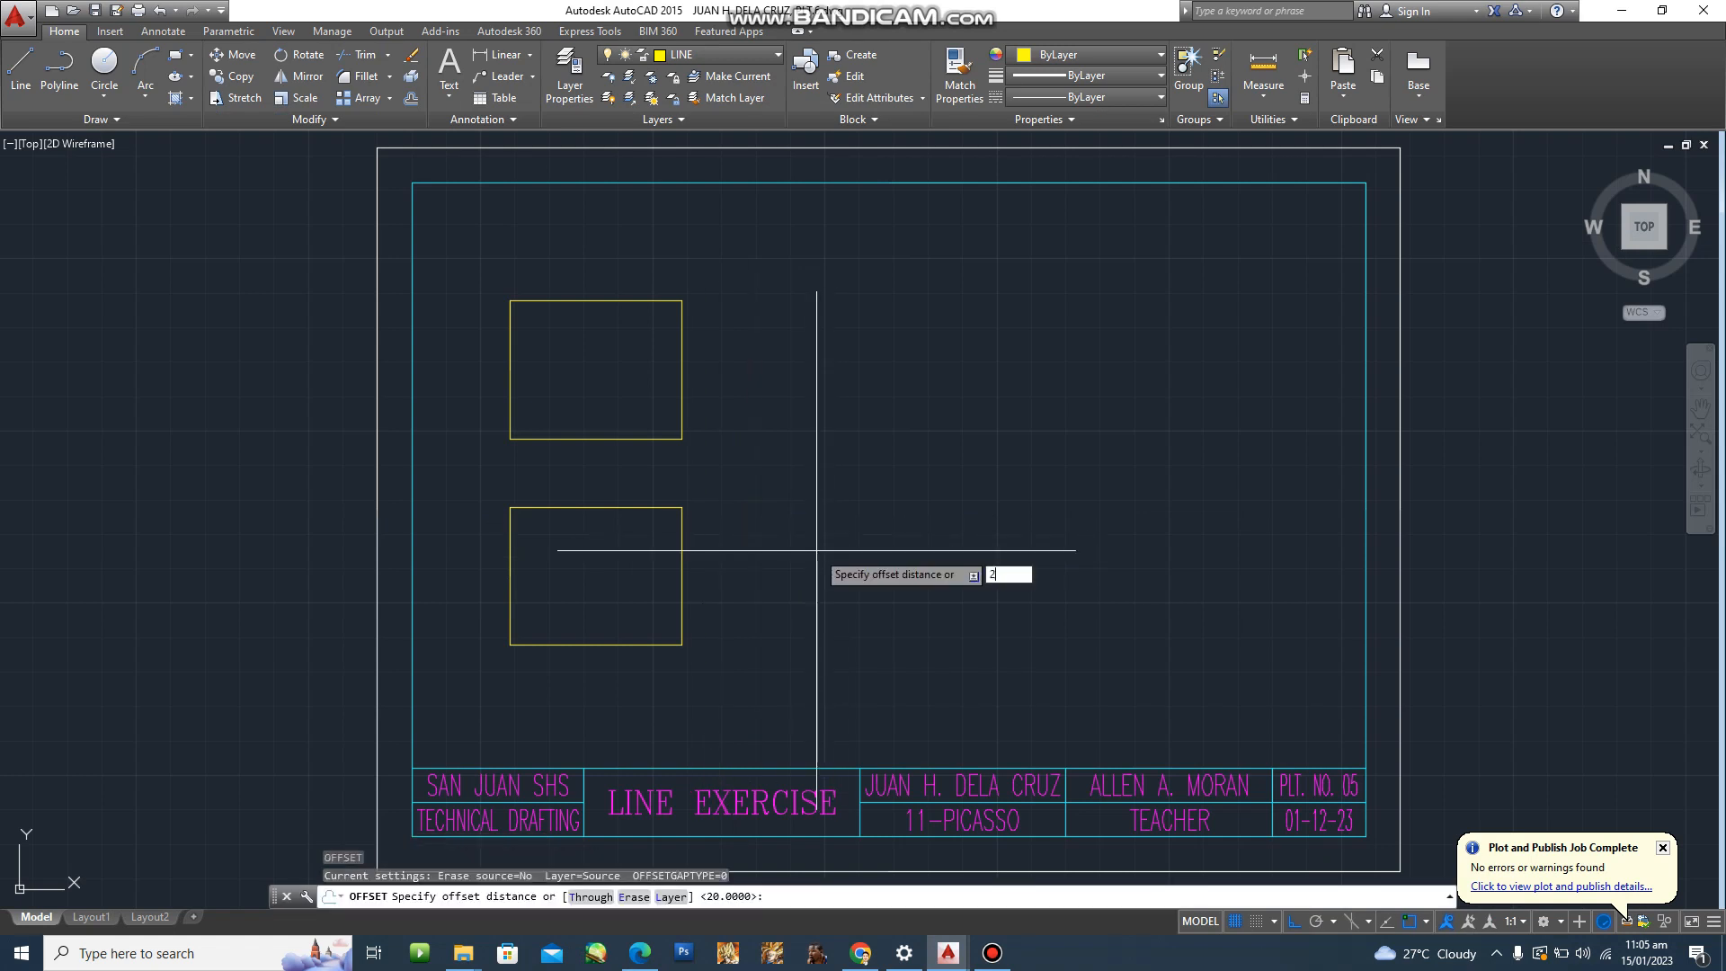
type("0")
key("Return")
left_click(683, 569)
left_click(796, 575)
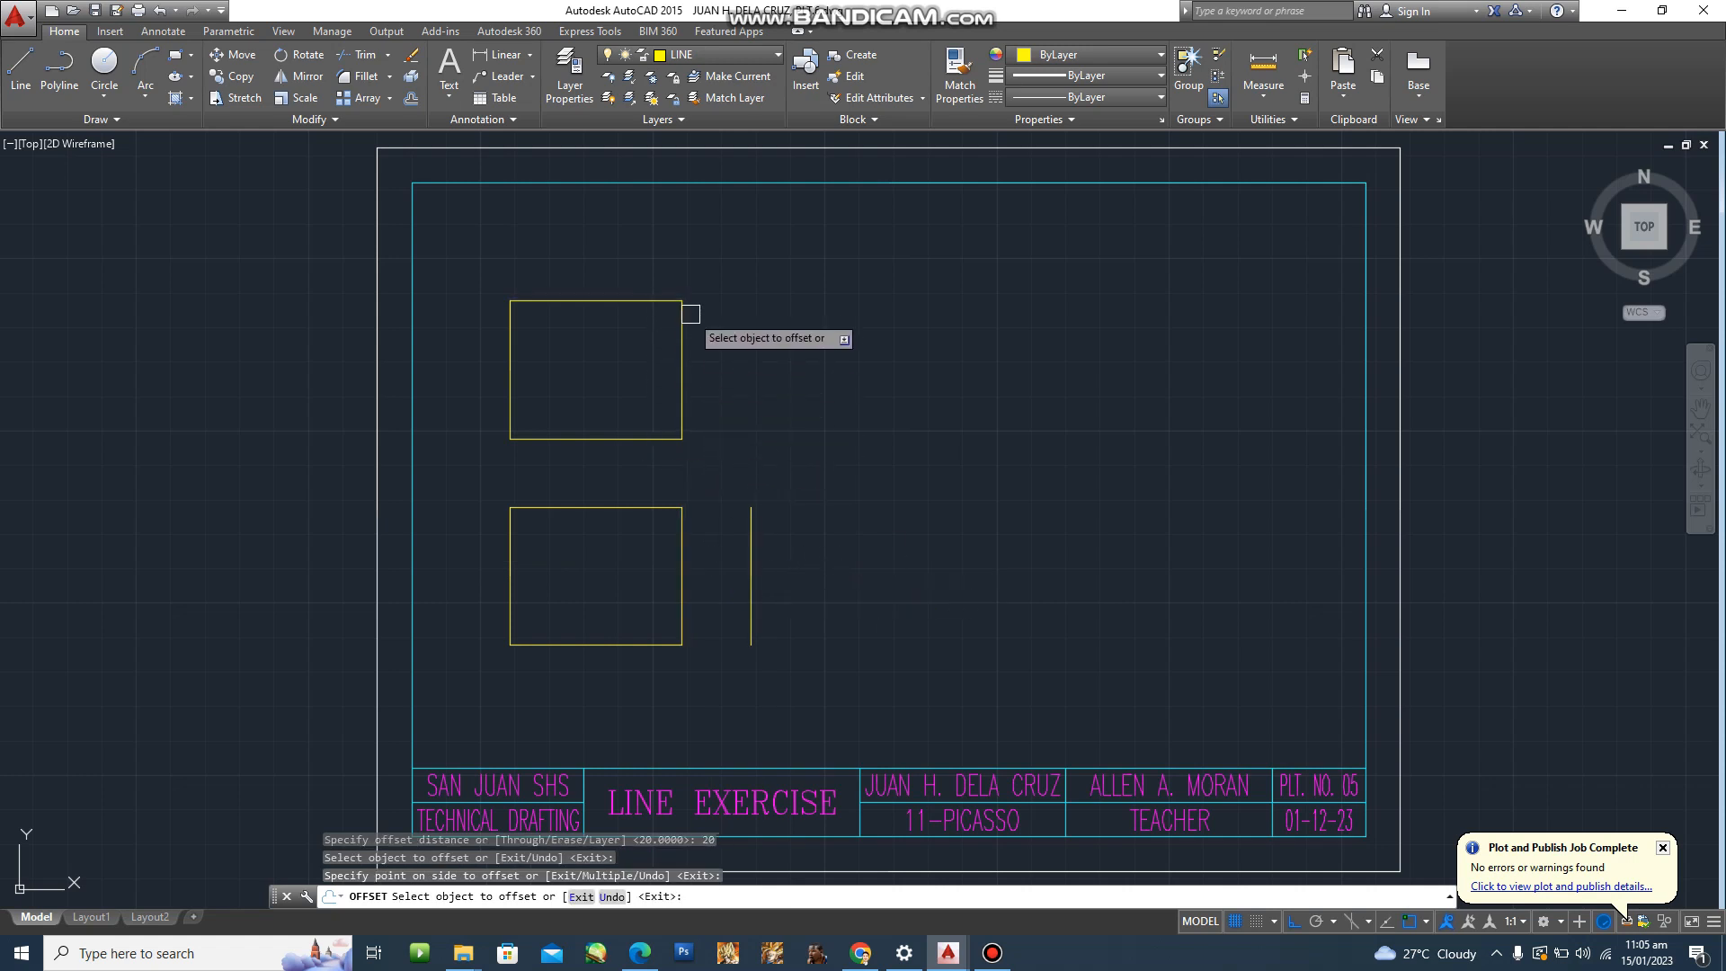
key("Escape")
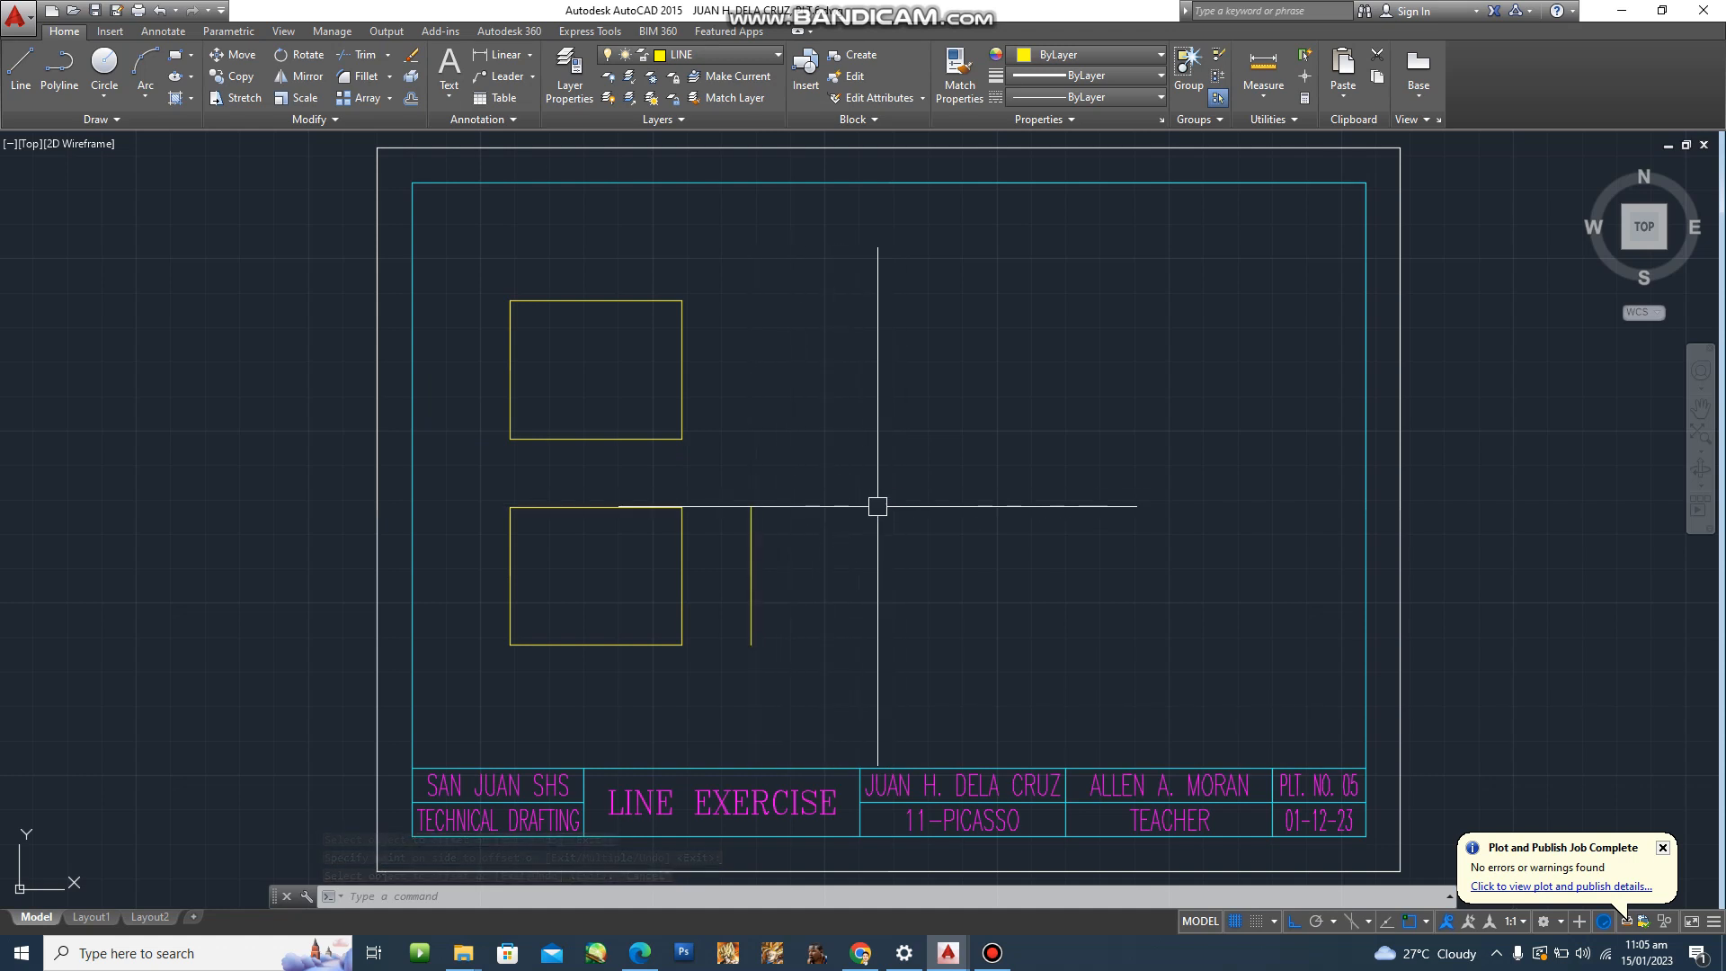
Offset the side view's left vertical line 40 to the right.
key("space")
type("40")
key("Return")
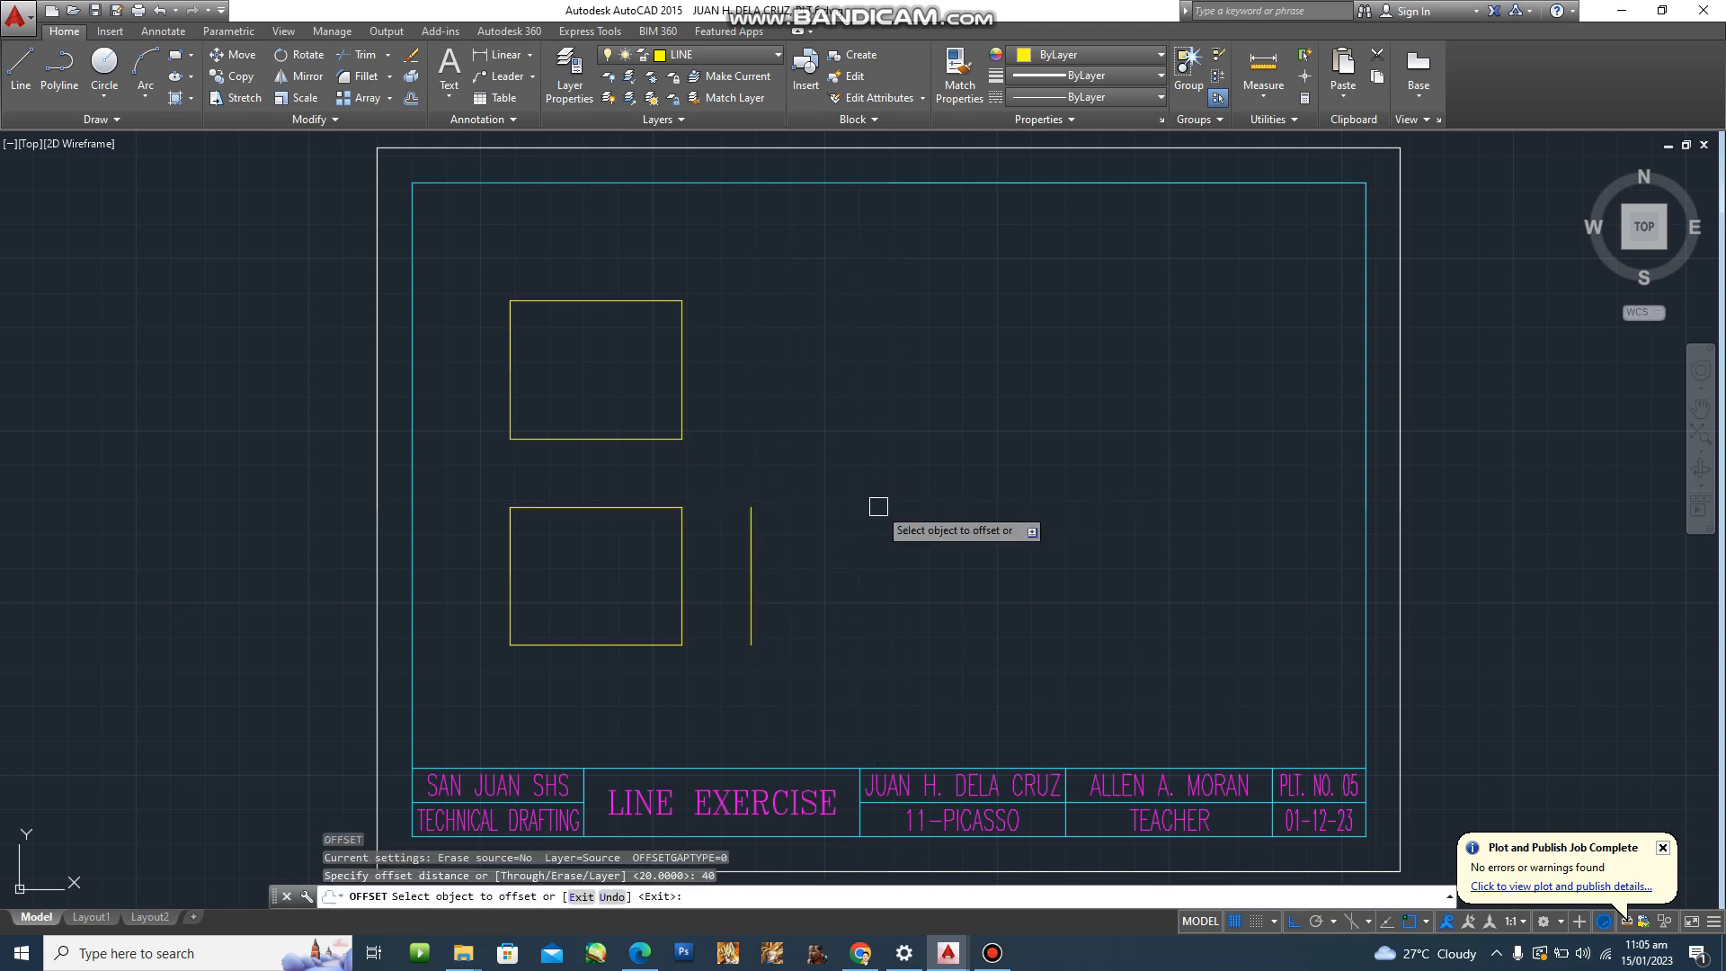
left_click(752, 540)
left_click(884, 550)
key("Return")
Close the side-view square with horizontal lines joining the top and bottom ends of its two verticals.
scroll(883, 507, "up", 2)
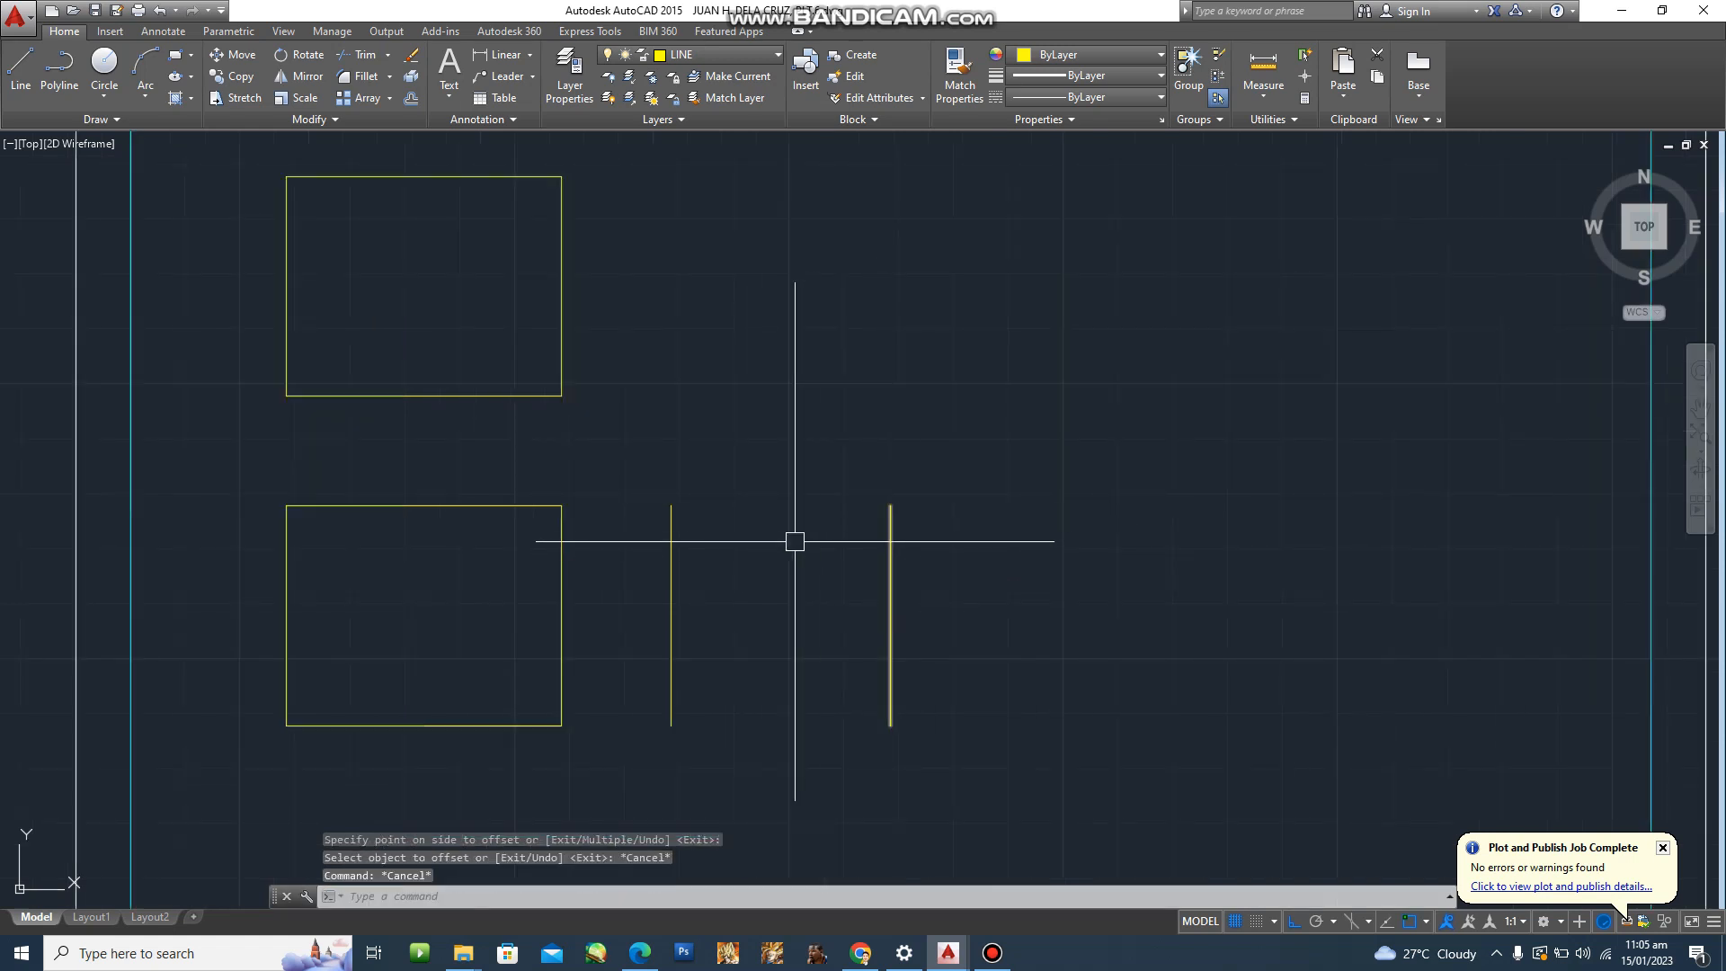
type("l")
key("space")
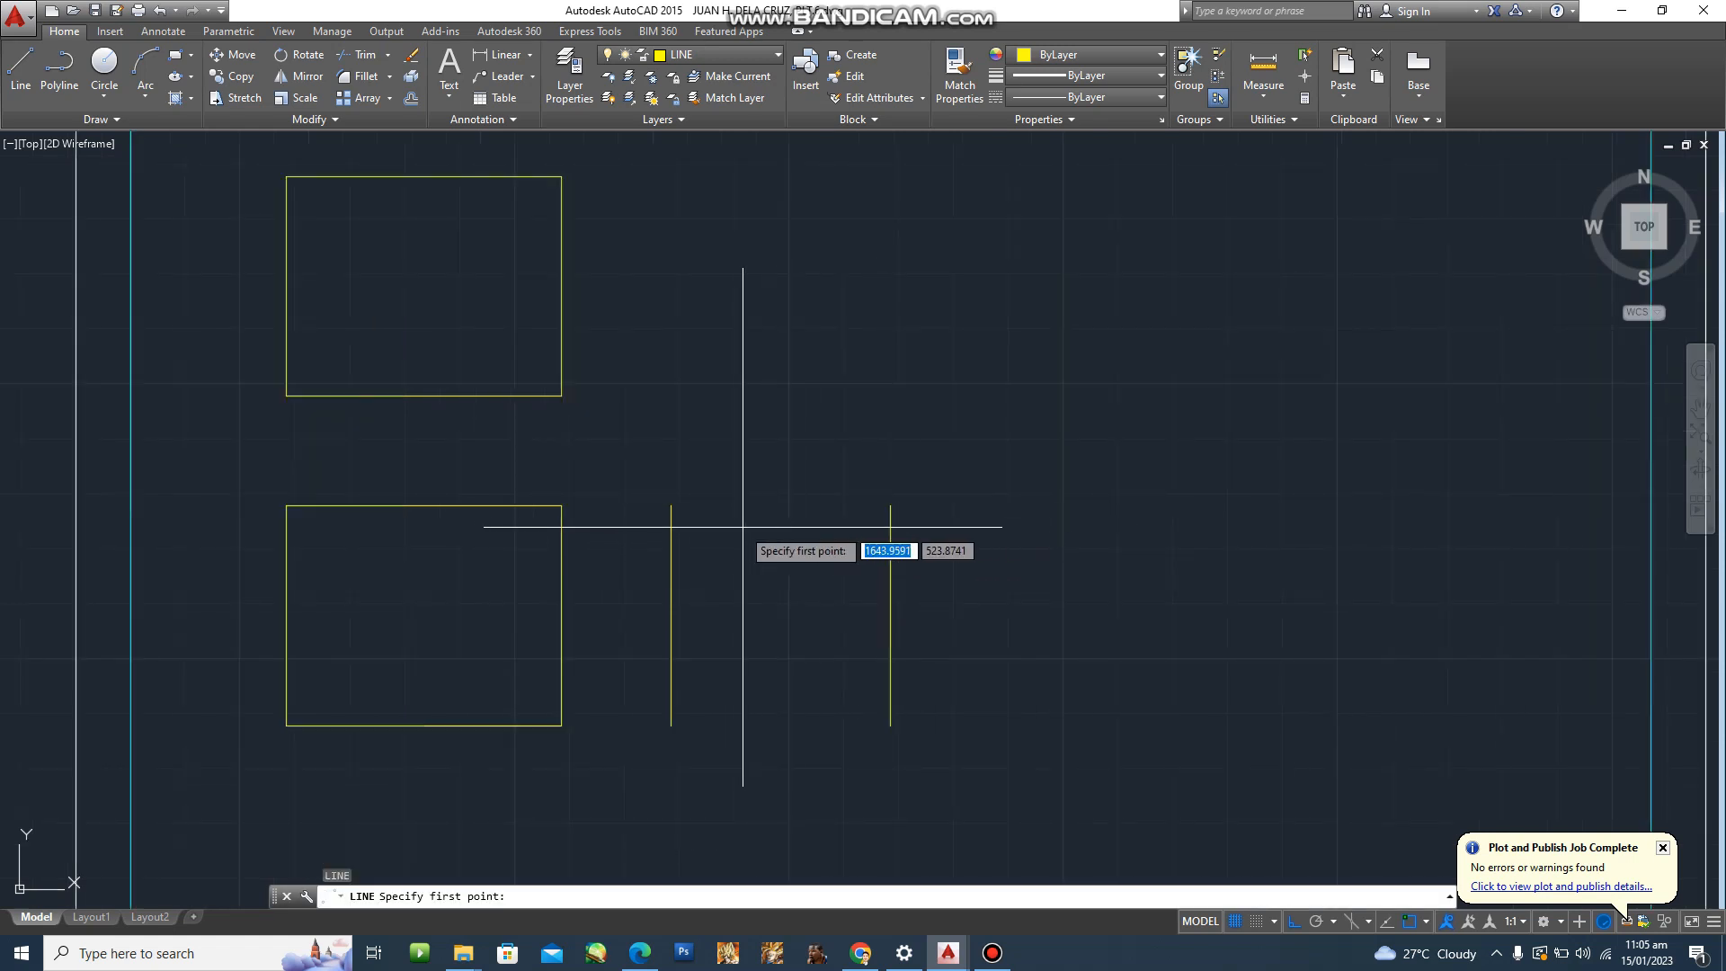
left_click(670, 506)
left_click(888, 506)
key("space")
key("space")
left_click(890, 724)
left_click(671, 730)
key("Escape")
key("Escape")
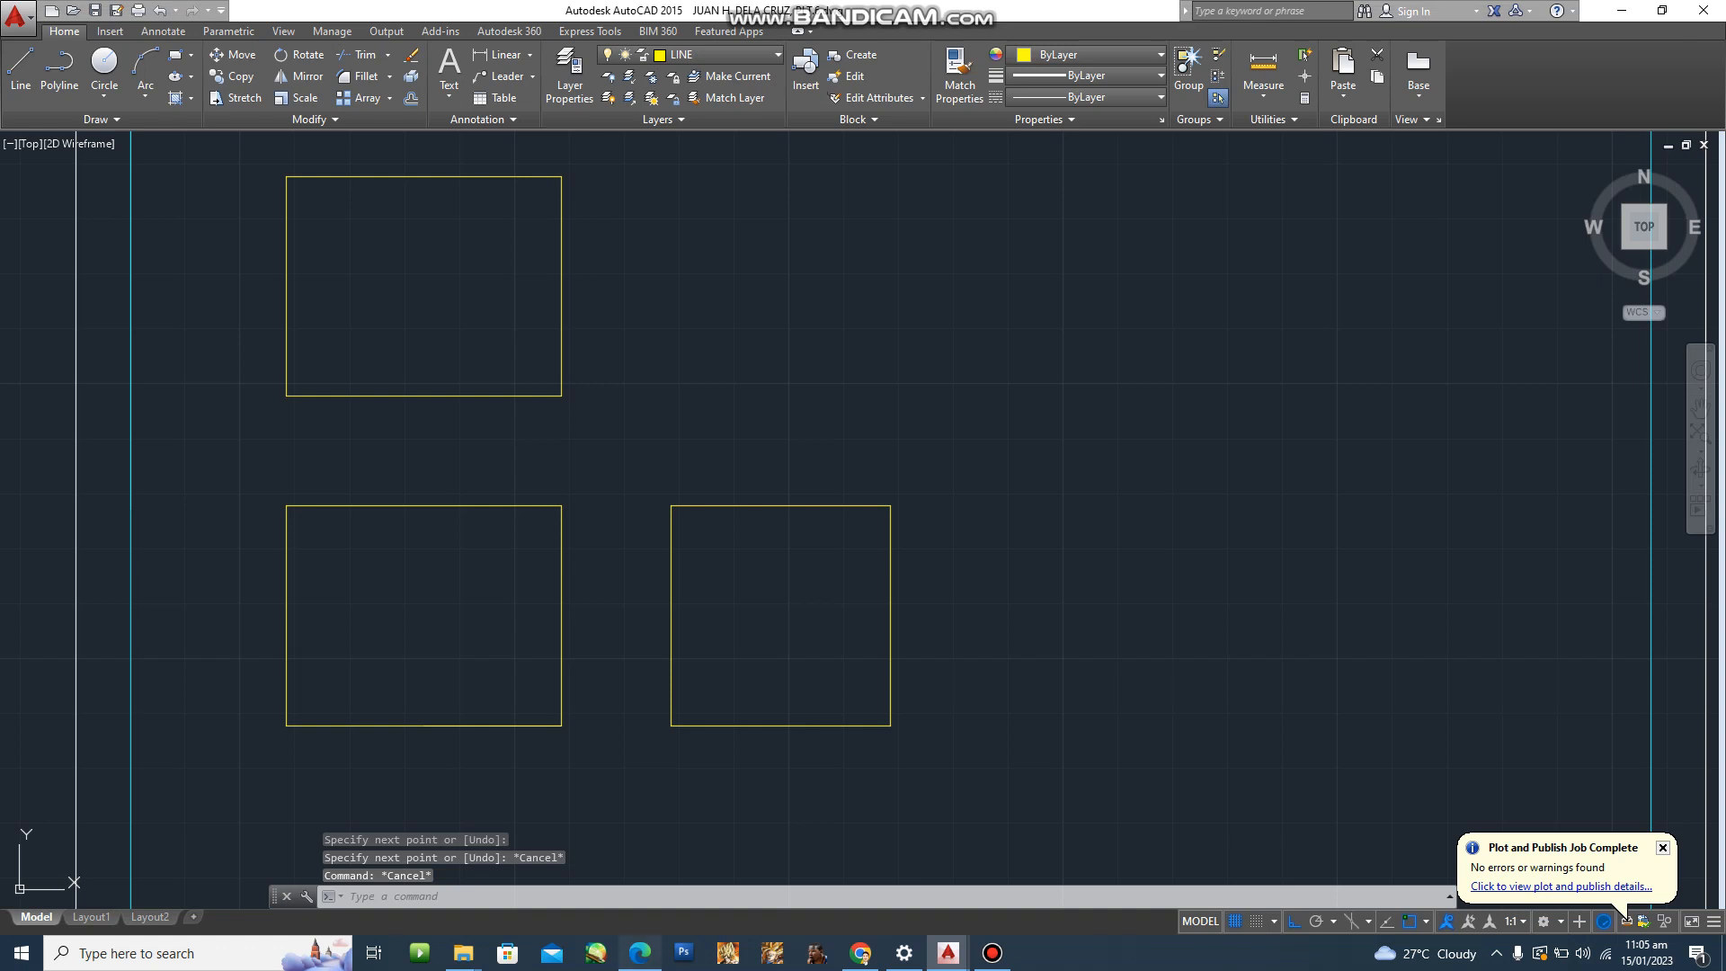
Check the reference plate and draw a horizontal line across the top view between the midpoints of its right and left edges.
left_click(639, 953)
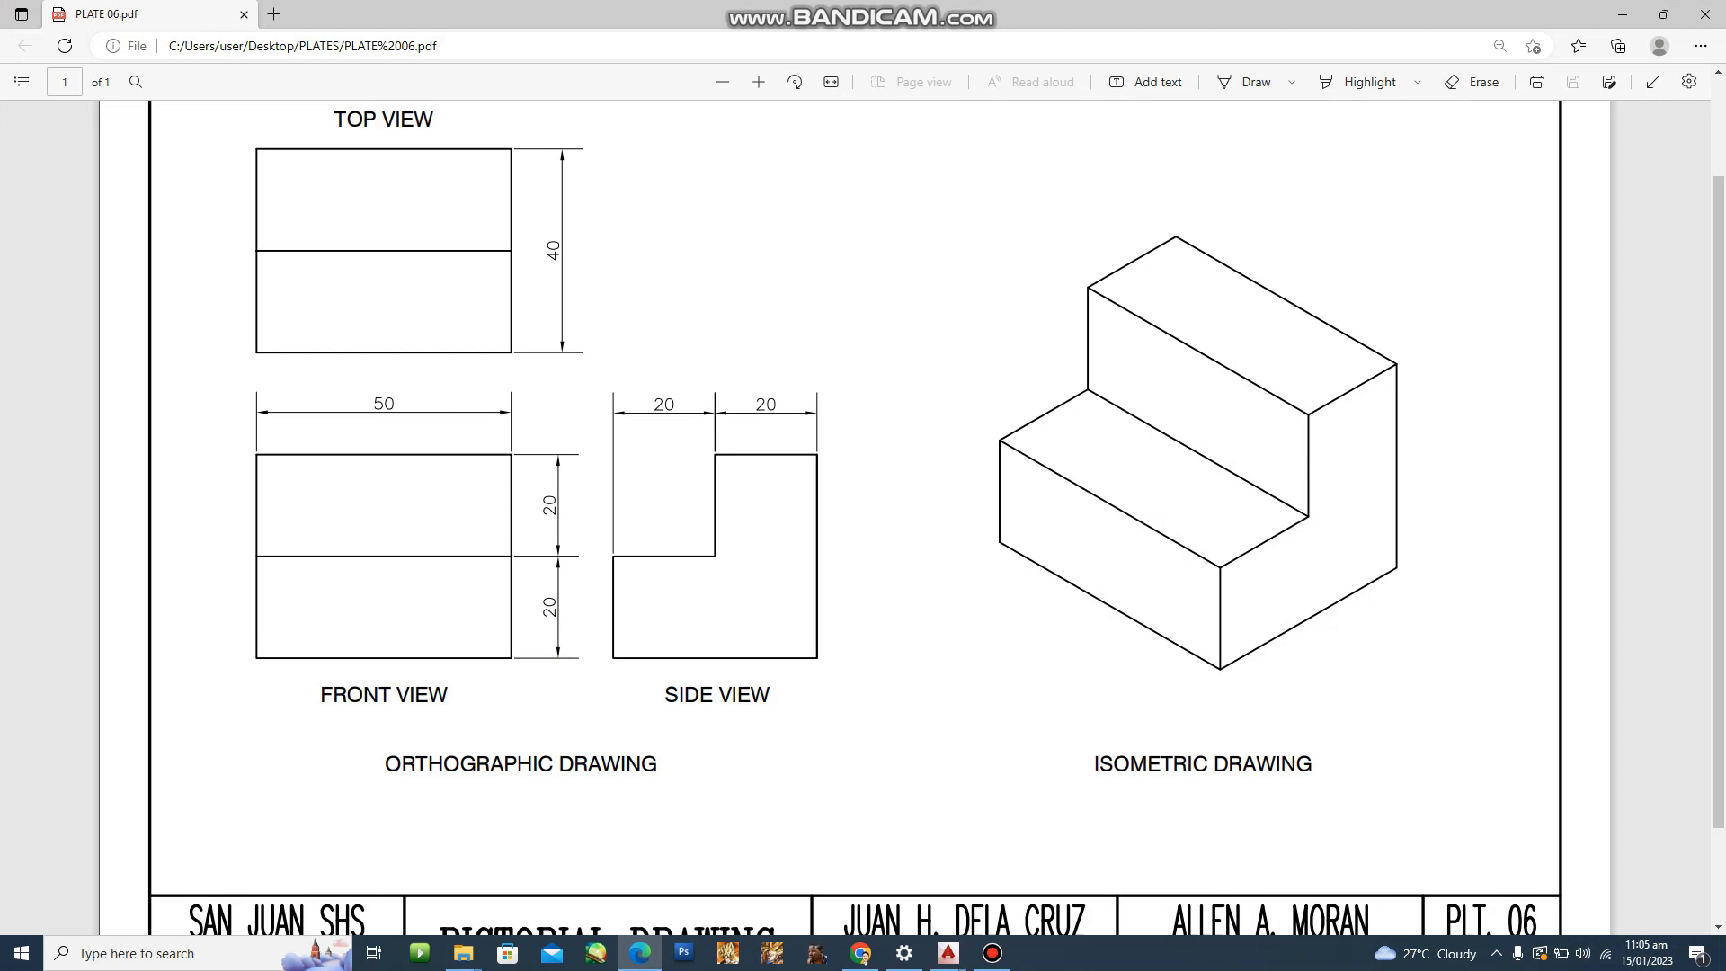
mouse_move(949, 953)
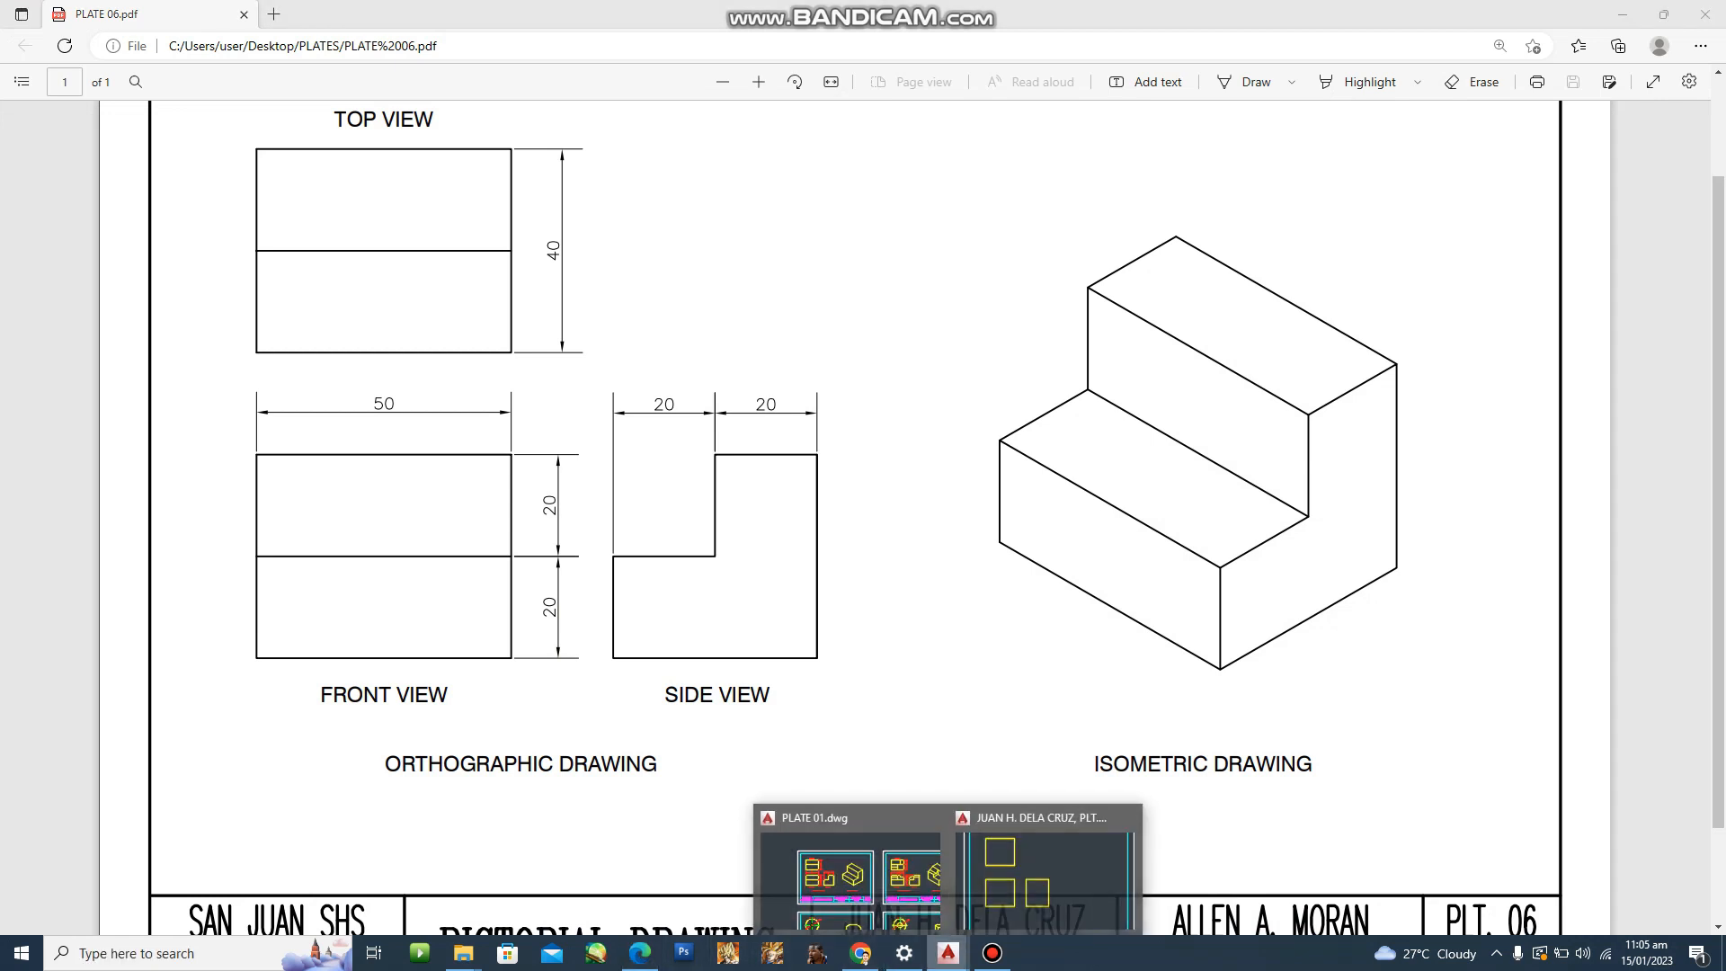
left_click(1051, 863)
type("l")
key("Return")
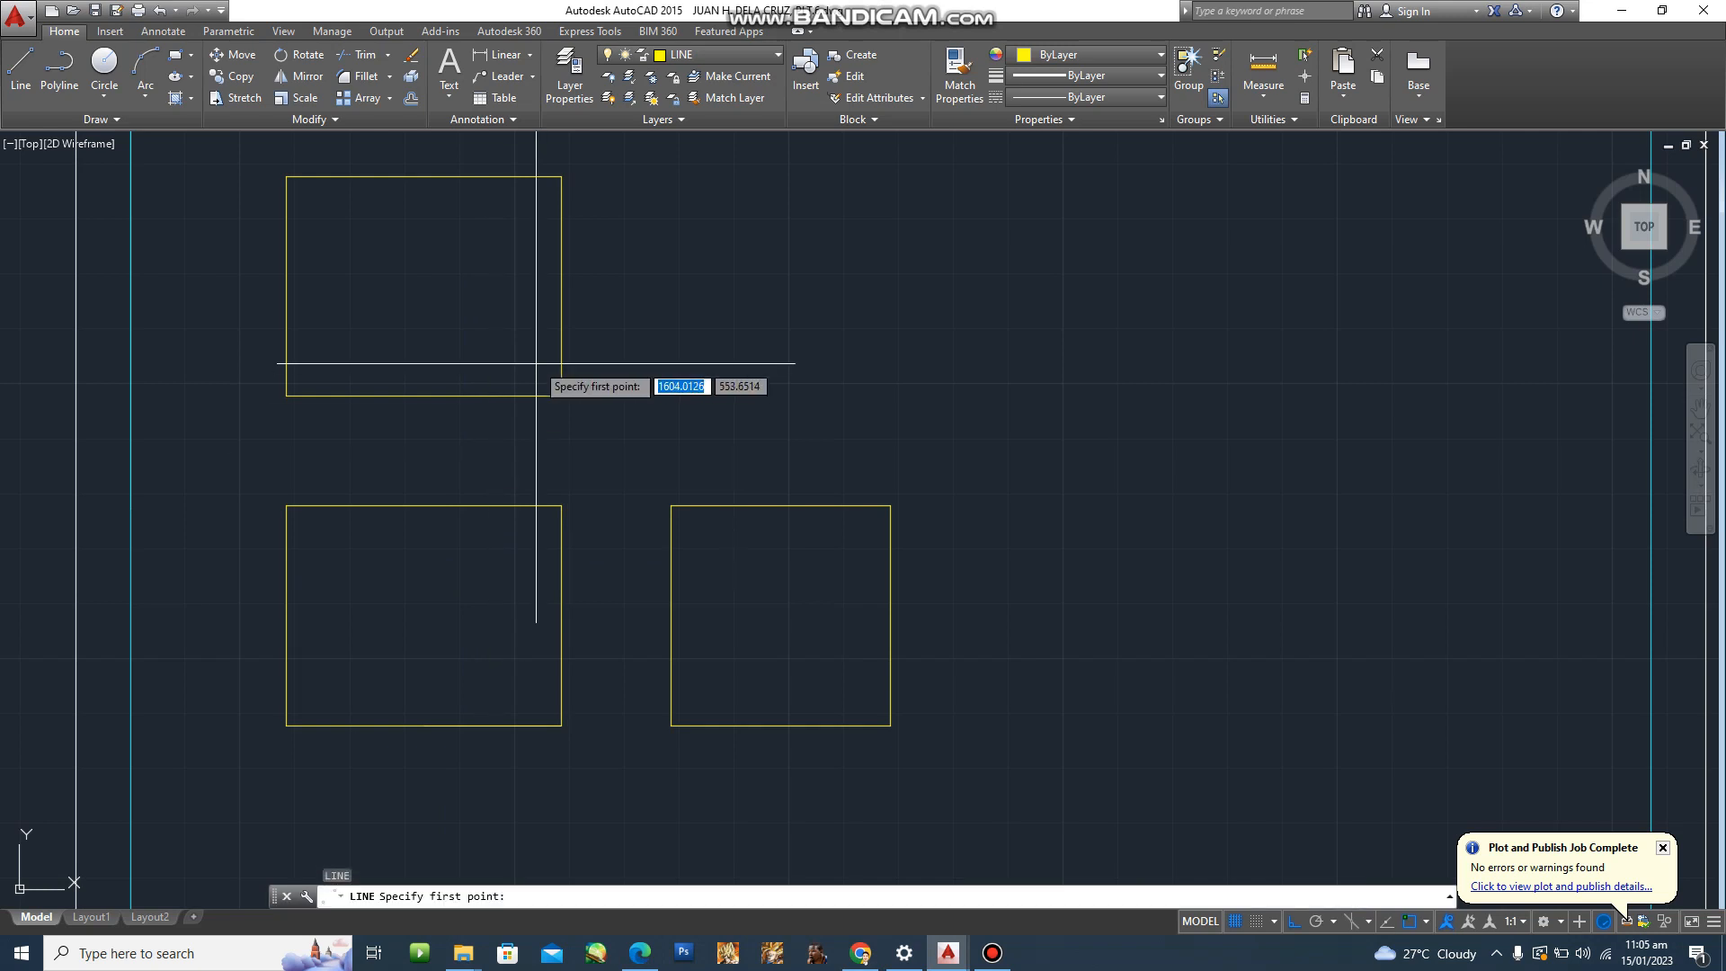
left_click(561, 287)
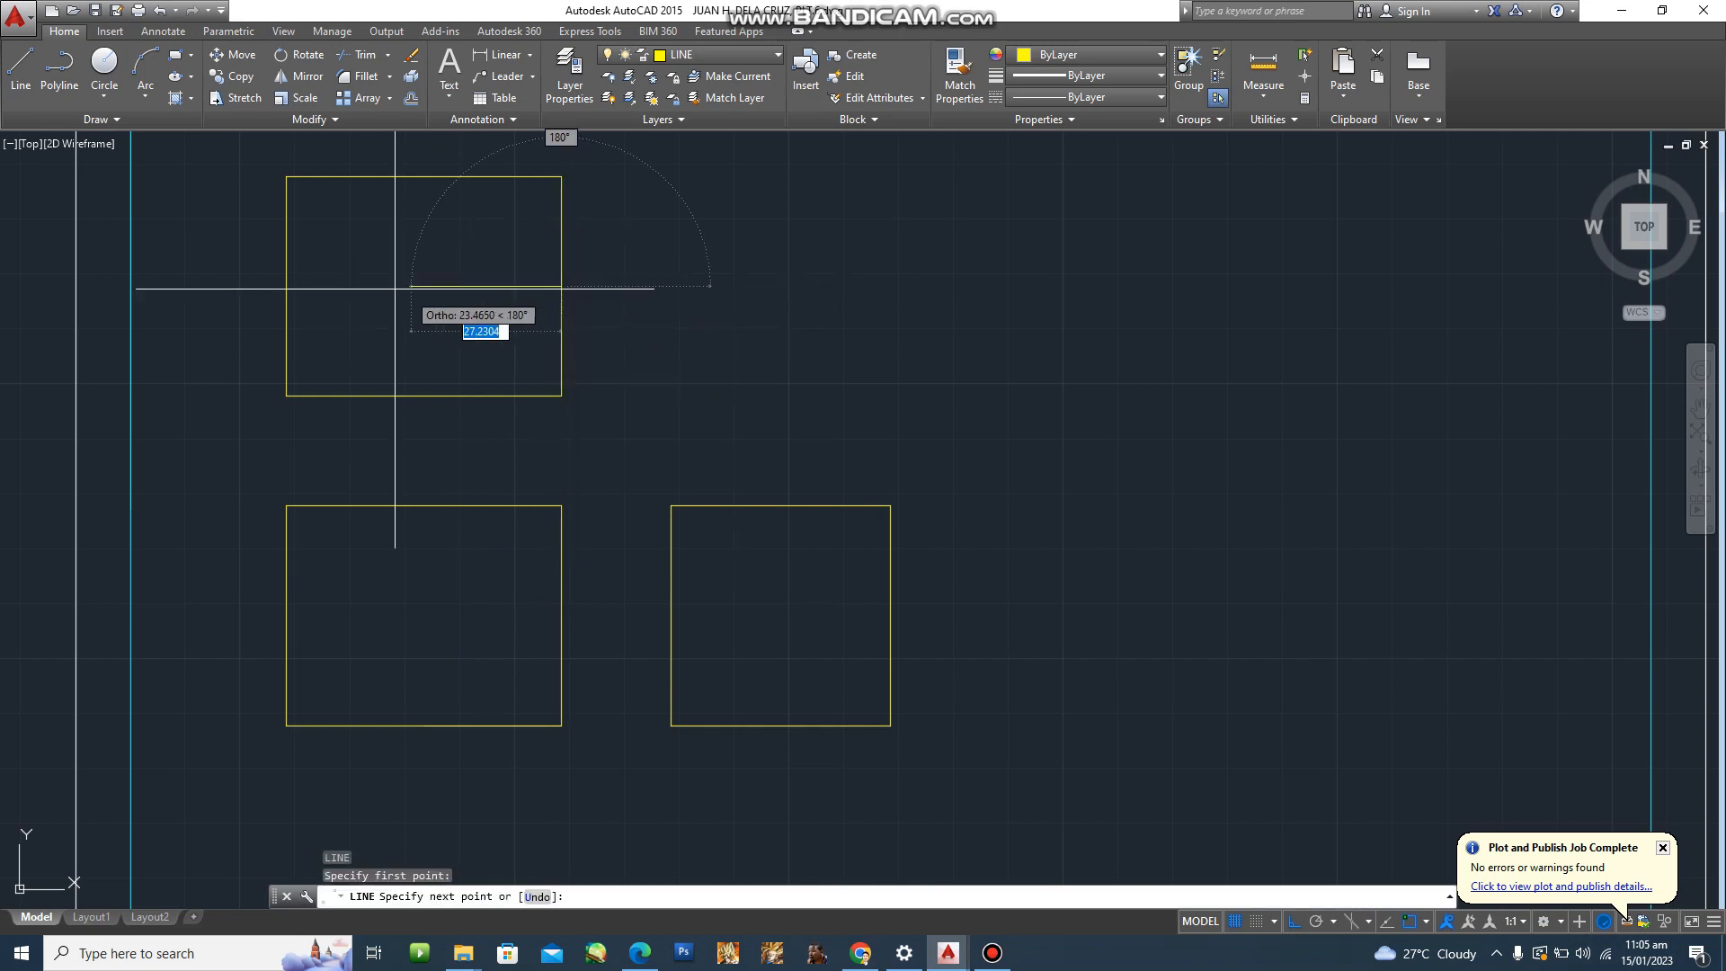
left_click(285, 287)
key("Return")
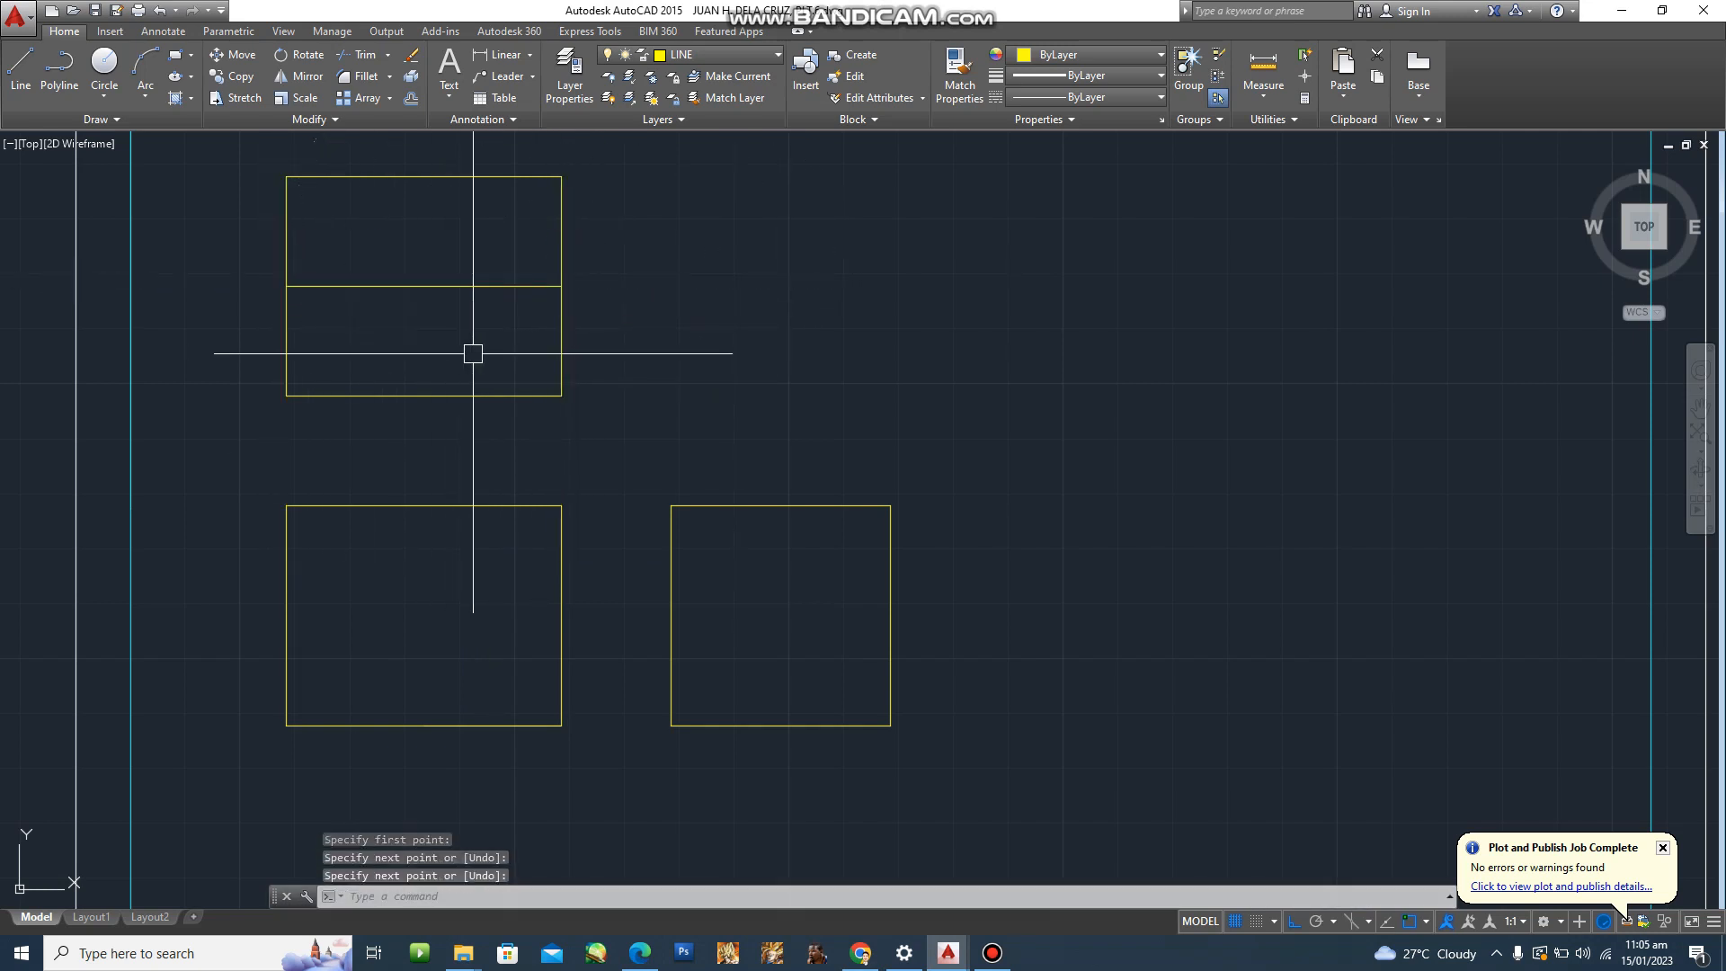
Draw a horizontal line across the front view between the midpoints of its right and left edges.
key("Return")
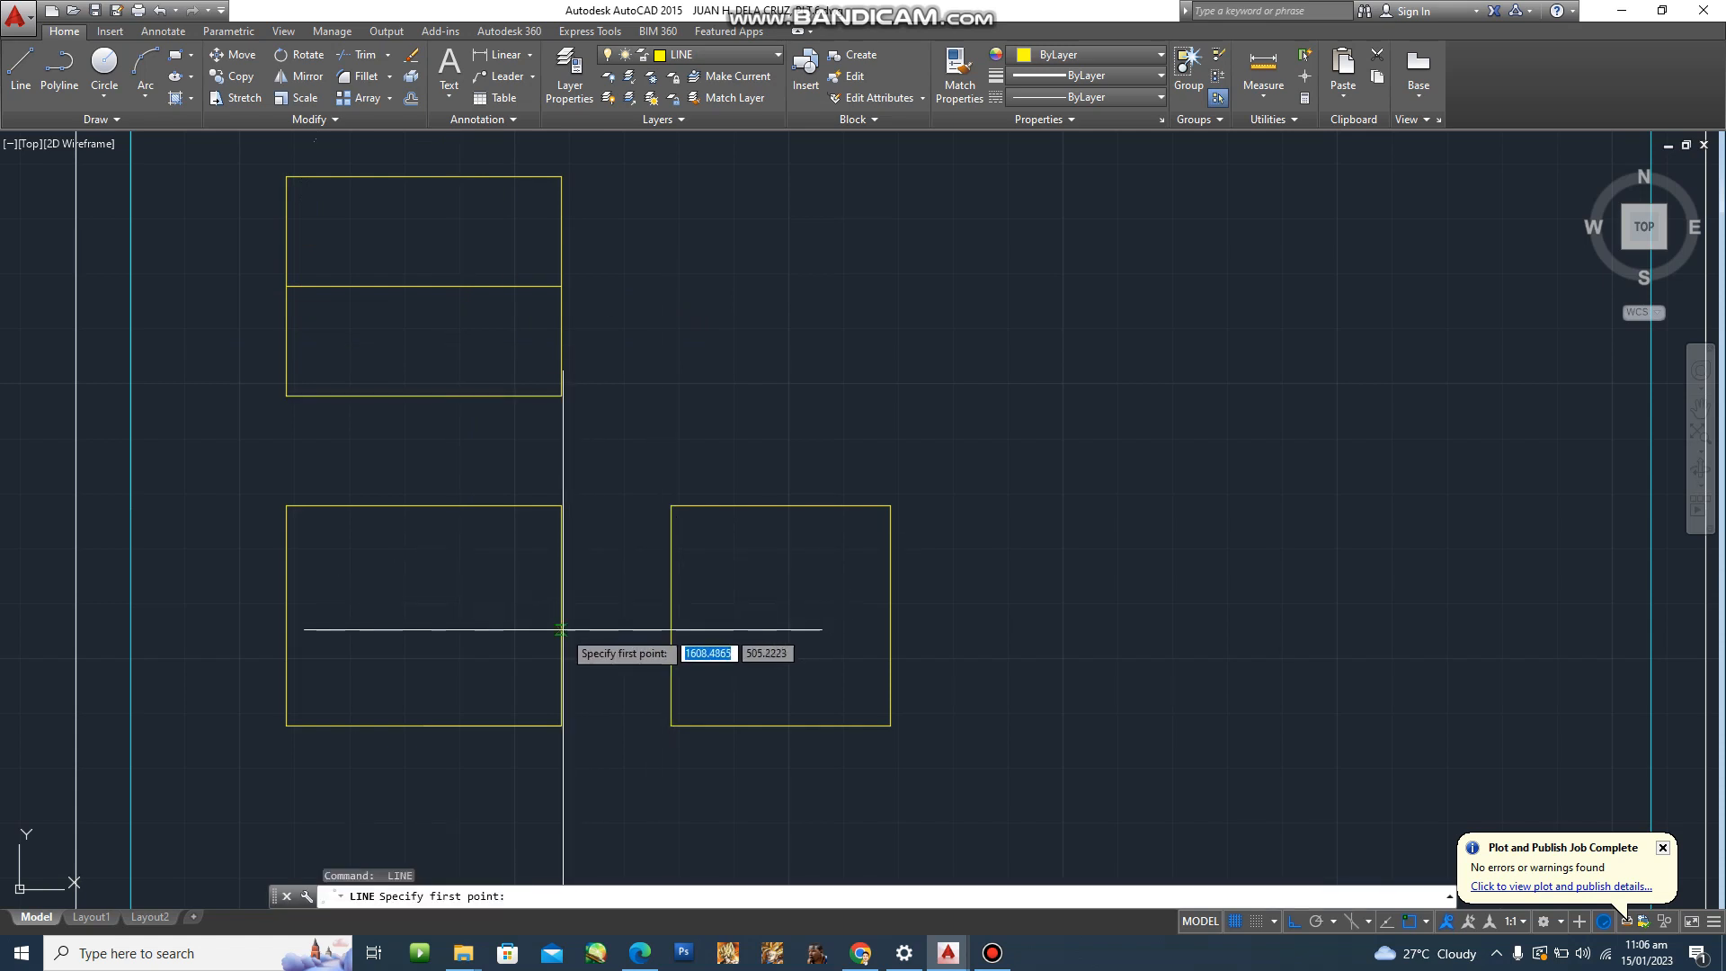
left_click(561, 614)
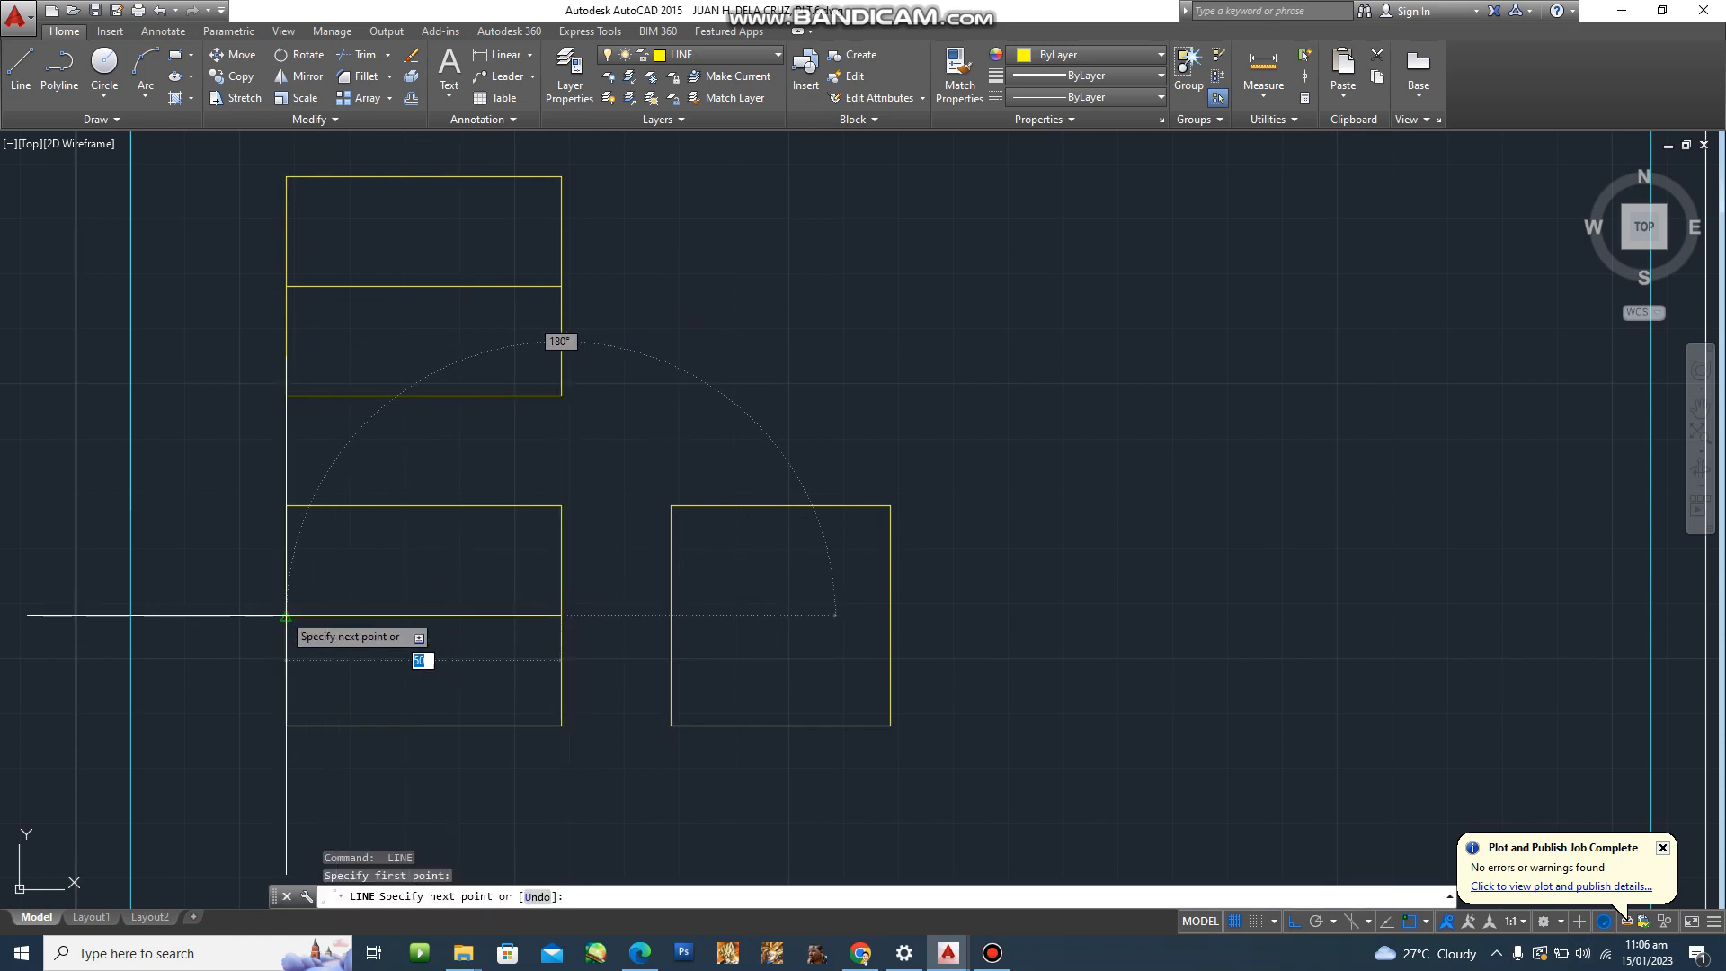
left_click(286, 615)
key("Return")
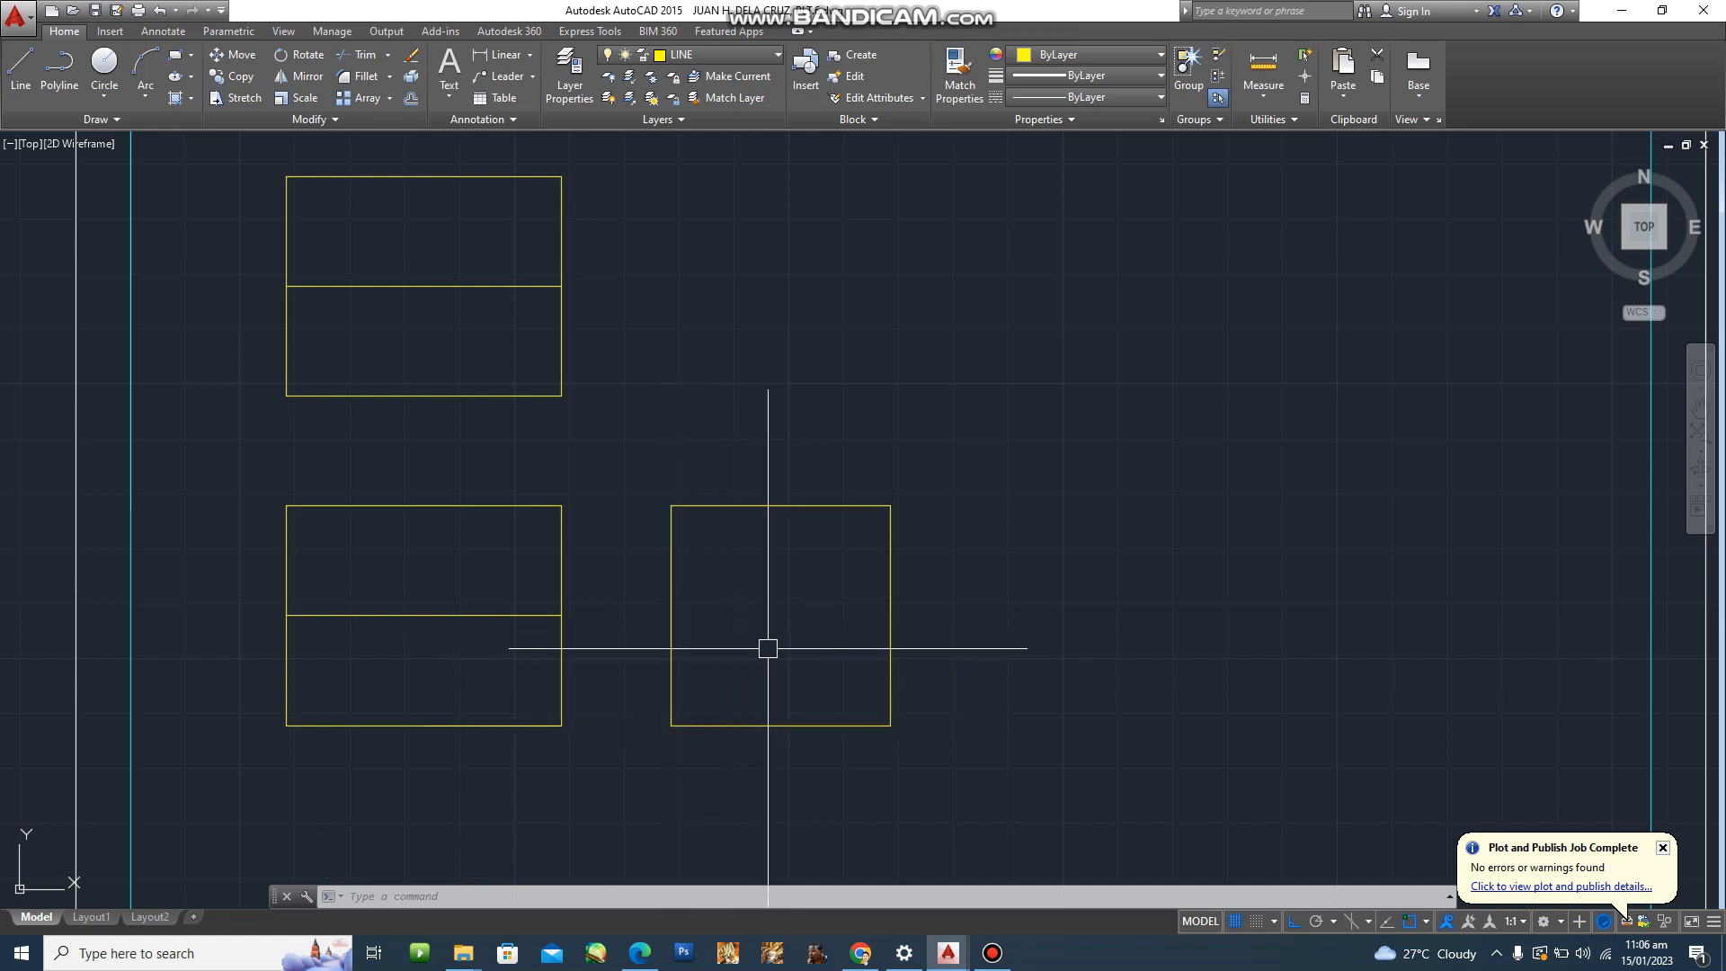
Offset the side view's left edge 20 to the right, into the square.
type("o")
key("Return")
type("20")
key("Return")
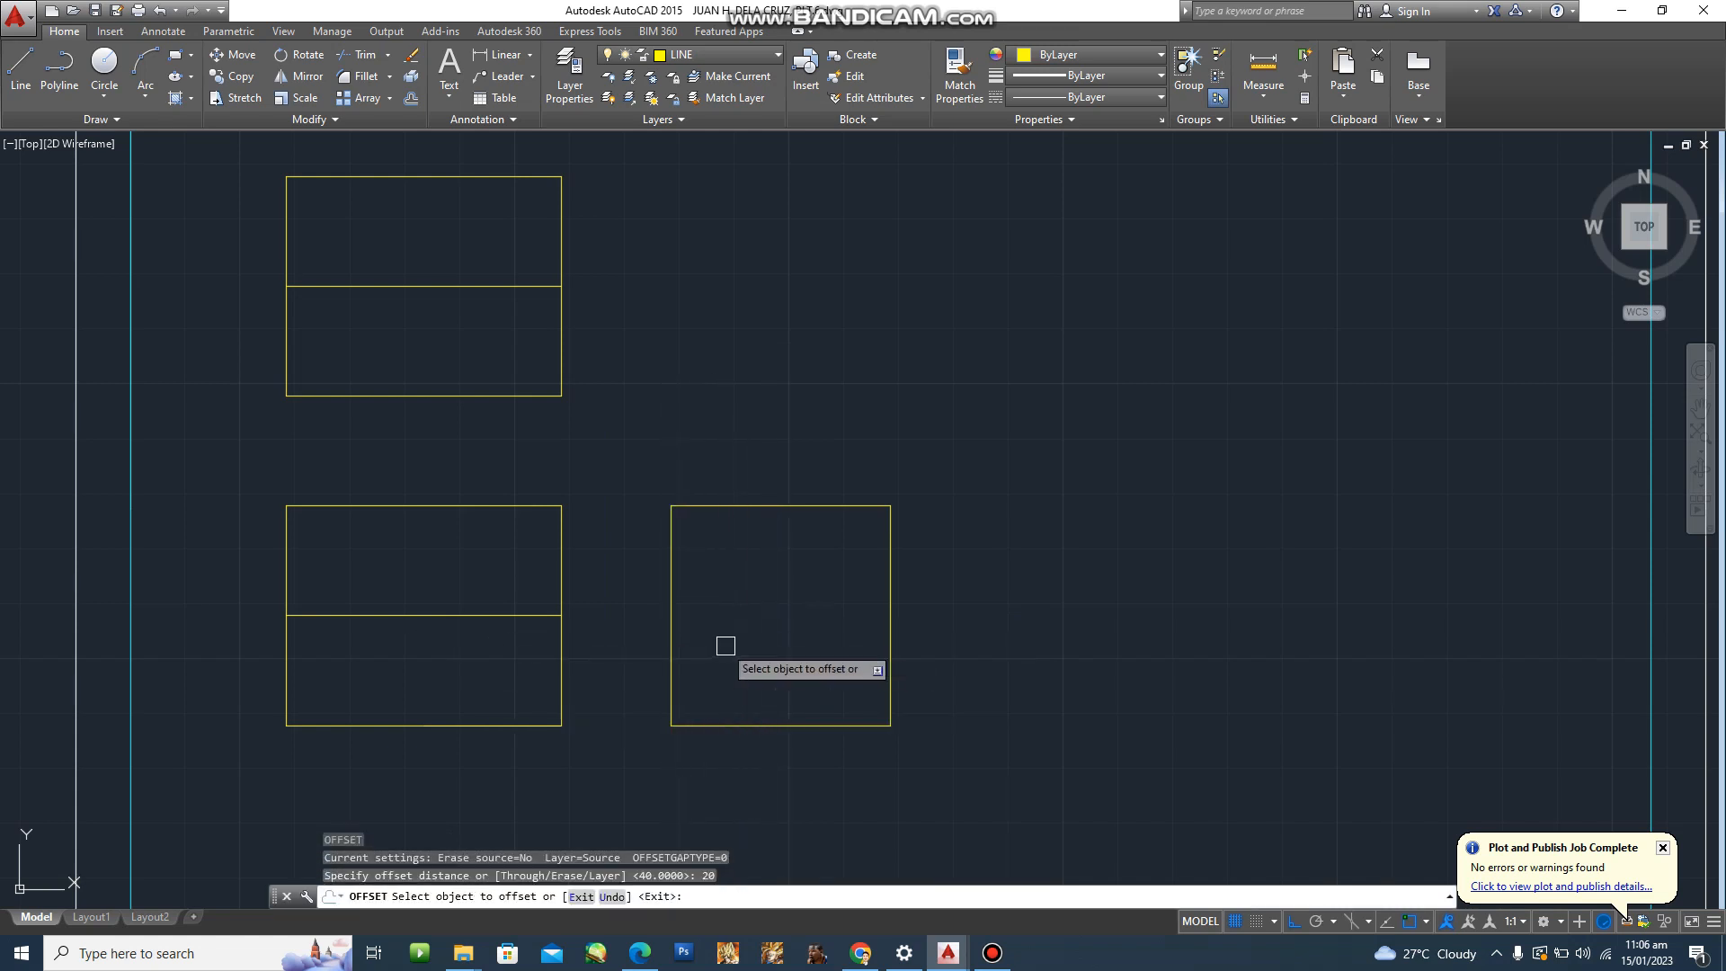
left_click(663, 626)
left_click(775, 605)
key("Return")
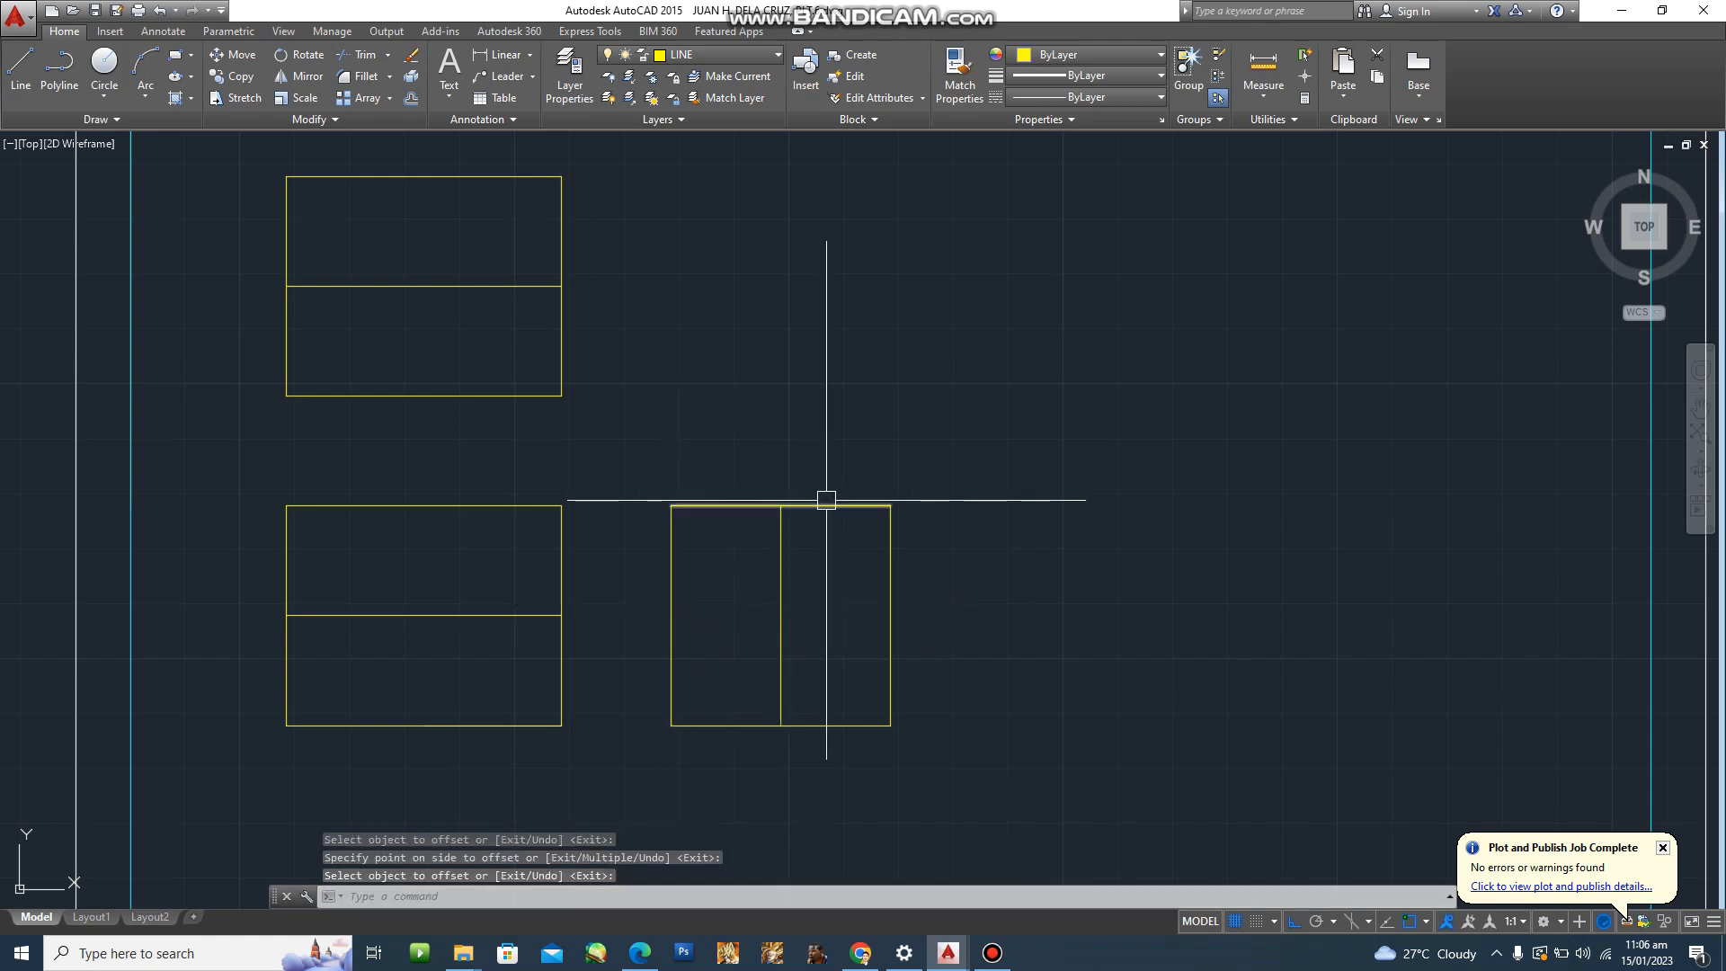
Offset the side view's top edge 20 downward, into the square.
key("Return")
key("Return")
left_click(826, 505)
left_click(850, 645)
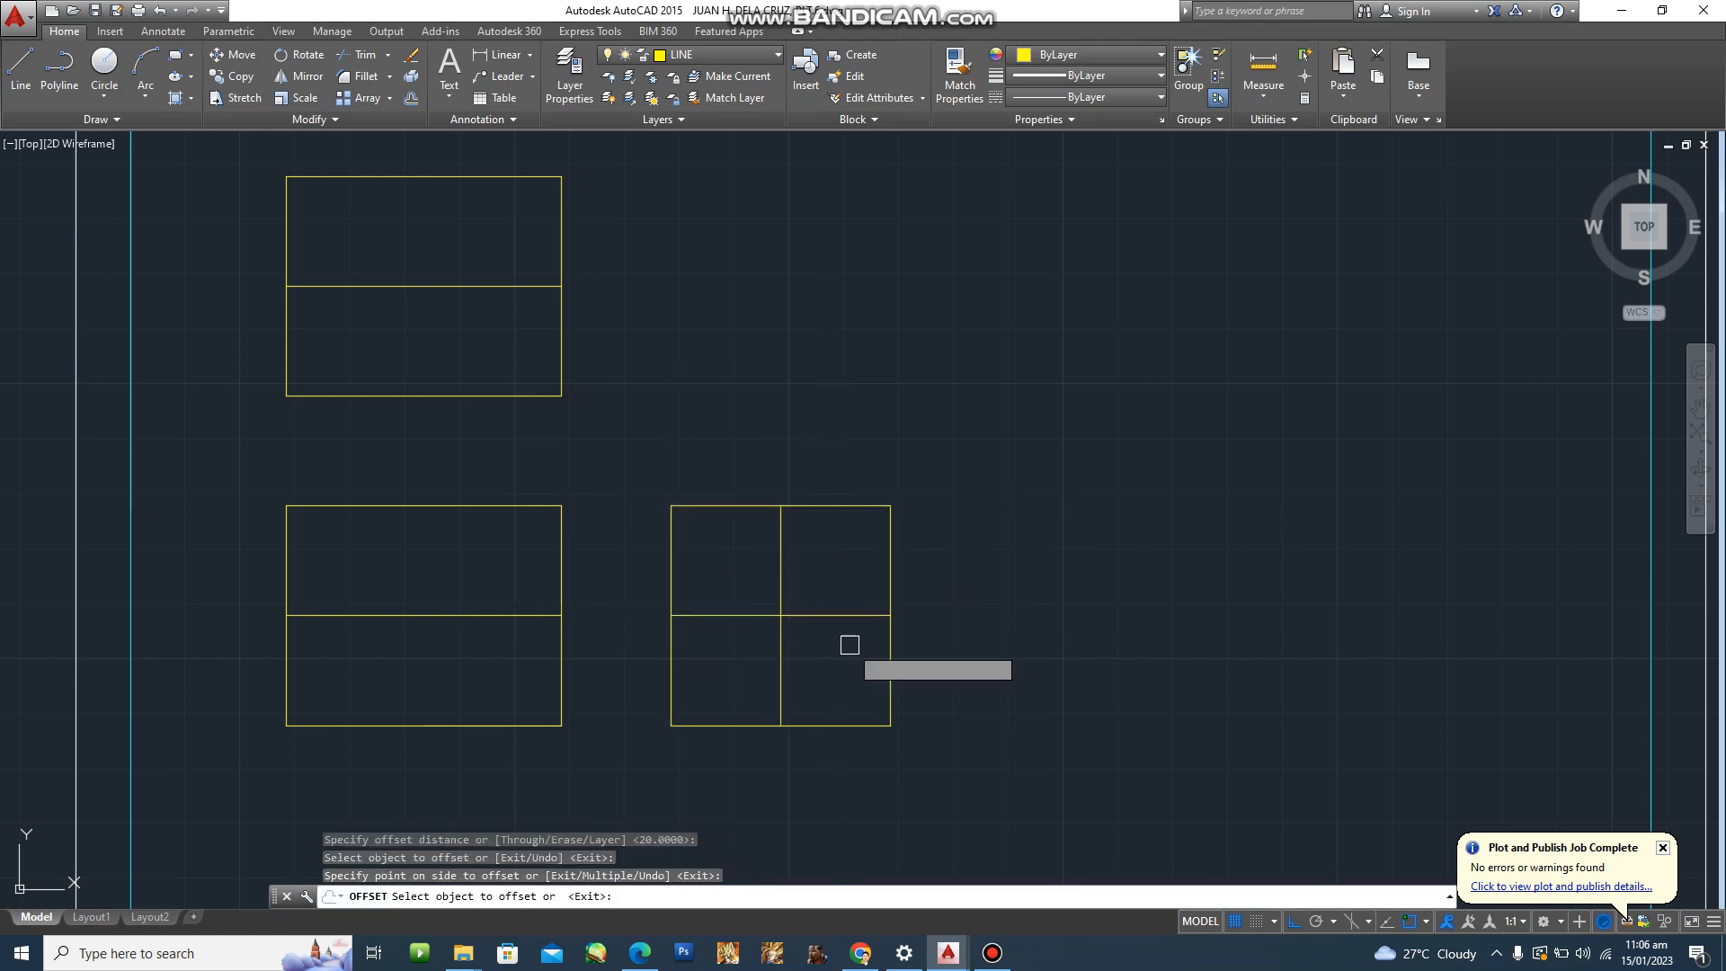
key("Escape")
scroll(785, 655, "up", 1)
key("Escape")
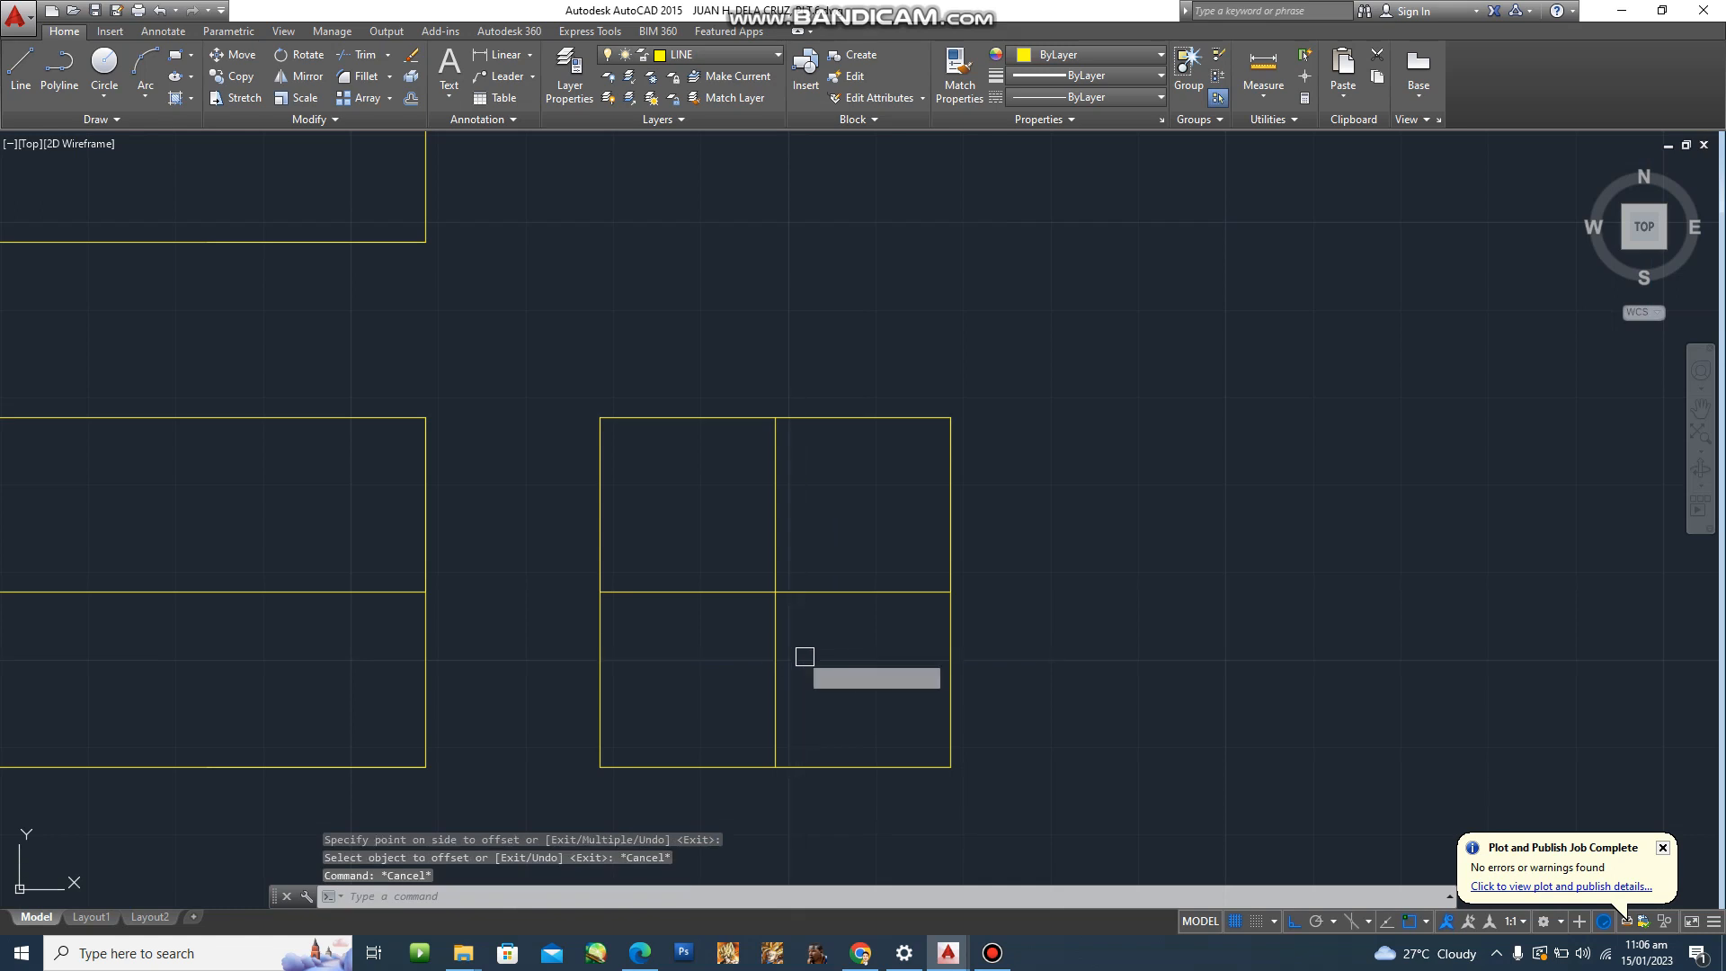
Fillet the side view's two inner lines with radius 0, keeping their left and upper halves as an inside corner.
type("f")
key("Return")
left_click(755, 592)
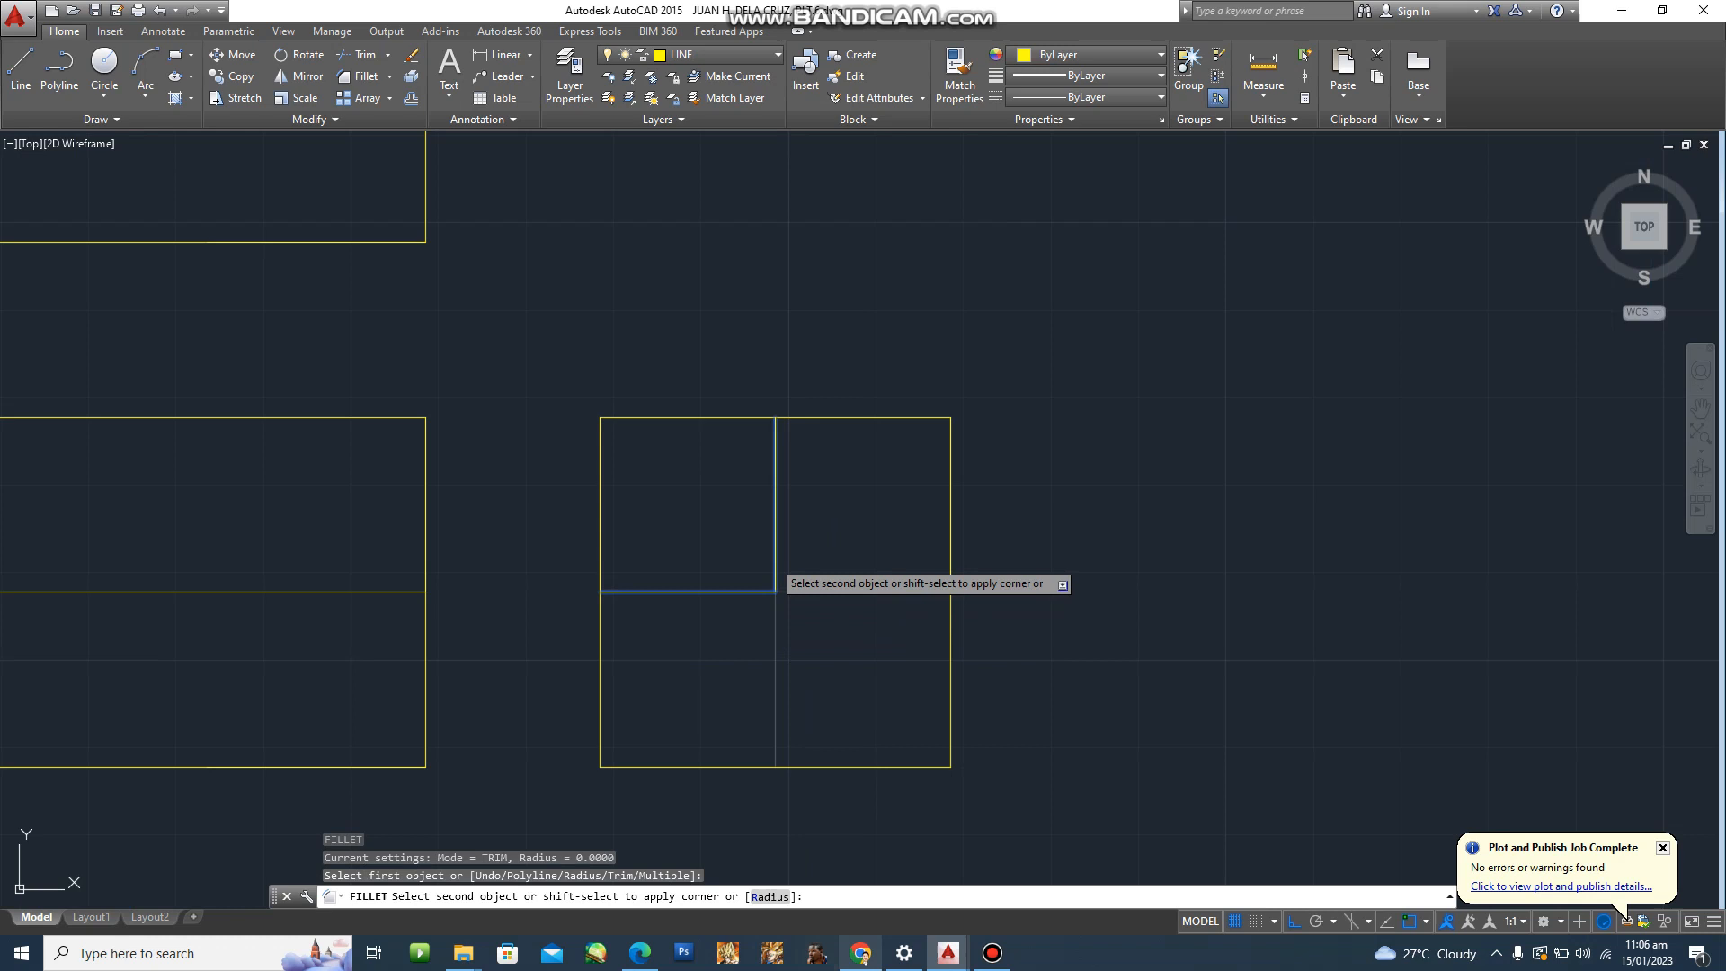
left_click(775, 561)
key("Escape")
left_click(914, 800)
key("Escape")
key("Escape")
key("Escape")
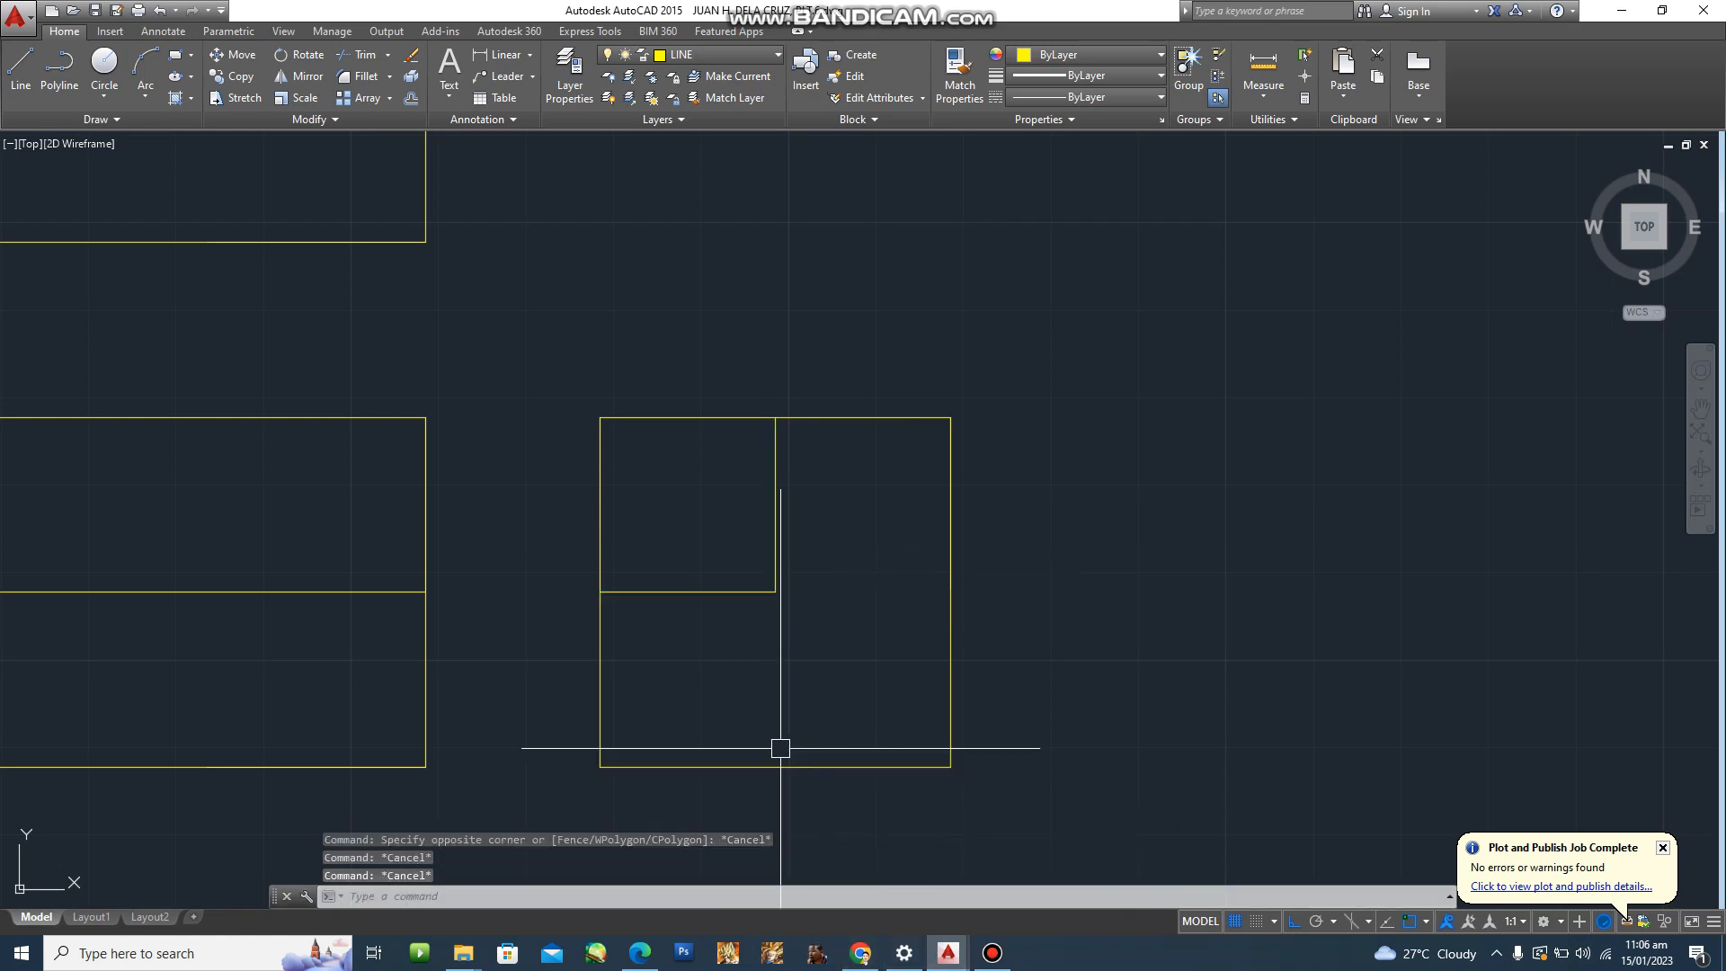
Trim the outer edges around the side view's upper-left quarter to leave the stepped profile.
type("tr")
key("Return")
left_click(1021, 801)
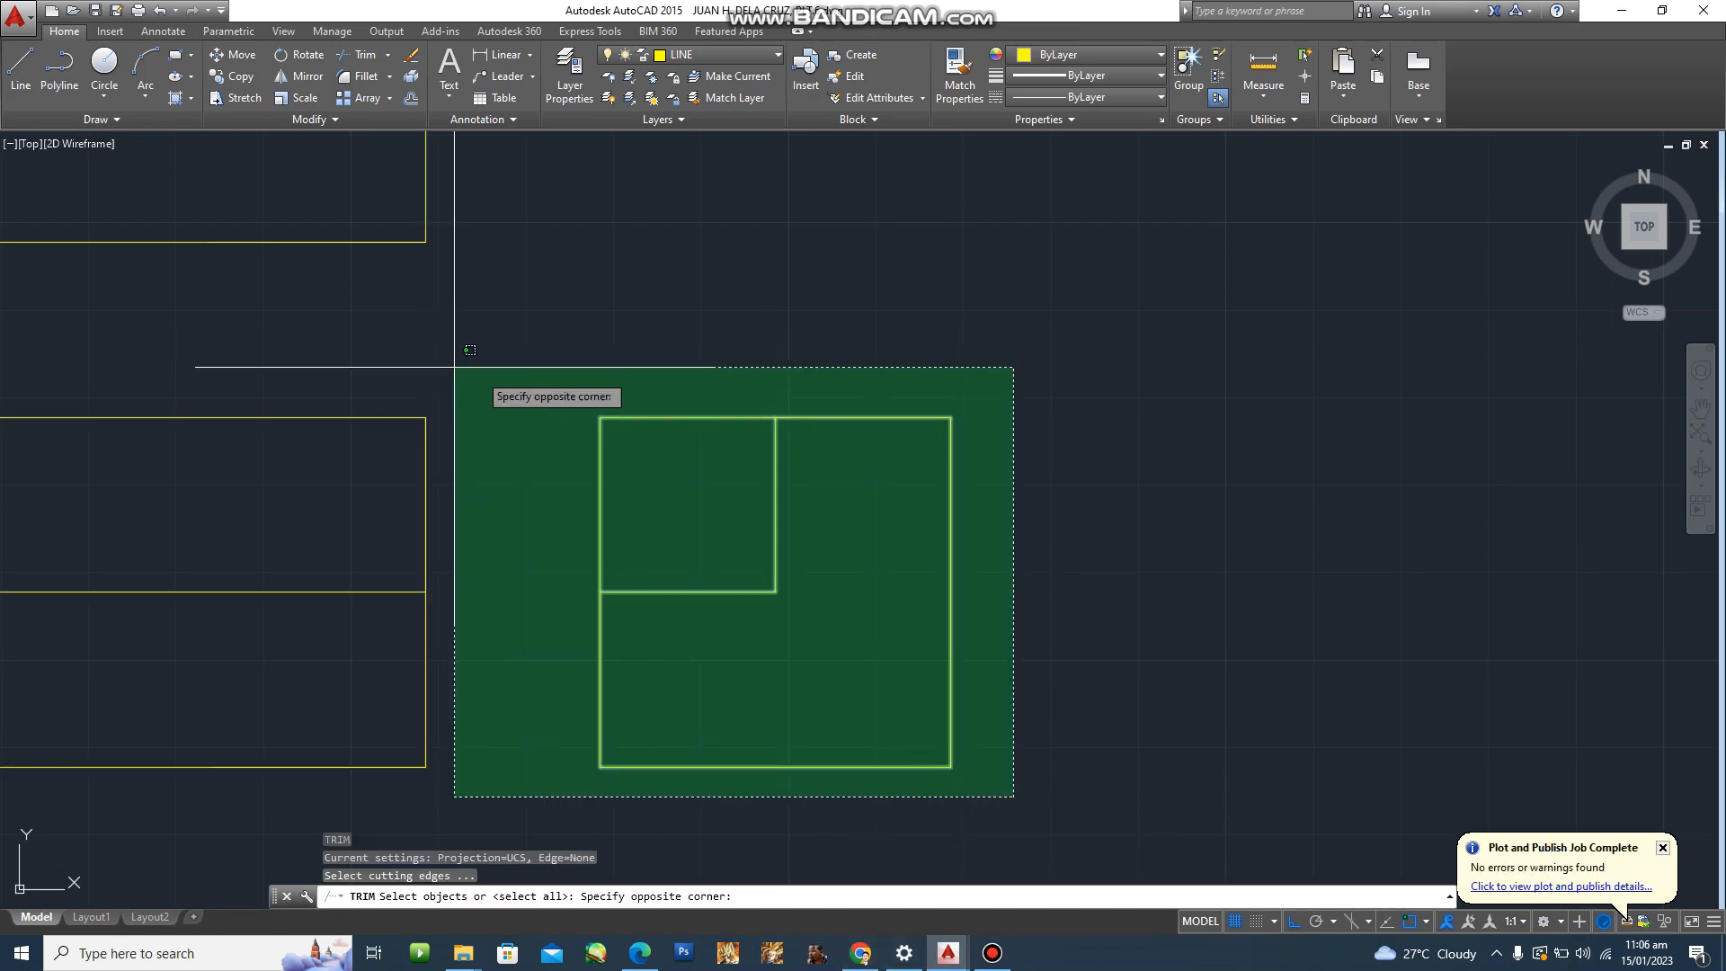
left_click(567, 370)
key("Return")
left_click(602, 467)
left_click(627, 421)
scroll(734, 532, "down", 4)
key("Escape")
key("Escape")
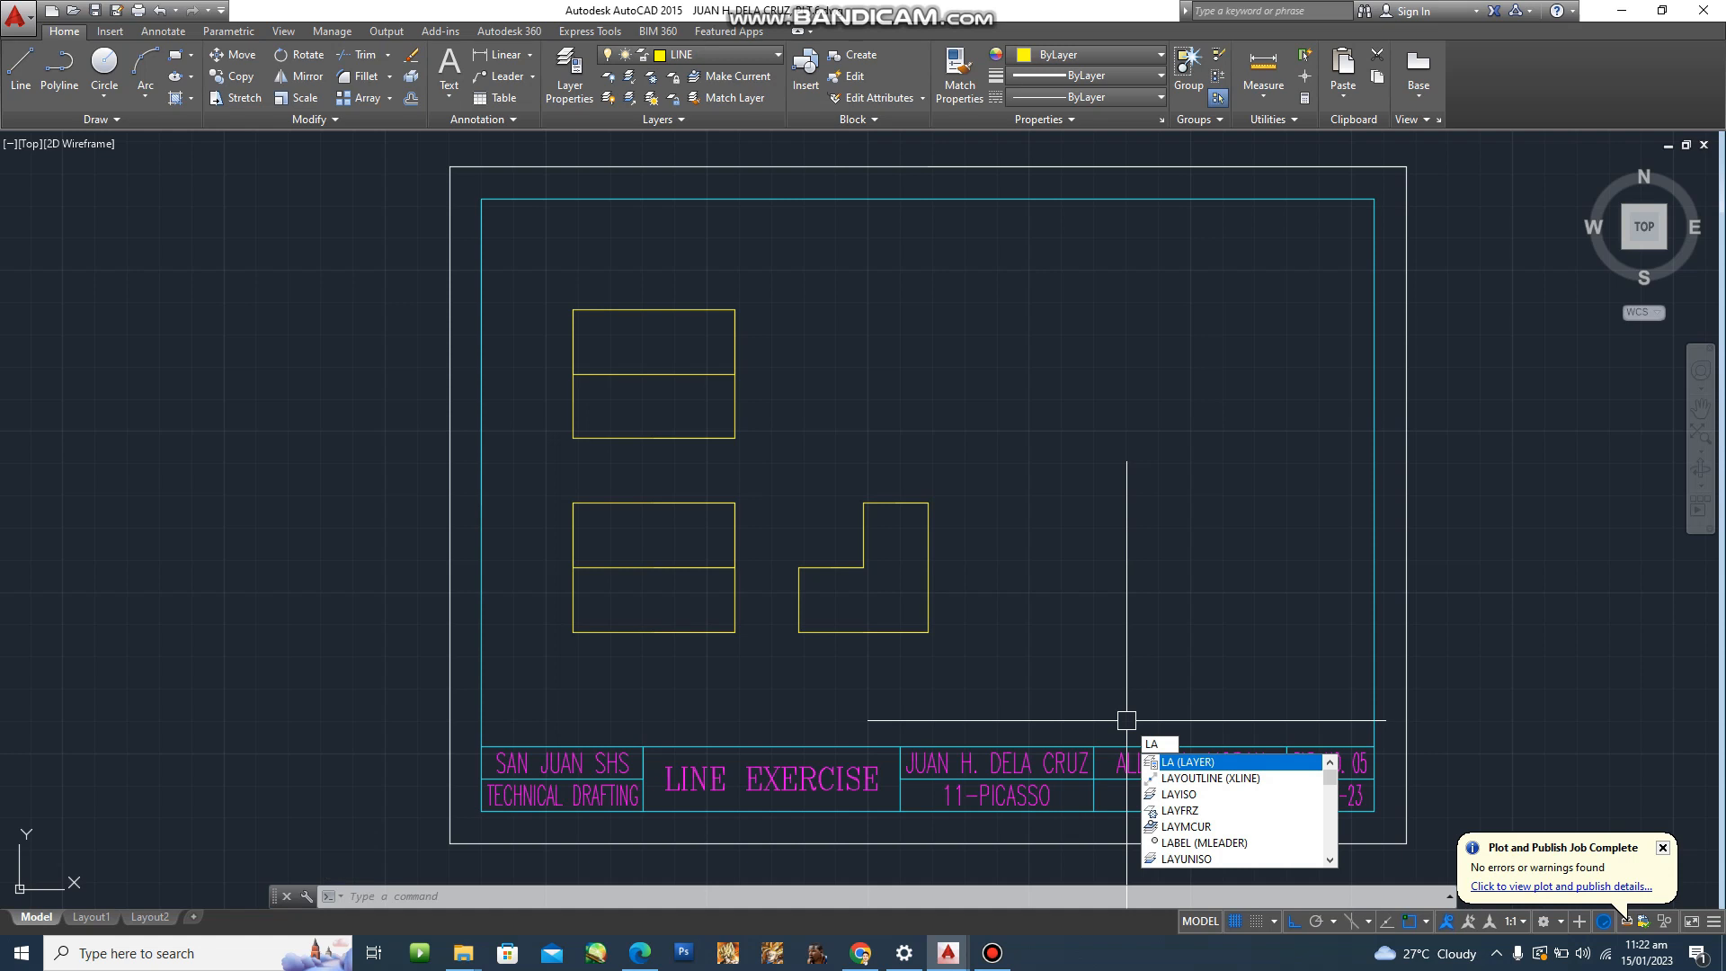
Make the TEXT layer current in the layer properties and close the layer manager.
key("Return")
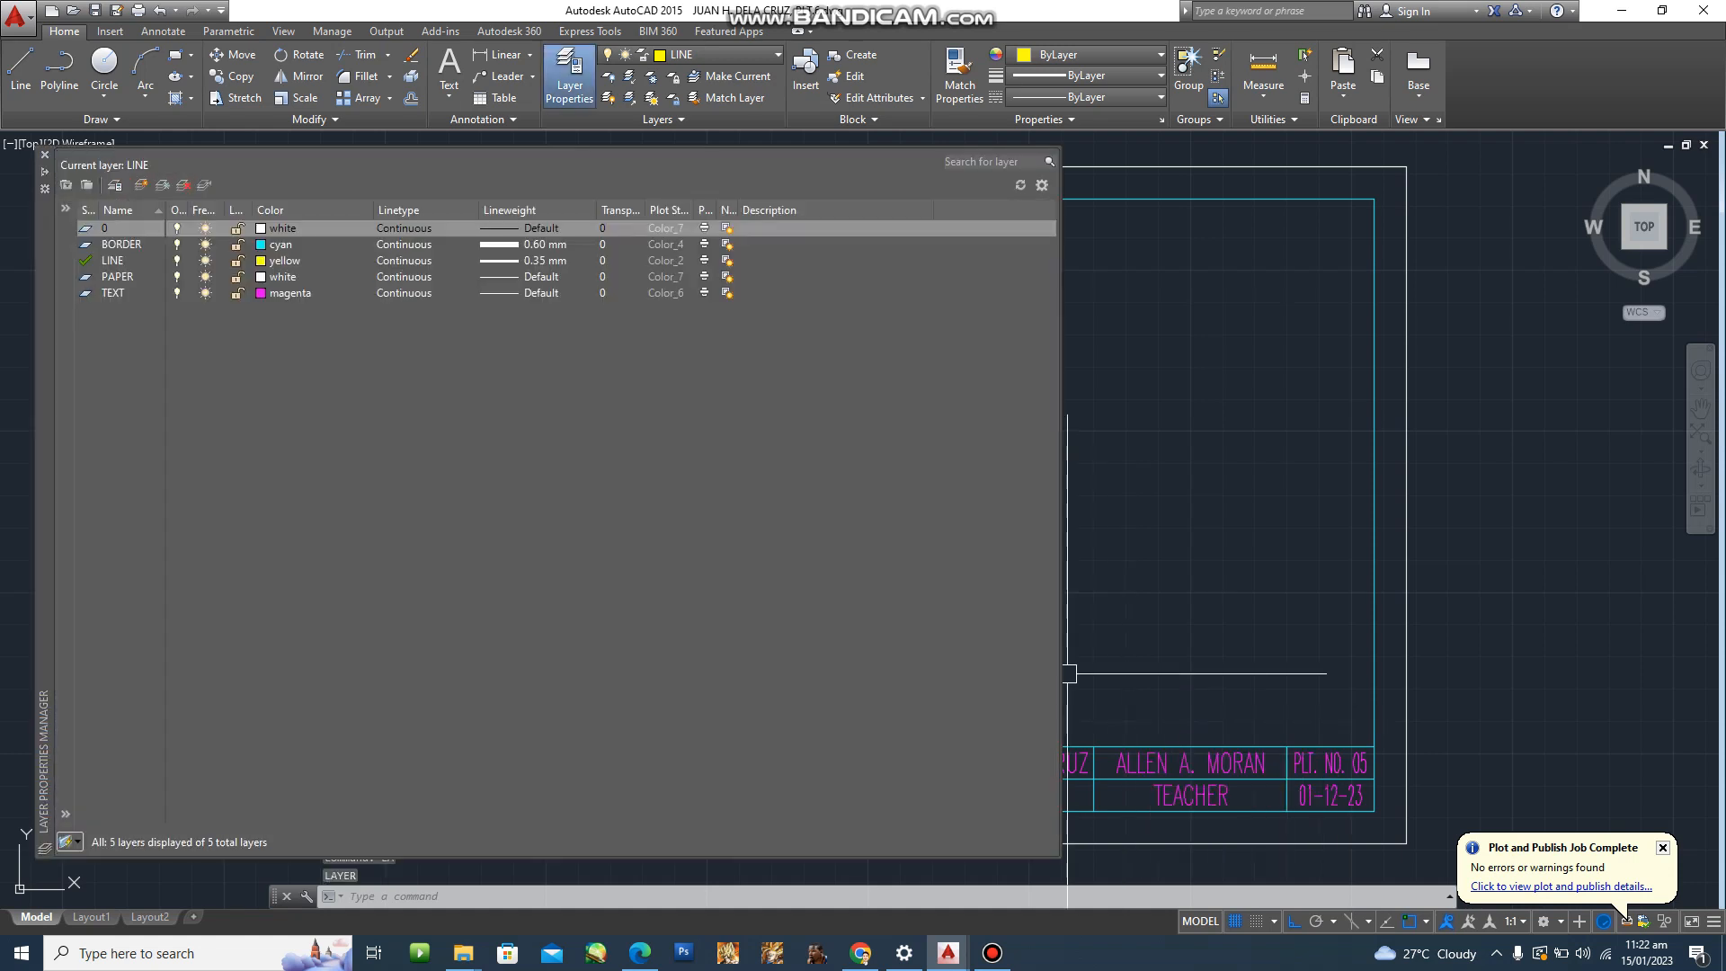
left_click(113, 294)
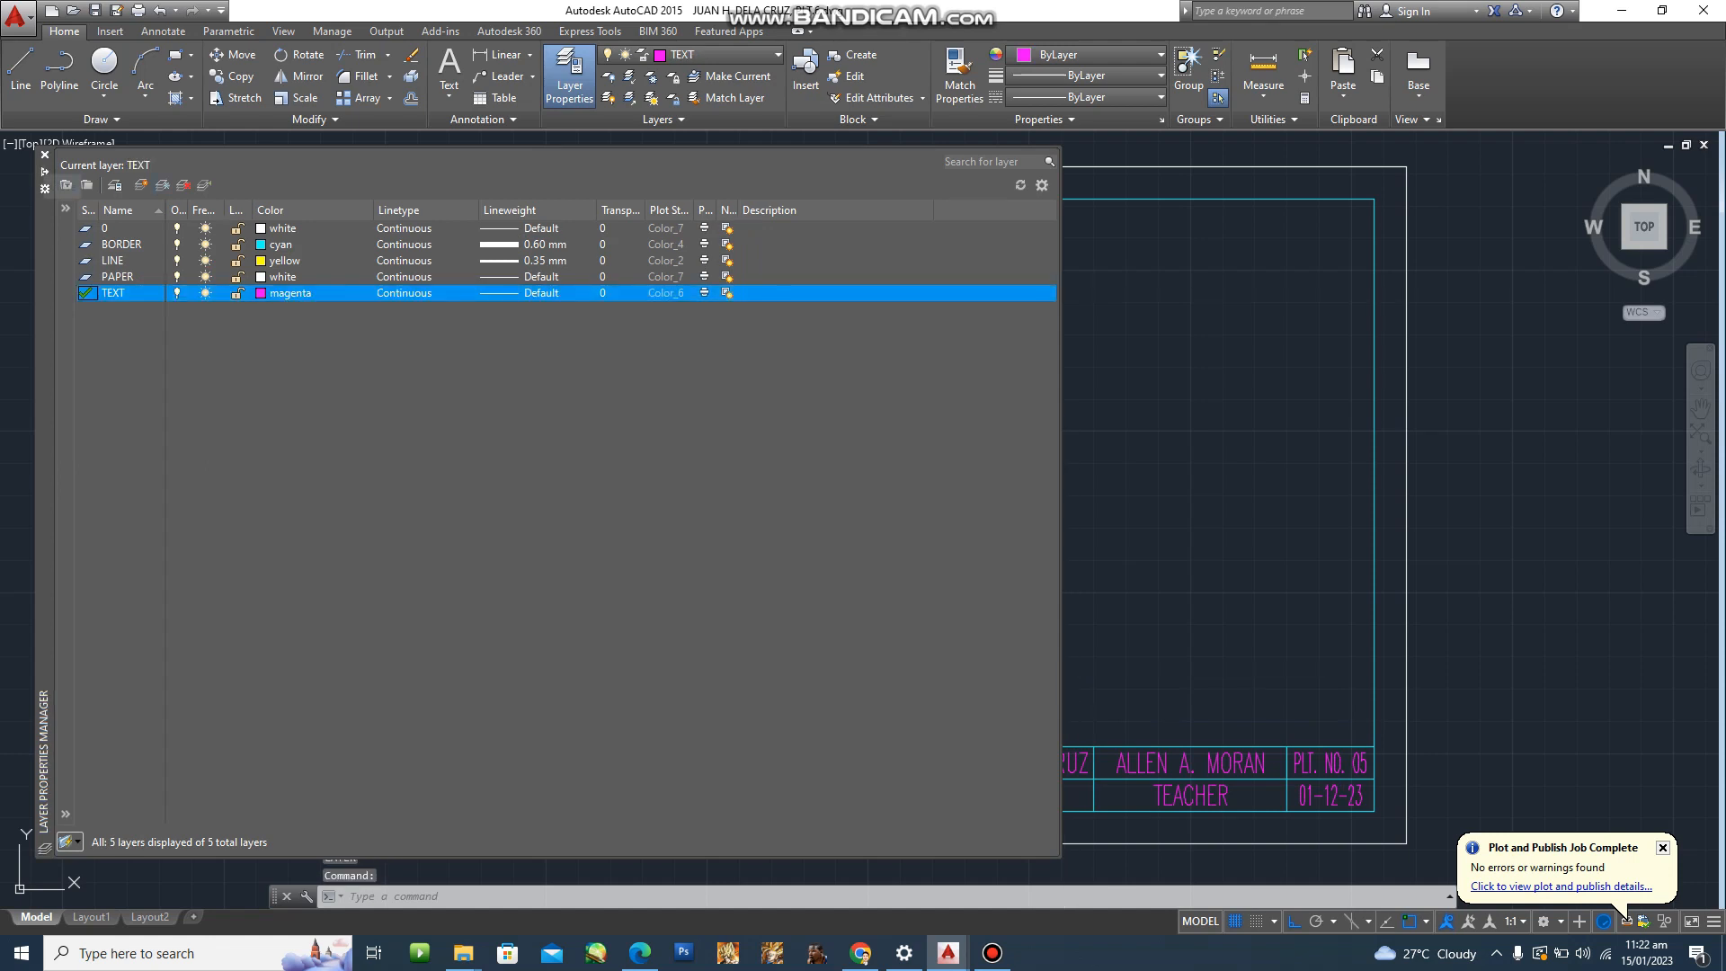
left_click(44, 156)
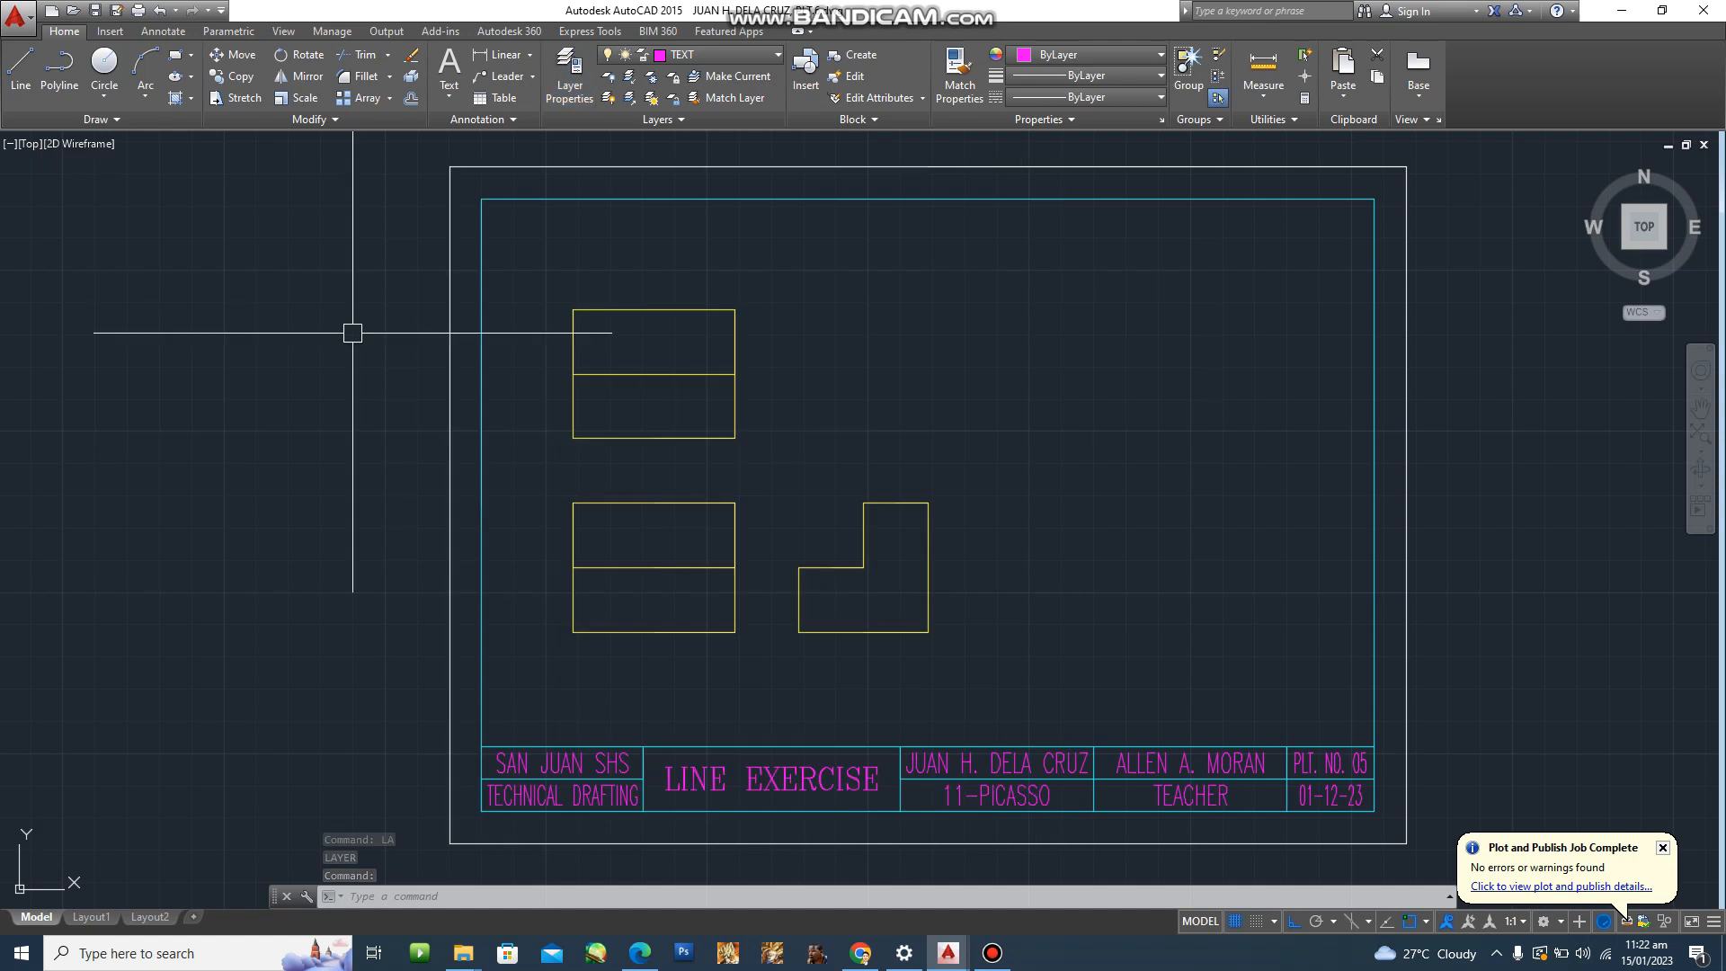
key("Escape")
key("Escape")
Check the current text style and its font settings, and close the dialog without changes.
middle_click_drag(671, 458, 597, 475)
middle_click_drag(579, 406, 598, 441)
key("Escape")
middle_click_drag(606, 513, 594, 467)
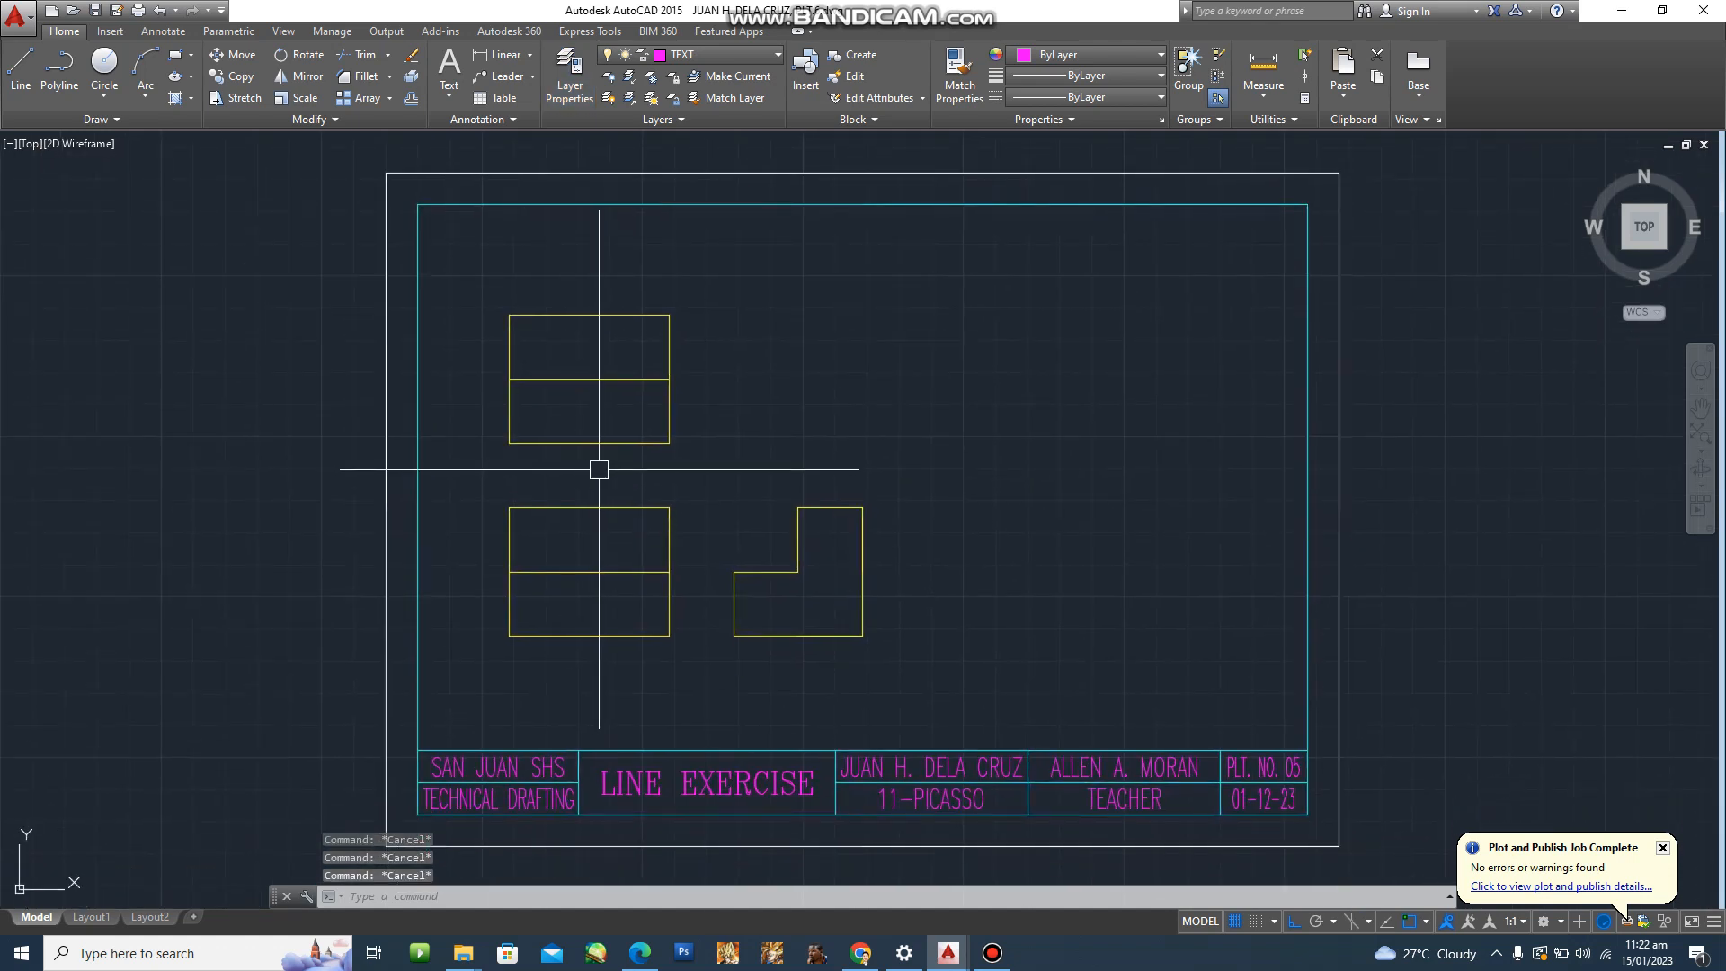
scroll(603, 472, "up", 2)
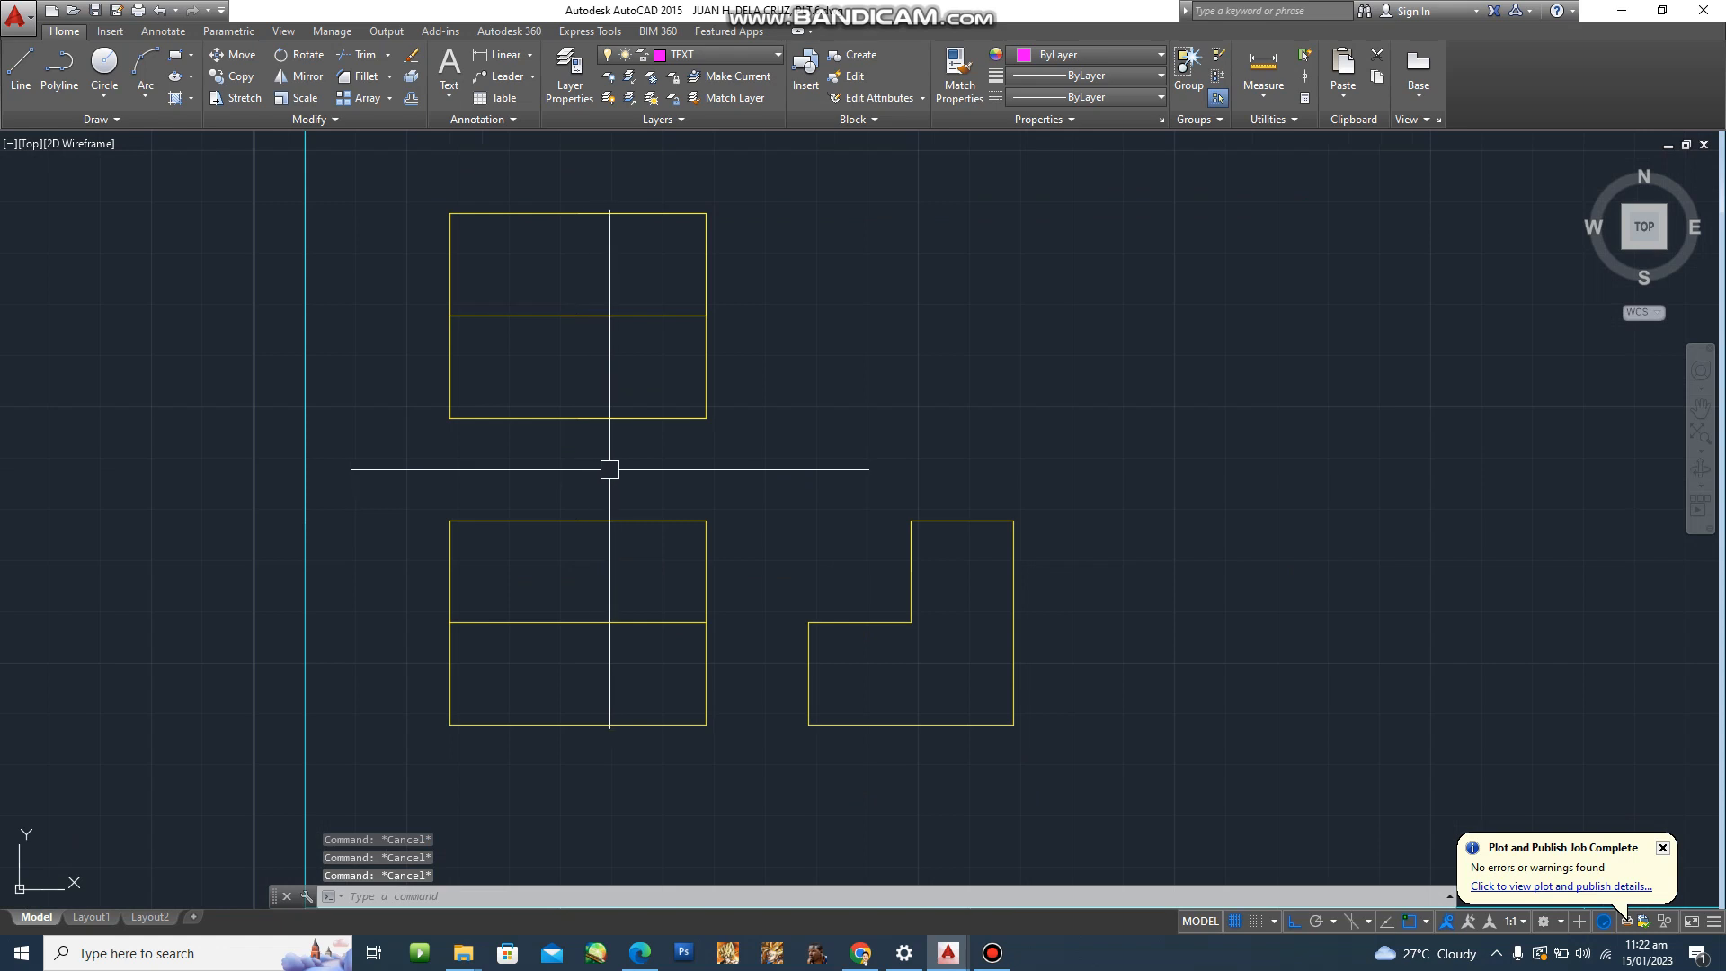
middle_click_drag(620, 472, 664, 493)
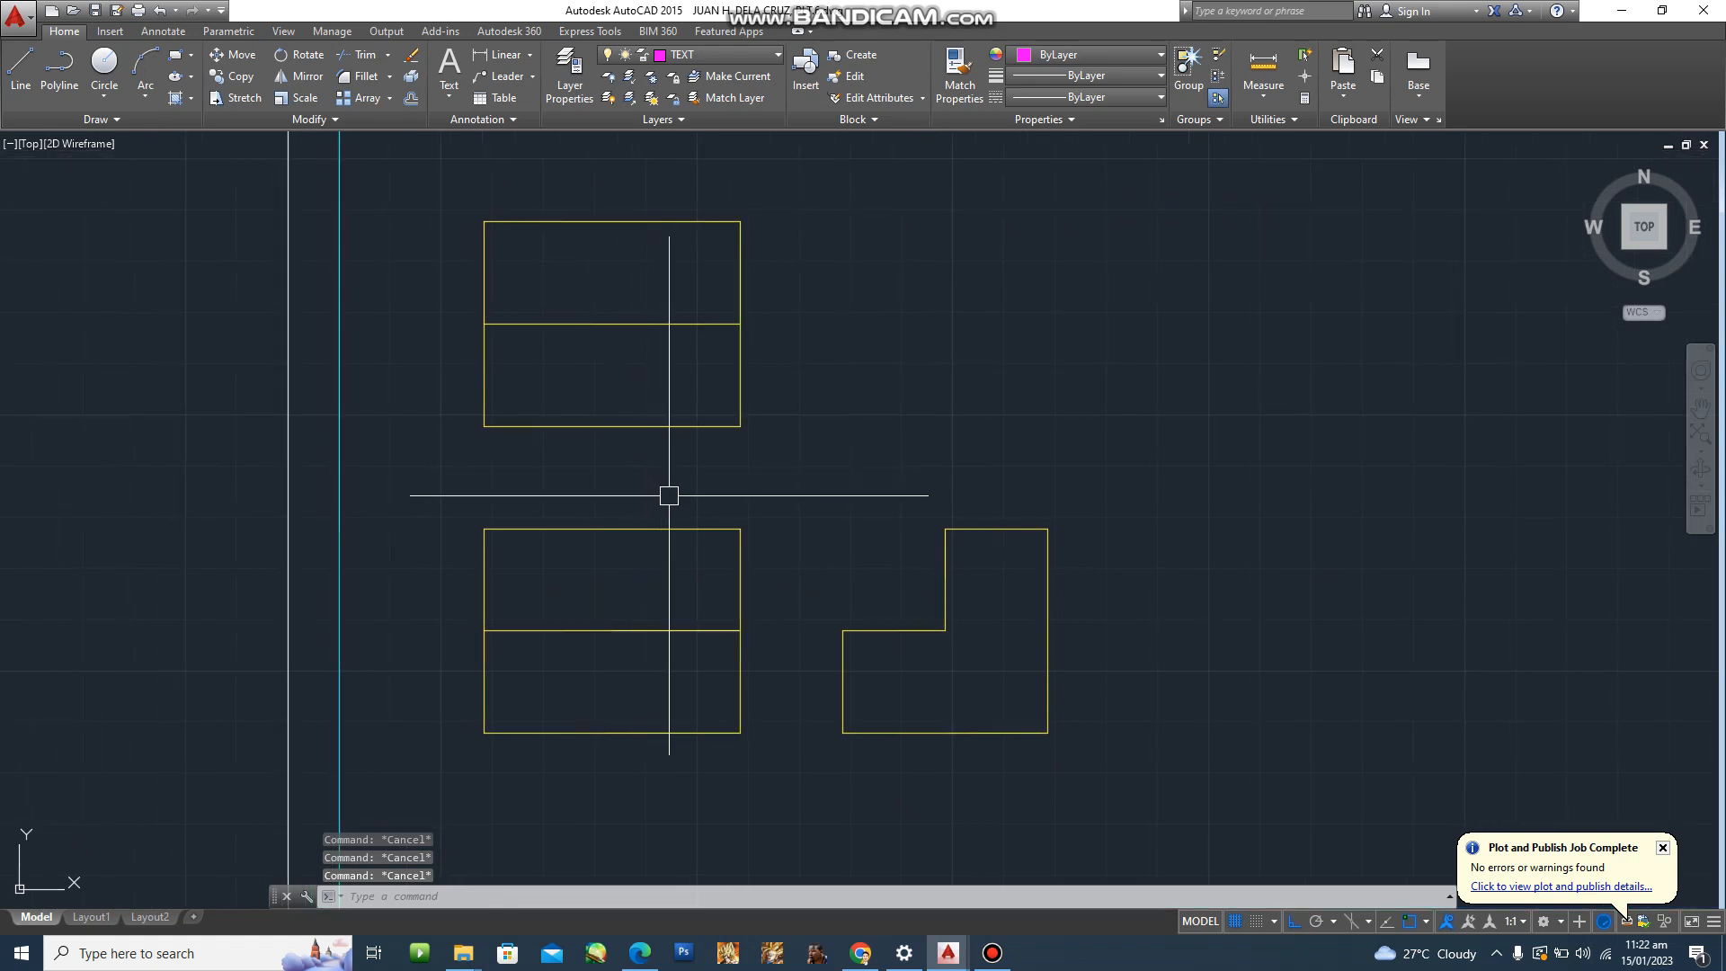
type("st")
key("Return")
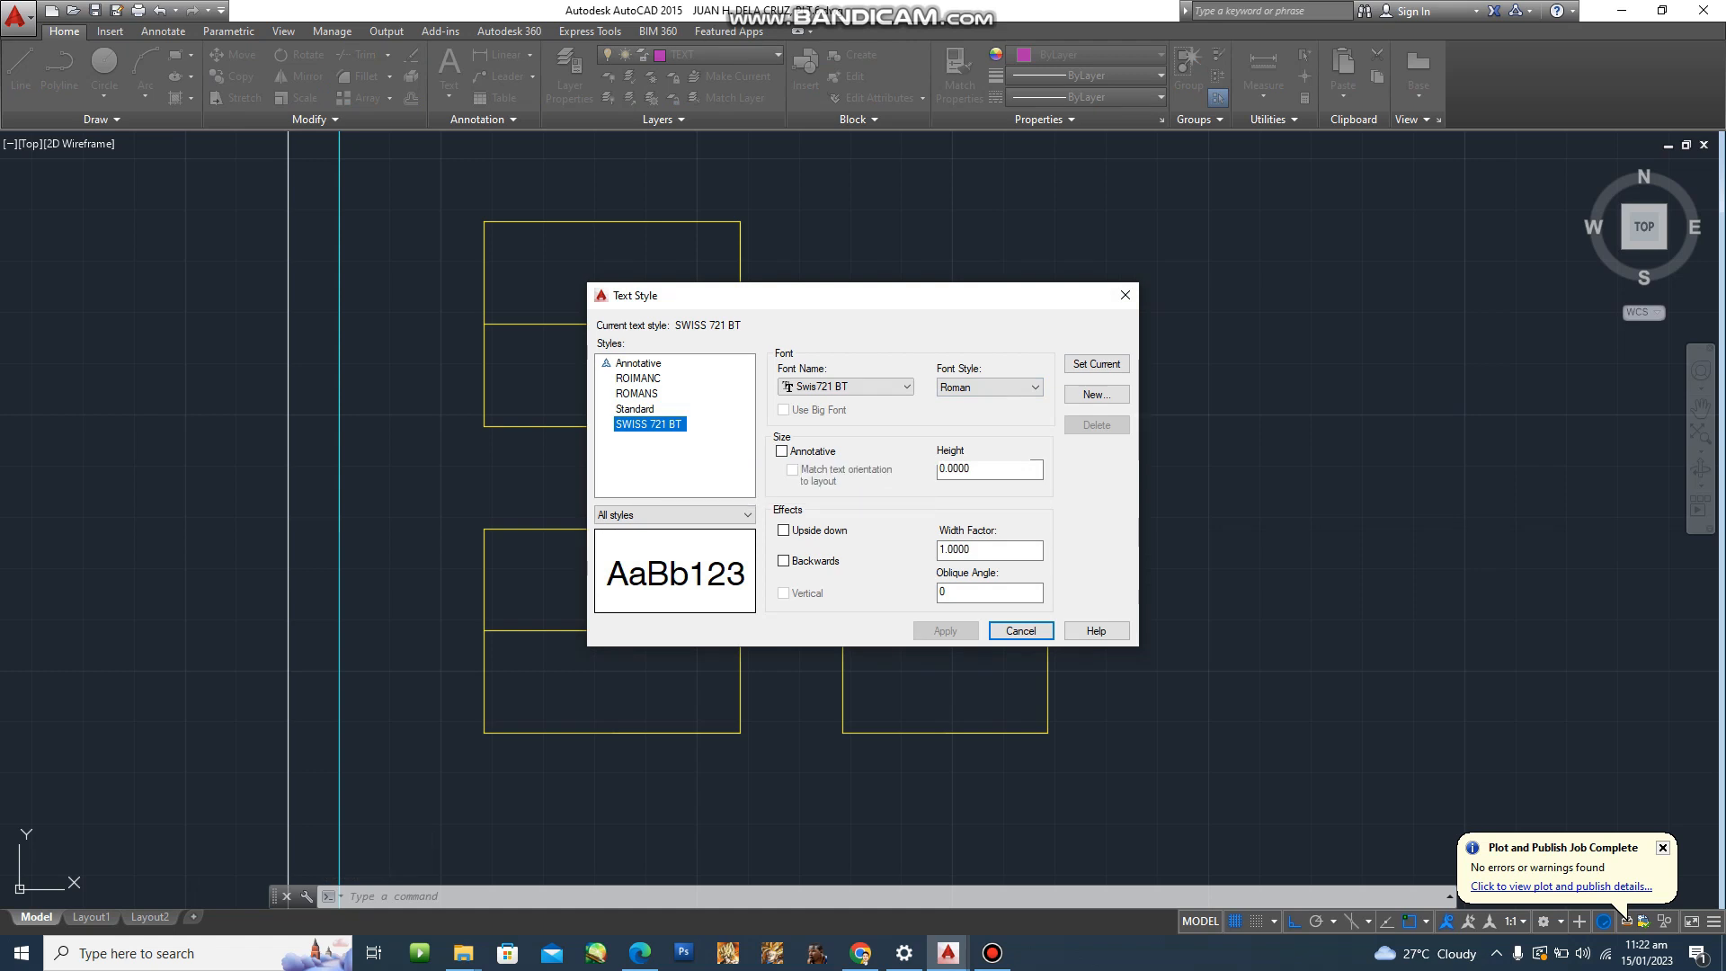
left_click(1124, 295)
Start a center-justified single-line text at the midpoint of the top view's upper edge.
scroll(617, 478, "up", 2)
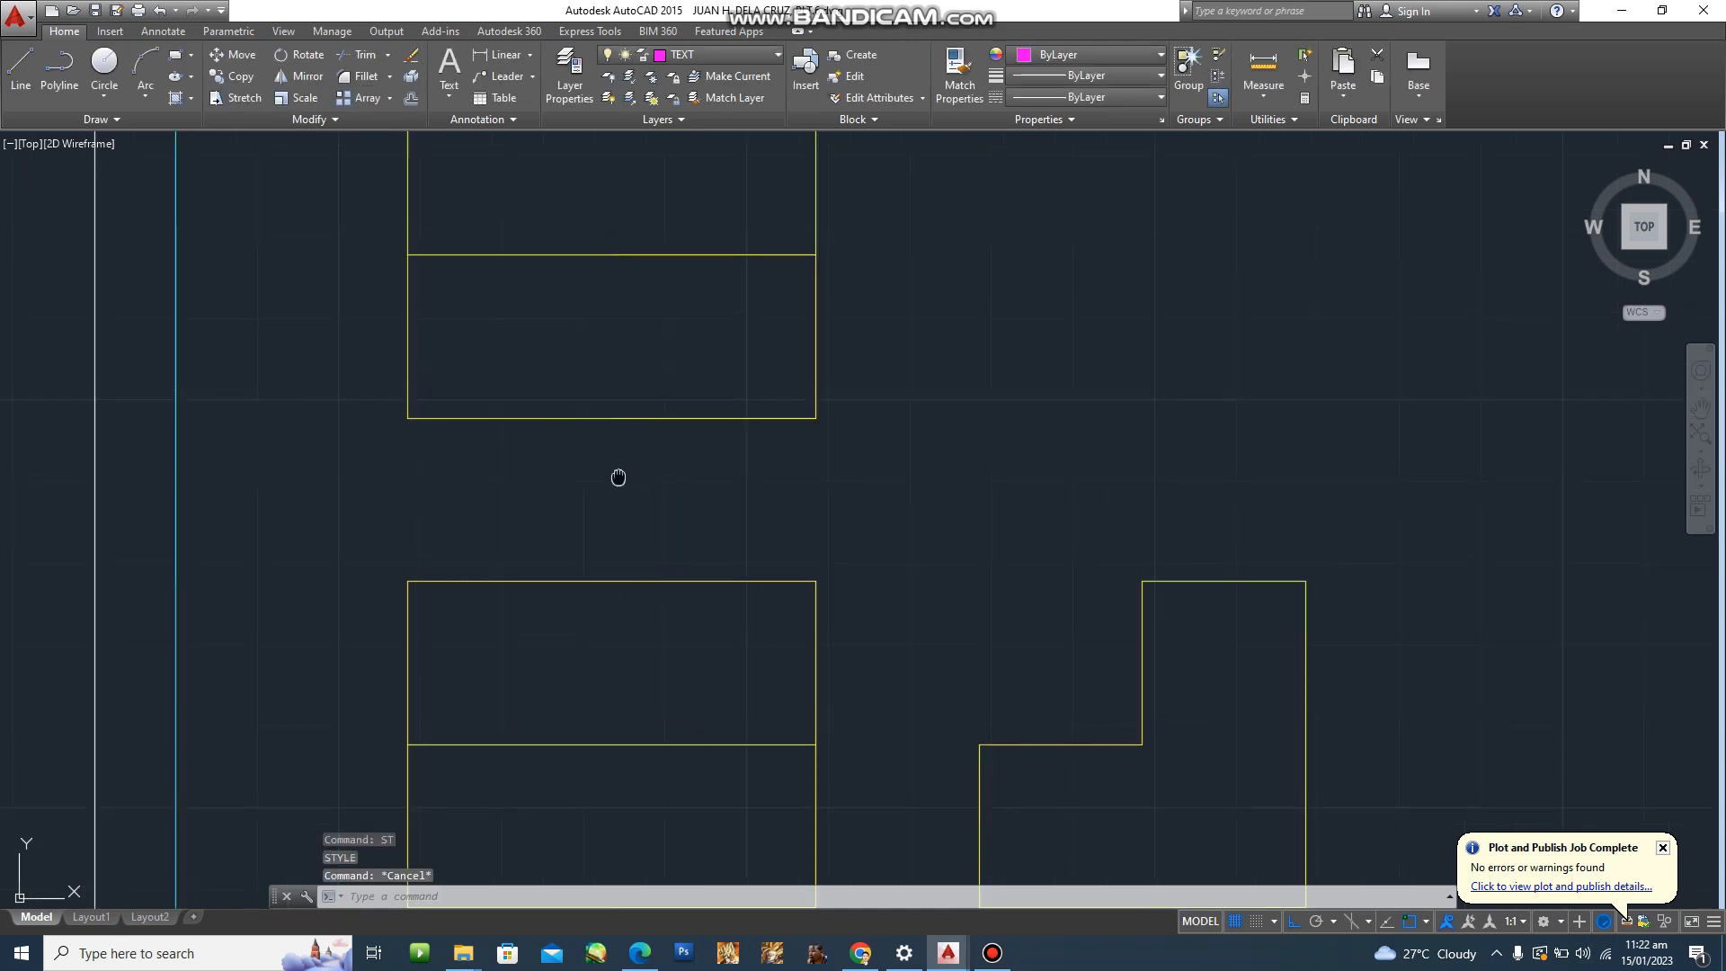
scroll(648, 506, "down", 2)
scroll(636, 463, "up", 2)
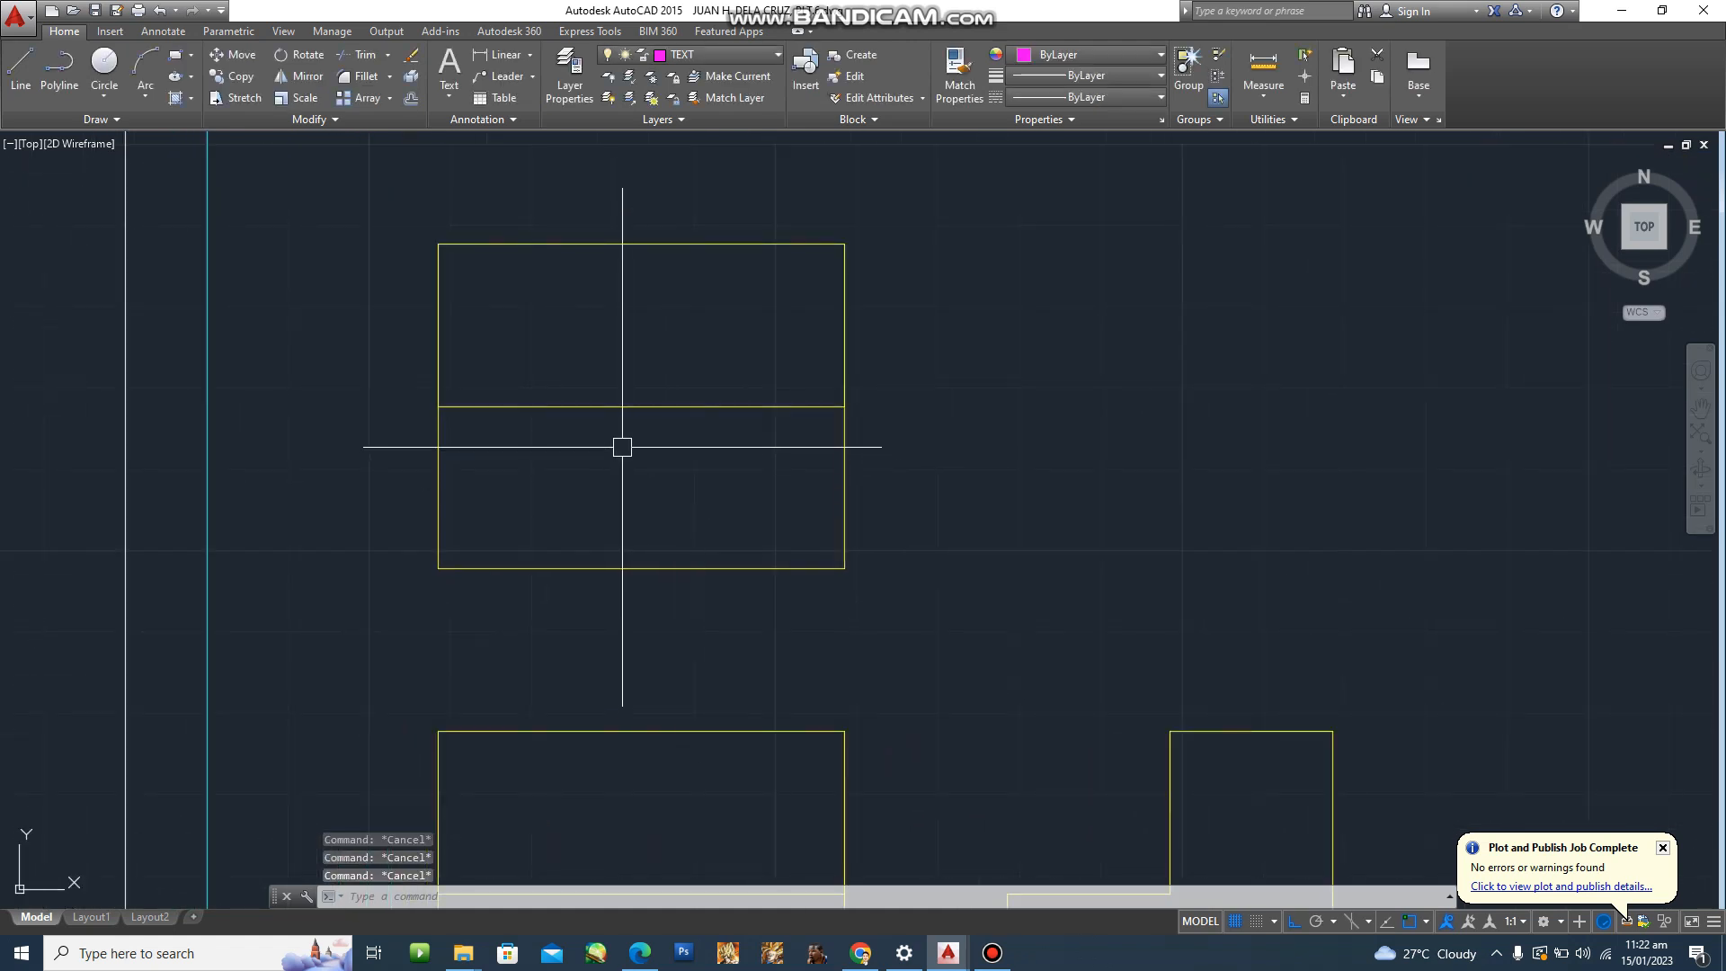
mouse_move(639, 435)
middle_mouse_down()
mouse_move(651, 389)
mouse_move(682, 441)
middle_mouse_up()
middle_click_drag(666, 273, 694, 410)
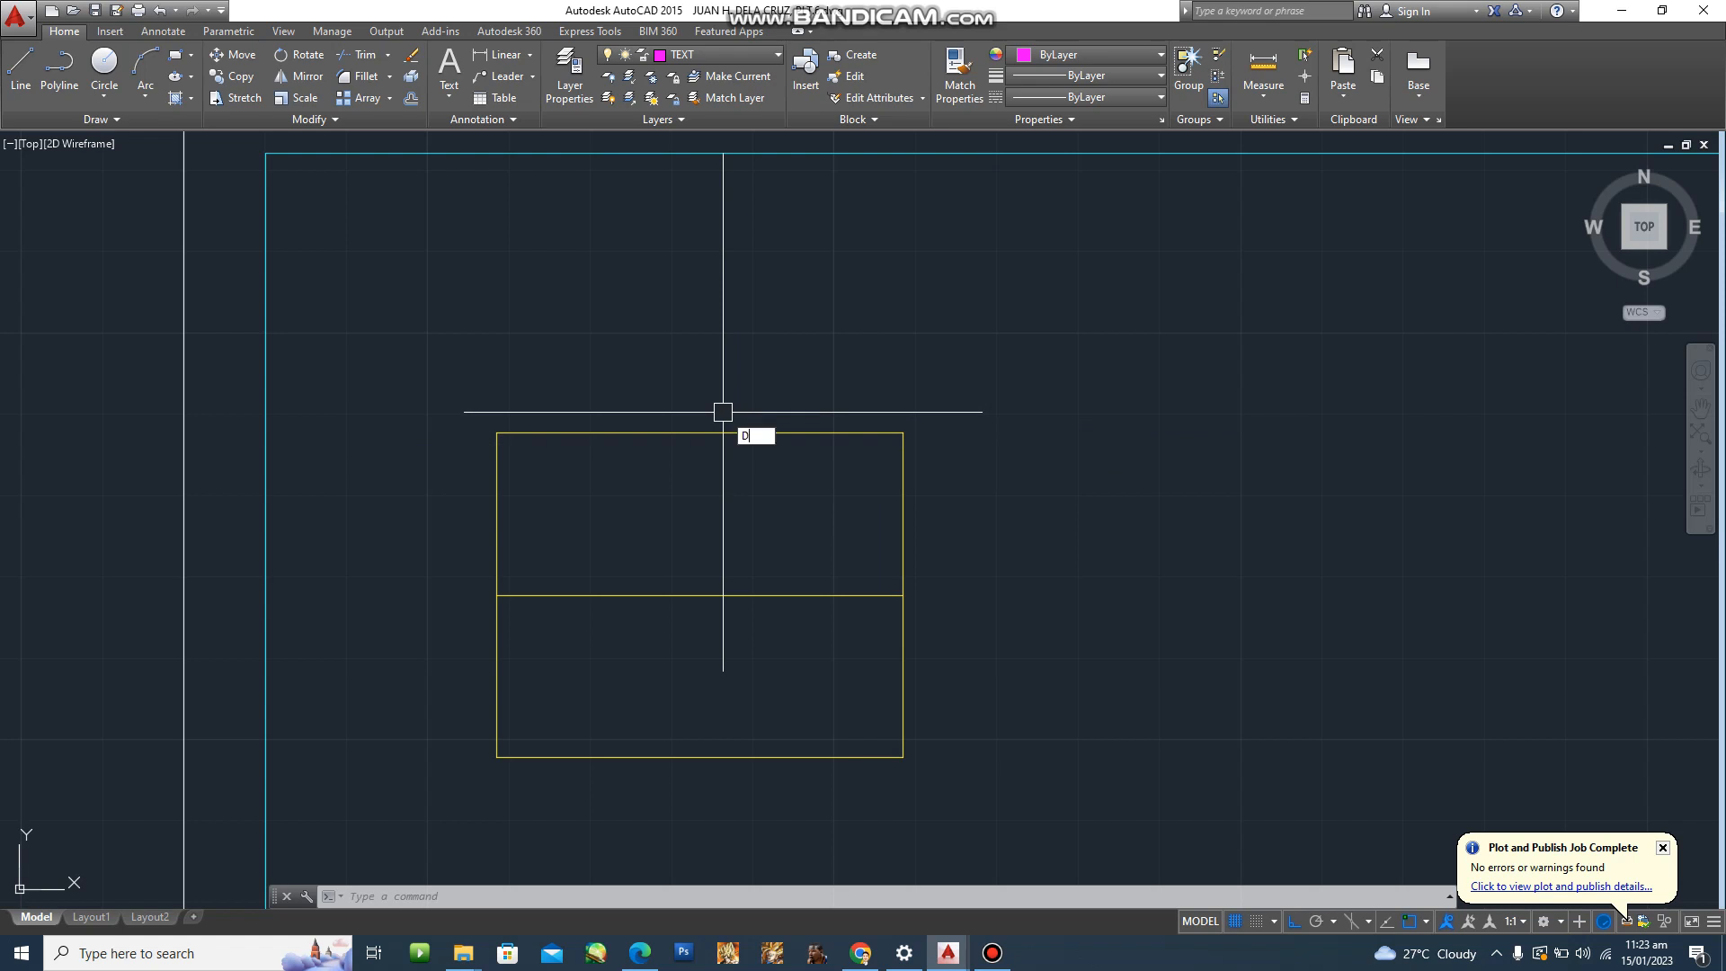
key("Return")
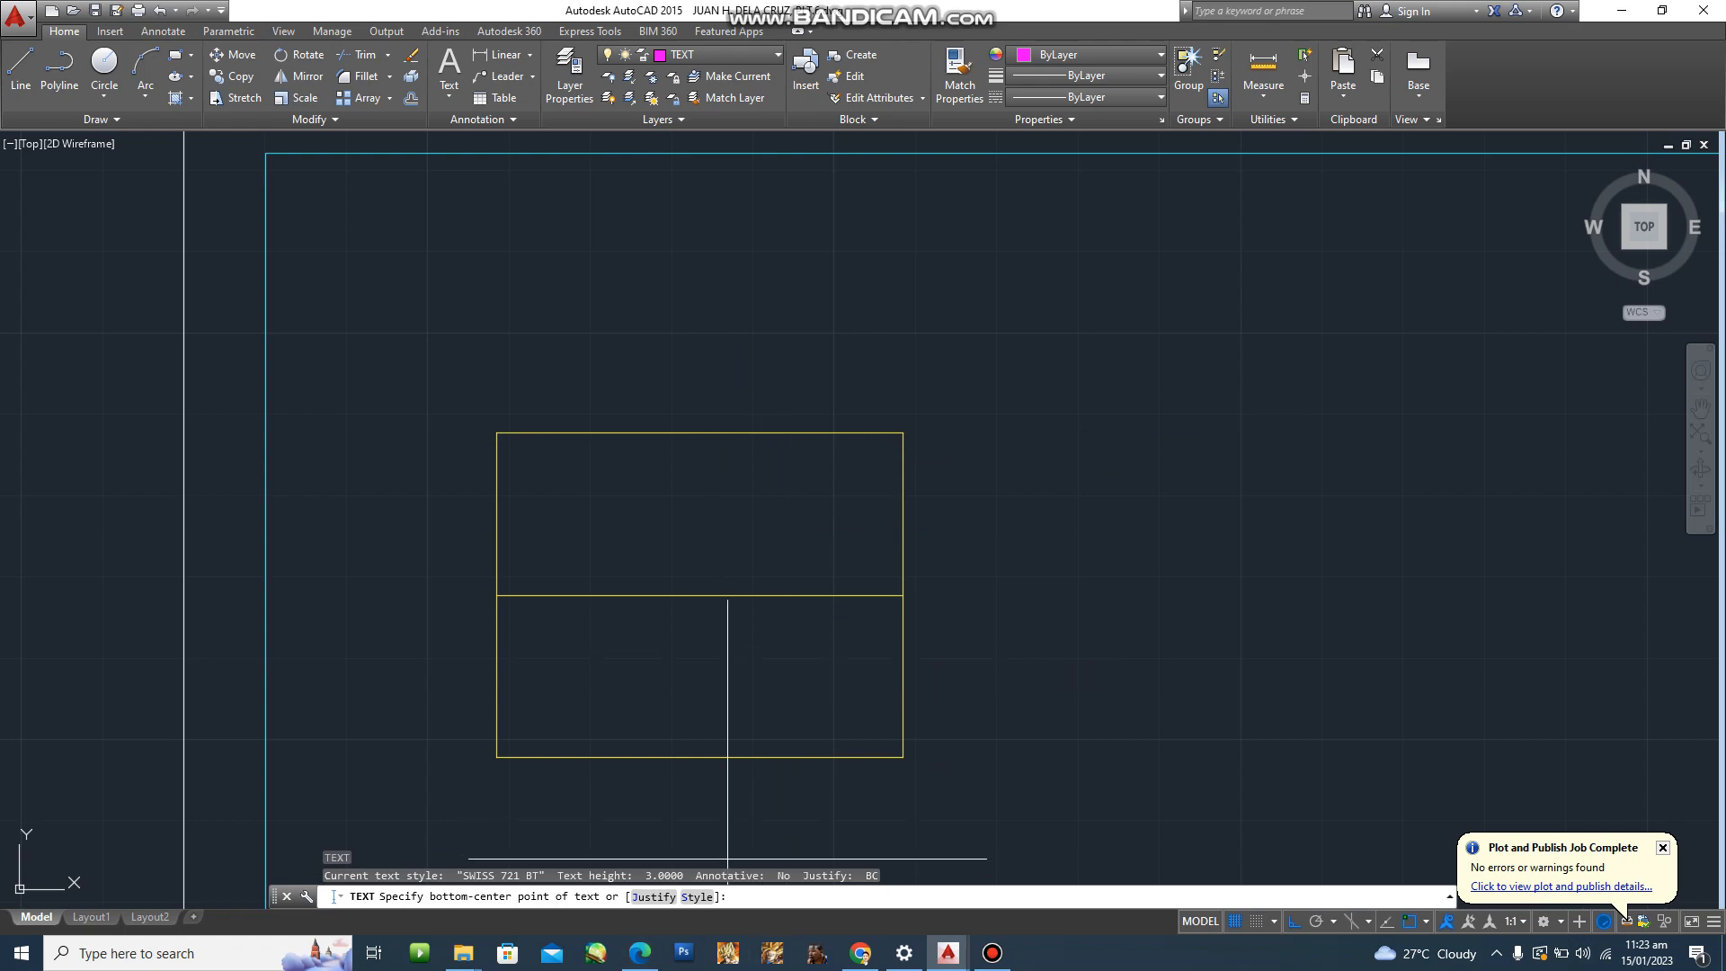
type("J")
key("Return")
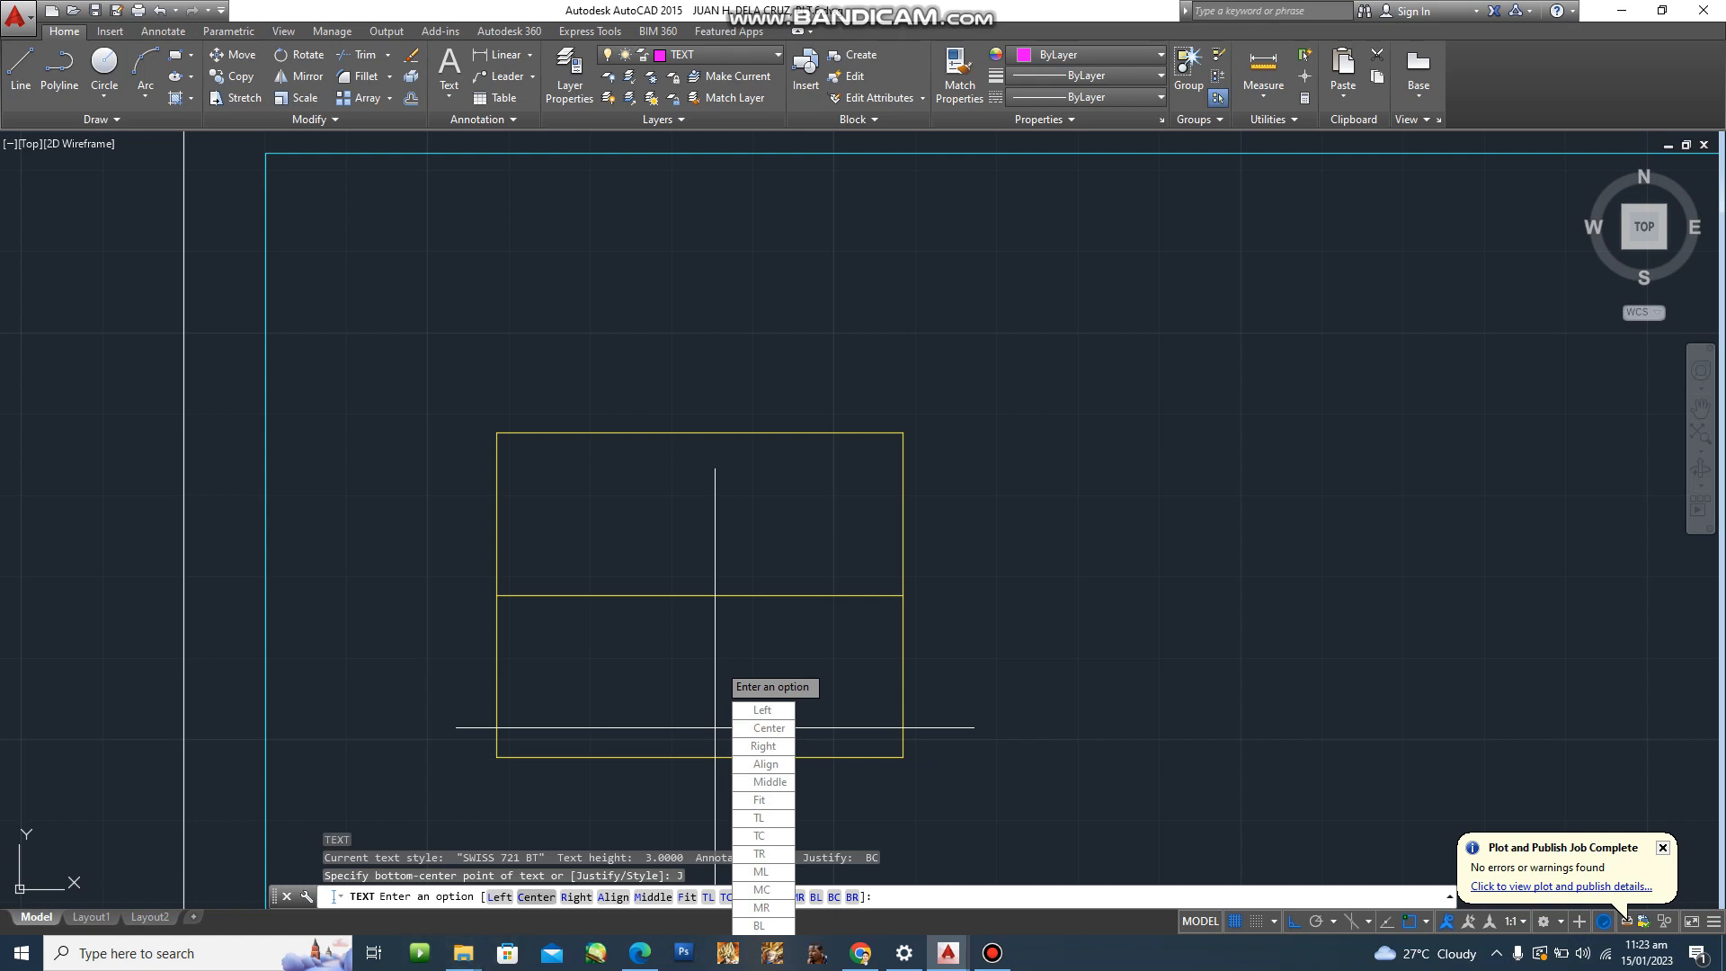
type("C")
key("Return")
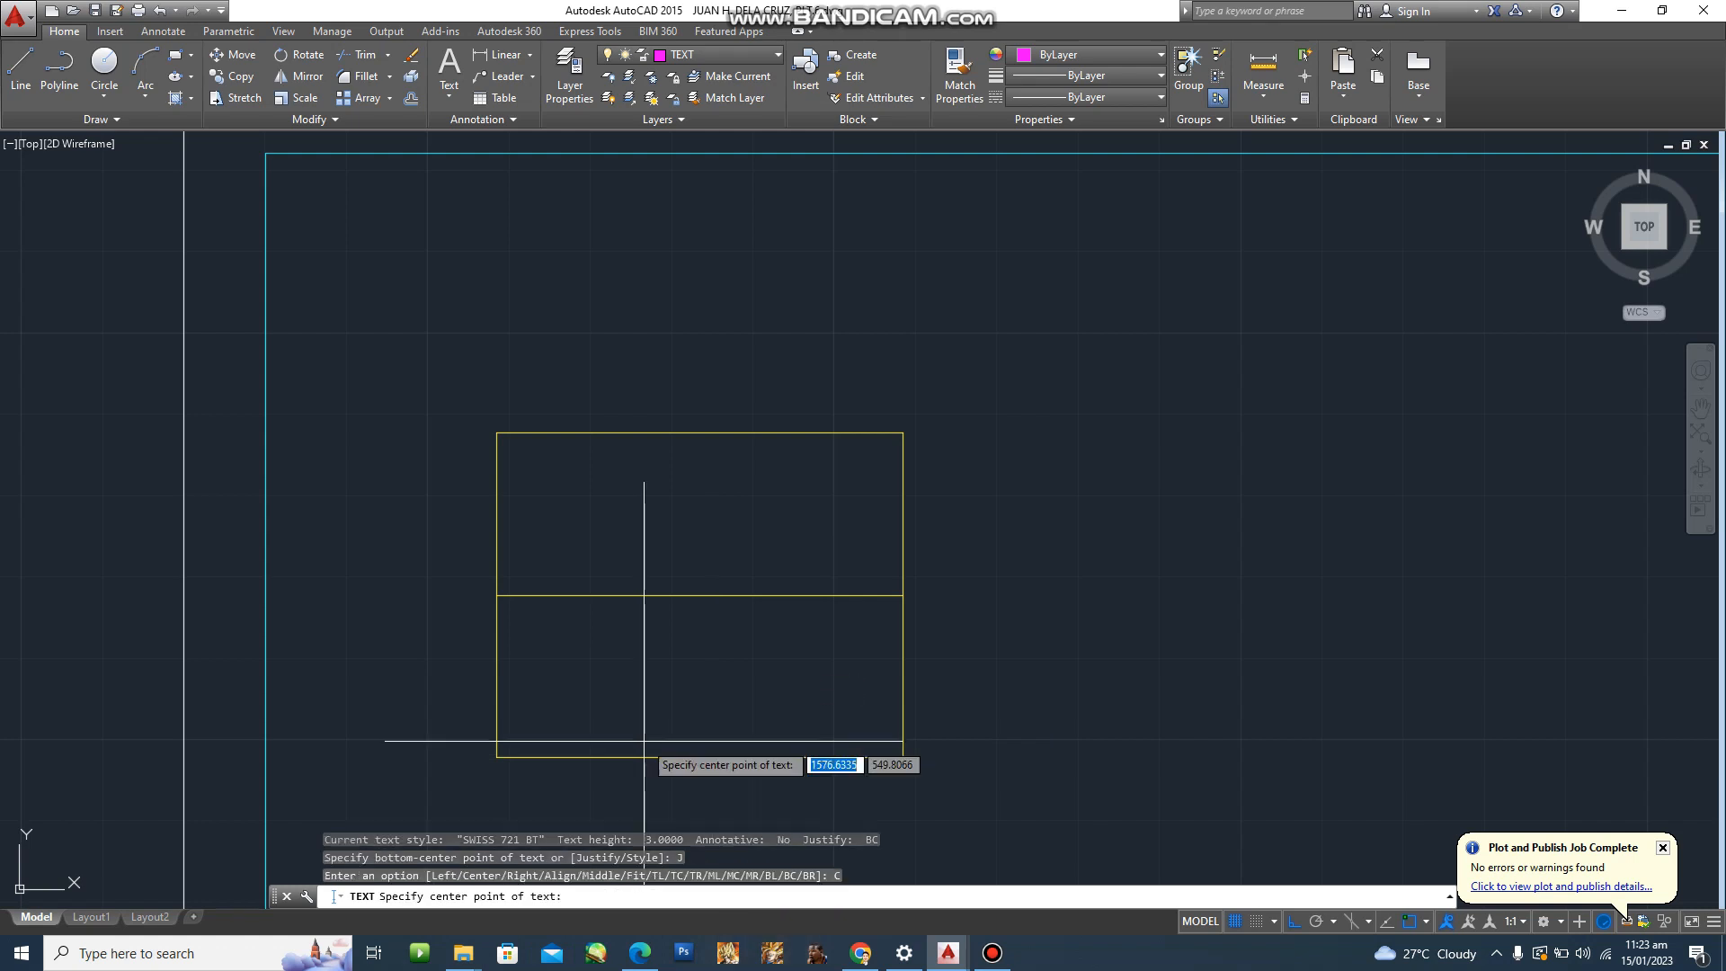
left_click(700, 432)
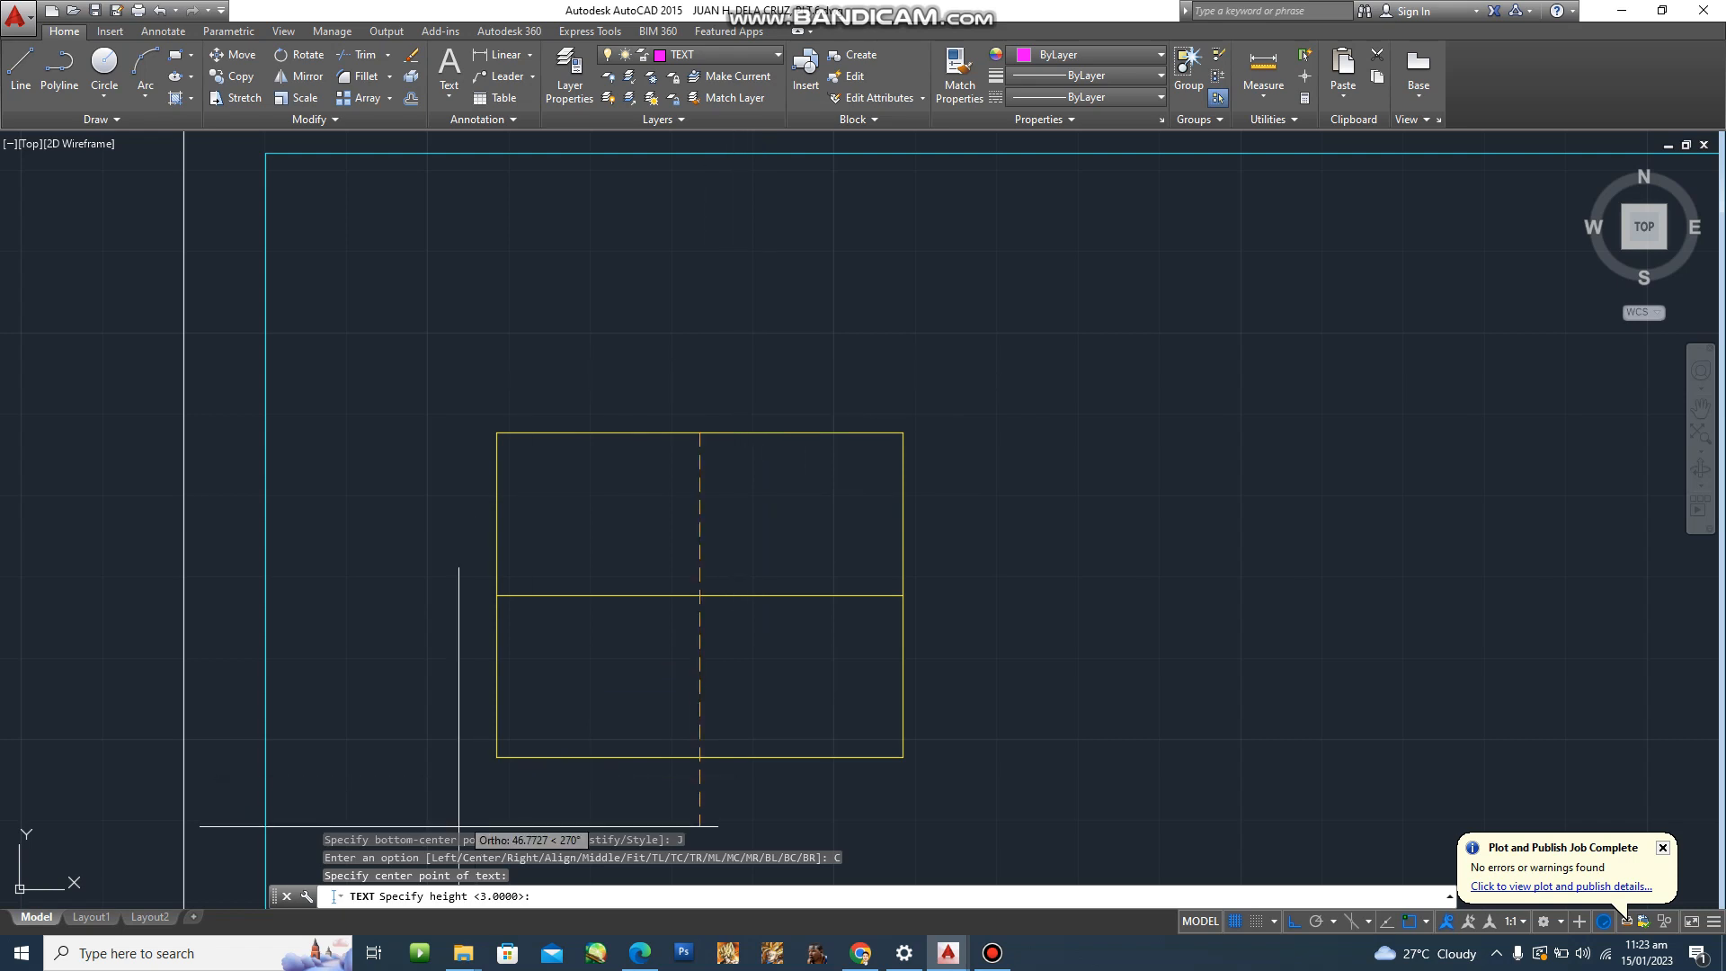
Accept text height 3 and rotation 0, and enter the label TOP VIEW.
left_click(788, 368)
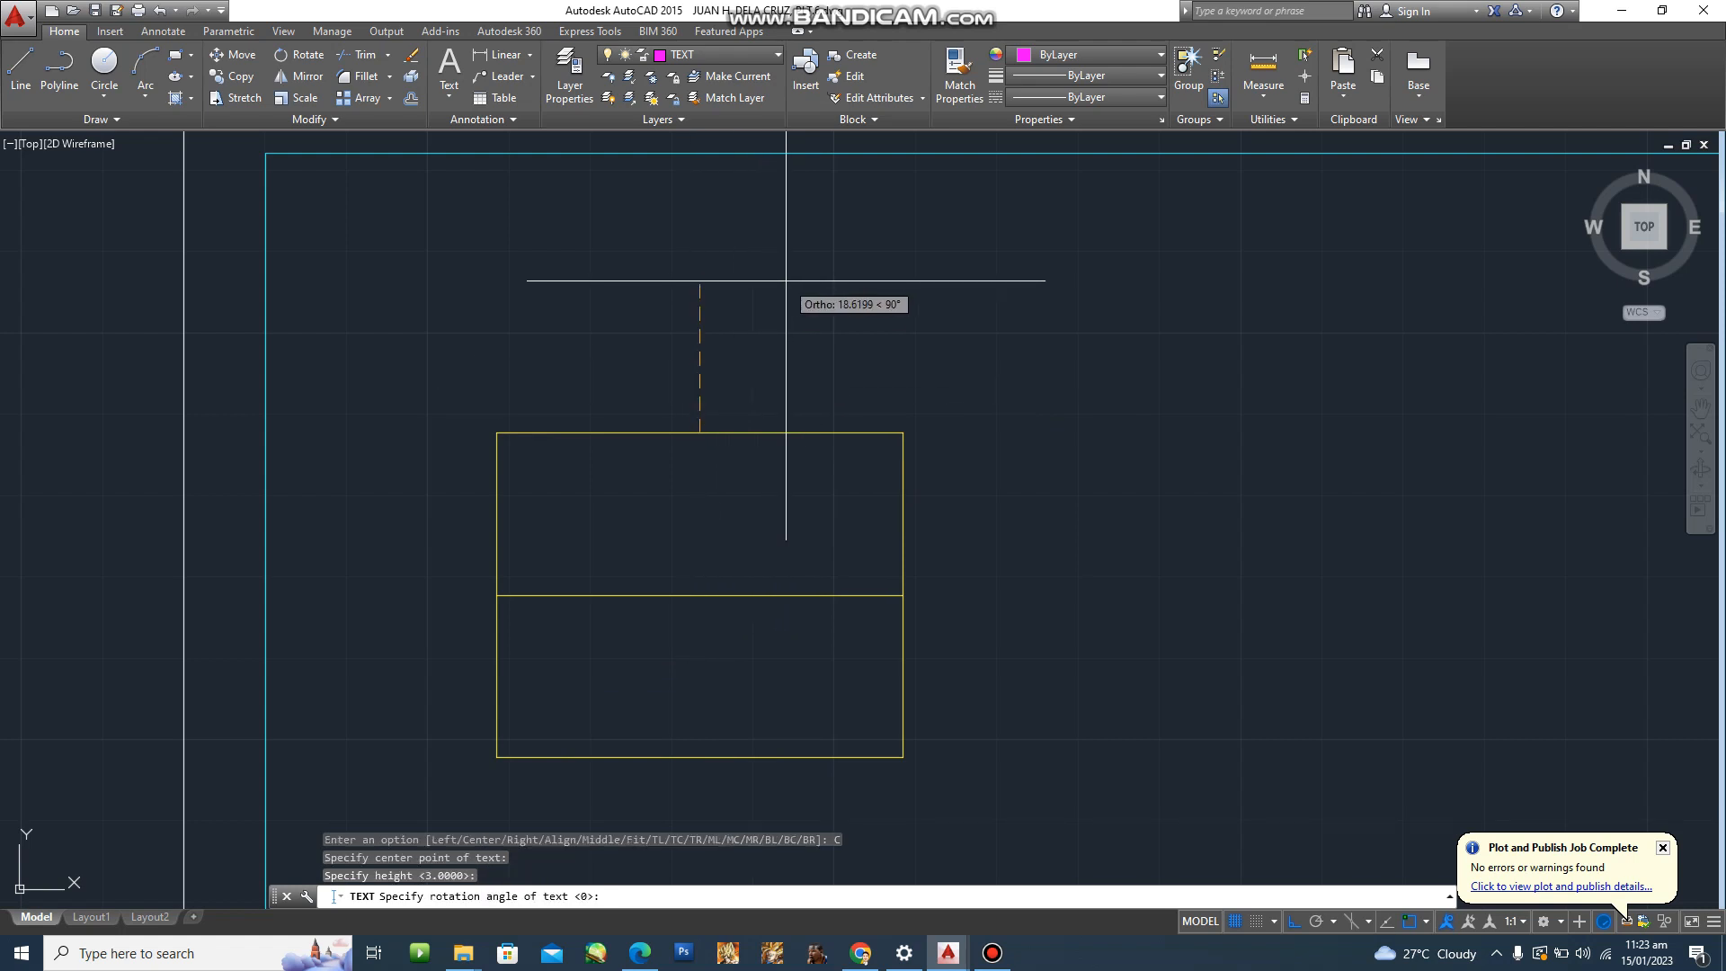
key("Return")
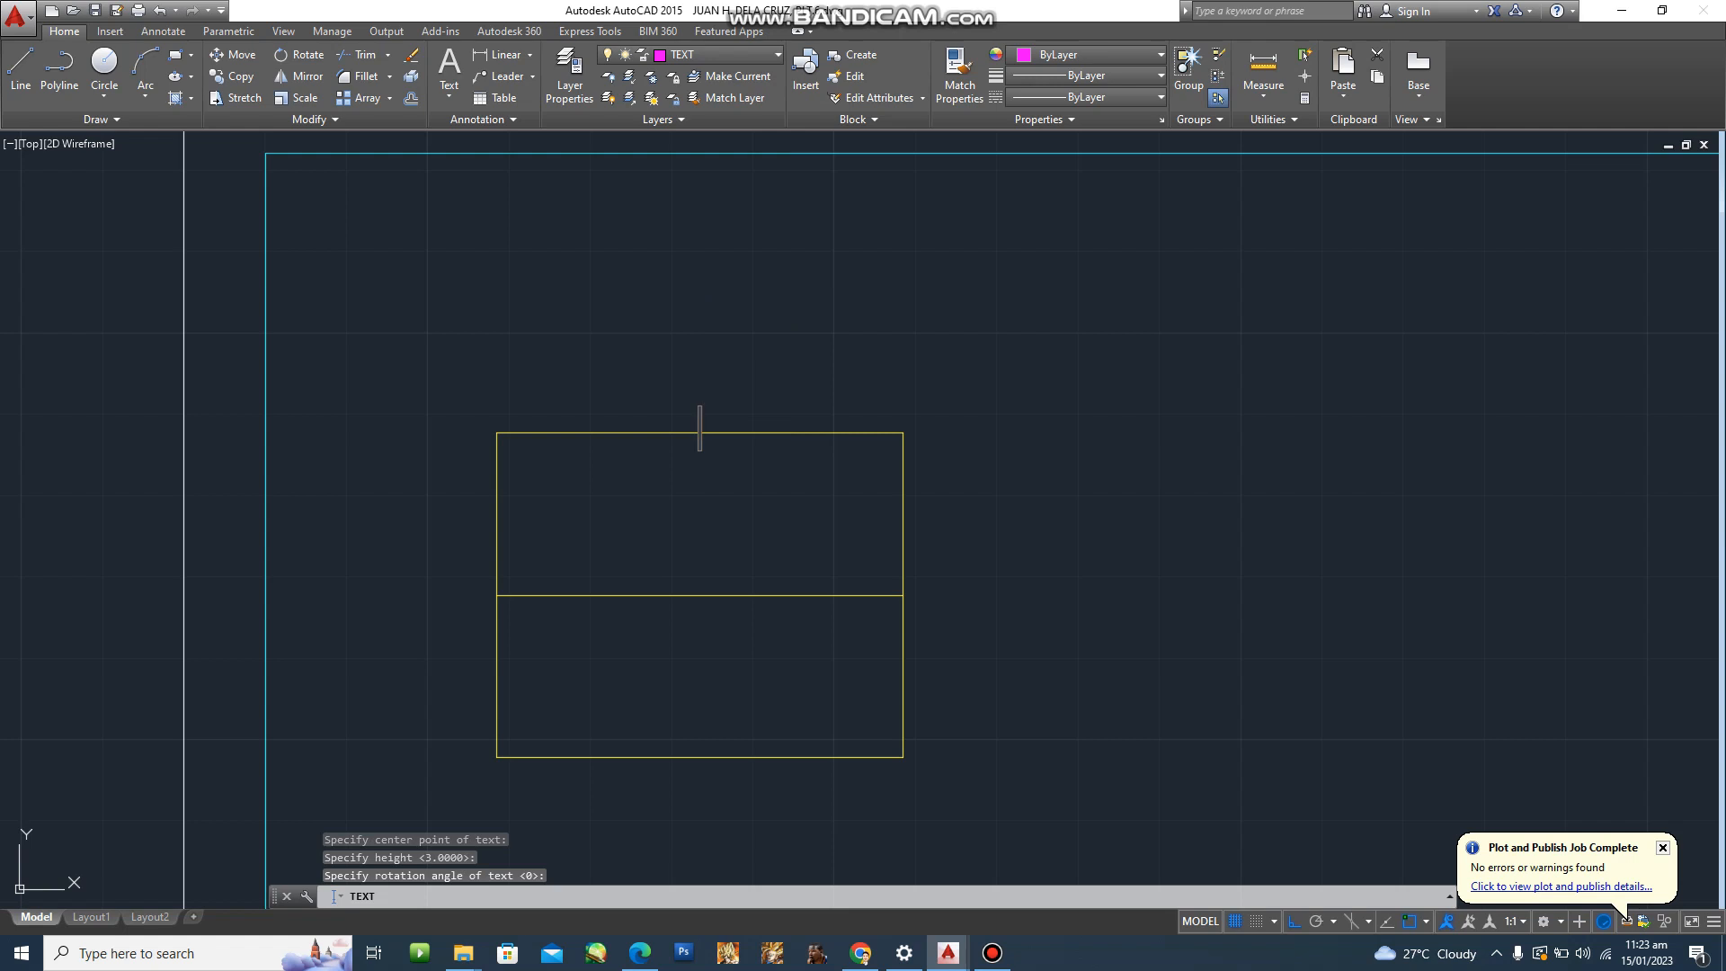
type("TOP VIEW")
key("Return")
key("Return")
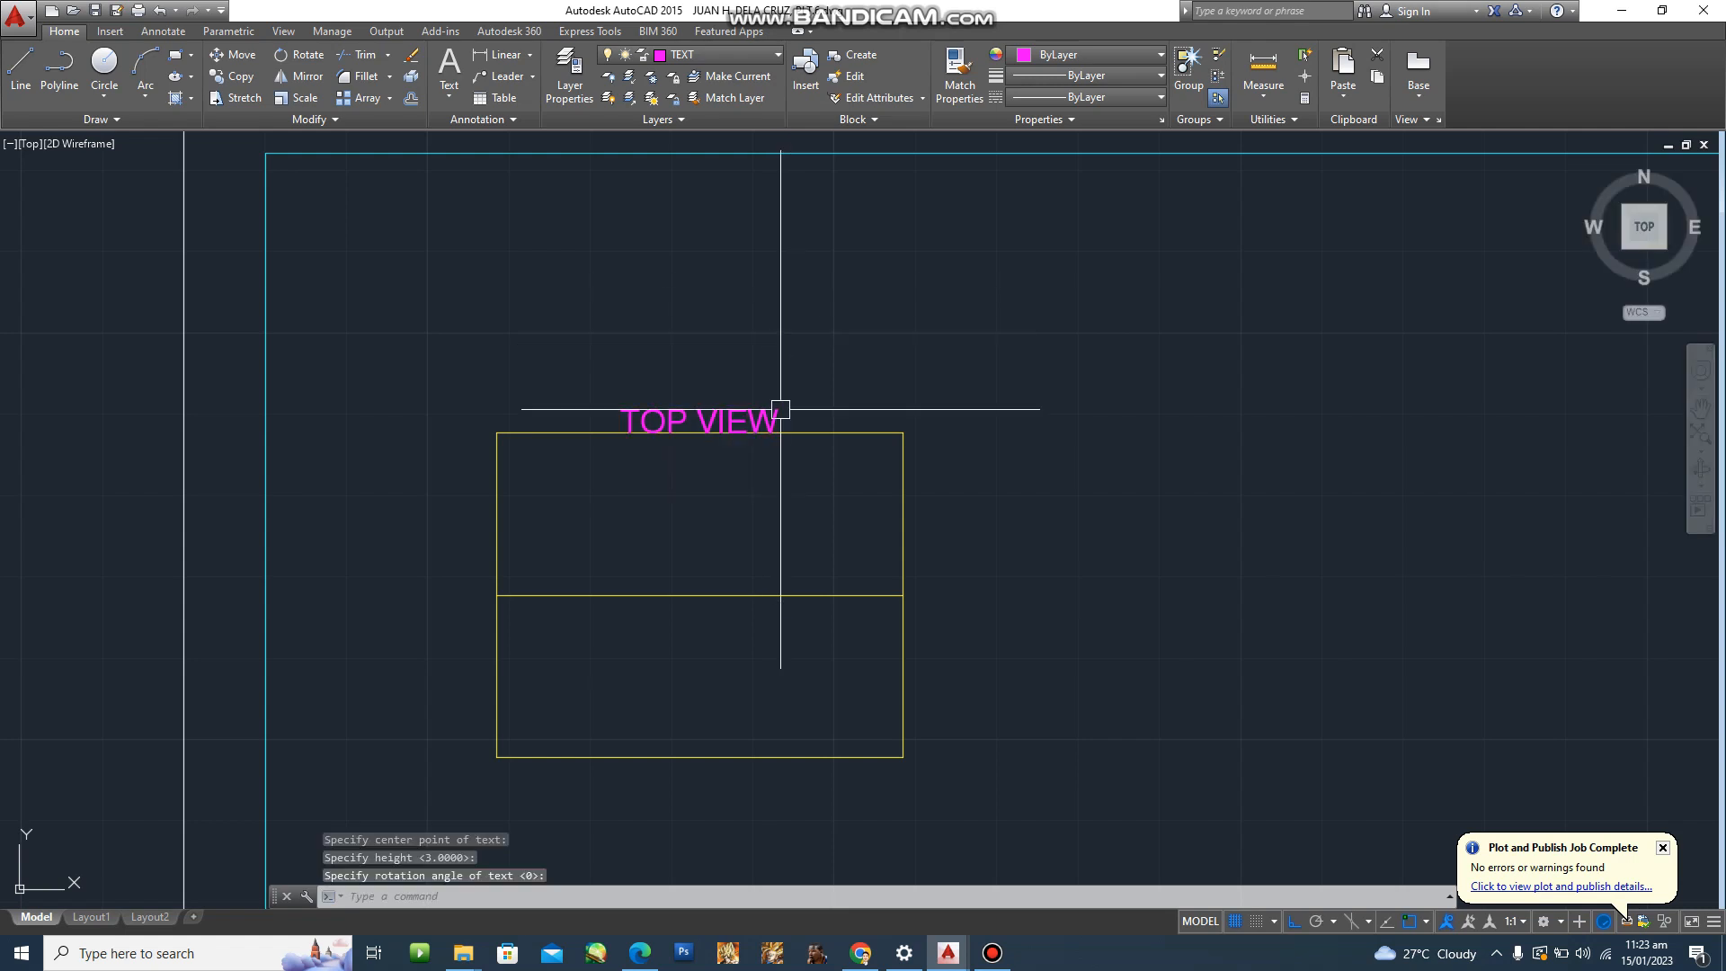
key("Escape")
Switch to the Plate 06 PDF in the browser and examine where the view labels sit, especially above the top view.
scroll(780, 409, "up", 2)
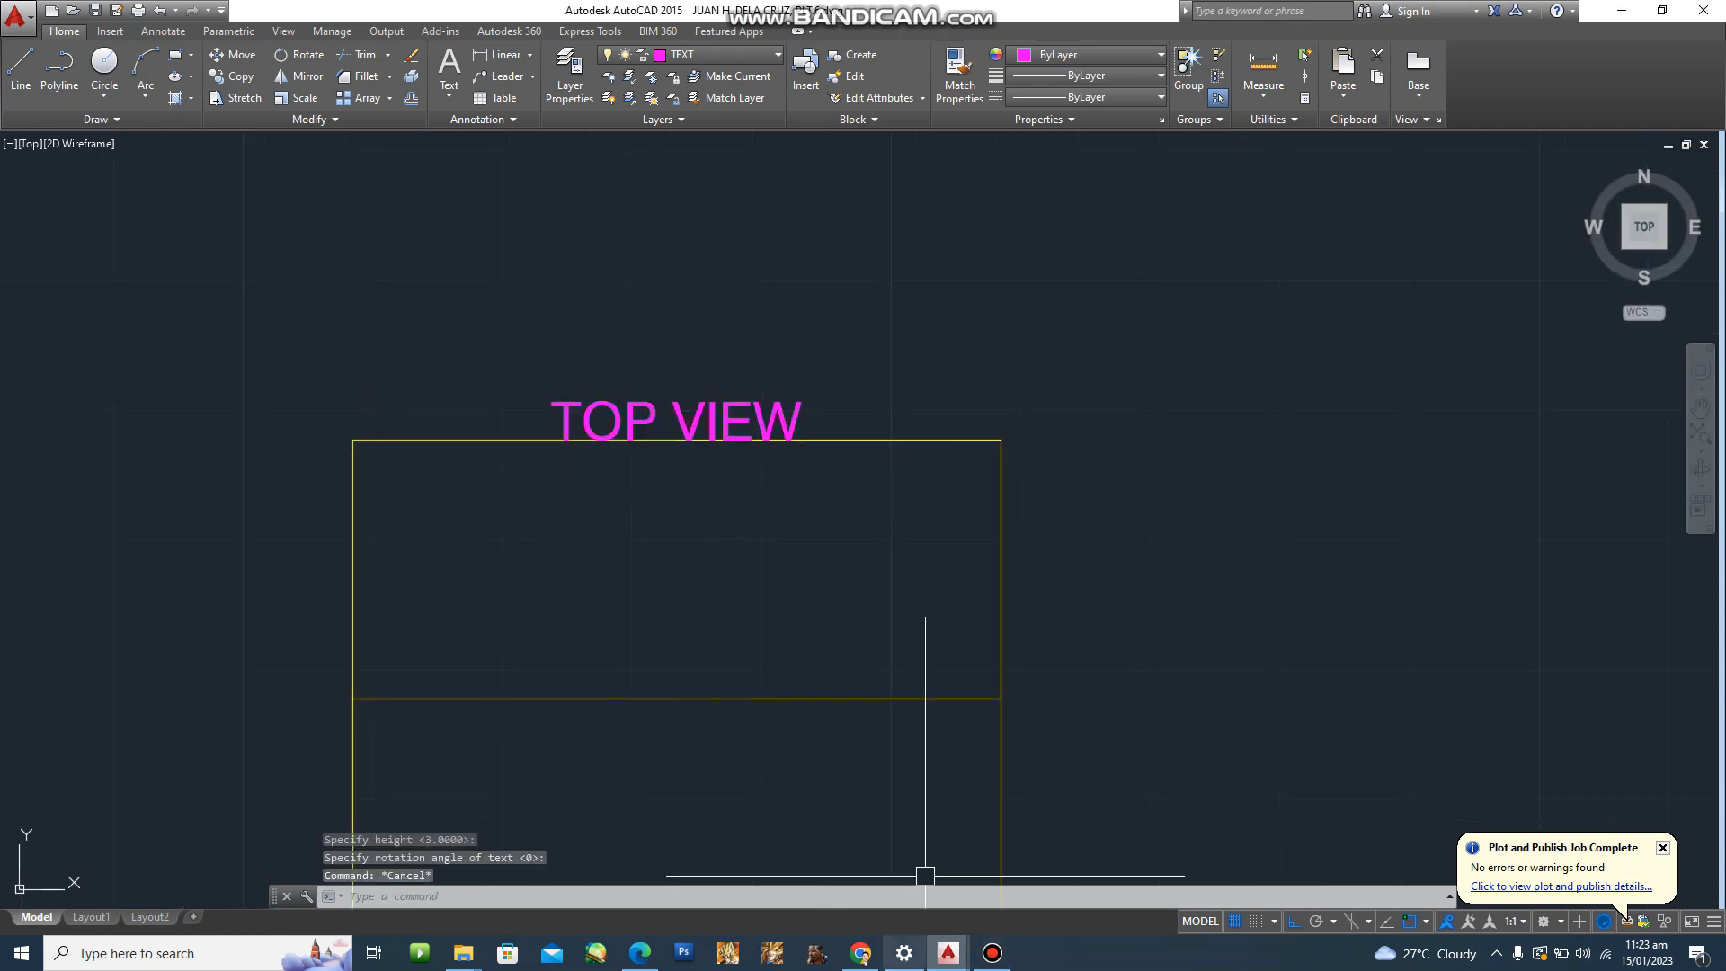
left_click(640, 953)
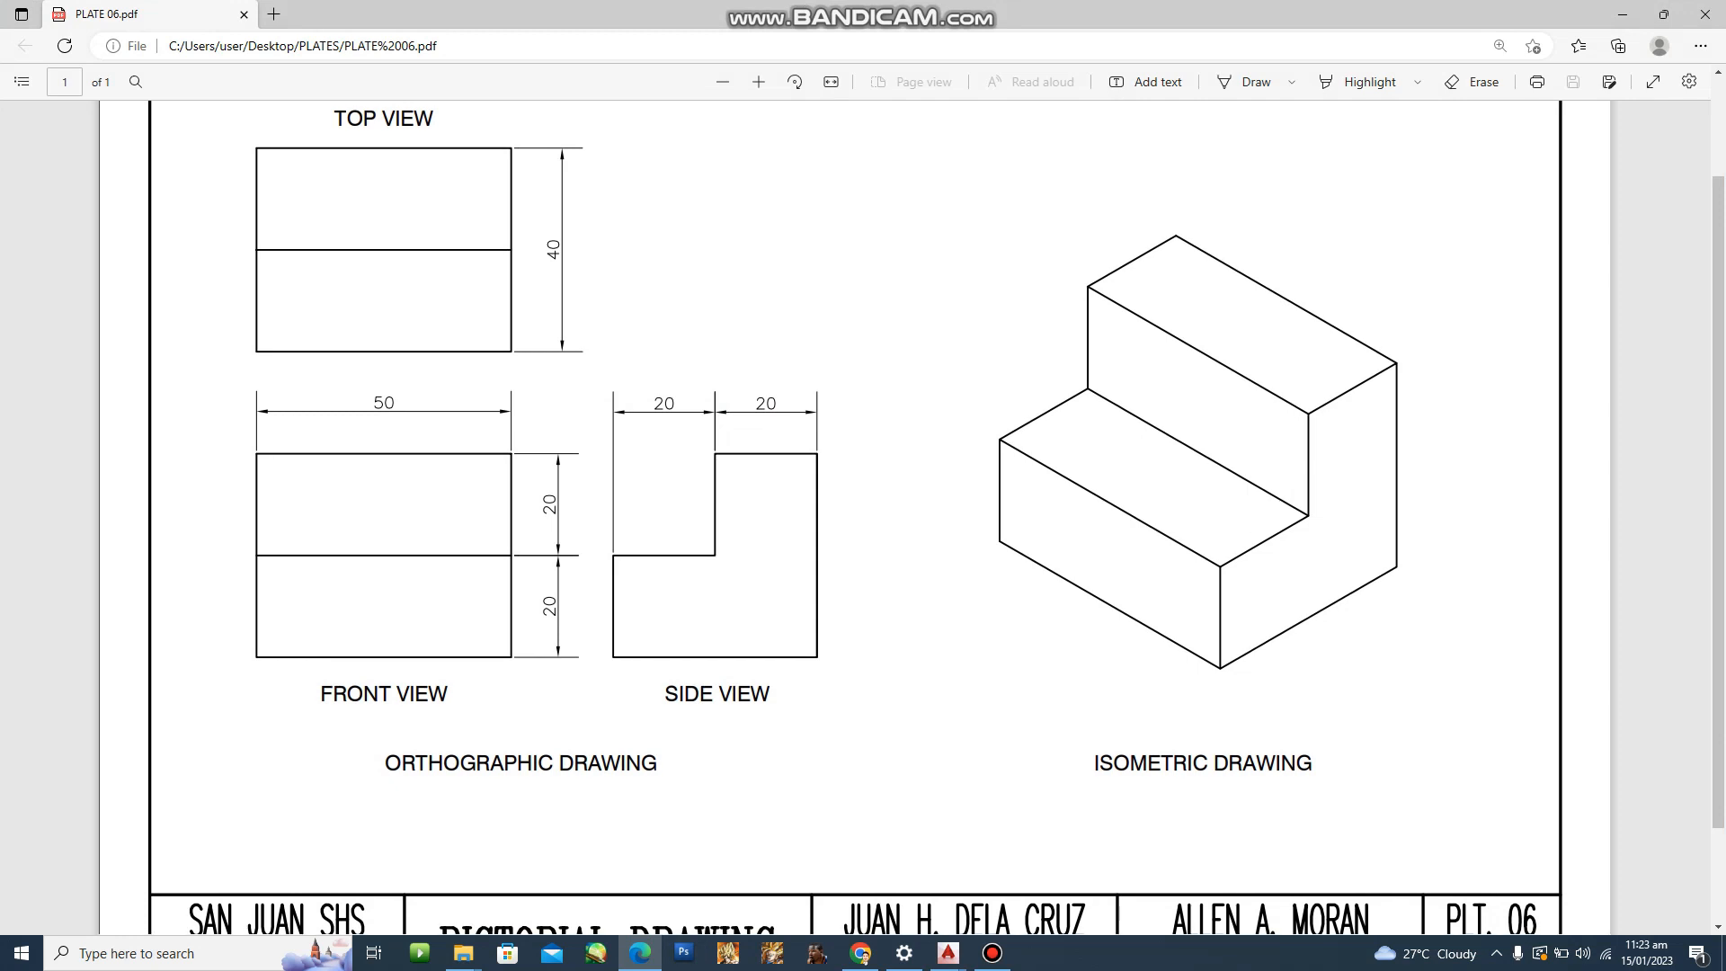
scroll(856, 517, "down", 1)
scroll(856, 517, "up", 3)
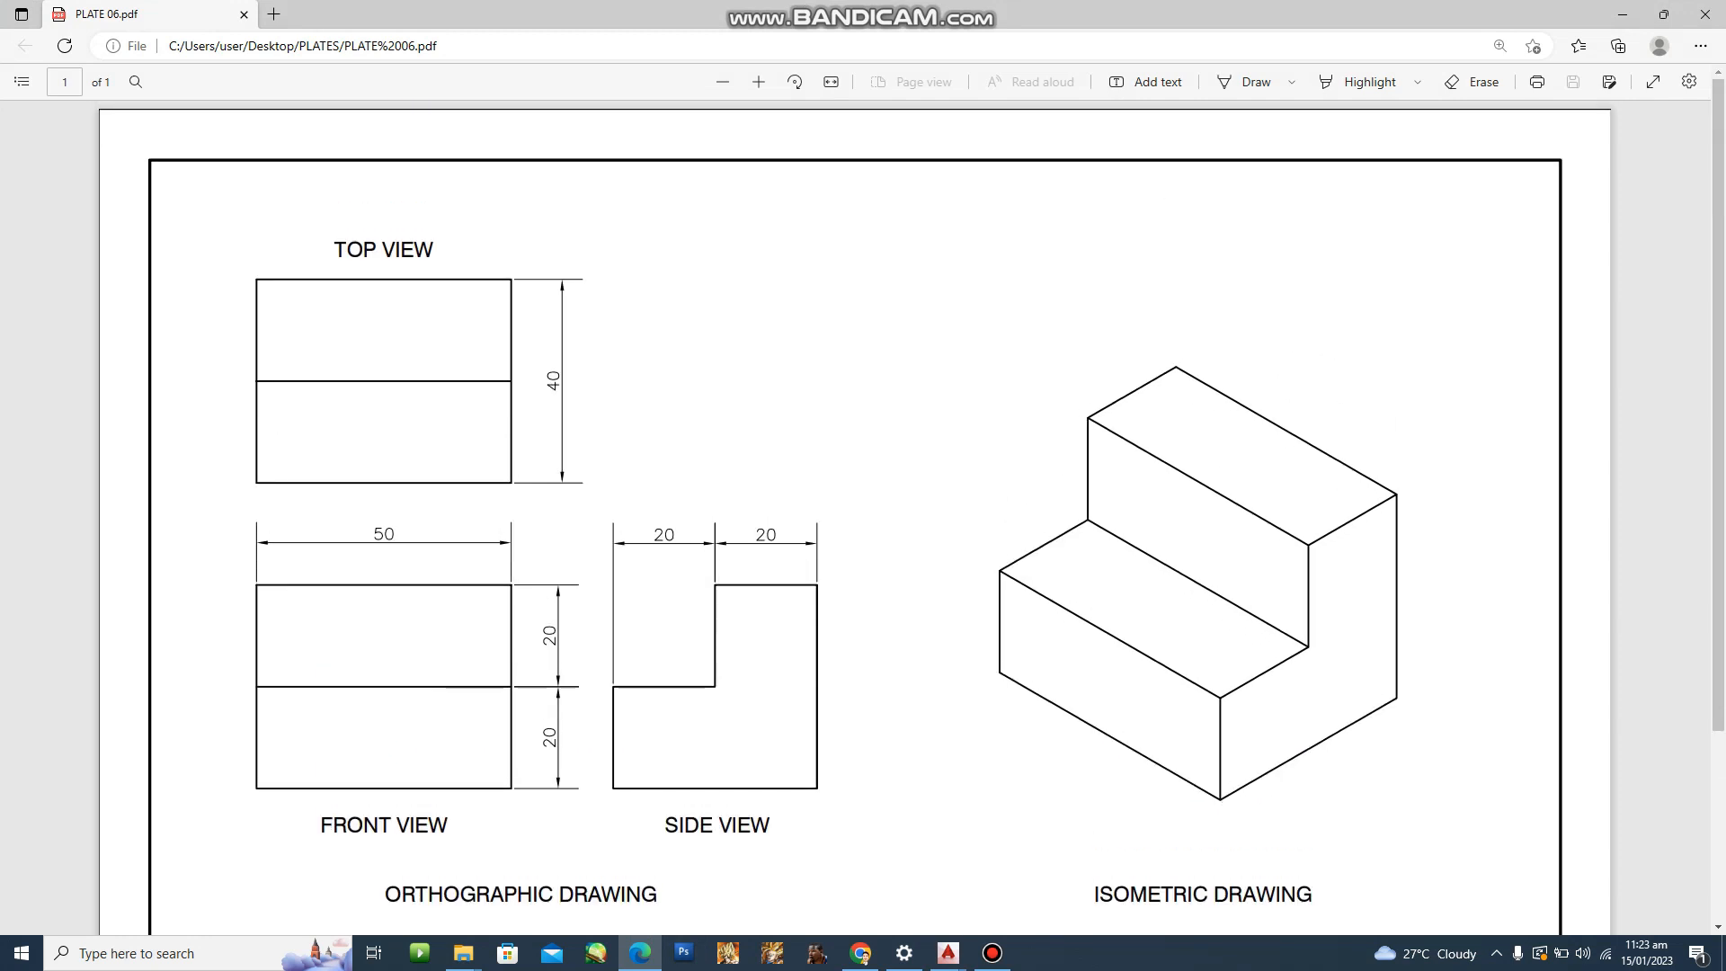
left_click(722, 82)
left_click(722, 82)
left_click(722, 81)
left_click(759, 82)
left_click(759, 82)
left_click(758, 82)
left_click(758, 82)
left_click(759, 82)
left_click(759, 82)
left_click(759, 81)
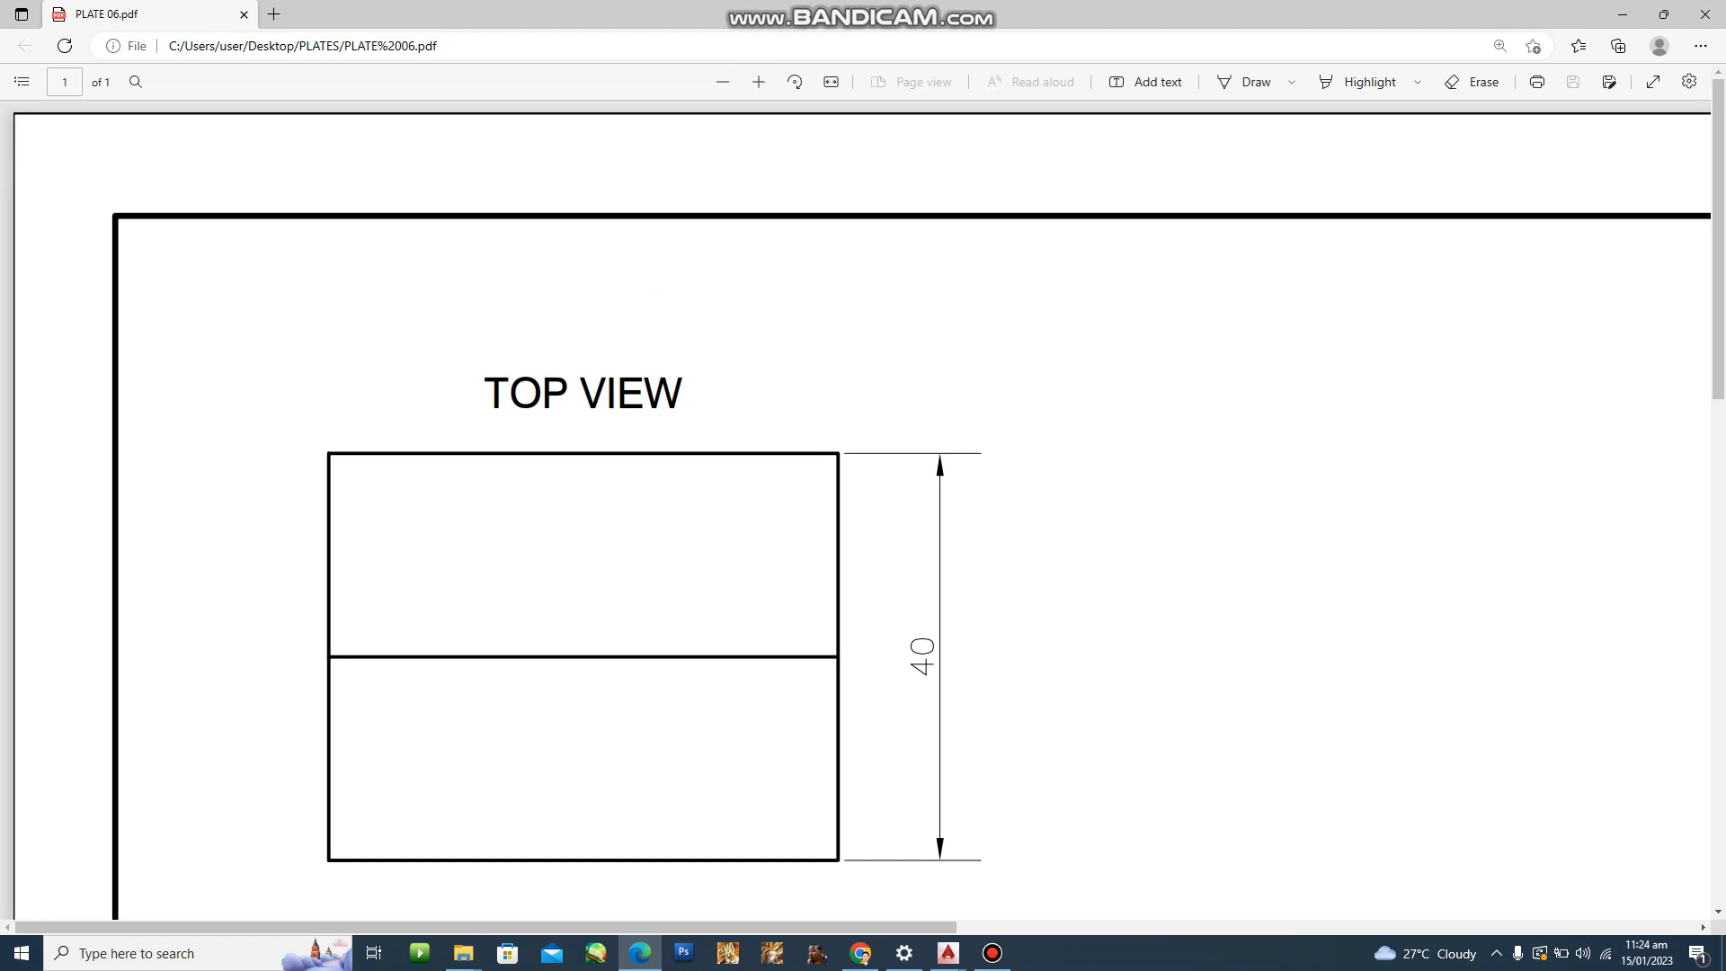
Switch back to AutoCAD and move the TOP VIEW label 5 units straight up from the midpoint of the top view's upper edge.
left_click(949, 953)
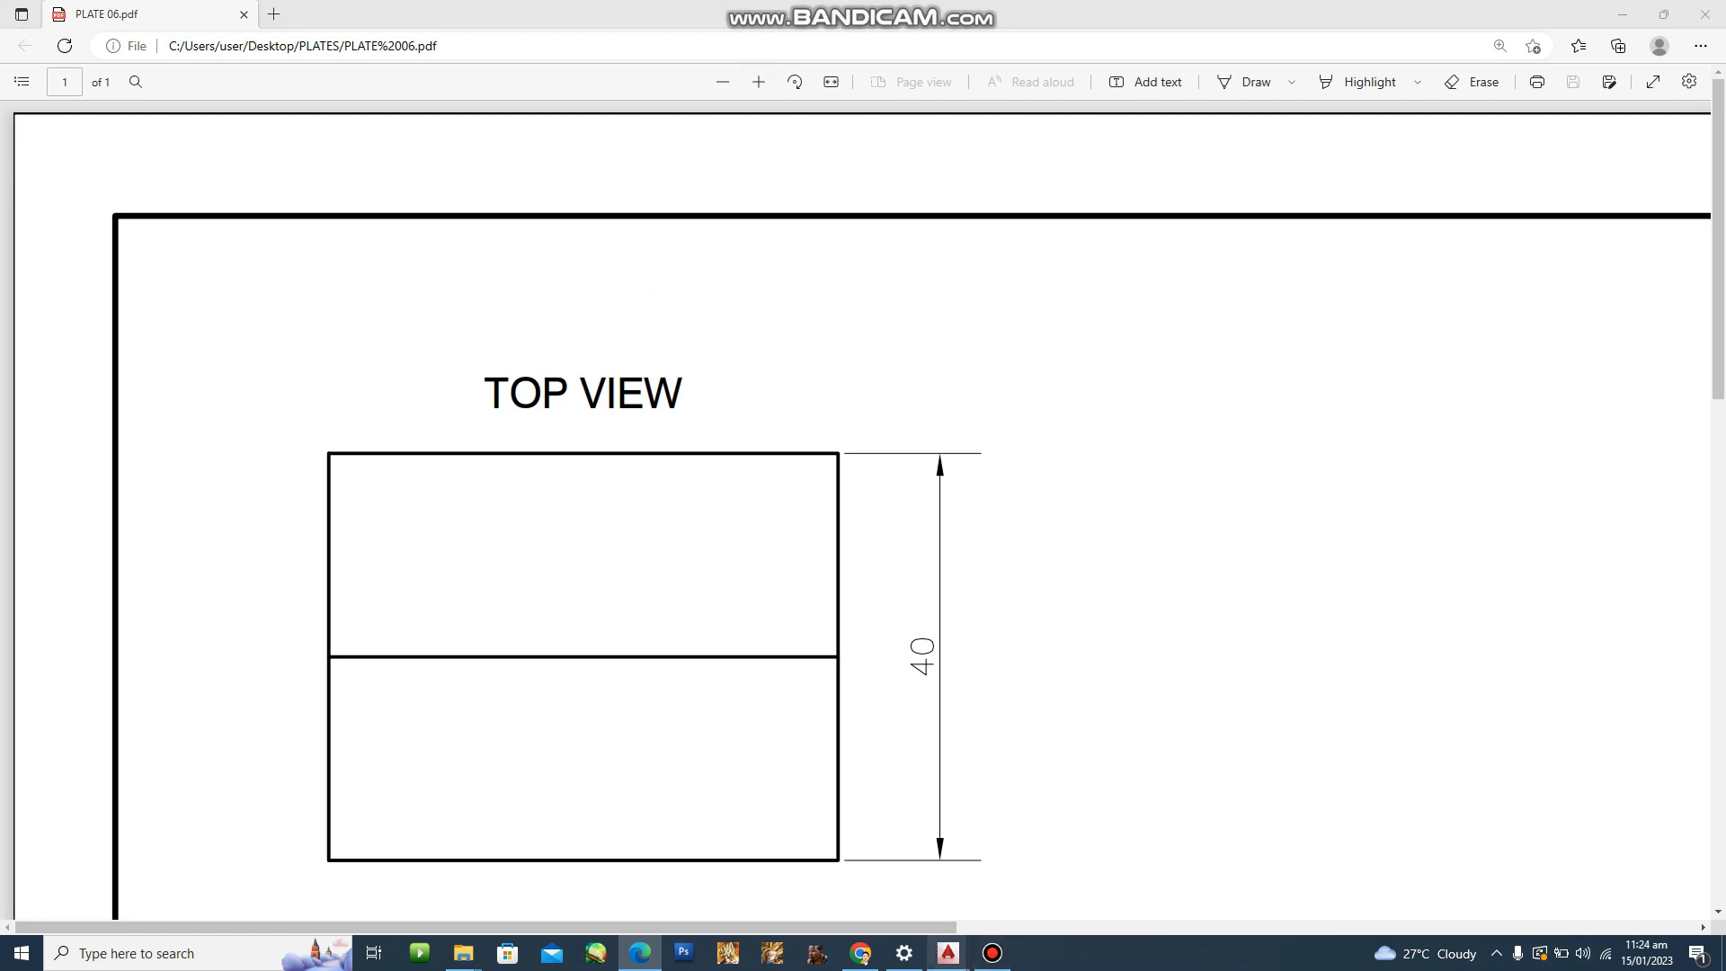
left_click(1020, 867)
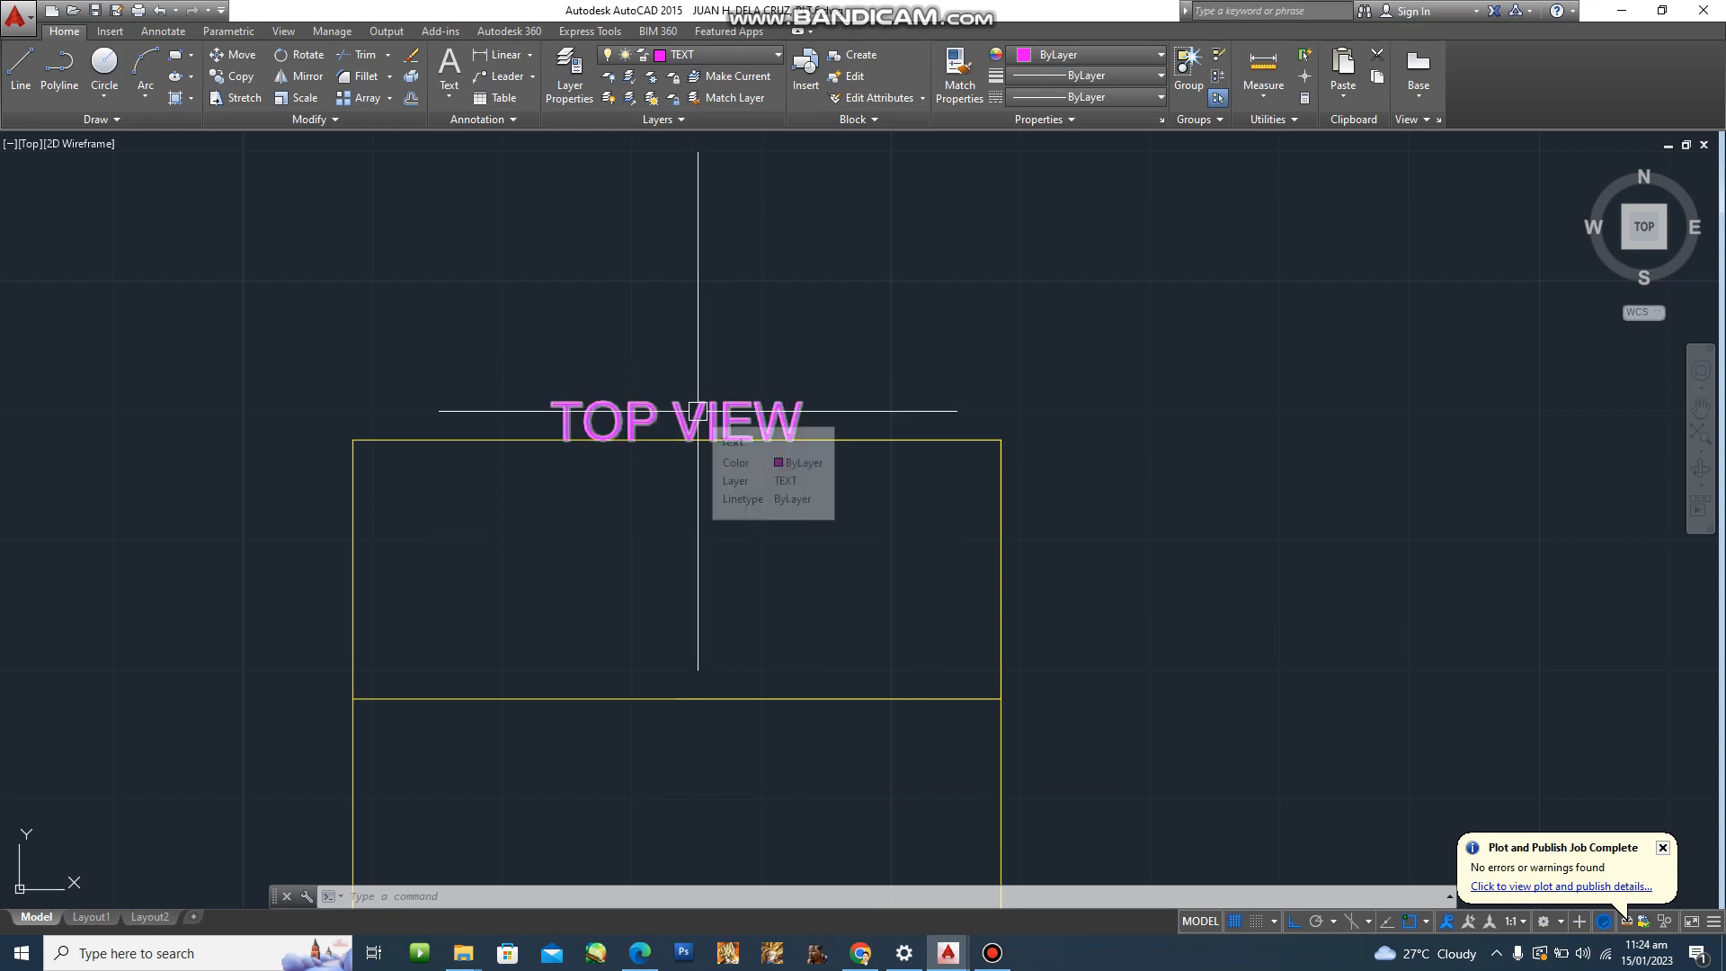
type("m")
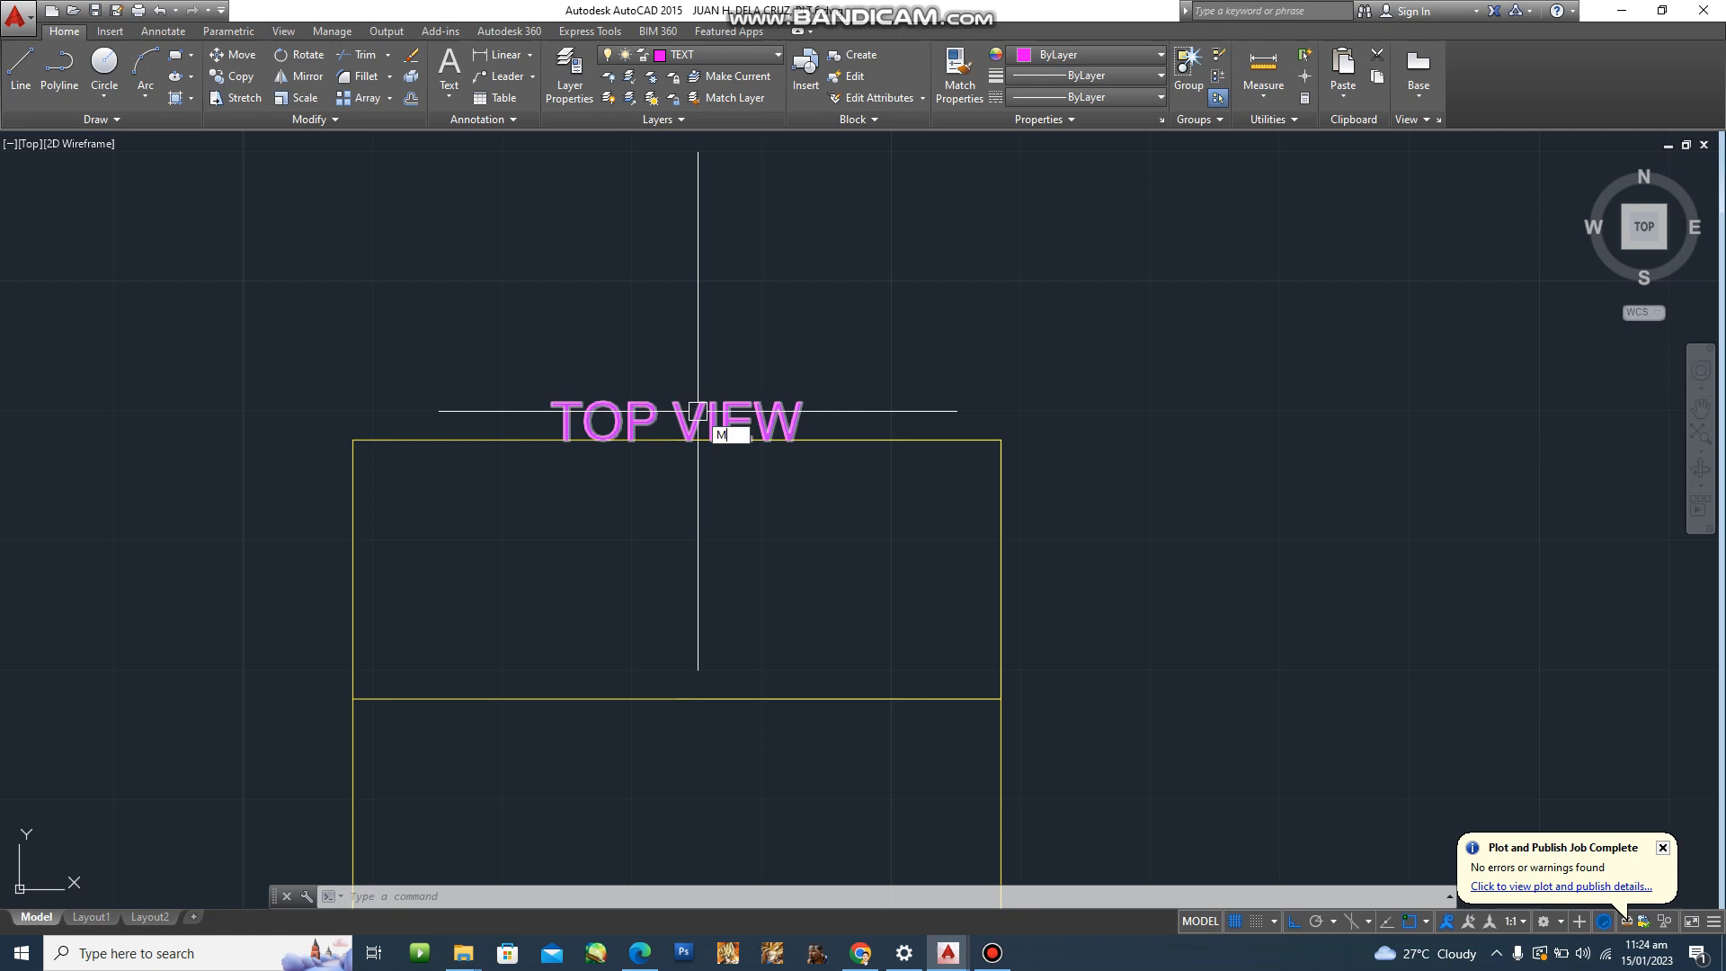
key("Return")
left_click(722, 404)
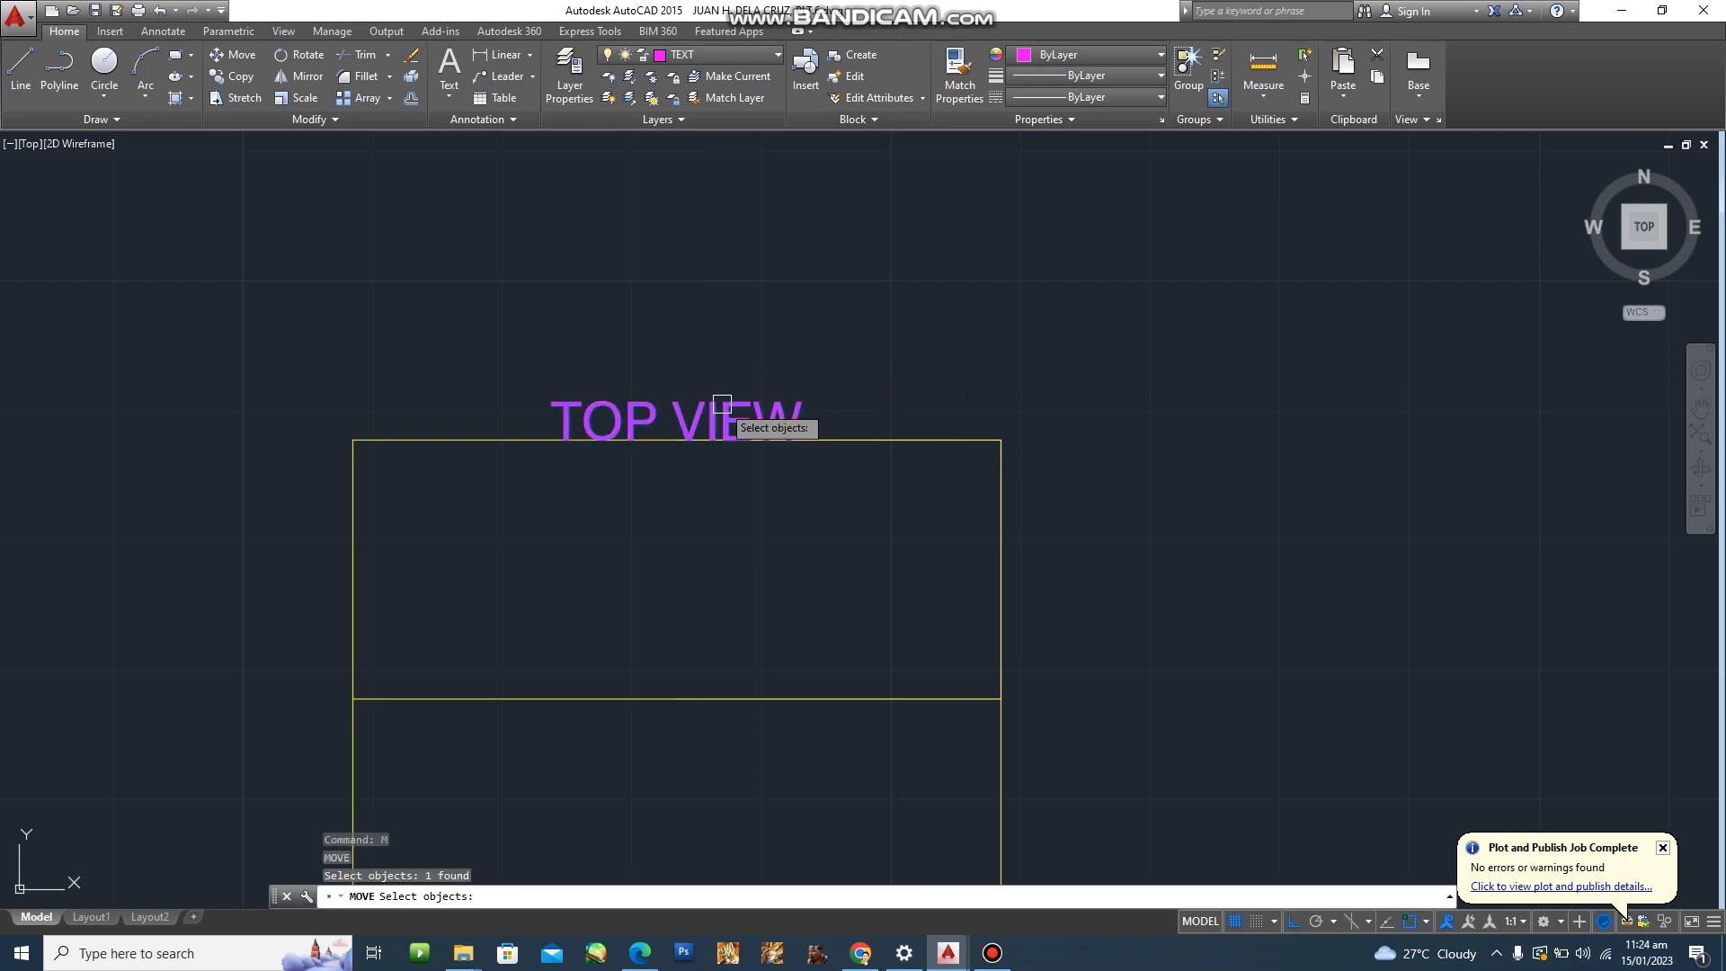
key("Return")
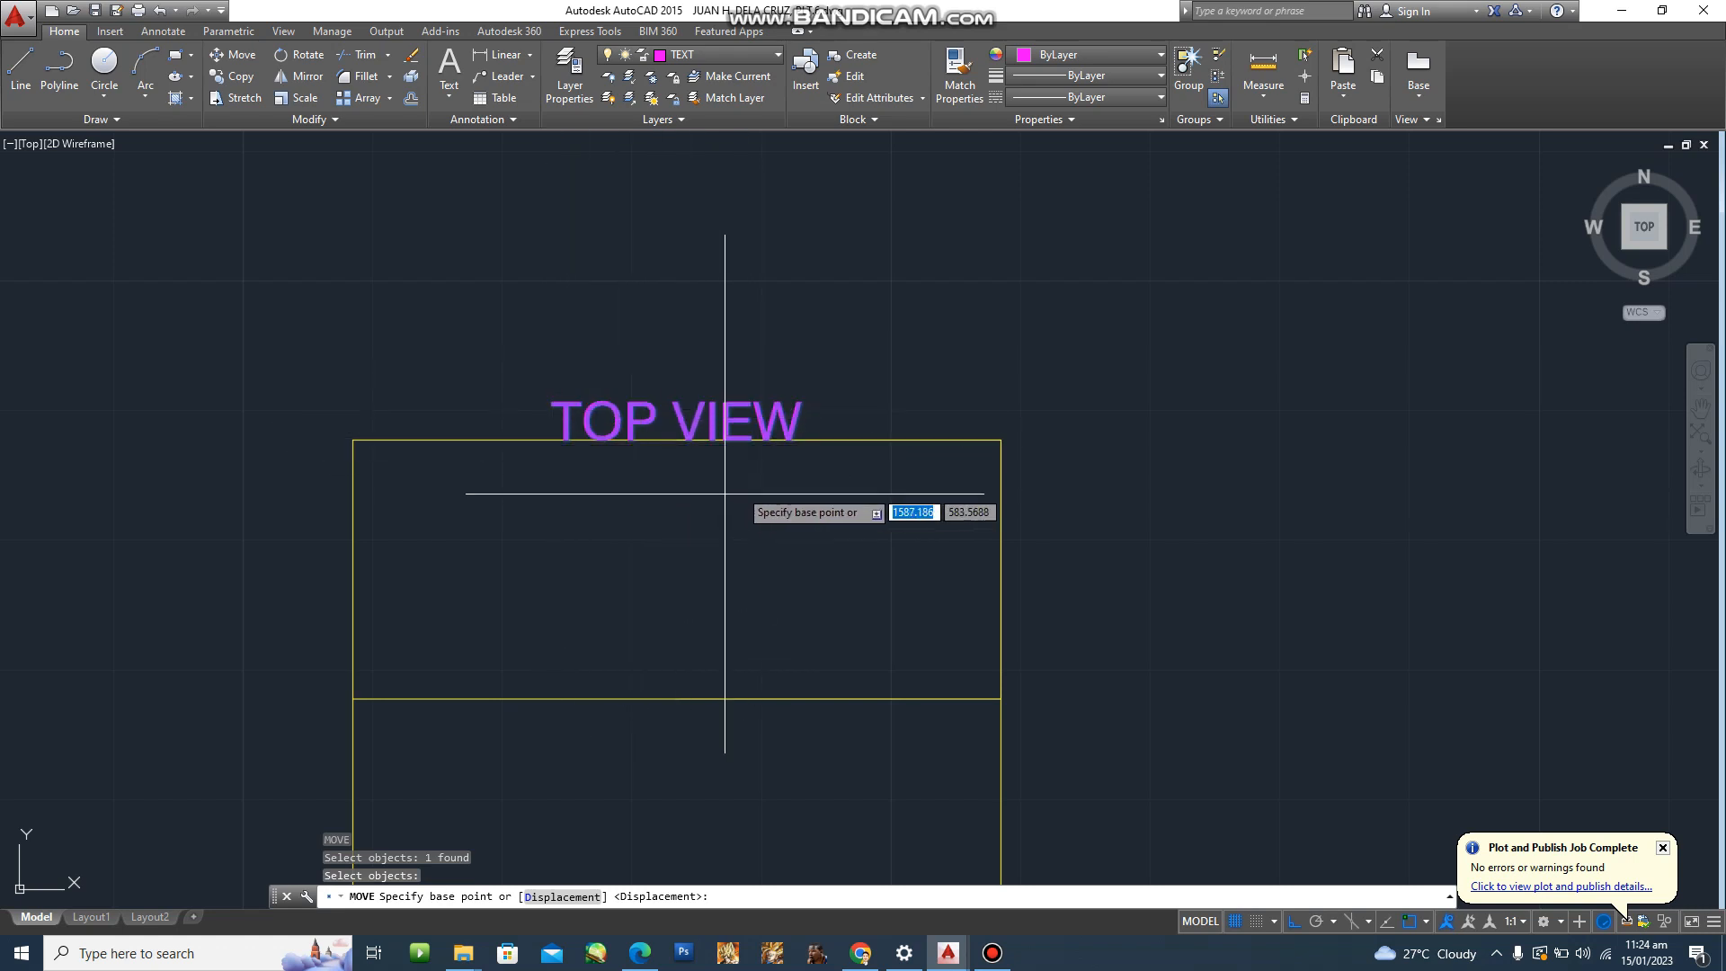
left_click(677, 440)
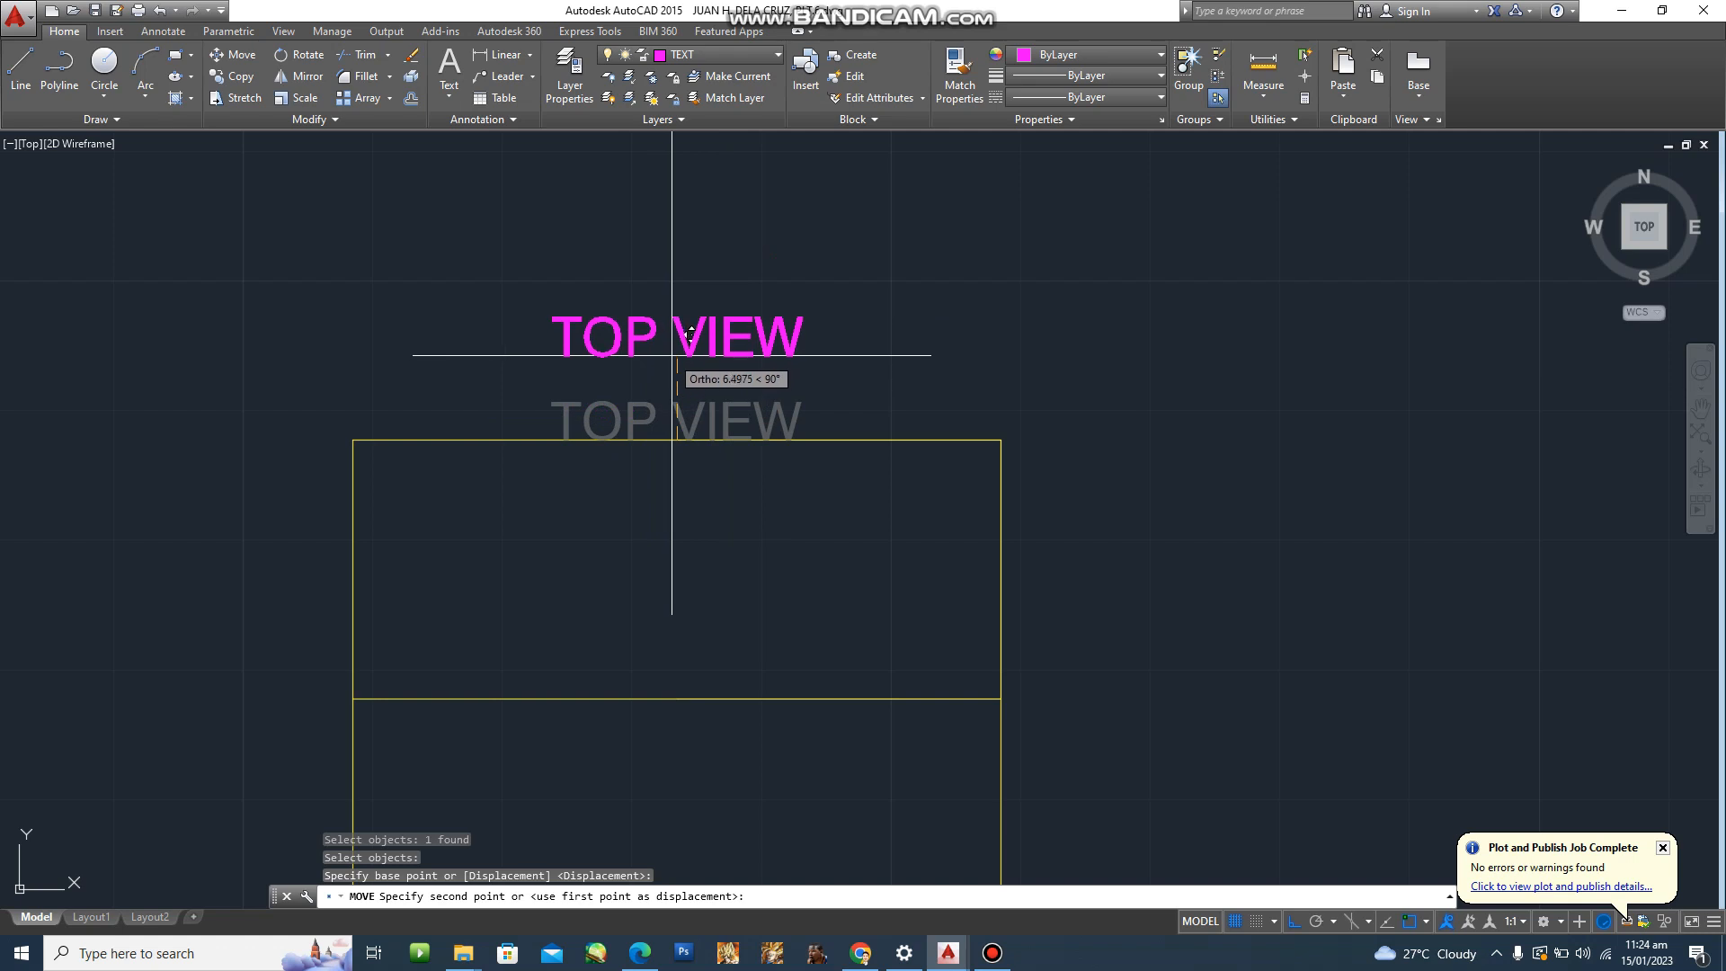
type("5")
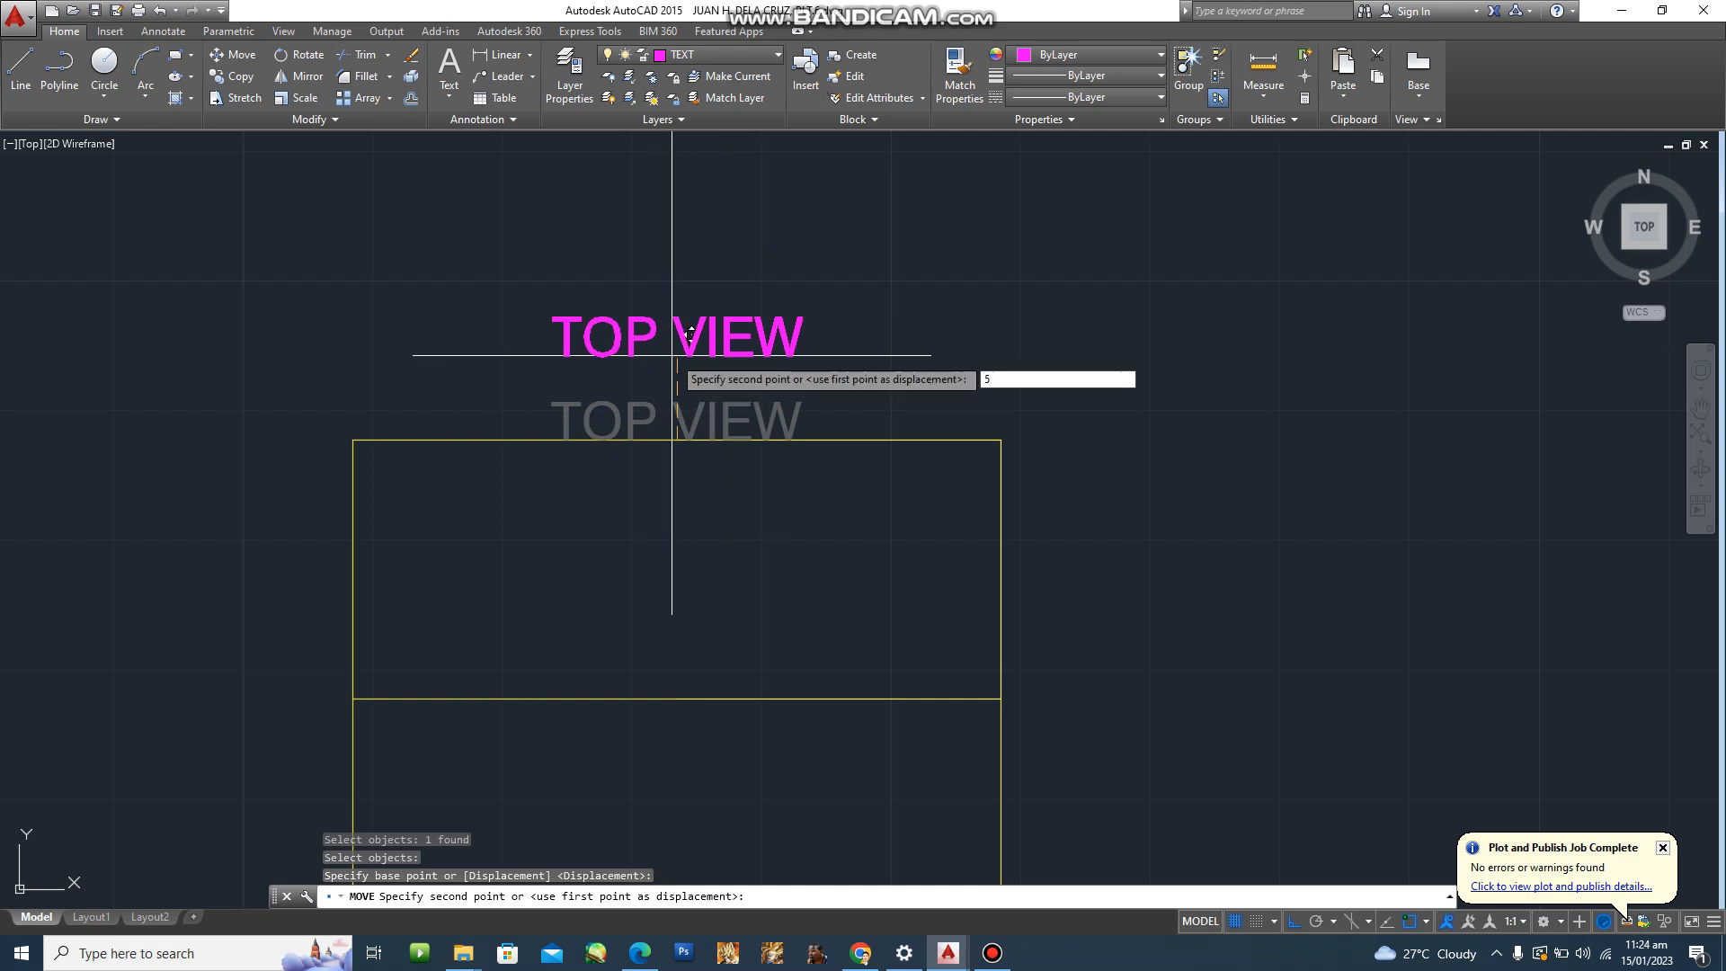
key("Return")
scroll(764, 395, "down", 4)
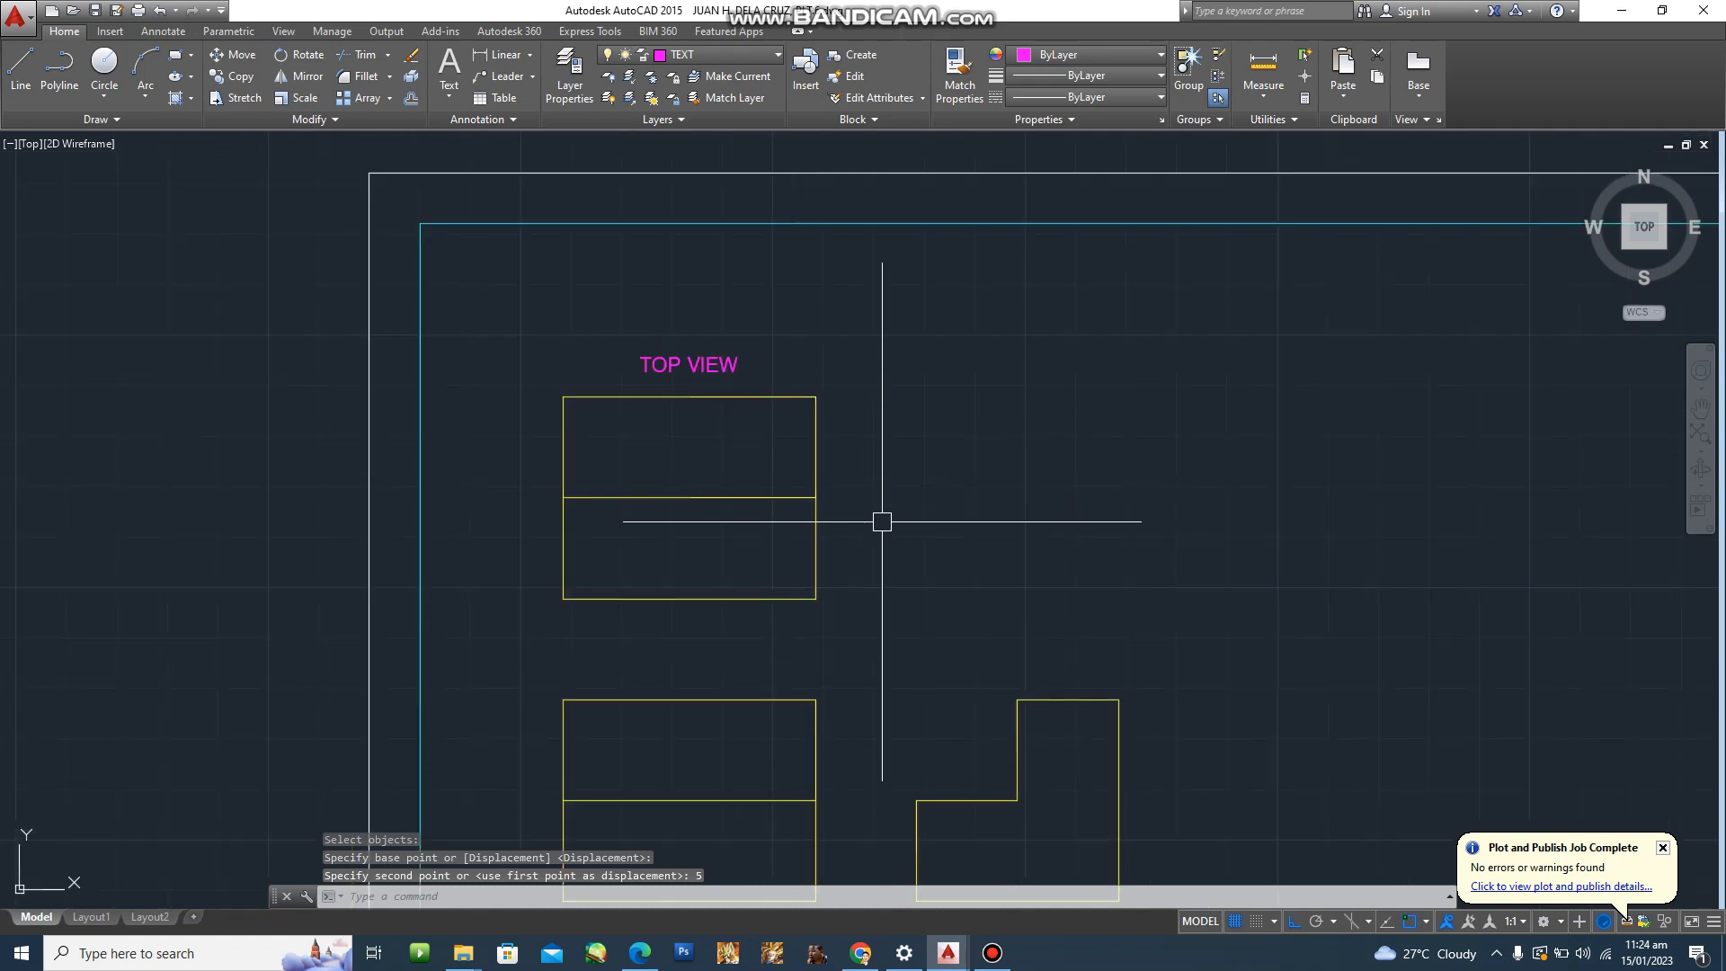
middle_click_drag(926, 505, 934, 471)
scroll(734, 277, "up", 2)
middle_click_drag(737, 301, 790, 456)
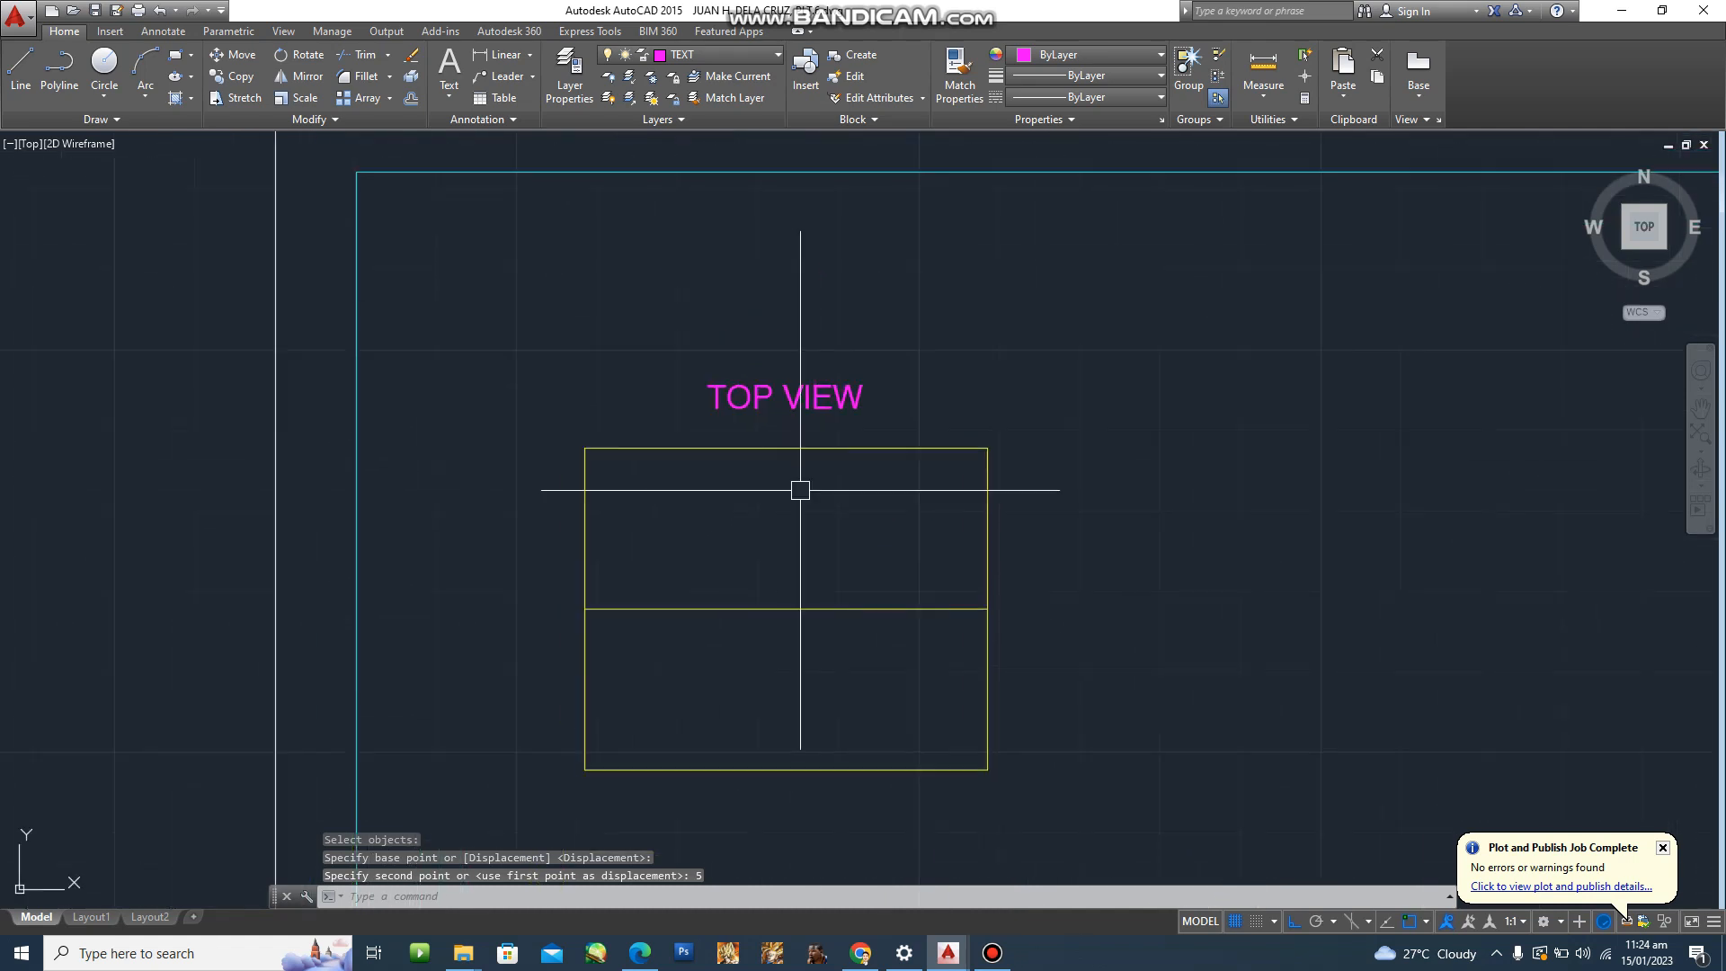
right_click(775, 477)
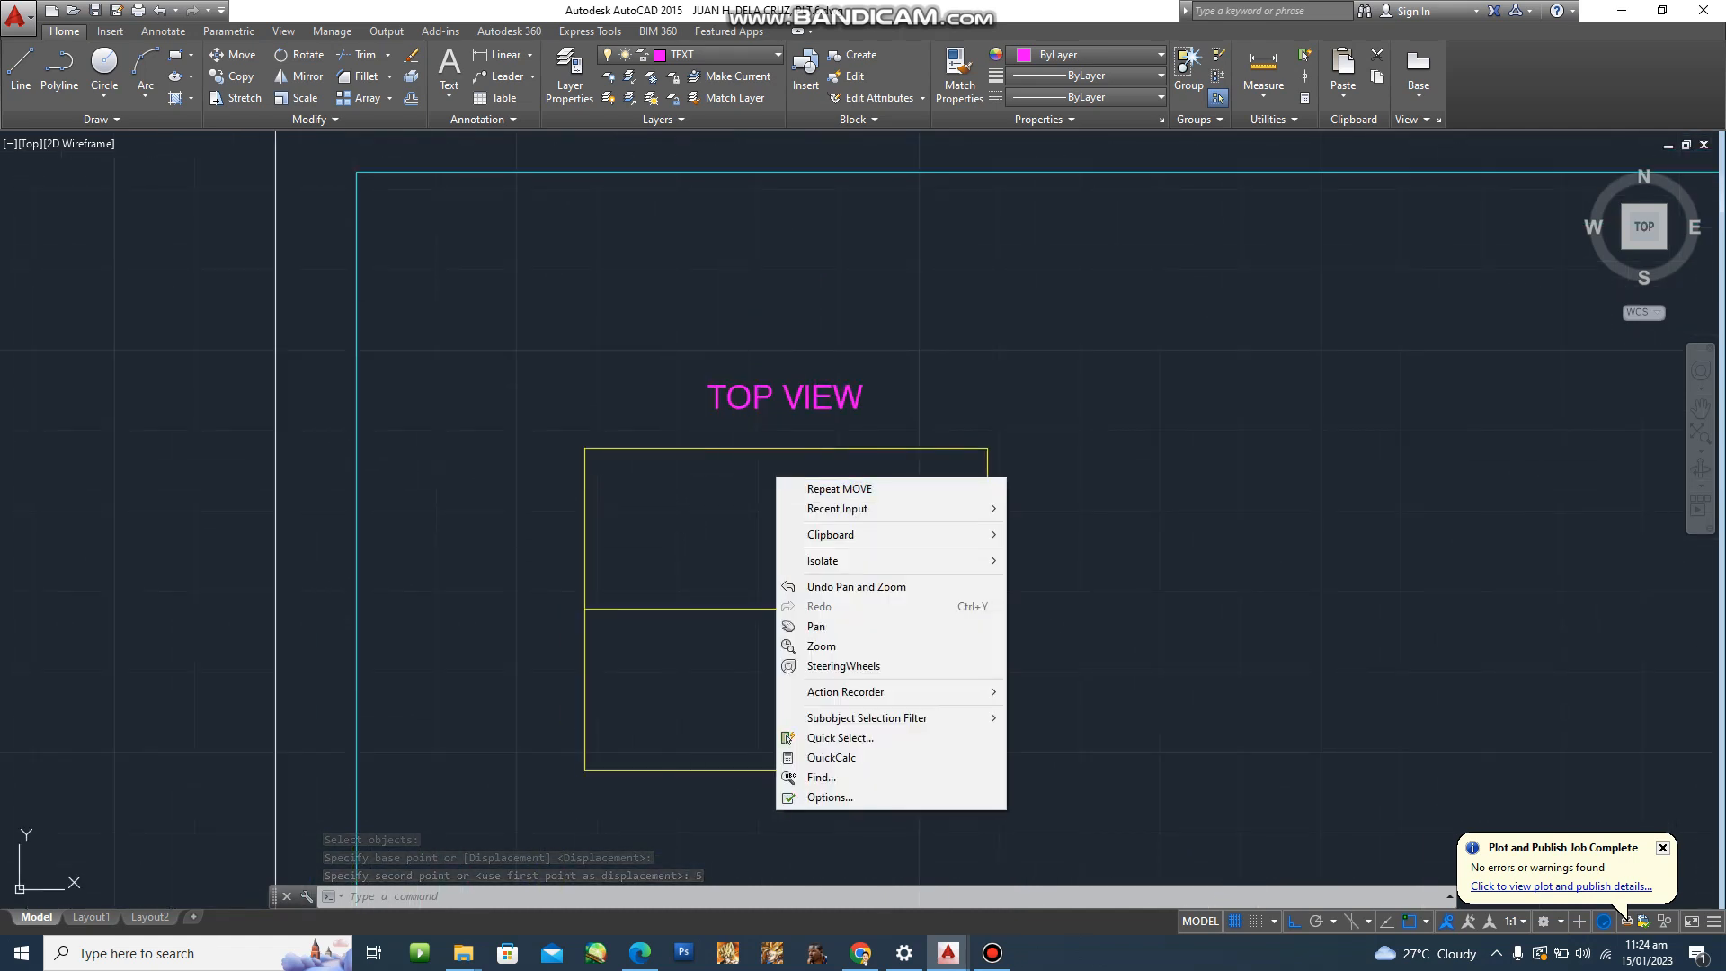
left_click(1075, 401)
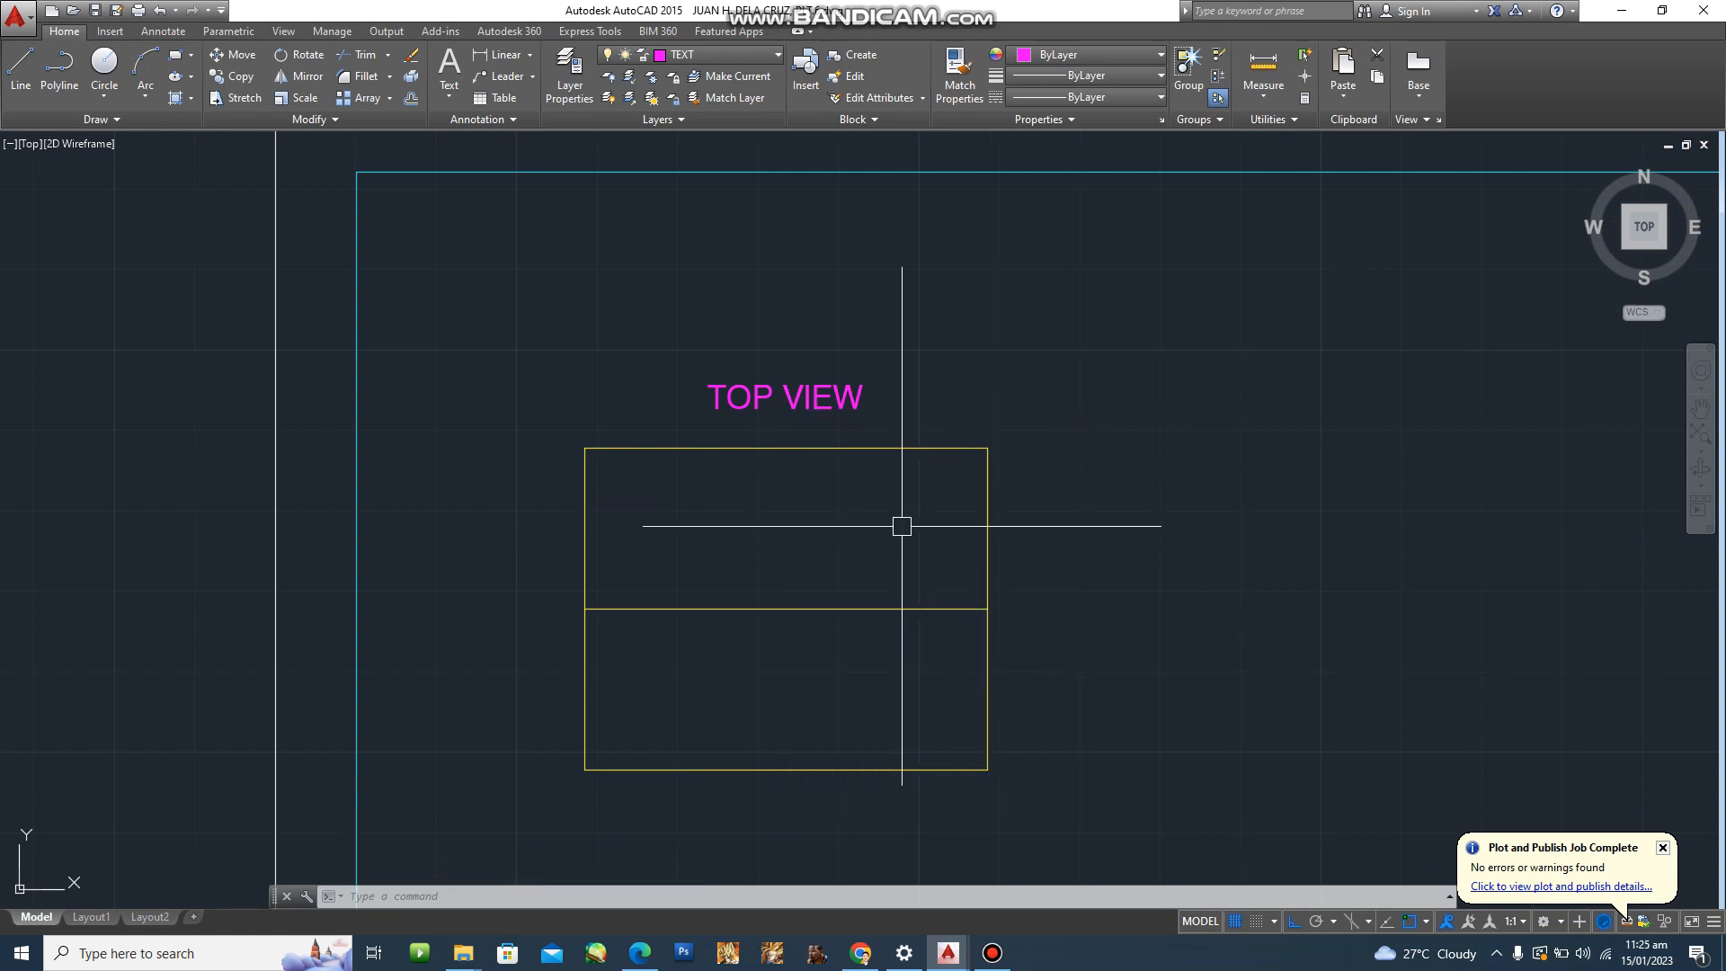
Start a single-line text with top-center (TC) justification at the midpoint of the front view's lower edge.
middle_click_drag(901, 521, 907, 475)
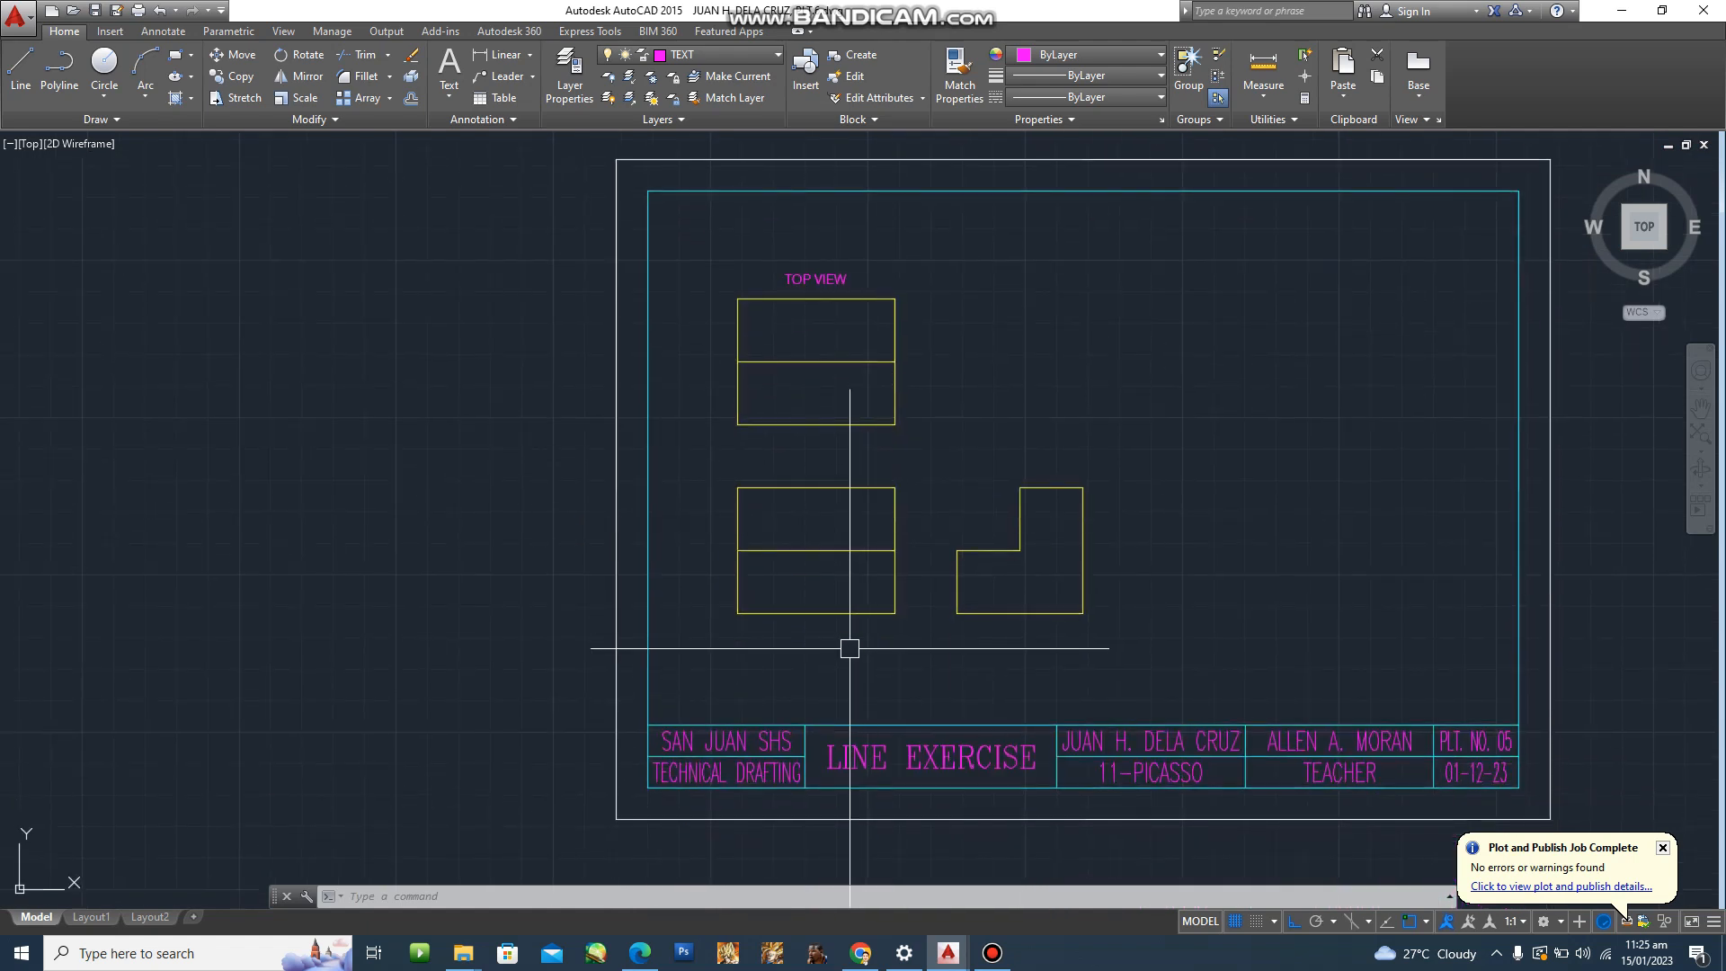
scroll(848, 644, "up", 2)
scroll(831, 714, "up", 2)
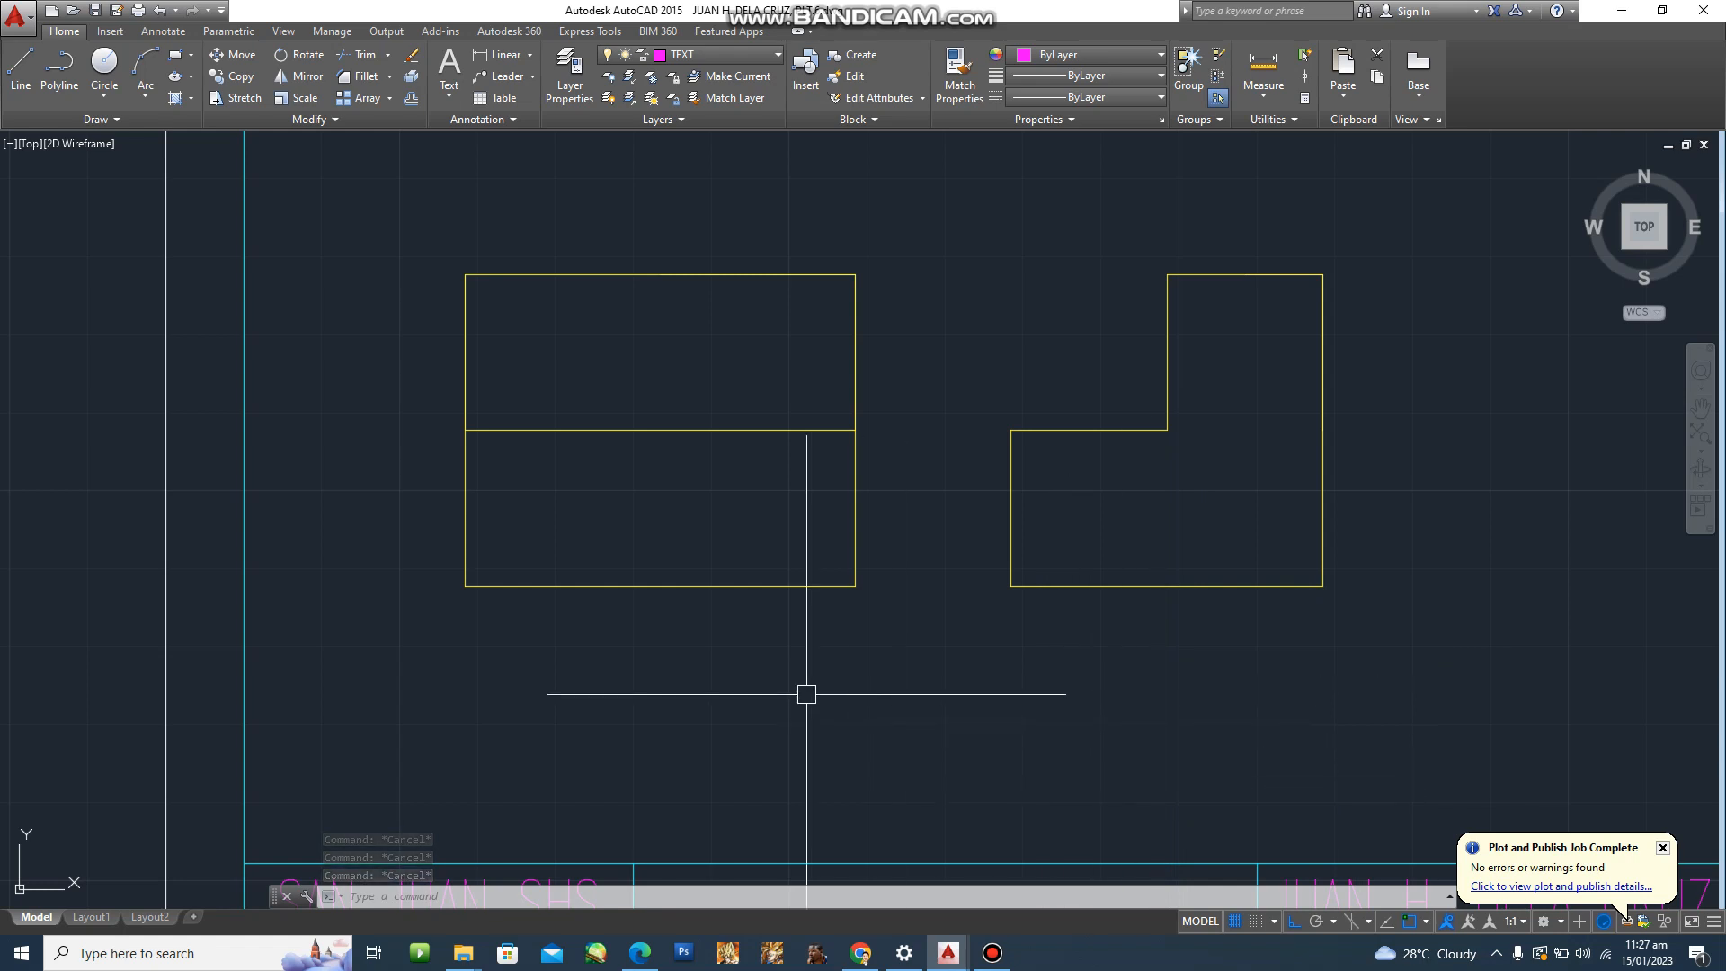
type("text")
key("Return")
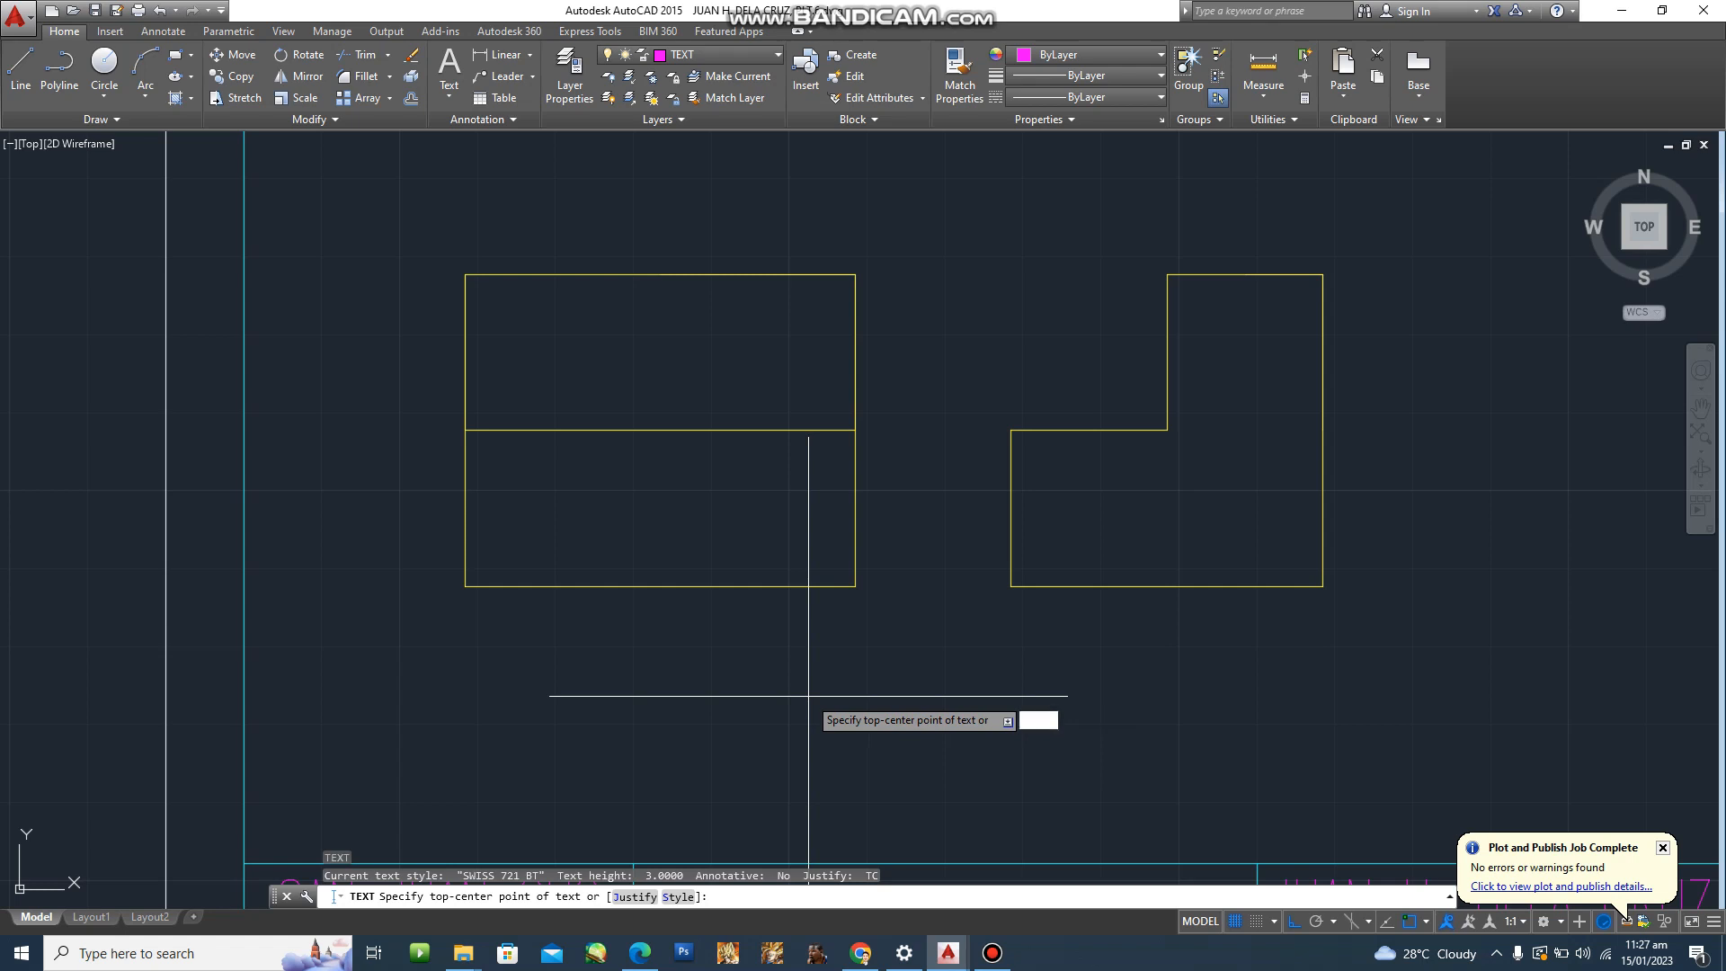
key("Return")
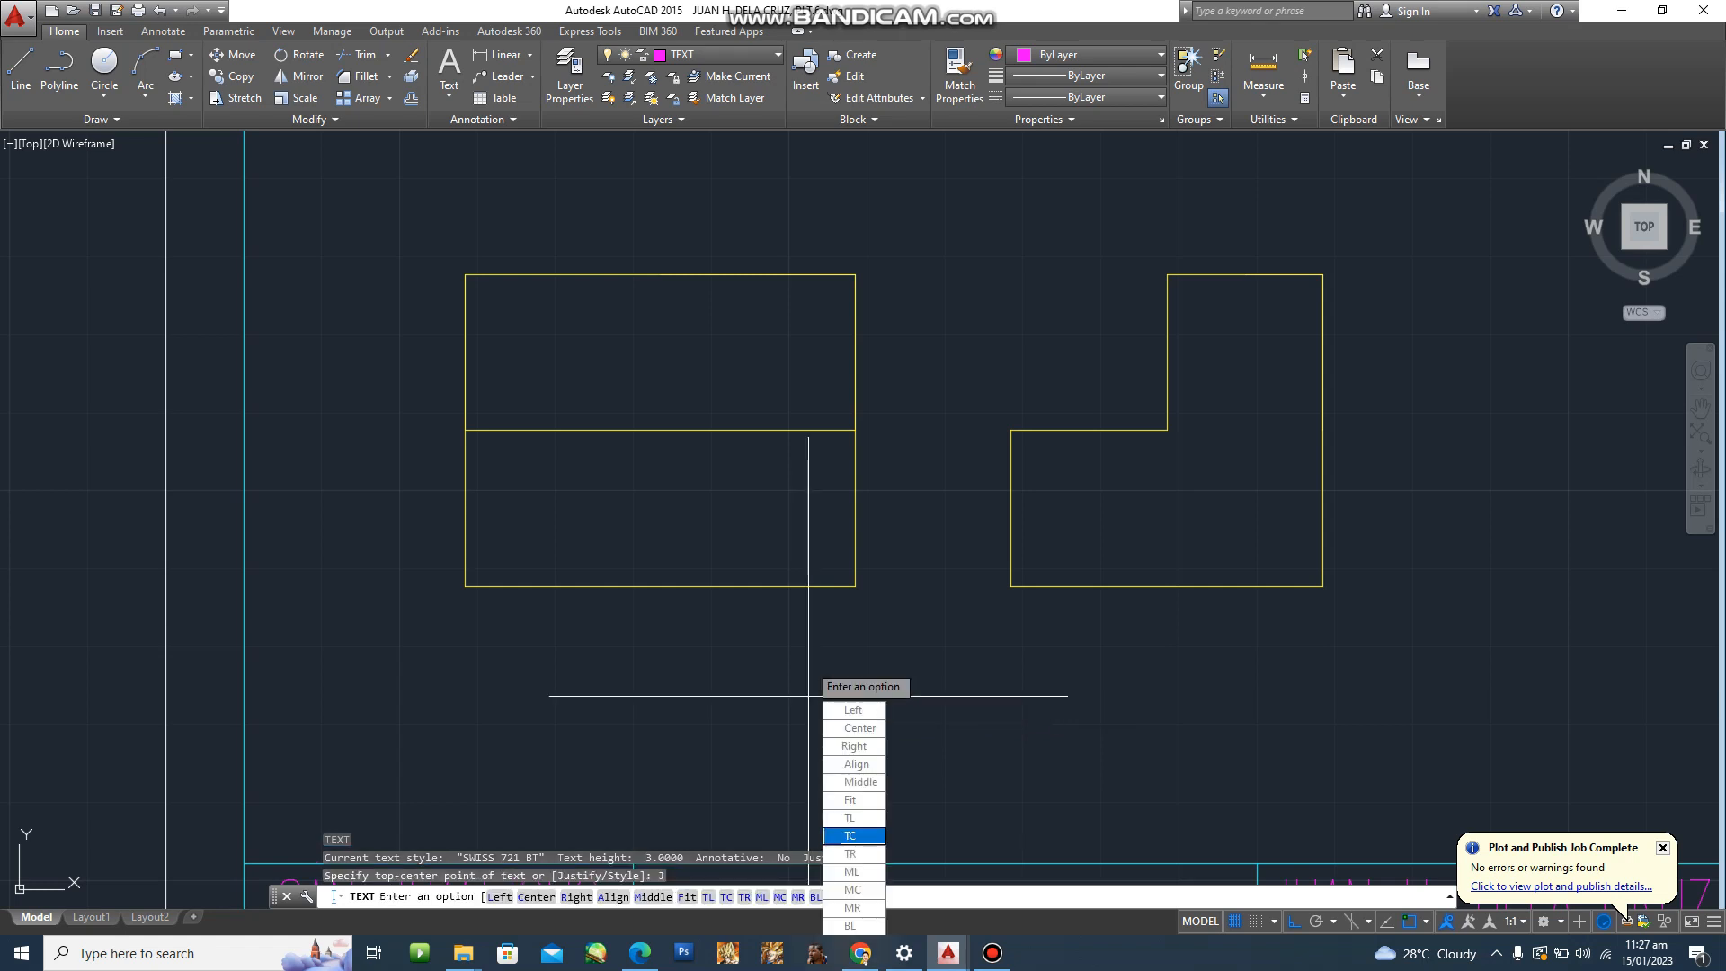
type("TC")
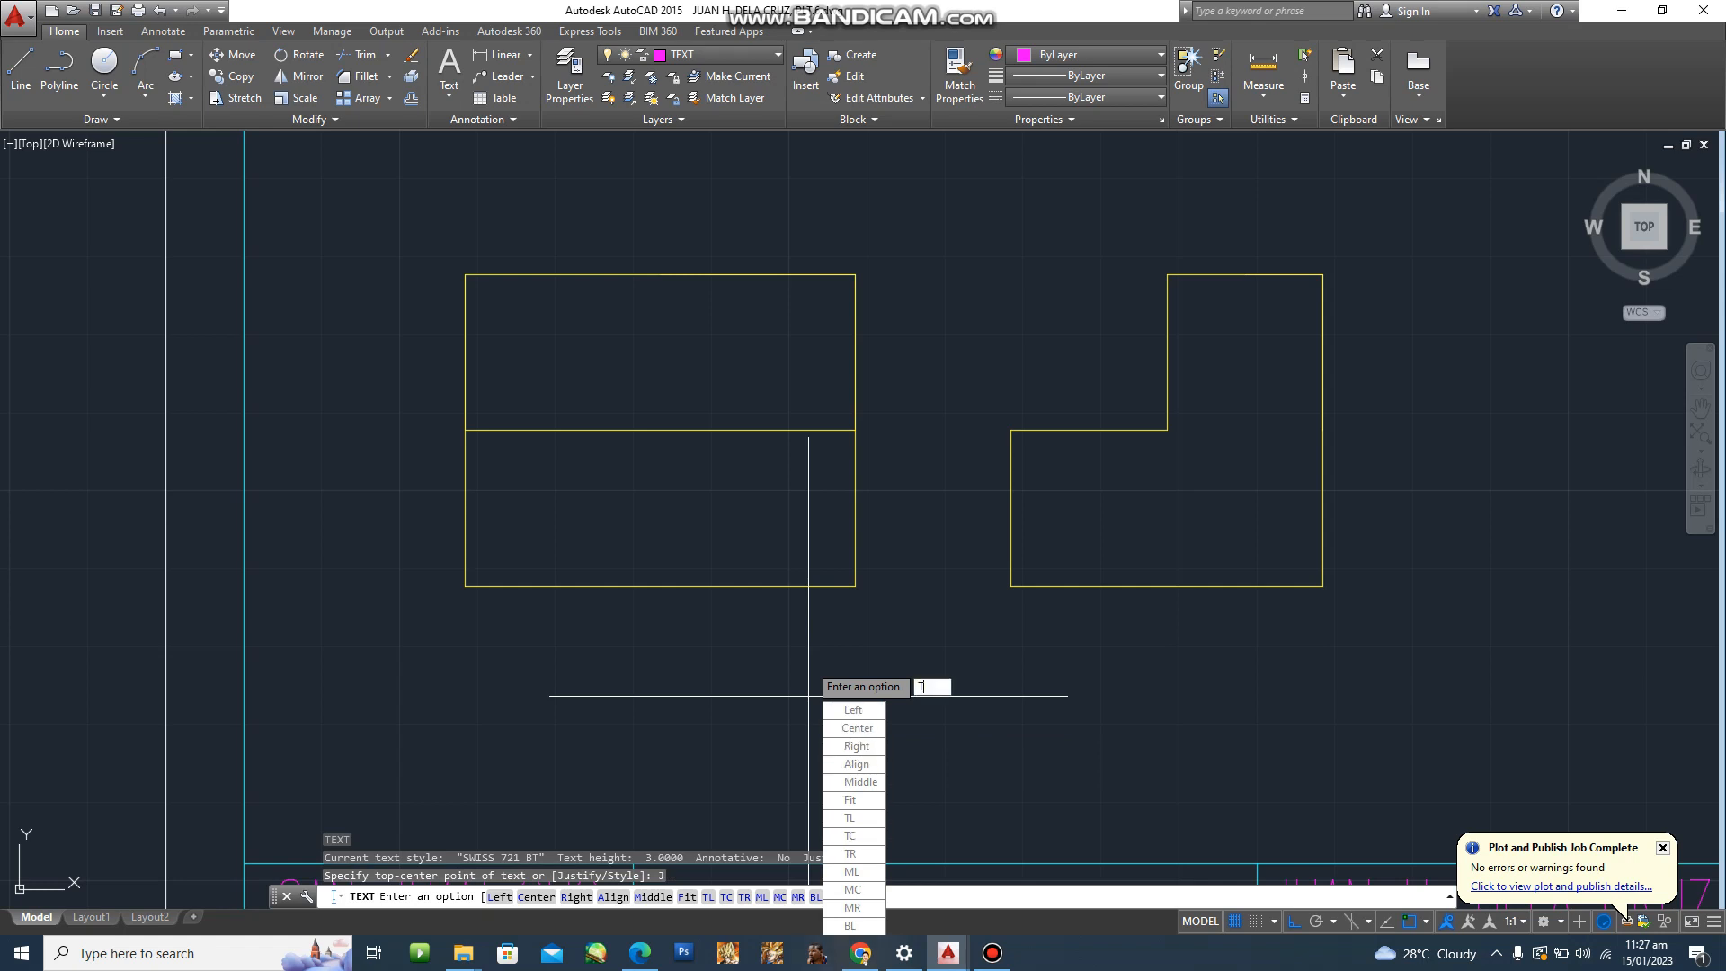
key("Return")
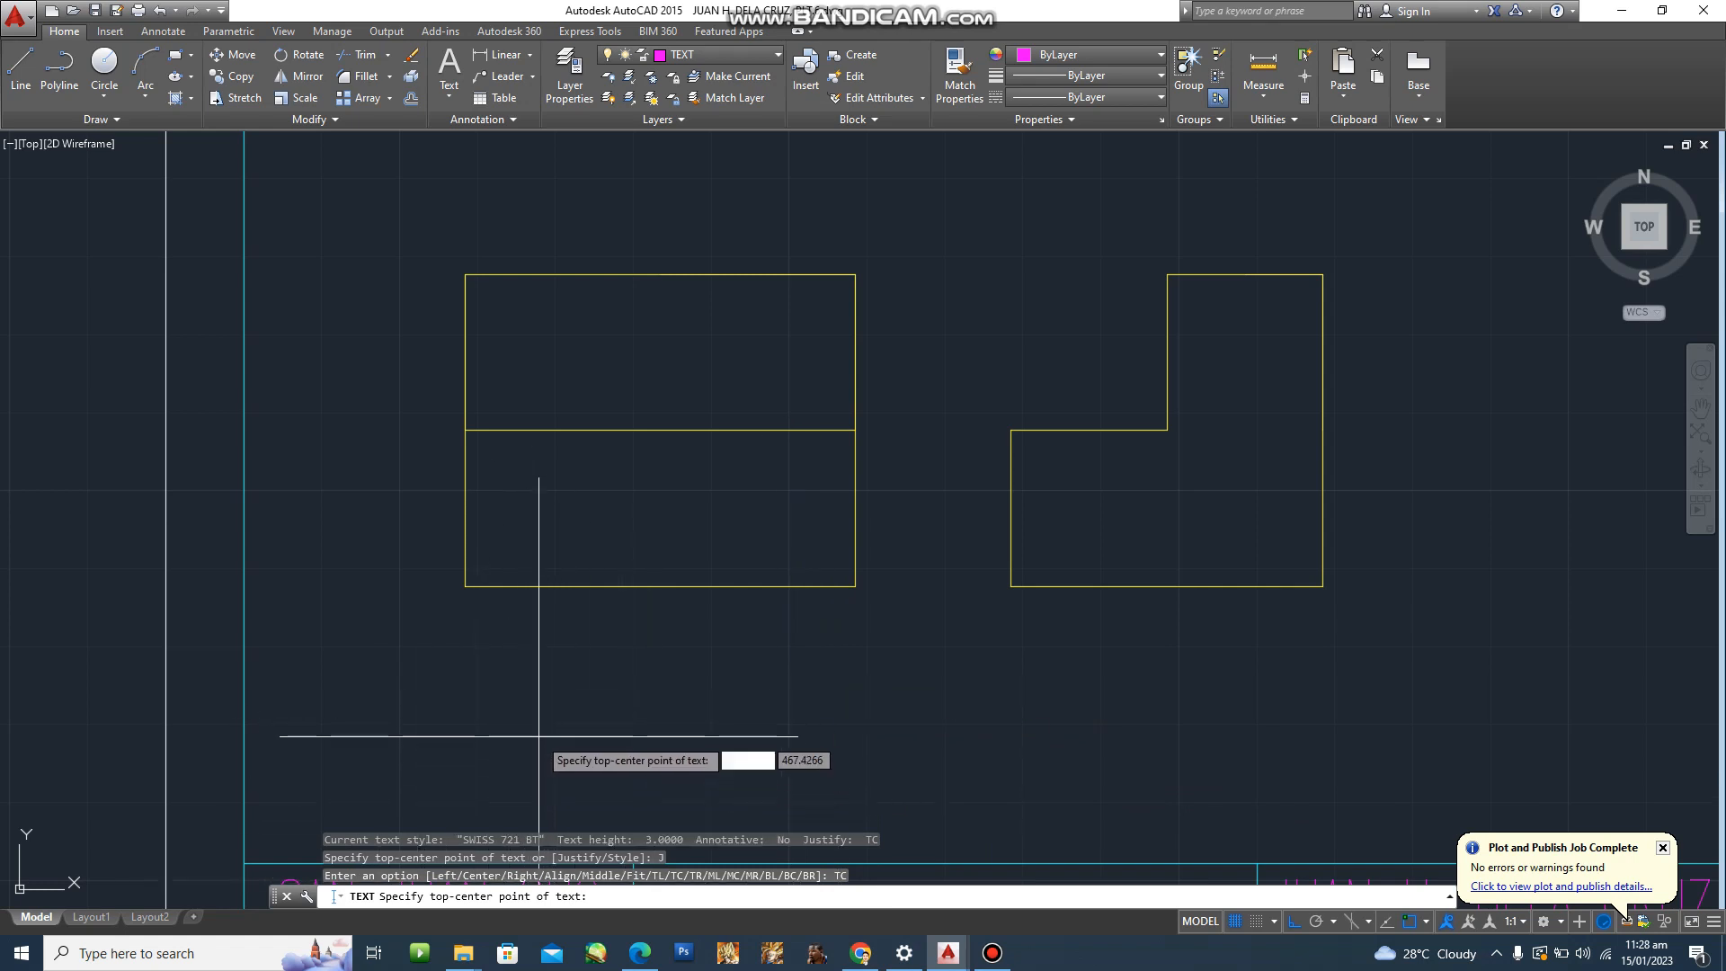
left_click(660, 586)
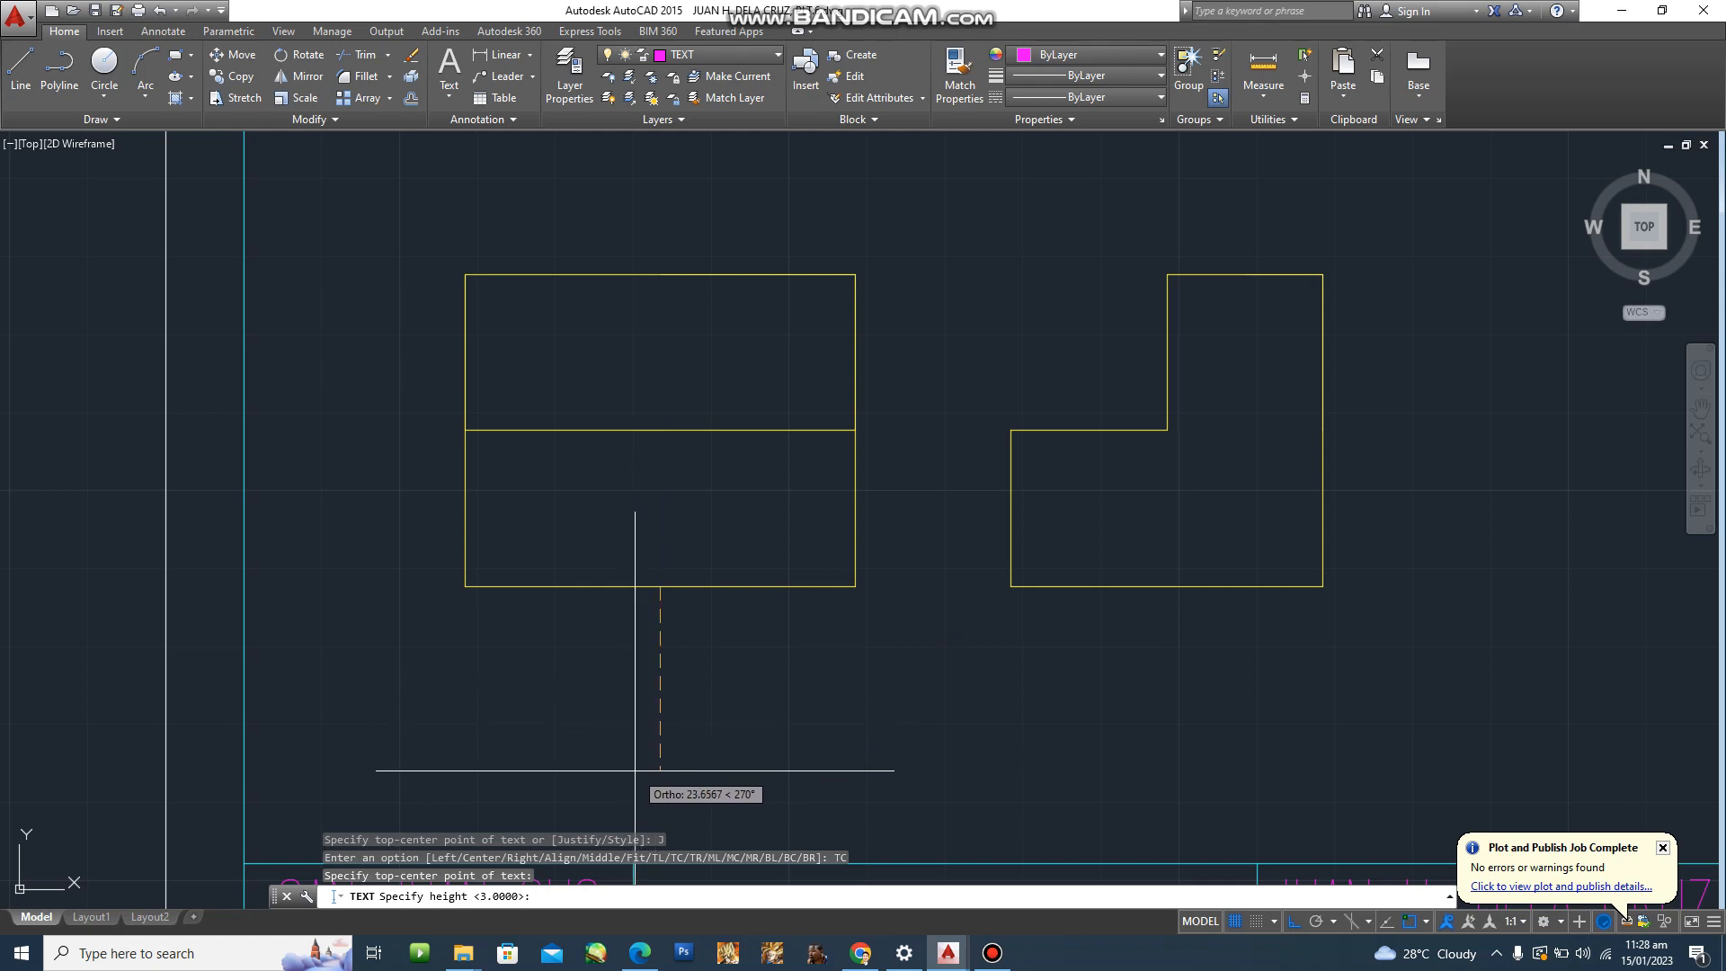
Accept text height 3 and rotation 0, and enter the label FRONT VIEW.
key("Return")
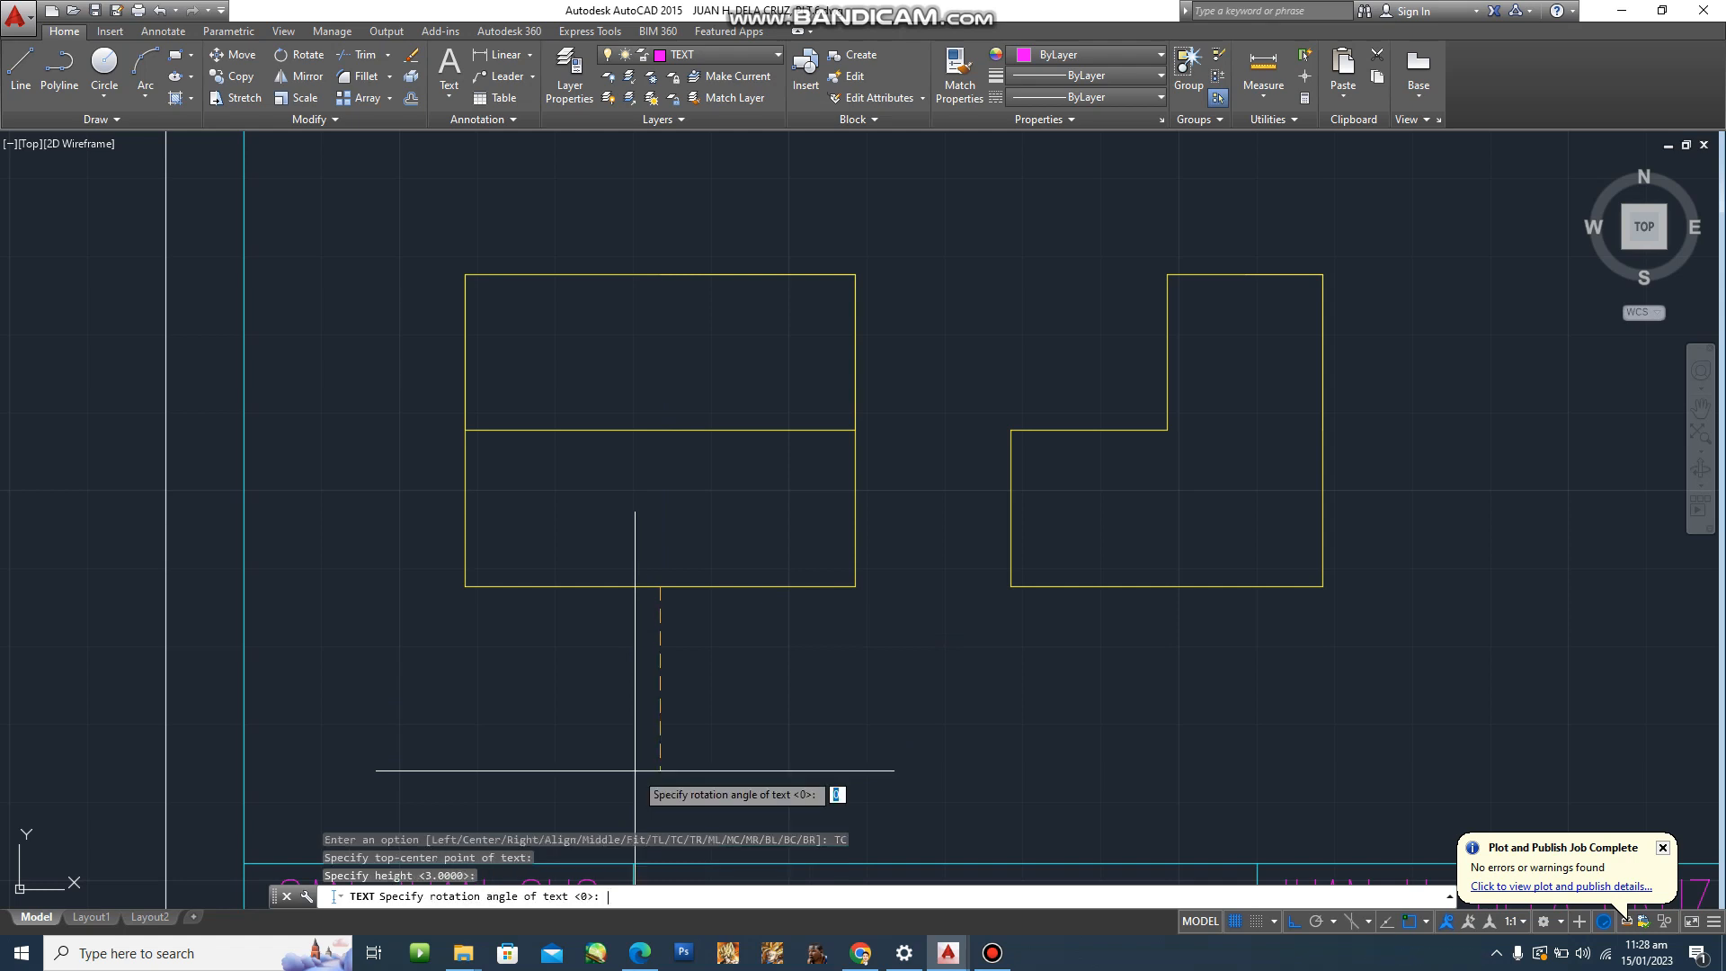
key("Return")
type("FRONT VIEW")
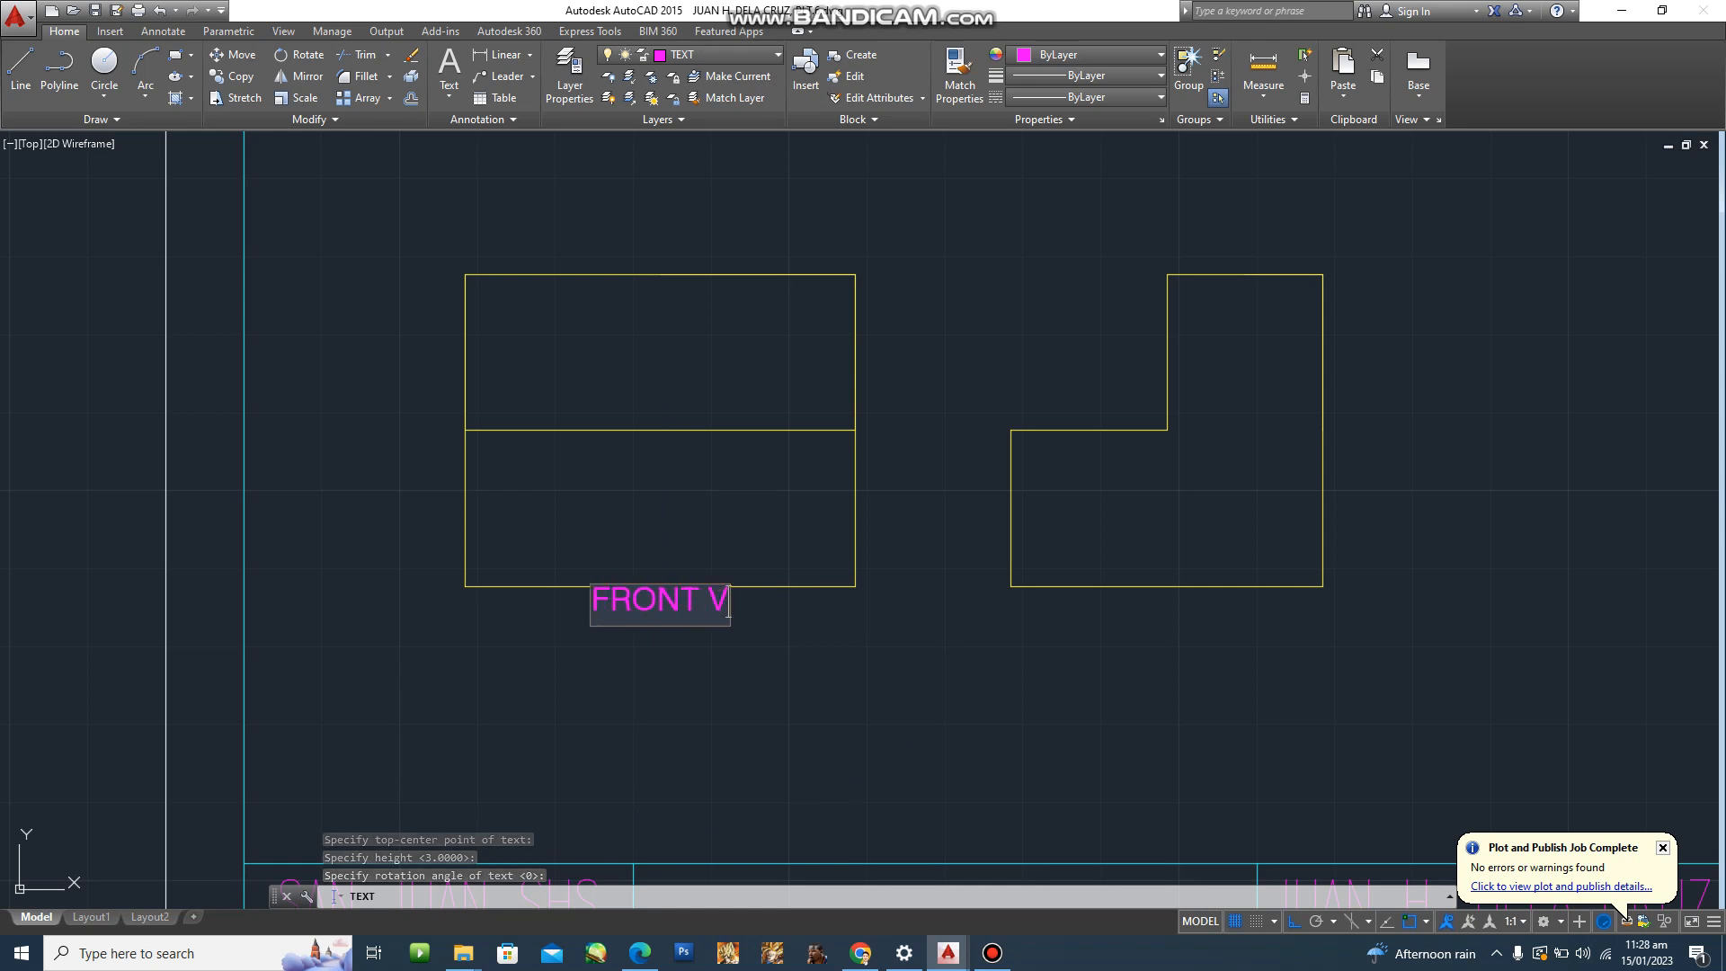
key("Return")
key("Return")
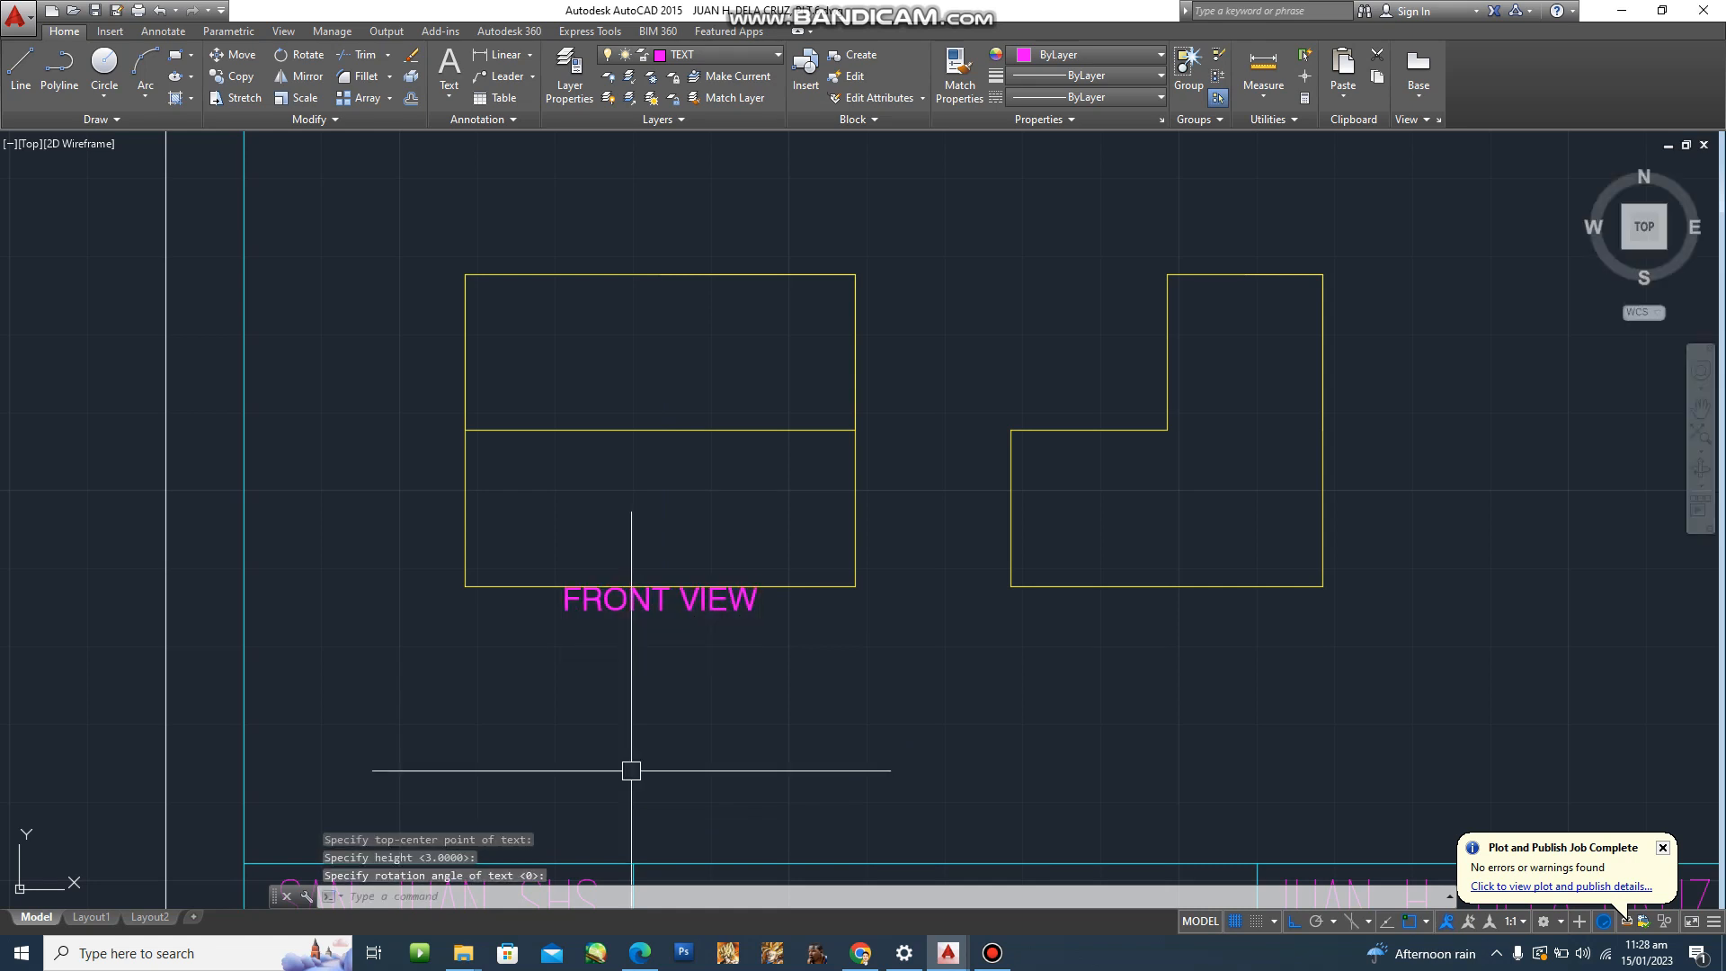
Move the FRONT VIEW label 5 units straight down from the midpoint of the front view's lower edge.
scroll(629, 769, "down", 6)
scroll(630, 730, "up", 6)
scroll(643, 701, "down", 3)
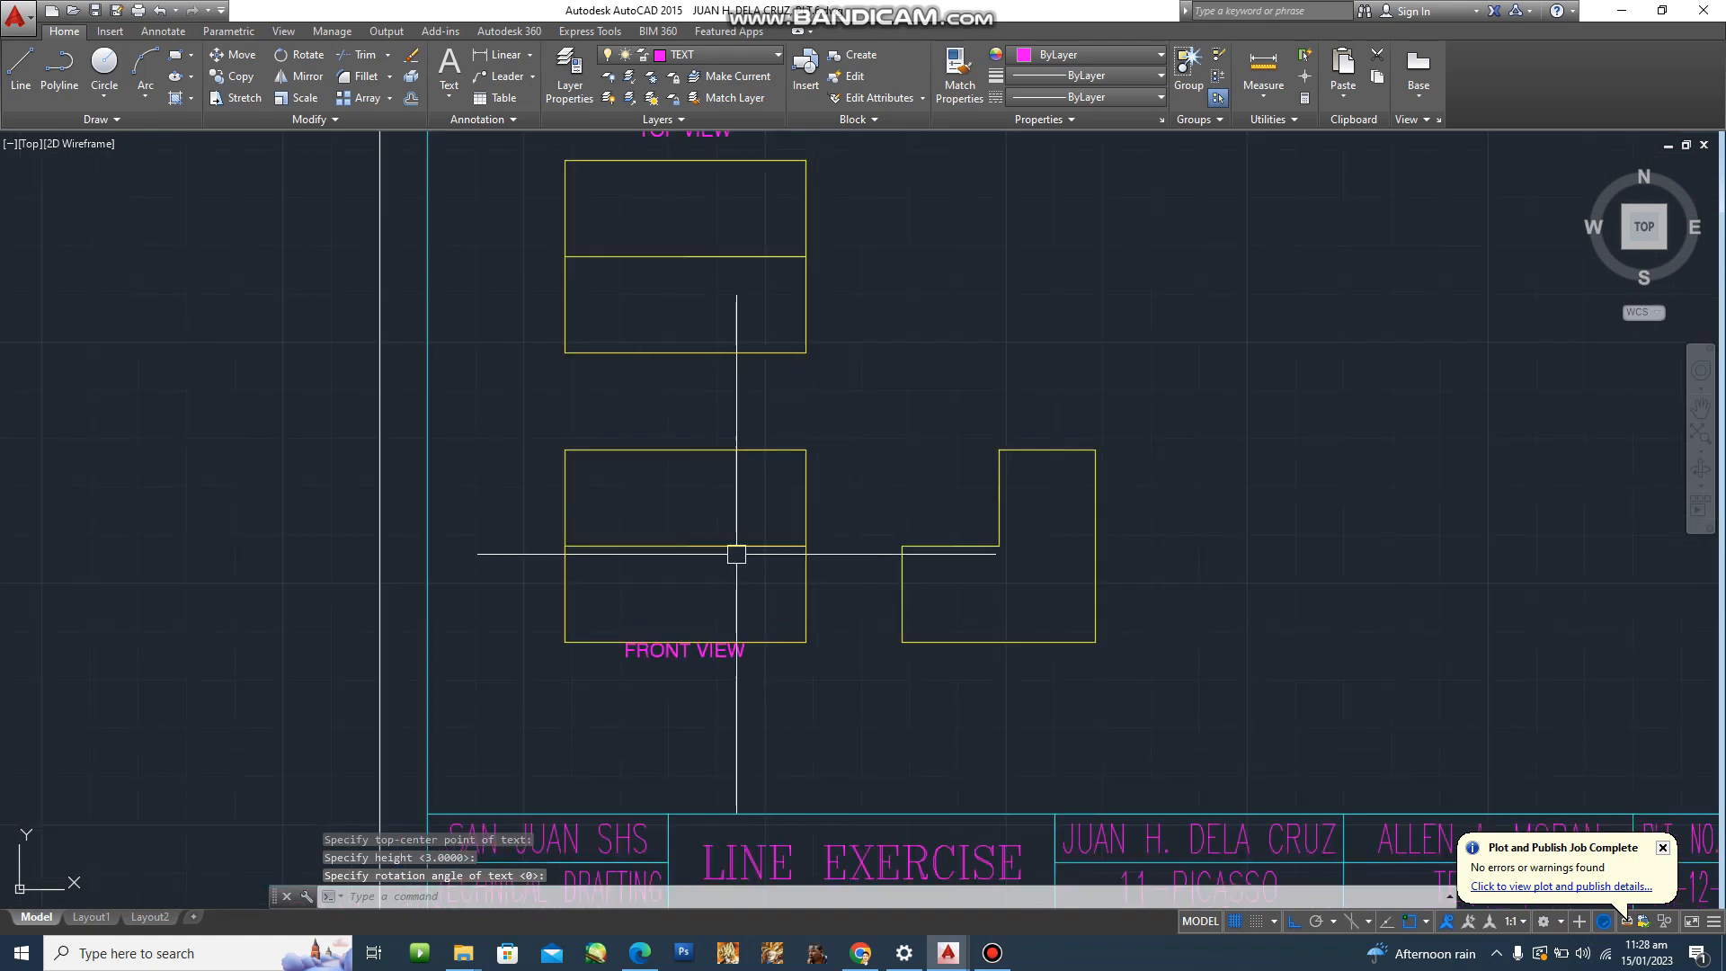
scroll(712, 687, "up", 5)
middle_click_drag(647, 697, 675, 619)
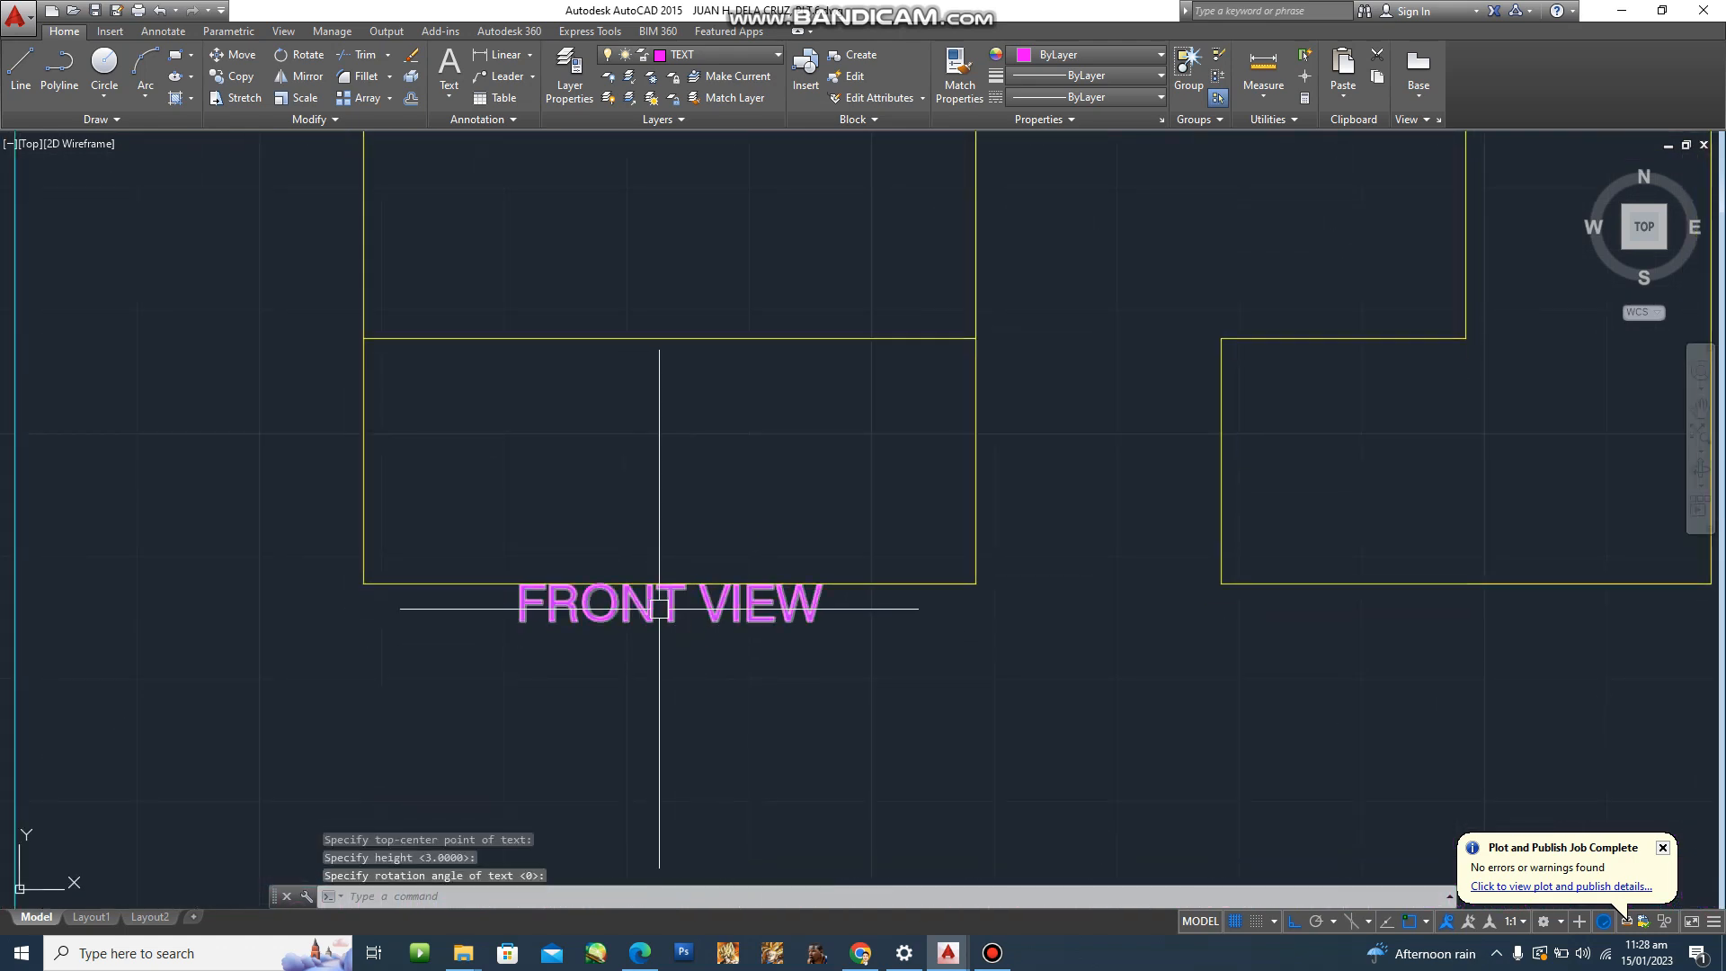
type("M")
key("Return")
left_click(705, 620)
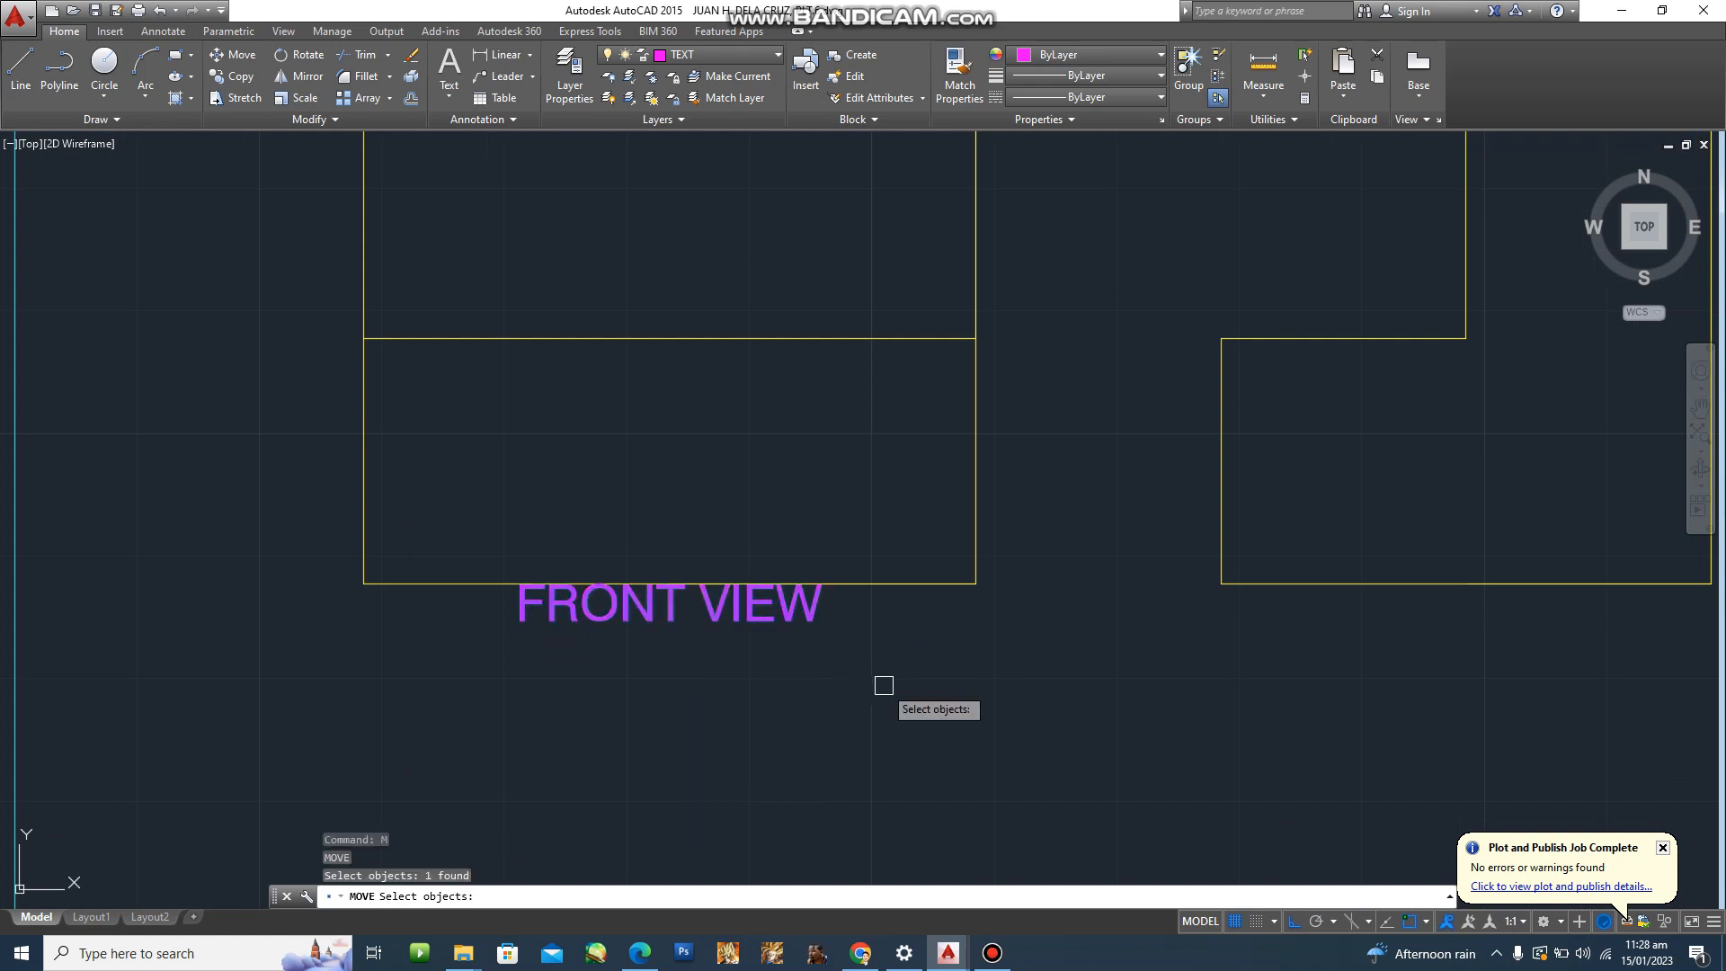
key("Return")
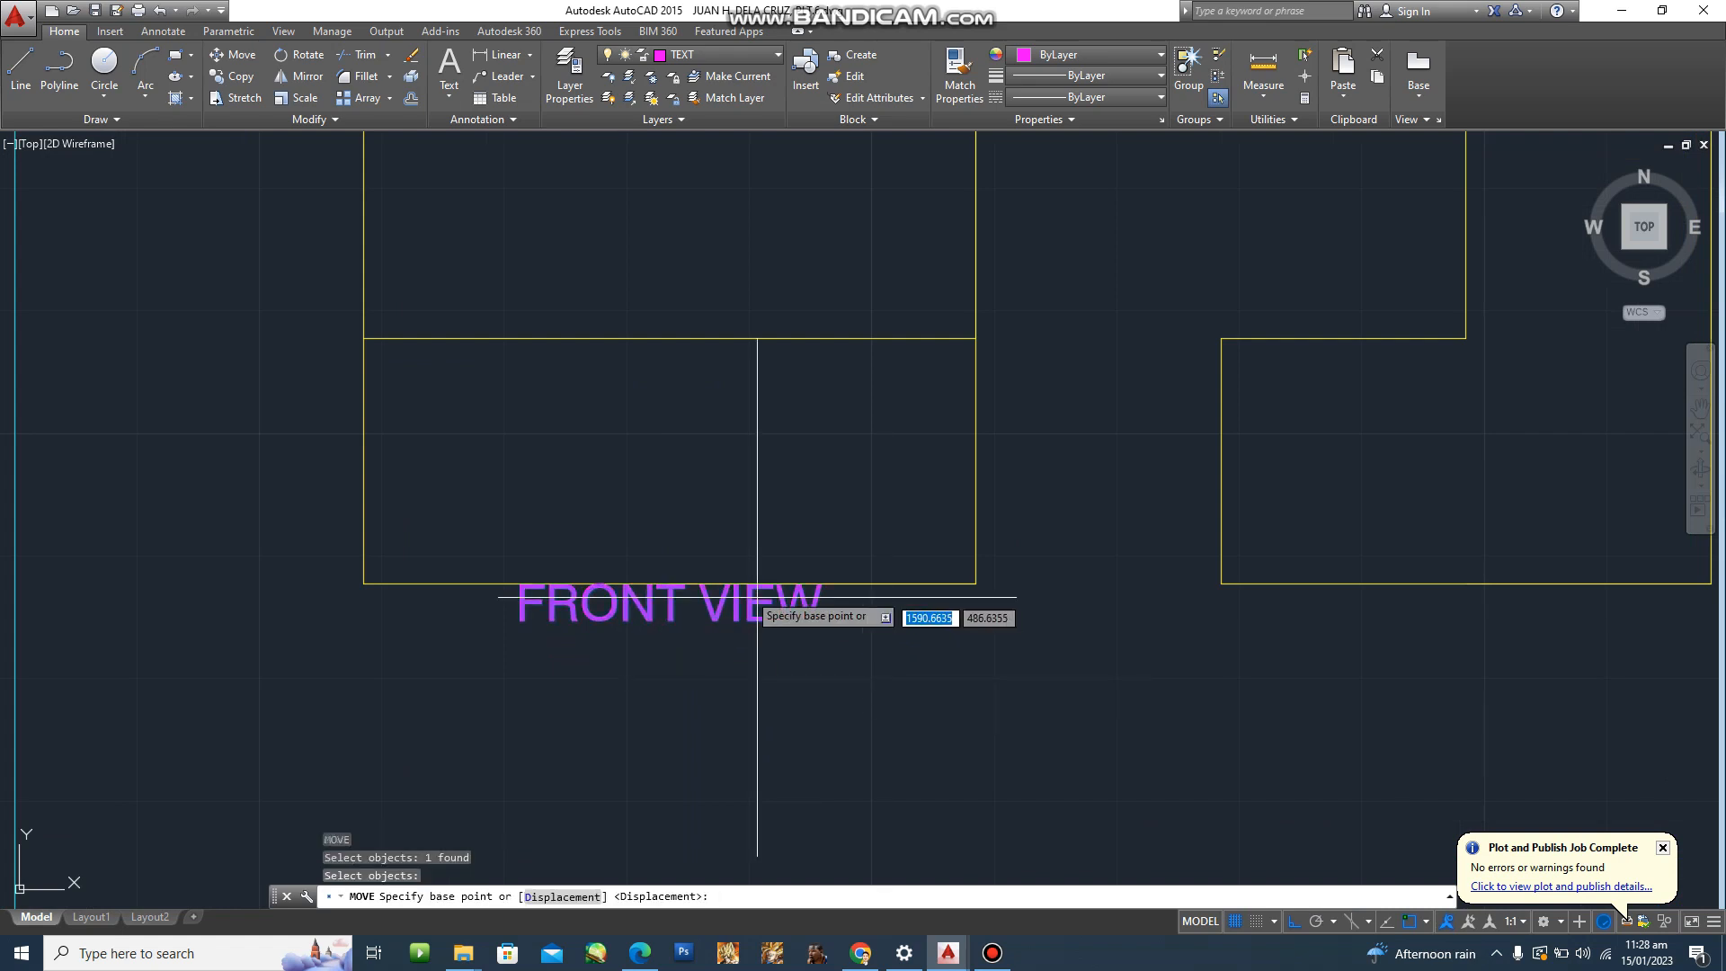
left_click(668, 585)
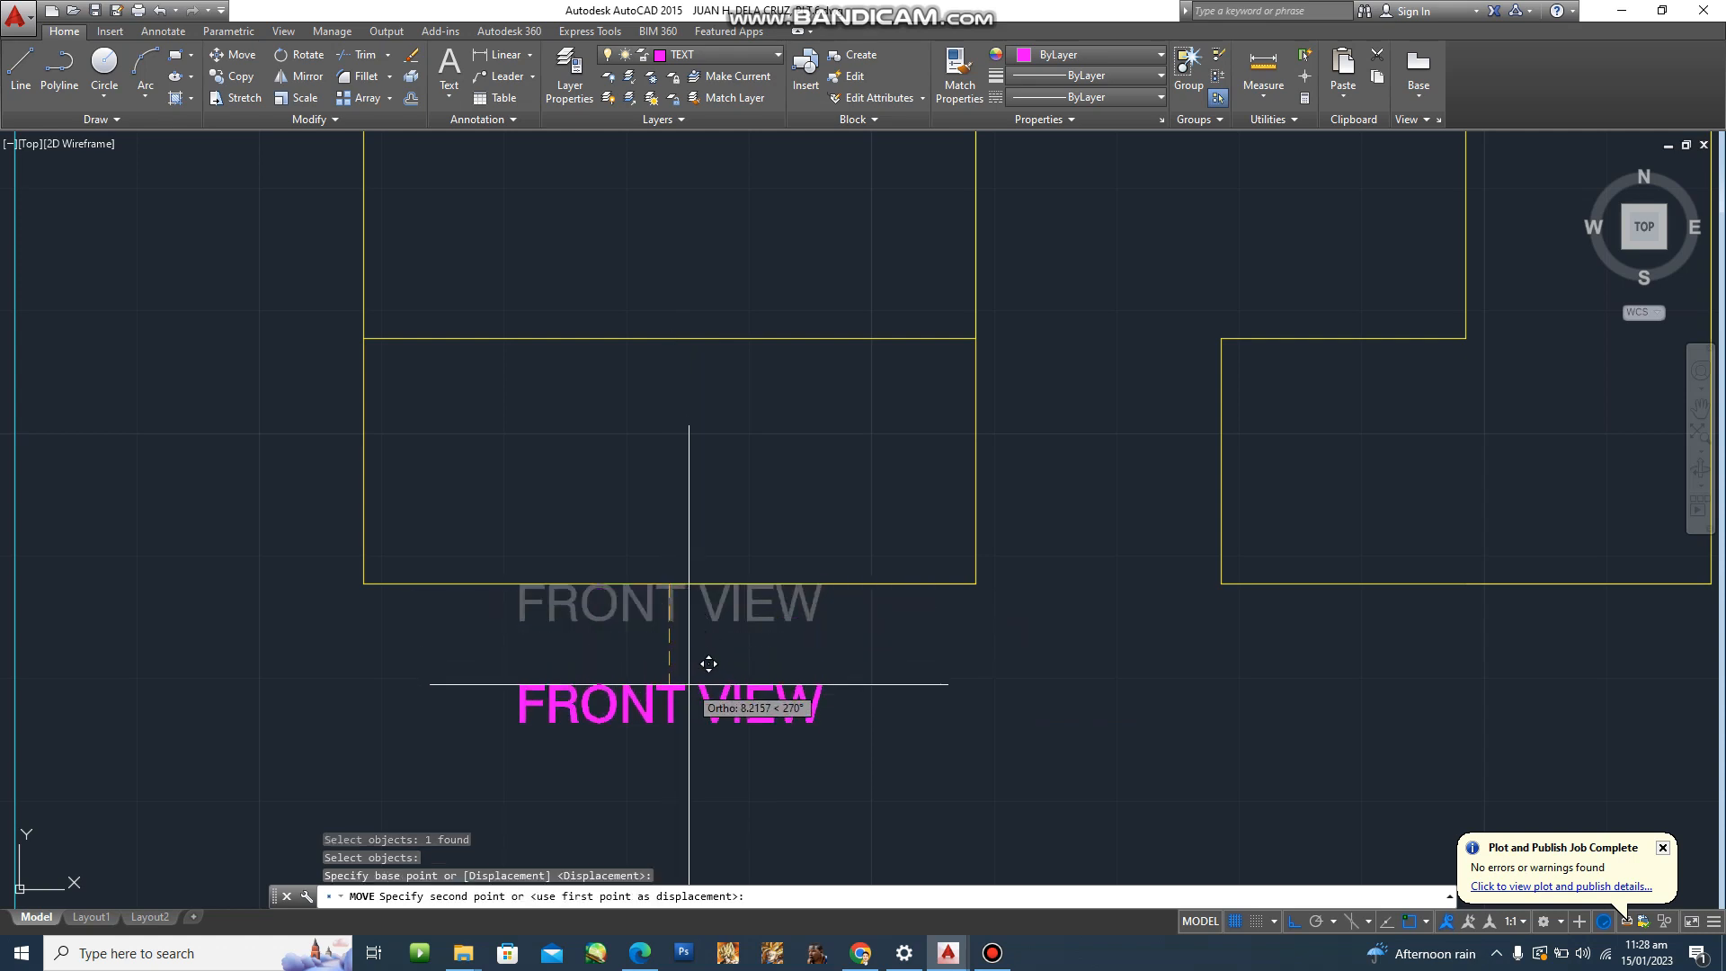
type("5")
key("Return")
Start a top-center (TC) justified single-line text at the midpoint of the side view's lower edge.
scroll(952, 744, "down", 3)
scroll(960, 719, "up", 2)
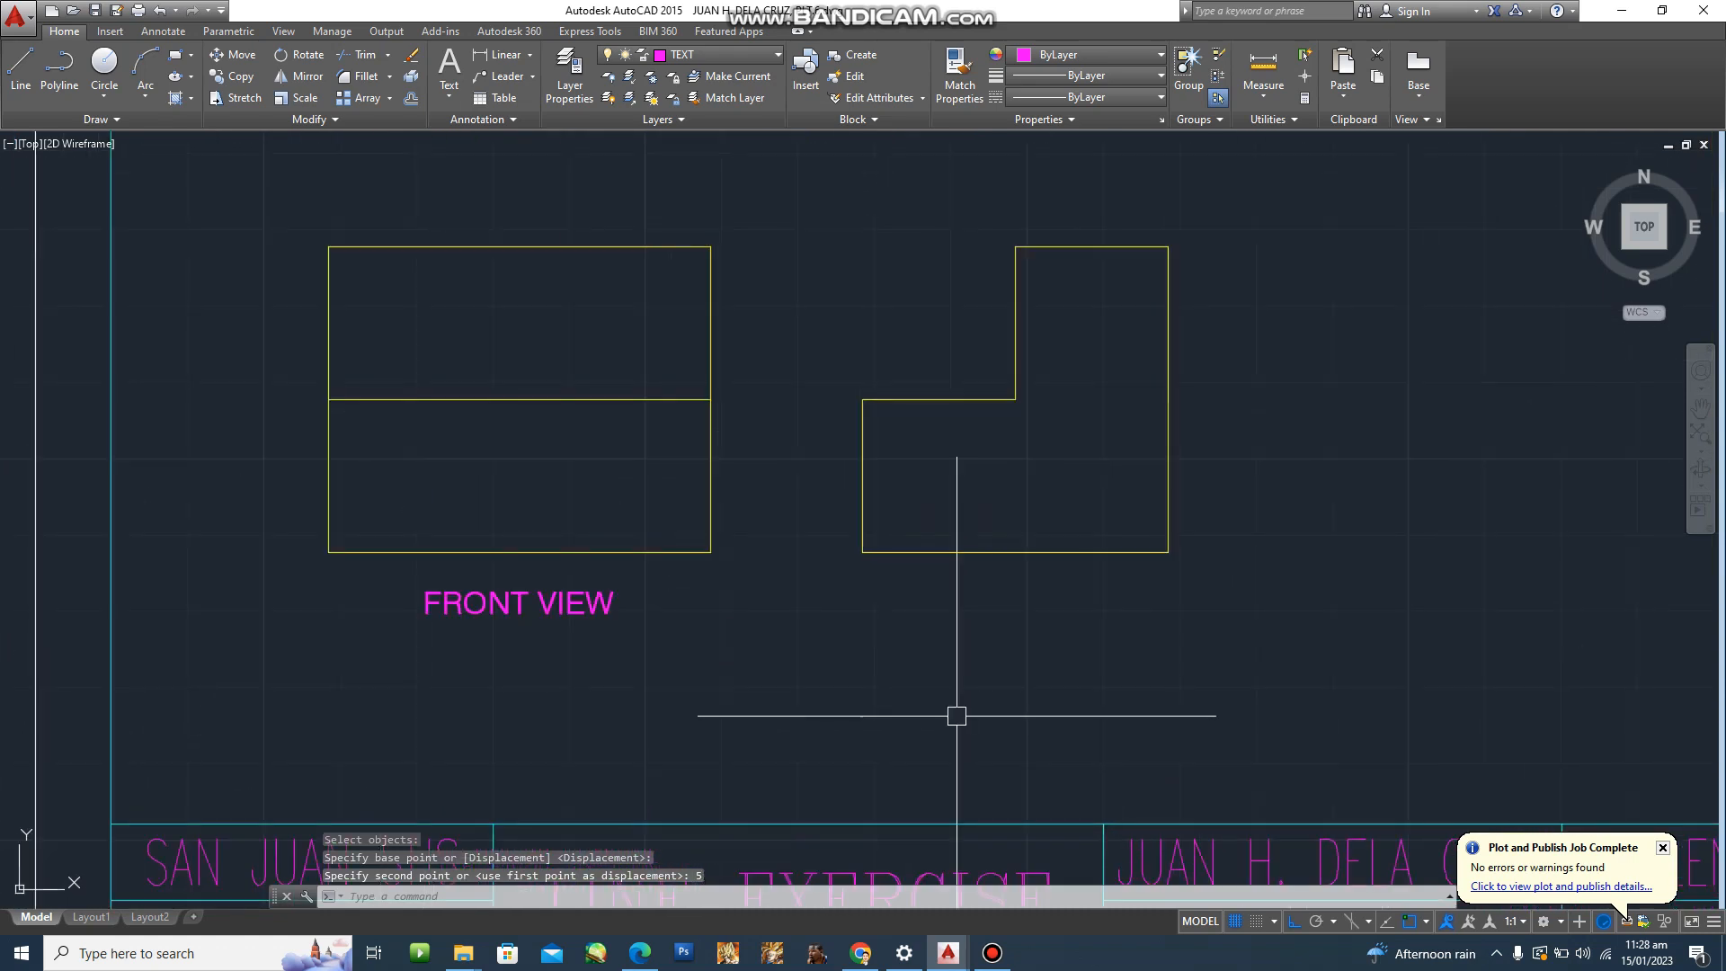
middle_click_drag(1053, 693, 903, 694)
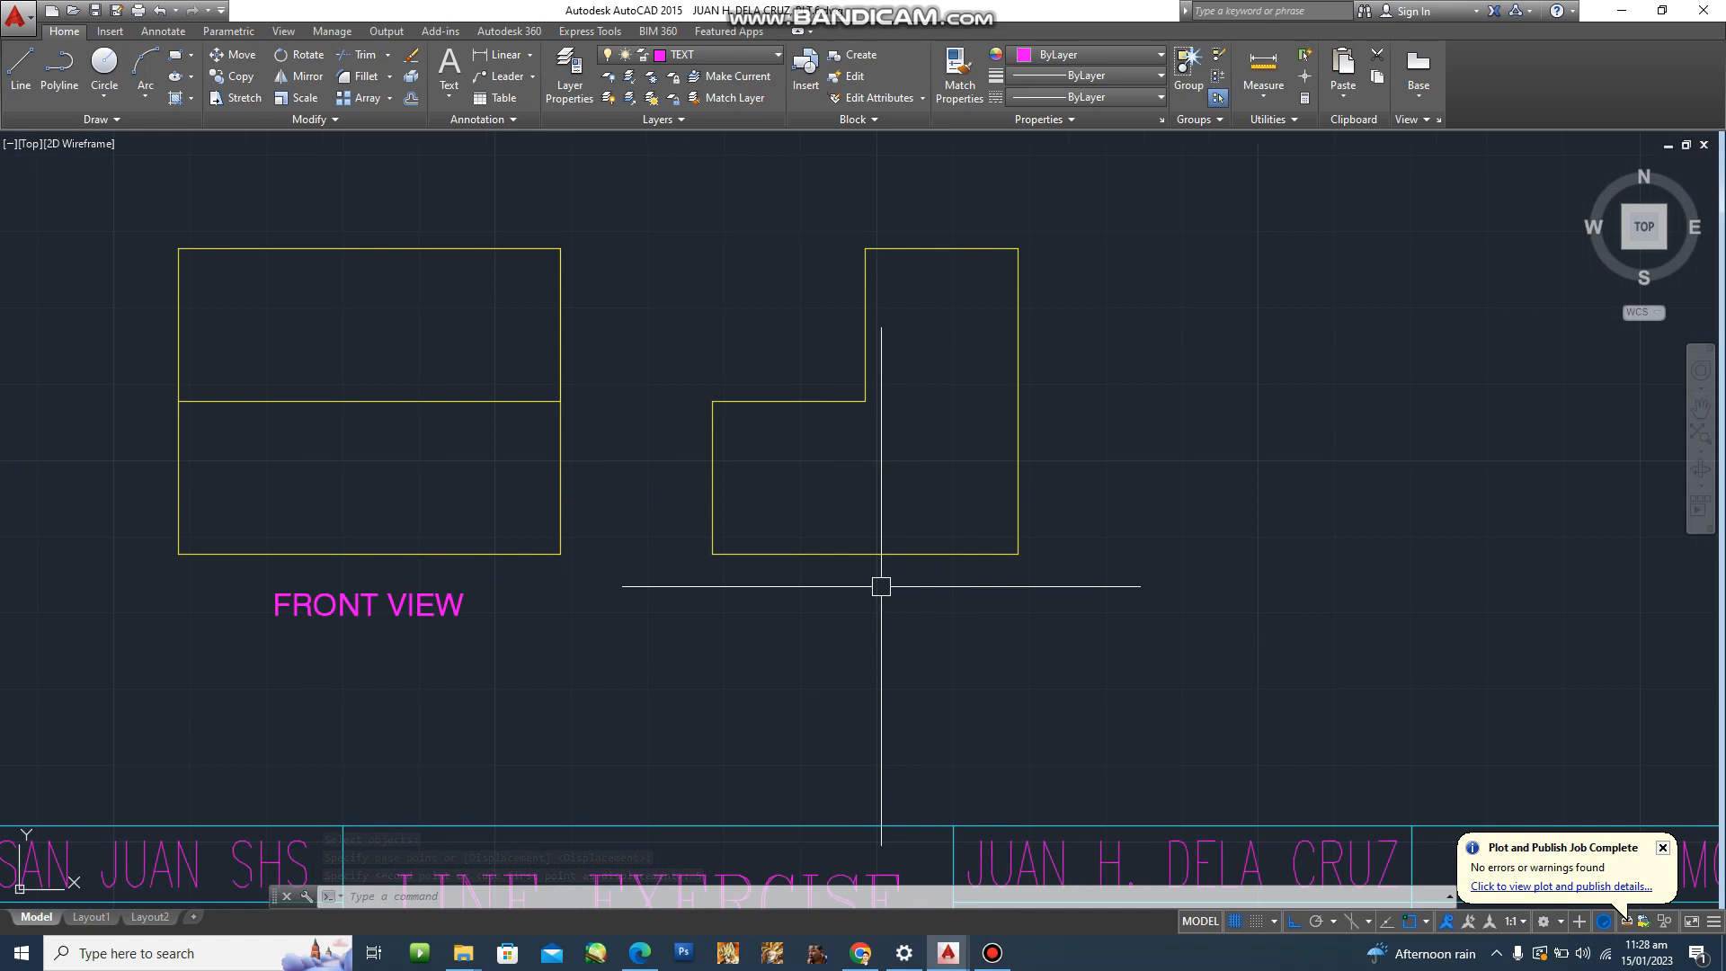
type("T")
key("Return")
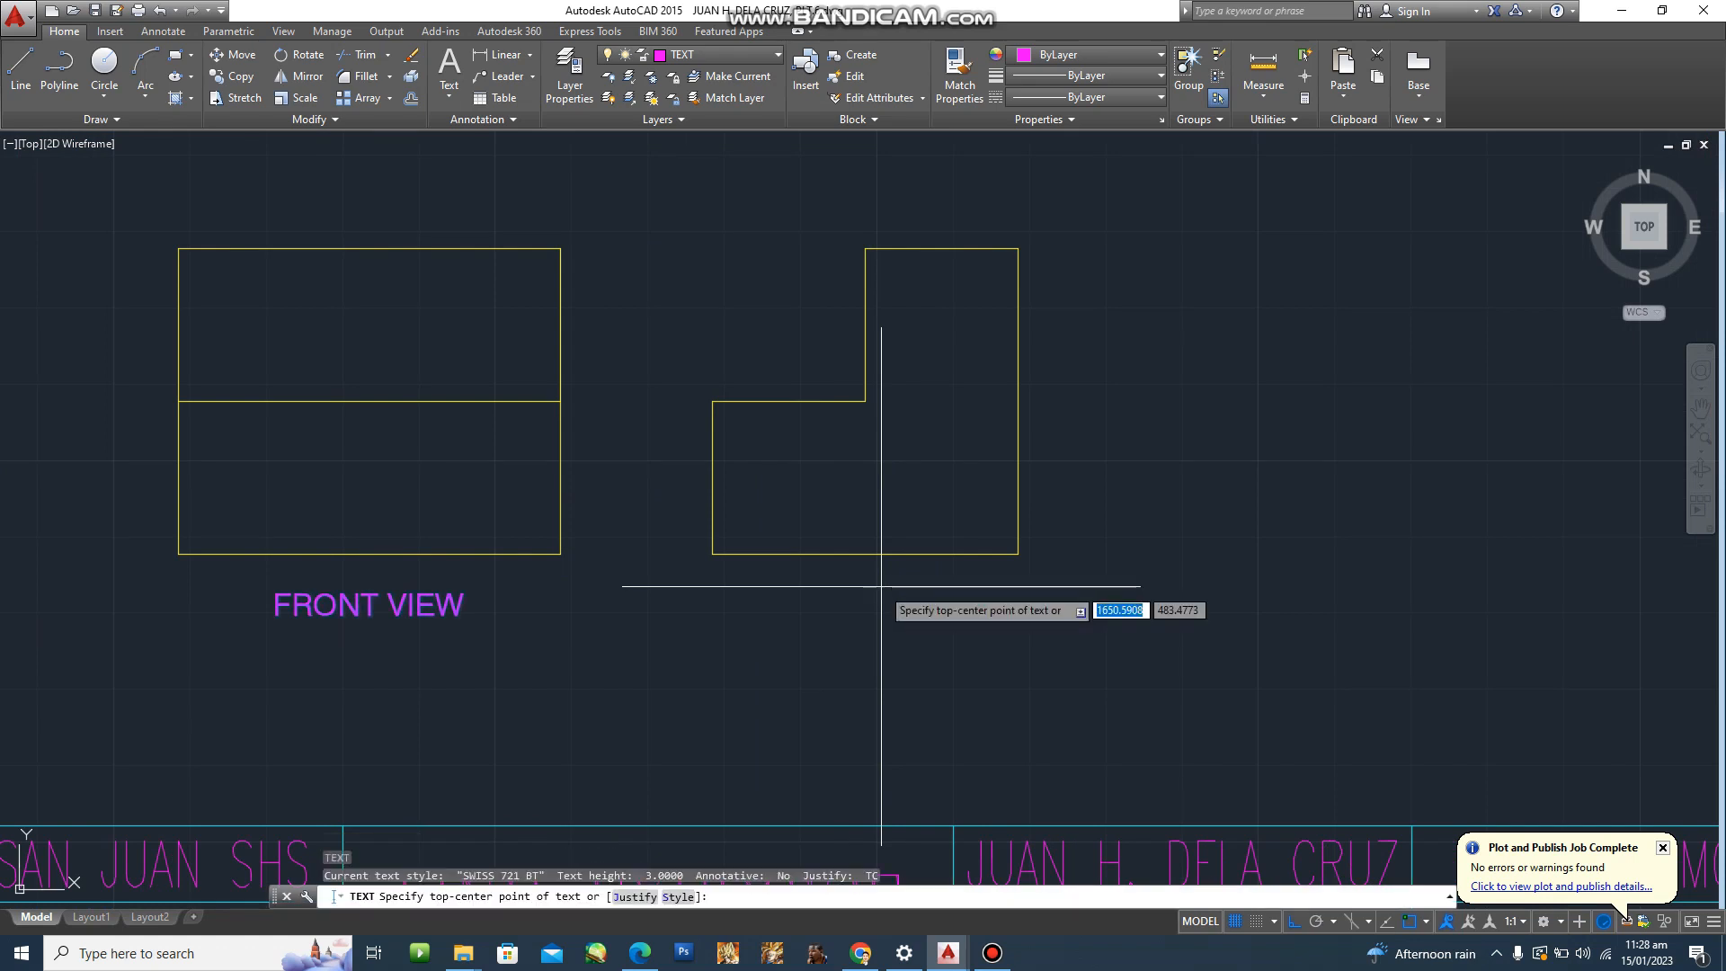
type("J")
key("Return")
type("TC")
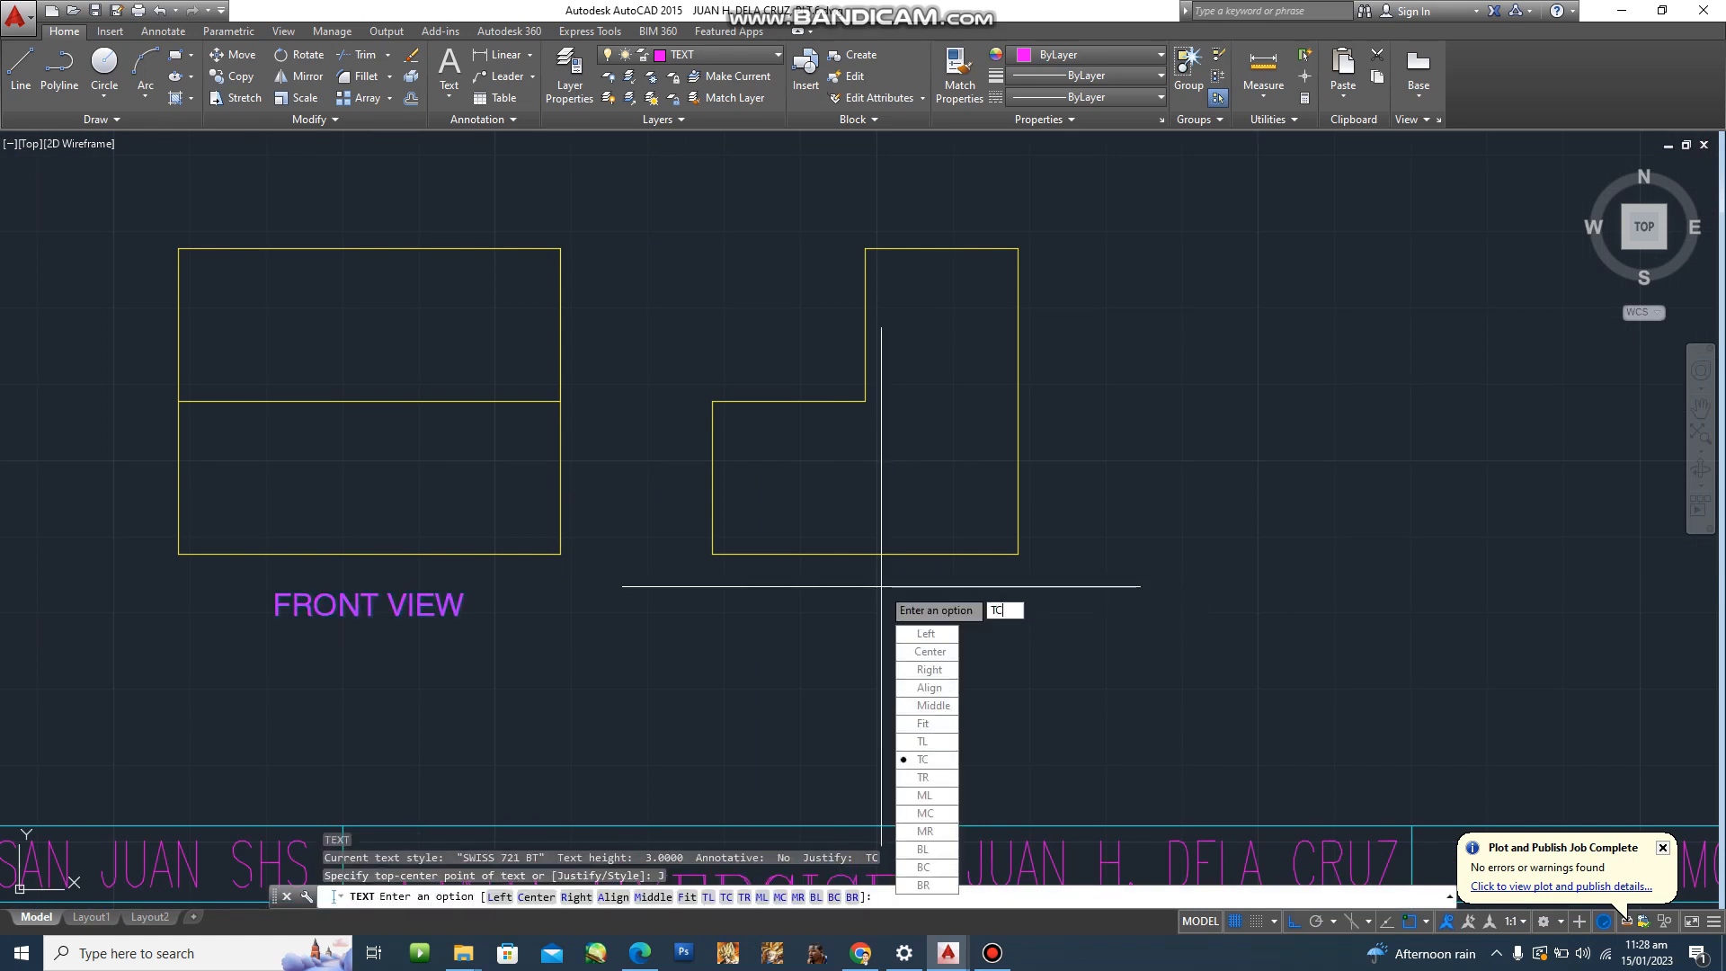
key("Return")
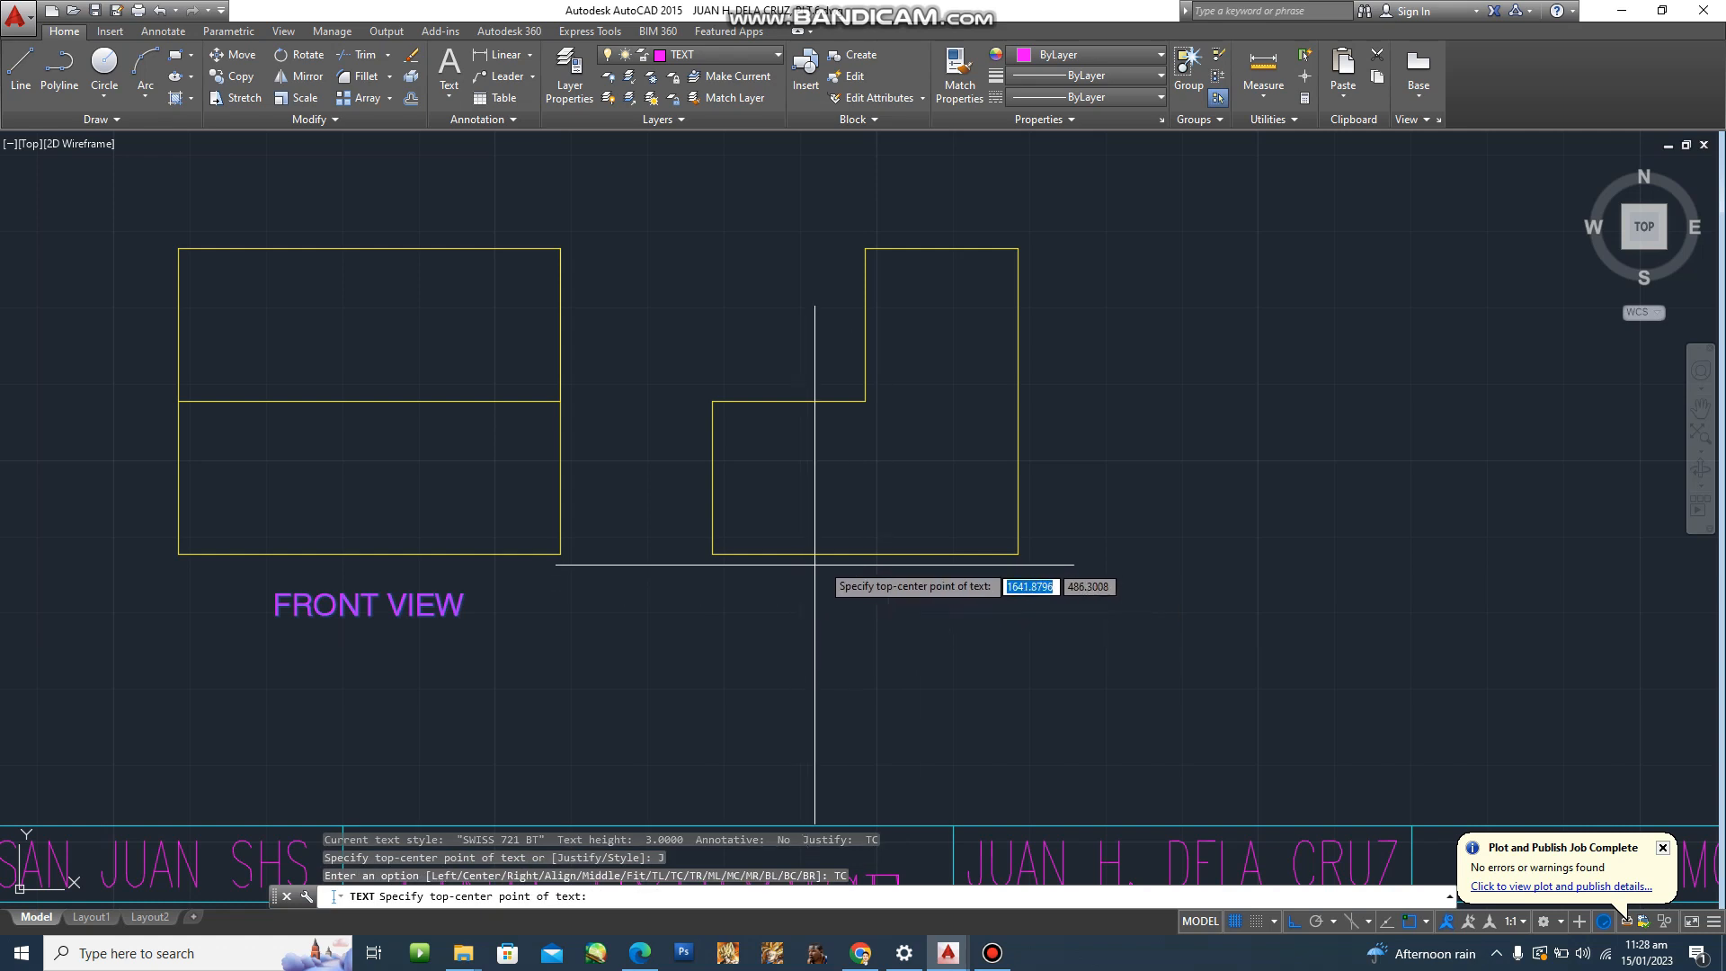
left_click(866, 553)
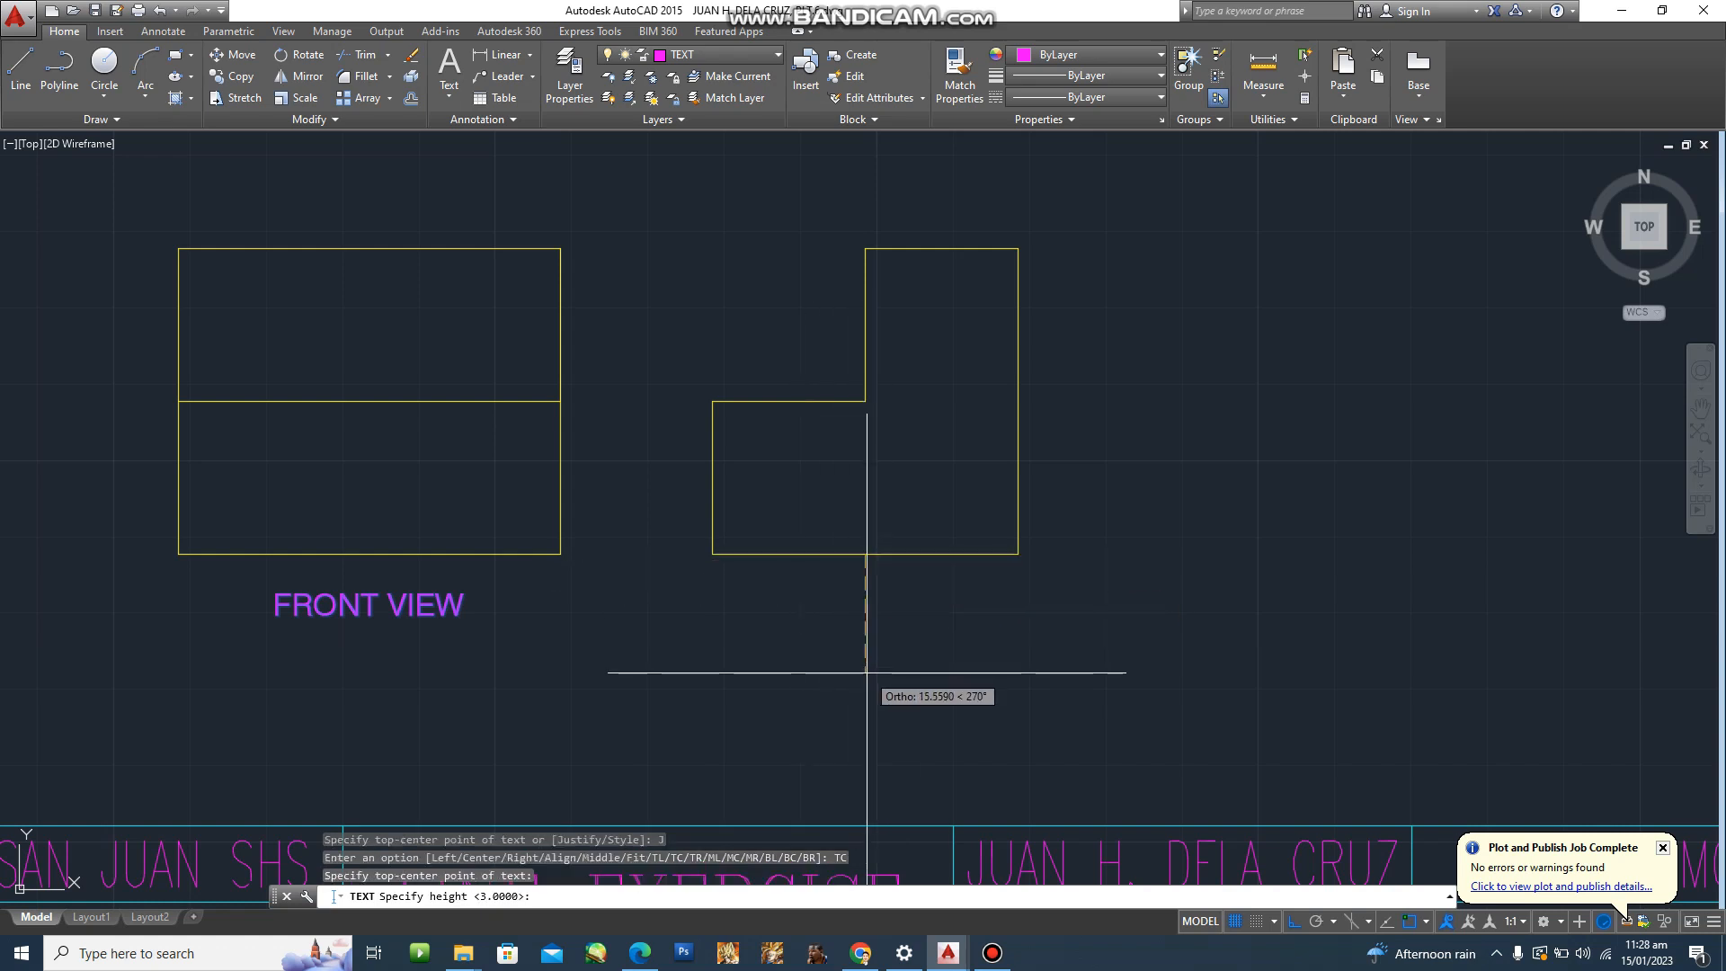
Accept text height 3 and rotation 0, and enter the label SIDE VIEW.
key("Return")
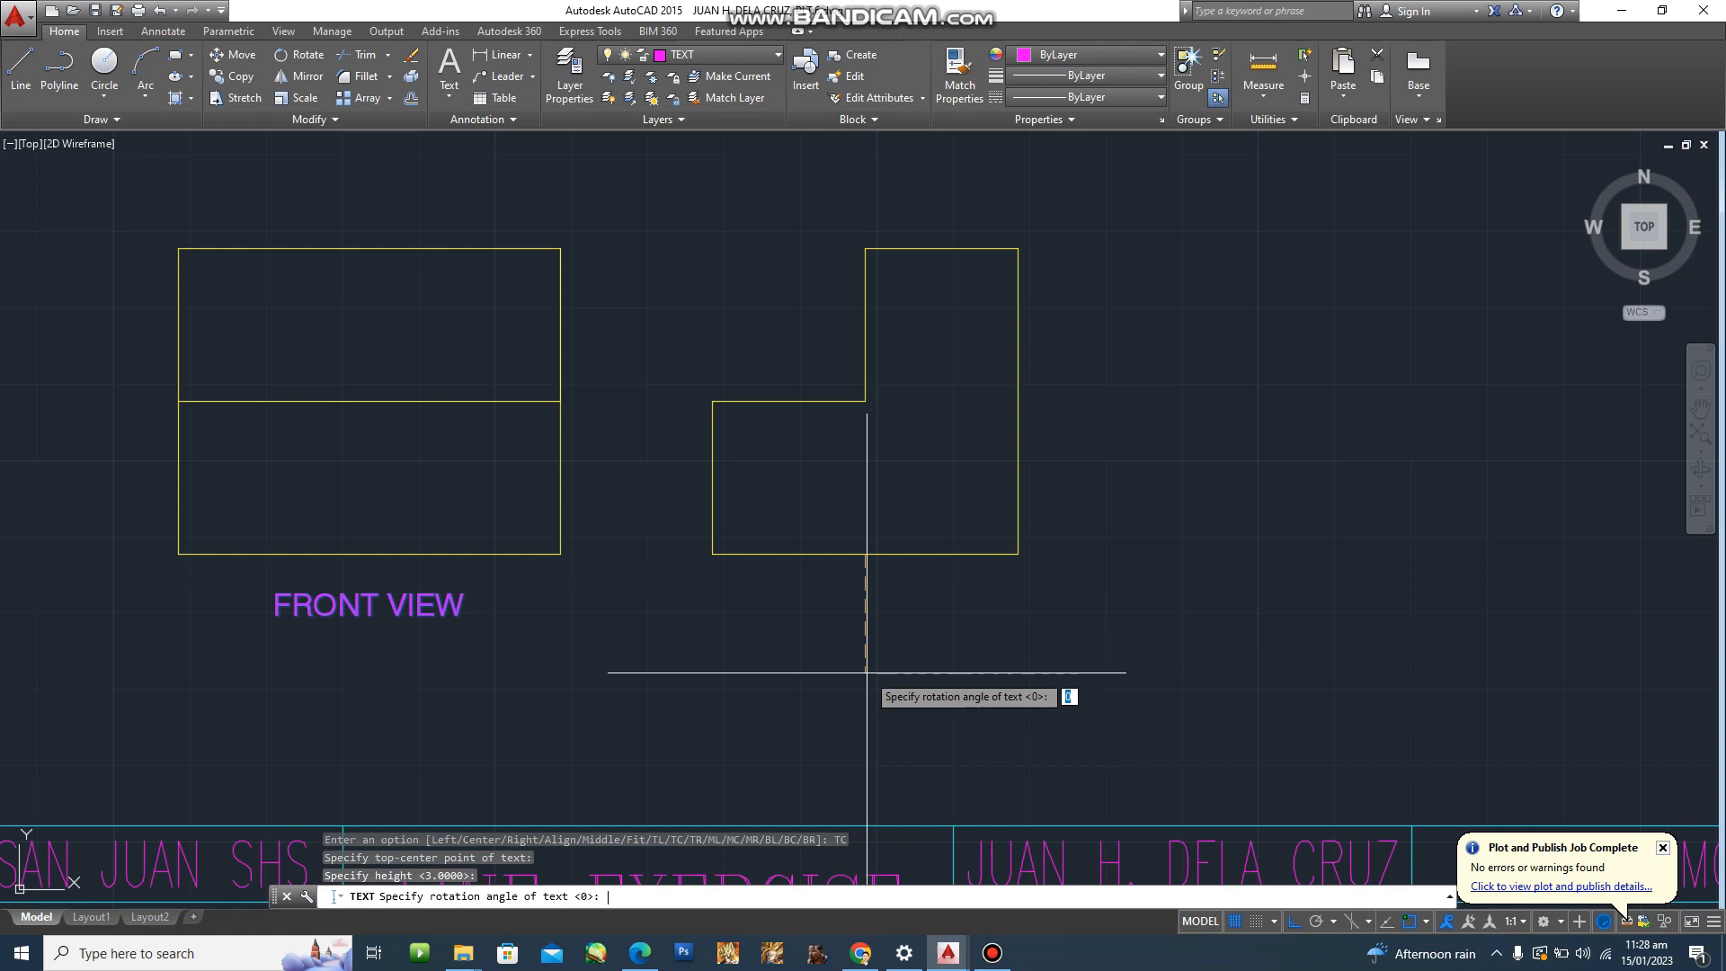
key("Return")
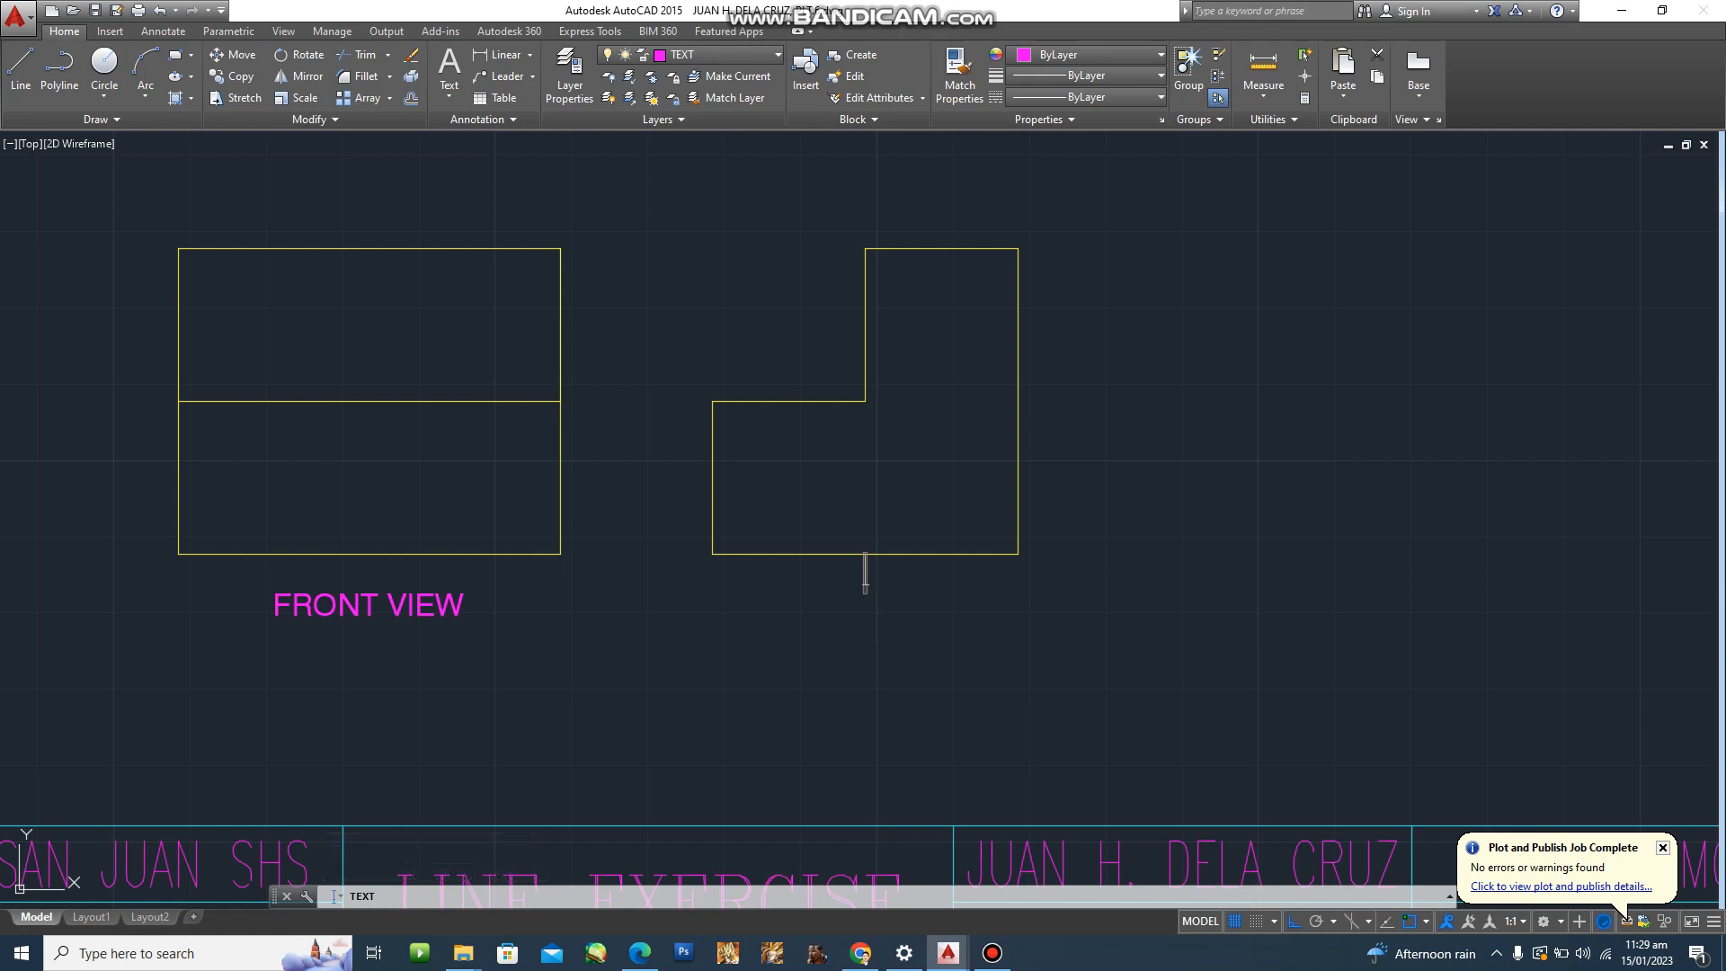
type("IDE VIEW")
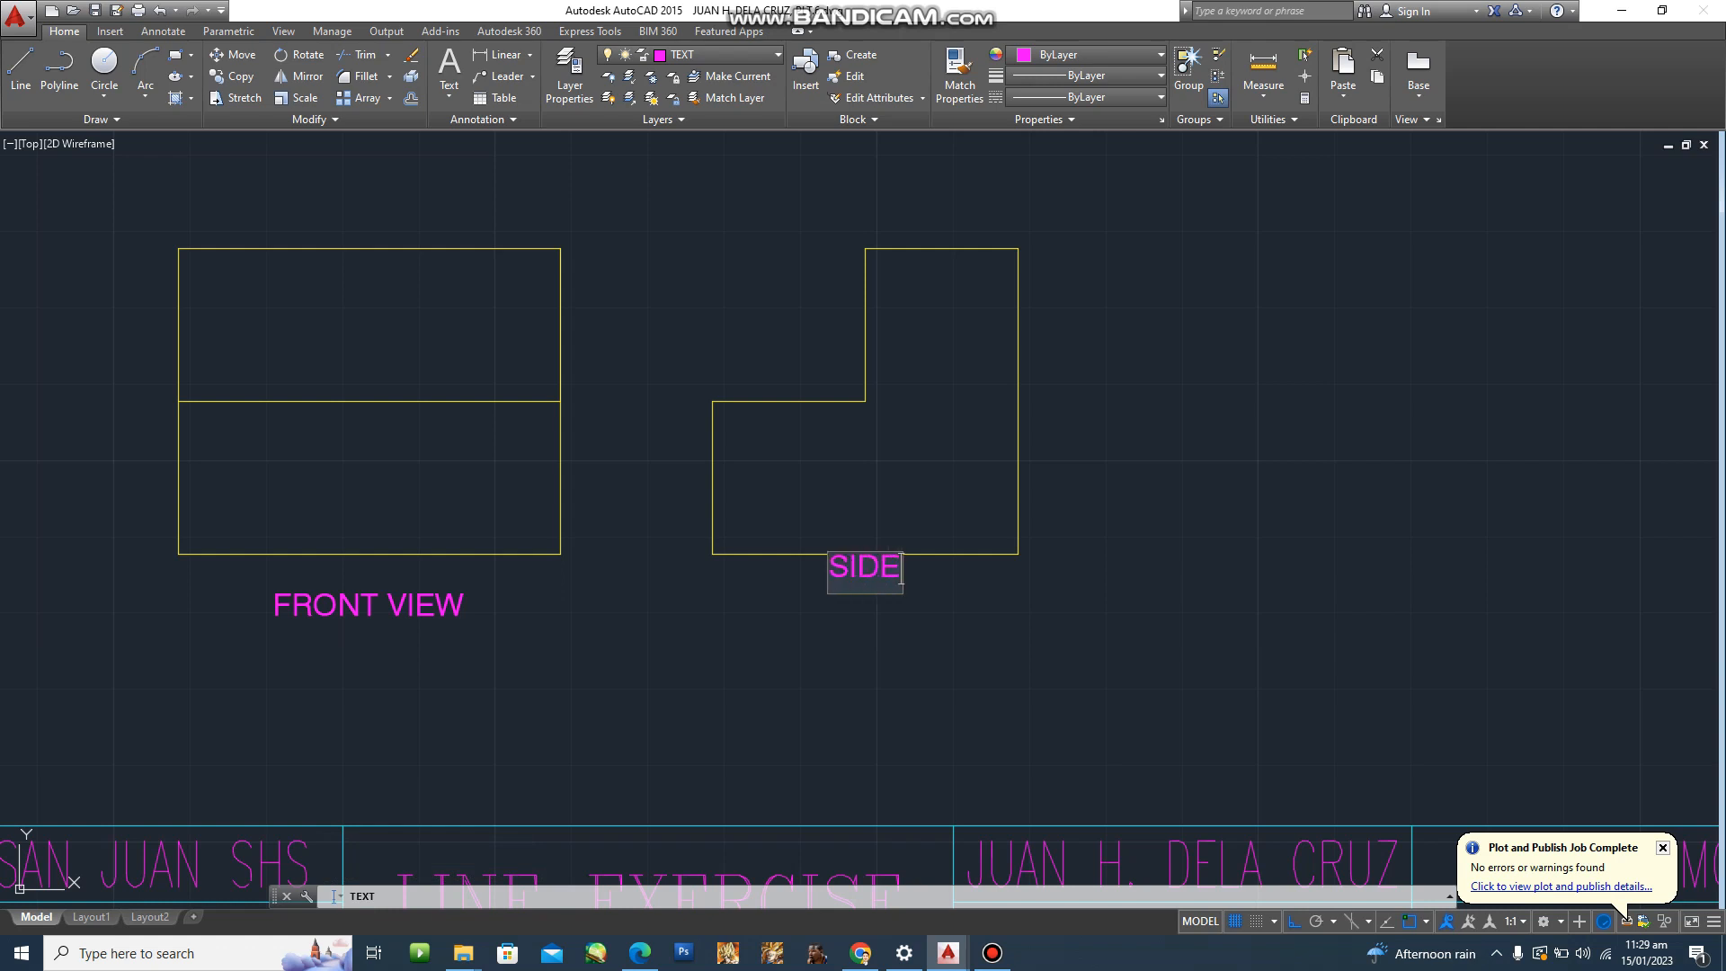
key("Return")
key("Return")
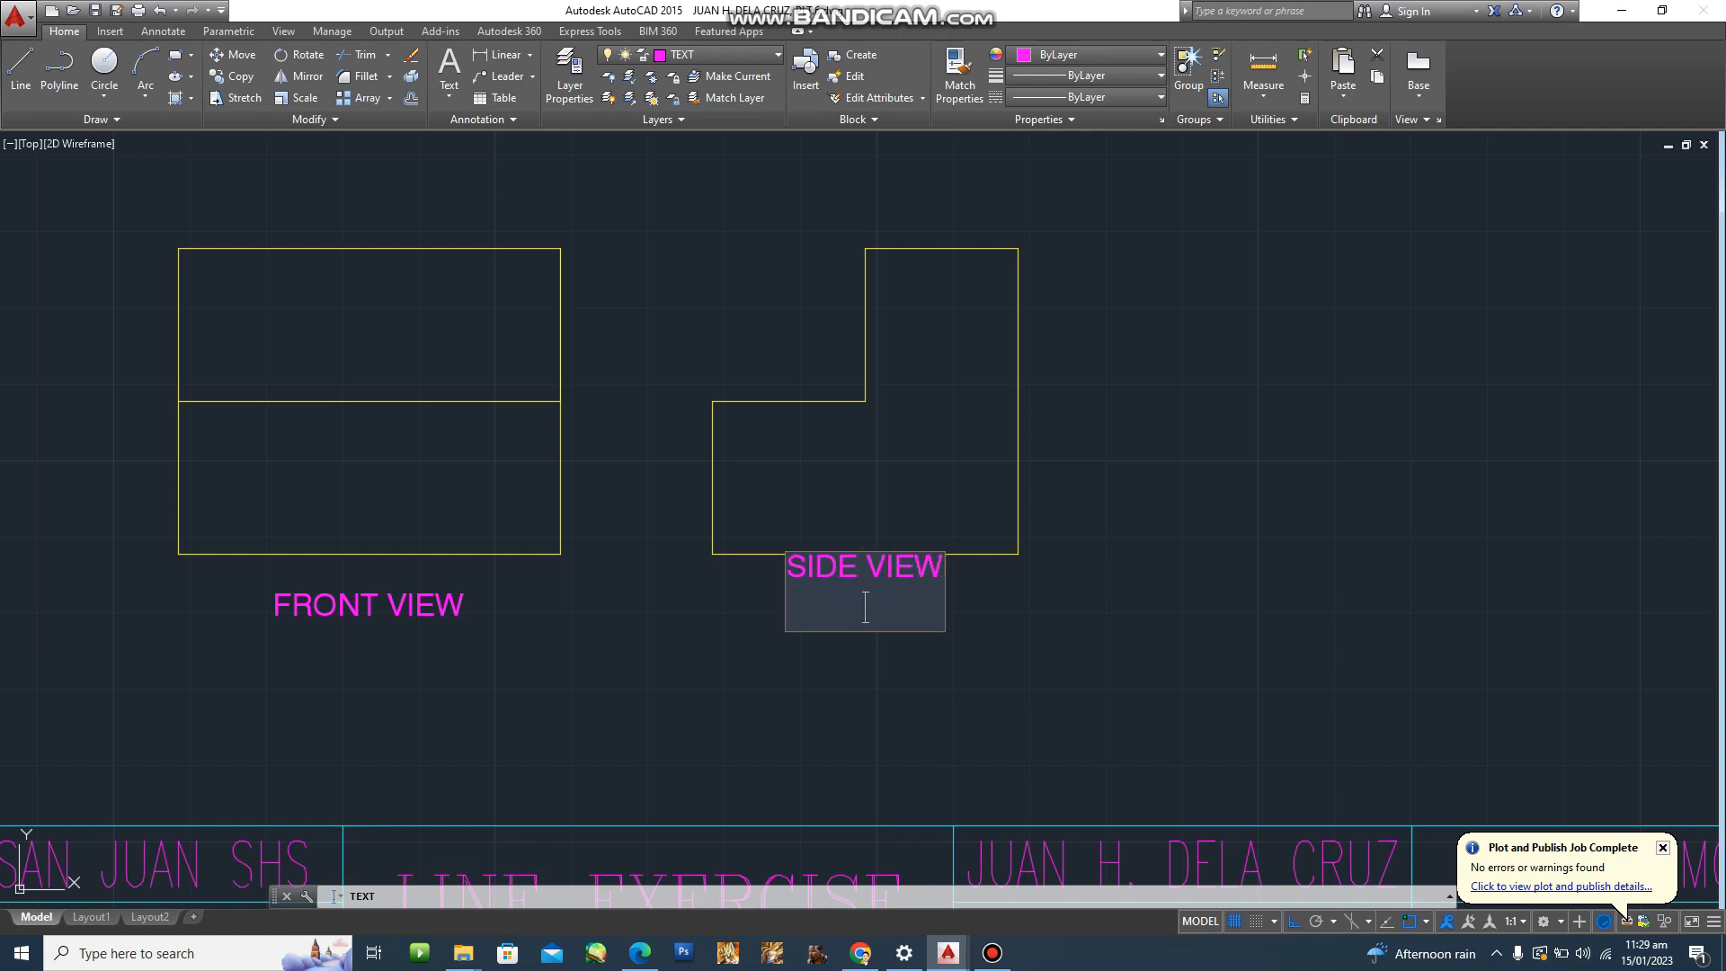
Move the SIDE VIEW label 5 units straight down from the midpoint of the side view's lower edge.
type("M")
key("Return")
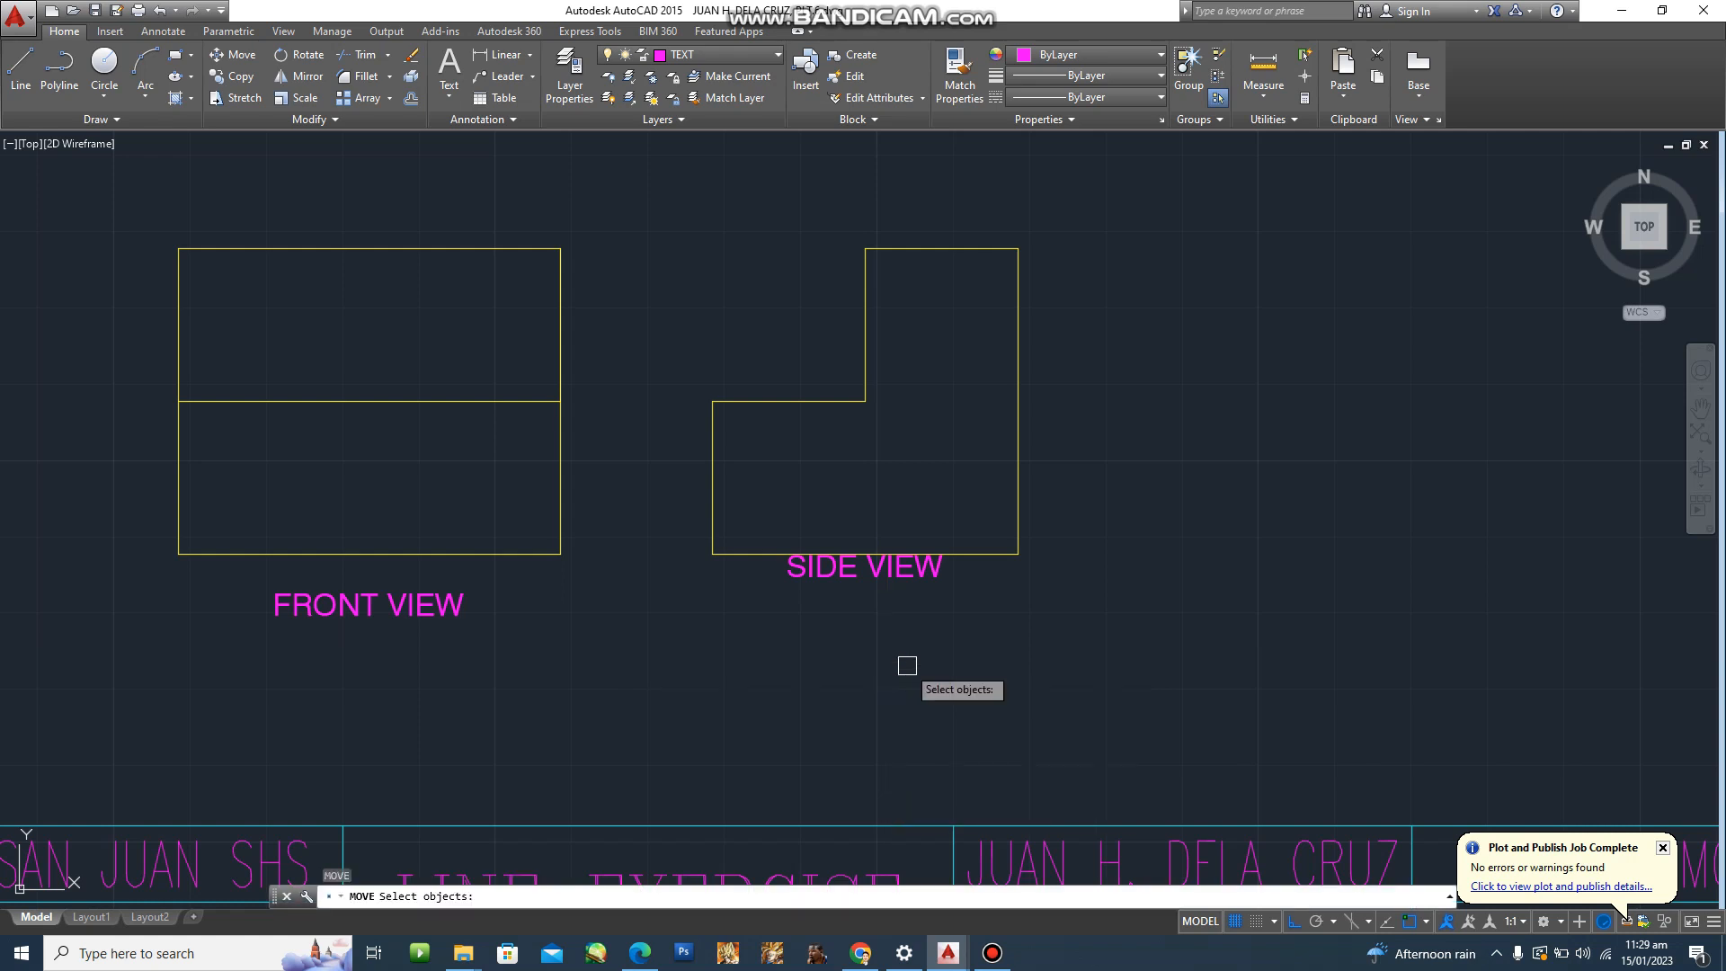
left_click(836, 572)
key("Return")
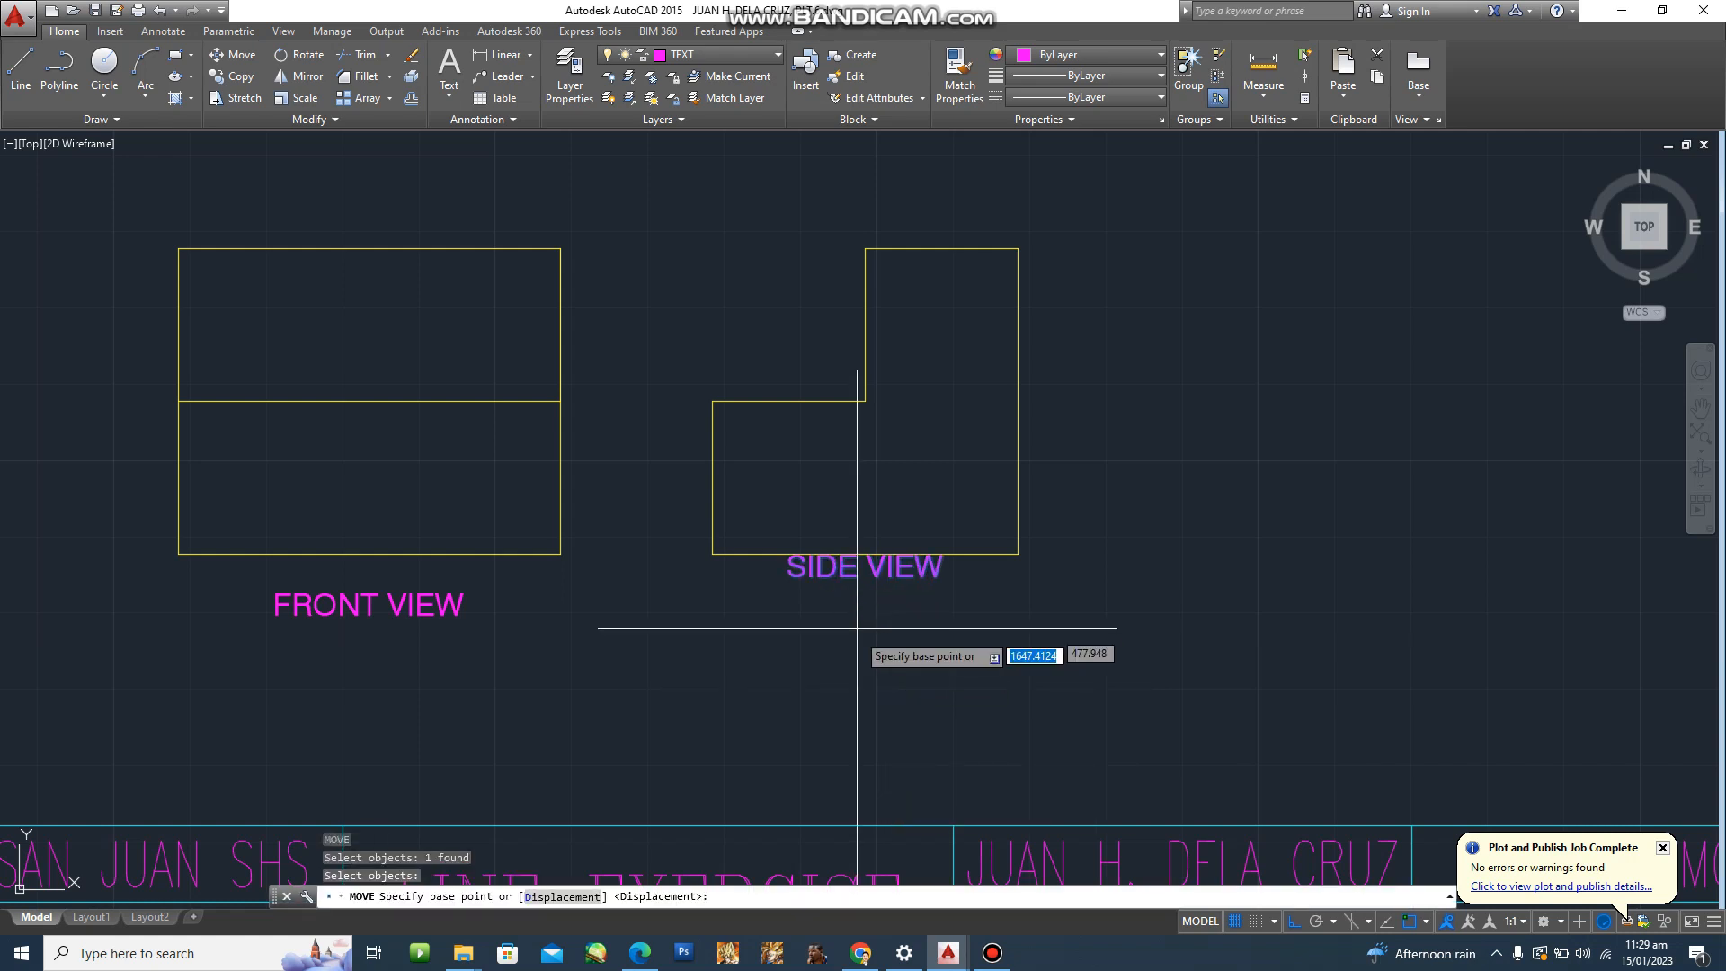
left_click(865, 554)
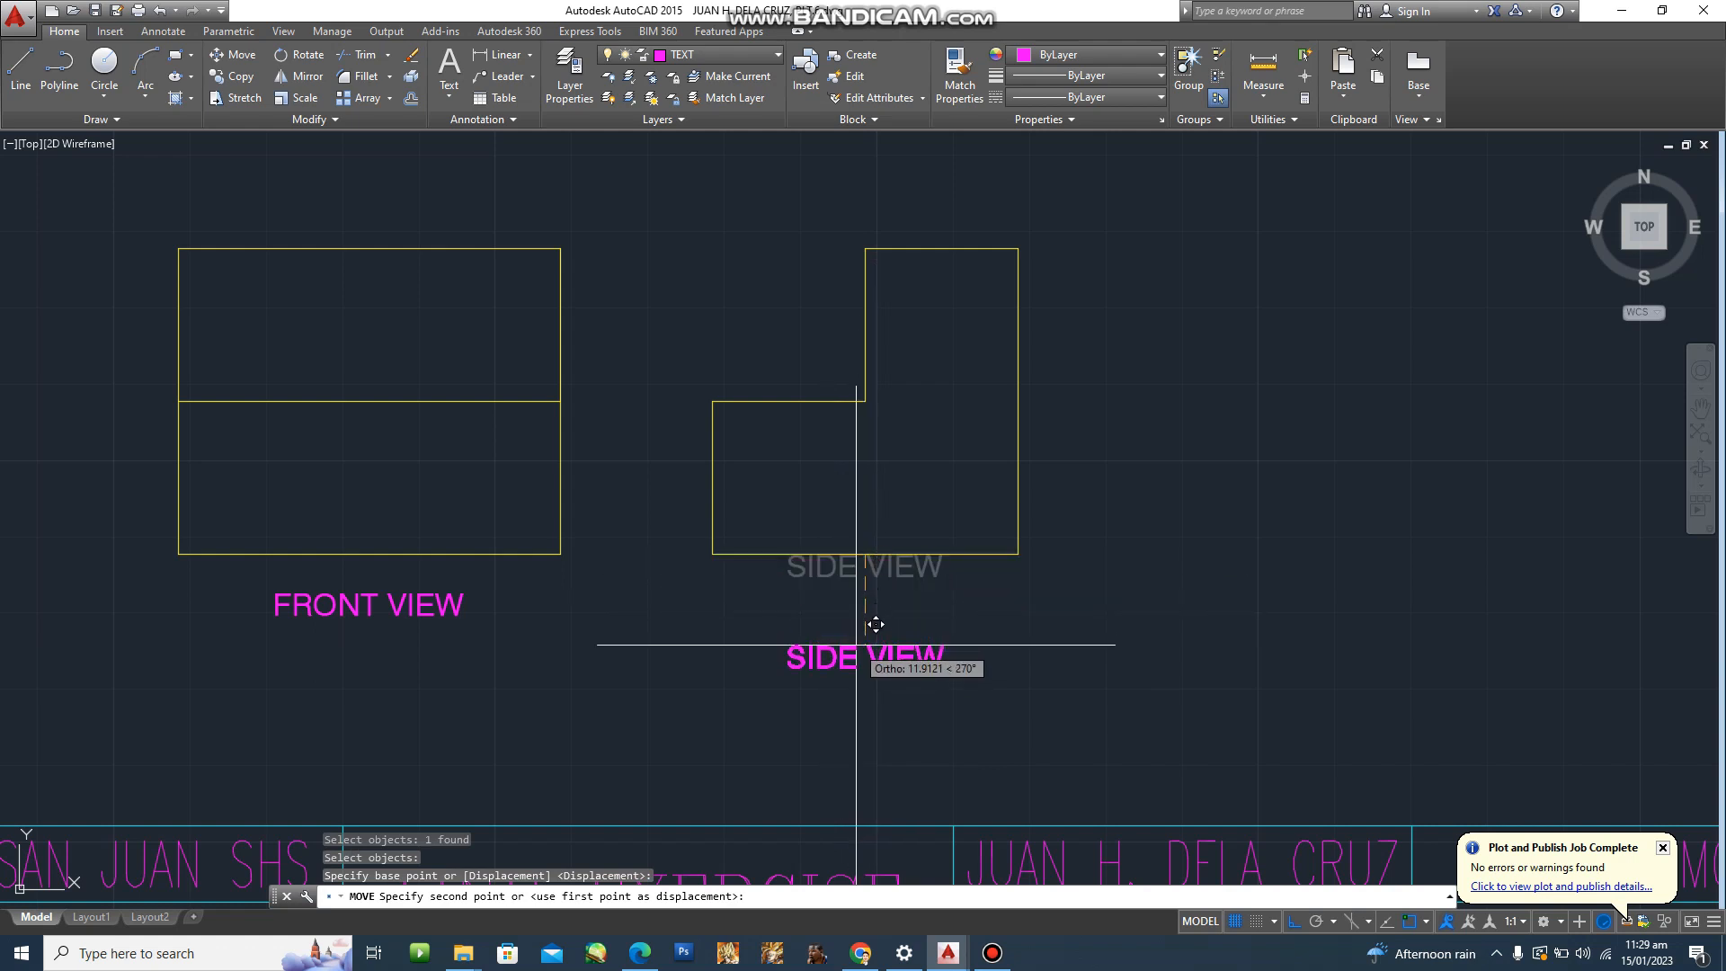
type("5")
key("Return")
Review the arrow size, text height and line settings of the ISO-25 dimension style.
scroll(953, 724, "down", 5)
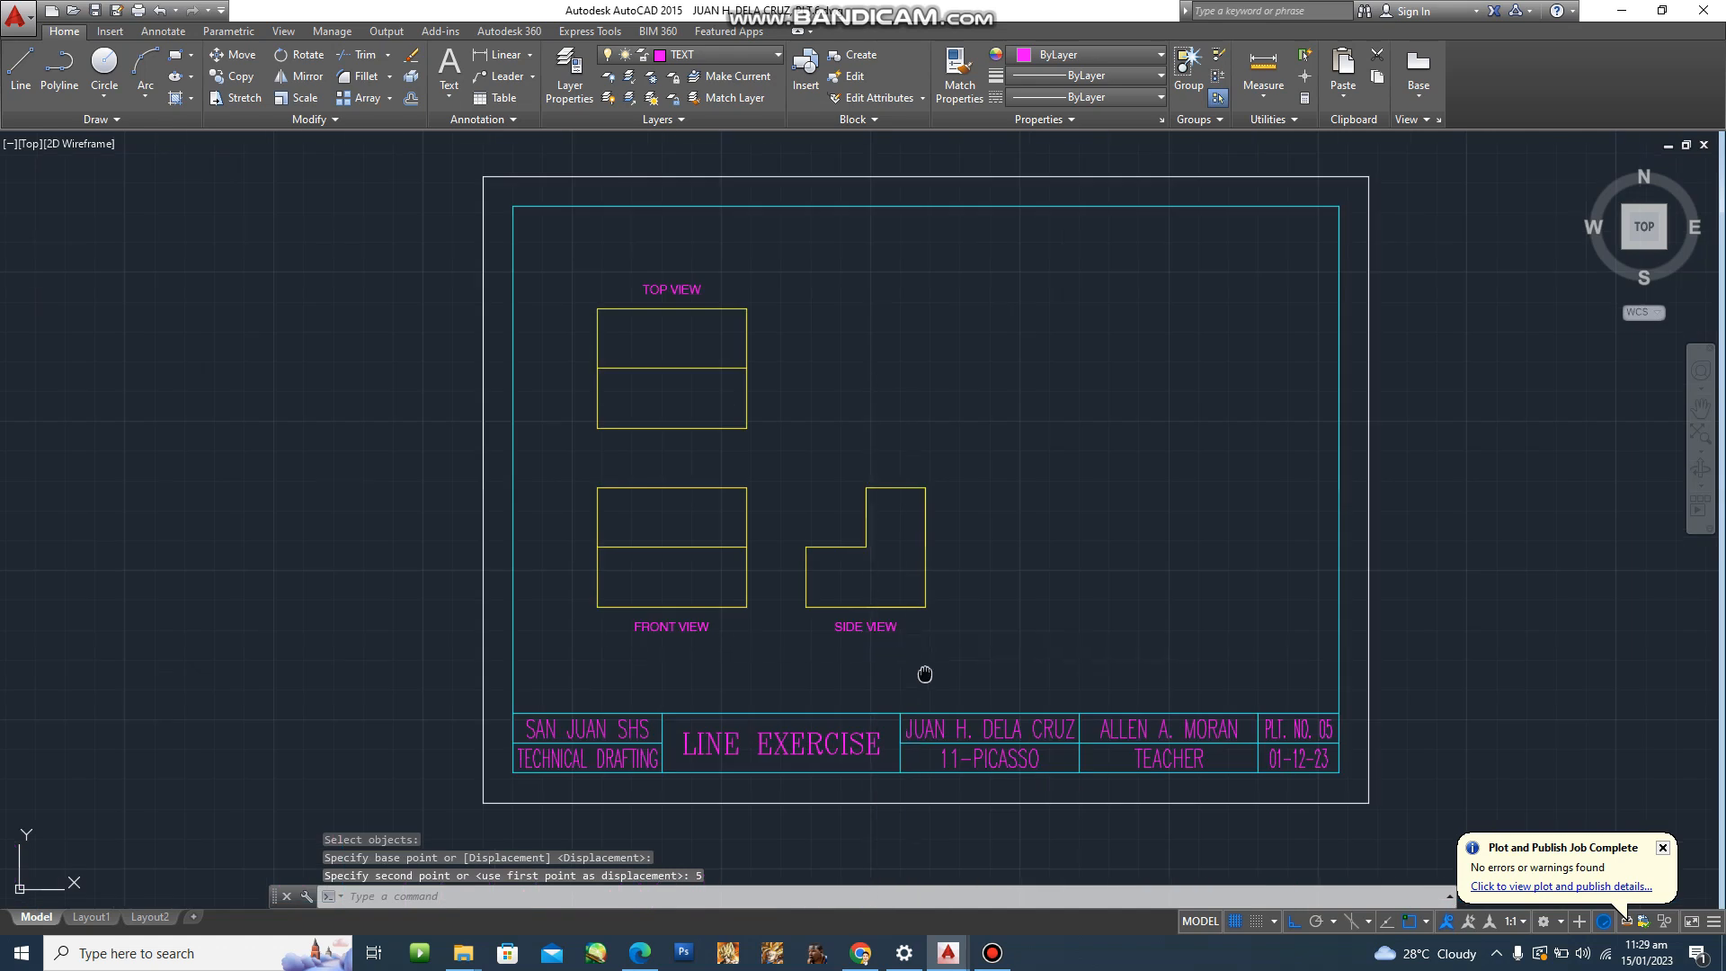
middle_click_drag(821, 702, 893, 693)
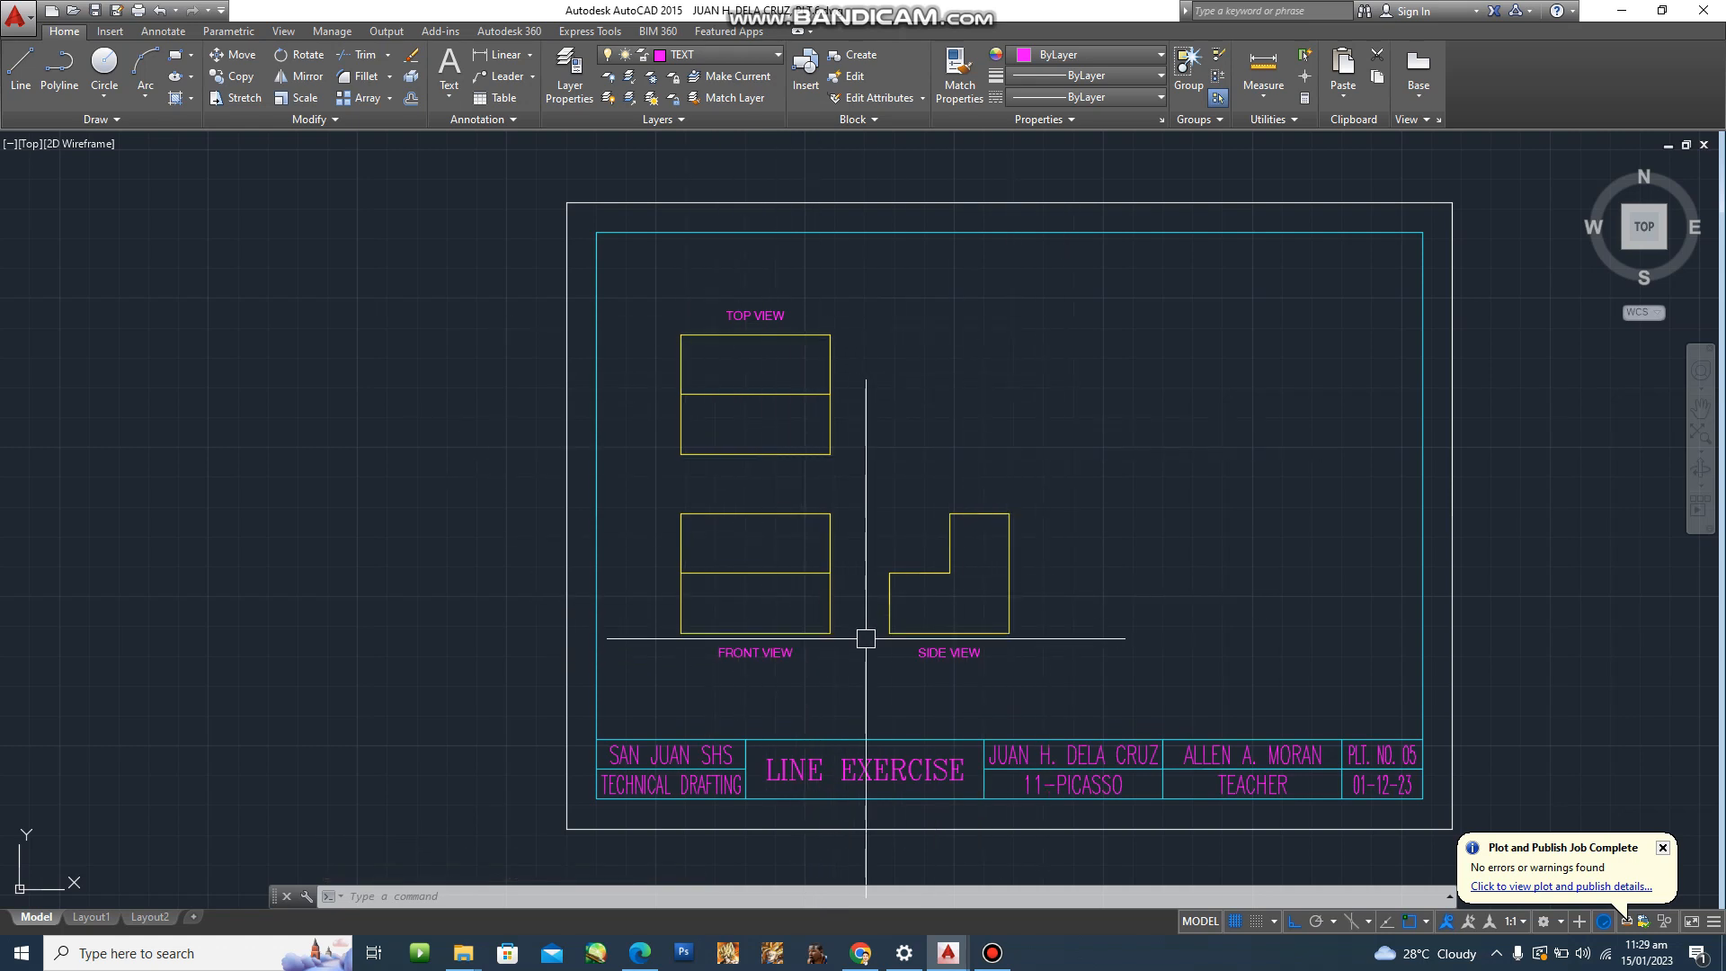
scroll(868, 631, "up", 2)
middle_click_drag(880, 638, 813, 681)
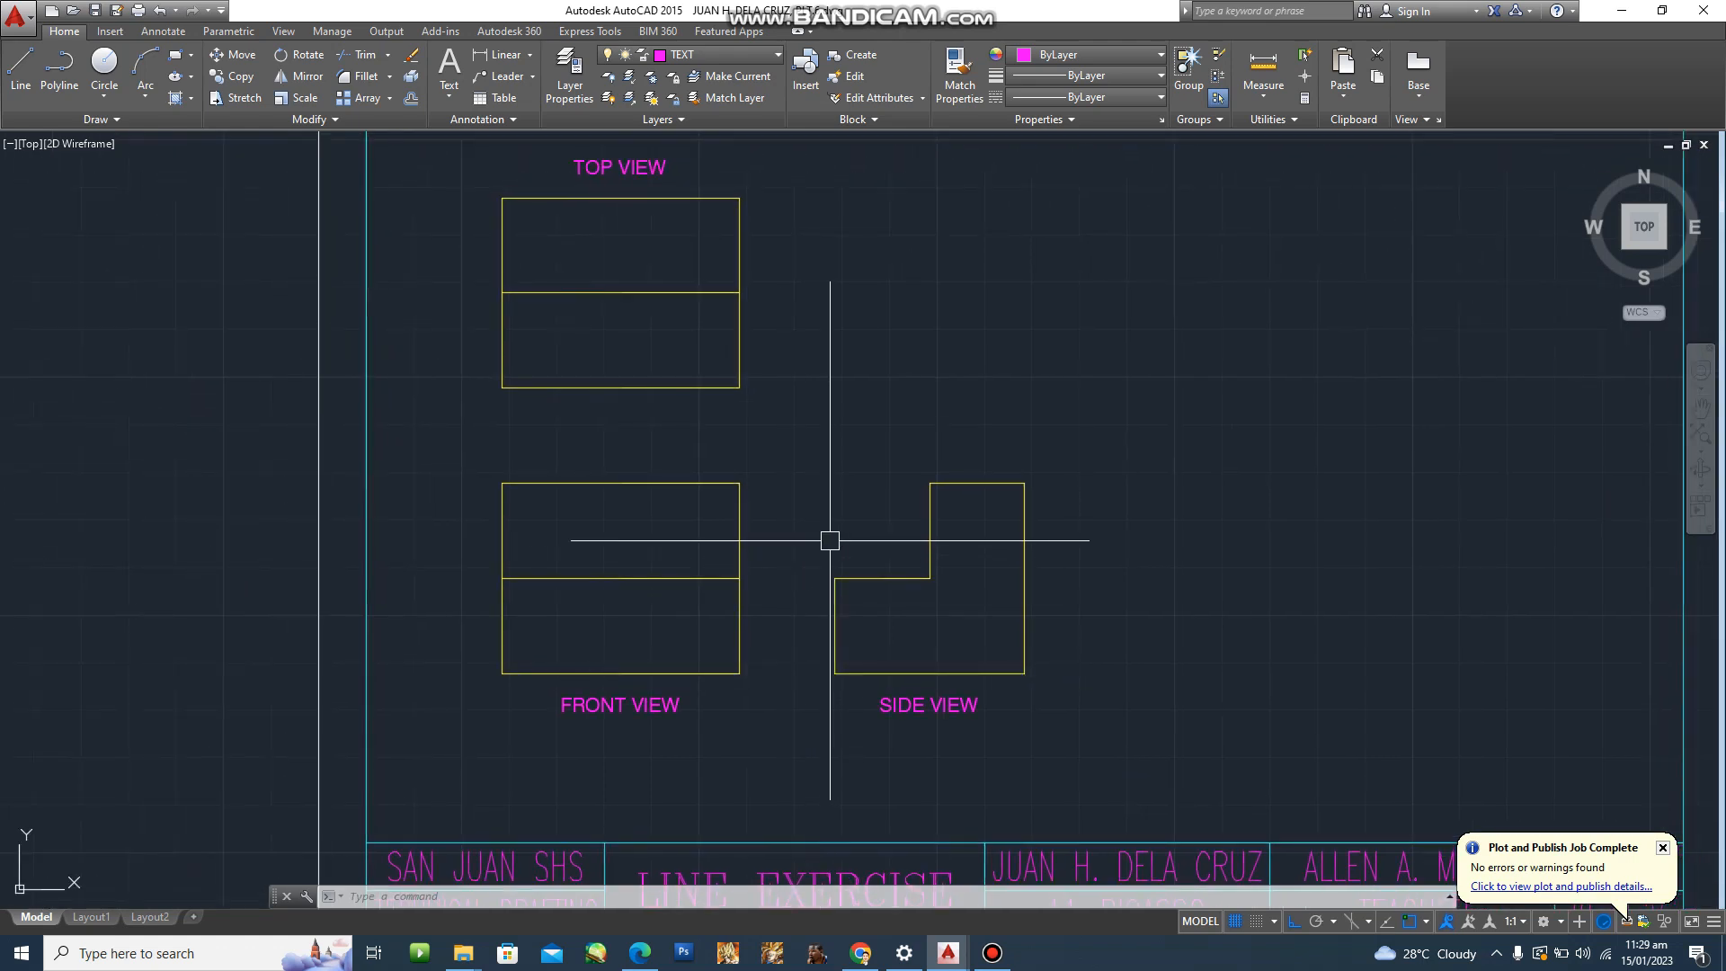
middle_click_drag(780, 575, 805, 626)
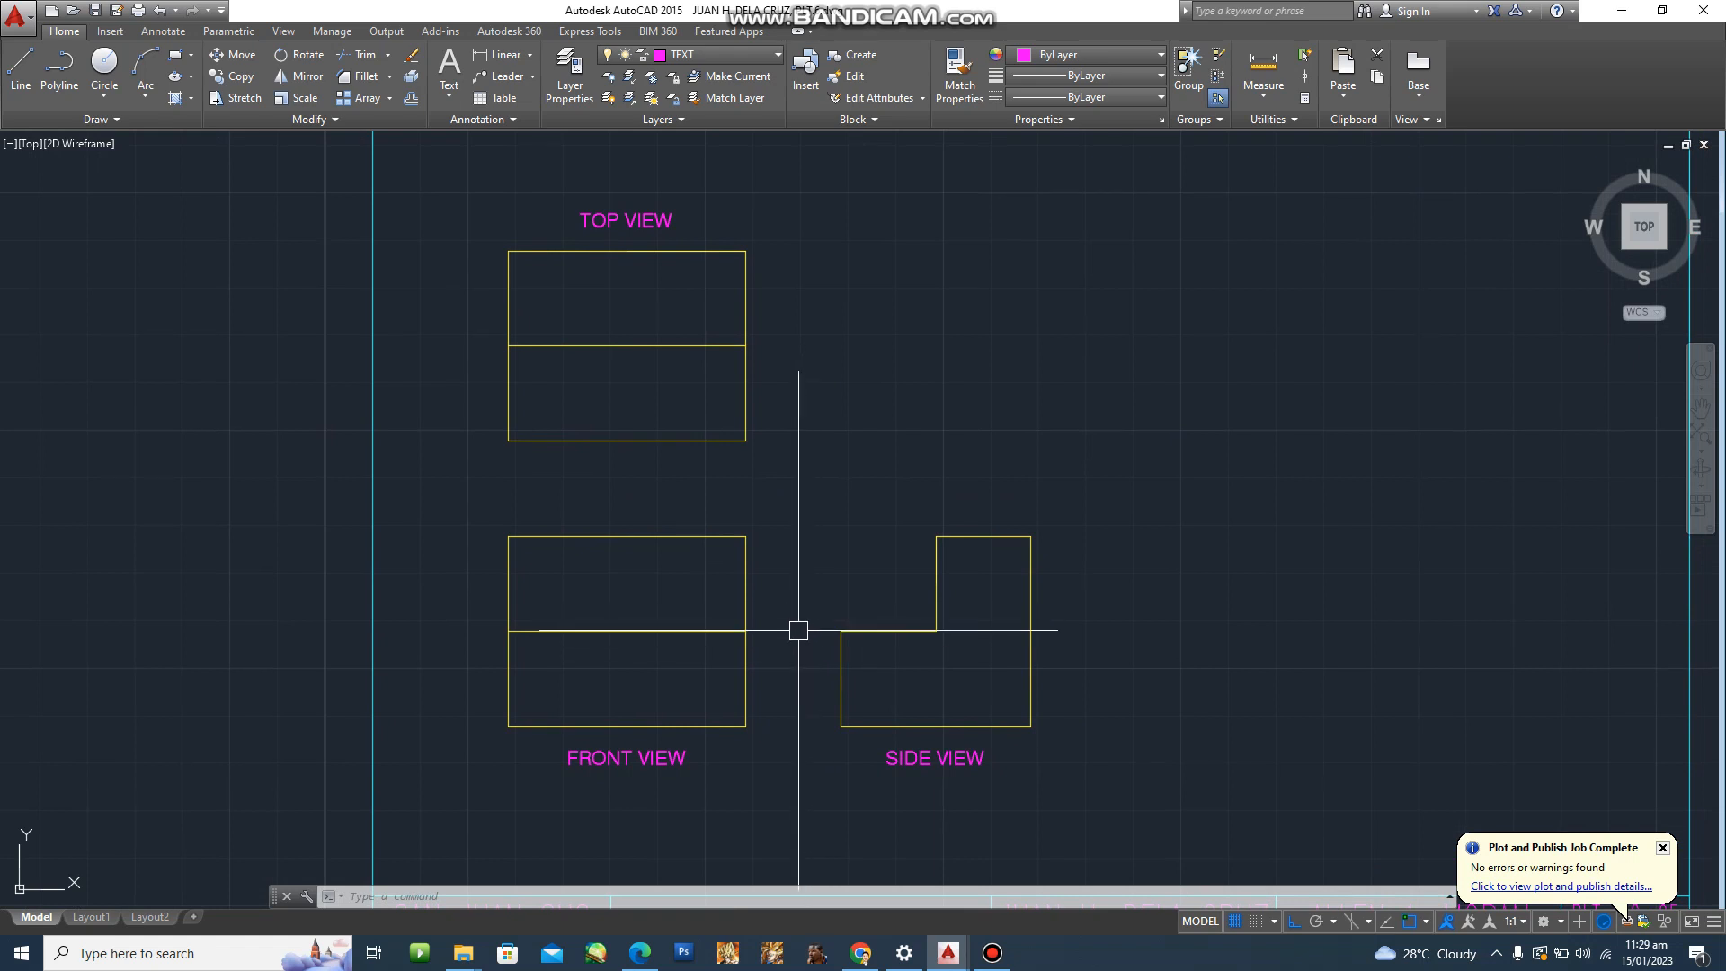
key("Return")
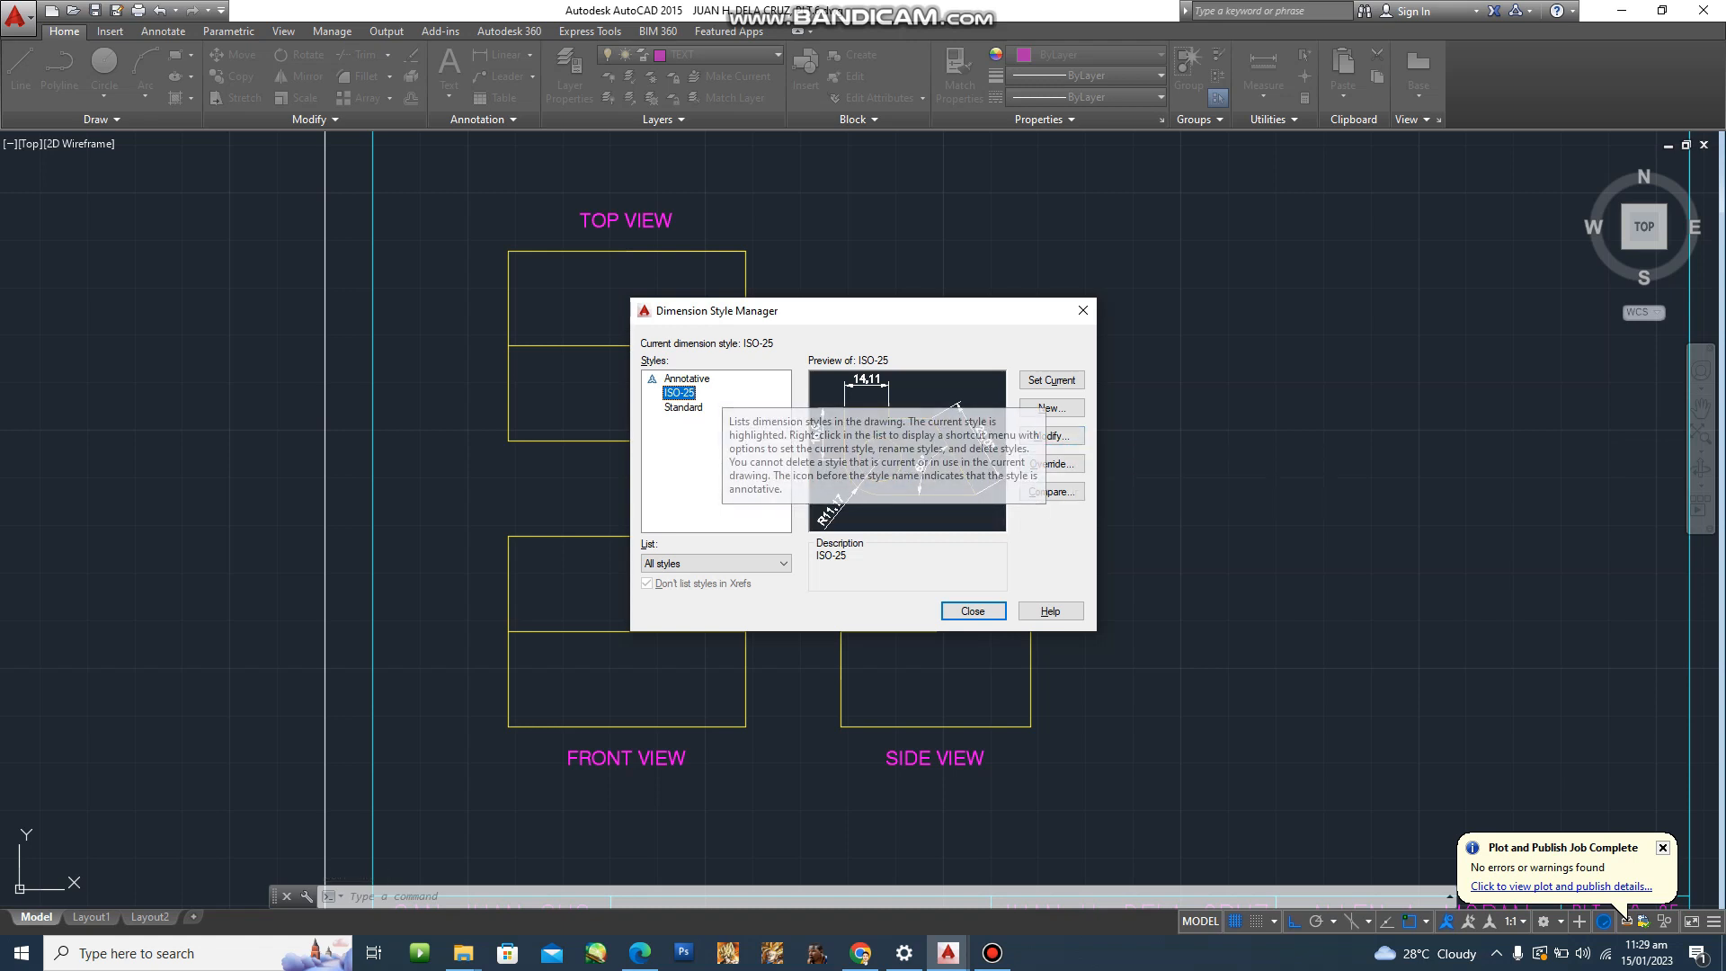
left_click(1050, 435)
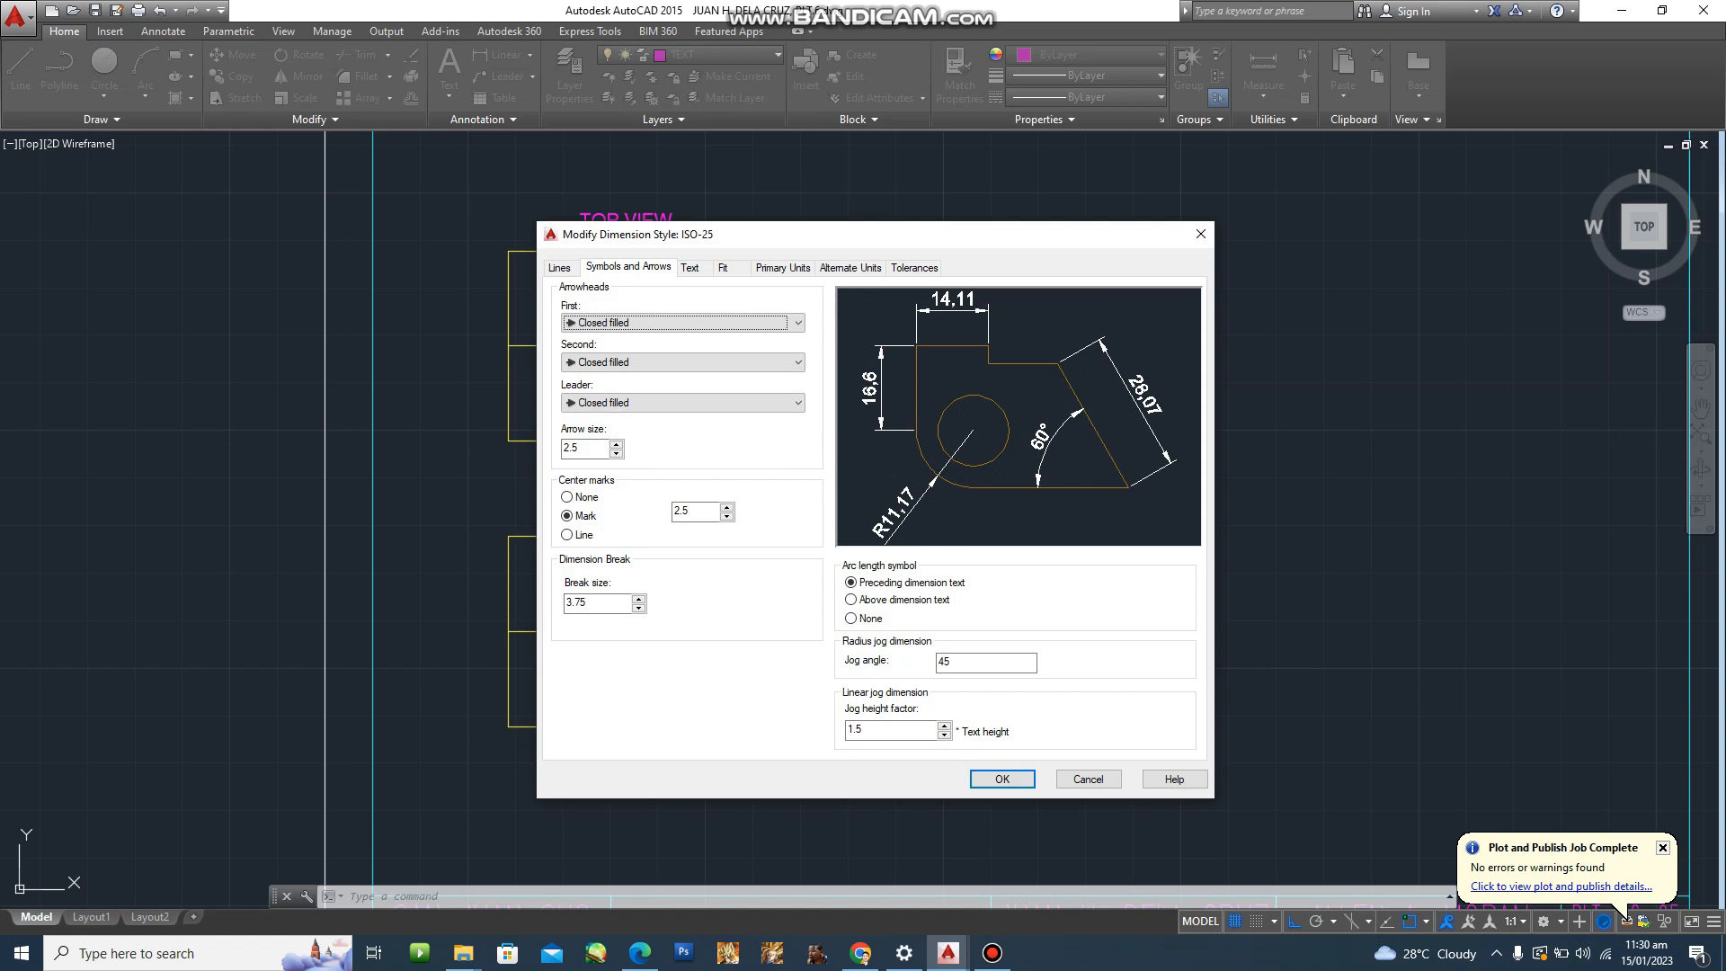
left_click(593, 449)
left_click(690, 267)
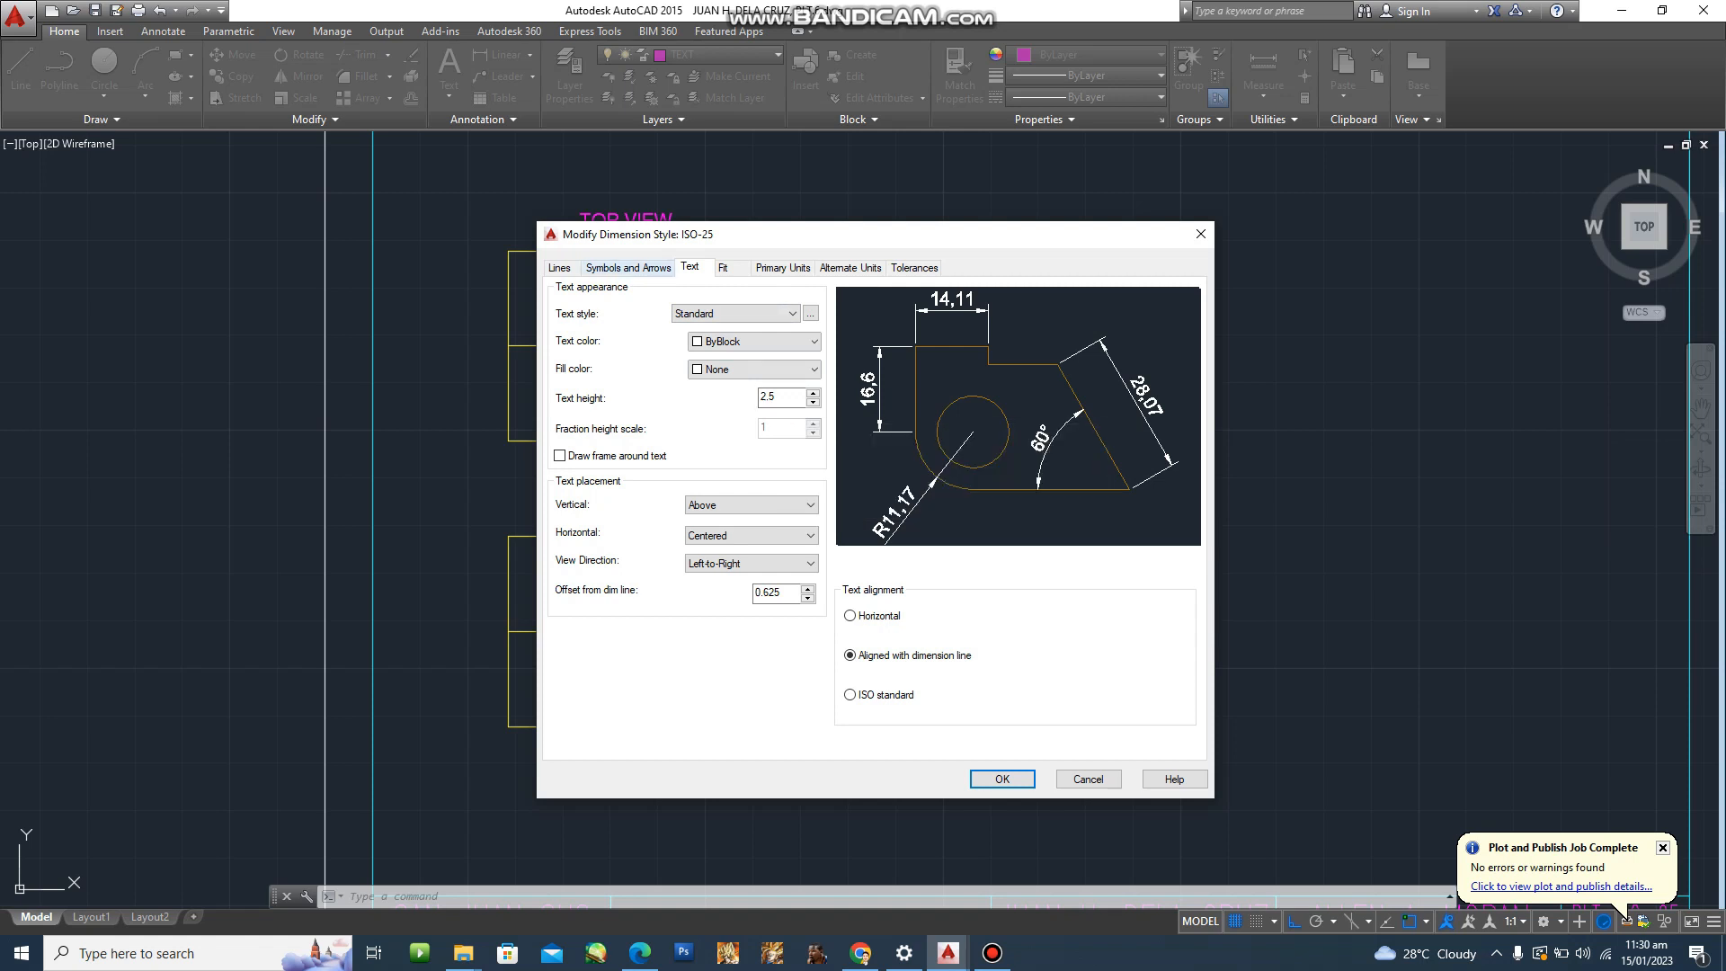
left_click(560, 268)
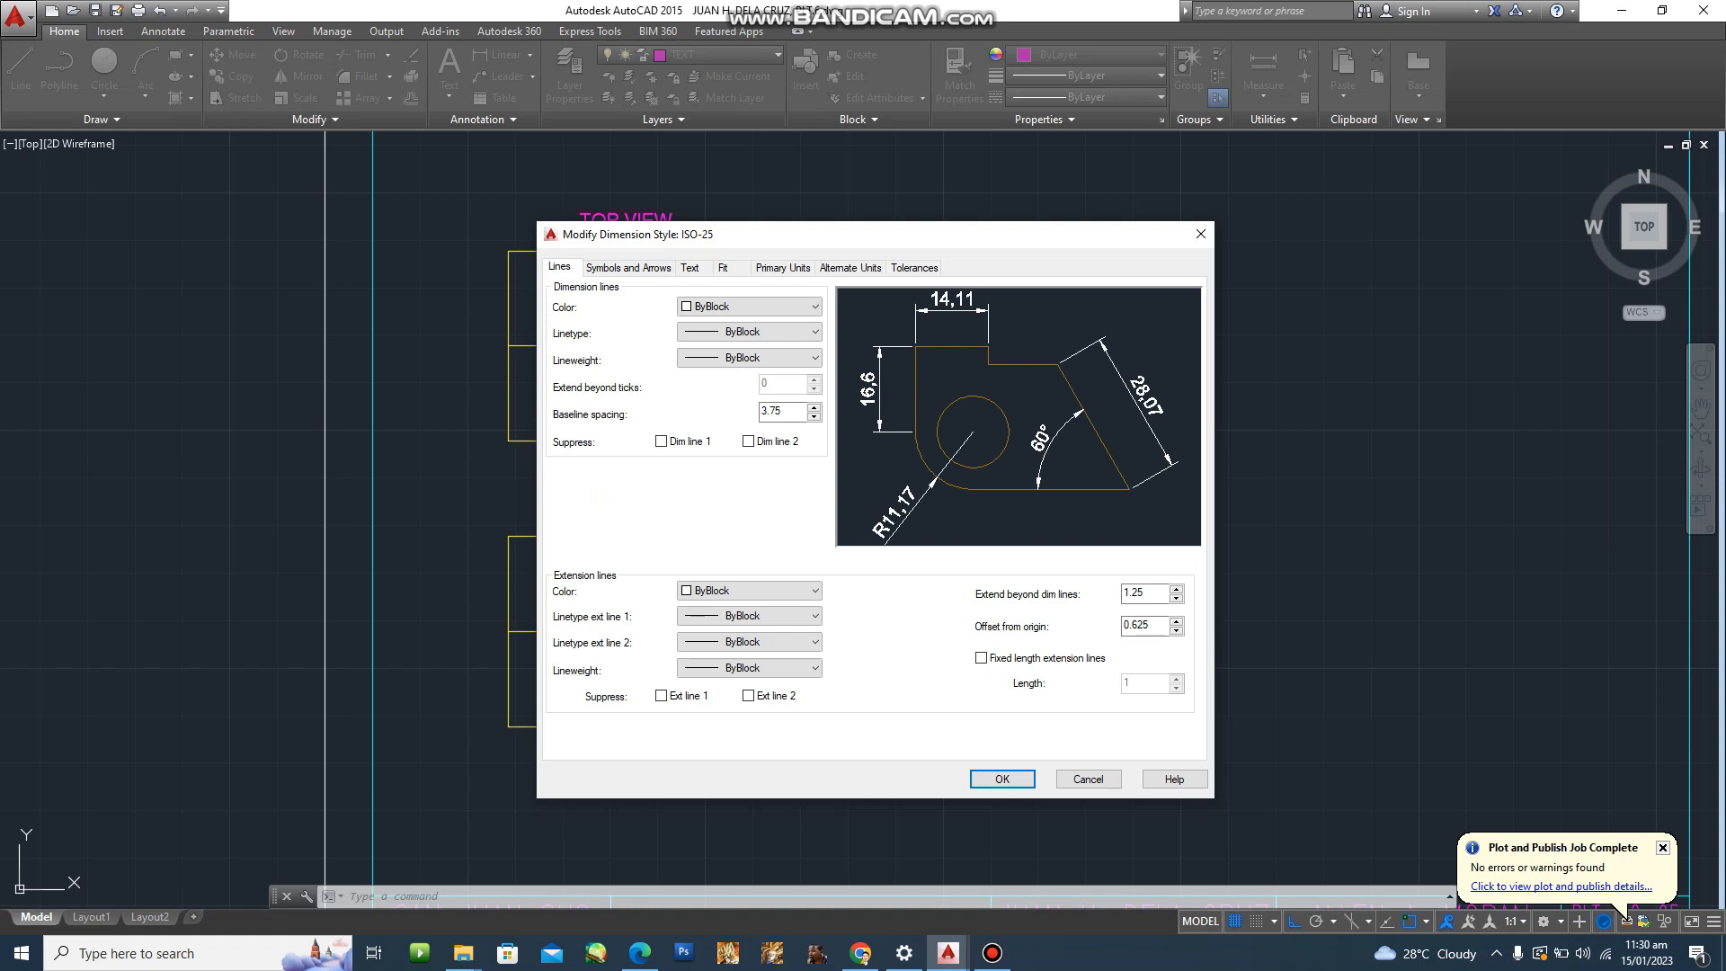
key("Return")
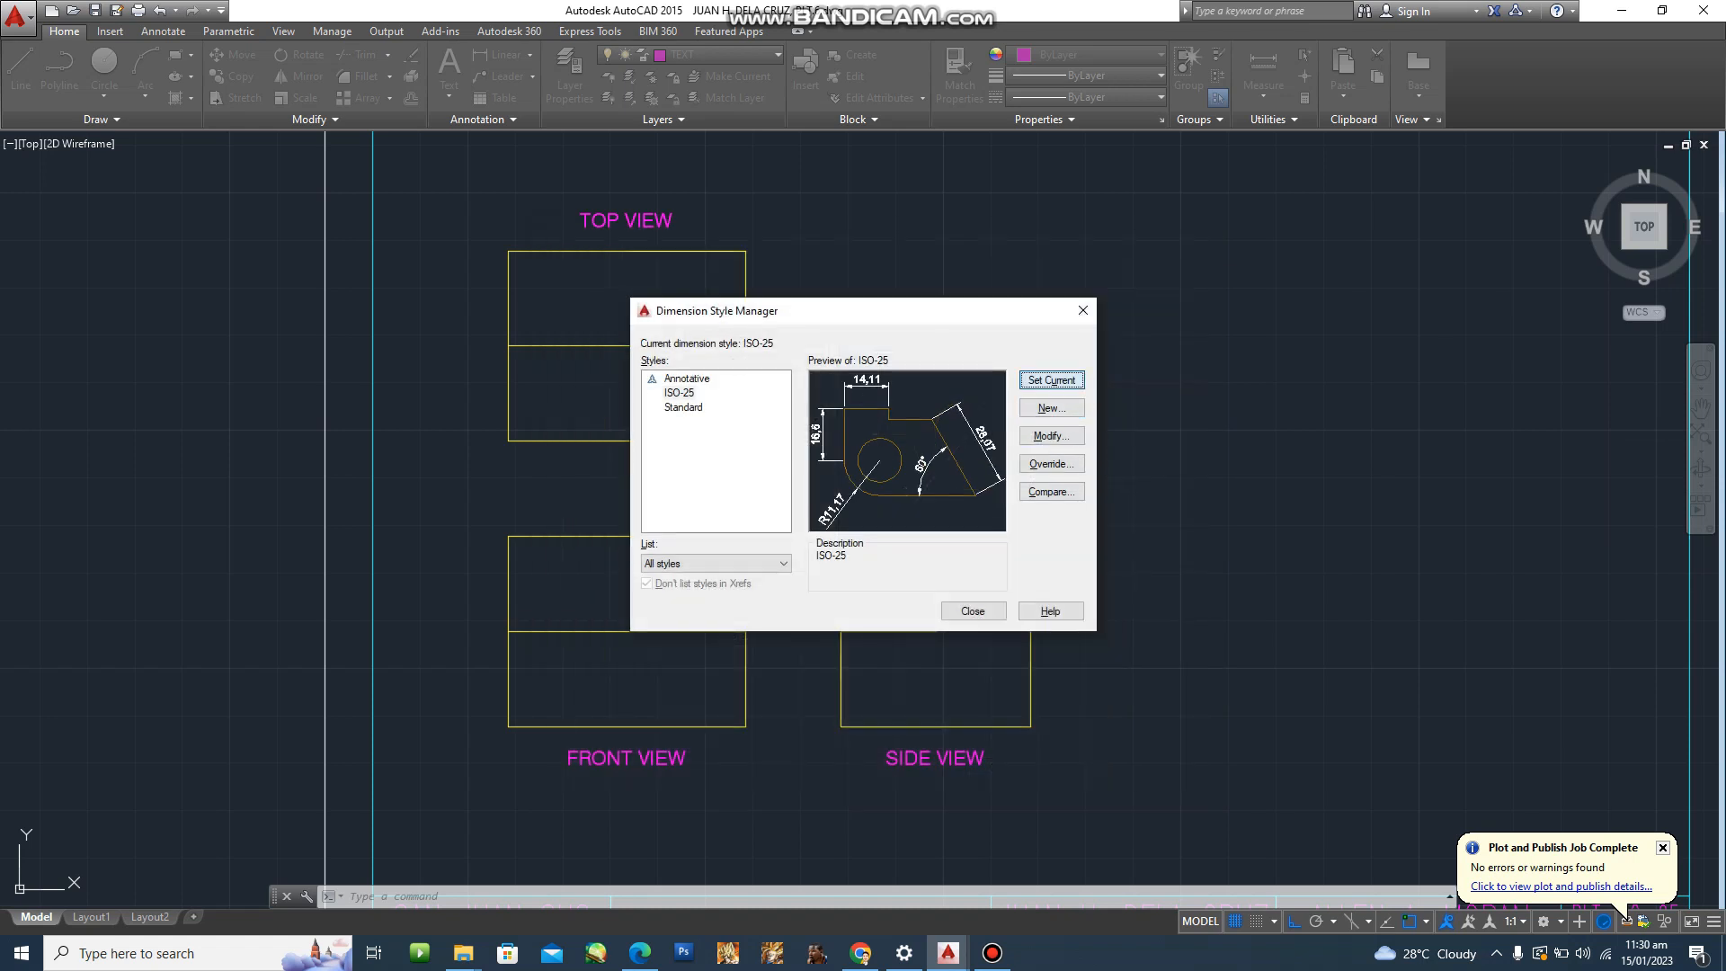
left_click(972, 611)
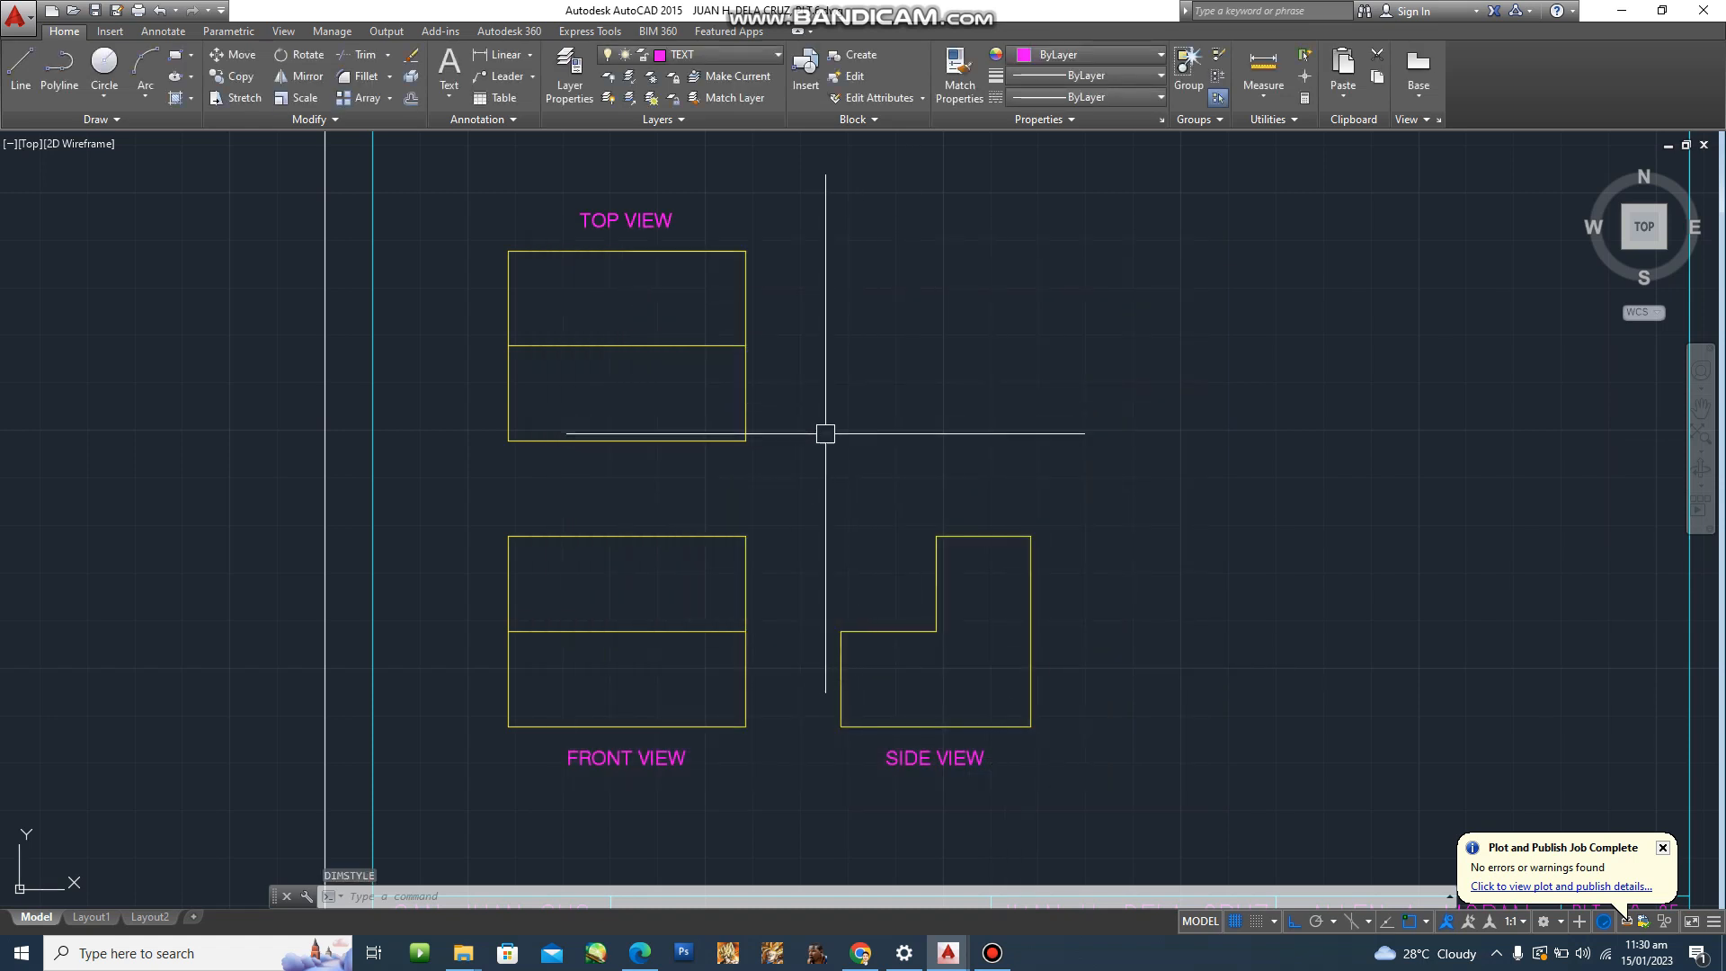
Create a new layer named DIMENSION and set its color to red.
key("Return")
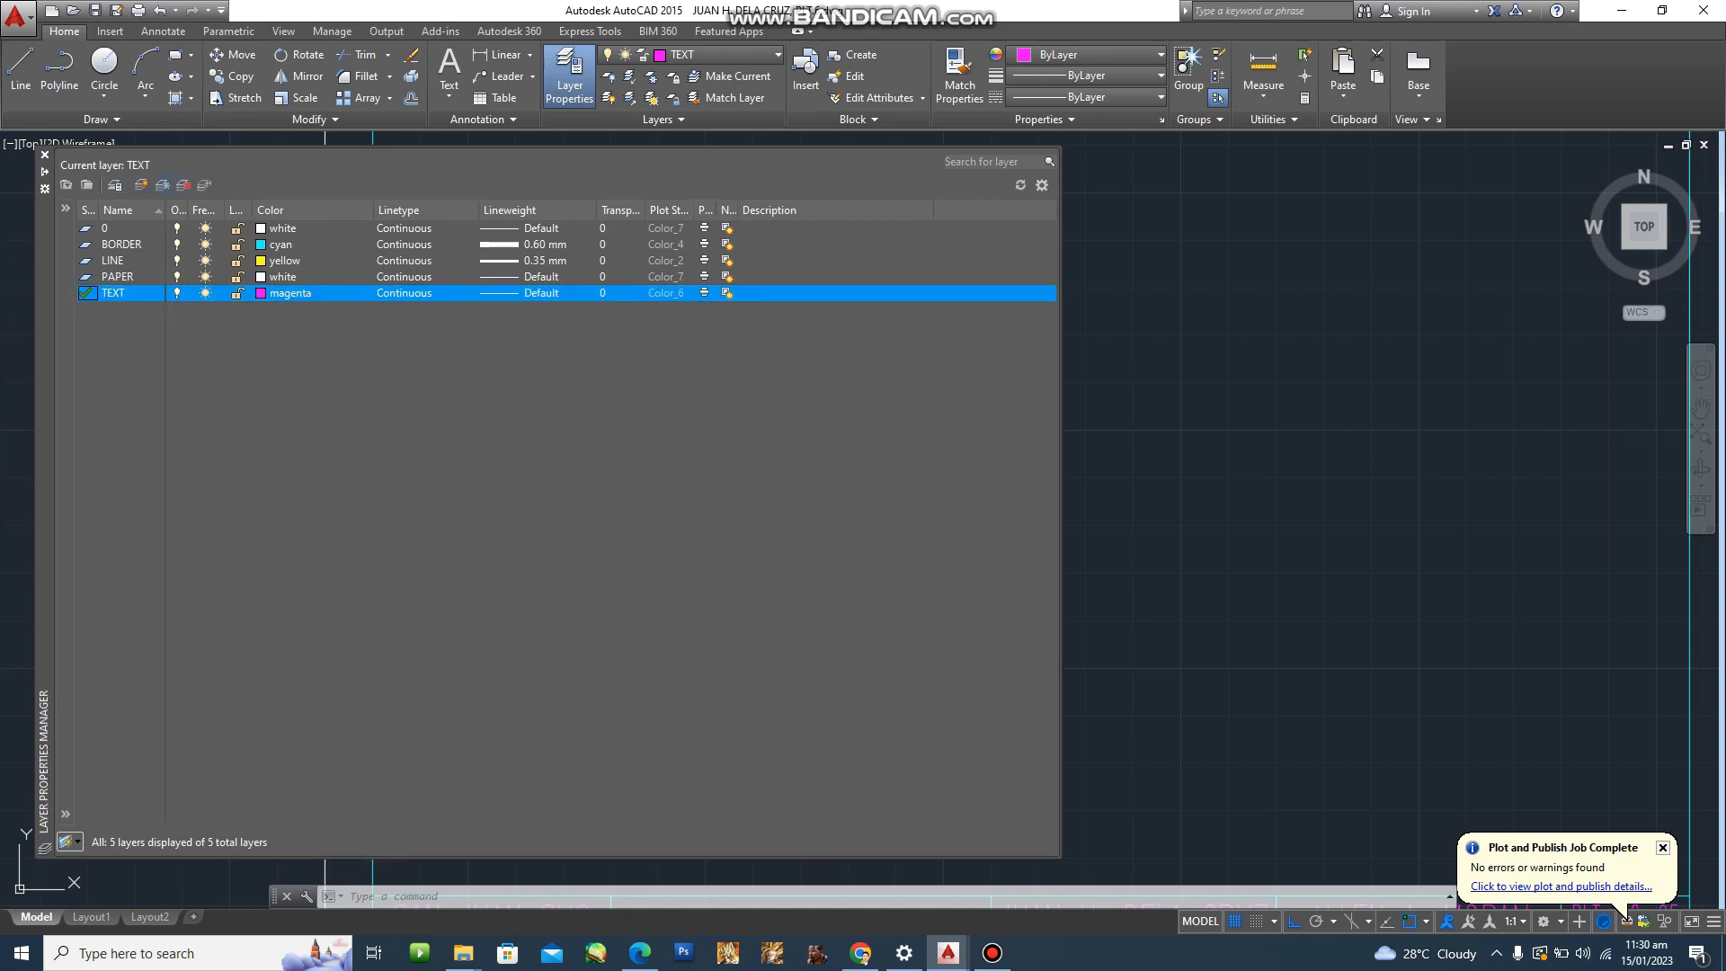
key("alt+n")
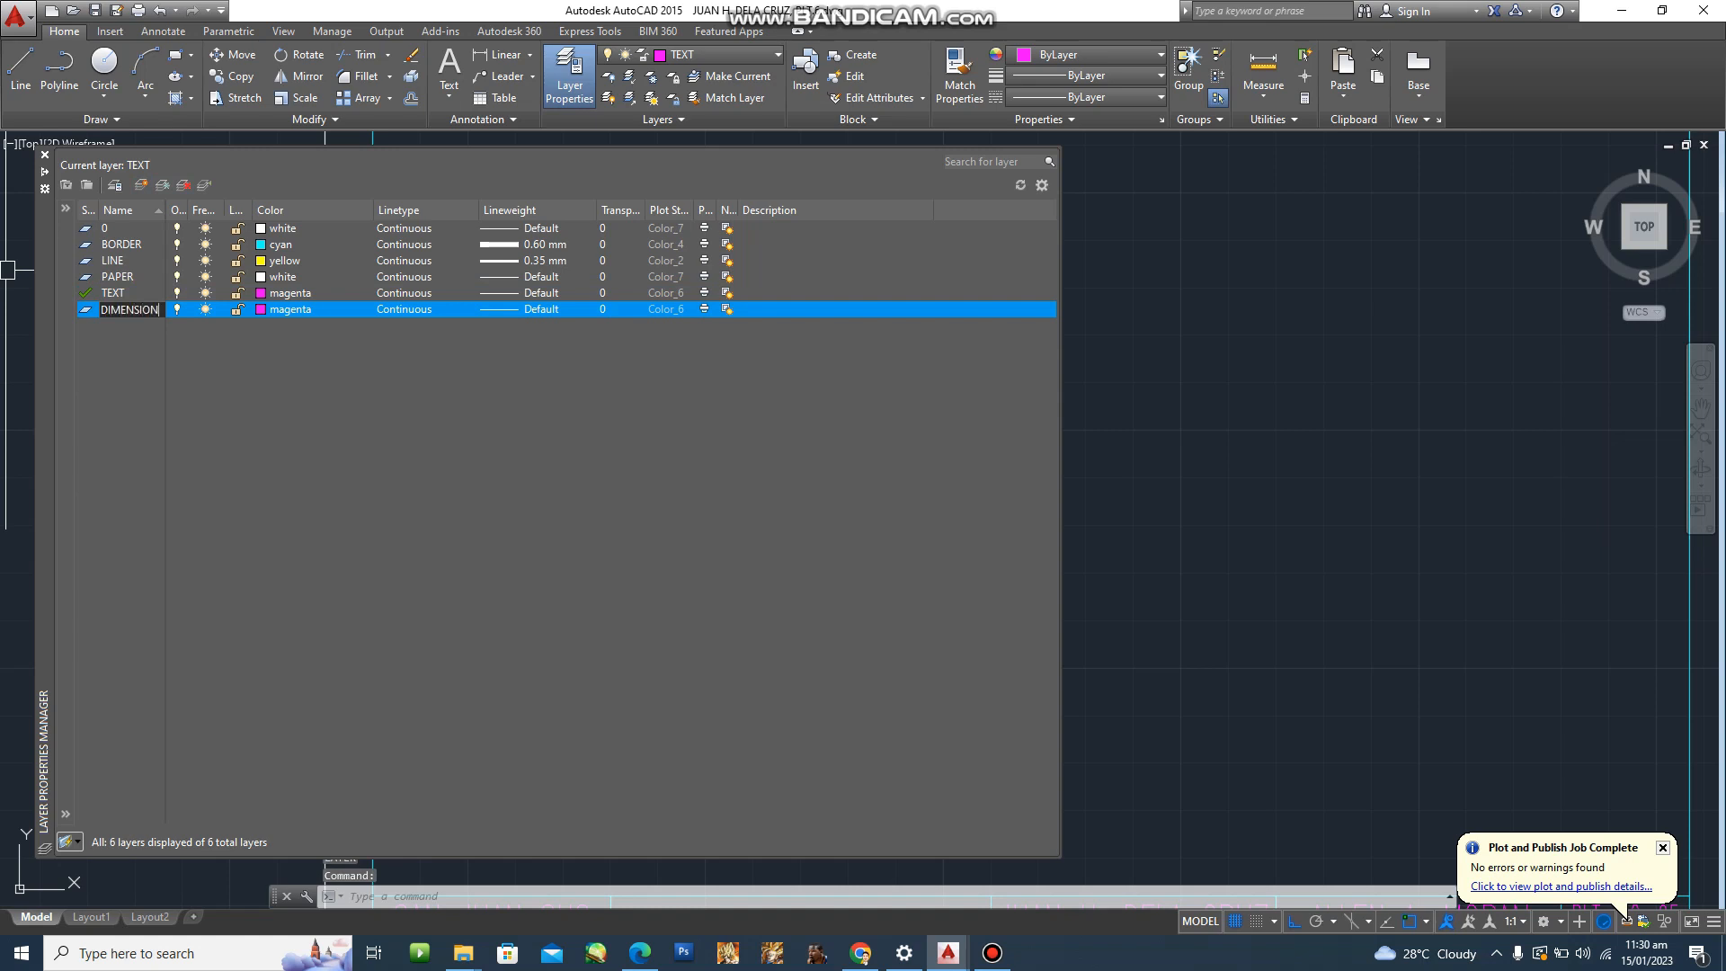
left_click(261, 309)
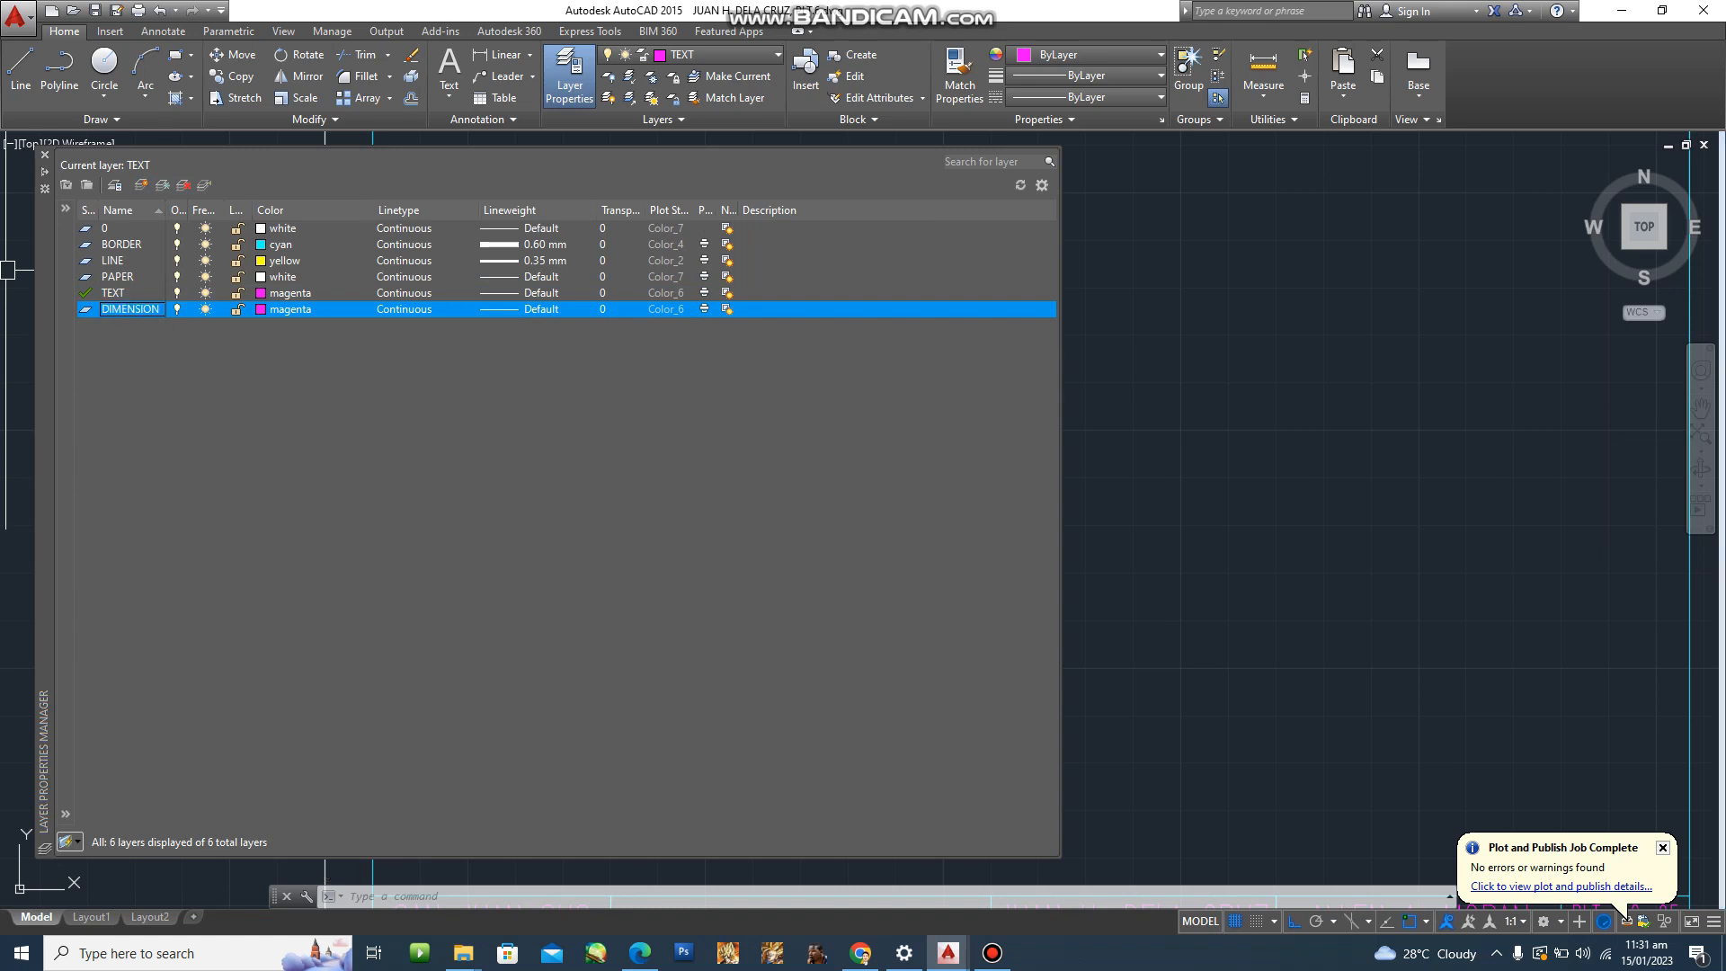
type("red")
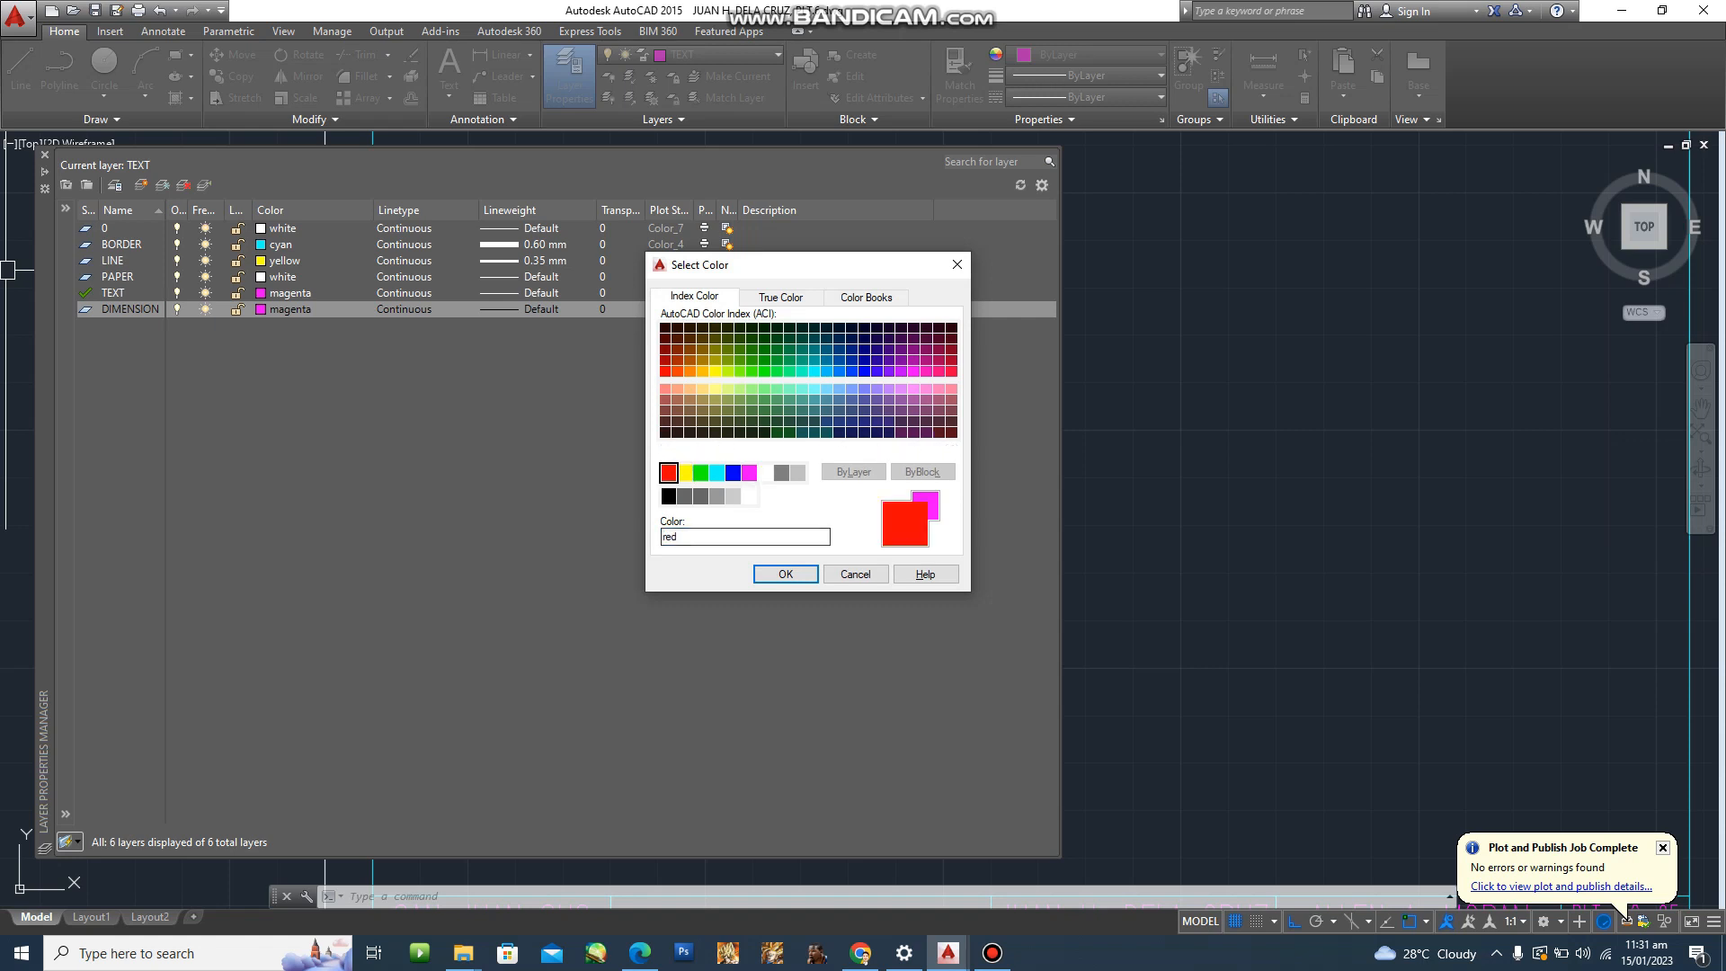
key("Return")
Set the DIMENSION layer's lineweight to 0.09 mm and make it the current layer.
left_click(540, 309)
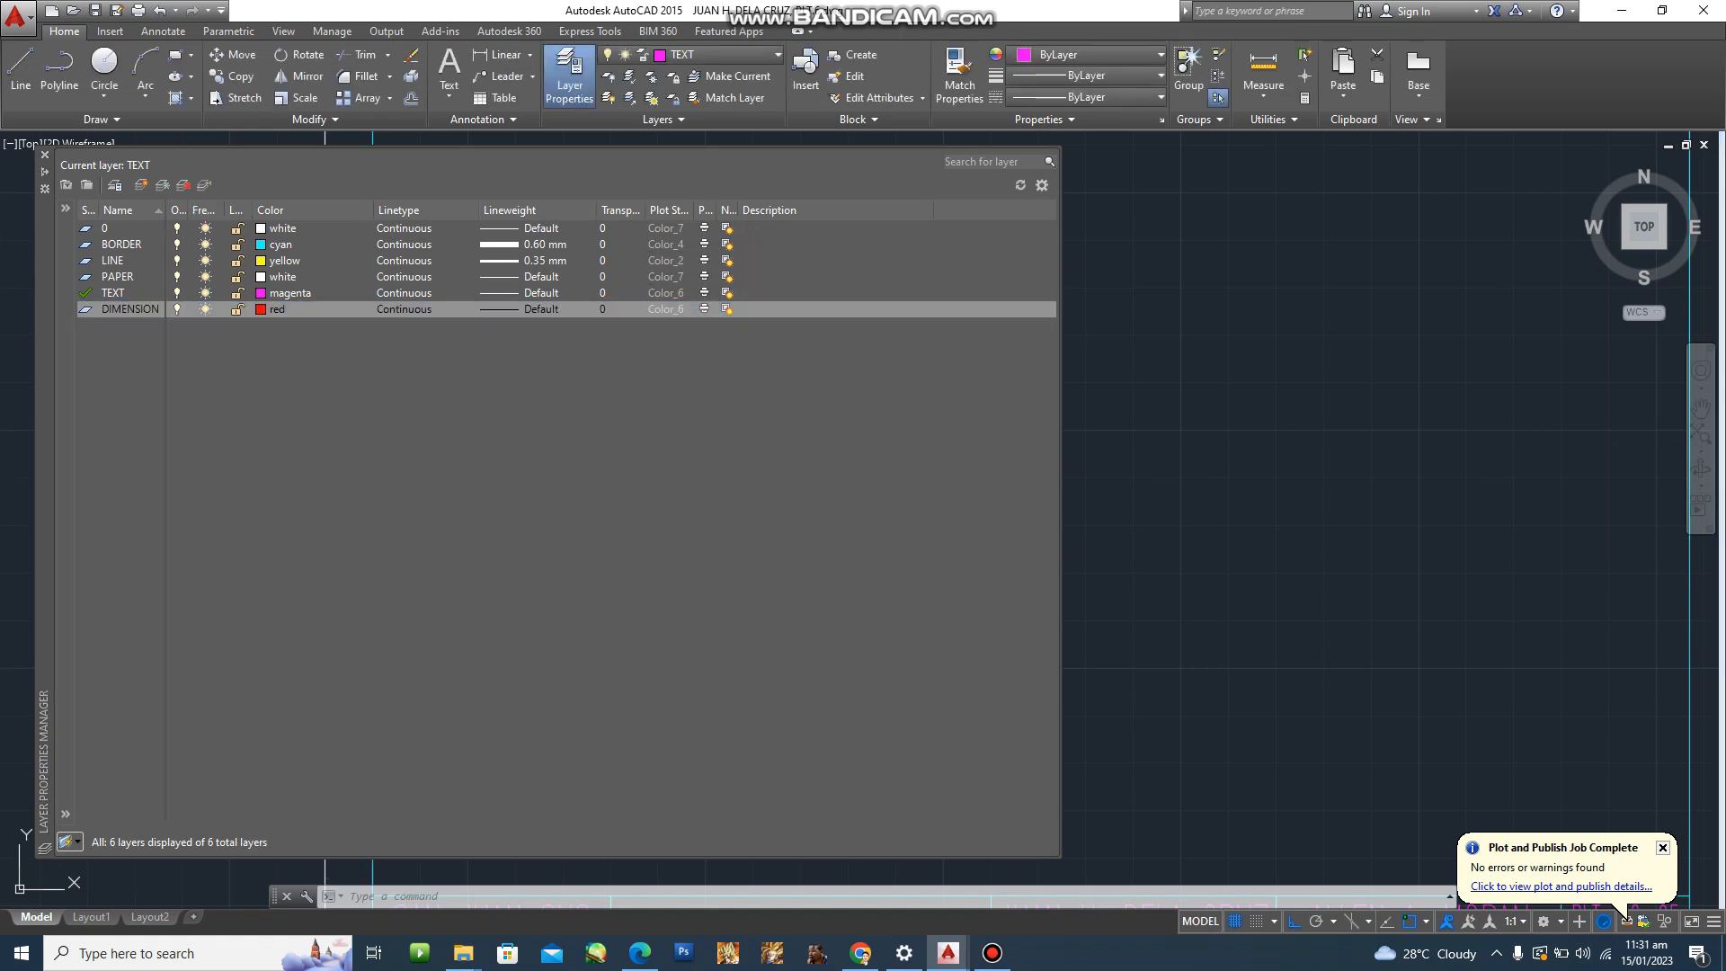
left_click(791, 372)
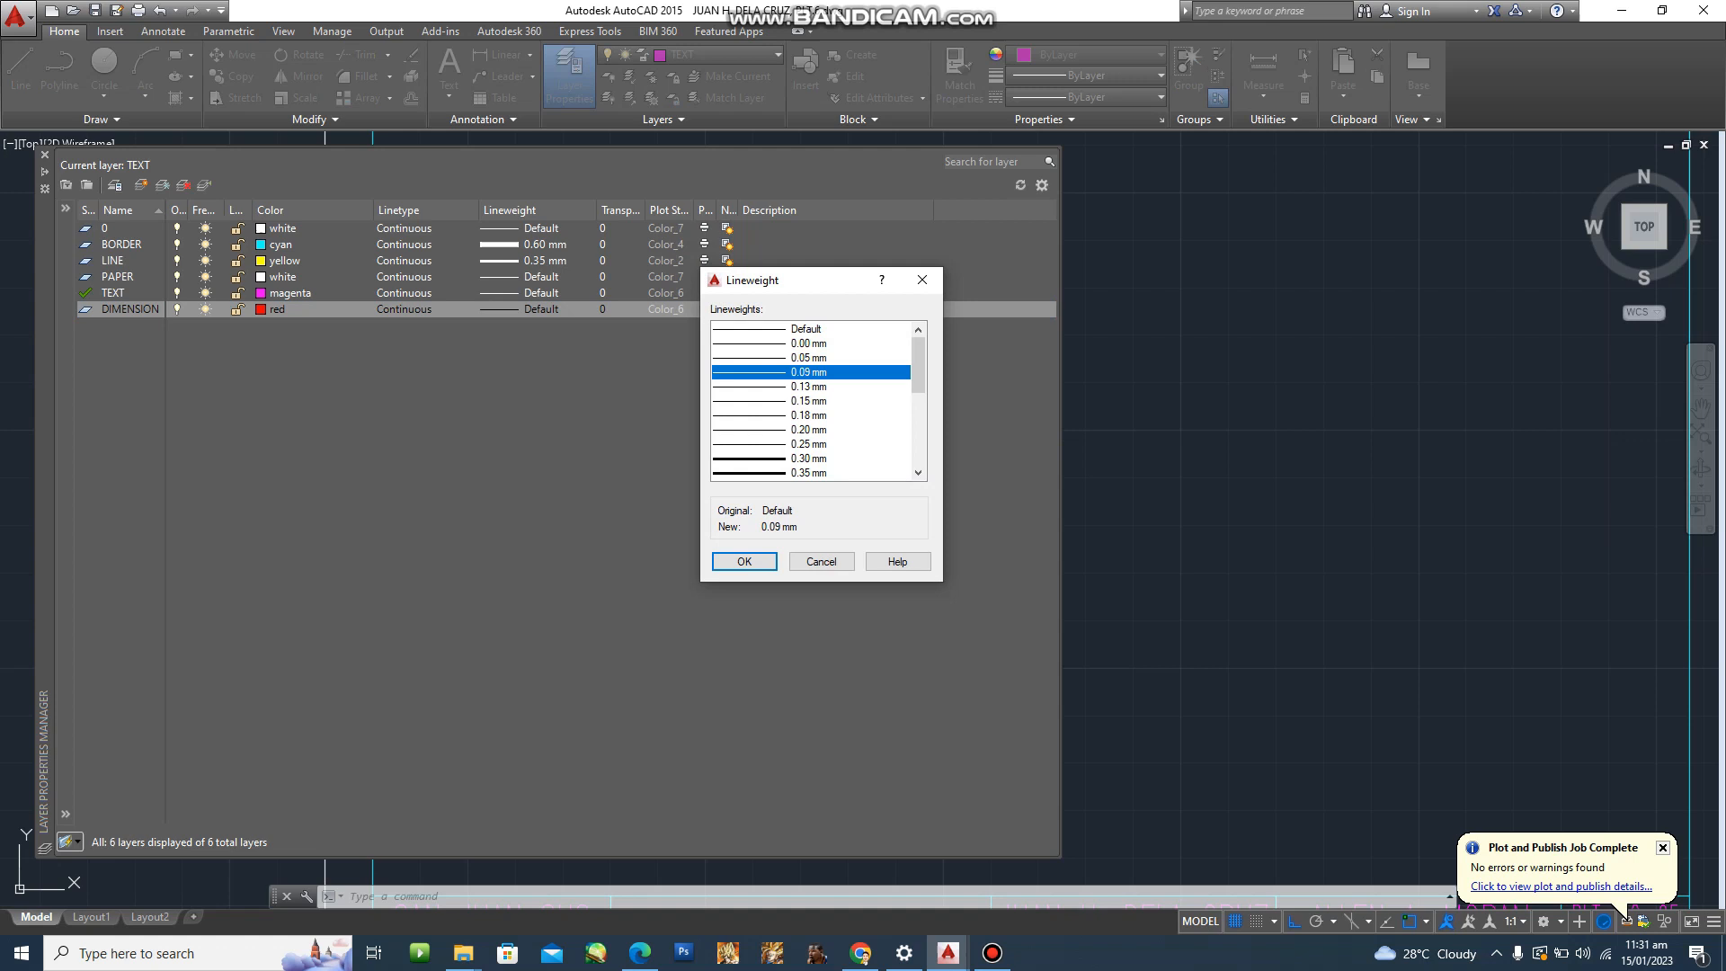
left_click(744, 561)
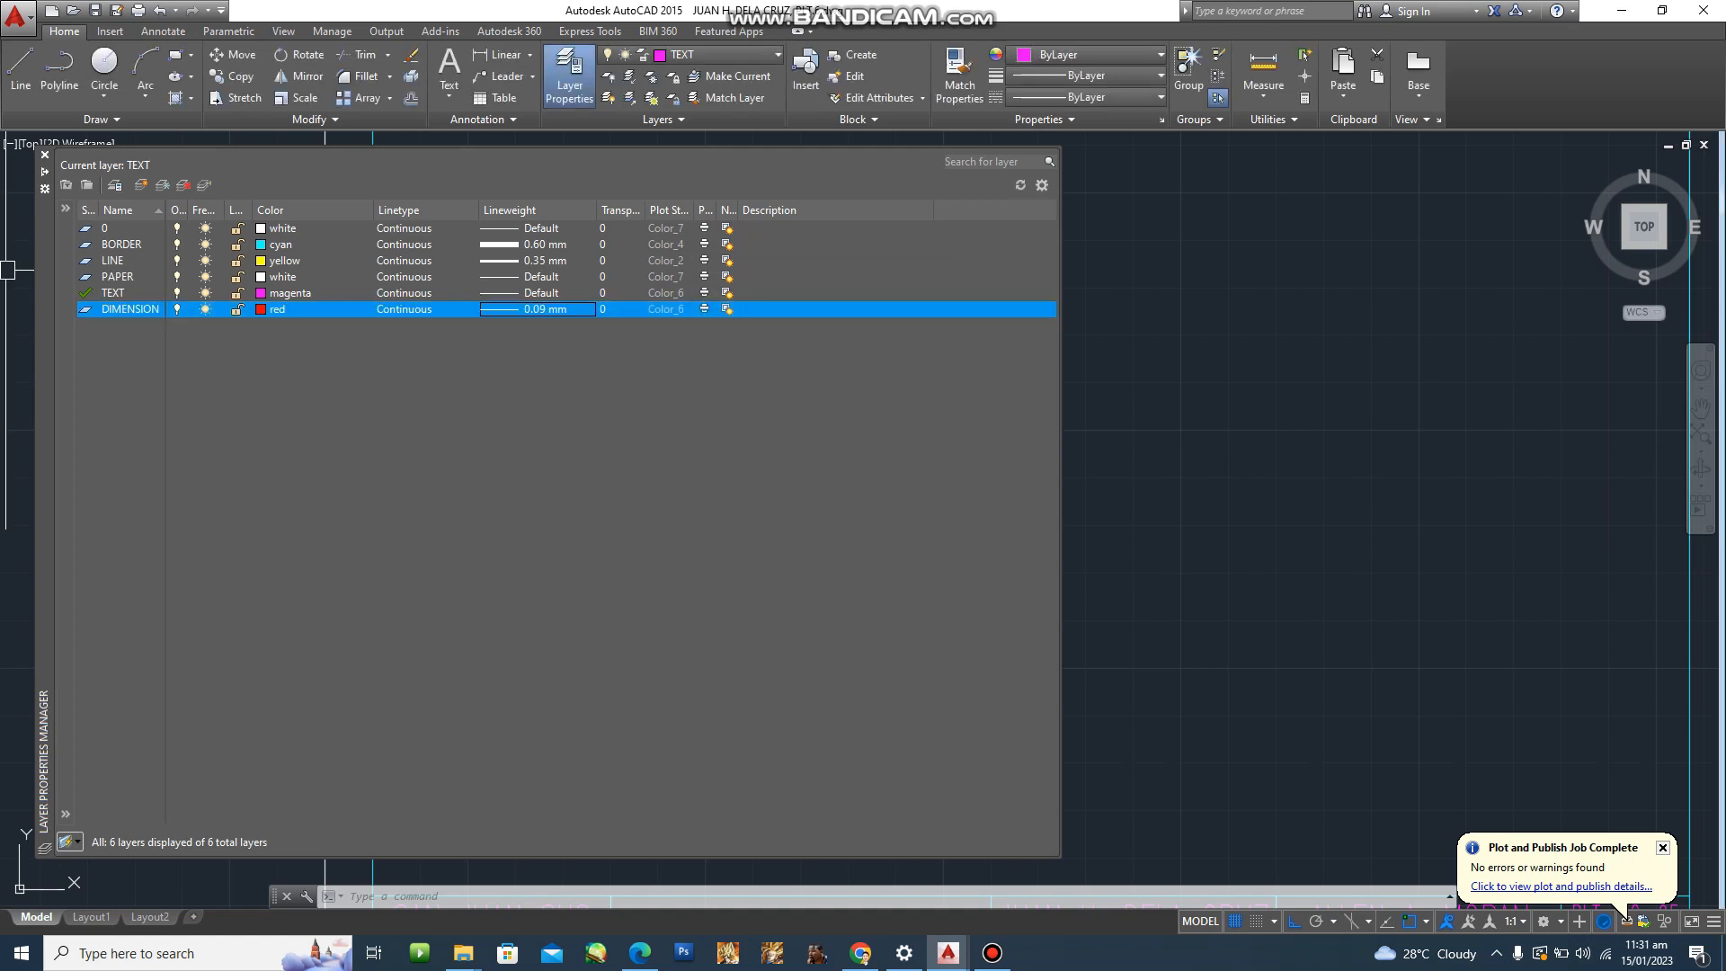
double_click(85, 309)
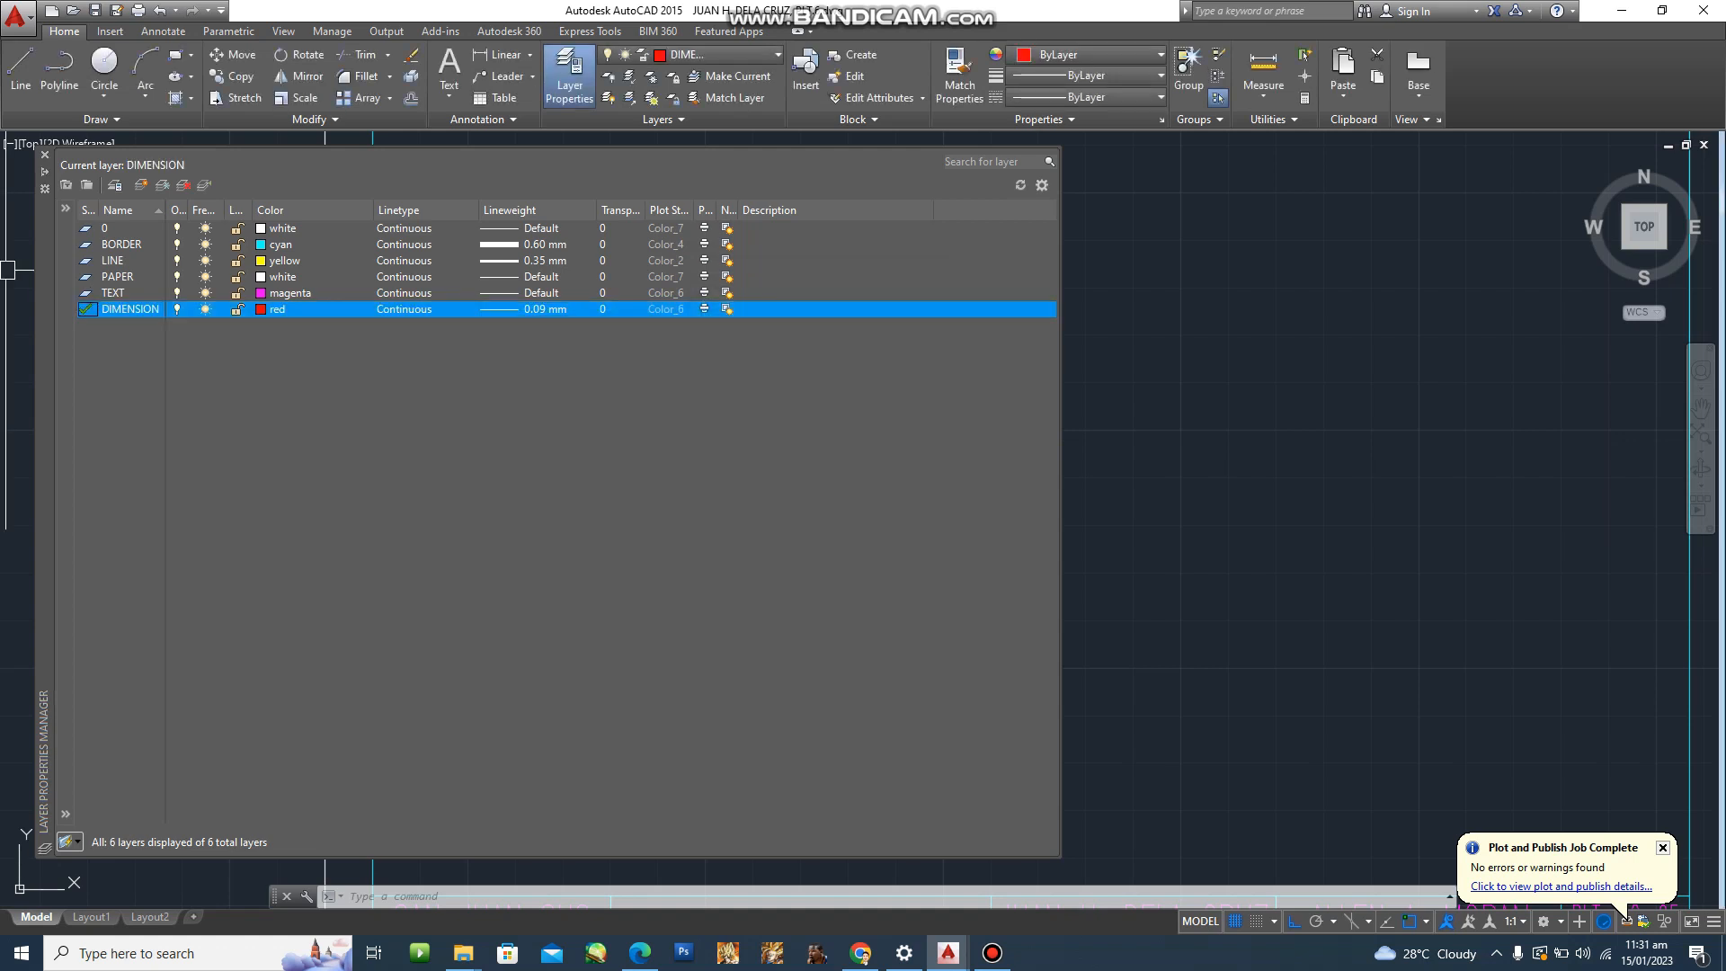
left_click(45, 154)
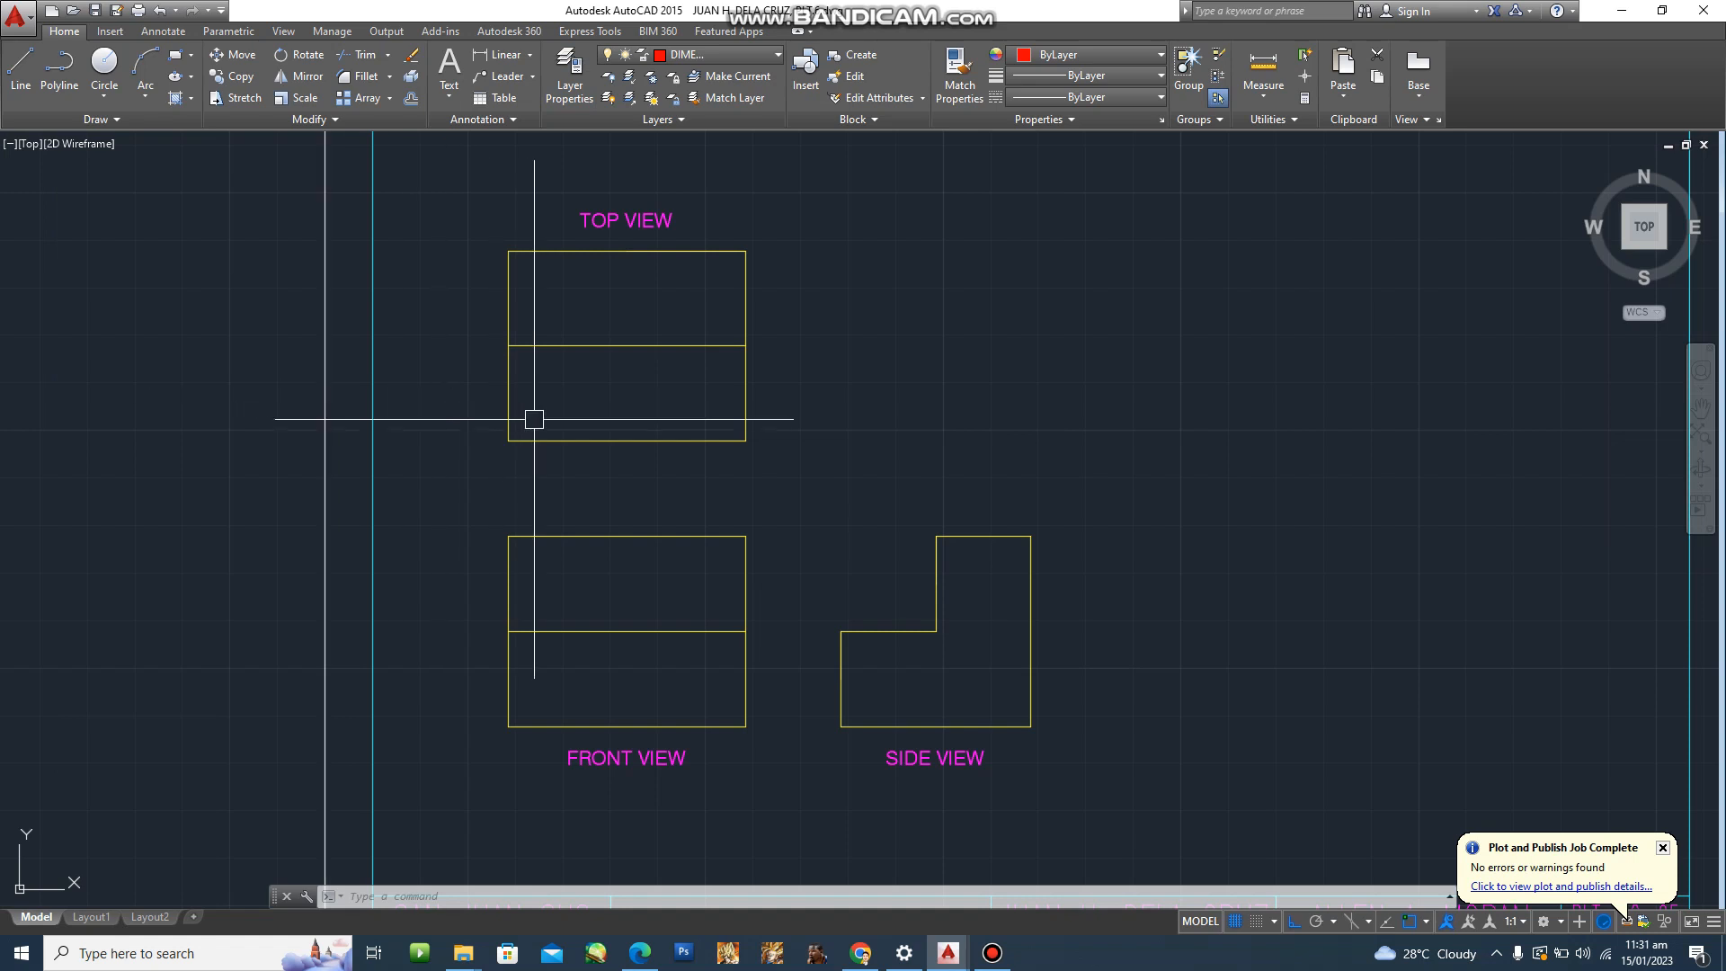
Add a vertical linear dimension to the top view's right edge, placing the dimension line 10 units to its right.
type("D")
type("L")
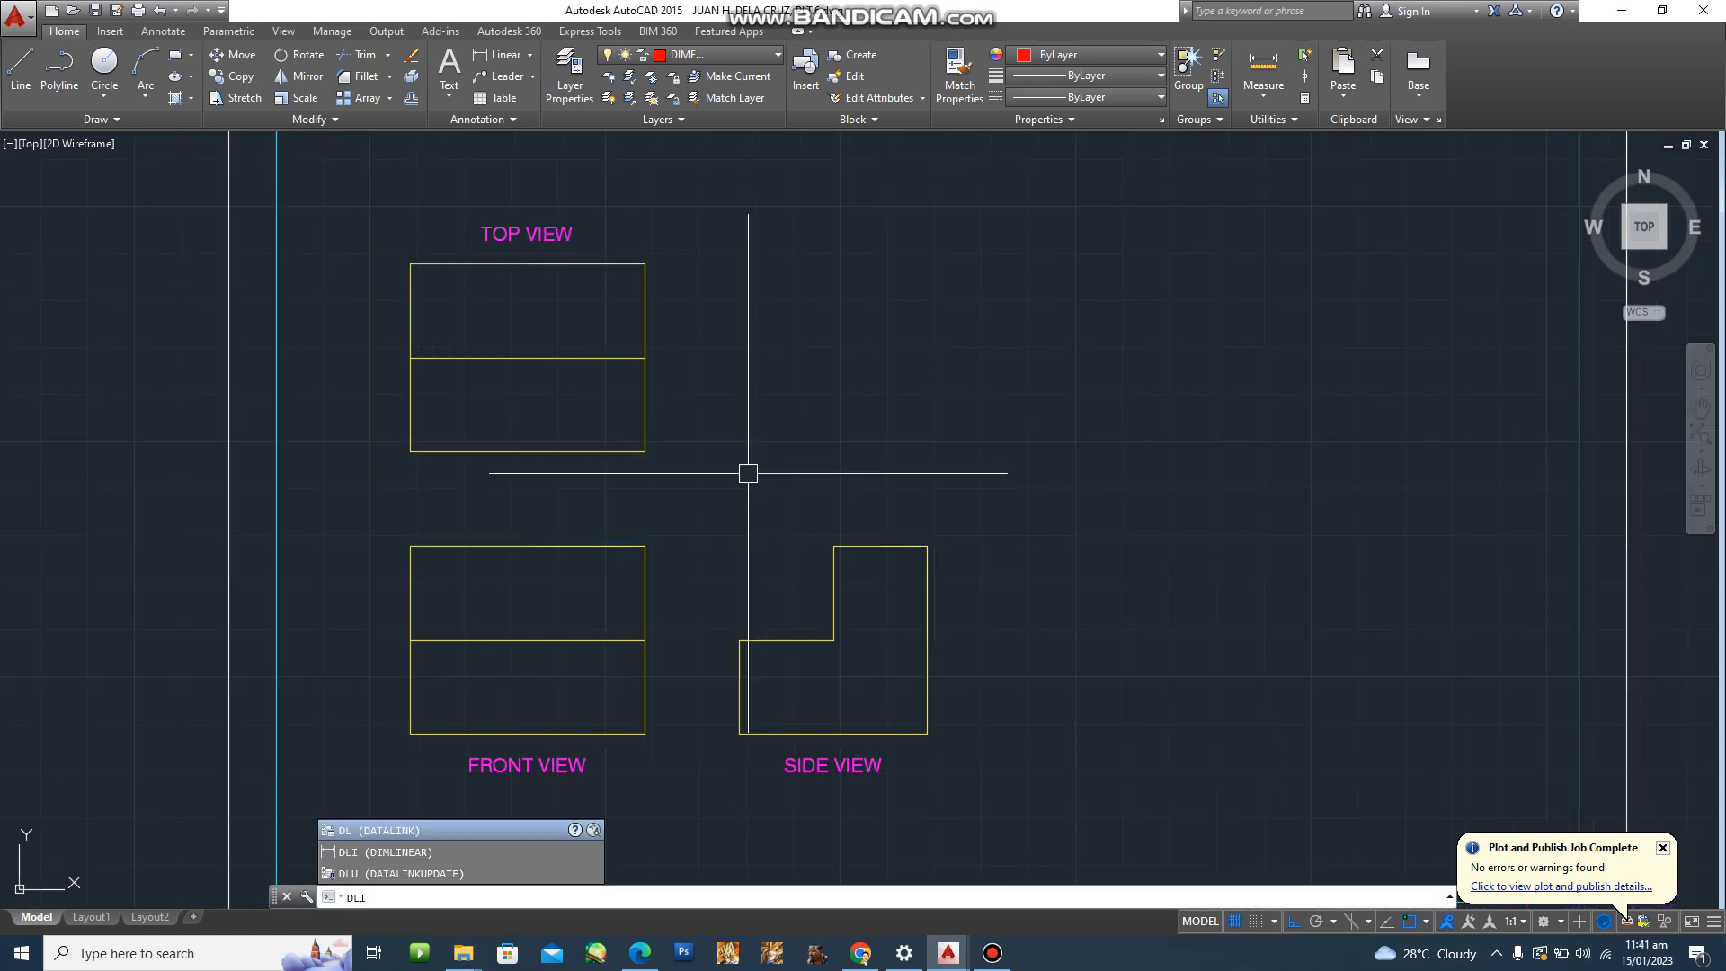
type("I")
key("Return")
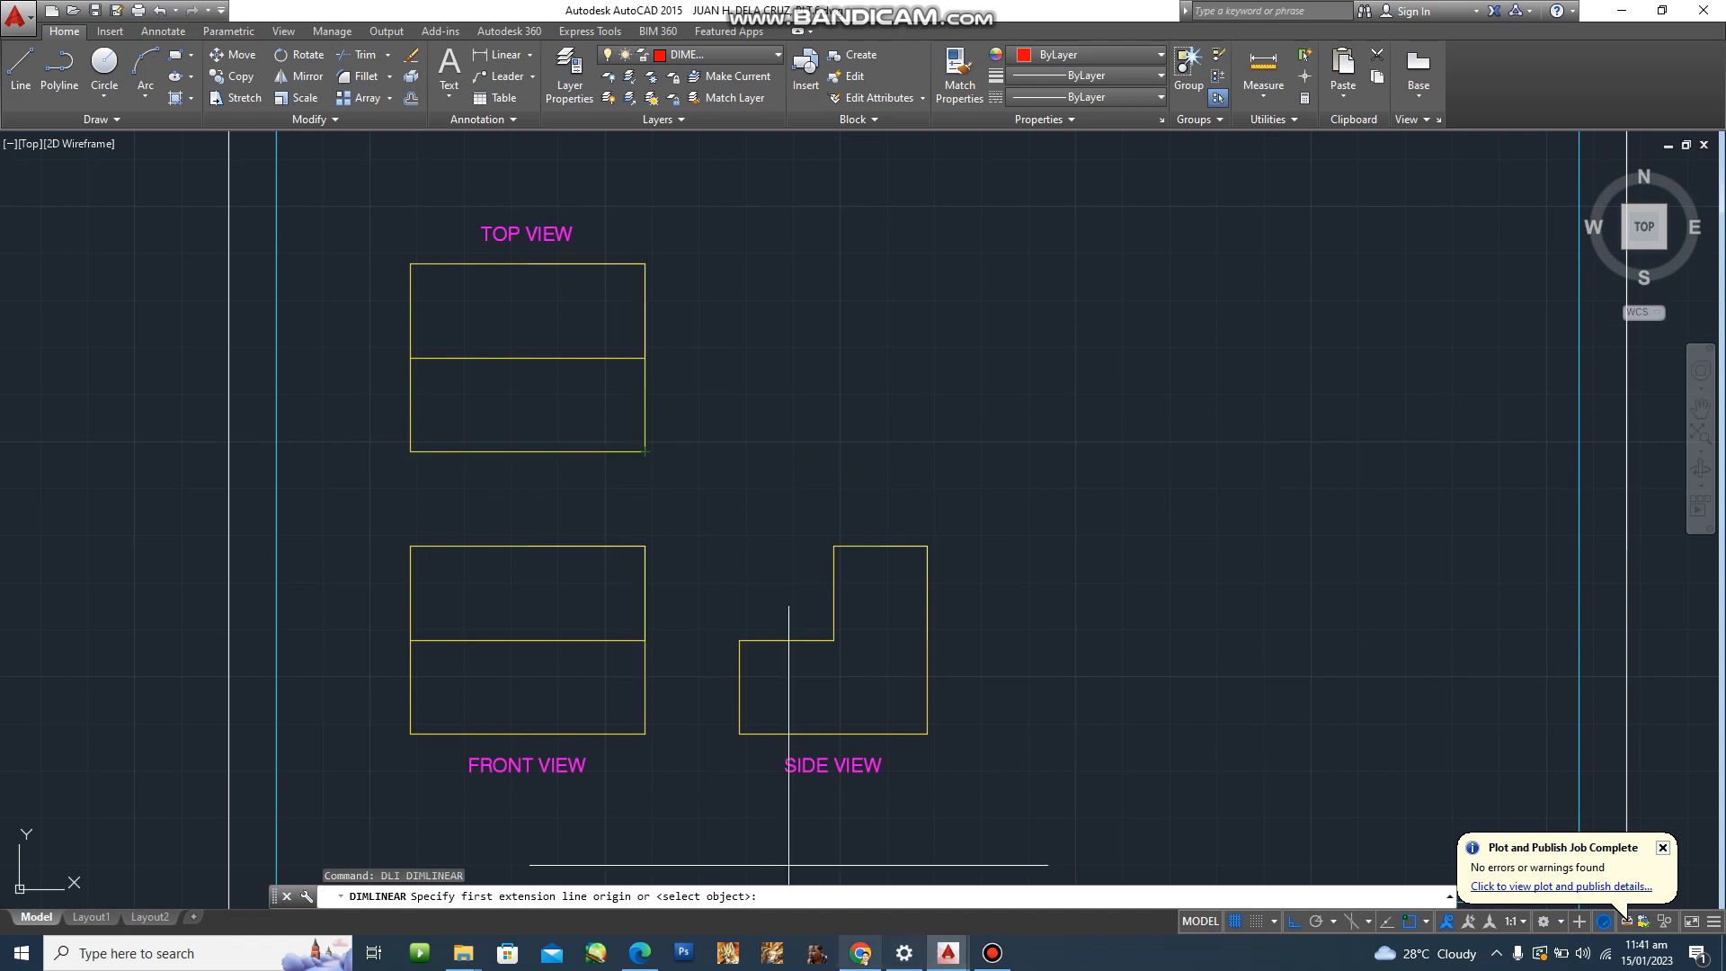
left_click(639, 953)
left_click(639, 953)
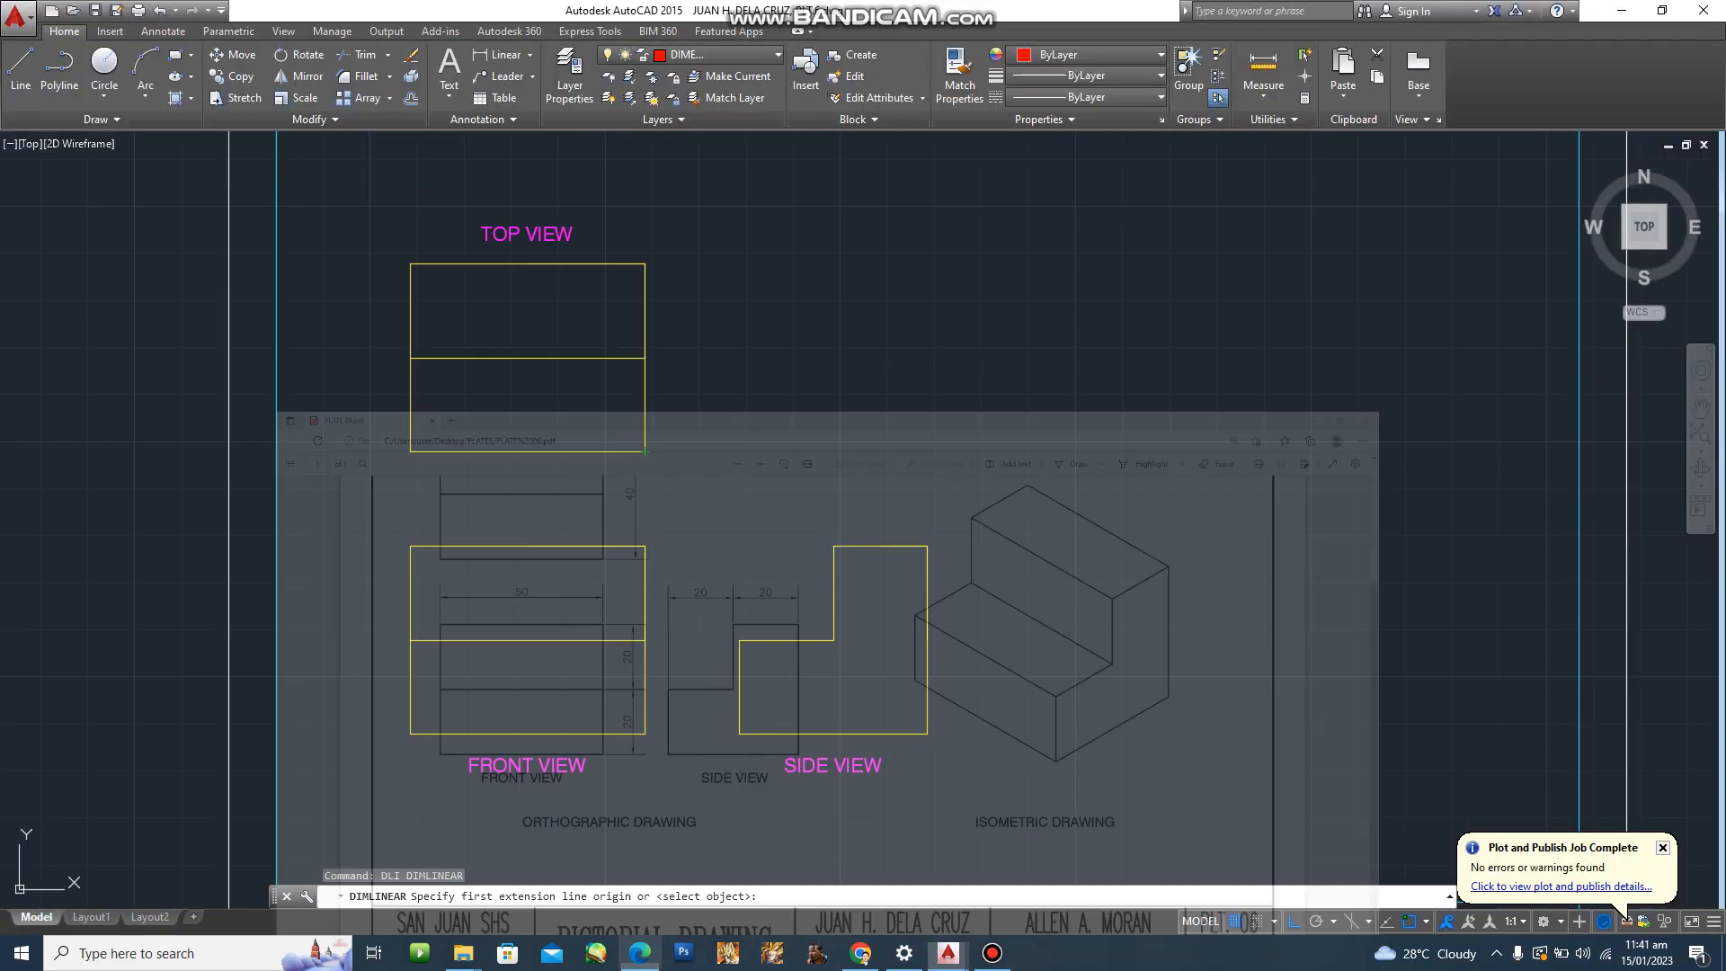
left_click(645, 451)
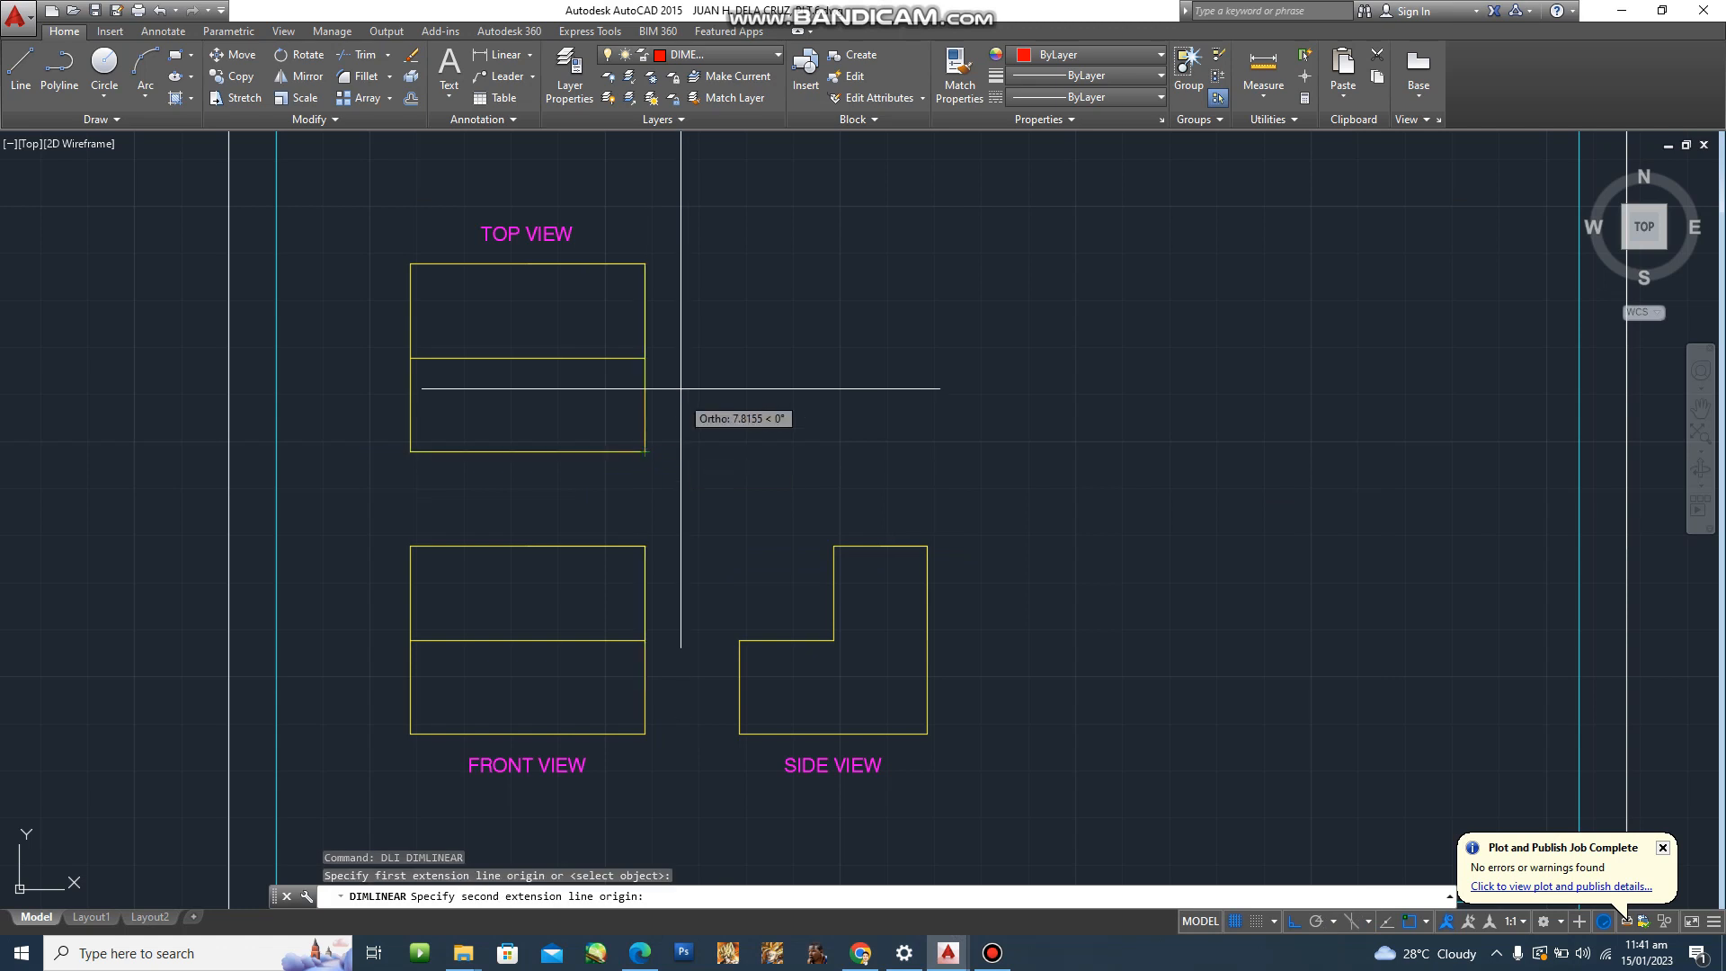
left_click(645, 264)
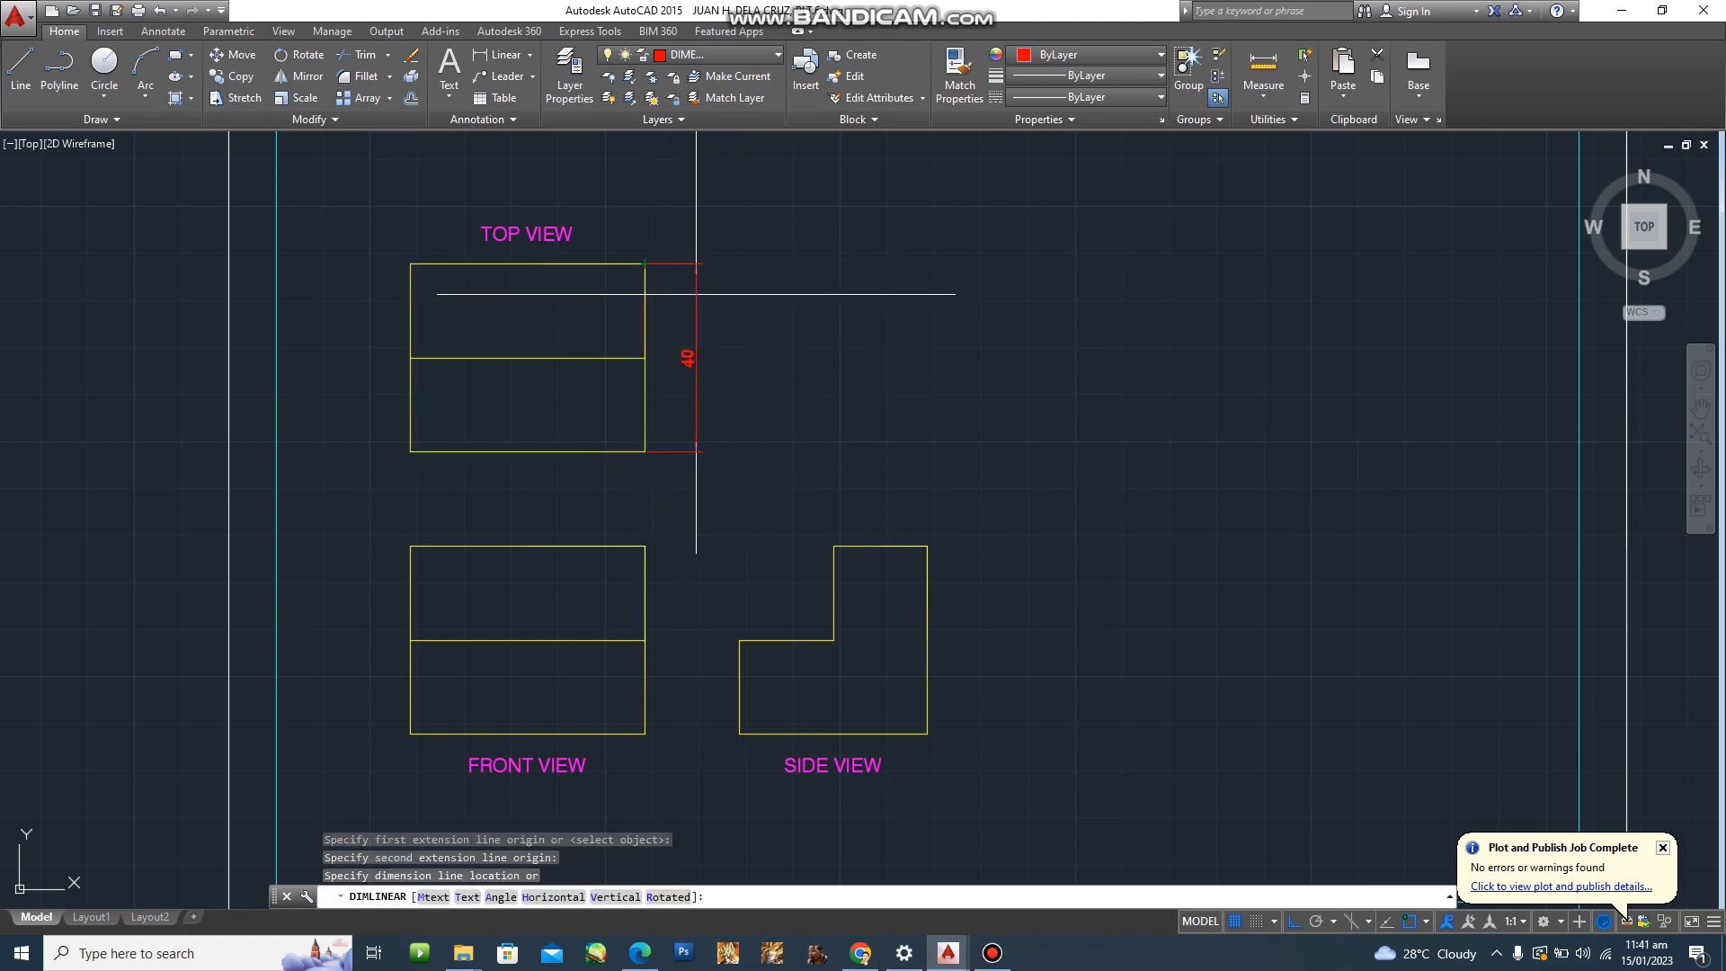
scroll(692, 290, "up", 2)
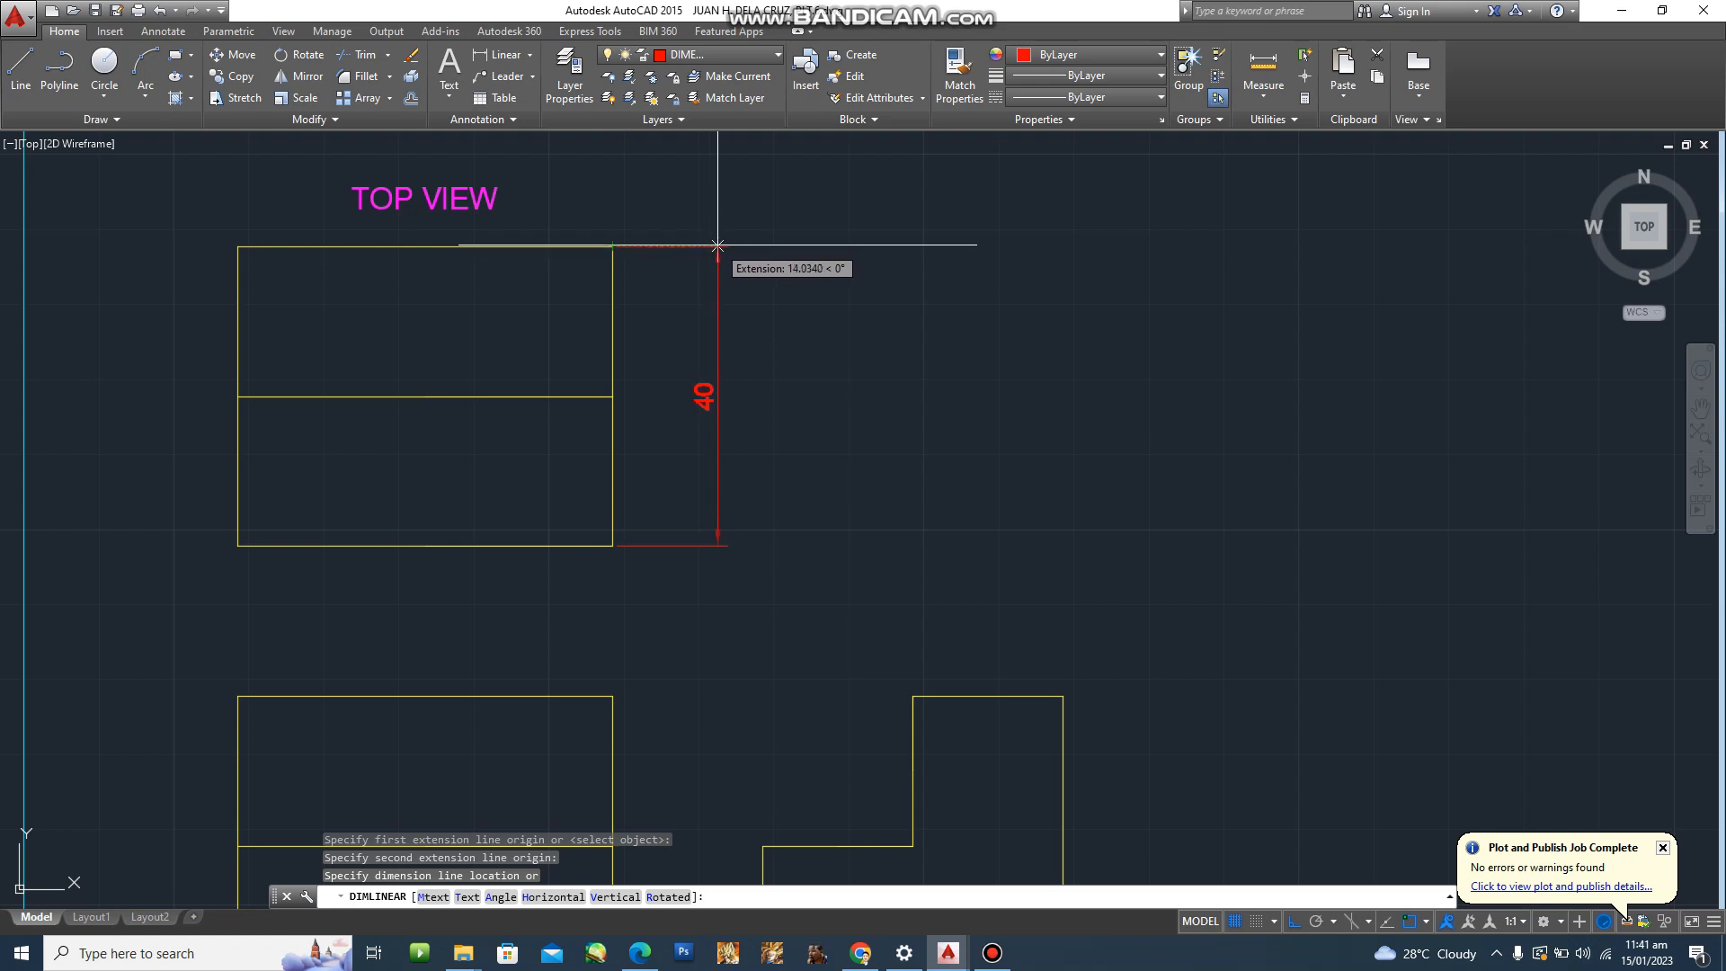
type("10")
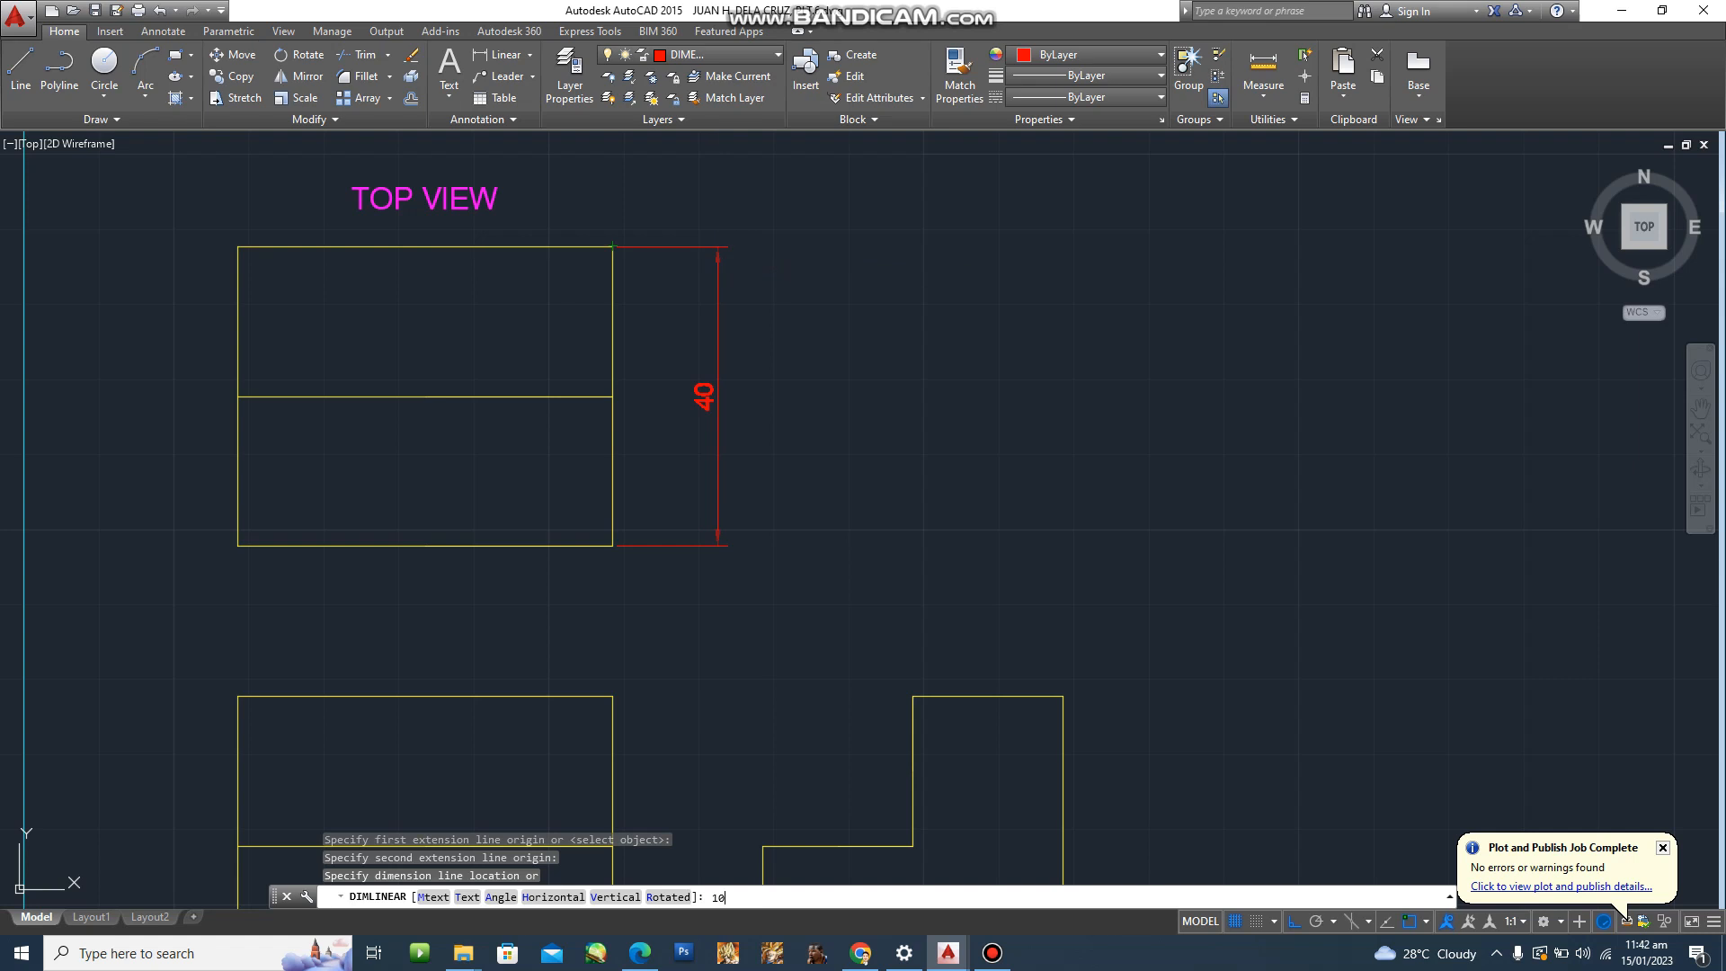
key("Return")
key("Escape")
scroll(863, 414, "down", 4)
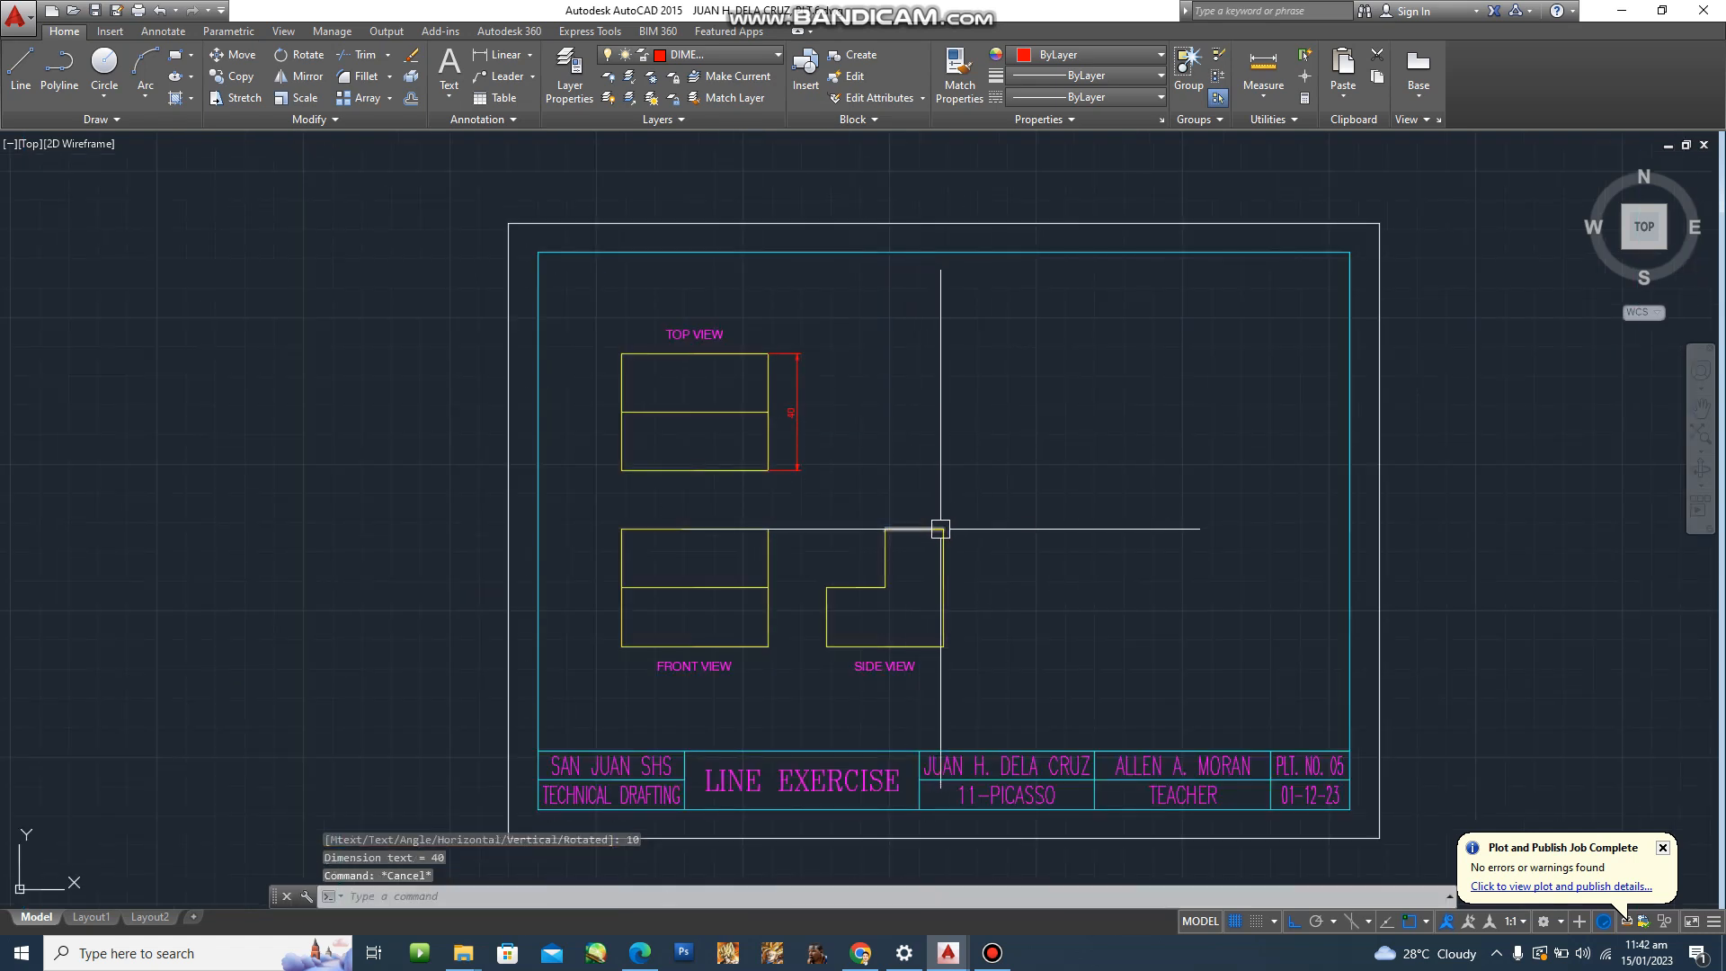
scroll(838, 450, "up", 4)
key("Escape")
scroll(754, 395, "up", 2)
middle_click_drag(745, 374, 726, 493)
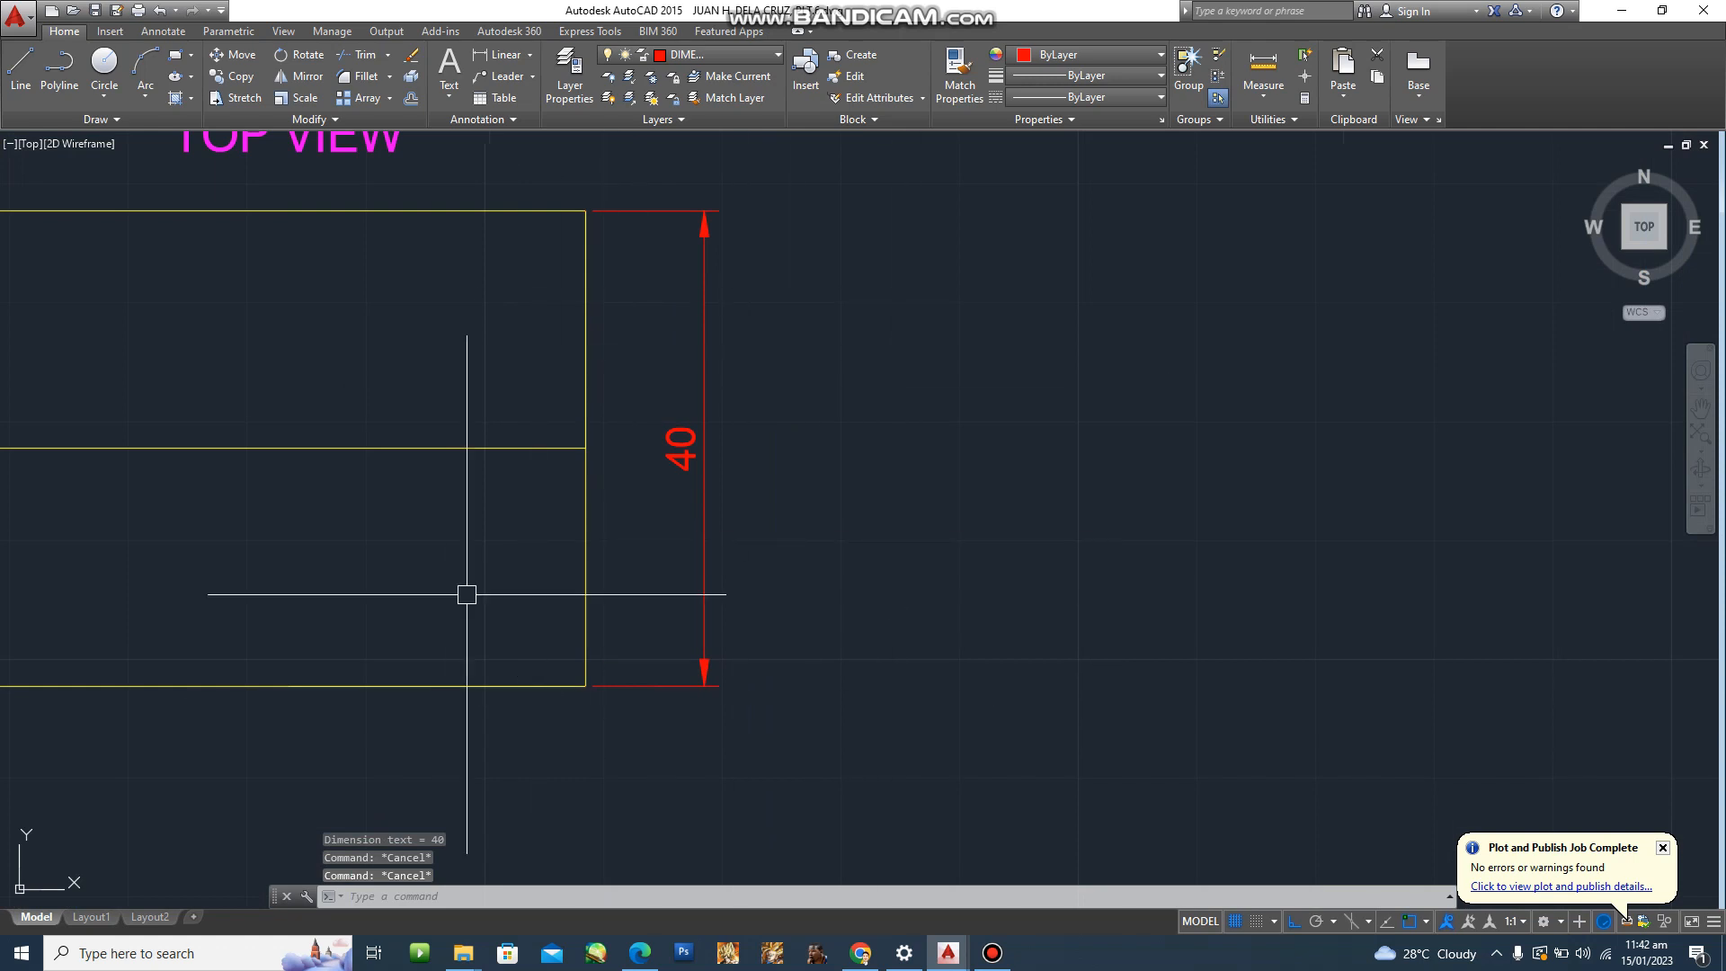
Examine the top view's vertical dimension closely, including its text, arrowheads and extension lines.
scroll(687, 512, "down", 4)
scroll(683, 512, "up", 2)
scroll(719, 476, "up", 2)
middle_click_drag(731, 485, 789, 570)
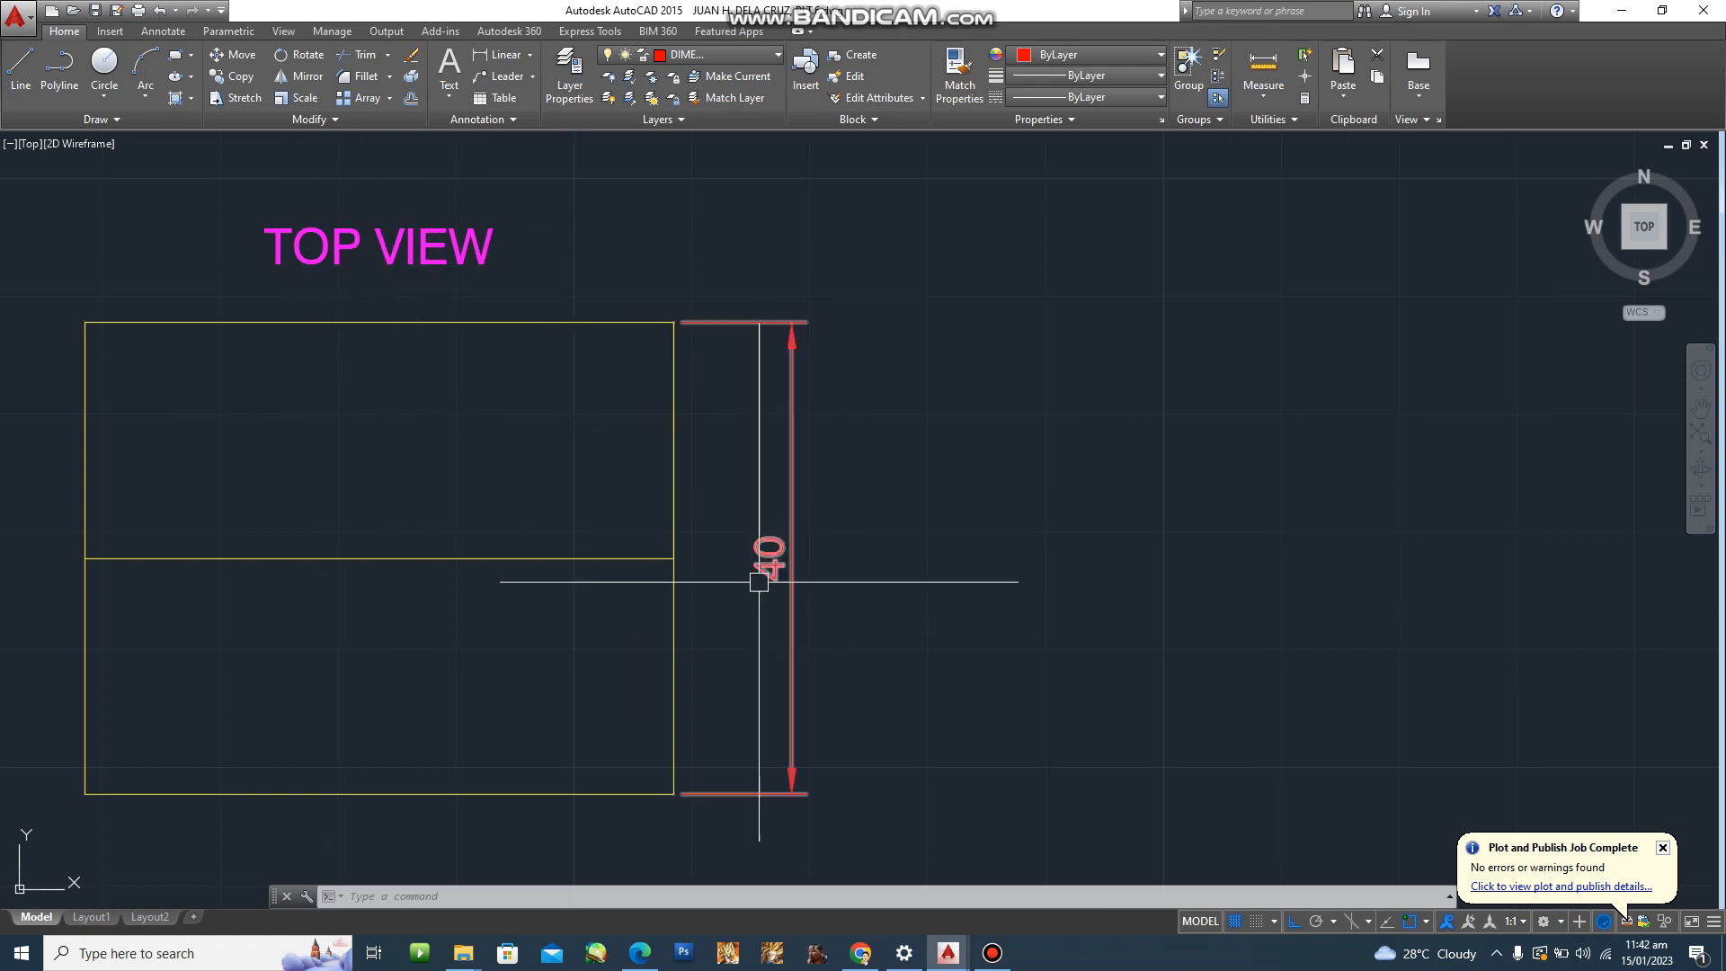
scroll(808, 602, "up", 2)
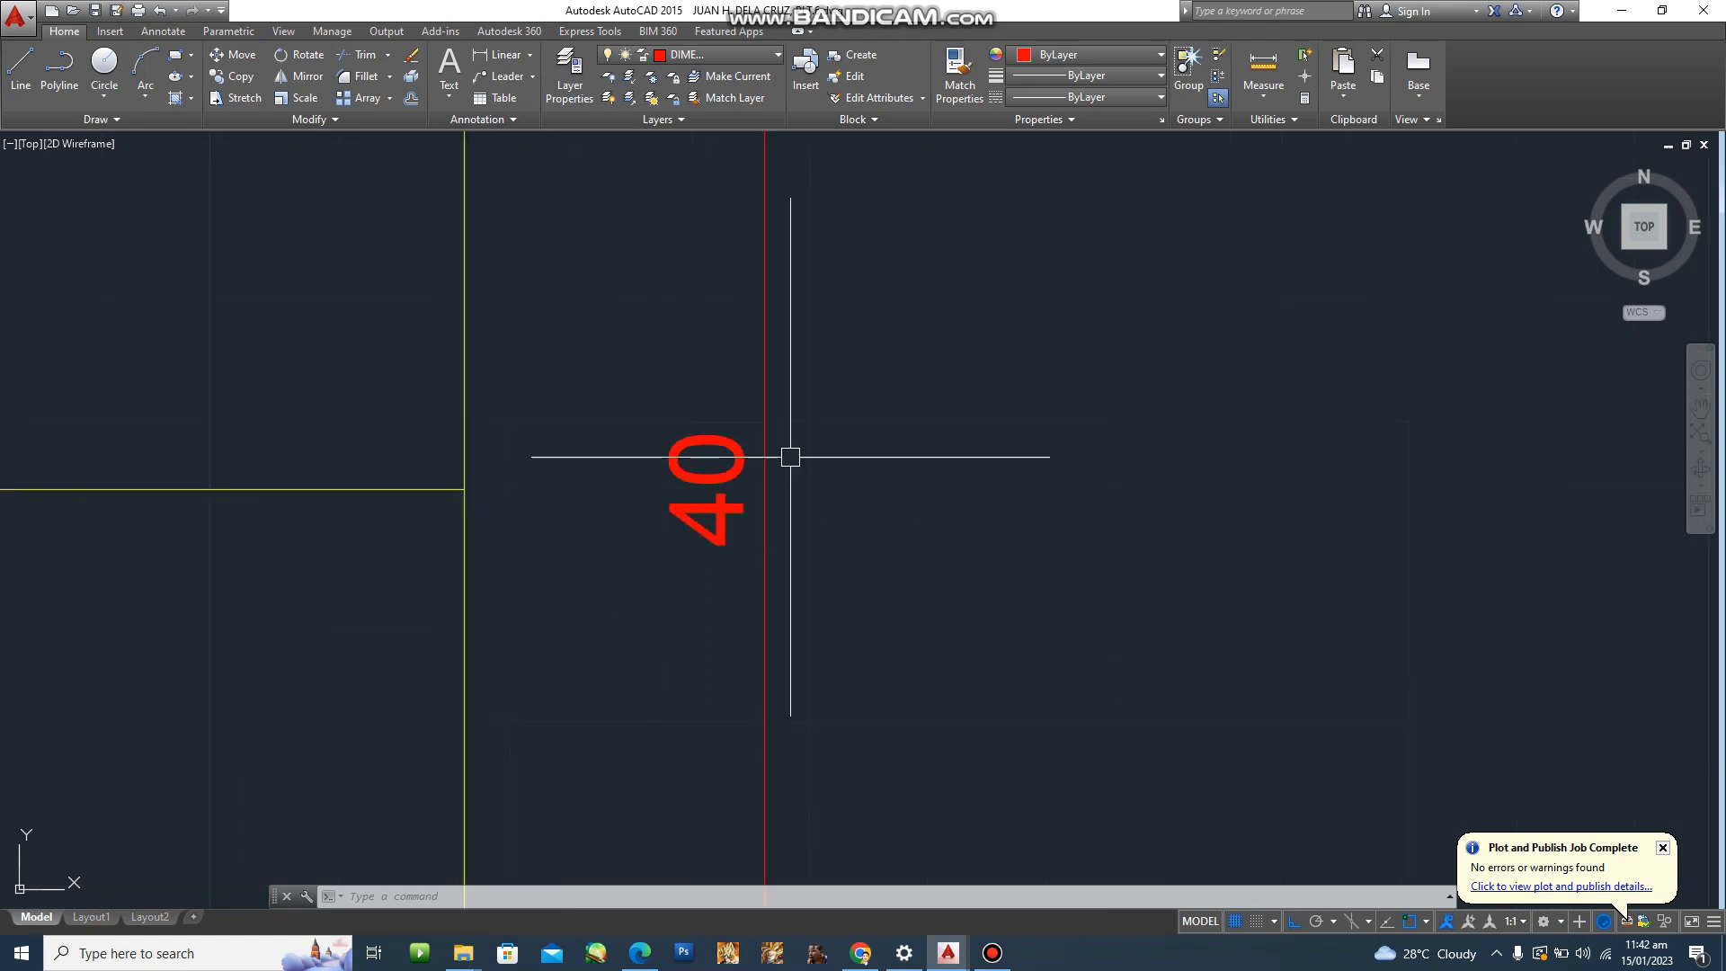
scroll(754, 345, "down", 2)
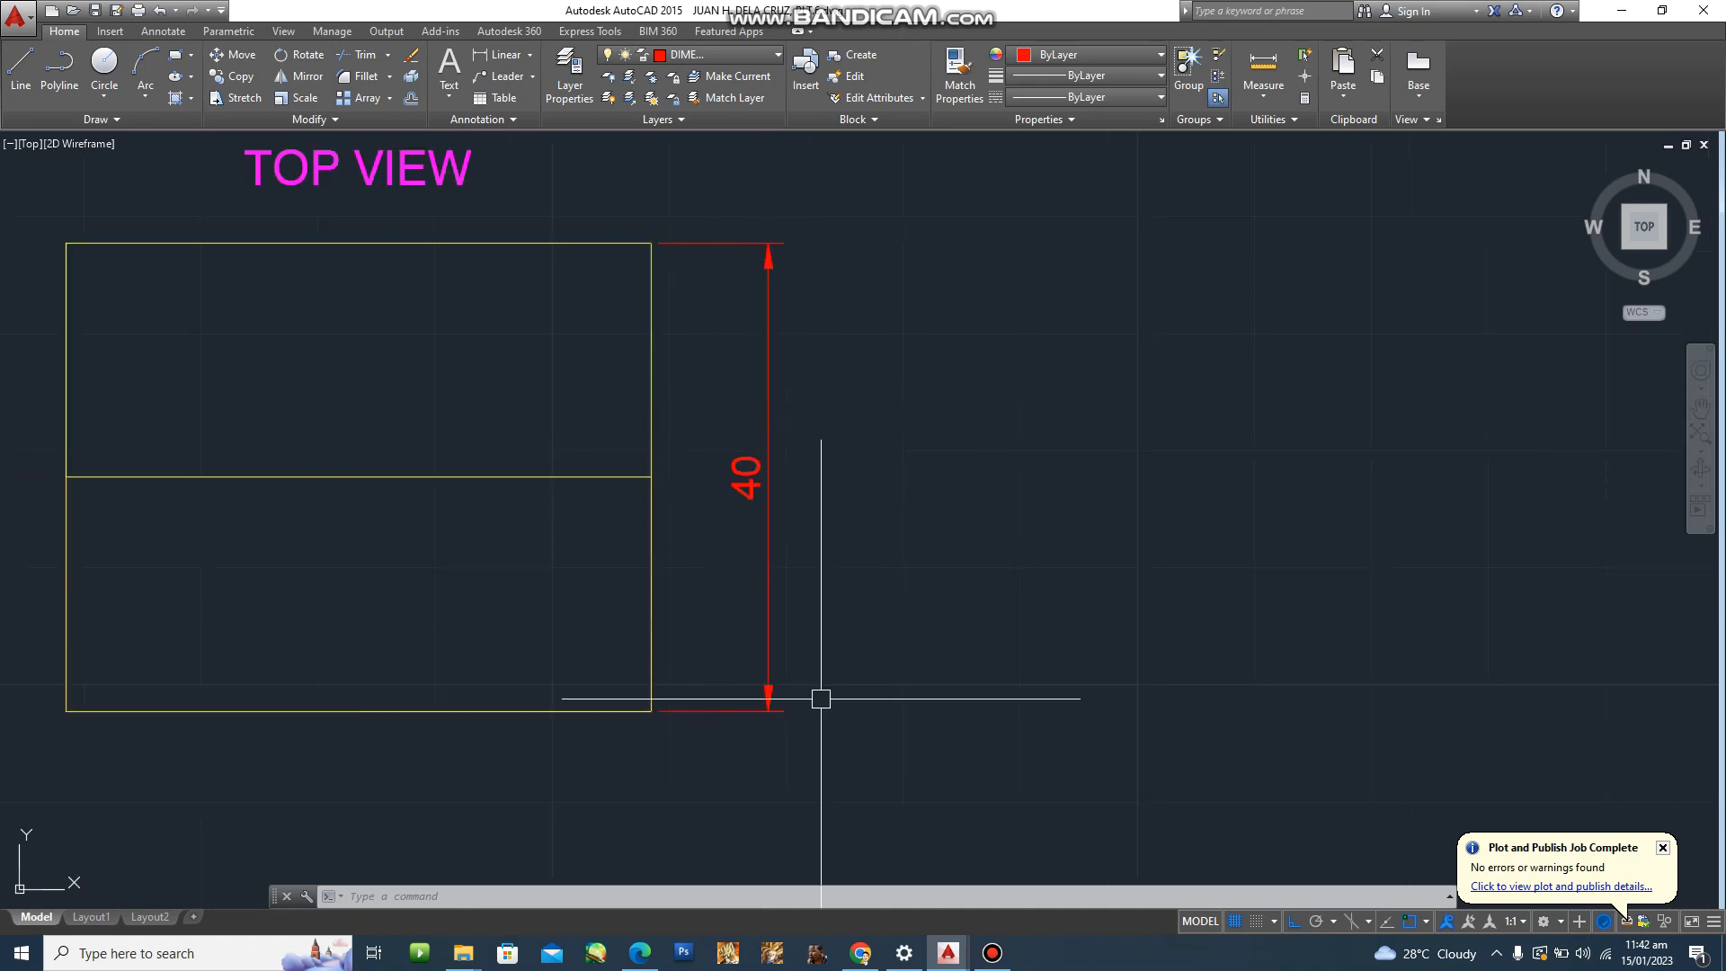
middle_click_drag(821, 698, 820, 774)
scroll(735, 324, "up", 1)
scroll(813, 272, "up", 1)
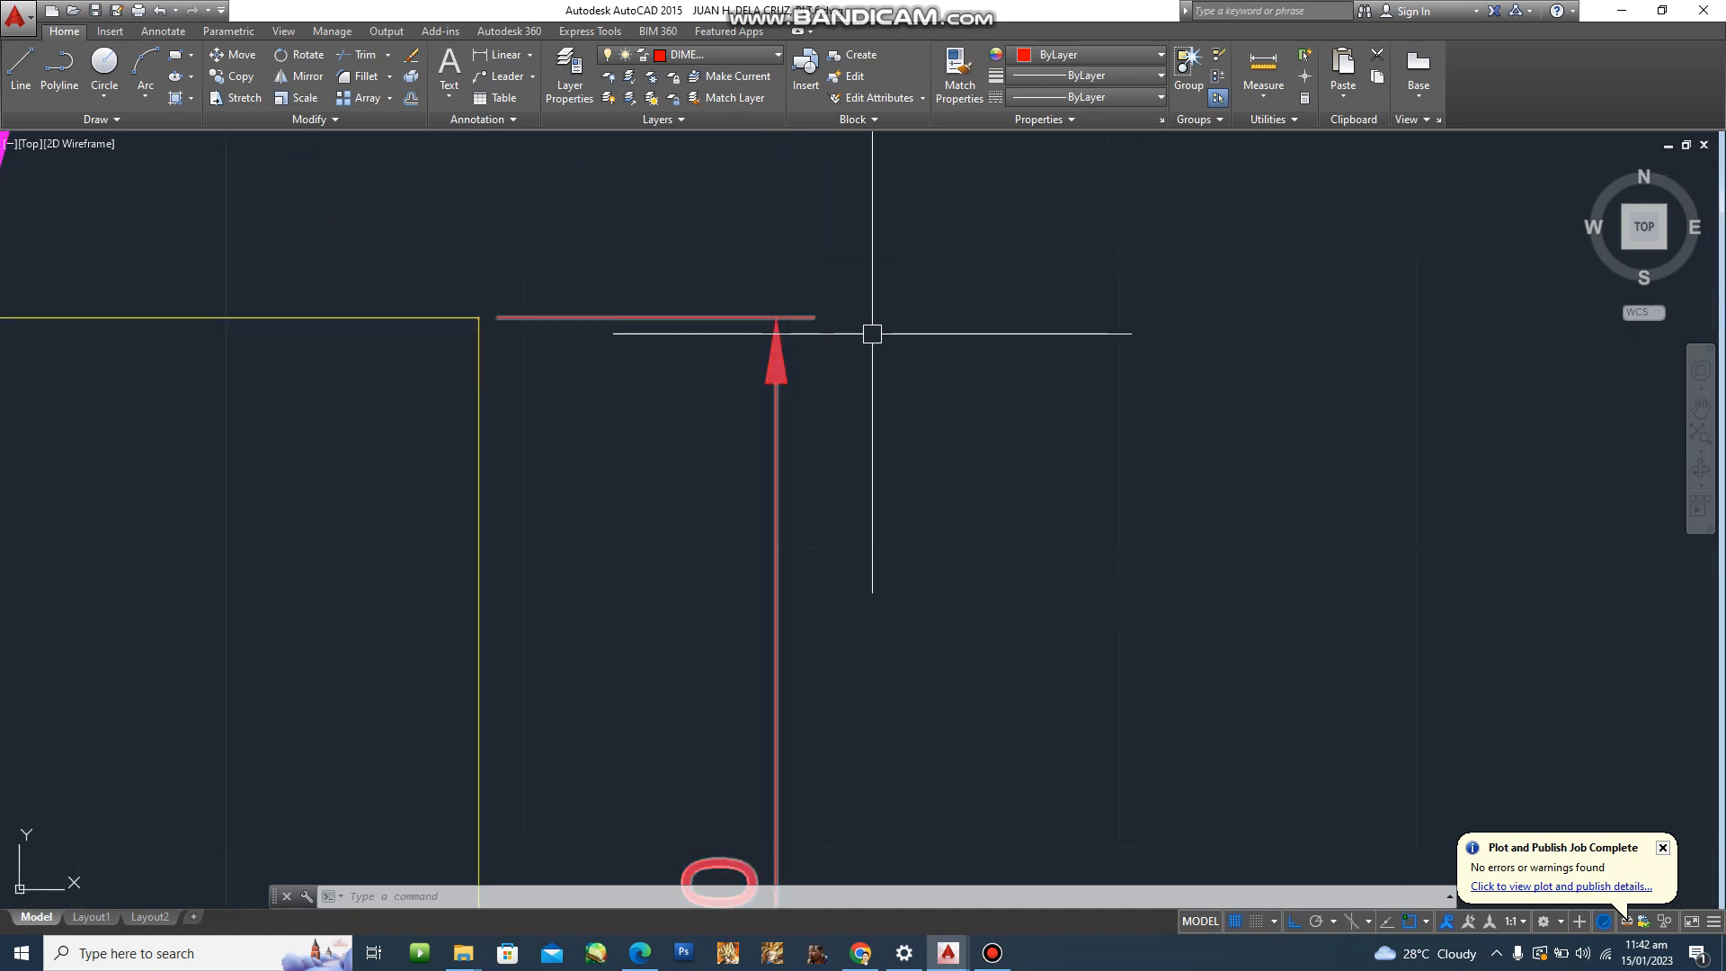
scroll(824, 351, "down", 2)
scroll(827, 356, "up", 2)
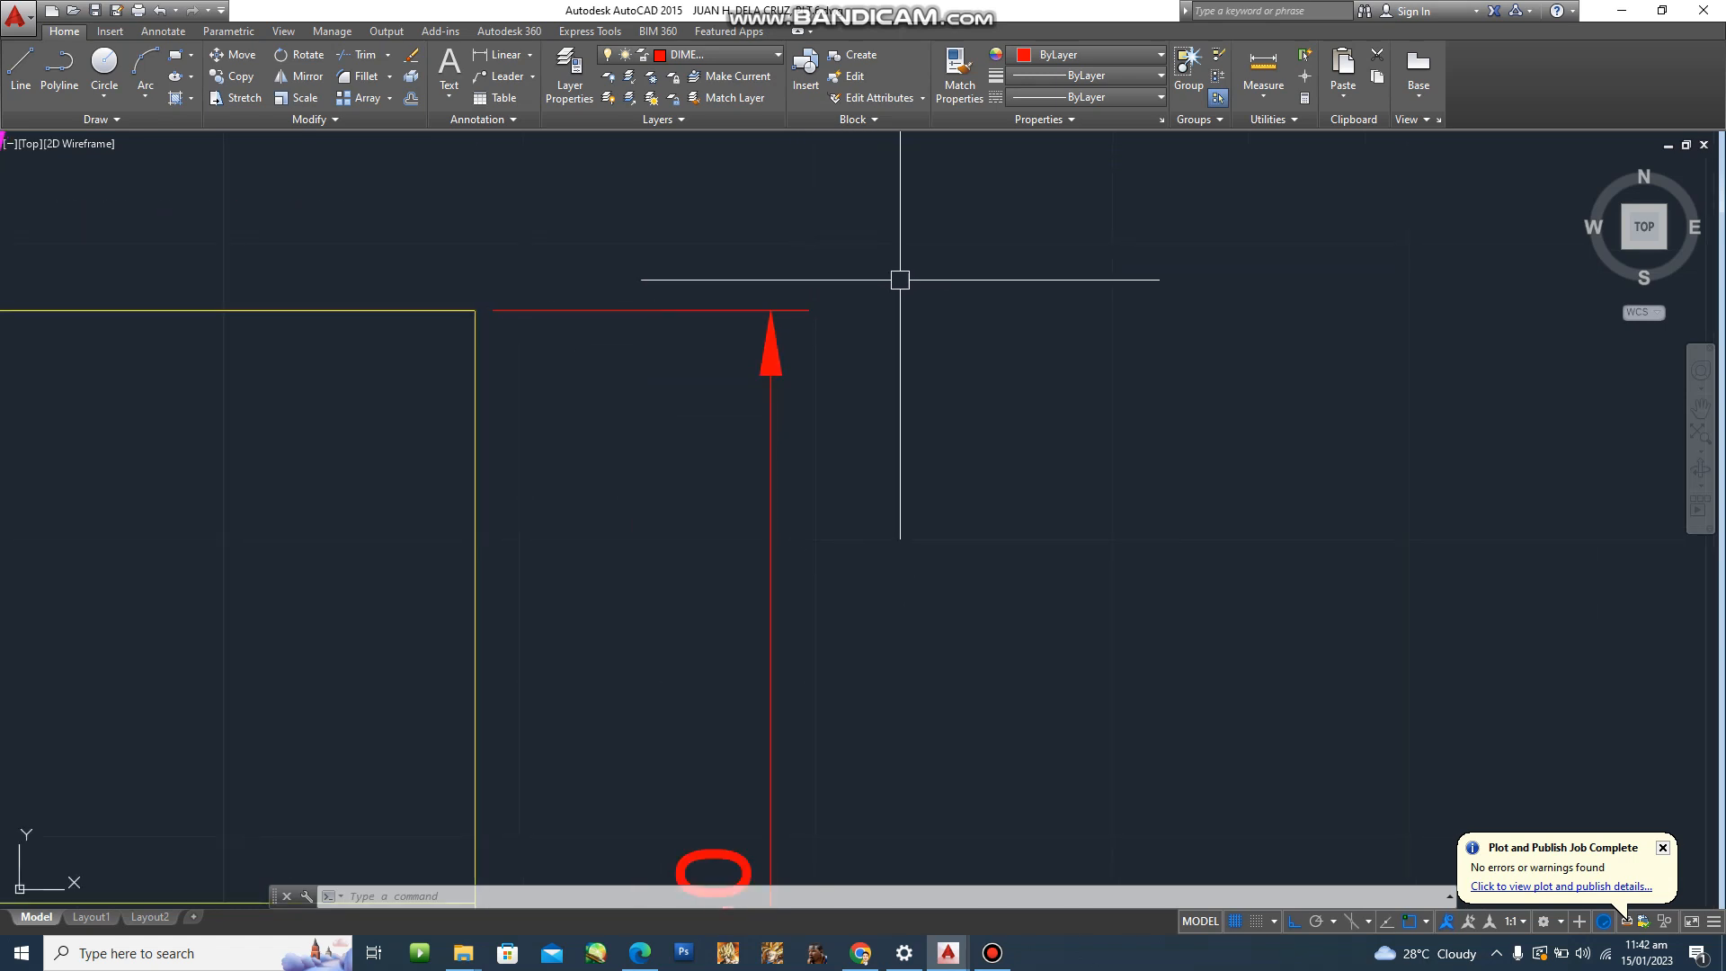
scroll(818, 432, "down", 3)
scroll(834, 715, "up", 3)
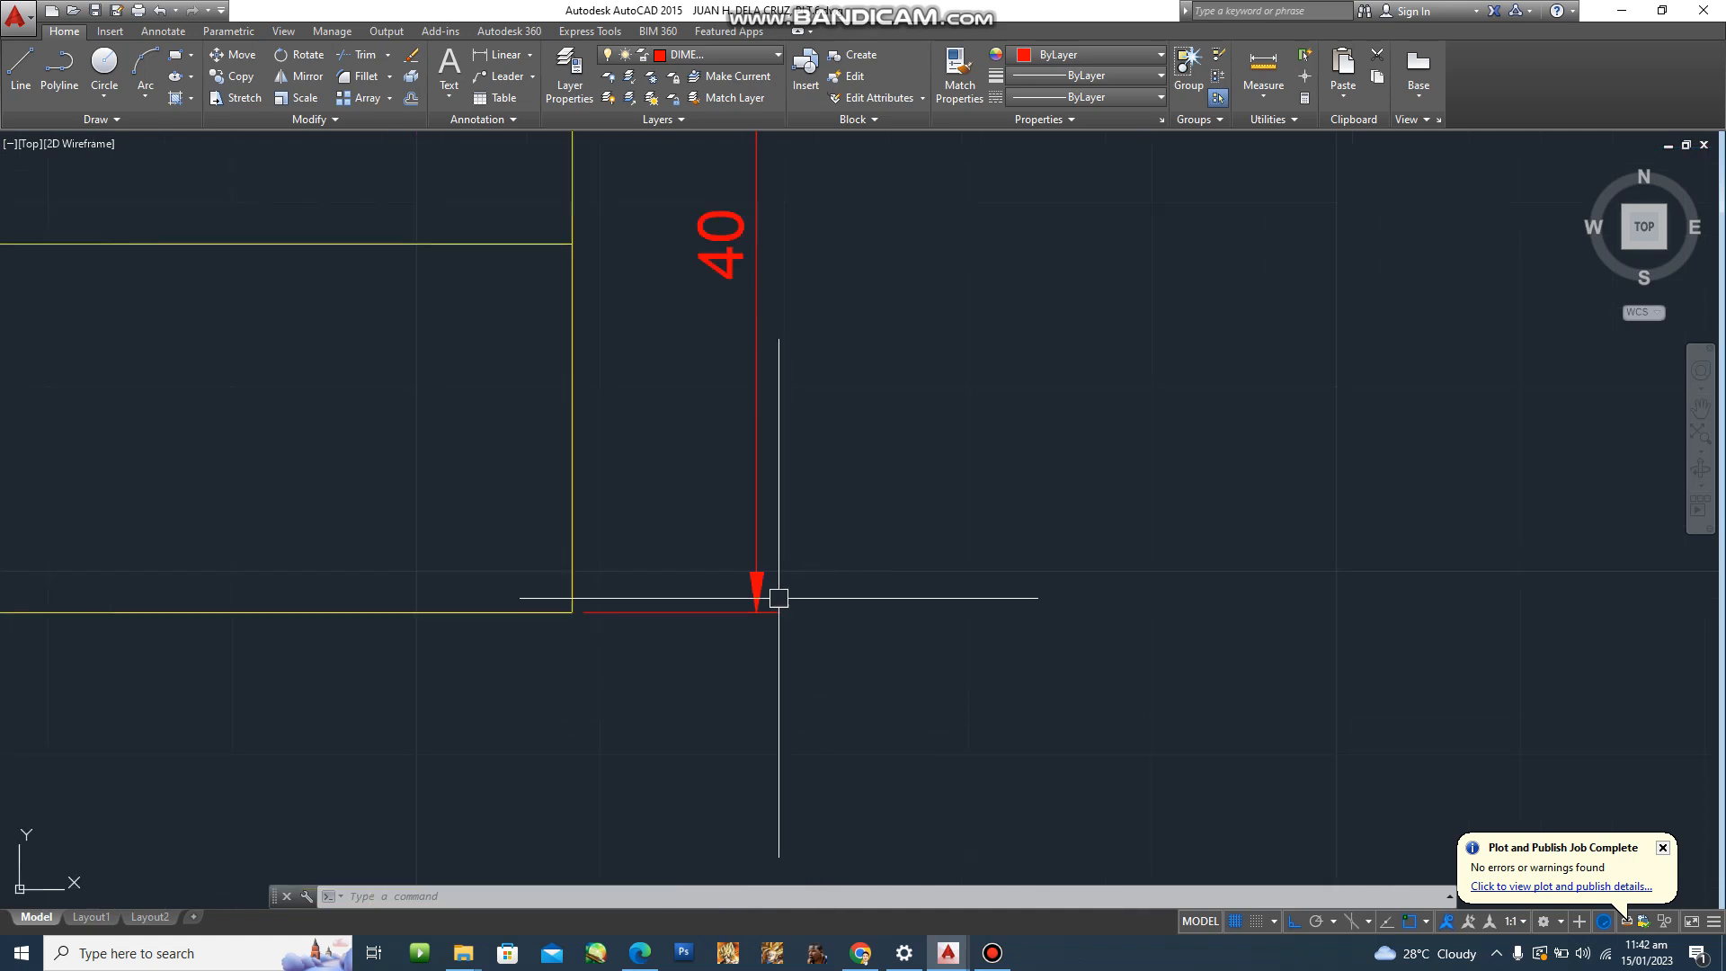
scroll(787, 535, "down", 3)
middle_click_drag(786, 532, 810, 544)
scroll(800, 503, "up", 2)
middle_click_drag(758, 450, 794, 497)
Create a new text style named SWISS 721 LT BT.
key("Escape")
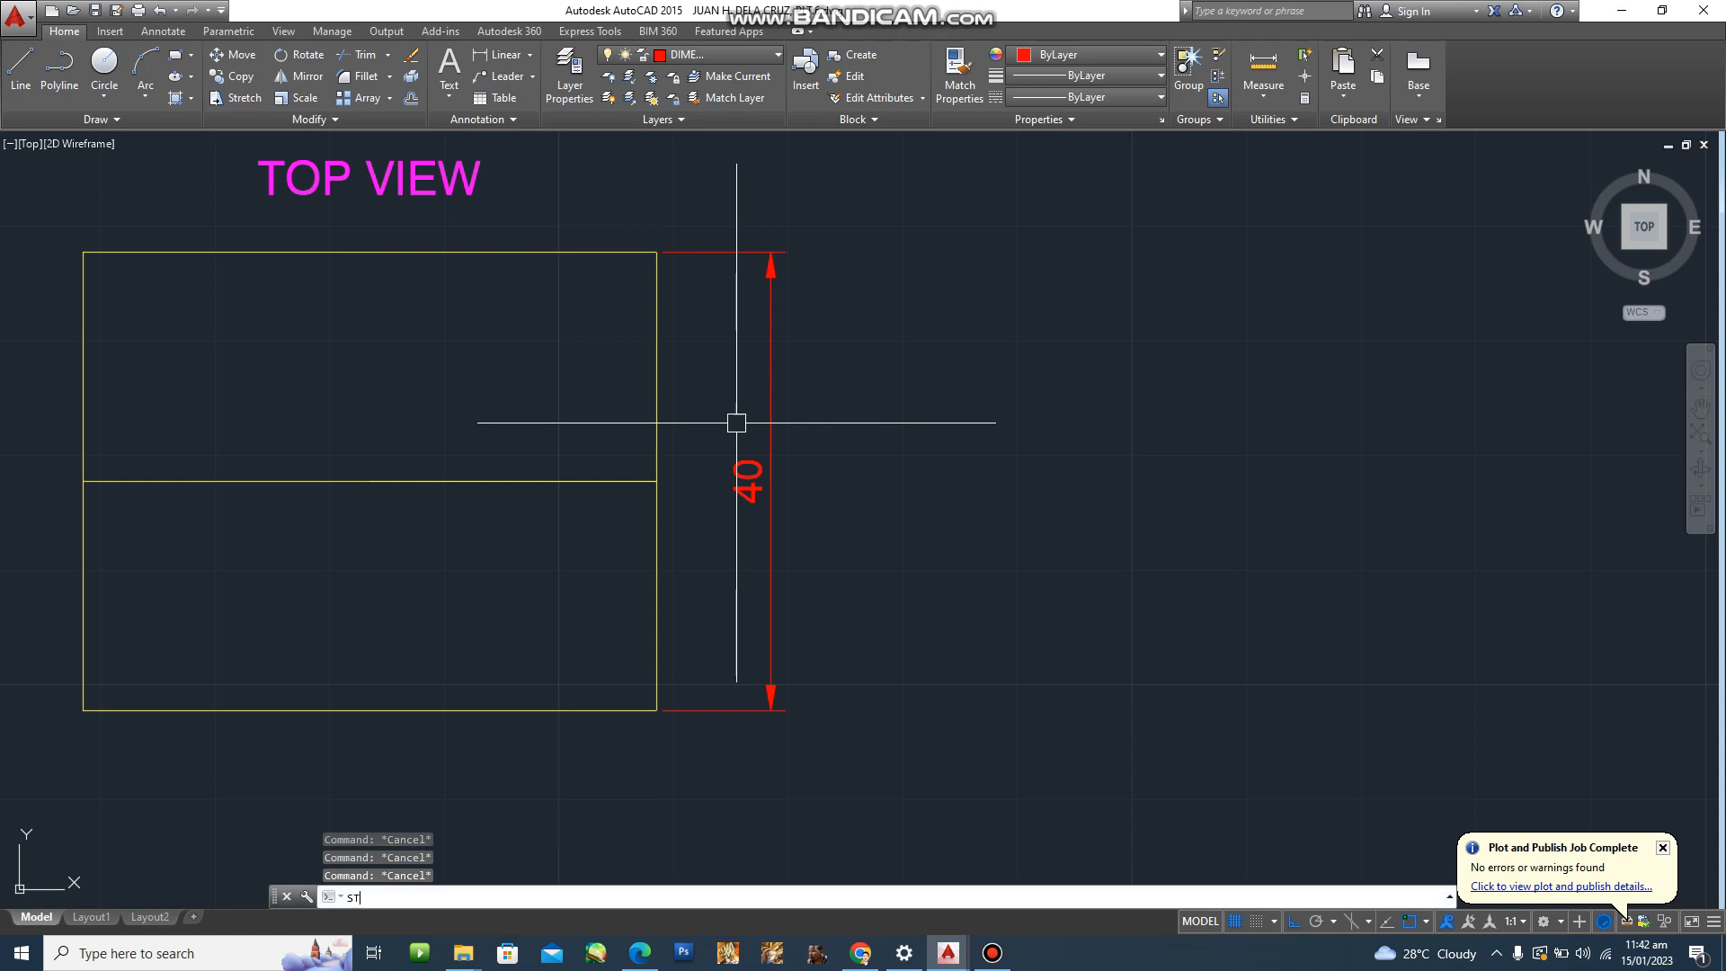
key("Return")
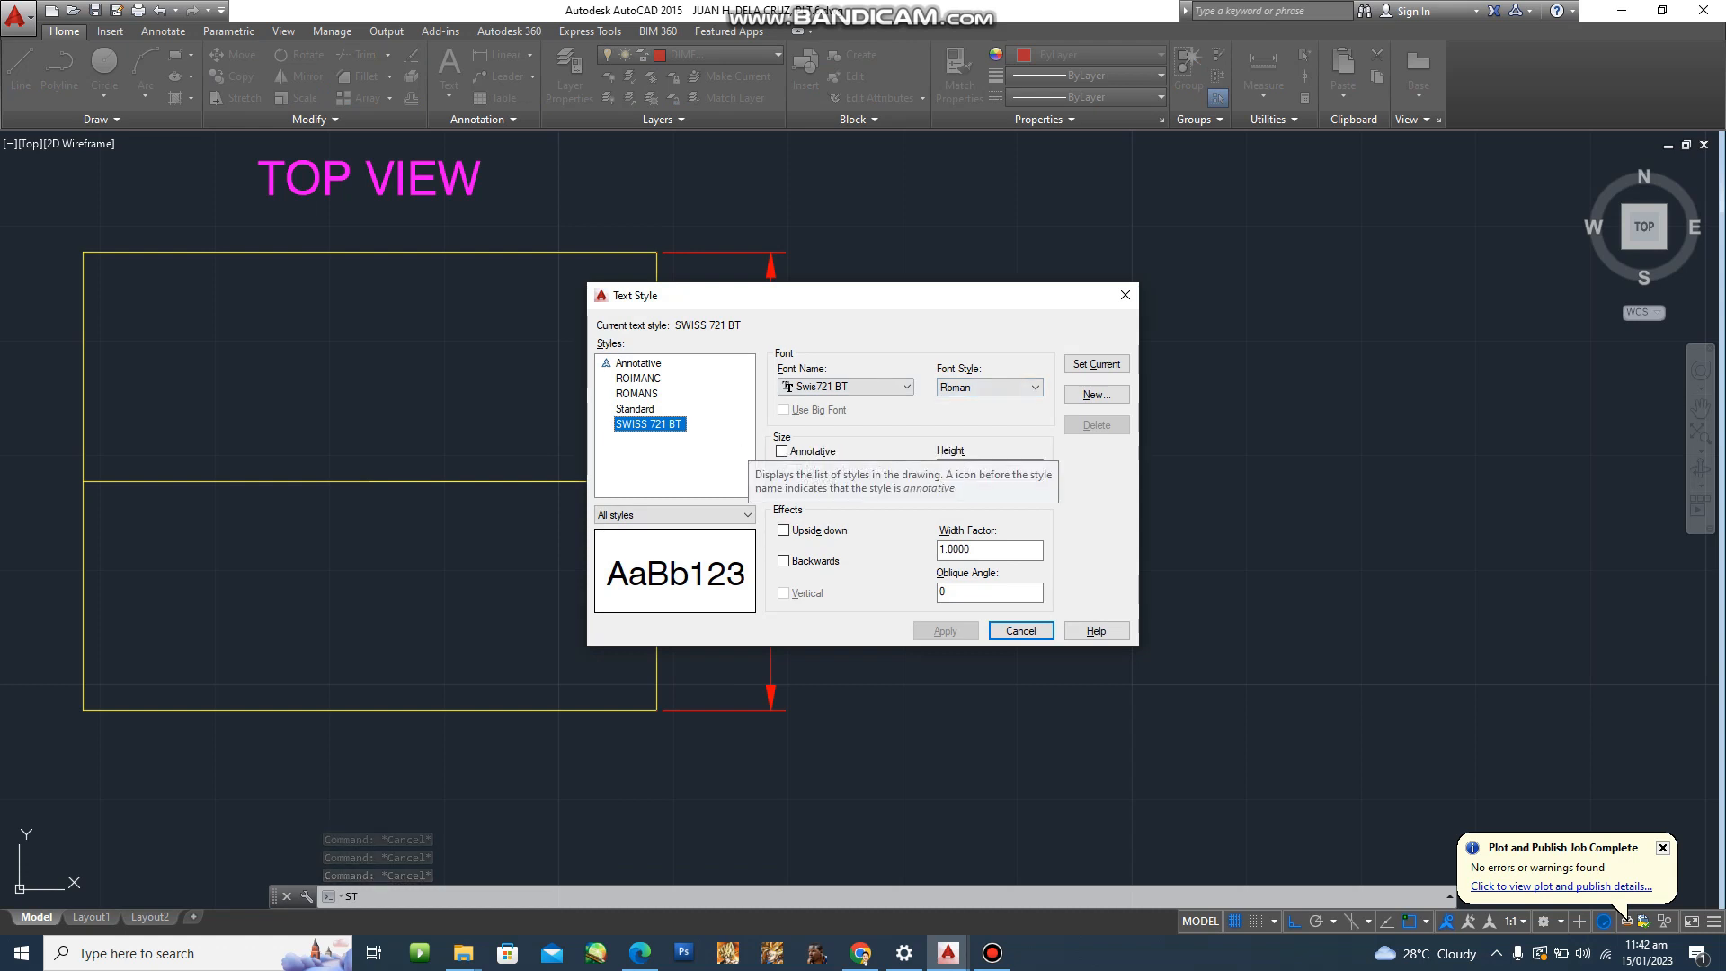
left_click(1096, 393)
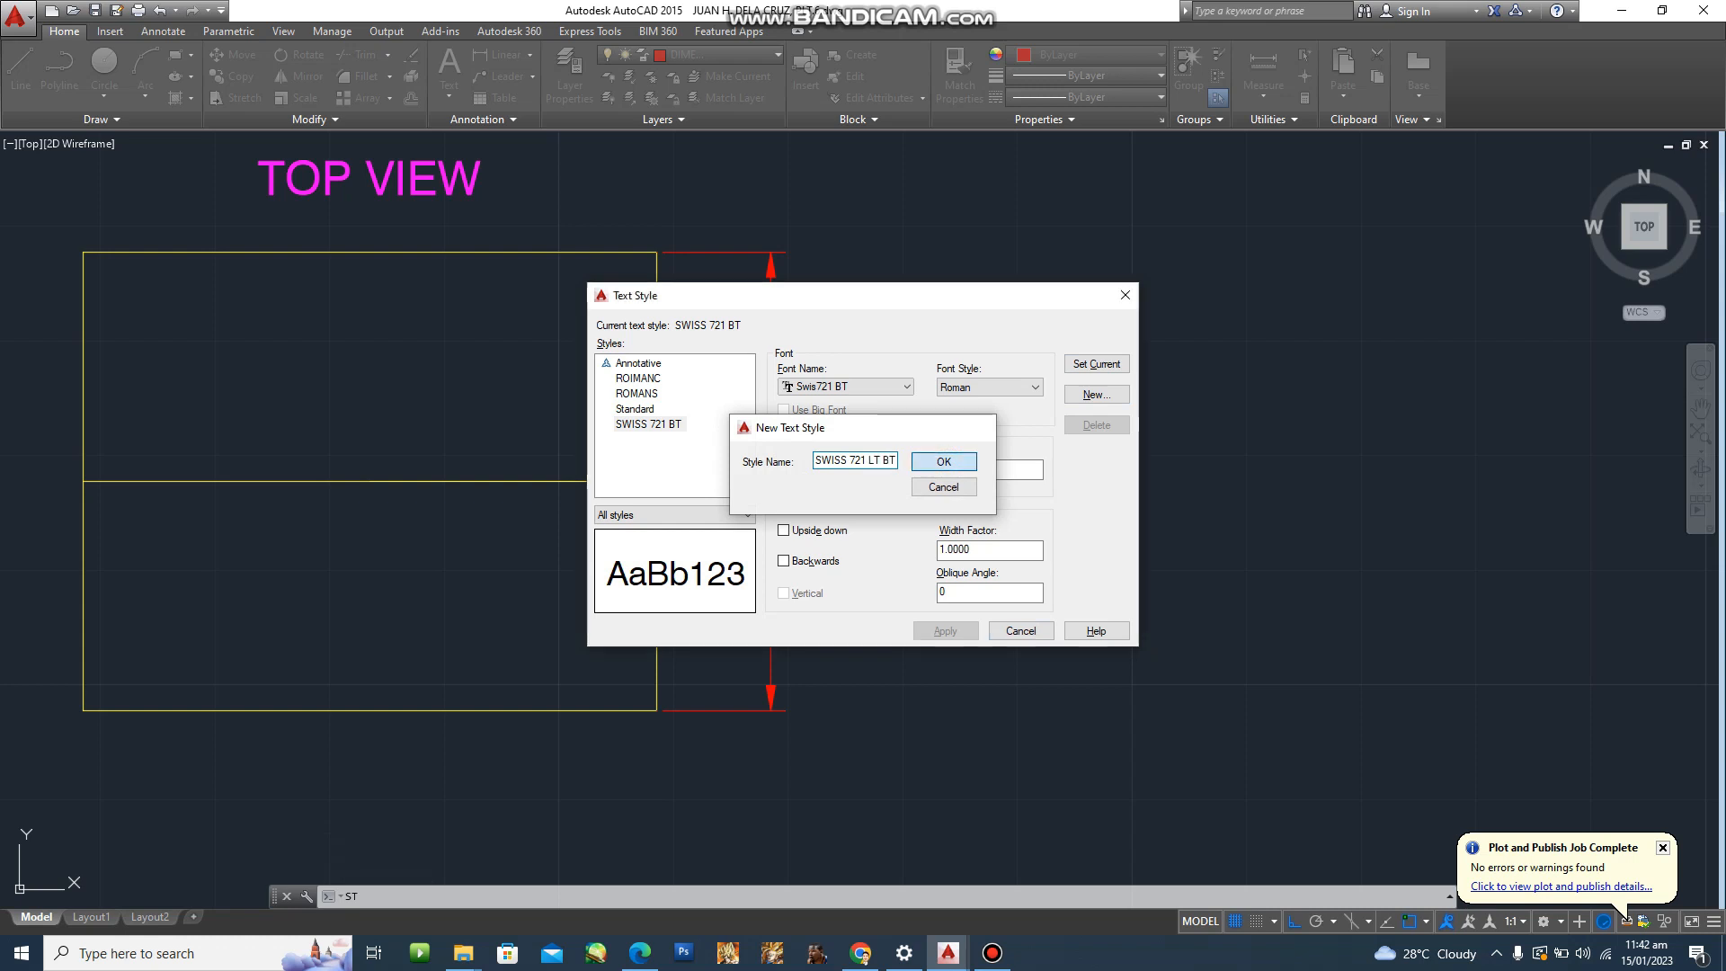
key("Return")
Set the font of the SWISS 721 LT BT text style to Swis721 Lt BT.
left_click(846, 387)
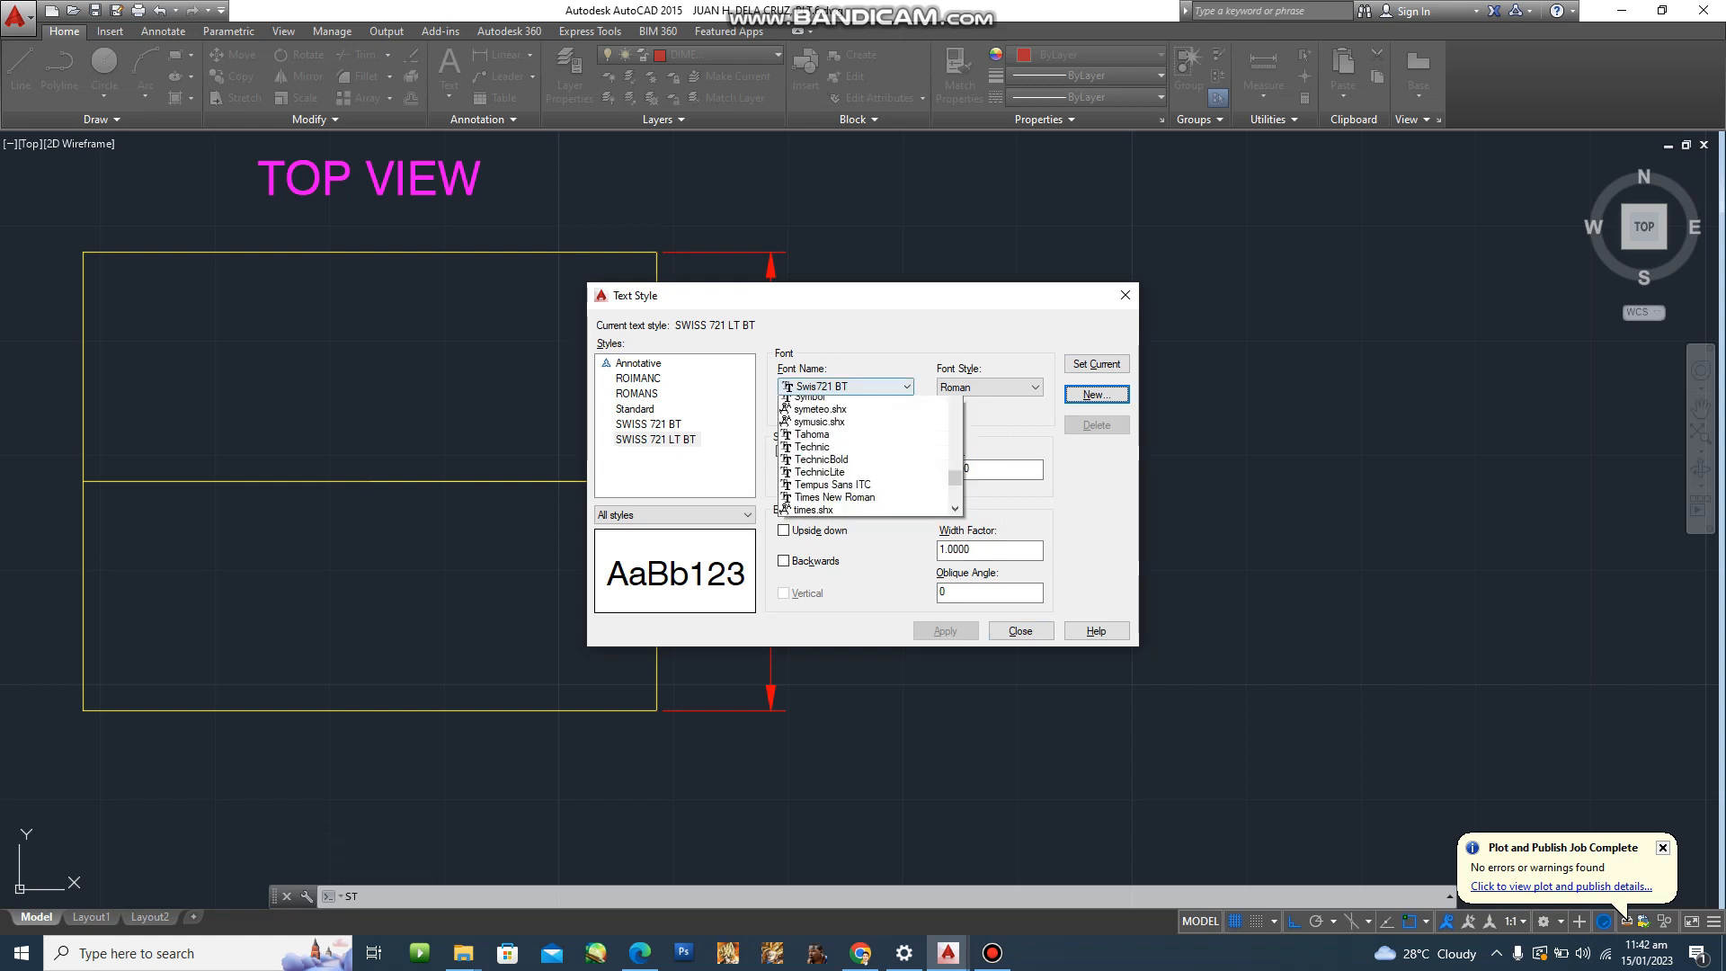
key("Up")
key("Up")
key("Up")
key("Up")
key("Up")
key("Up")
key("Down")
key("Down")
key("Down")
key("Down")
key("Down")
key("Down")
key("Down")
key("Down")
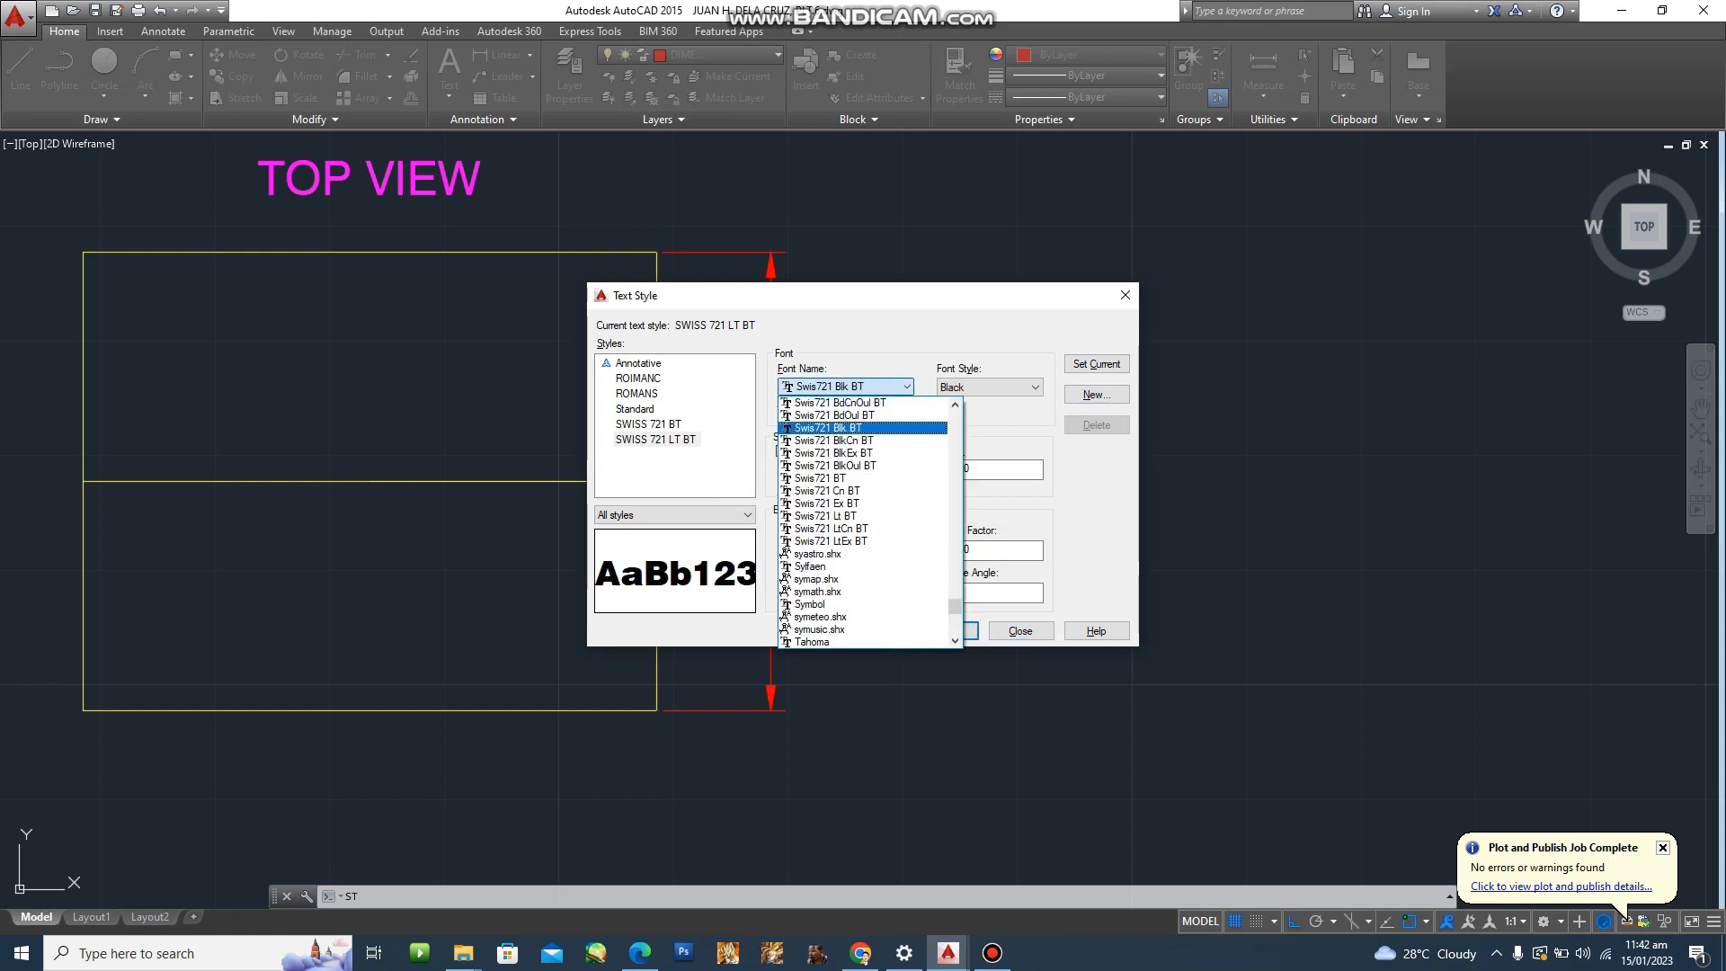
key("Down")
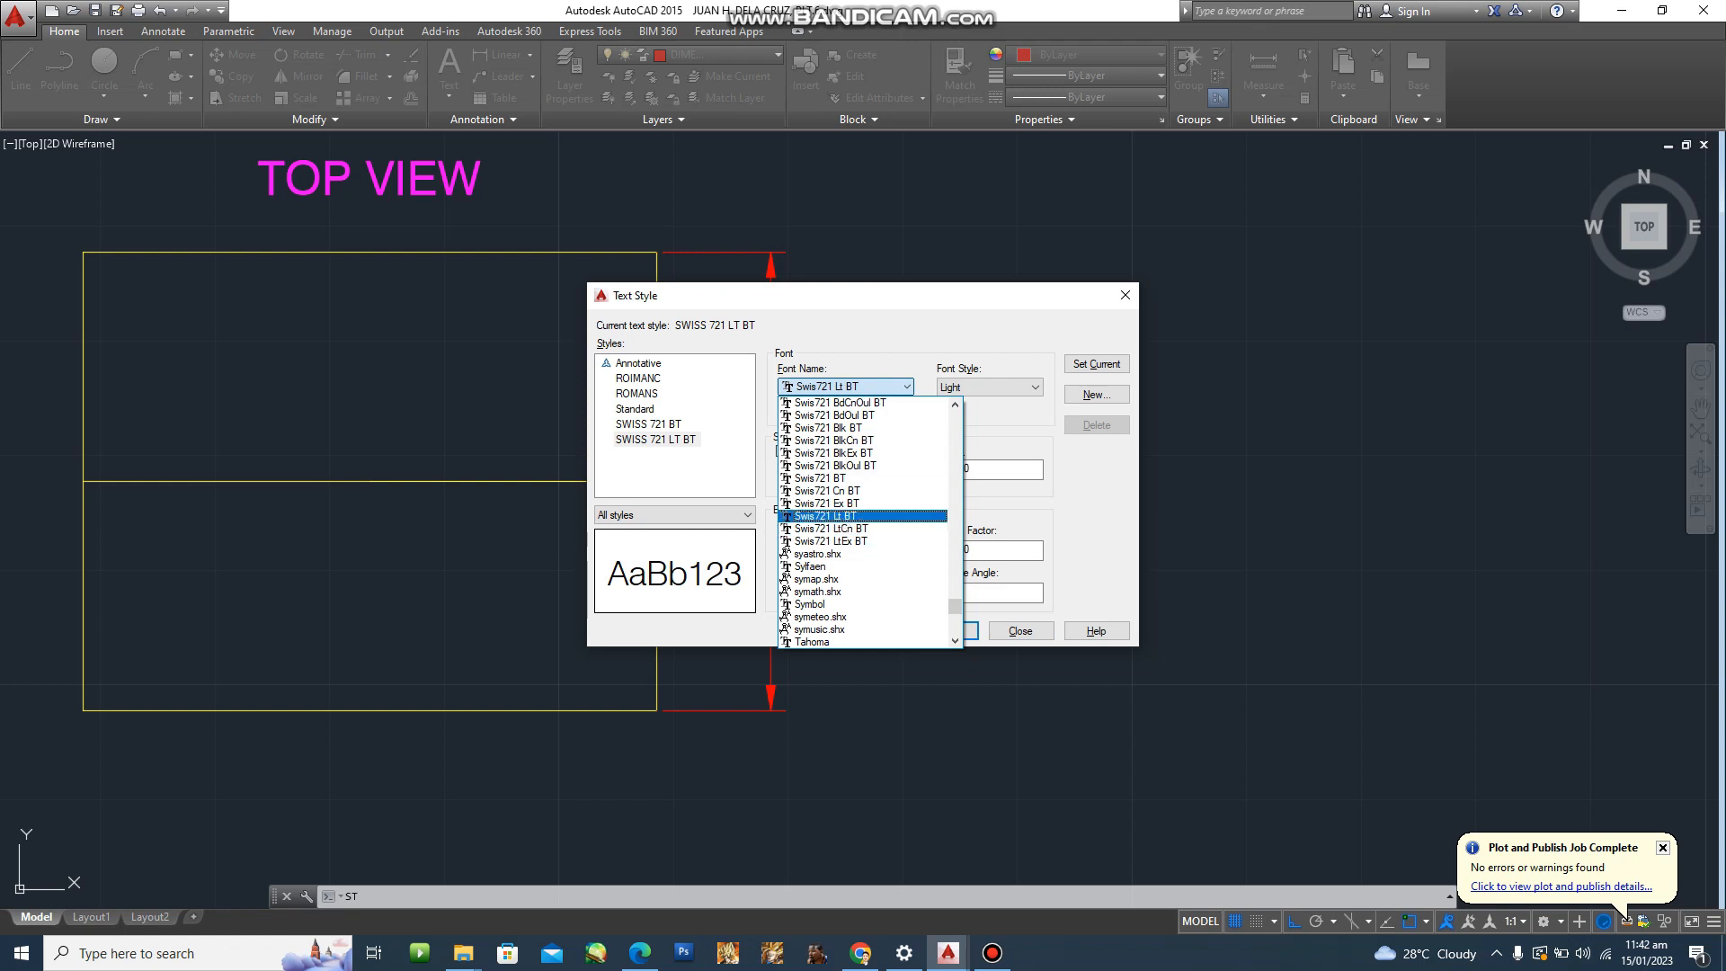
key("Return")
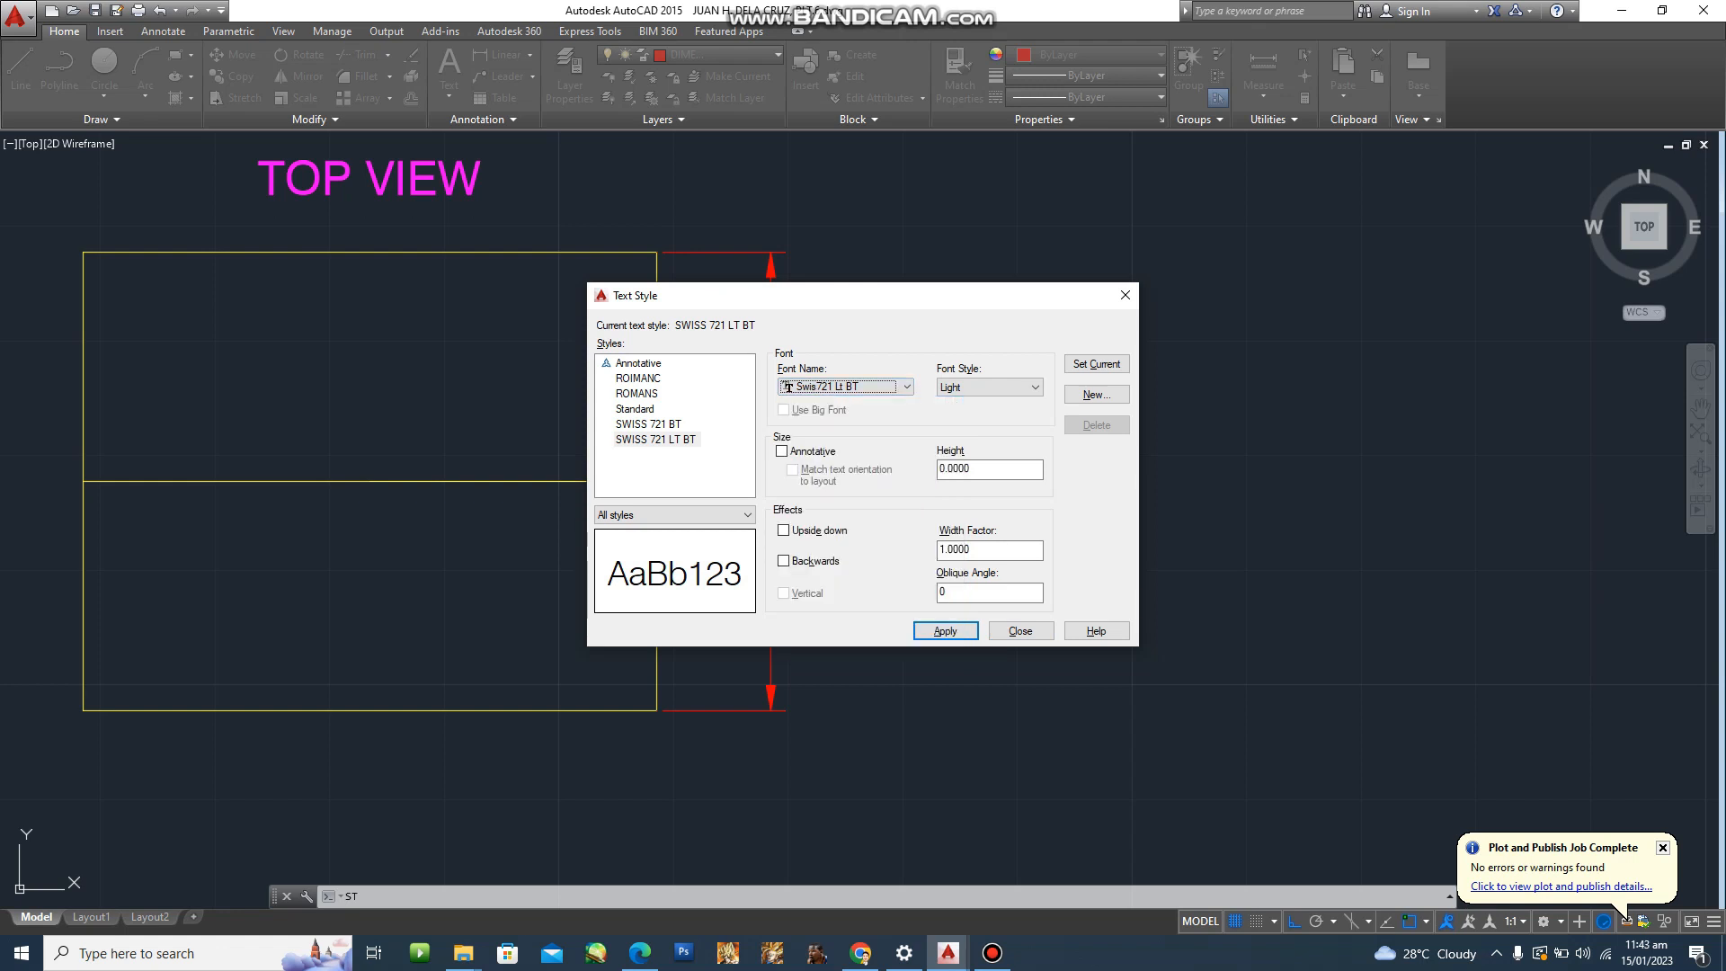
Make the SWISS 721 LT BT text style current and save its font change.
left_click(1096, 364)
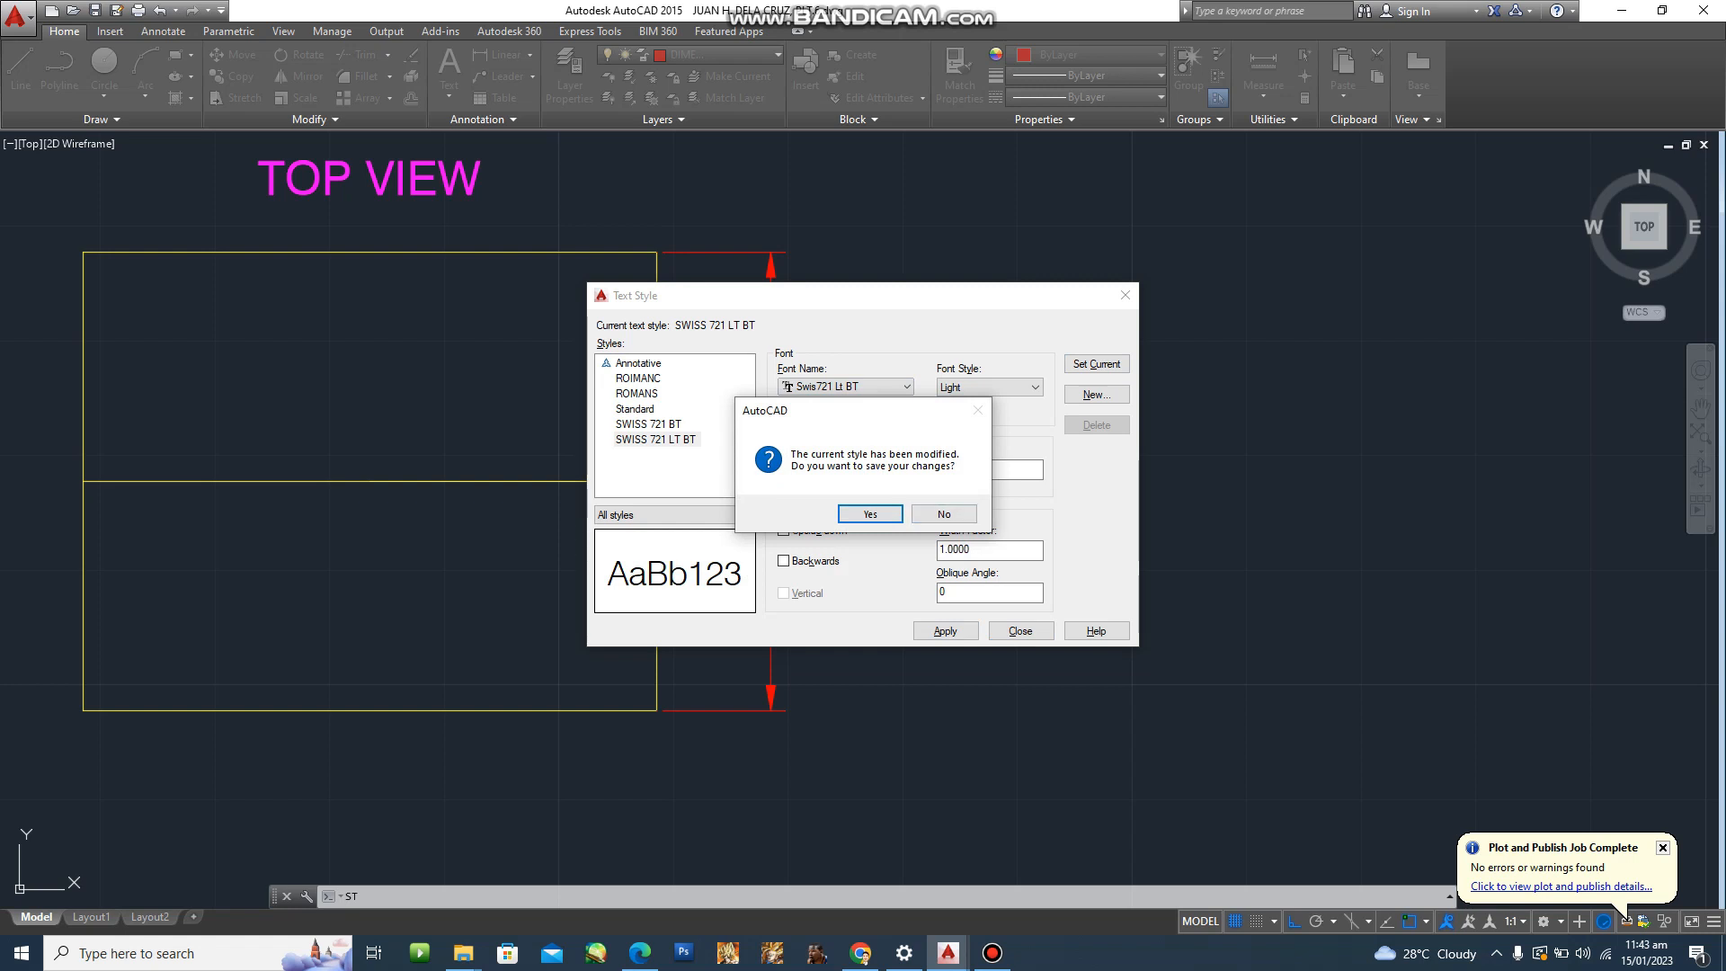
key("Return")
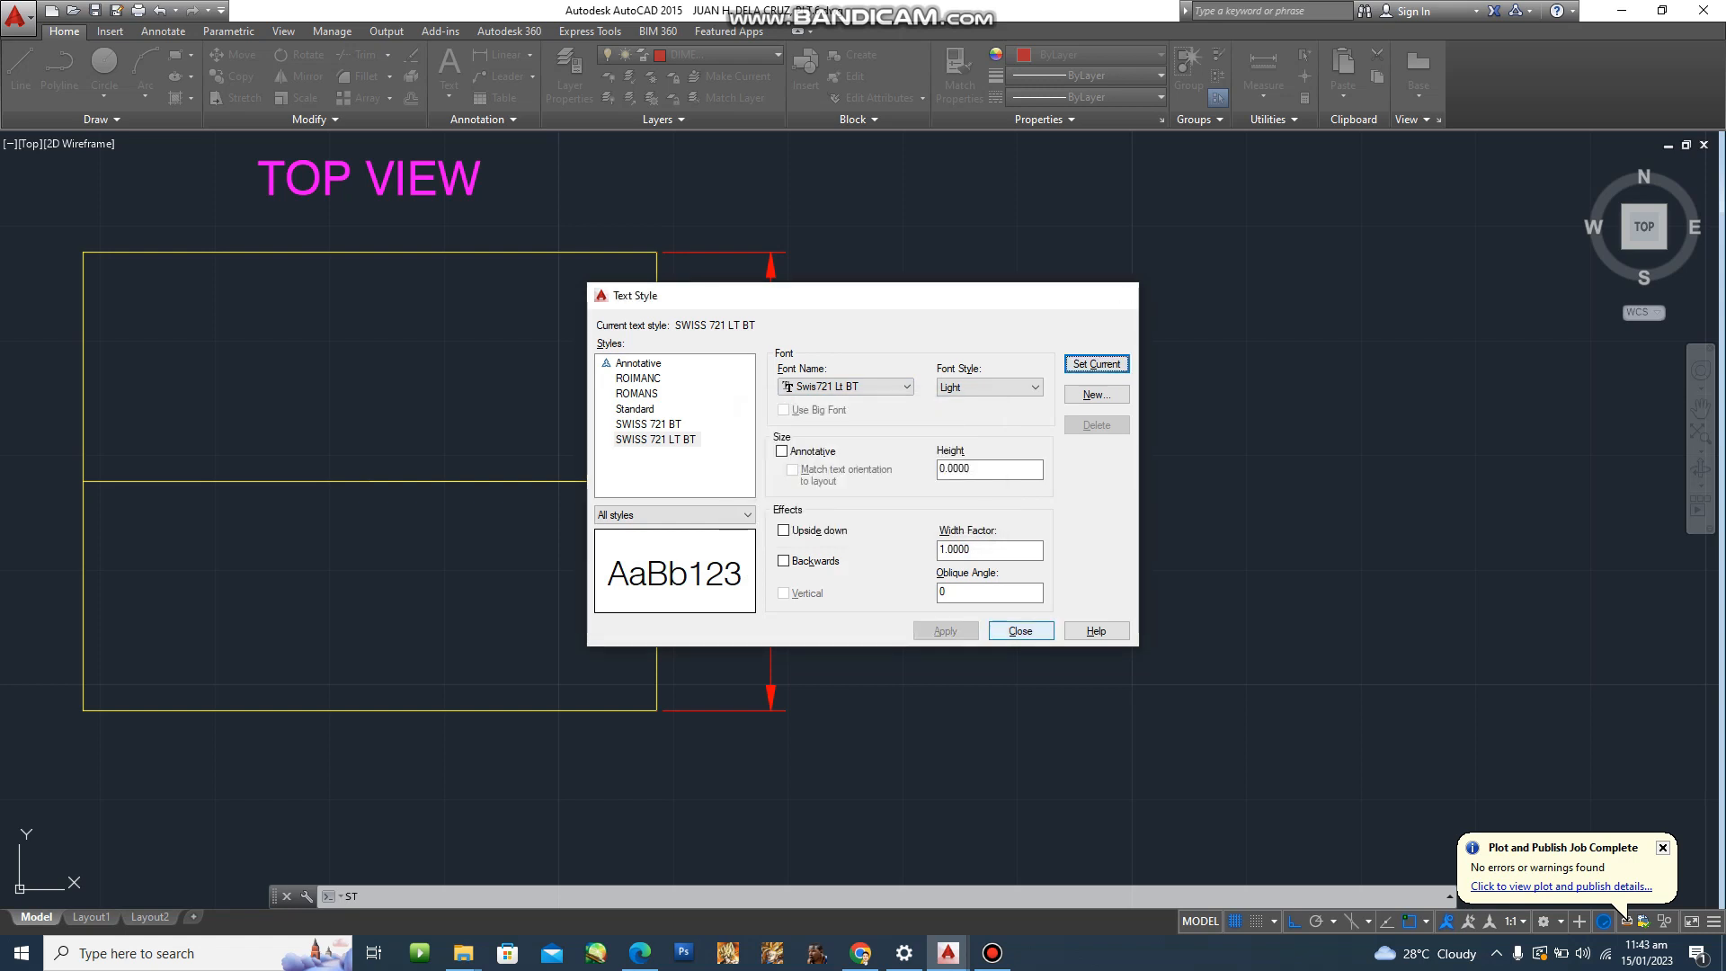
key("Escape")
Modify the ISO-25 dimension style to use the SWISS 721 LT BT text style.
scroll(936, 597, "down", 4)
scroll(1016, 643, "down", 3)
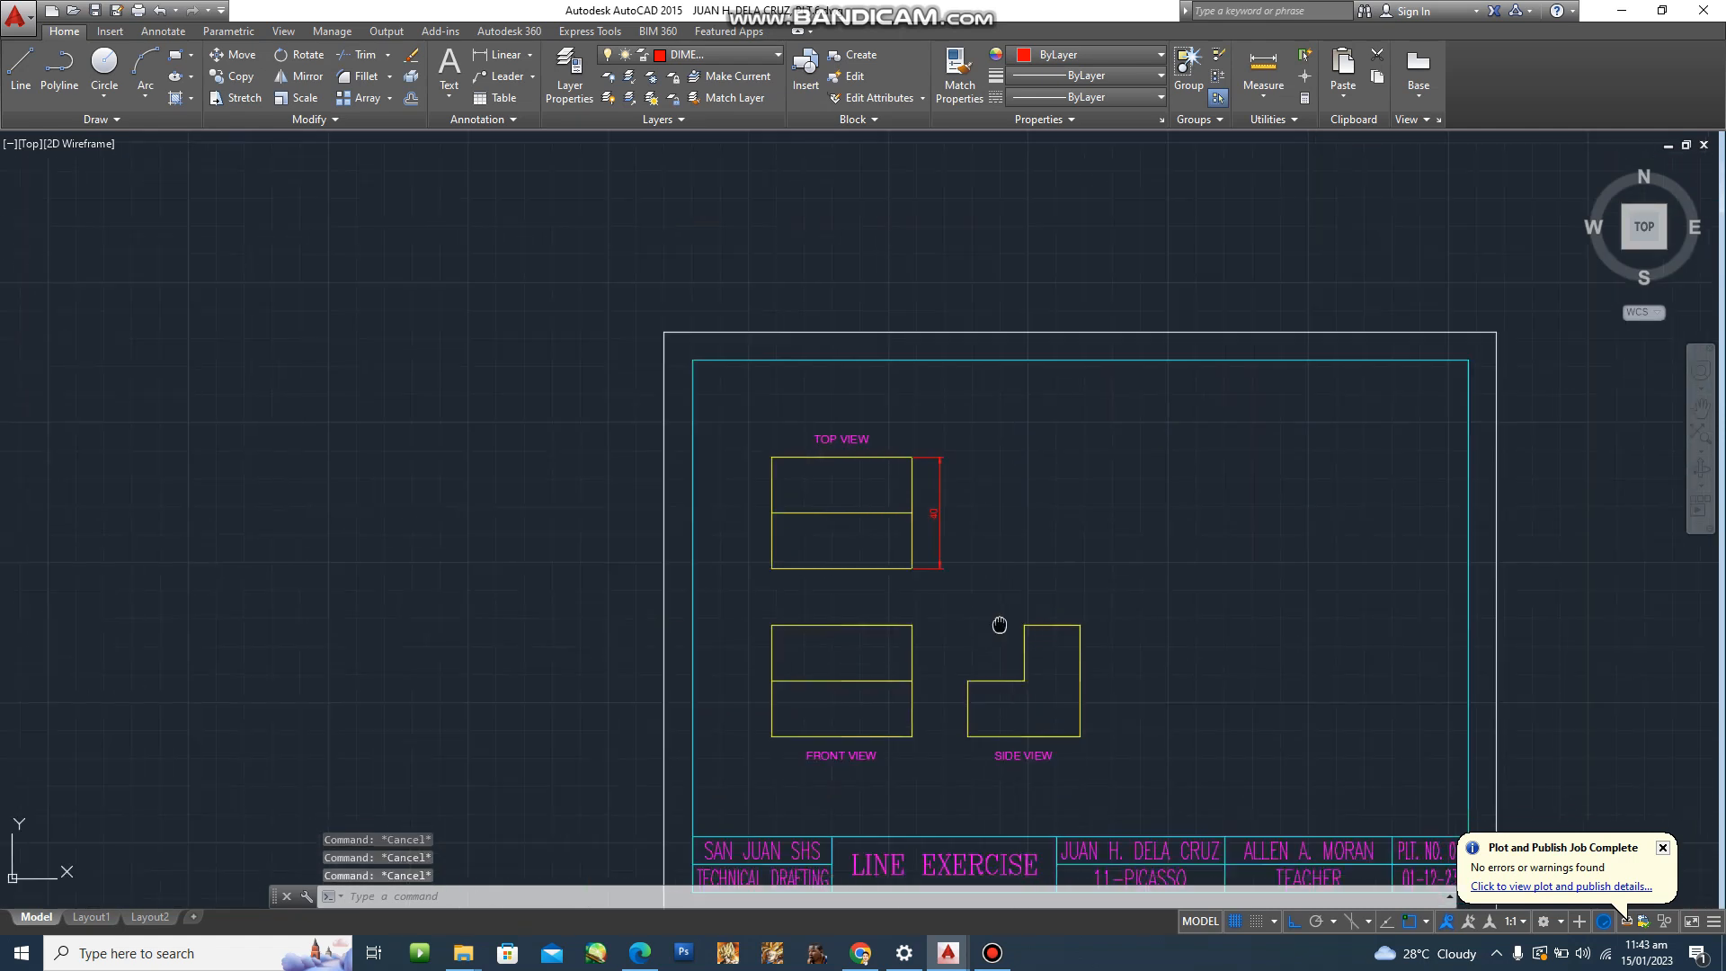
scroll(932, 476, "up", 4)
middle_click_drag(932, 489, 855, 477)
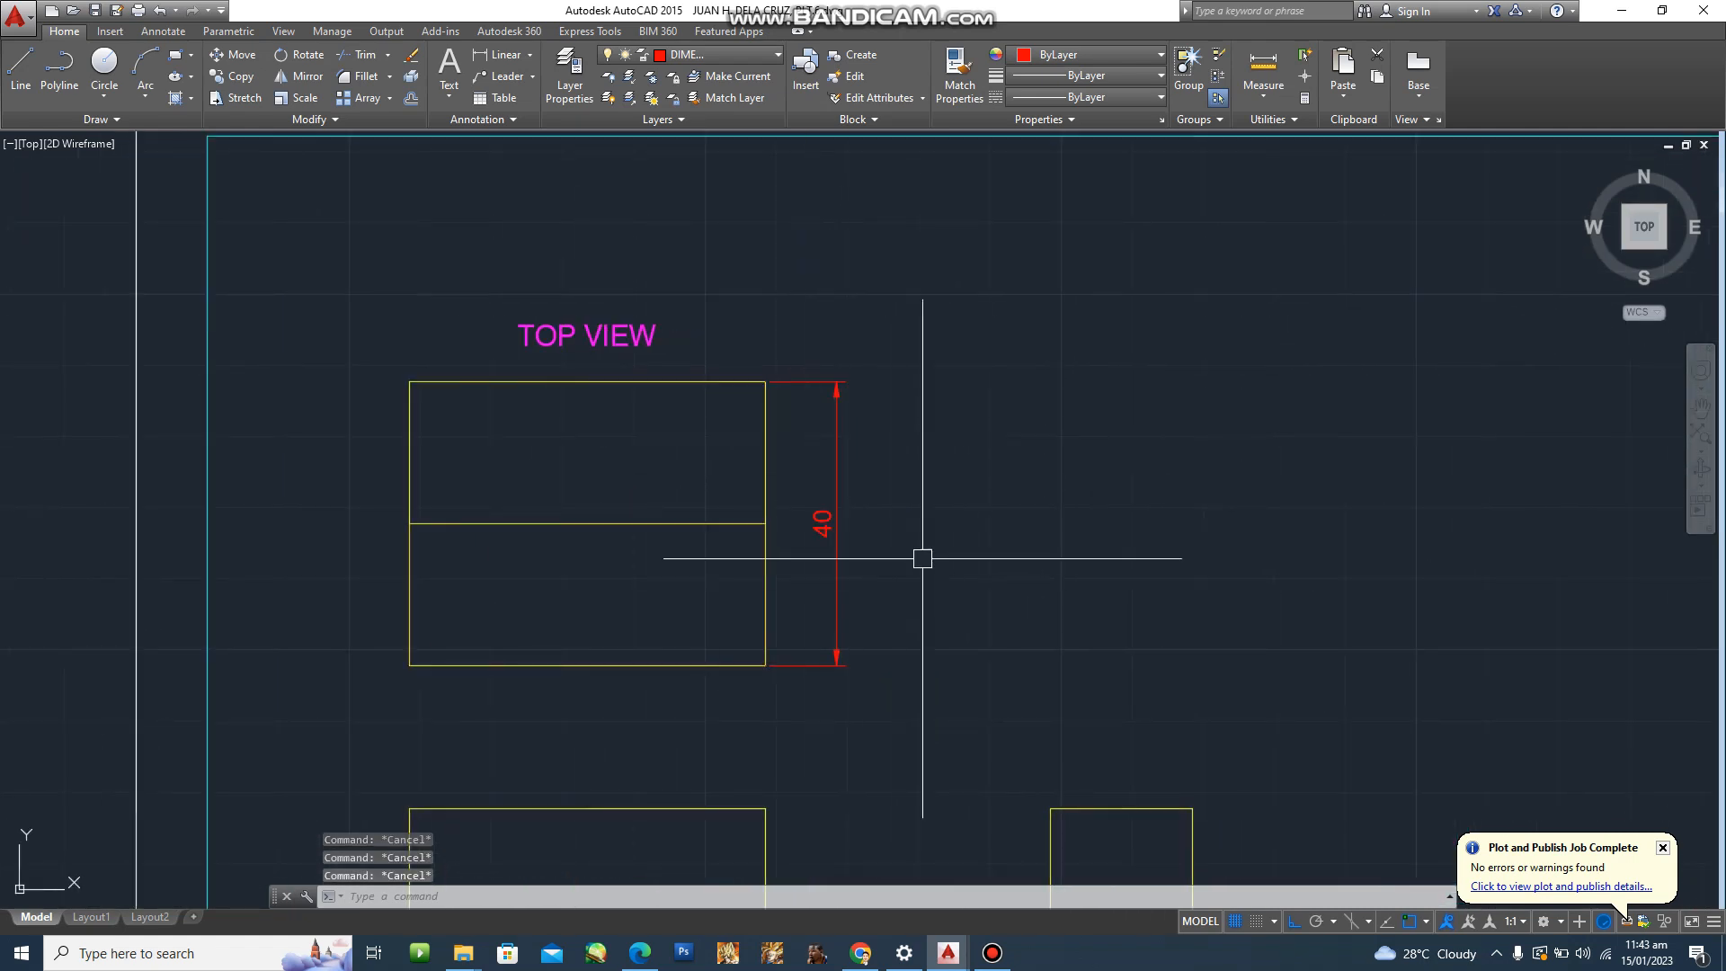
type("d")
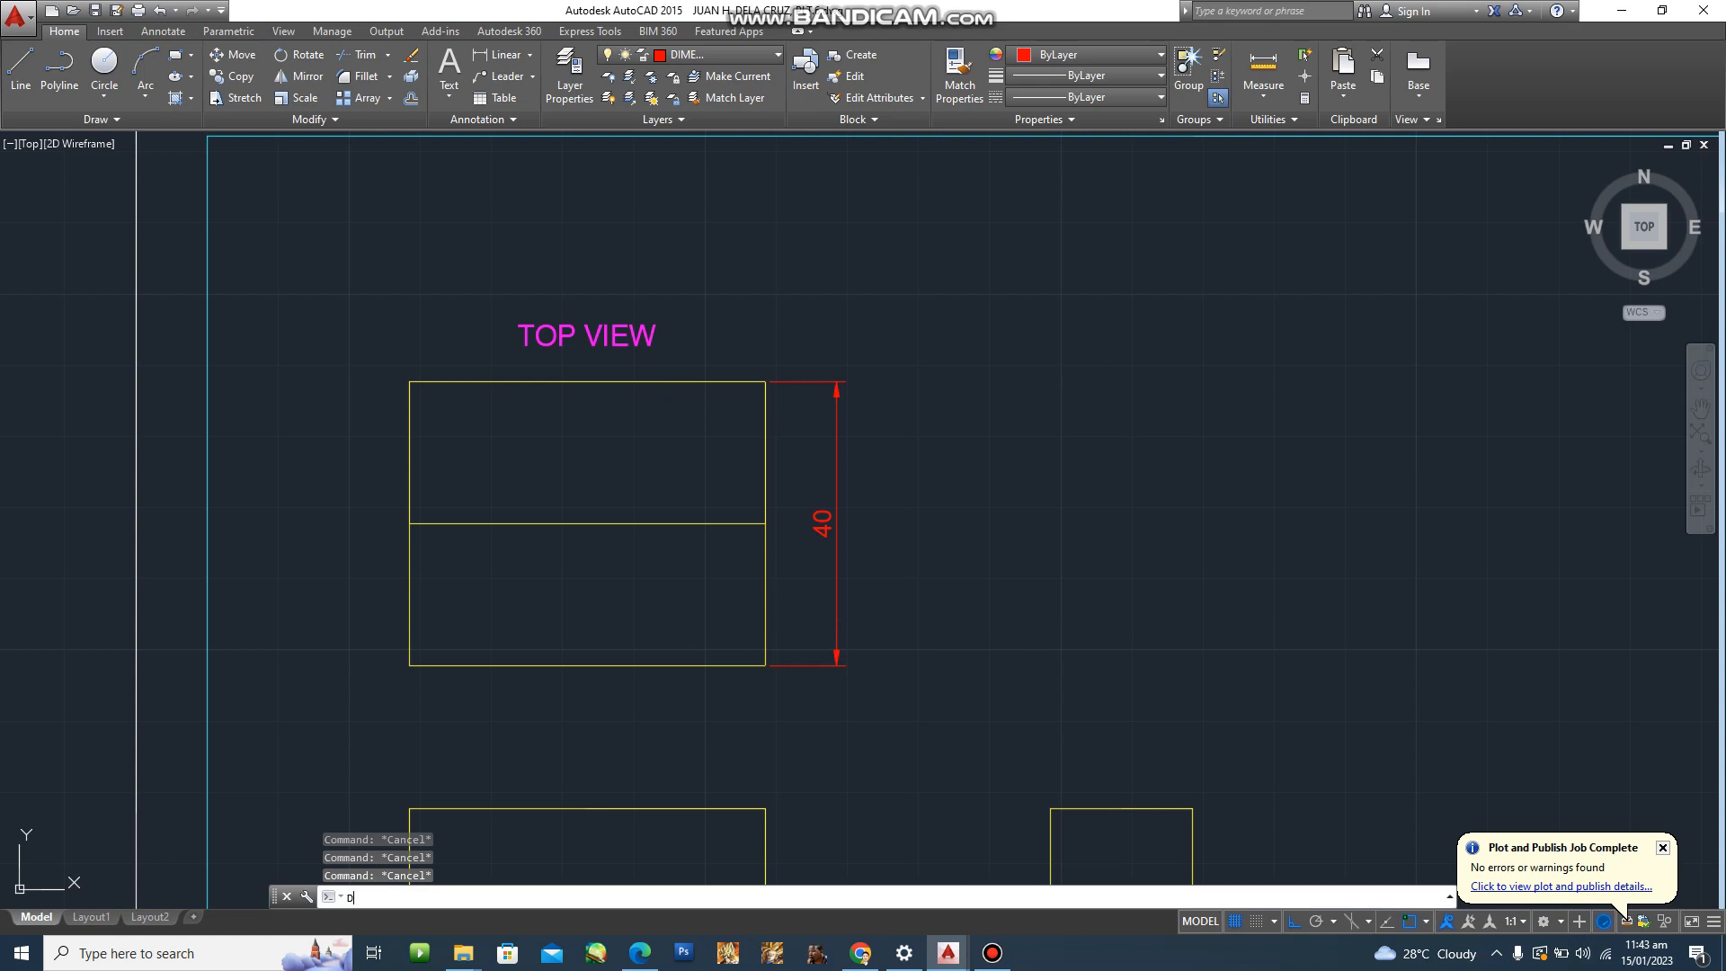
key("Return")
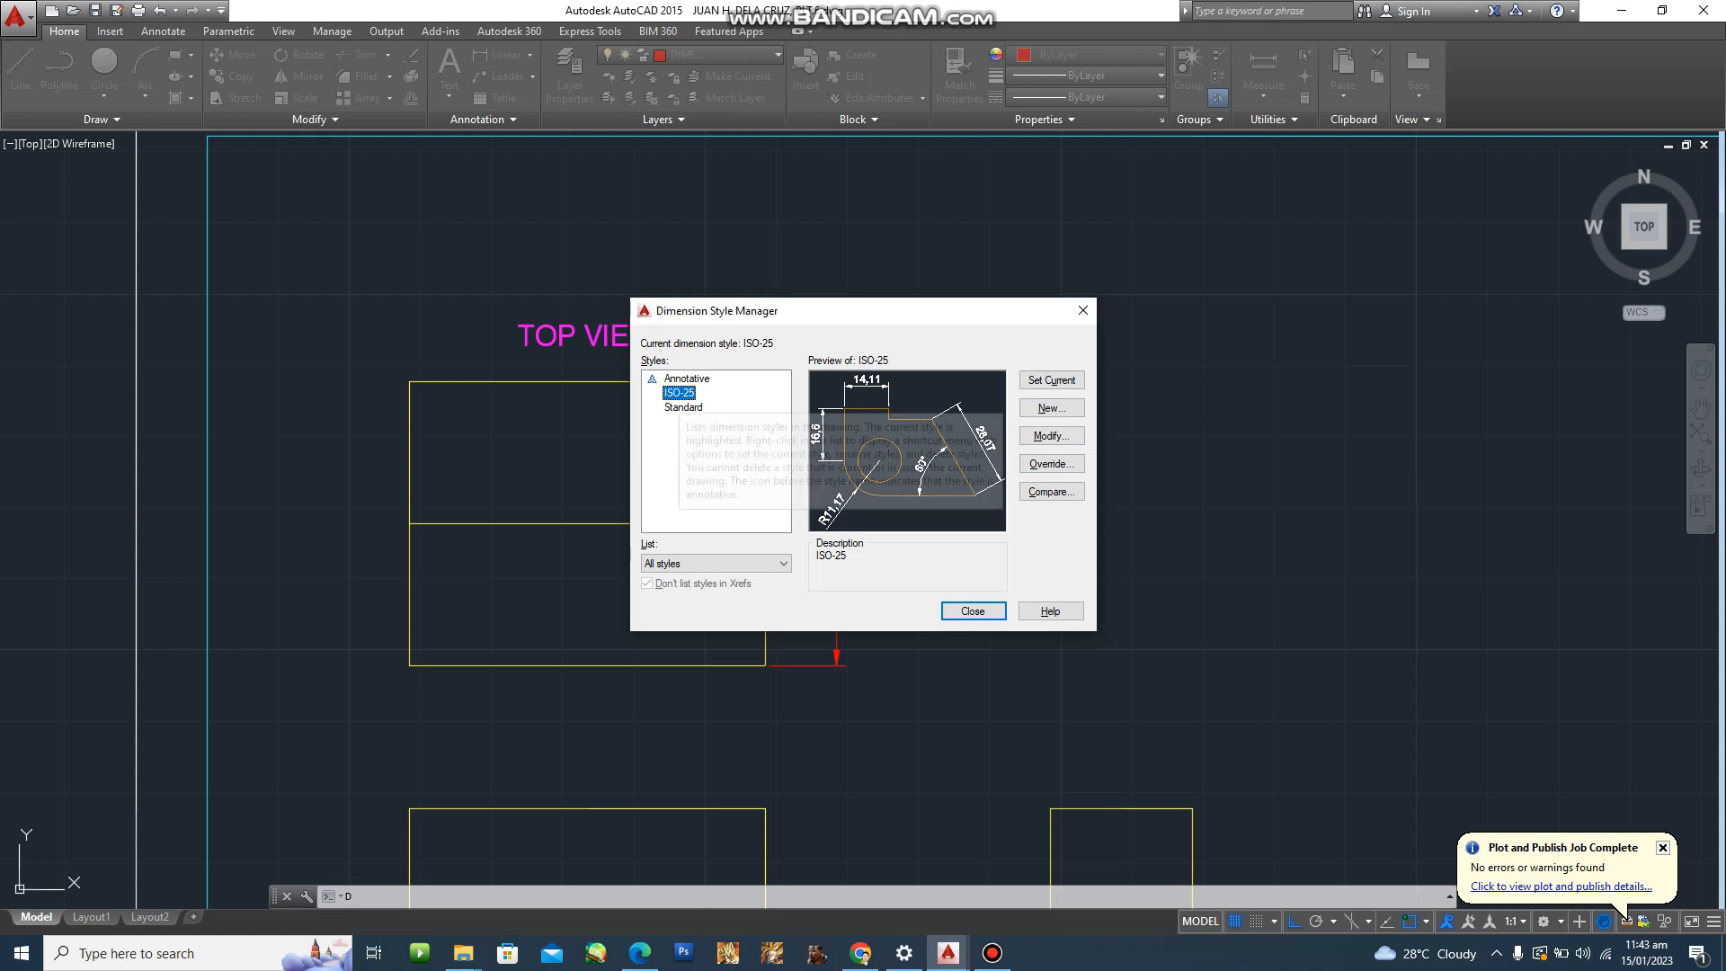
left_click(1050, 436)
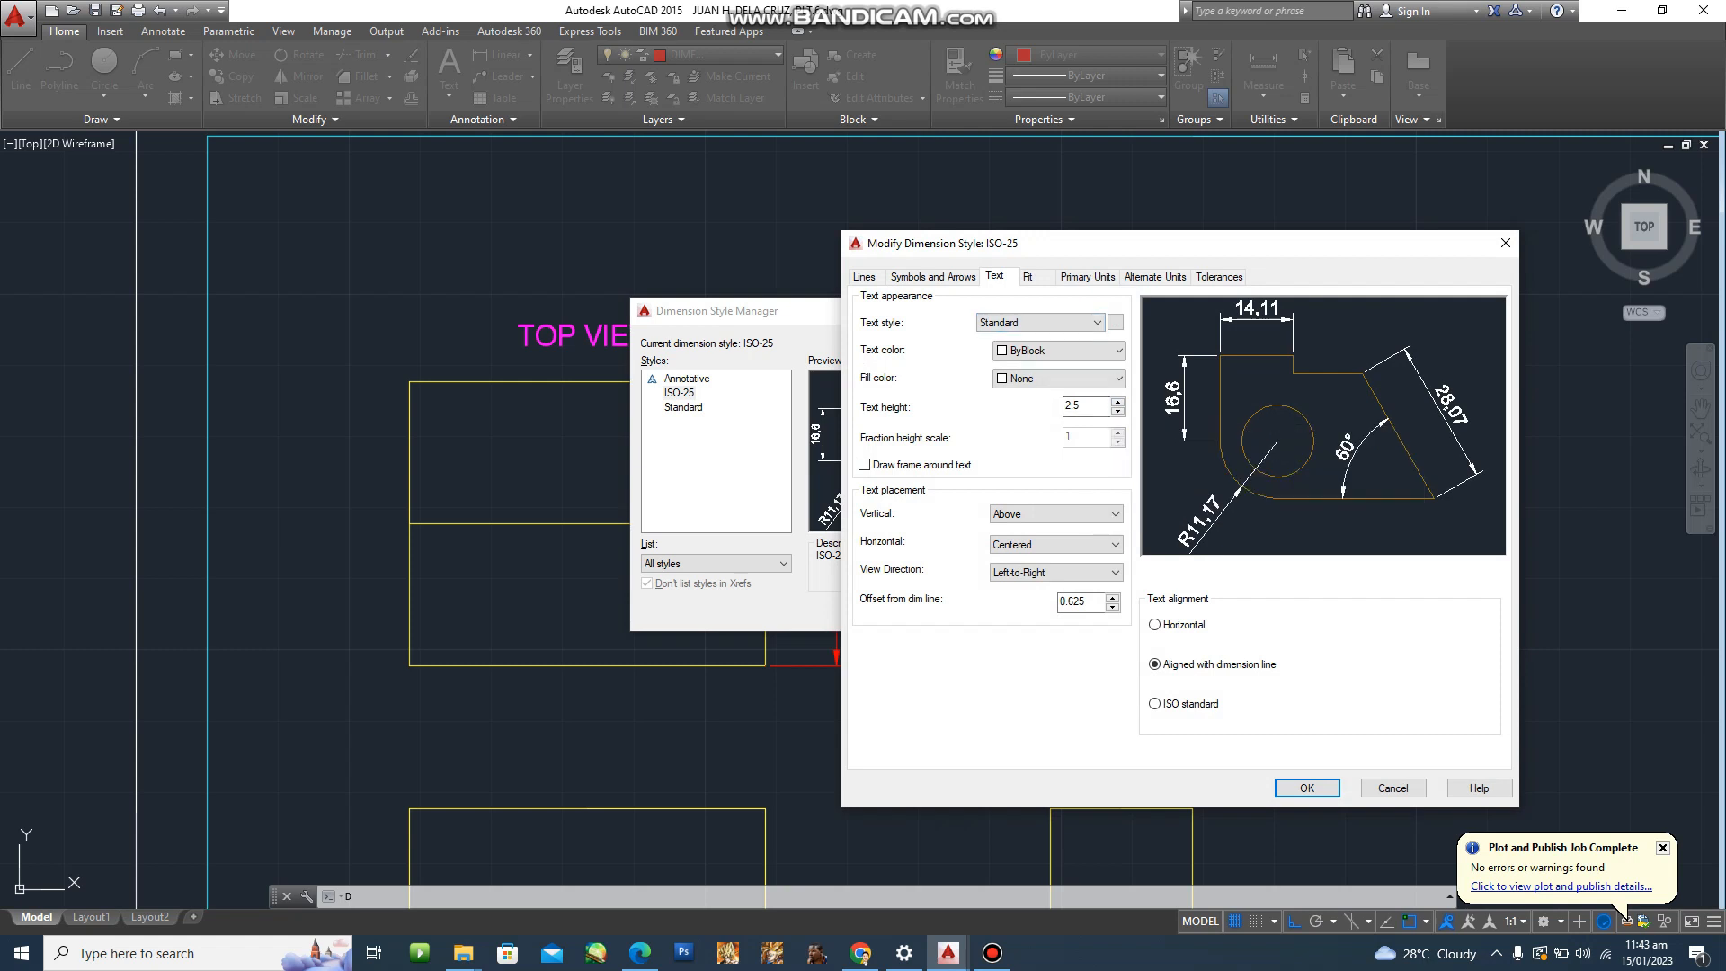
left_click(1033, 321)
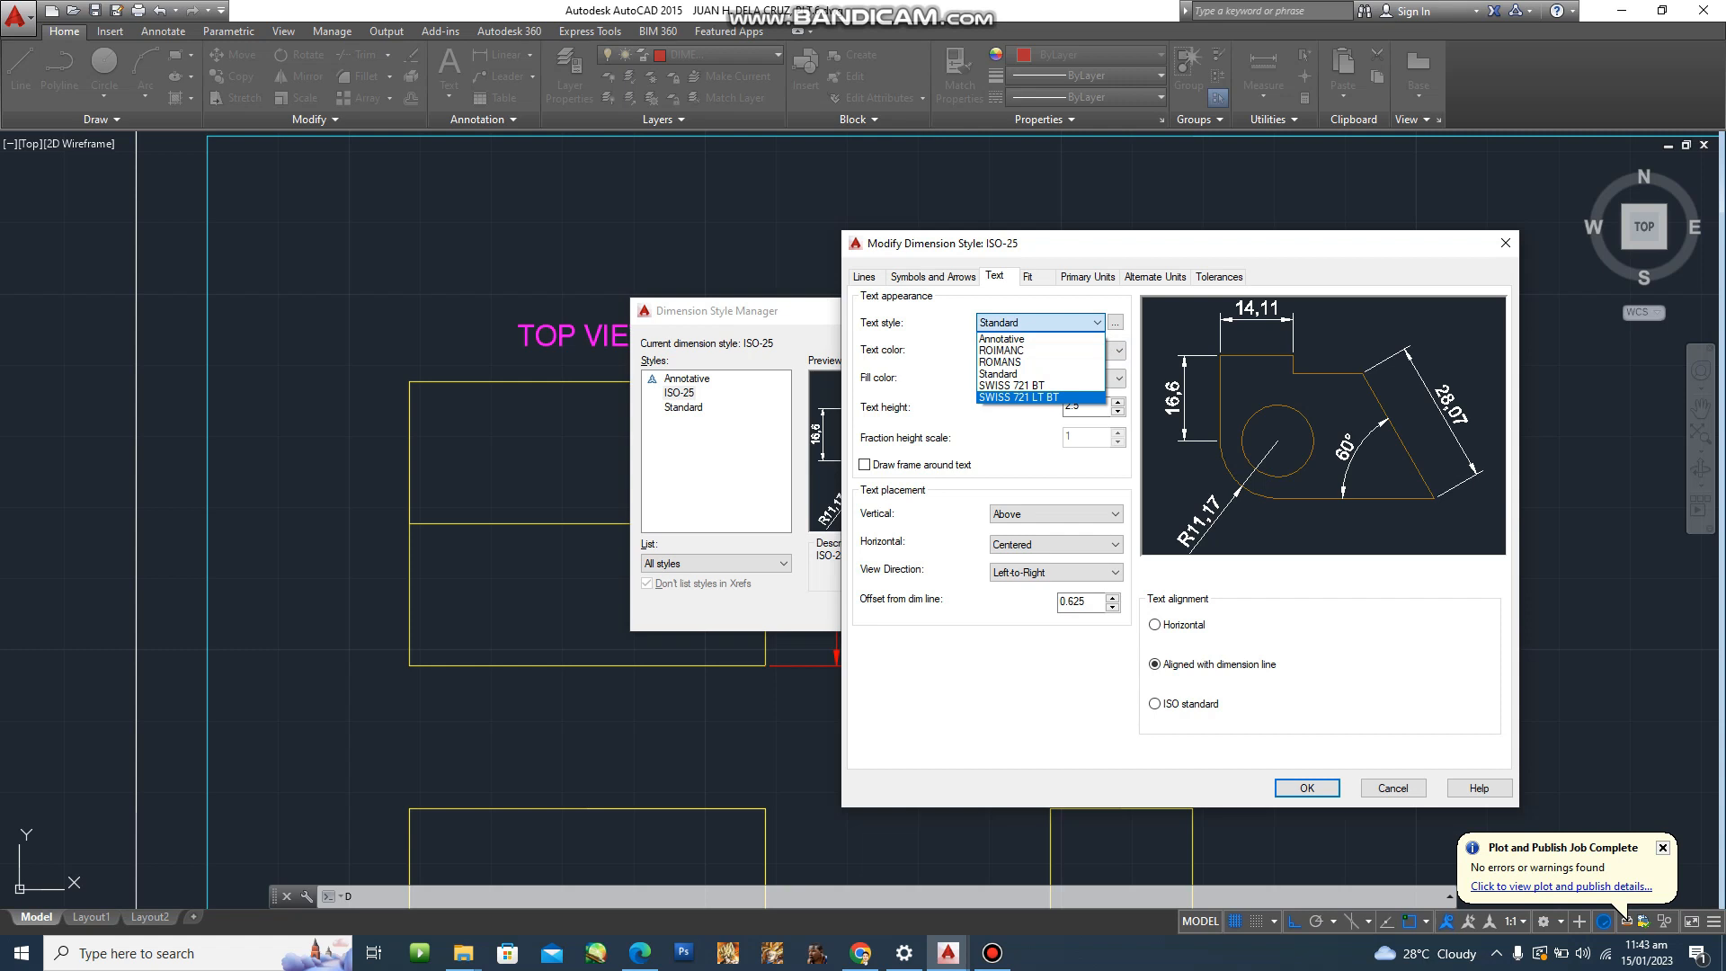
key("Return")
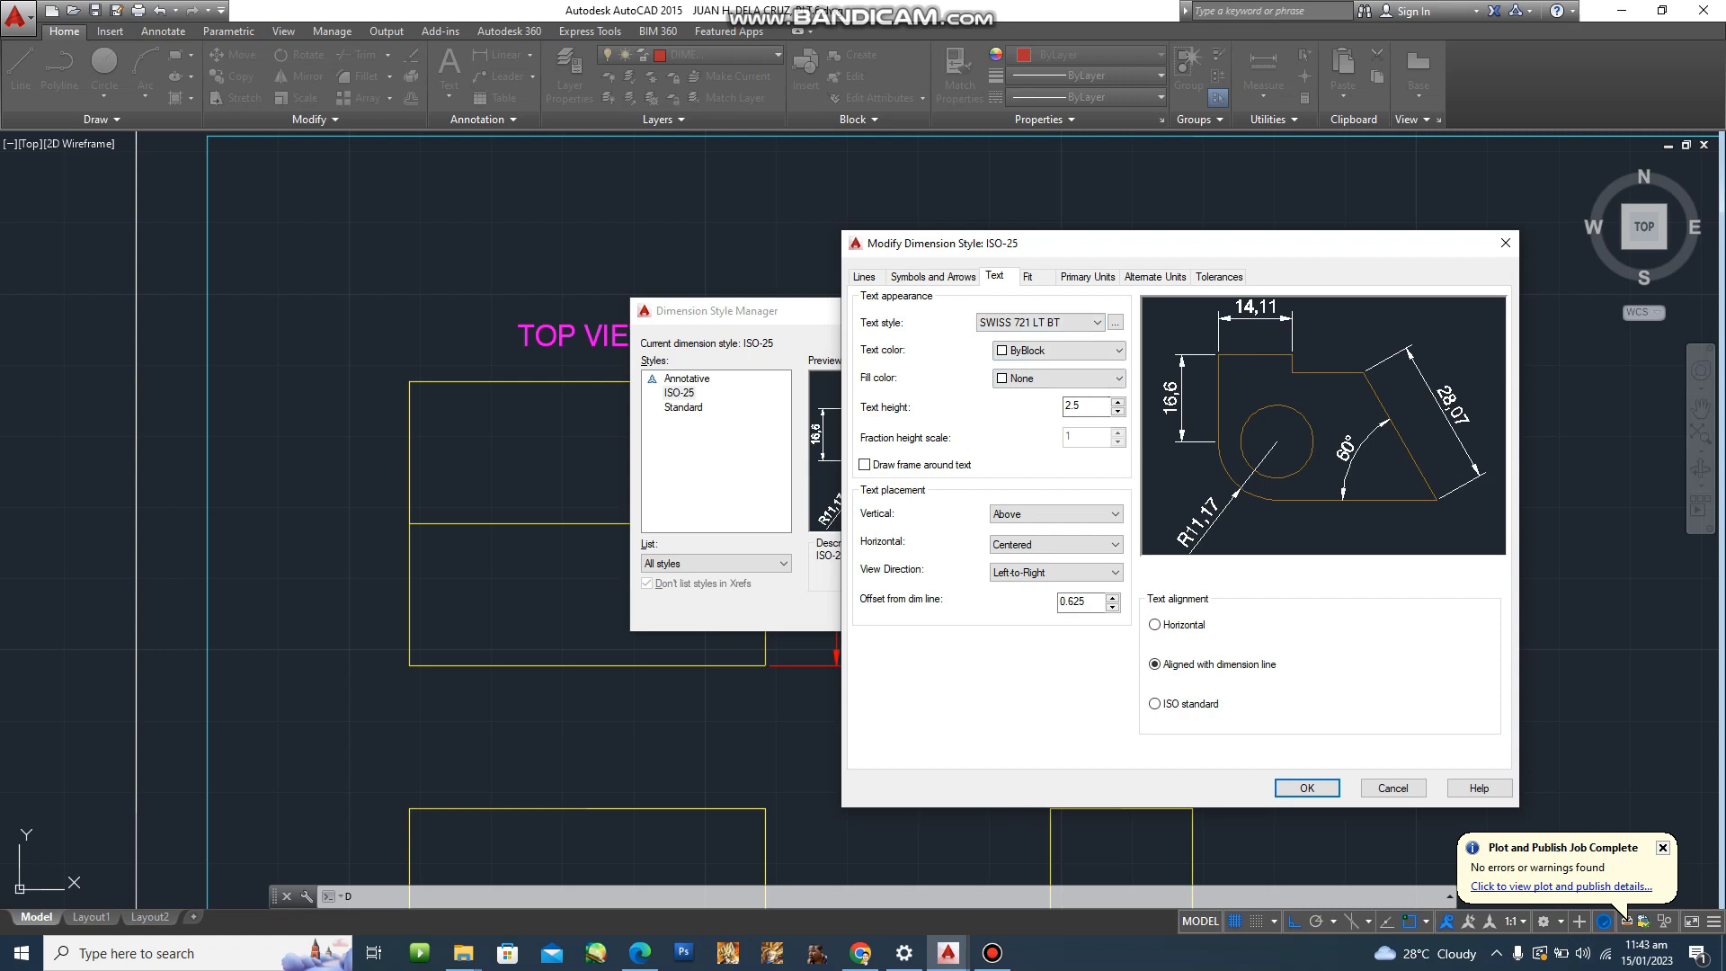
Set the ISO-25 extension lines to extend 4 units beyond the dimension lines, and make the style current.
left_click(865, 276)
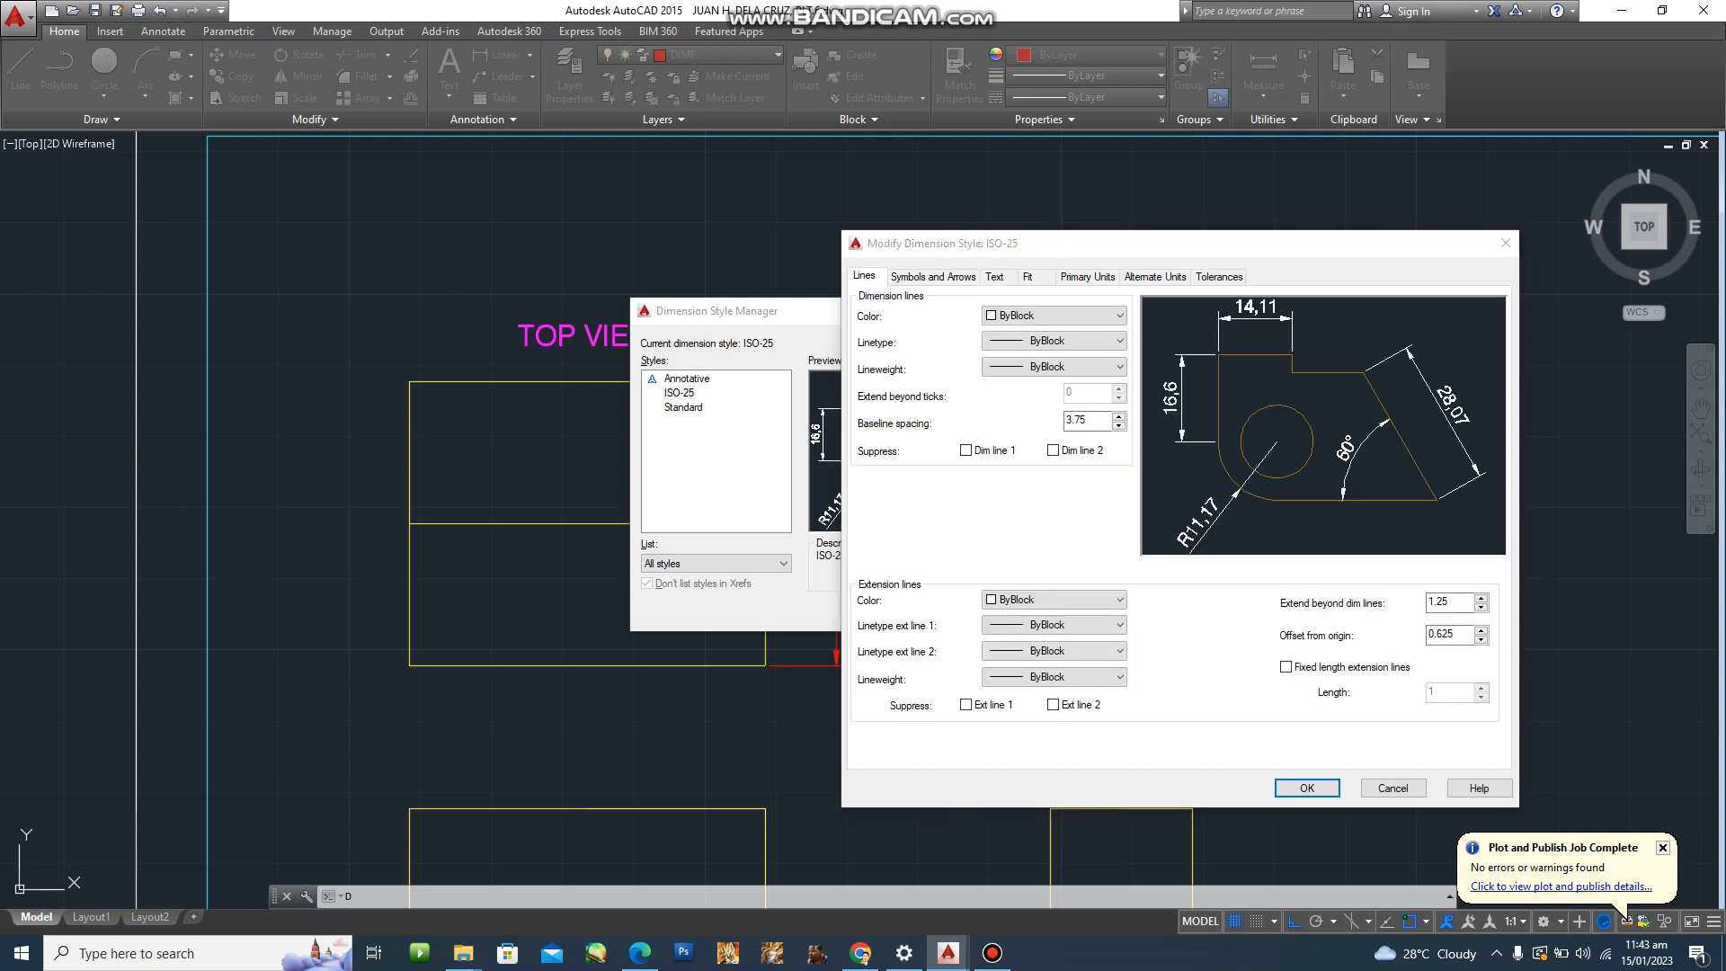
left_click_drag(935, 243, 1015, 285)
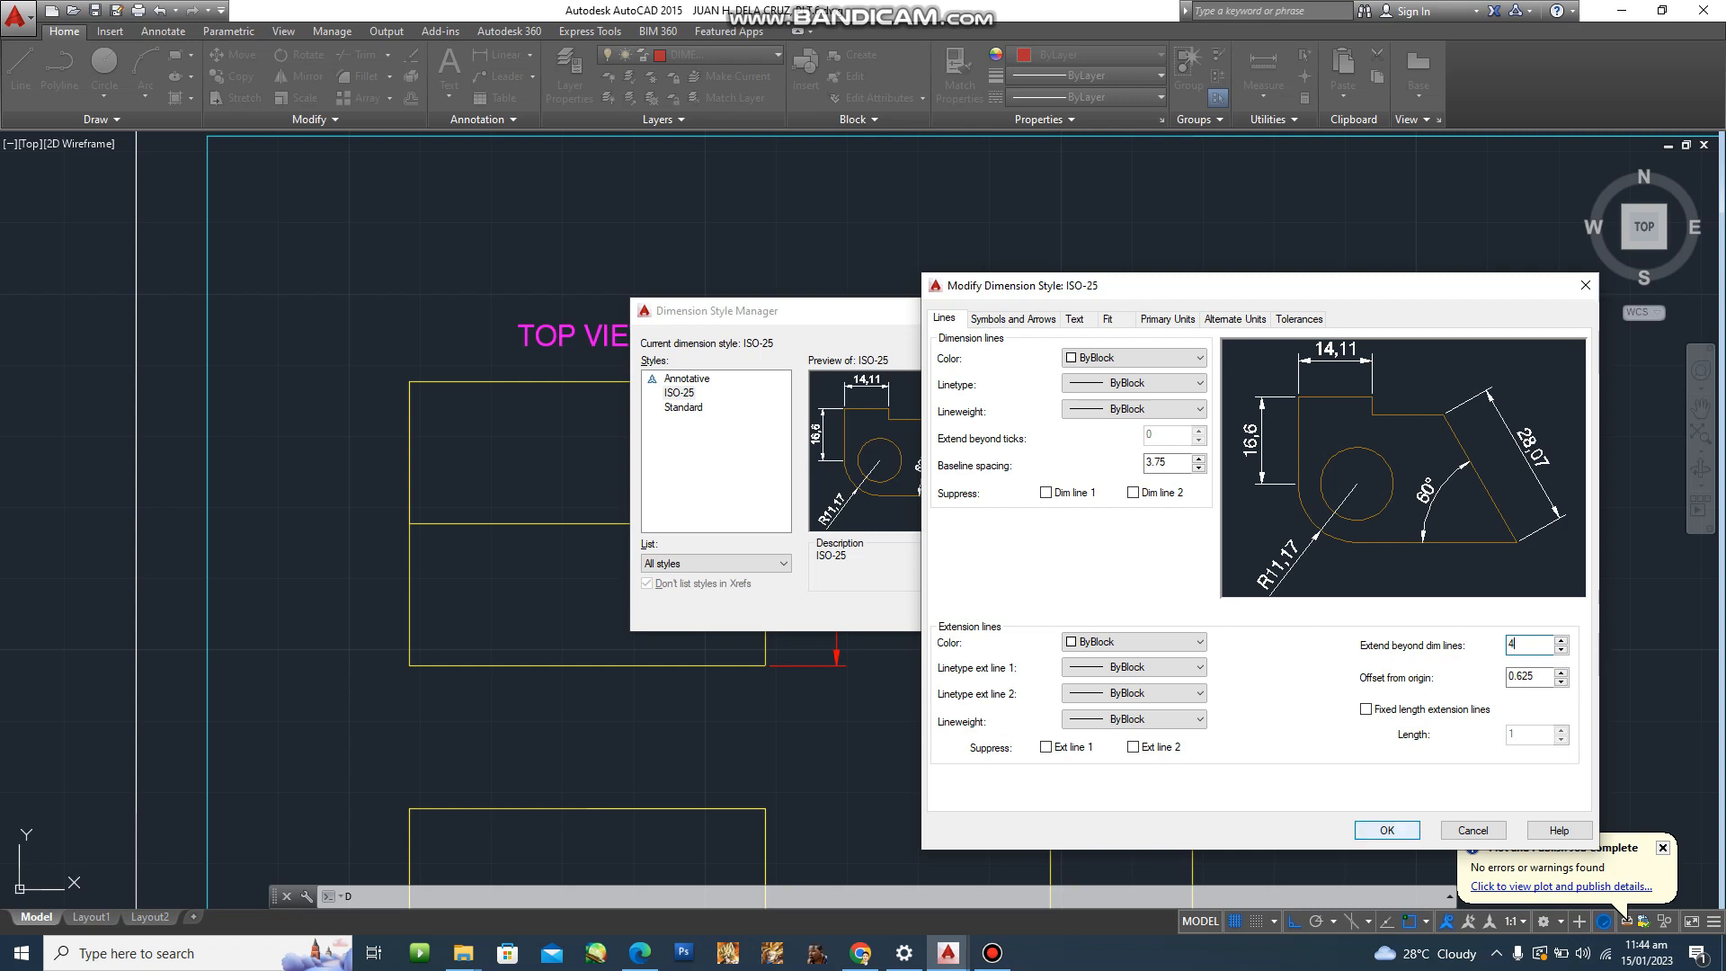
key("Return")
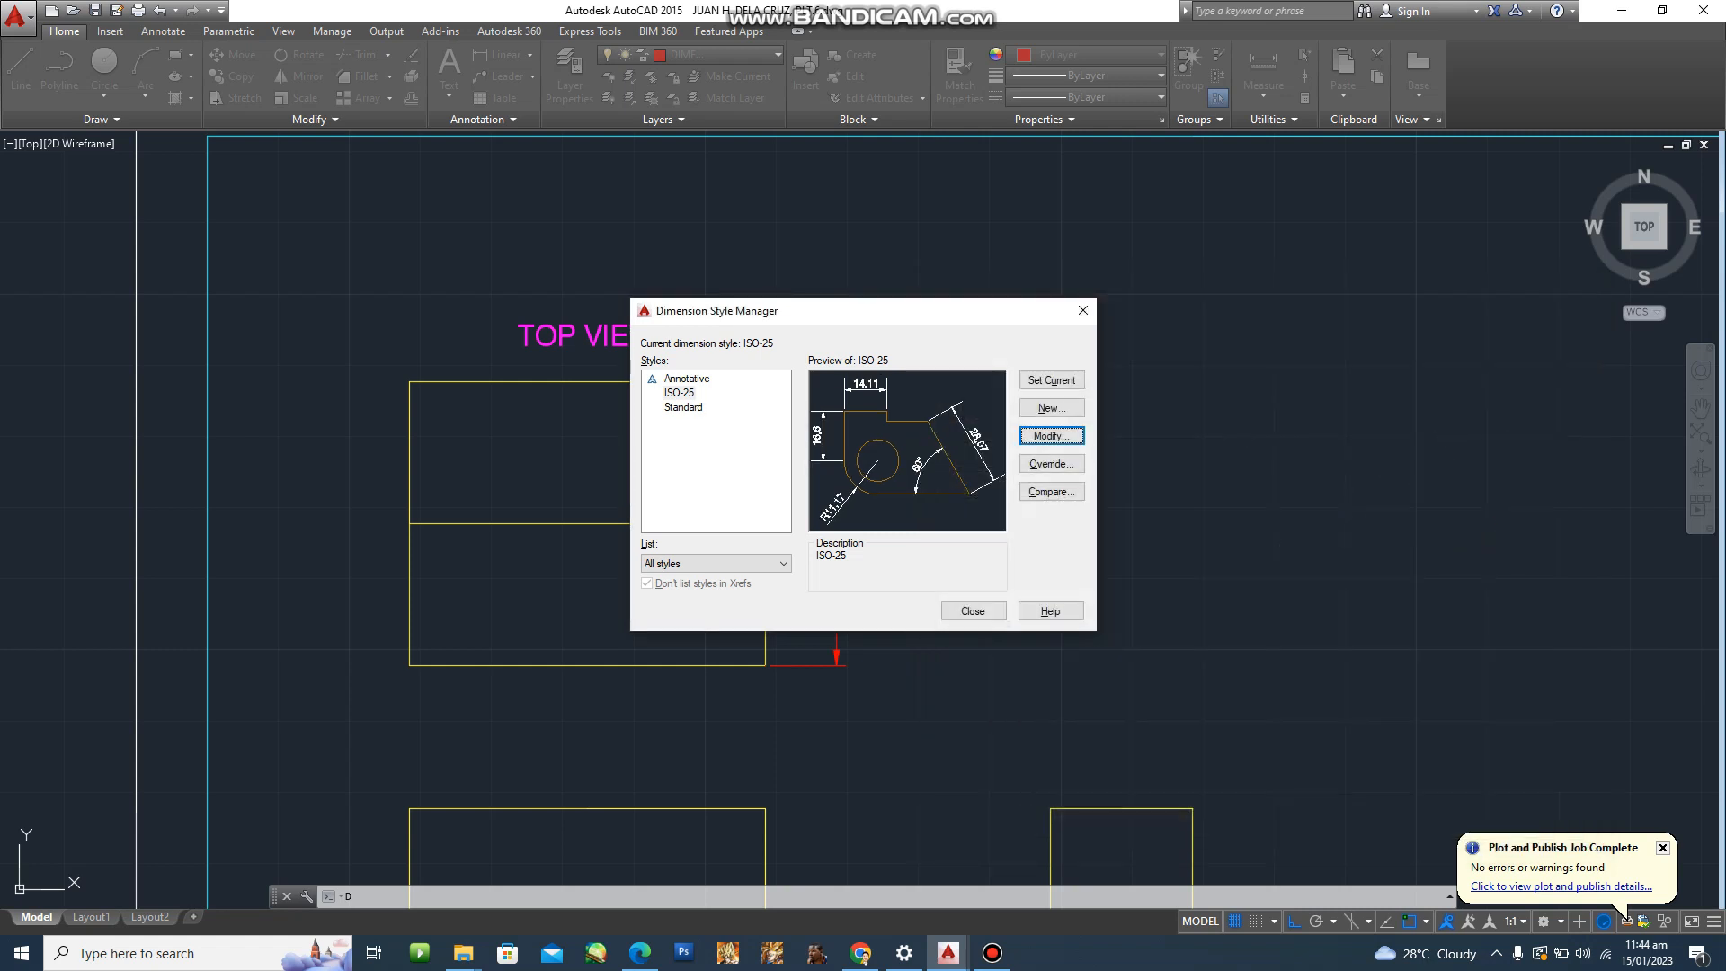
left_click(1052, 380)
key("Escape")
Examine the restyled text and extension lines of the top view's vertical dimension.
scroll(864, 664, "up", 2)
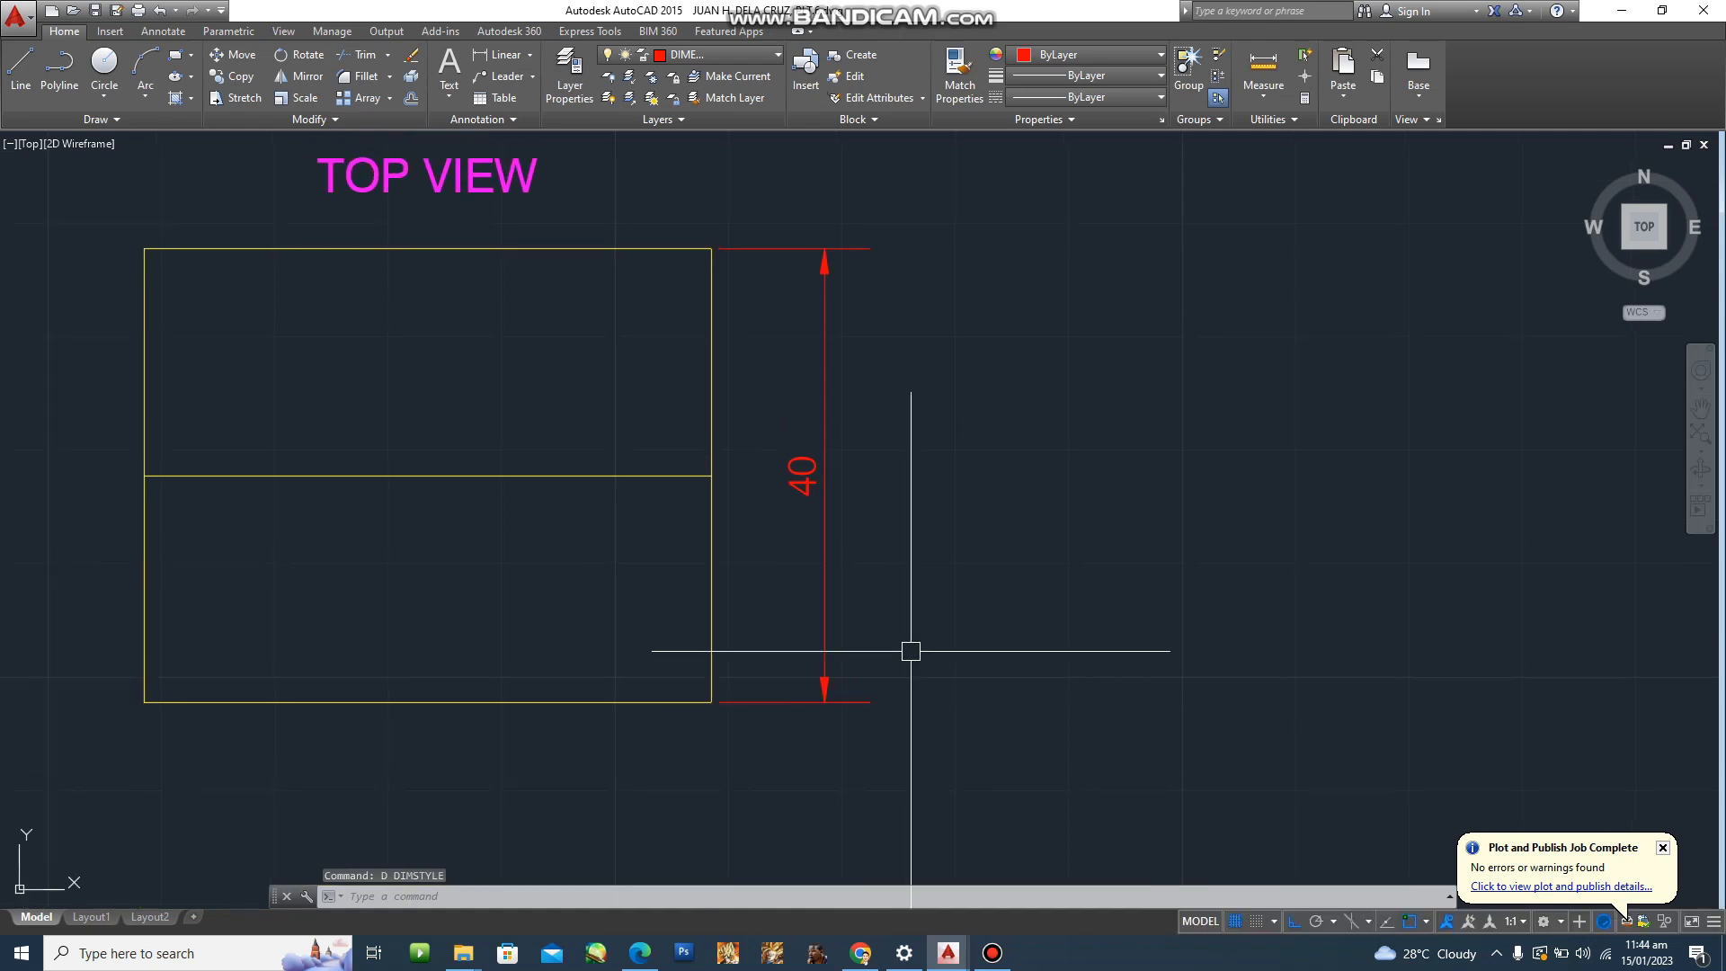
scroll(805, 235, "up", 2)
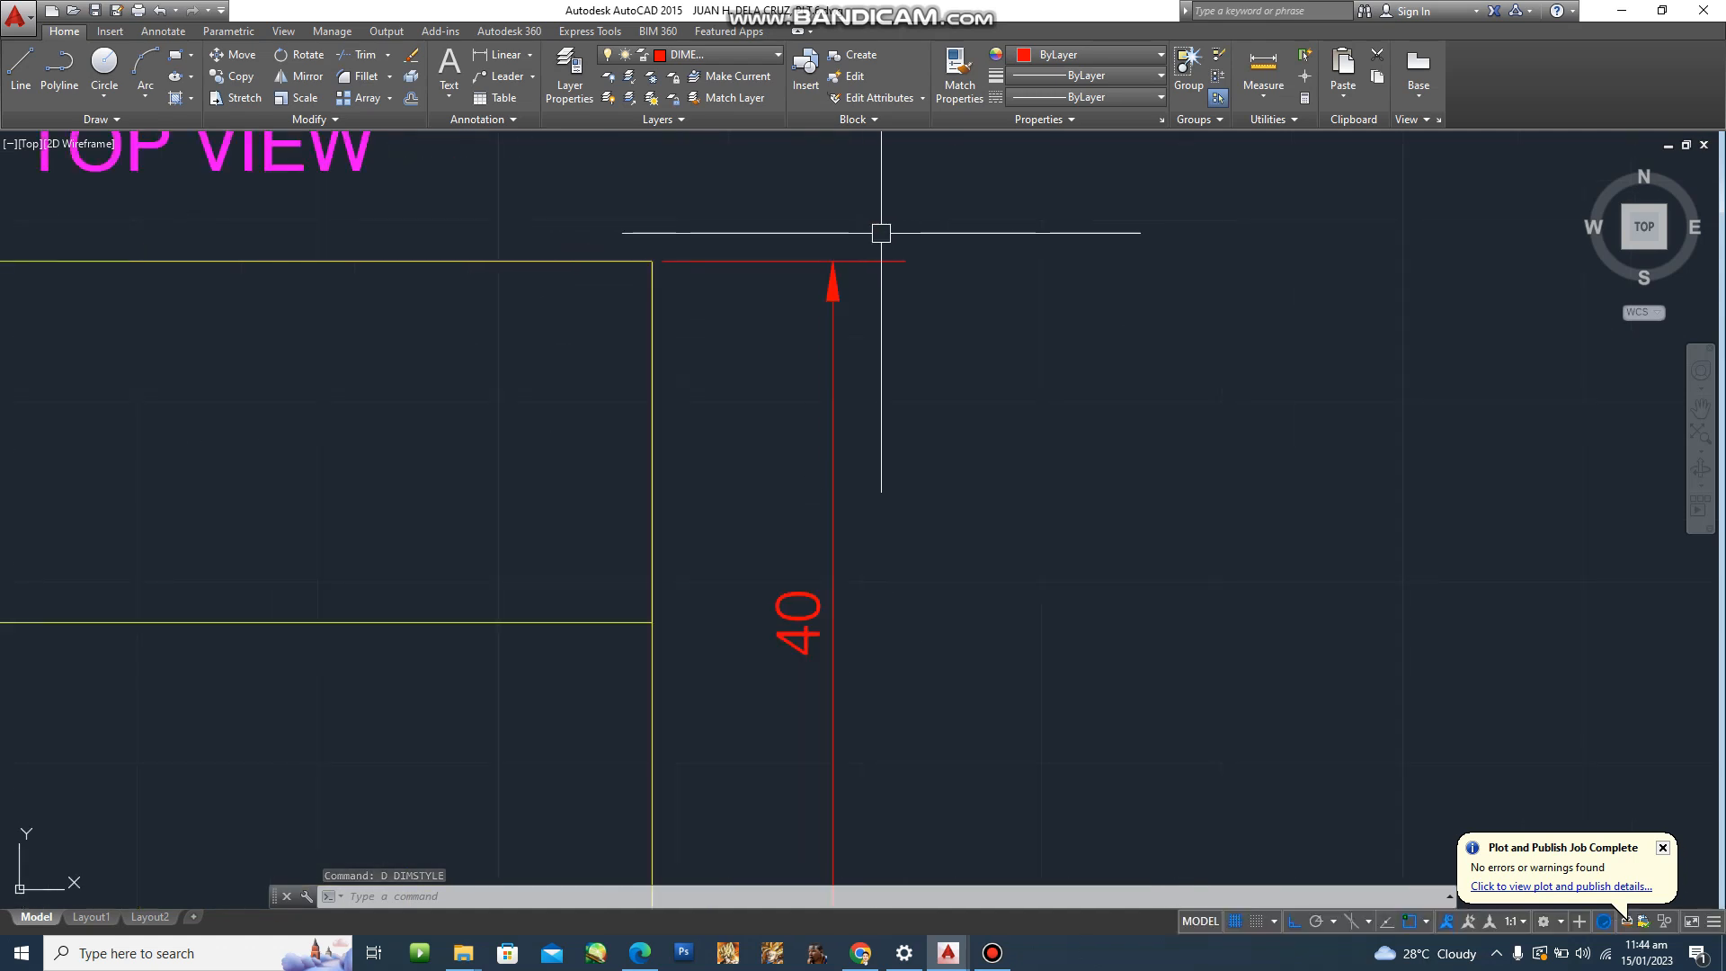
scroll(889, 232, "up", 2)
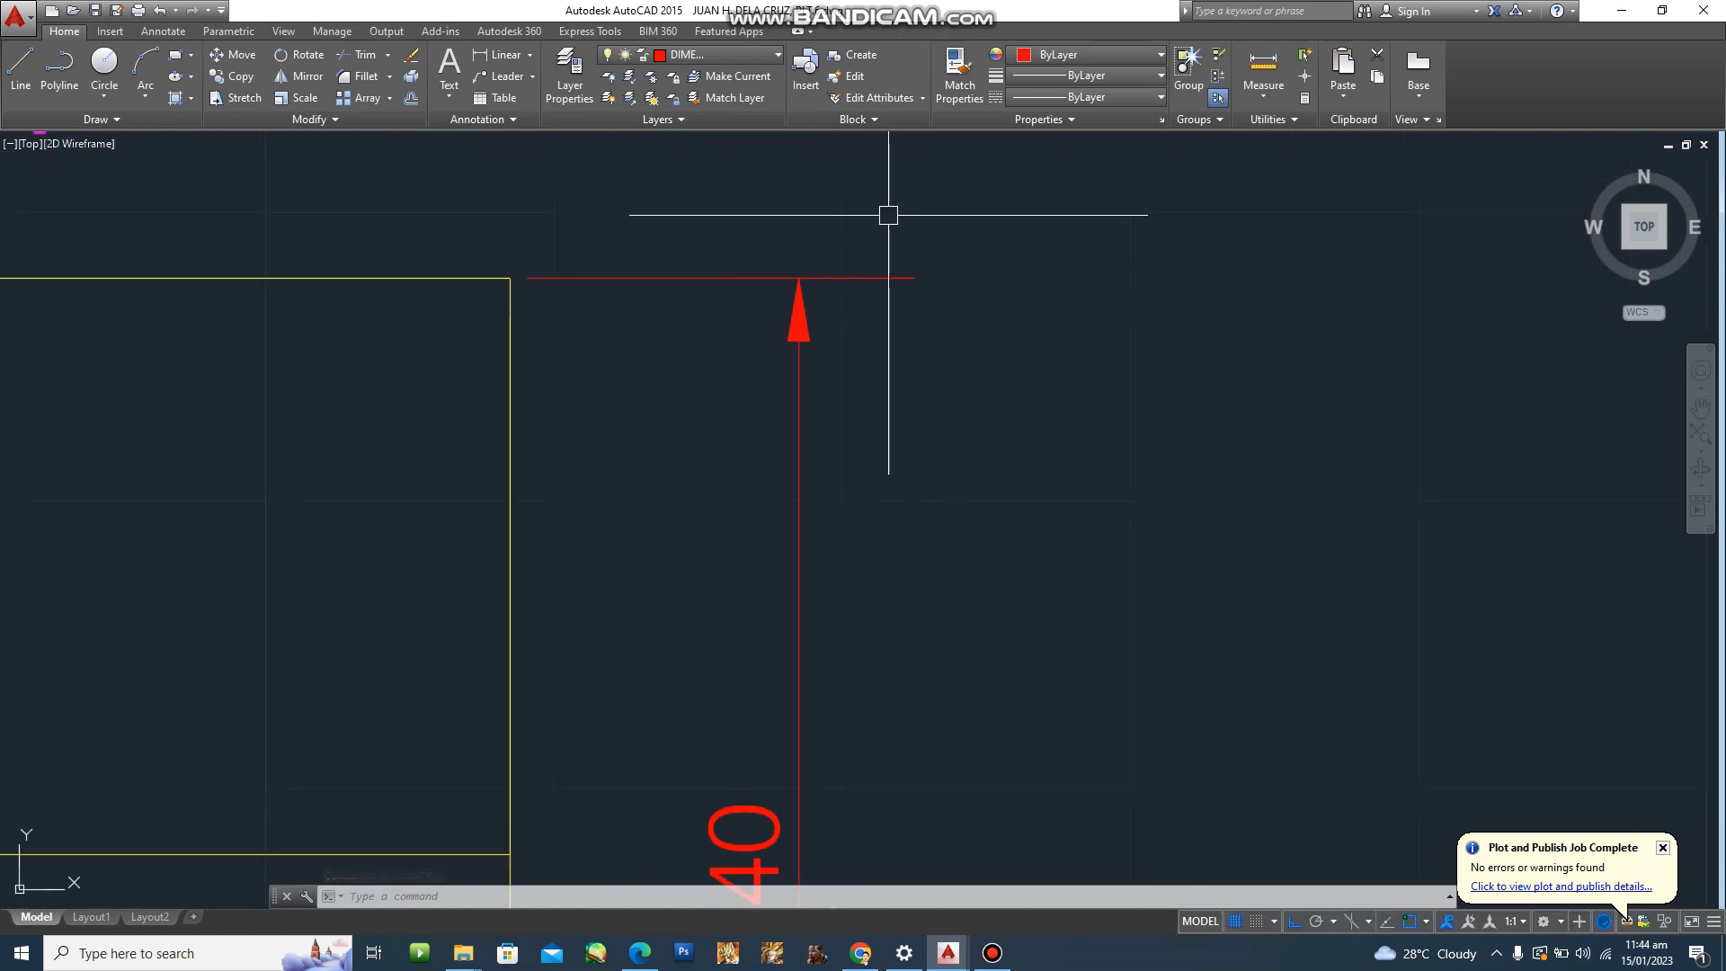
scroll(800, 261, "up", 2)
scroll(809, 351, "down", 3)
scroll(806, 528, "up", 3)
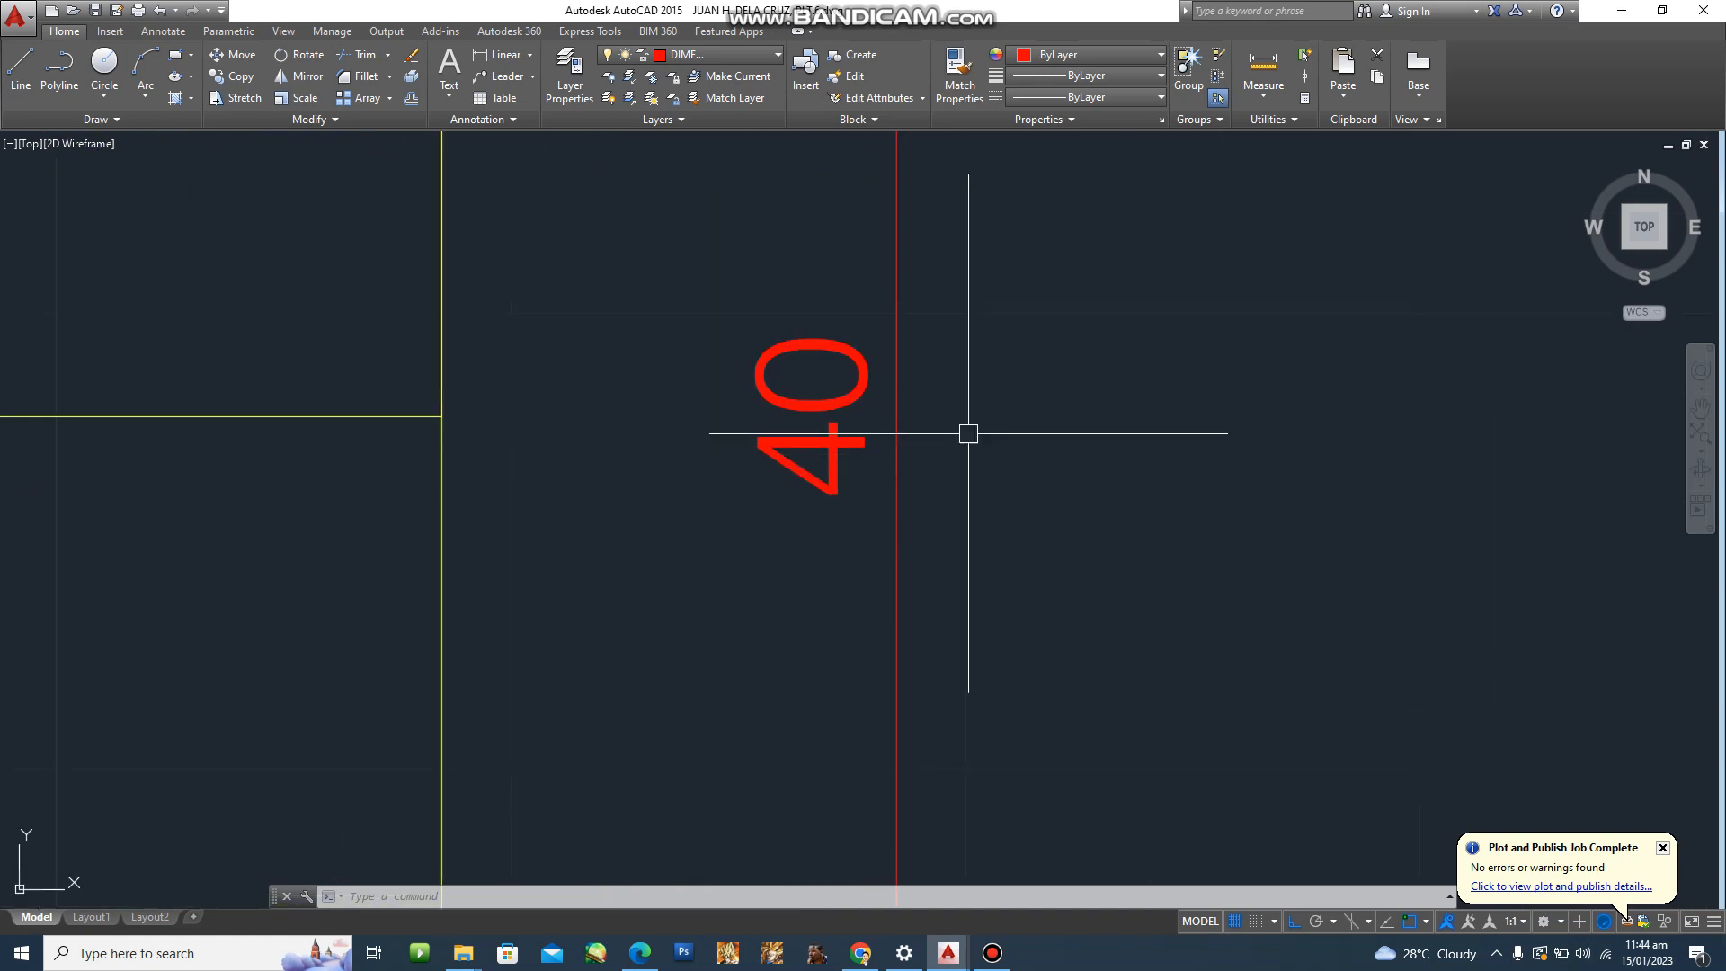
scroll(966, 539, "down", 7)
middle_click_drag(1226, 666, 1265, 564)
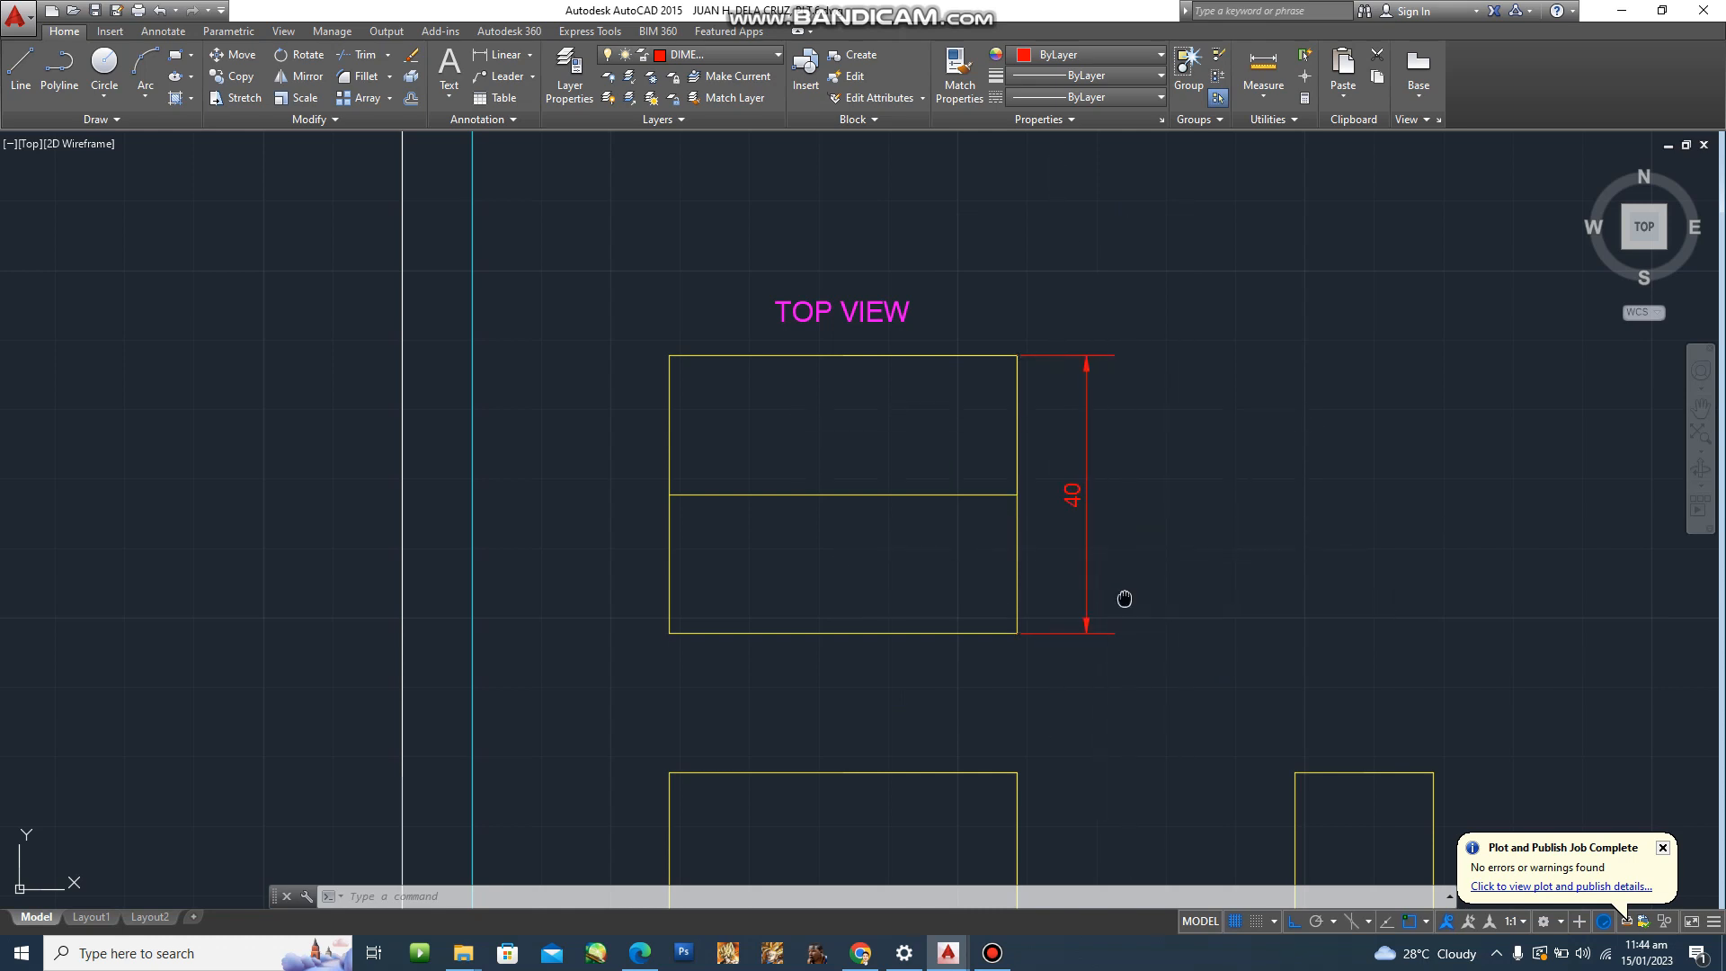
middle_click_drag(1125, 599, 1089, 490)
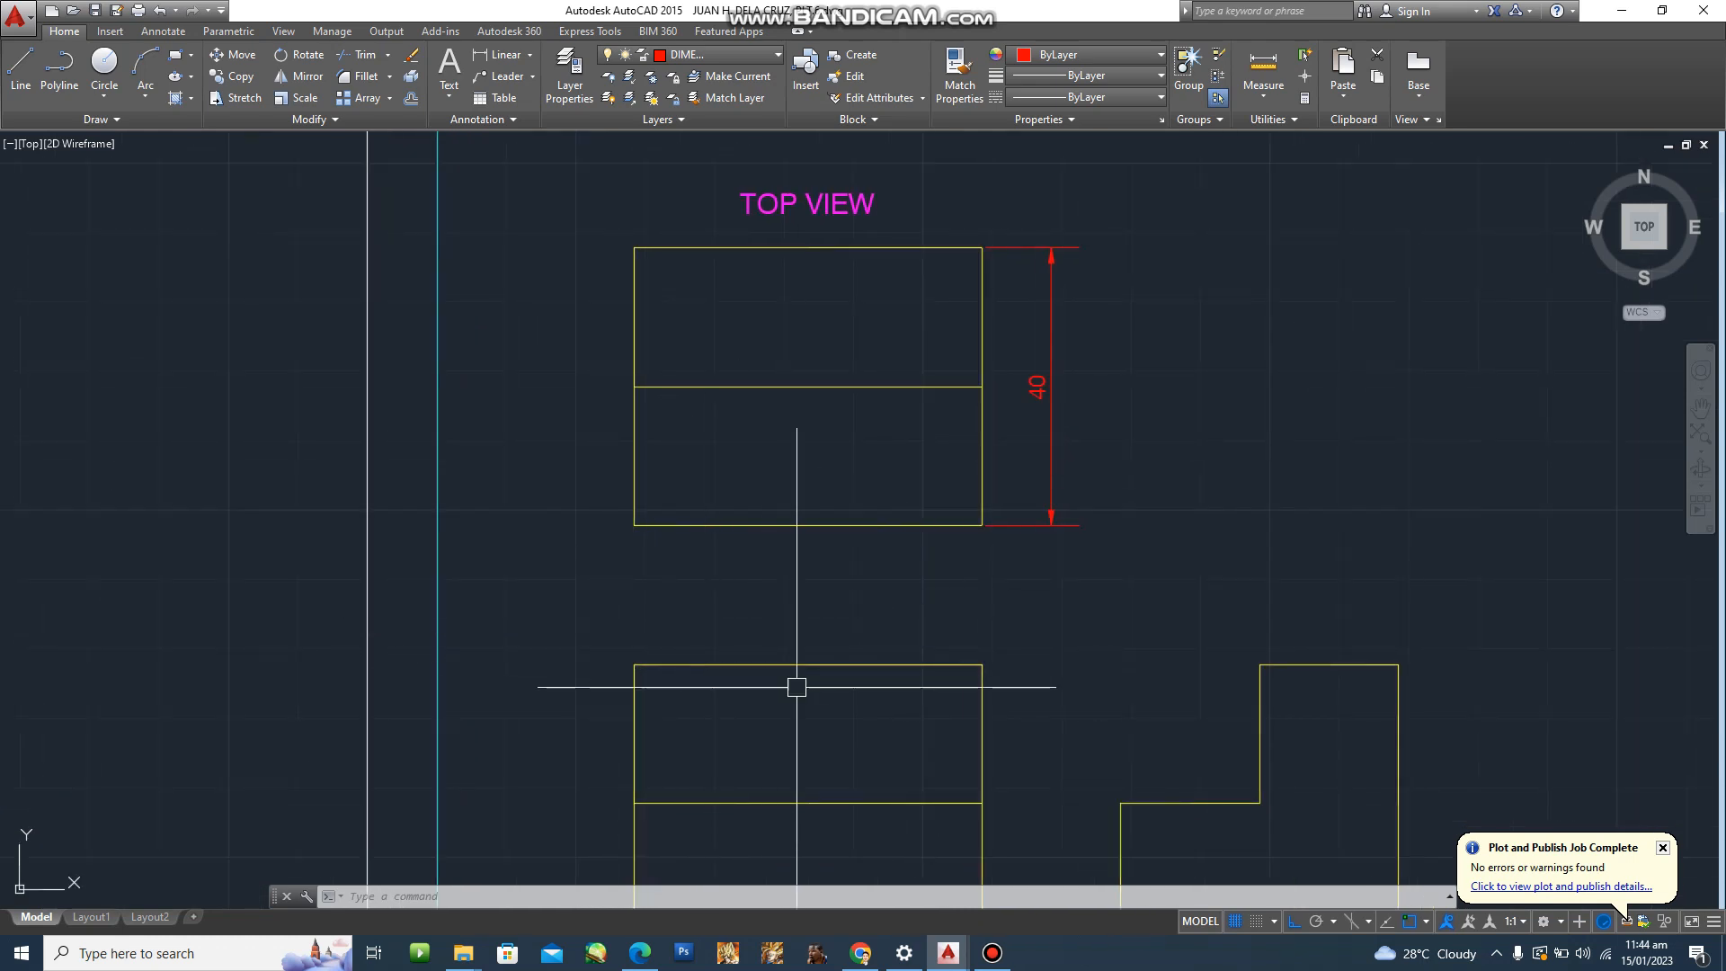
Check the Plate 06 PDF's dimensions, and add a linear dimension for the front view's width, placed 10 units above its top edge.
middle_click_drag(796, 687, 812, 614)
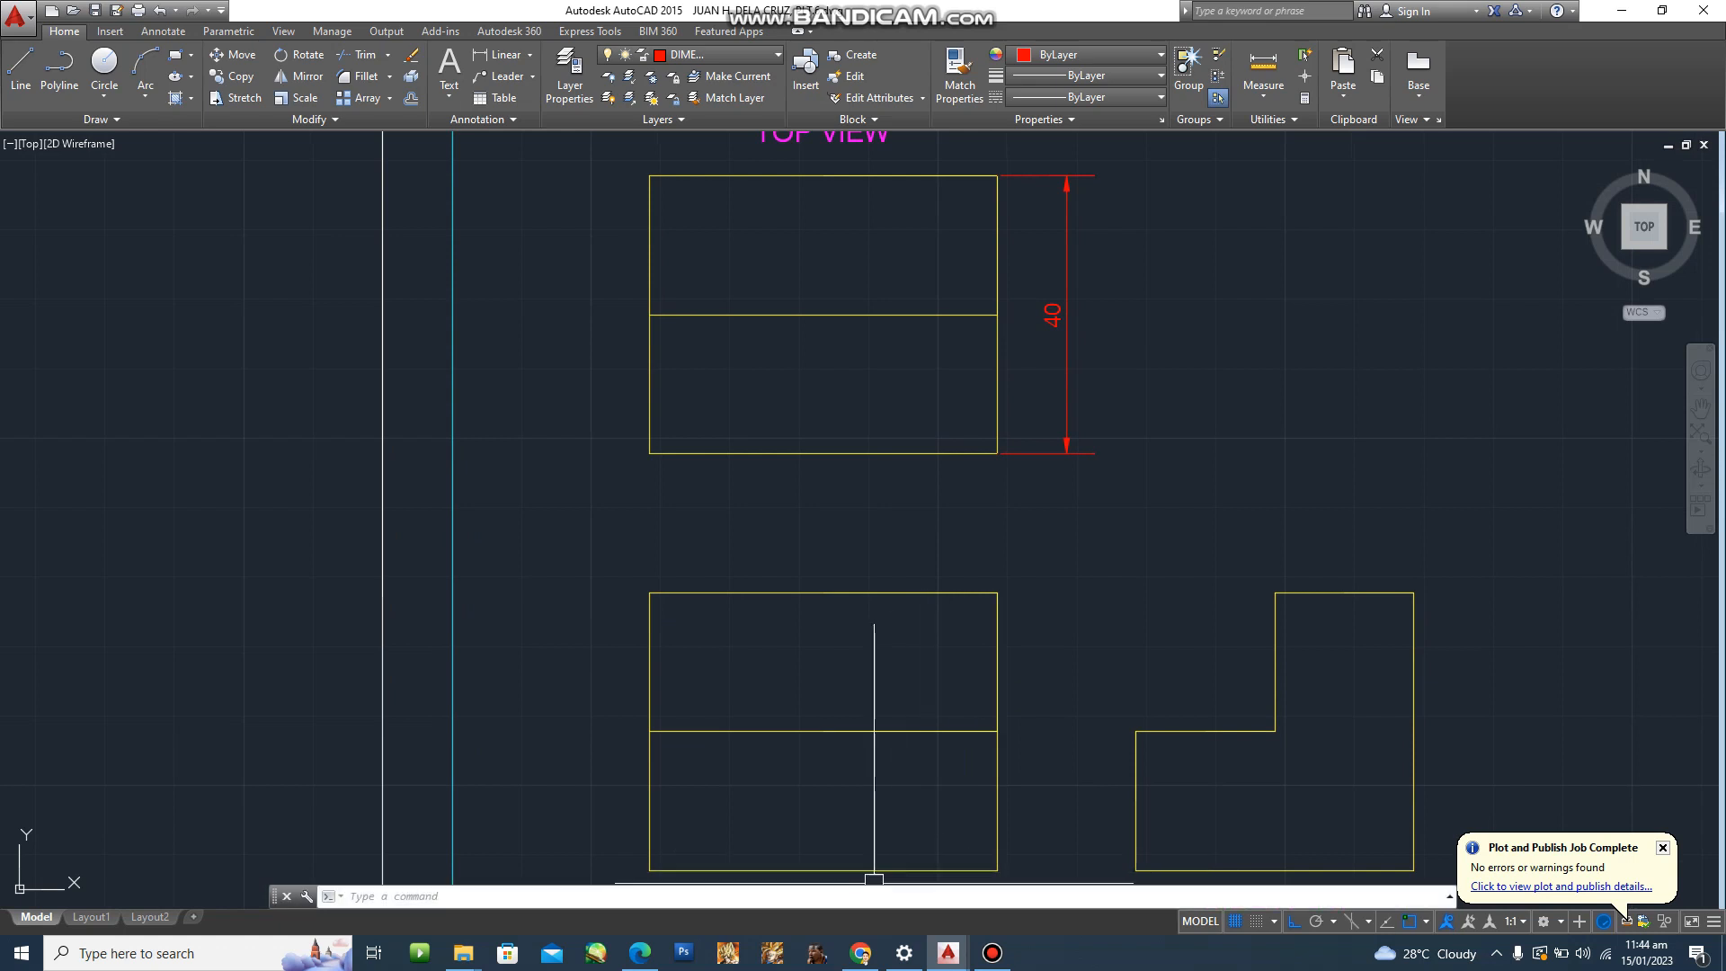
left_click(639, 953)
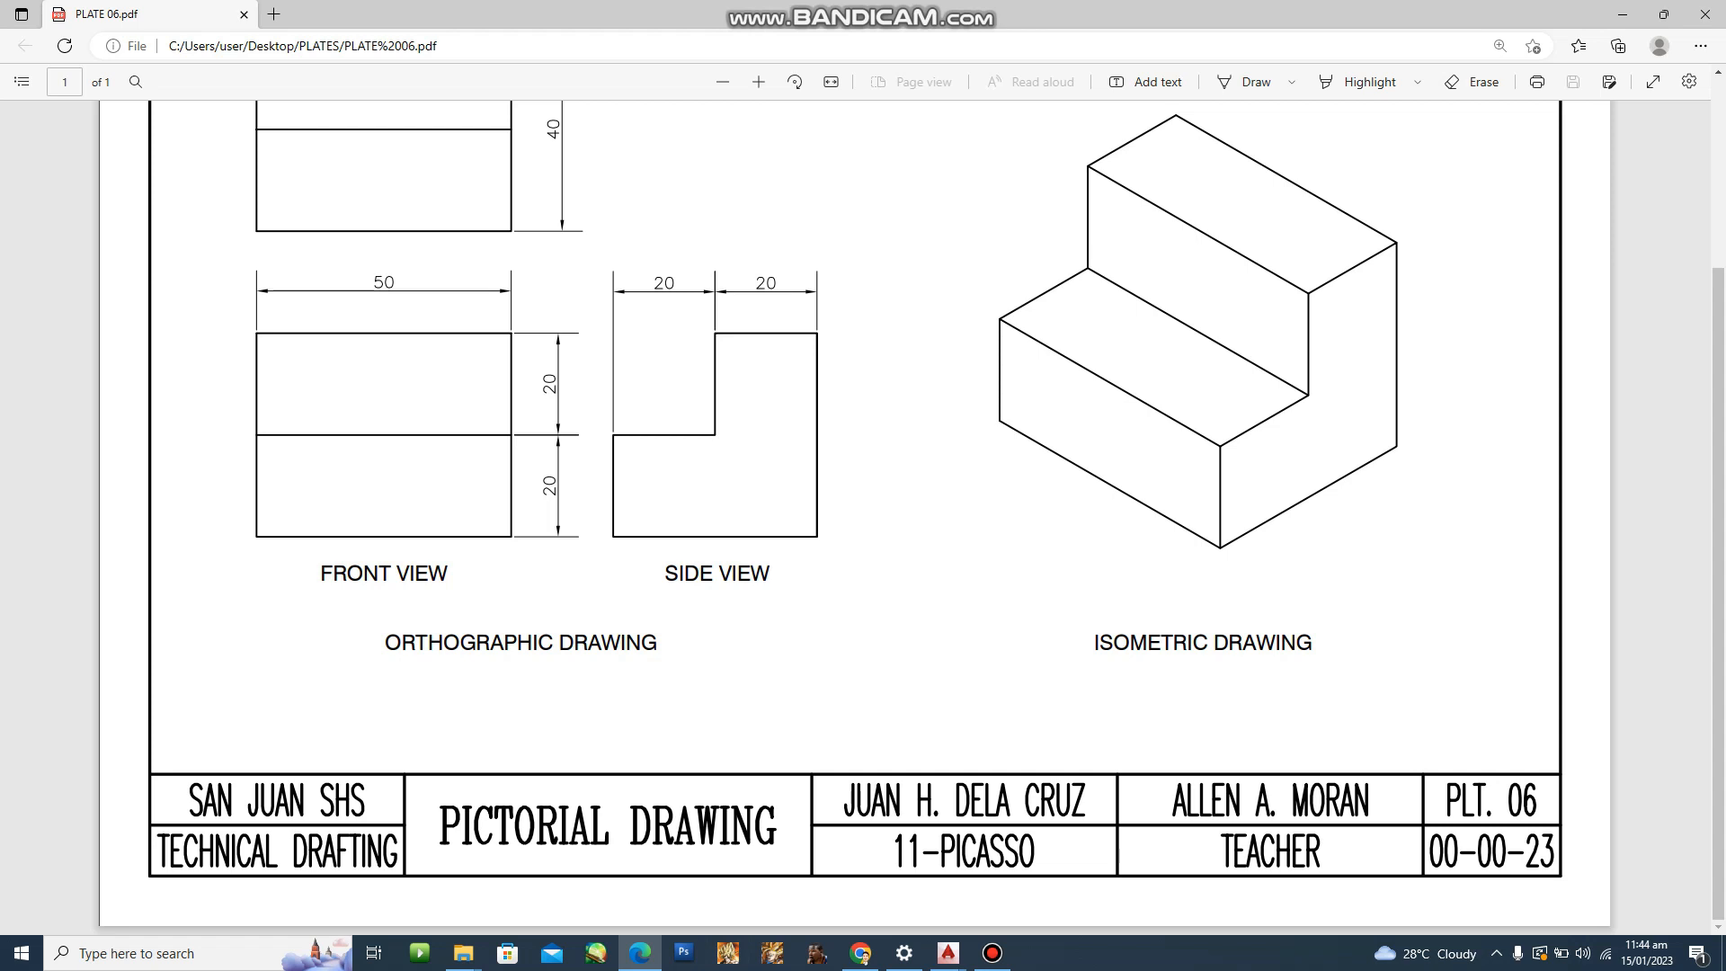
left_click(1623, 14)
type("DLI")
key("Return")
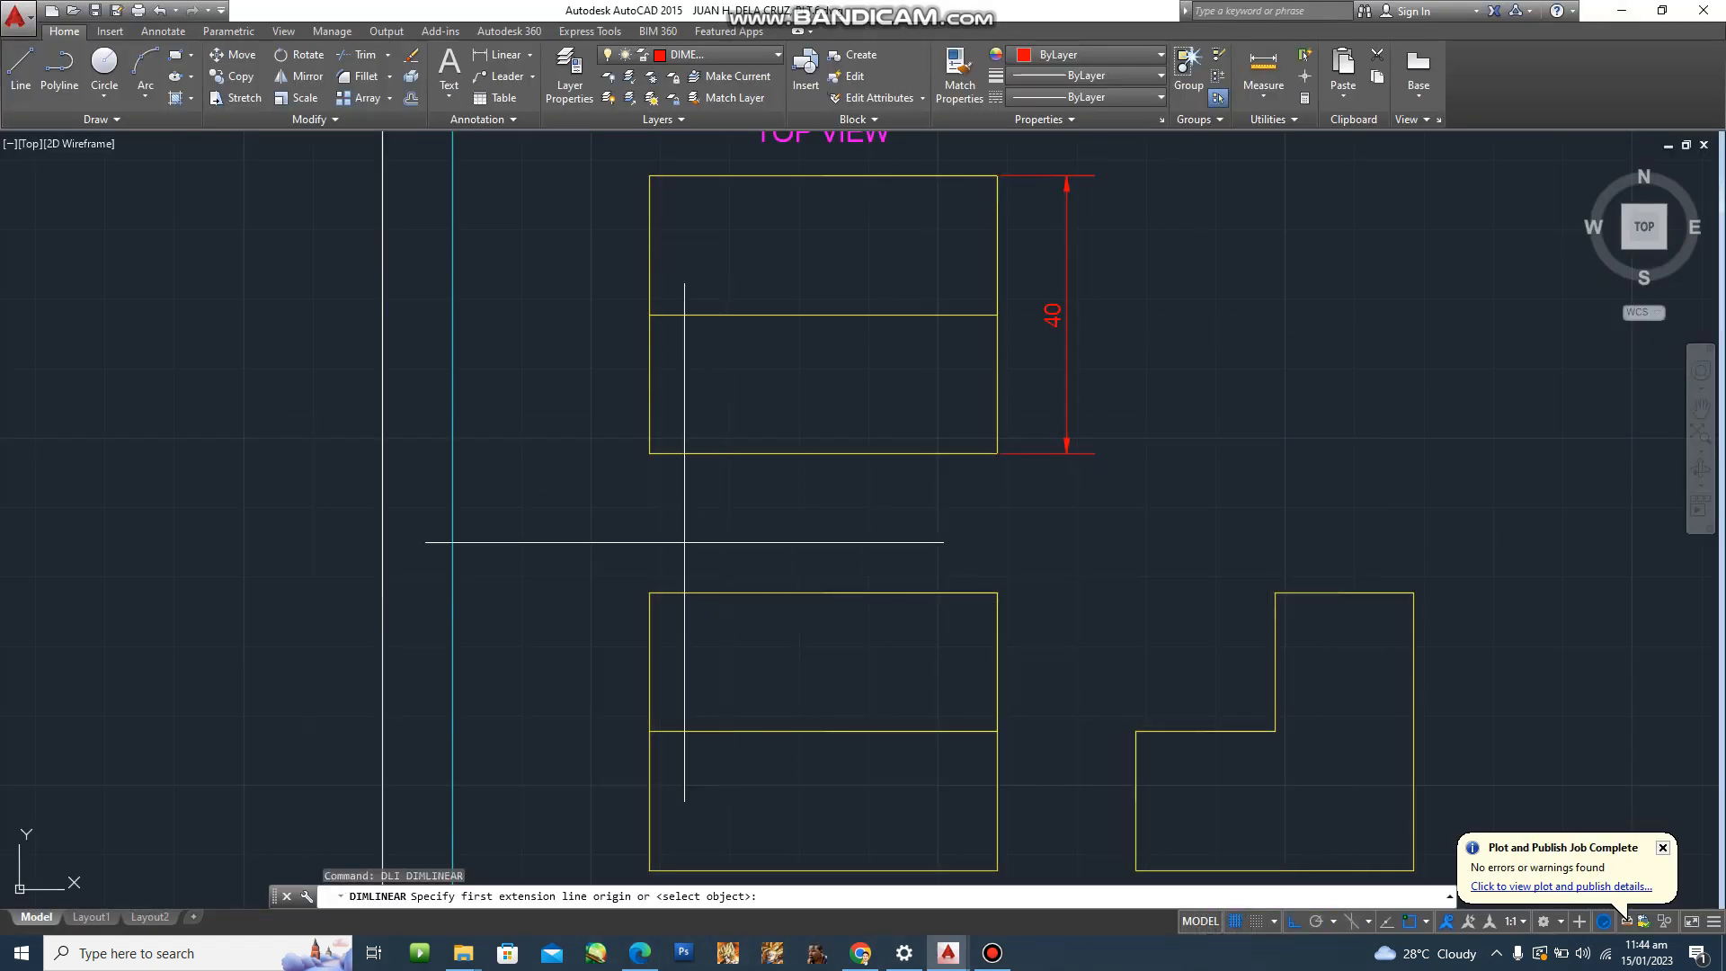
left_click(649, 592)
left_click(997, 593)
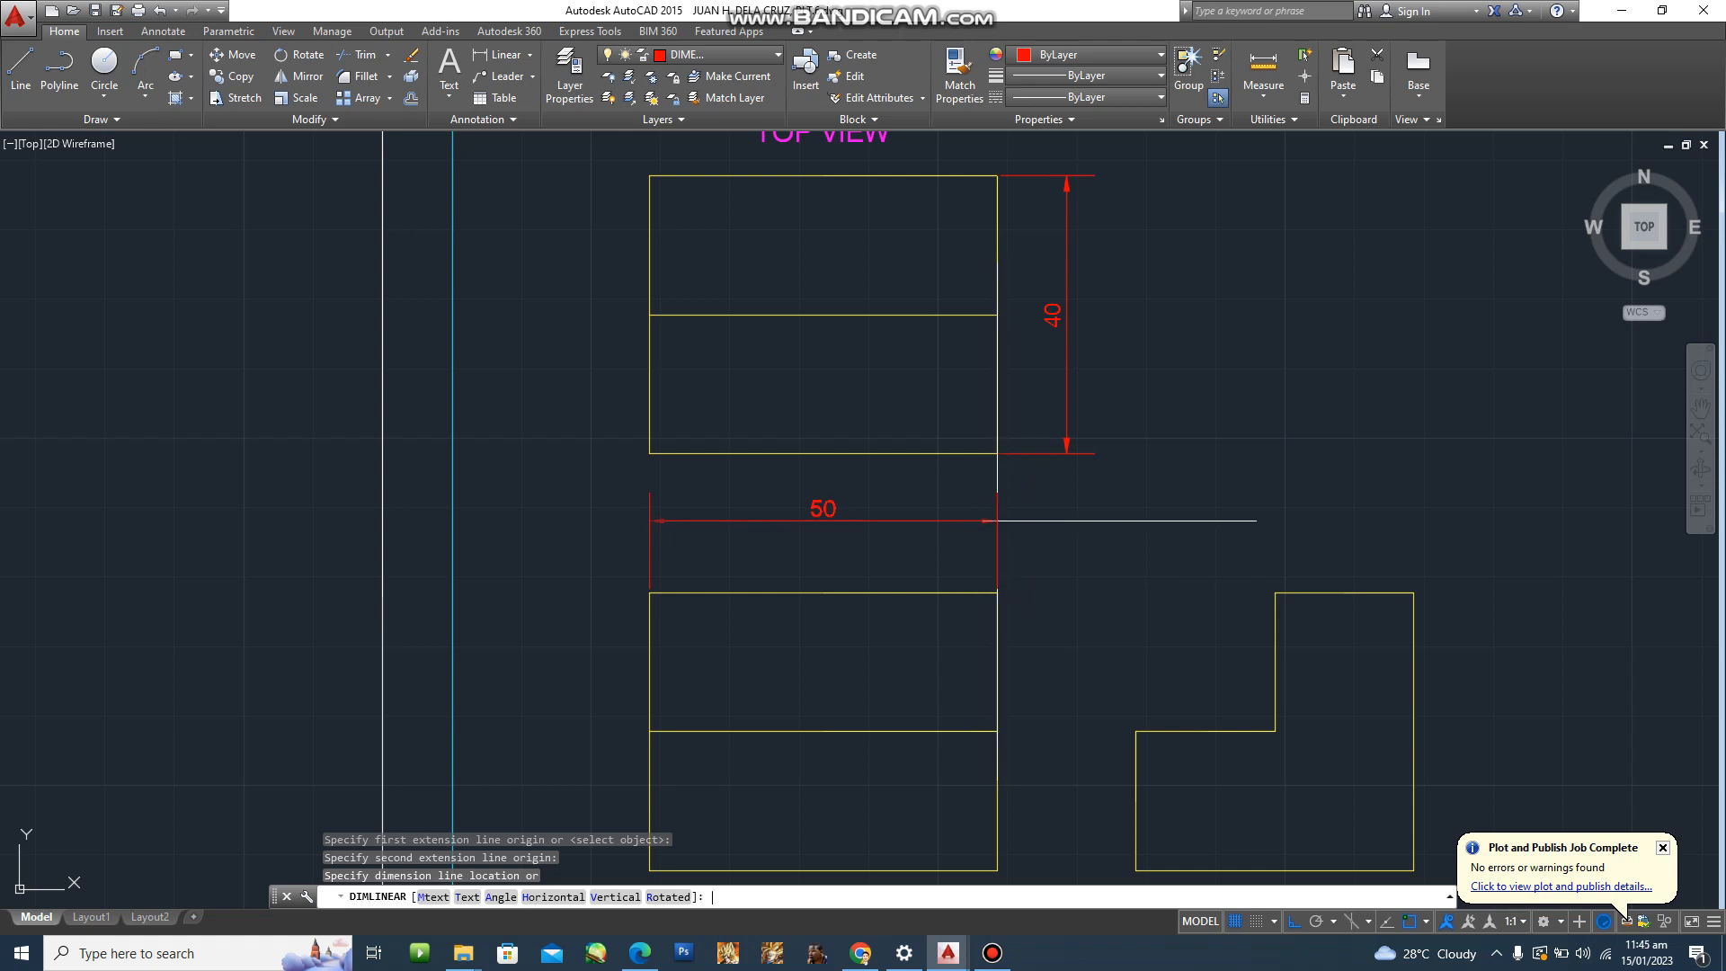
type("10")
key("Return")
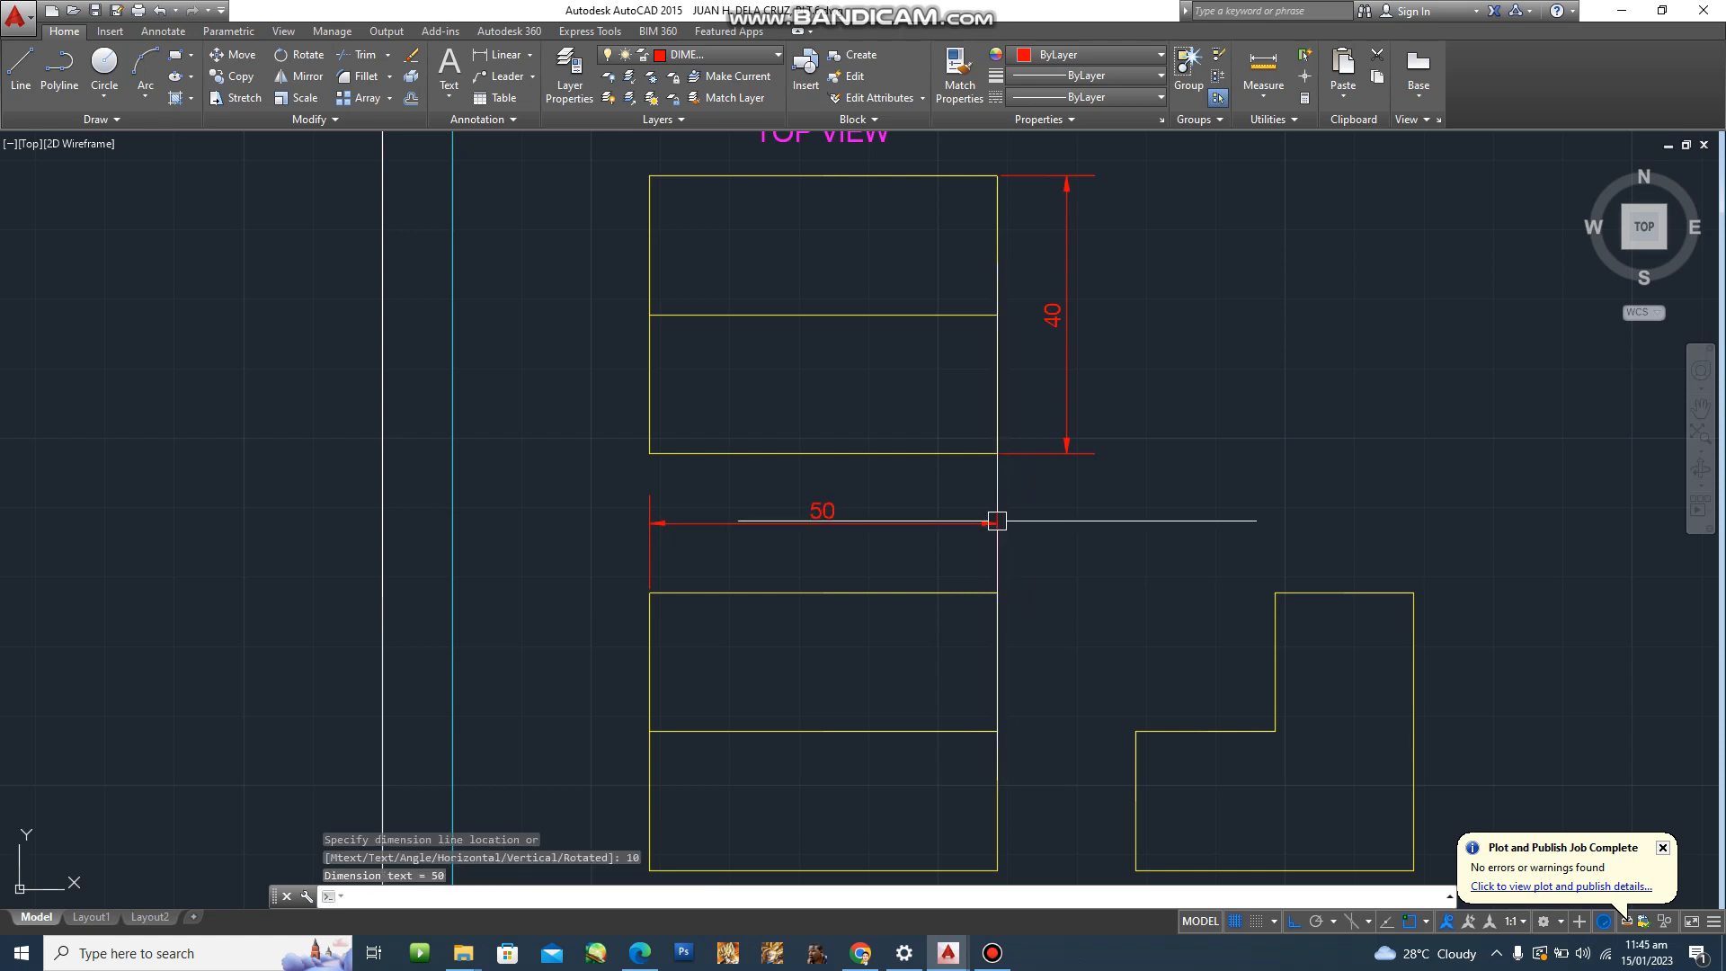
Add a vertical linear dimension for the upper half of the front view's right edge, offset 10 units to the right.
middle_click_drag(1179, 674, 1048, 578)
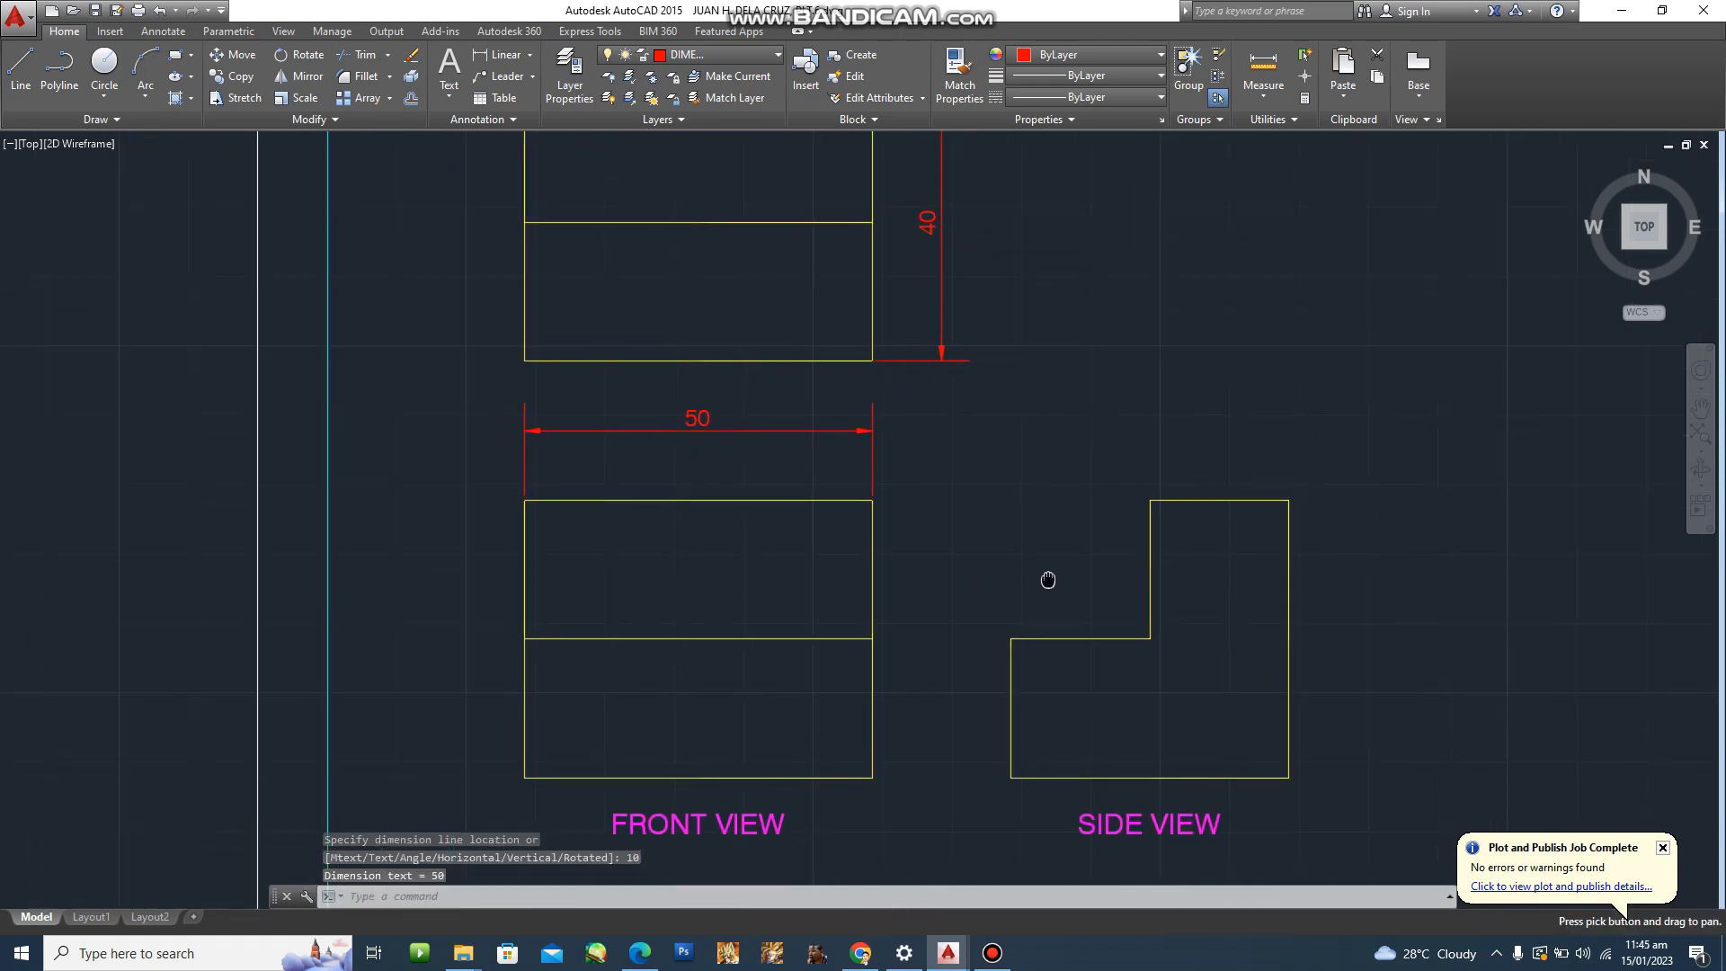
type("DLI")
key("Return")
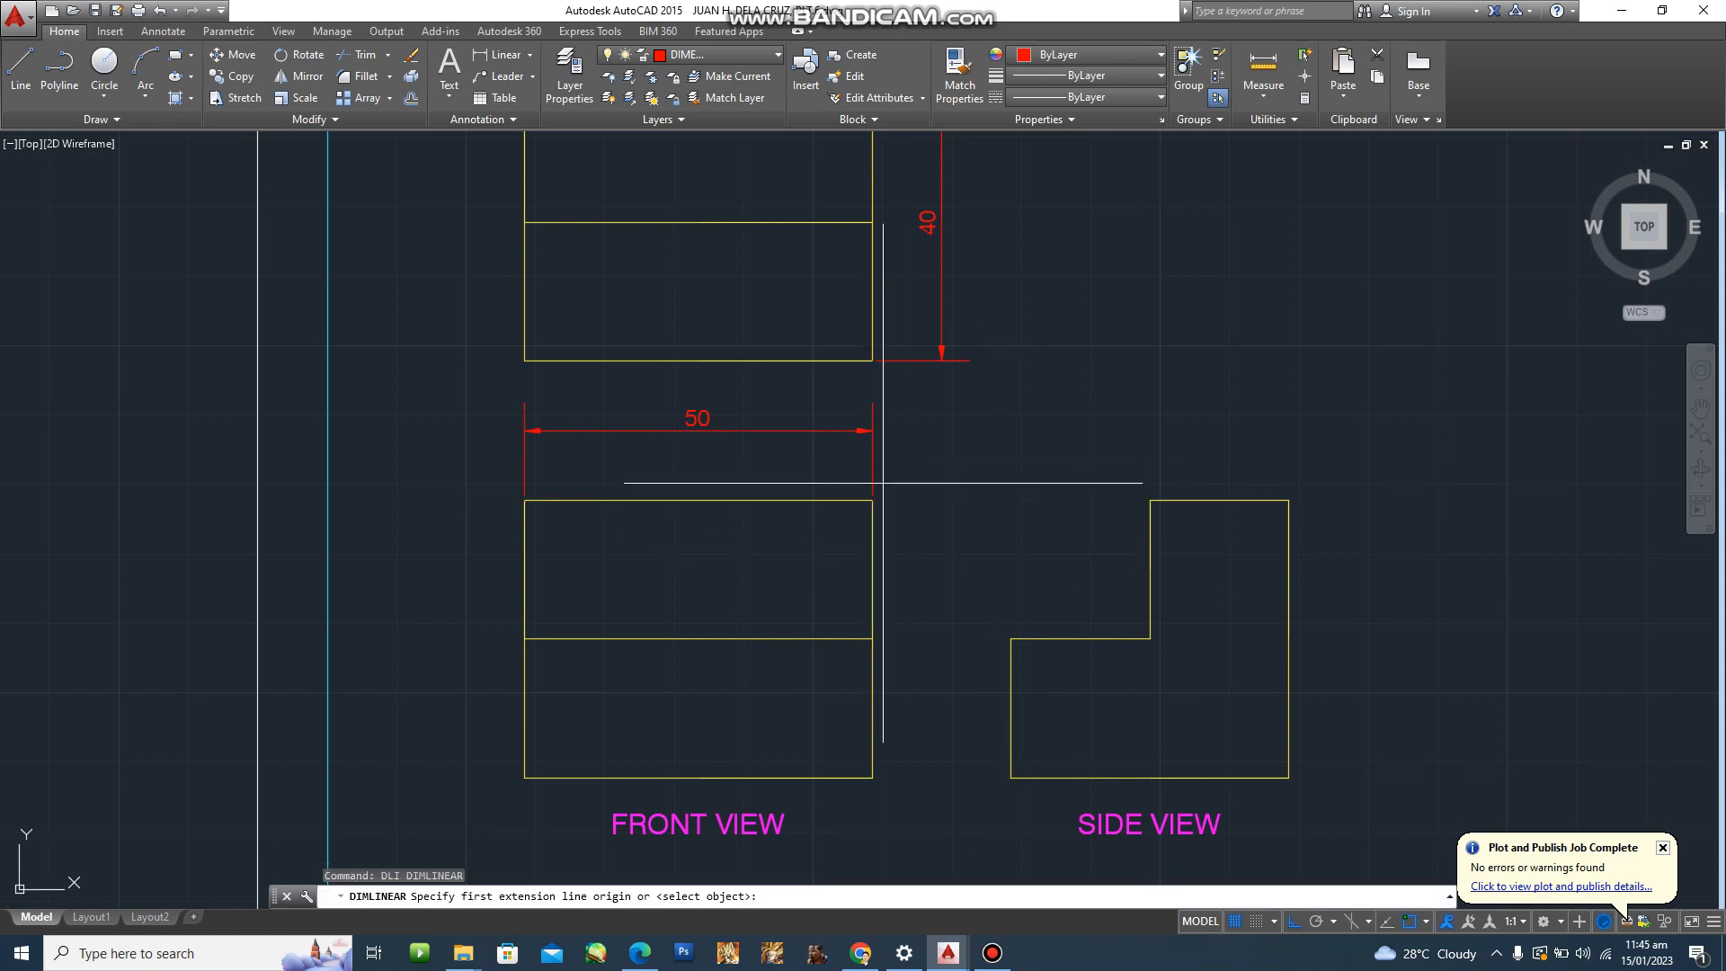
scroll(871, 499, "up", 5)
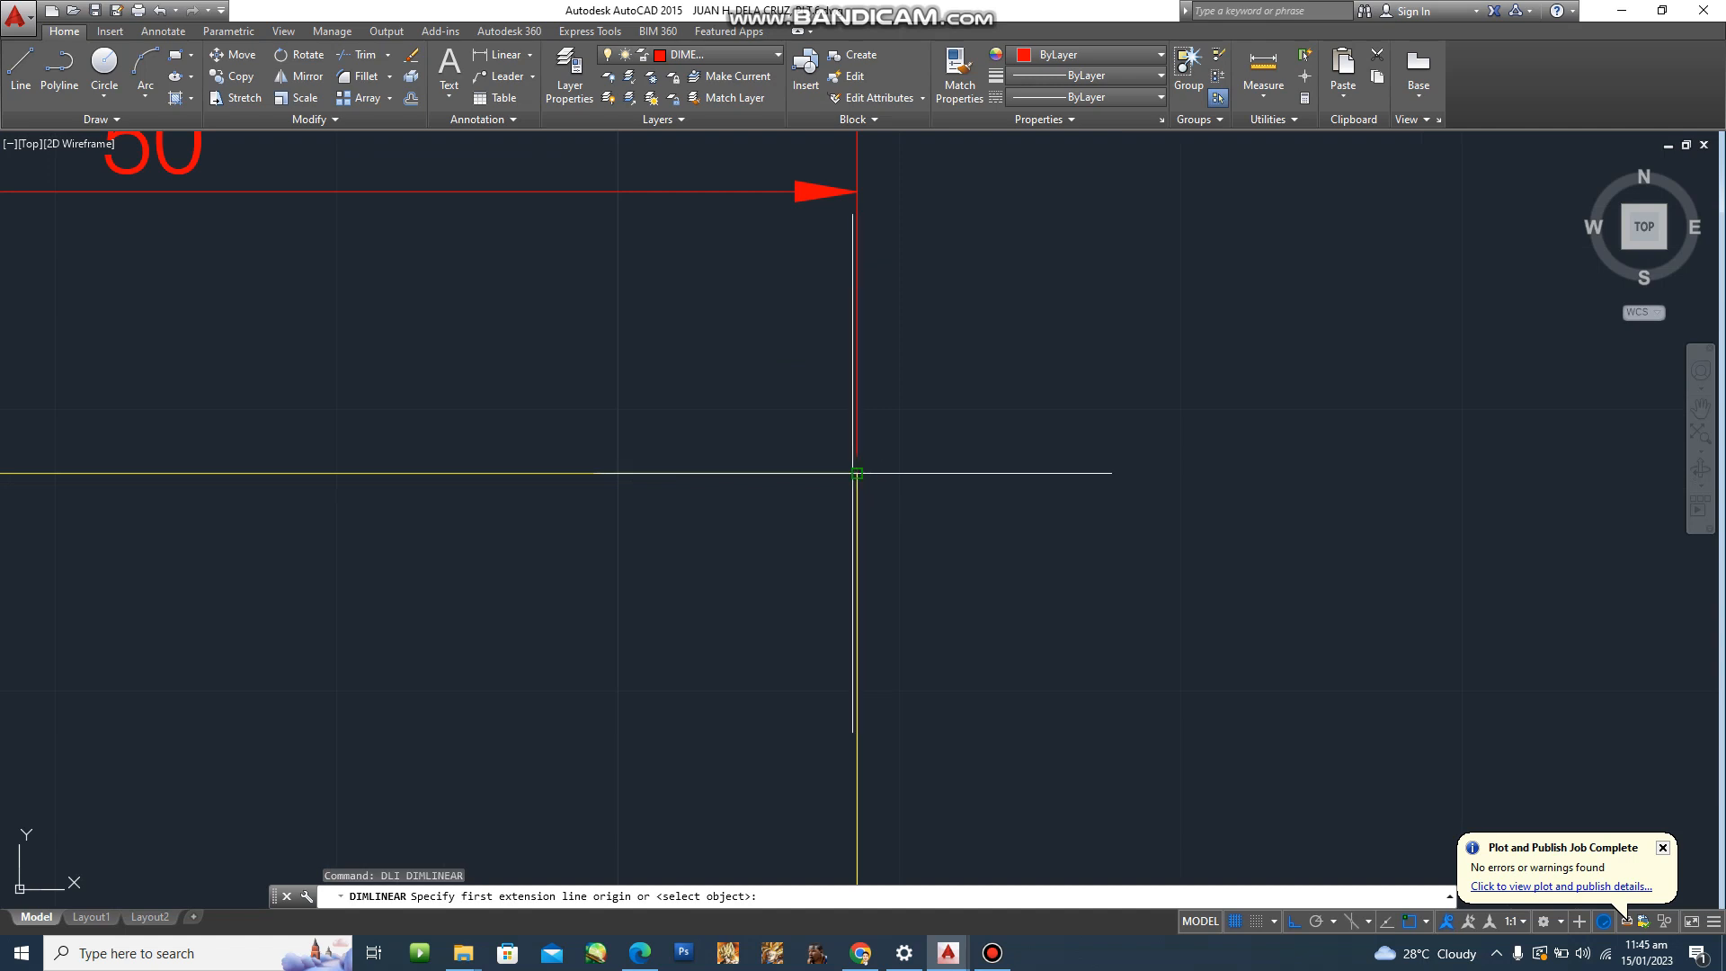
left_click(856, 473)
scroll(904, 575, "down", 4)
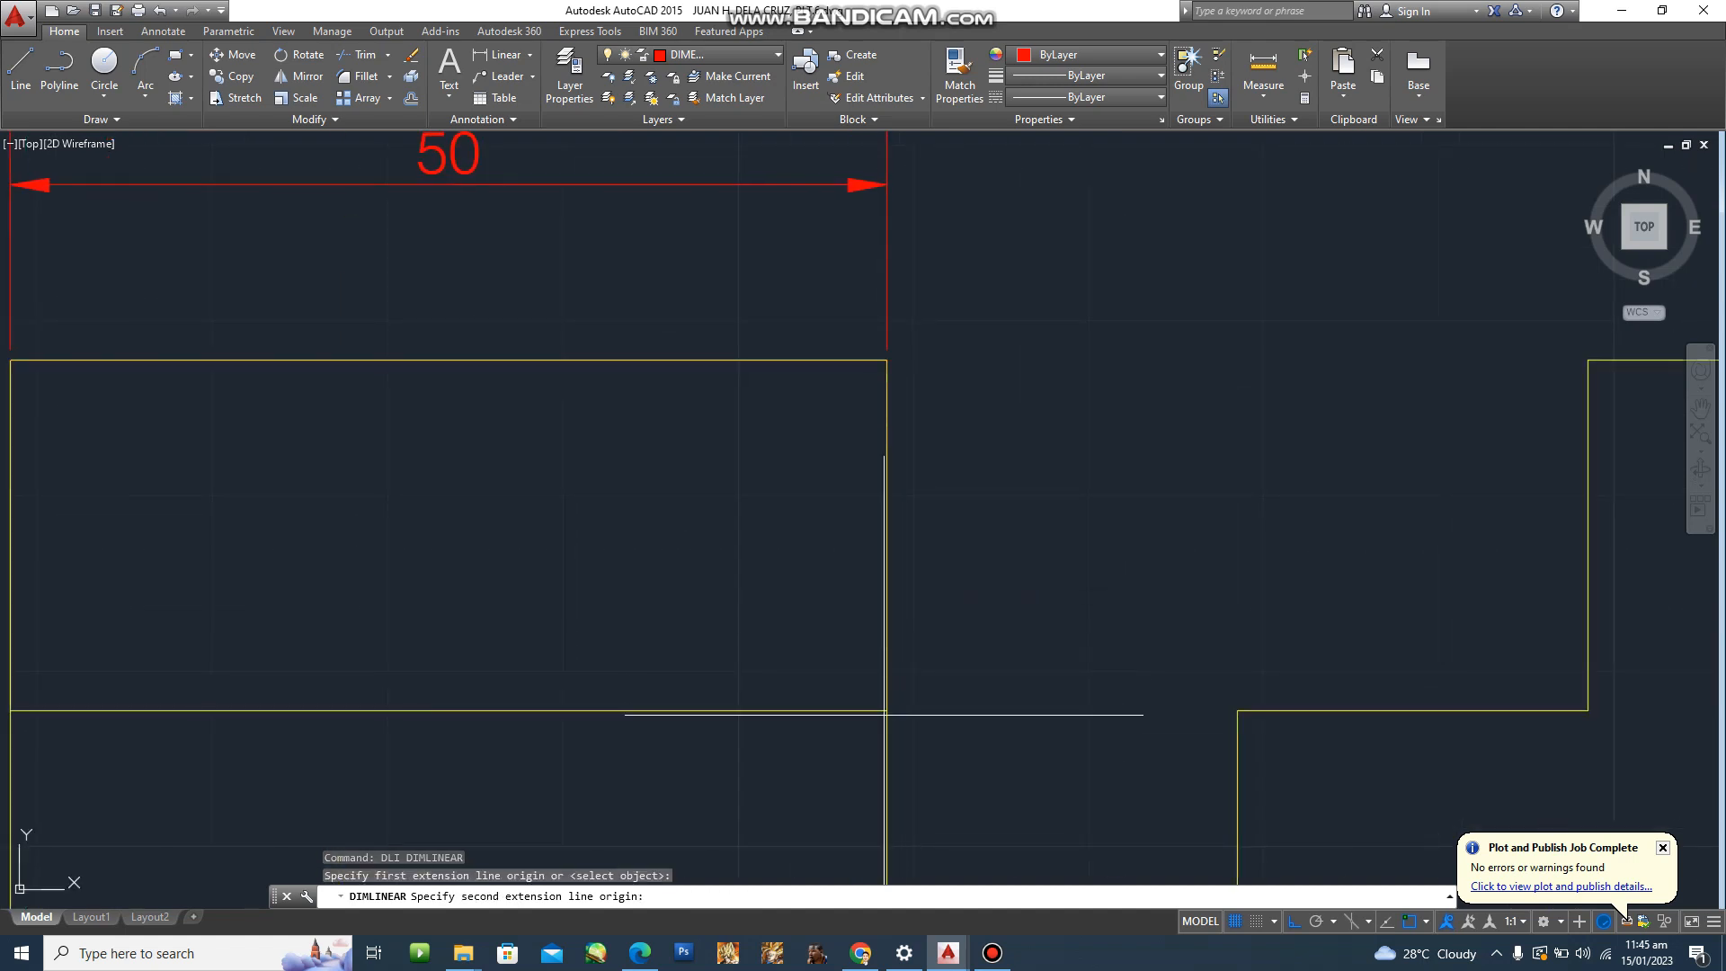
left_click(887, 710)
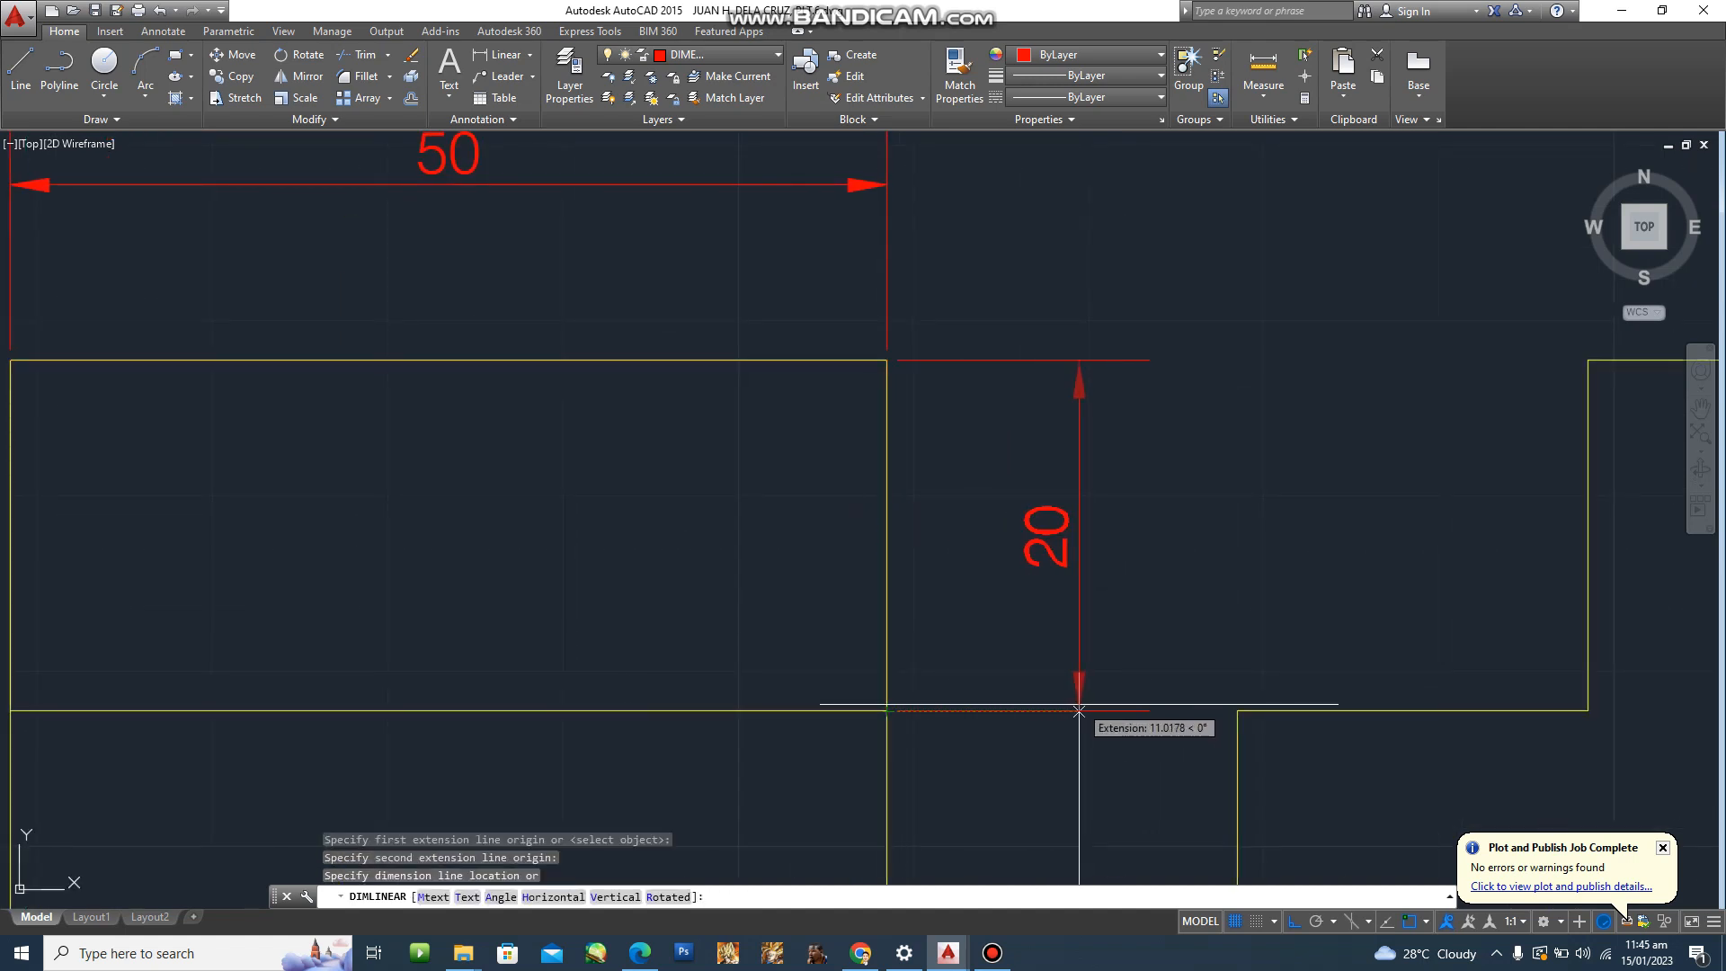
scroll(1079, 710, "down", 2)
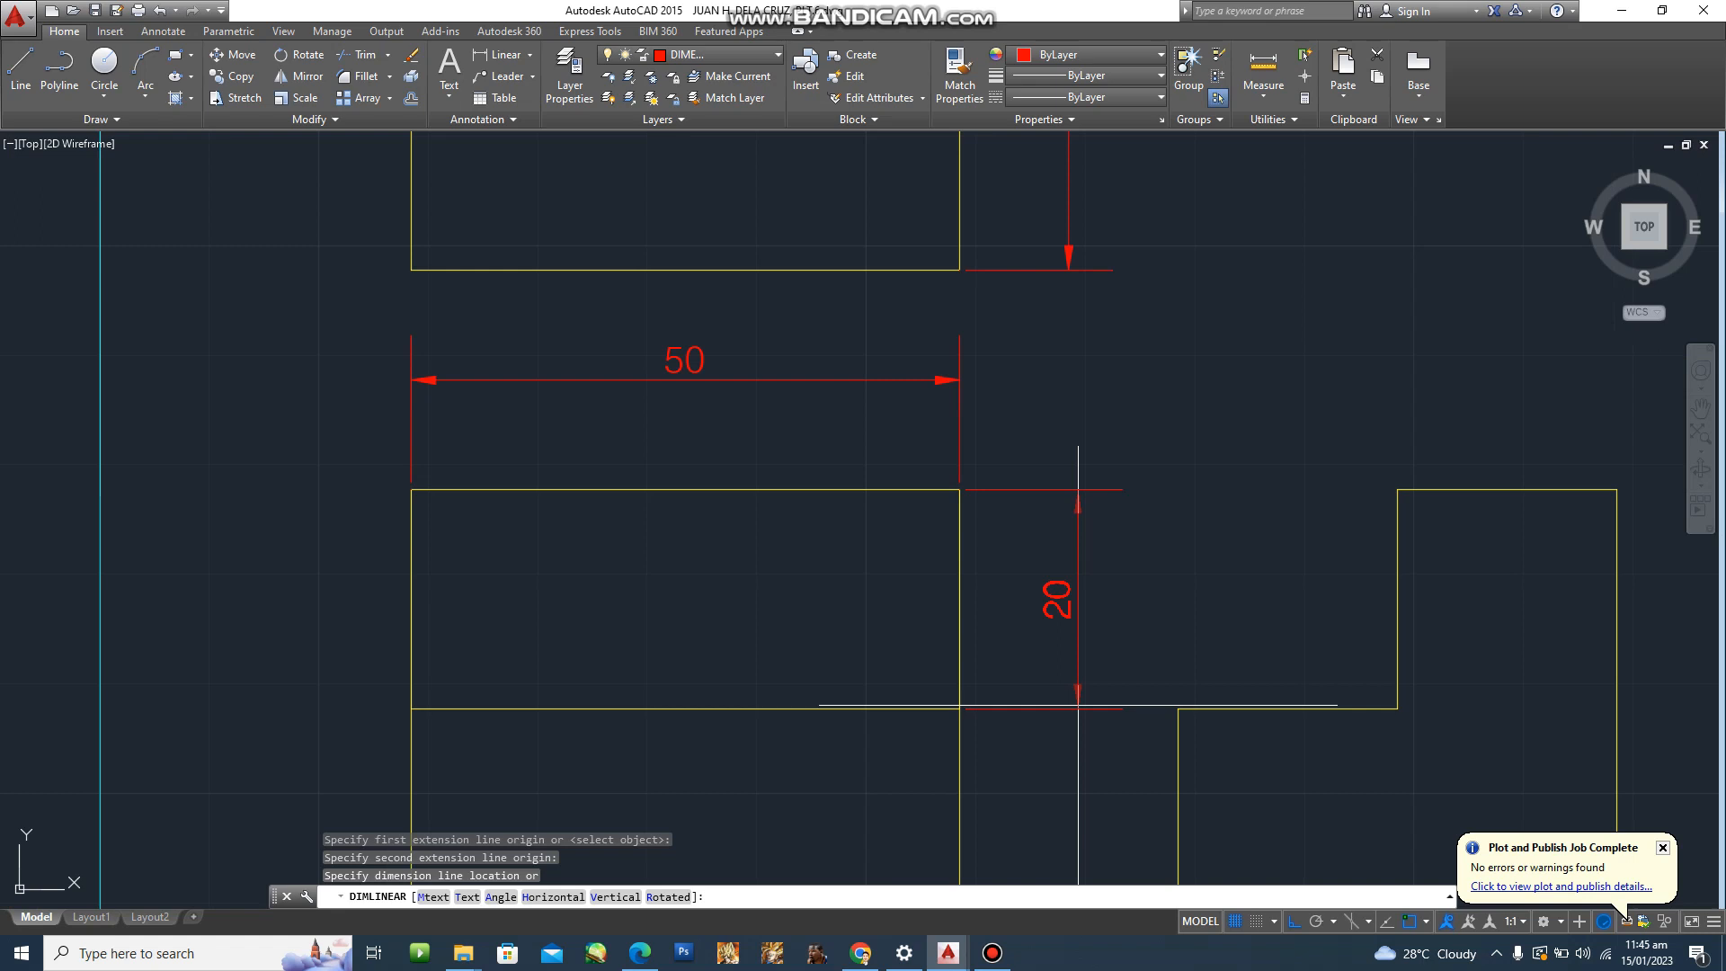
left_click(1078, 706)
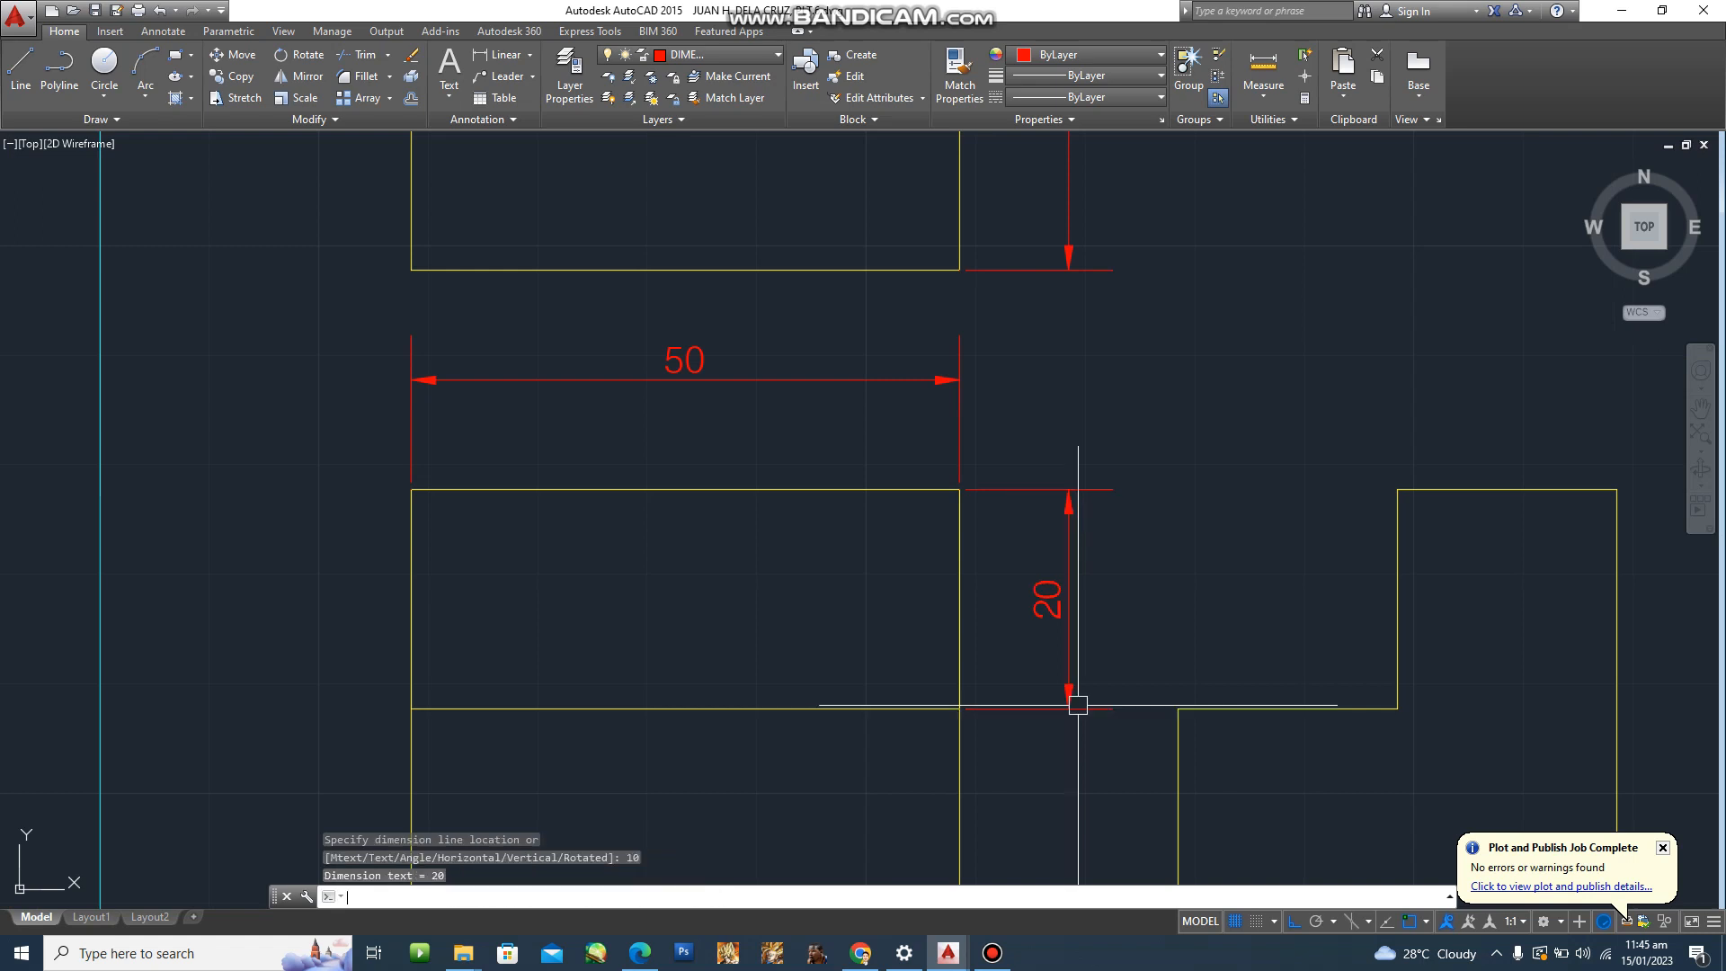
scroll(1078, 705, "down", 4)
key("Escape")
Continue the front view's vertical dimension down to its bottom-right corner.
mouse_move(1142, 709)
middle_mouse_down()
mouse_move(1181, 727)
mouse_move(1142, 673)
middle_mouse_up()
scroll(1124, 636, "up", 2)
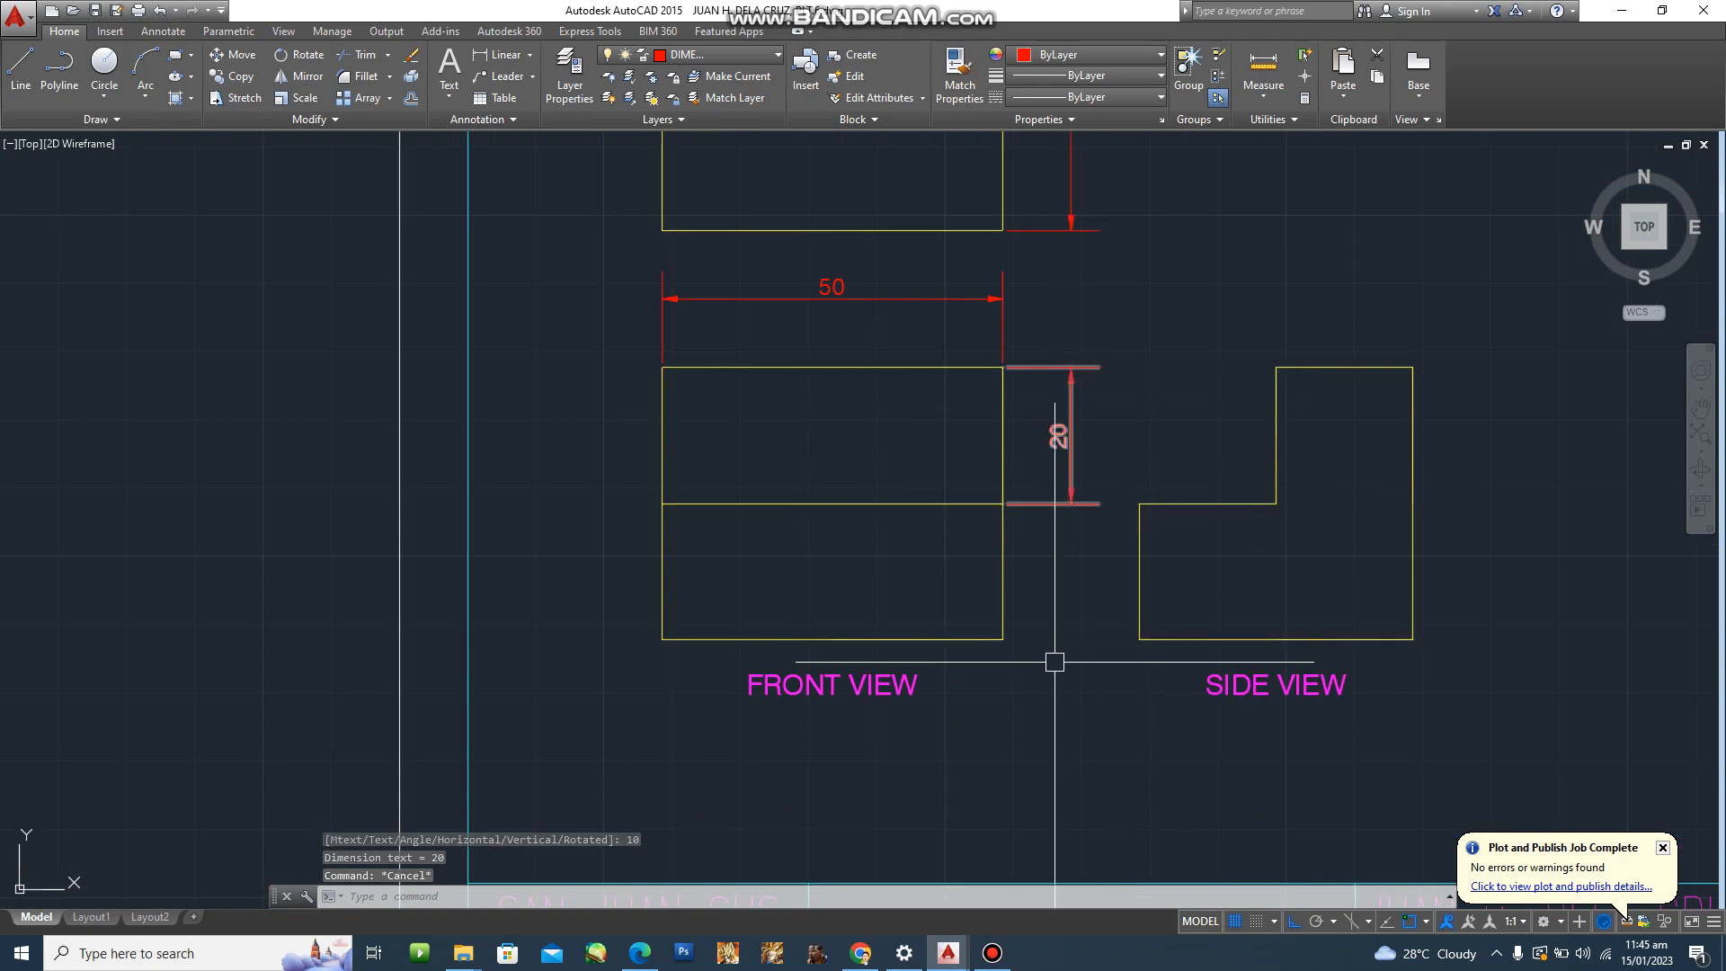
scroll(1007, 516, "up", 2)
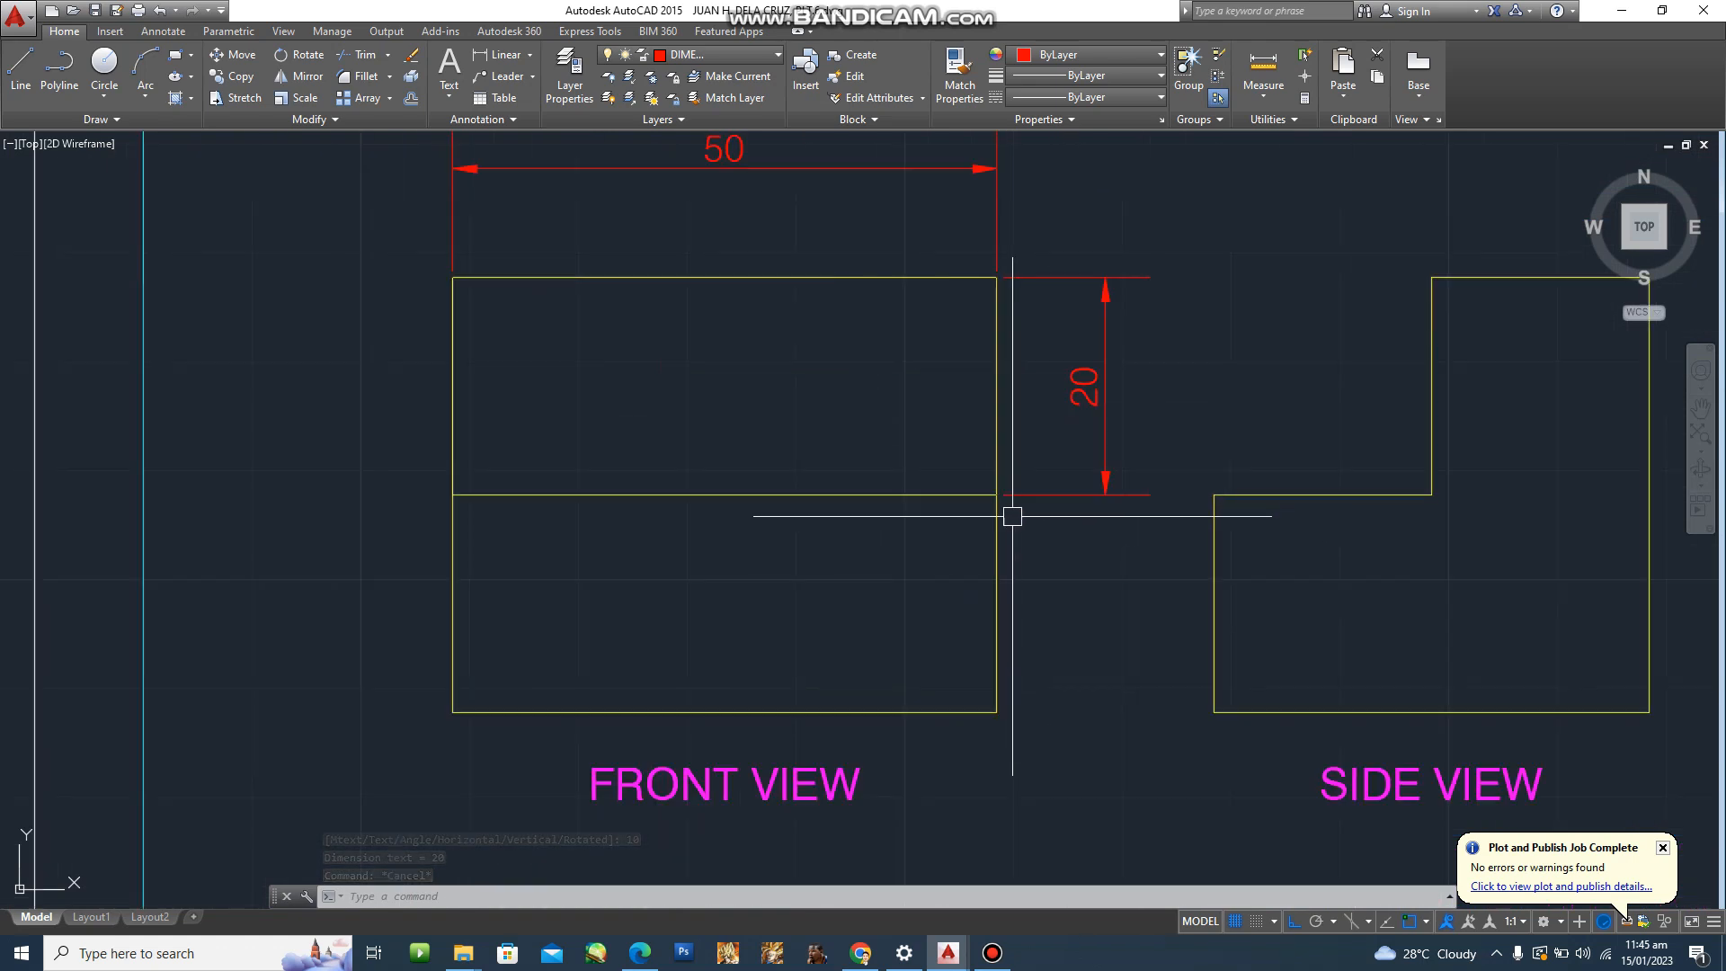
type("p")
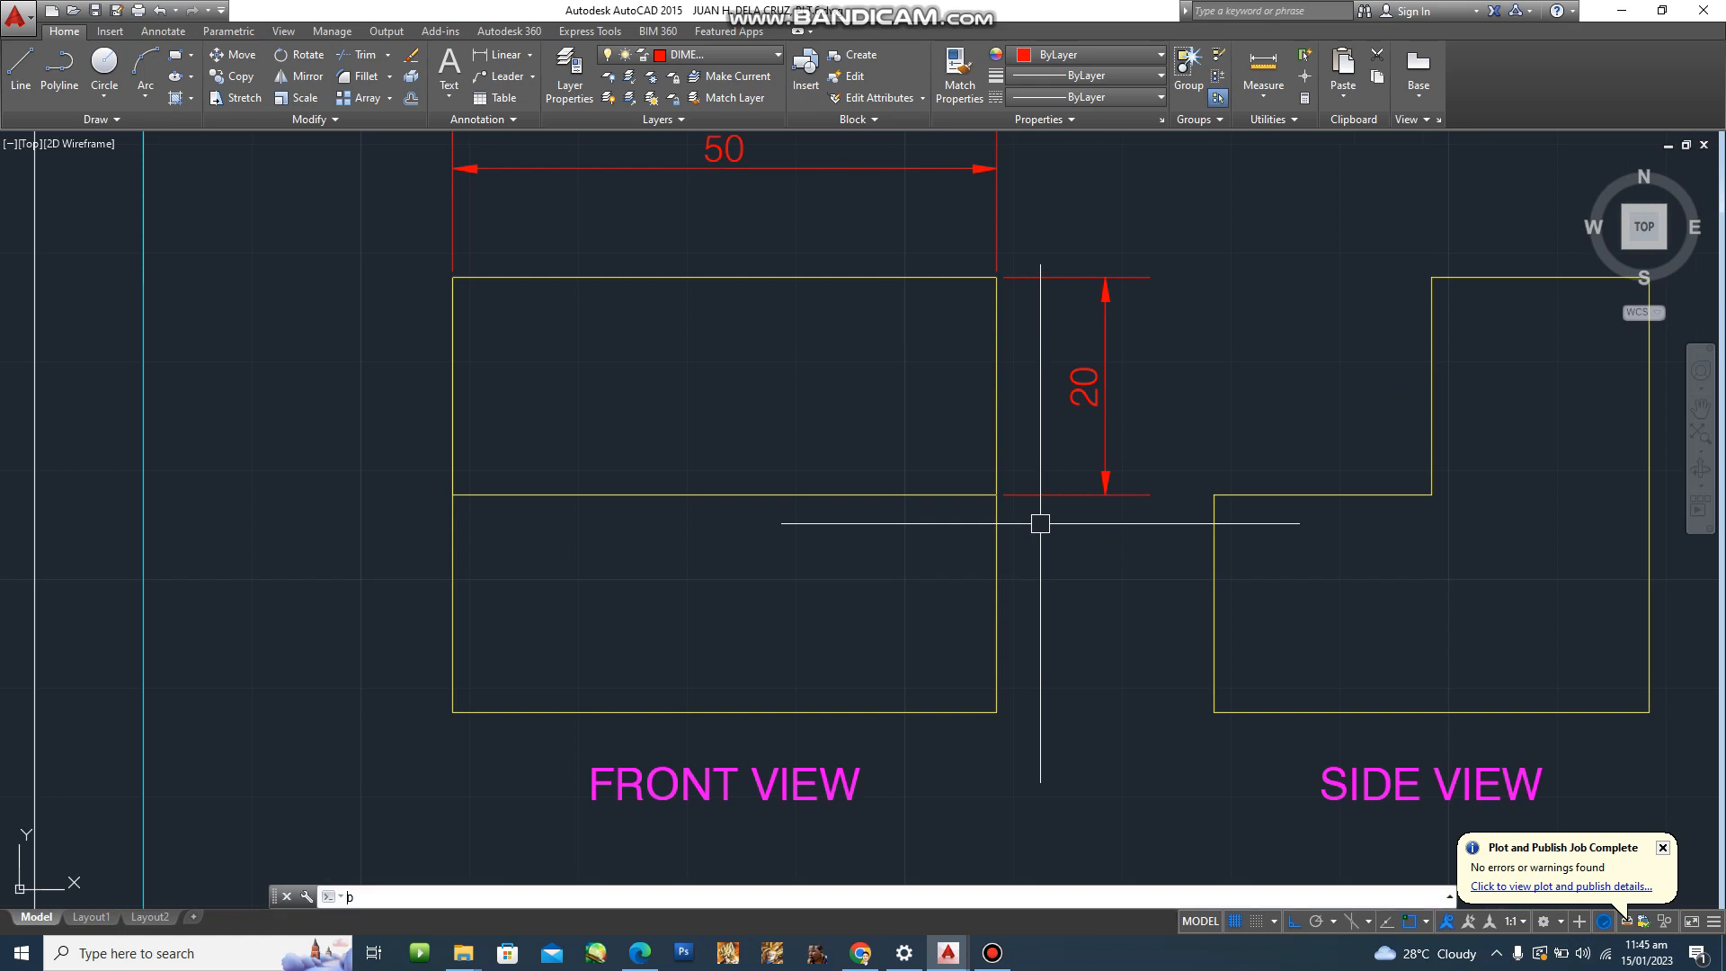
type("CO")
key("Return")
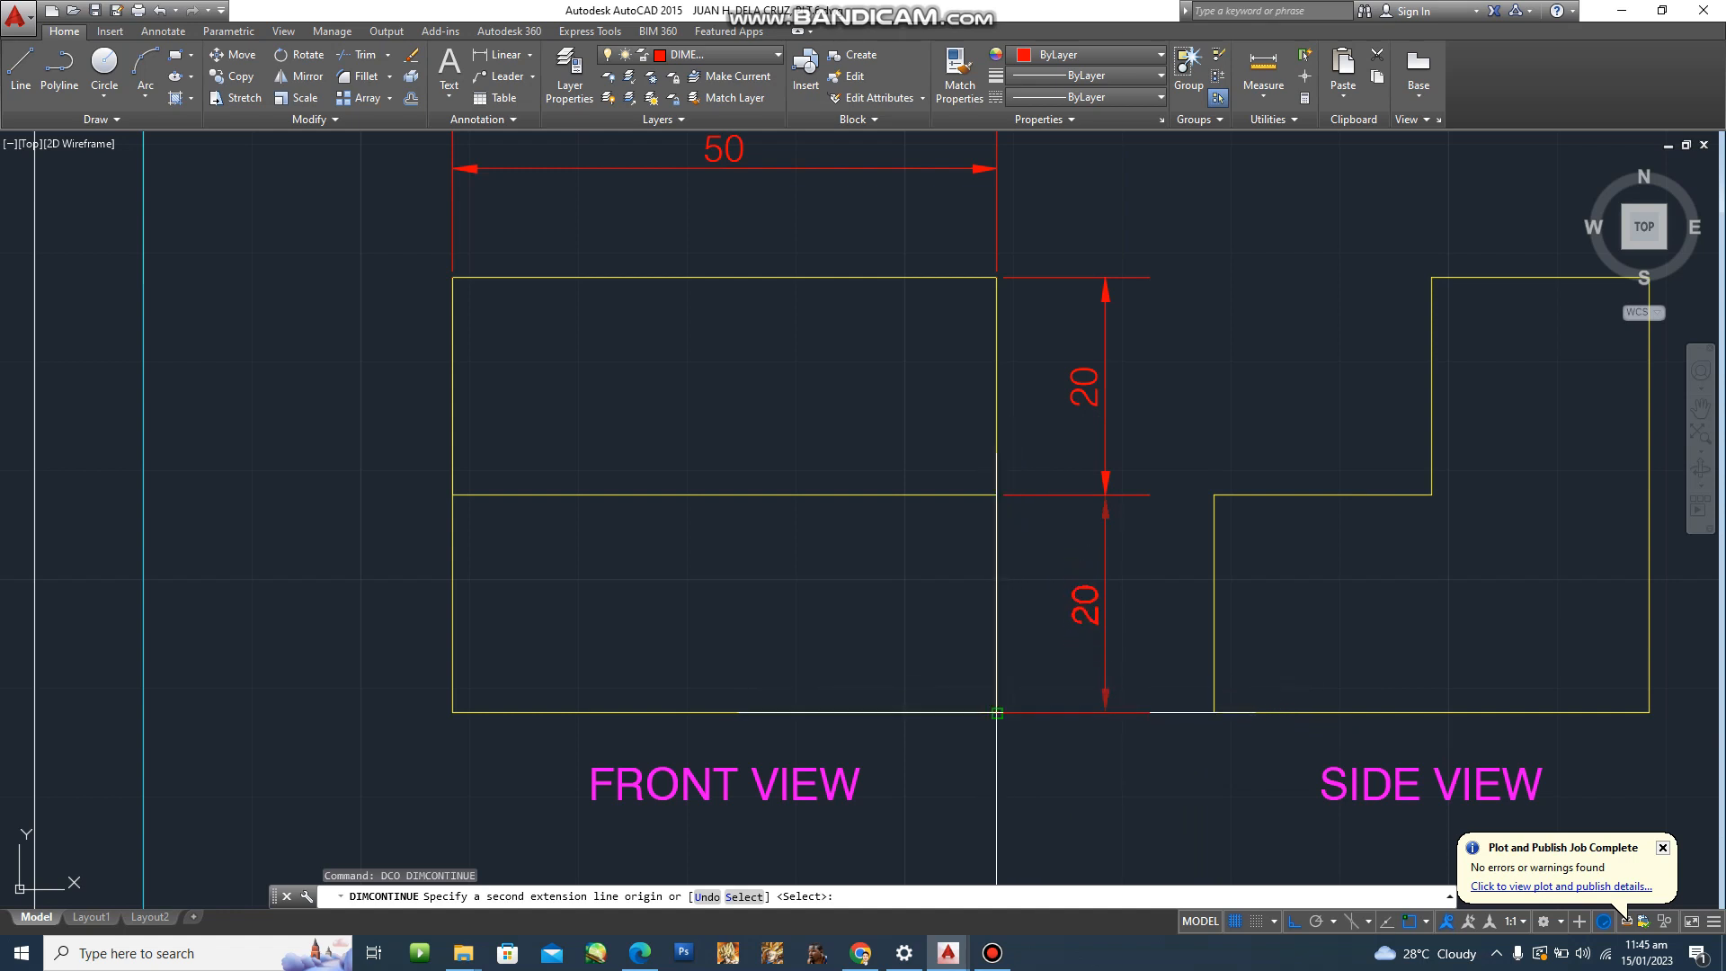
left_click(997, 713)
key("Escape")
key("Escape")
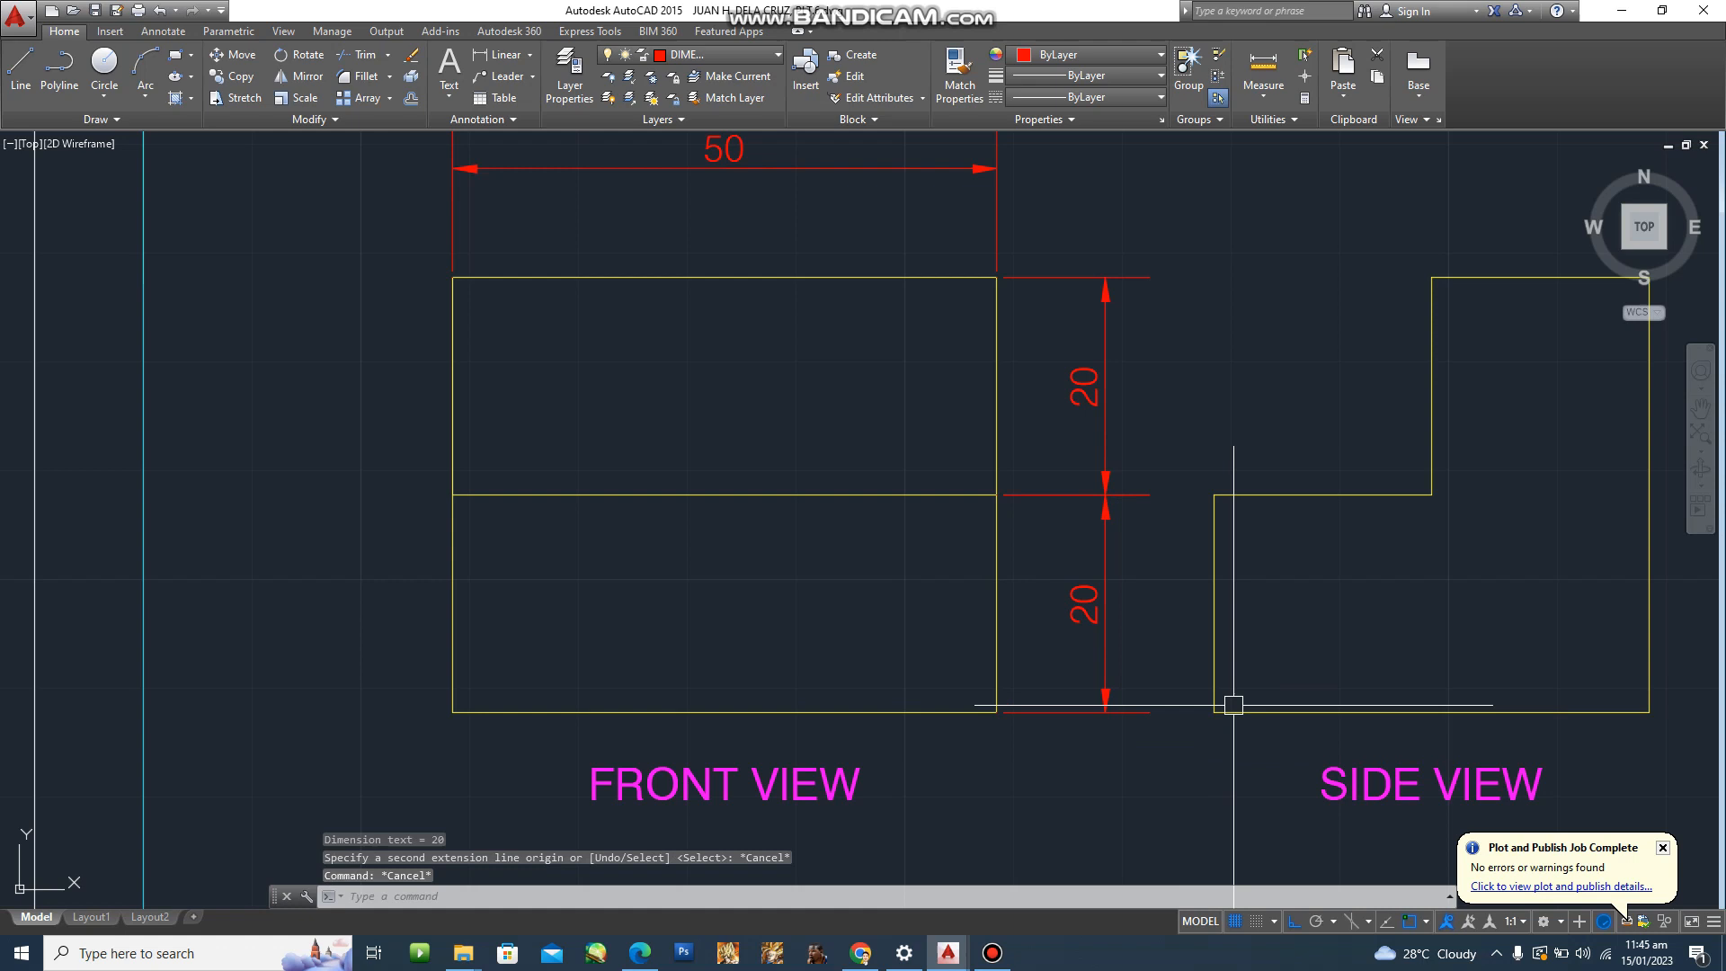
scroll(1223, 683, "down", 4)
key("Escape")
Add a linear dimension across the side view's upper edge, placed 10 units above it.
scroll(1193, 539, "up", 2)
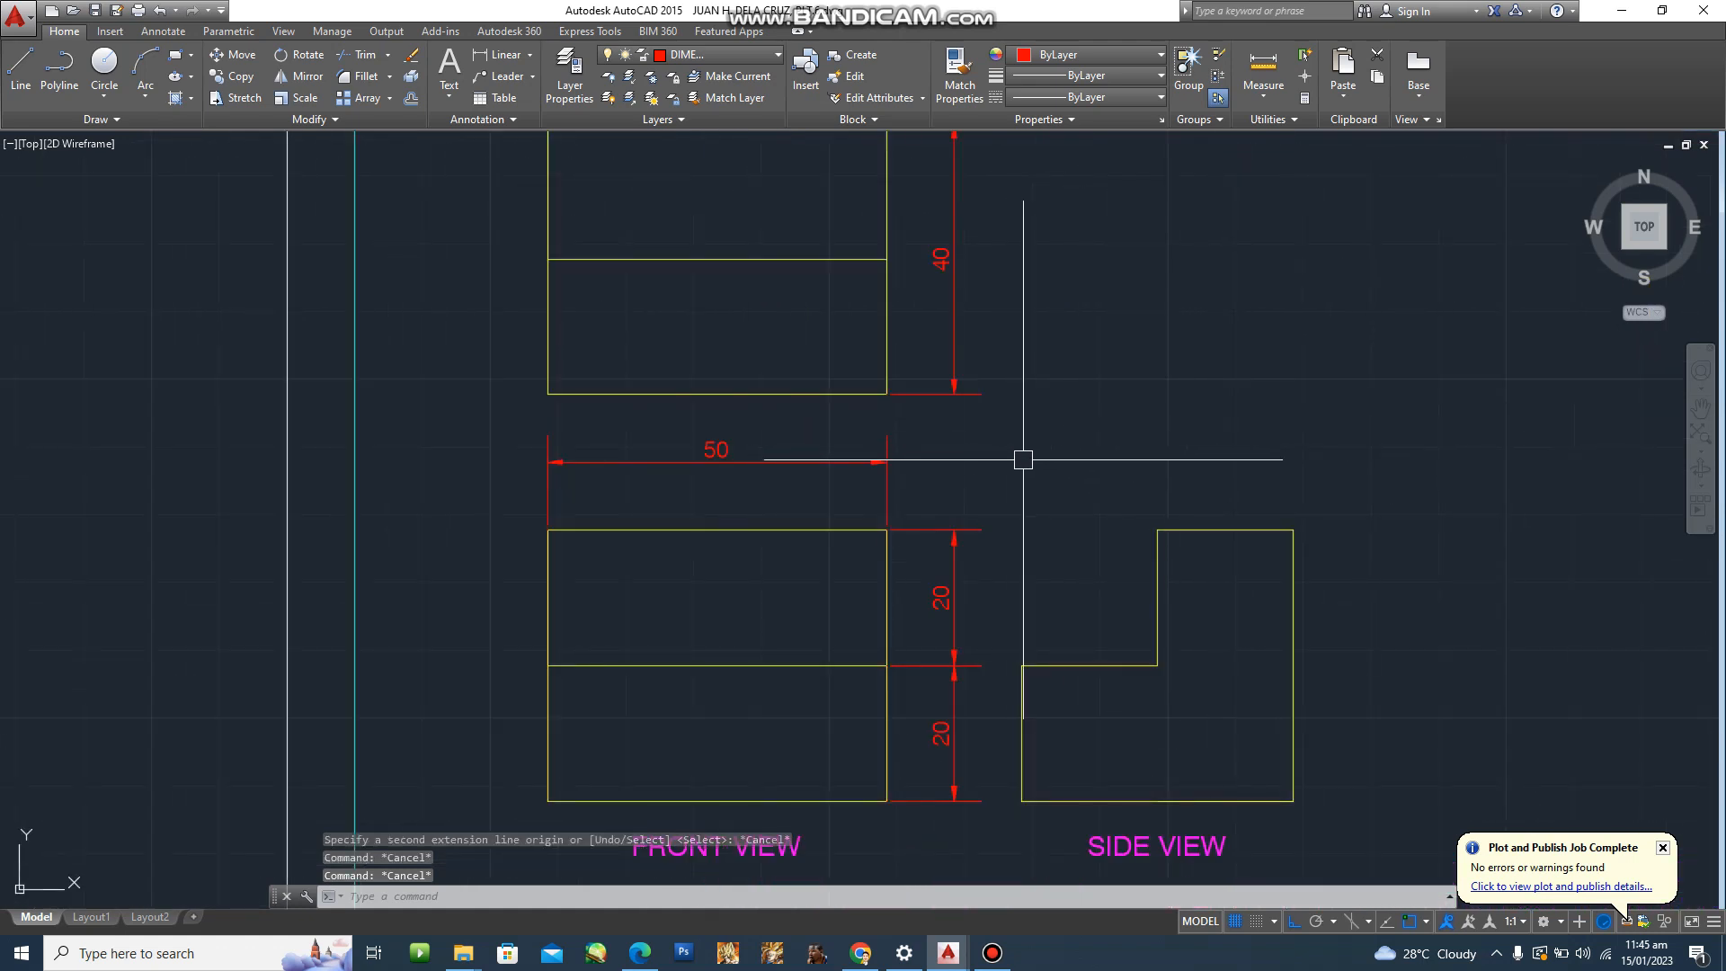
type("DLI")
key("Return")
left_click(1293, 529)
scroll(1293, 530, "up", 4)
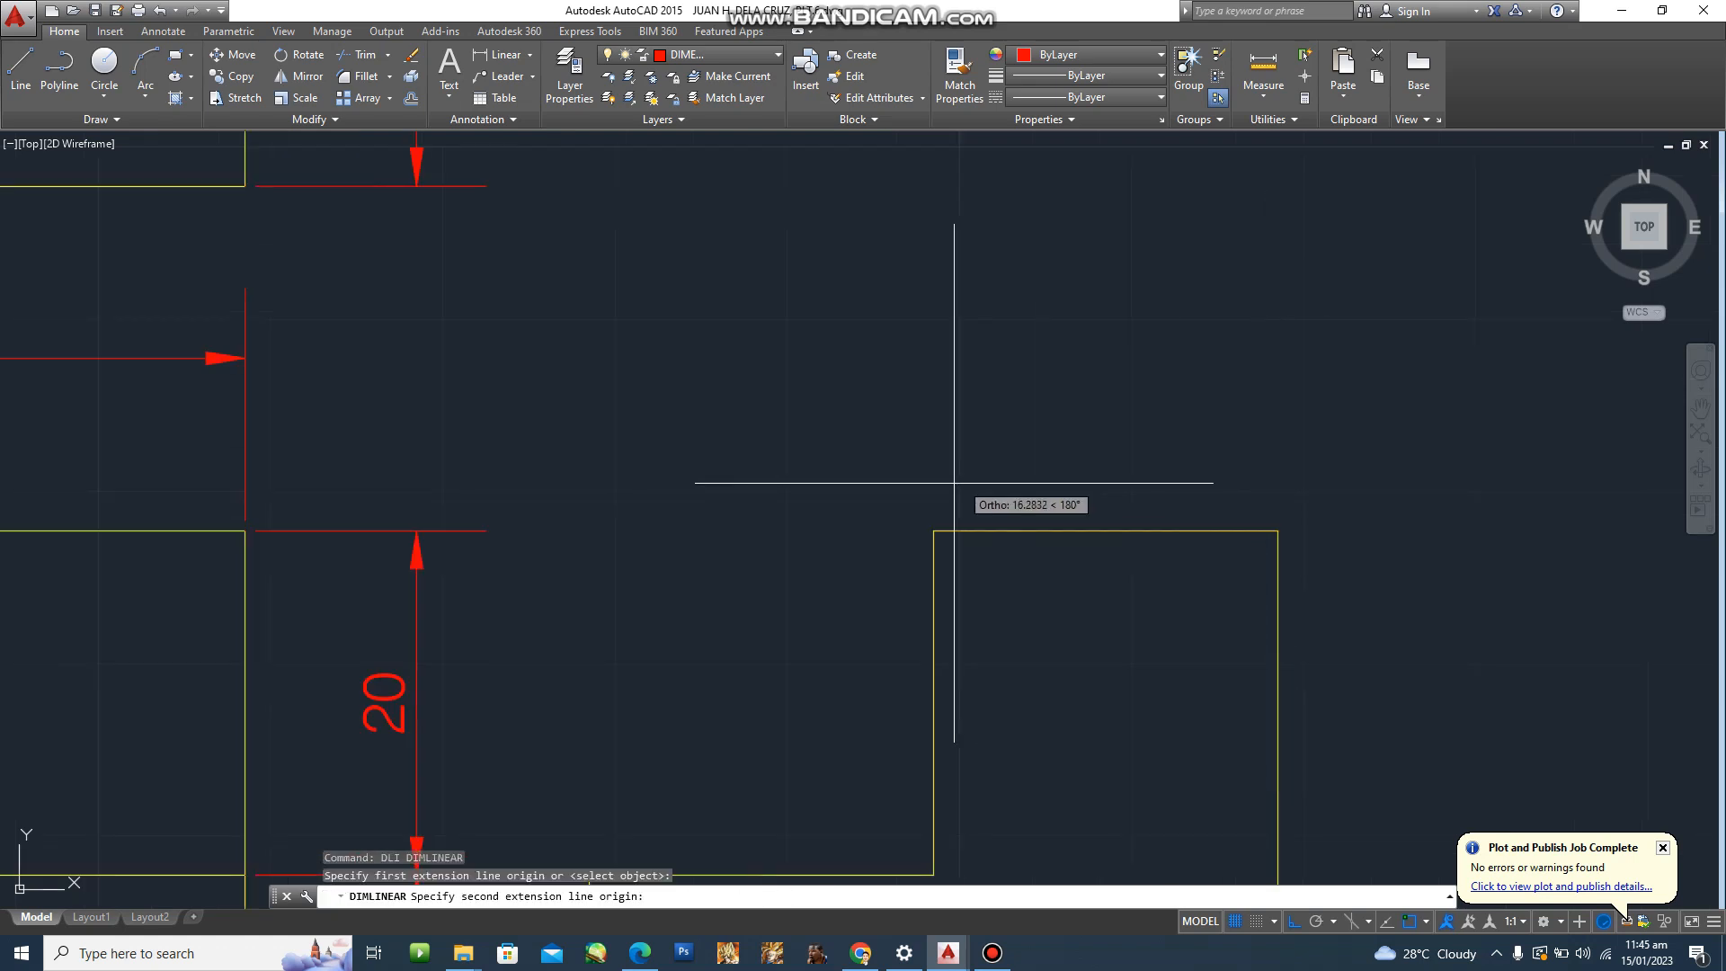
left_click(934, 531)
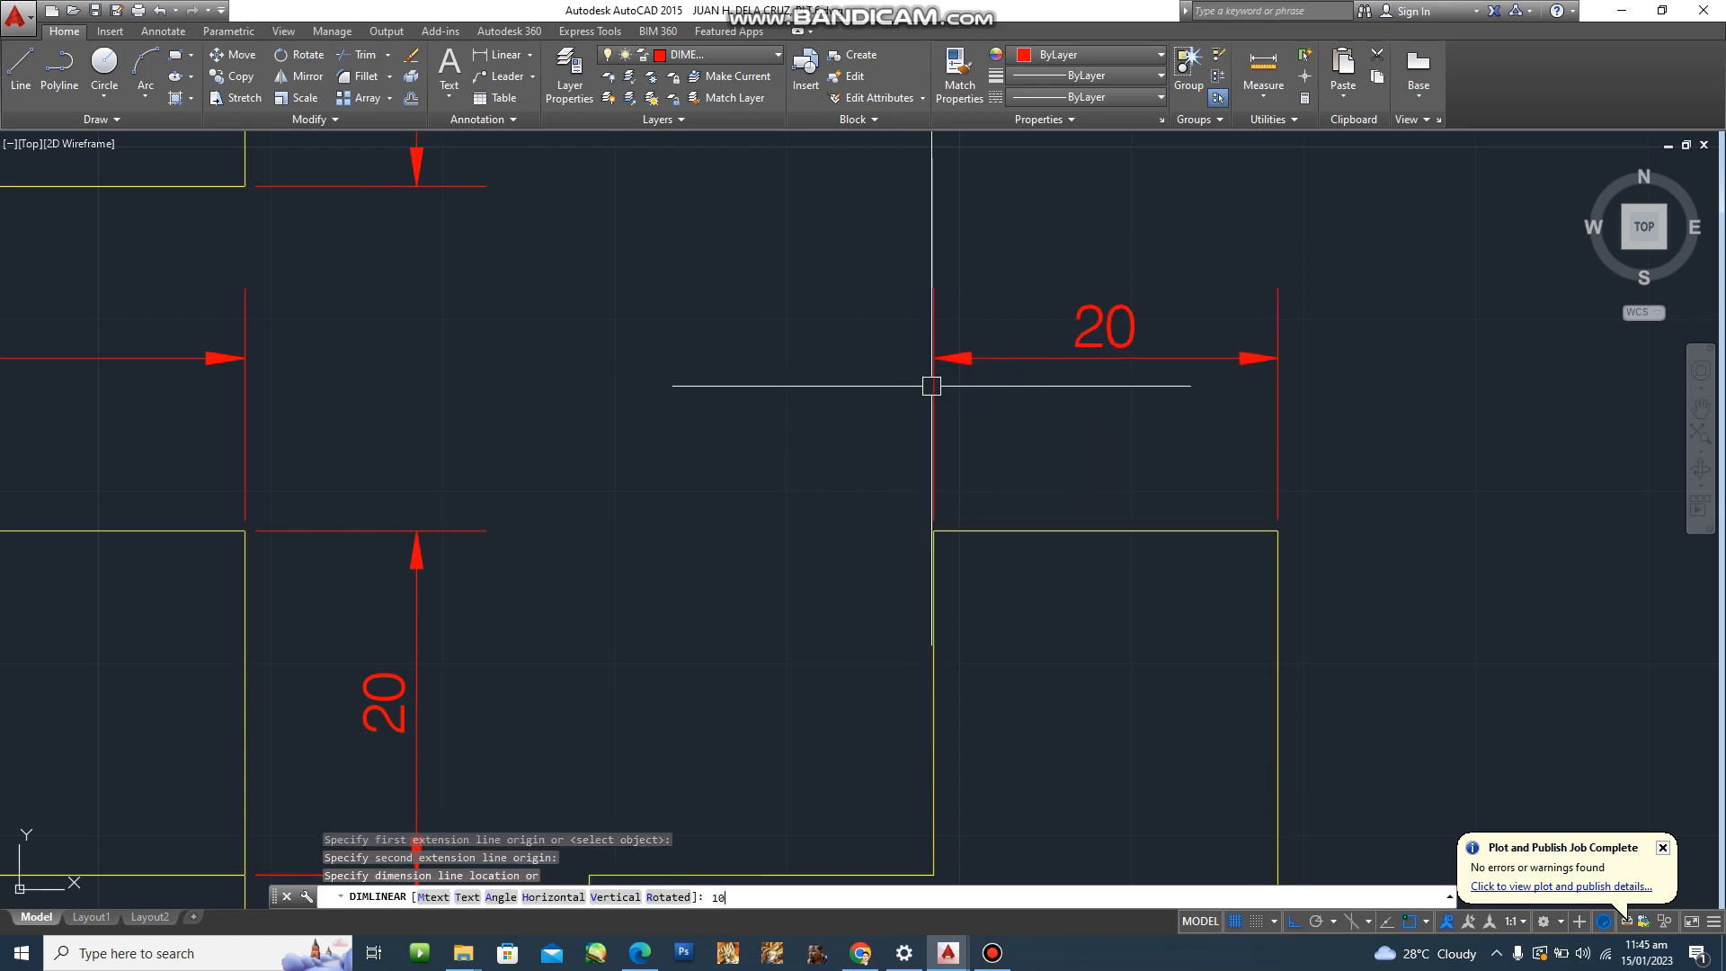
key("Return")
scroll(935, 383, "down", 3)
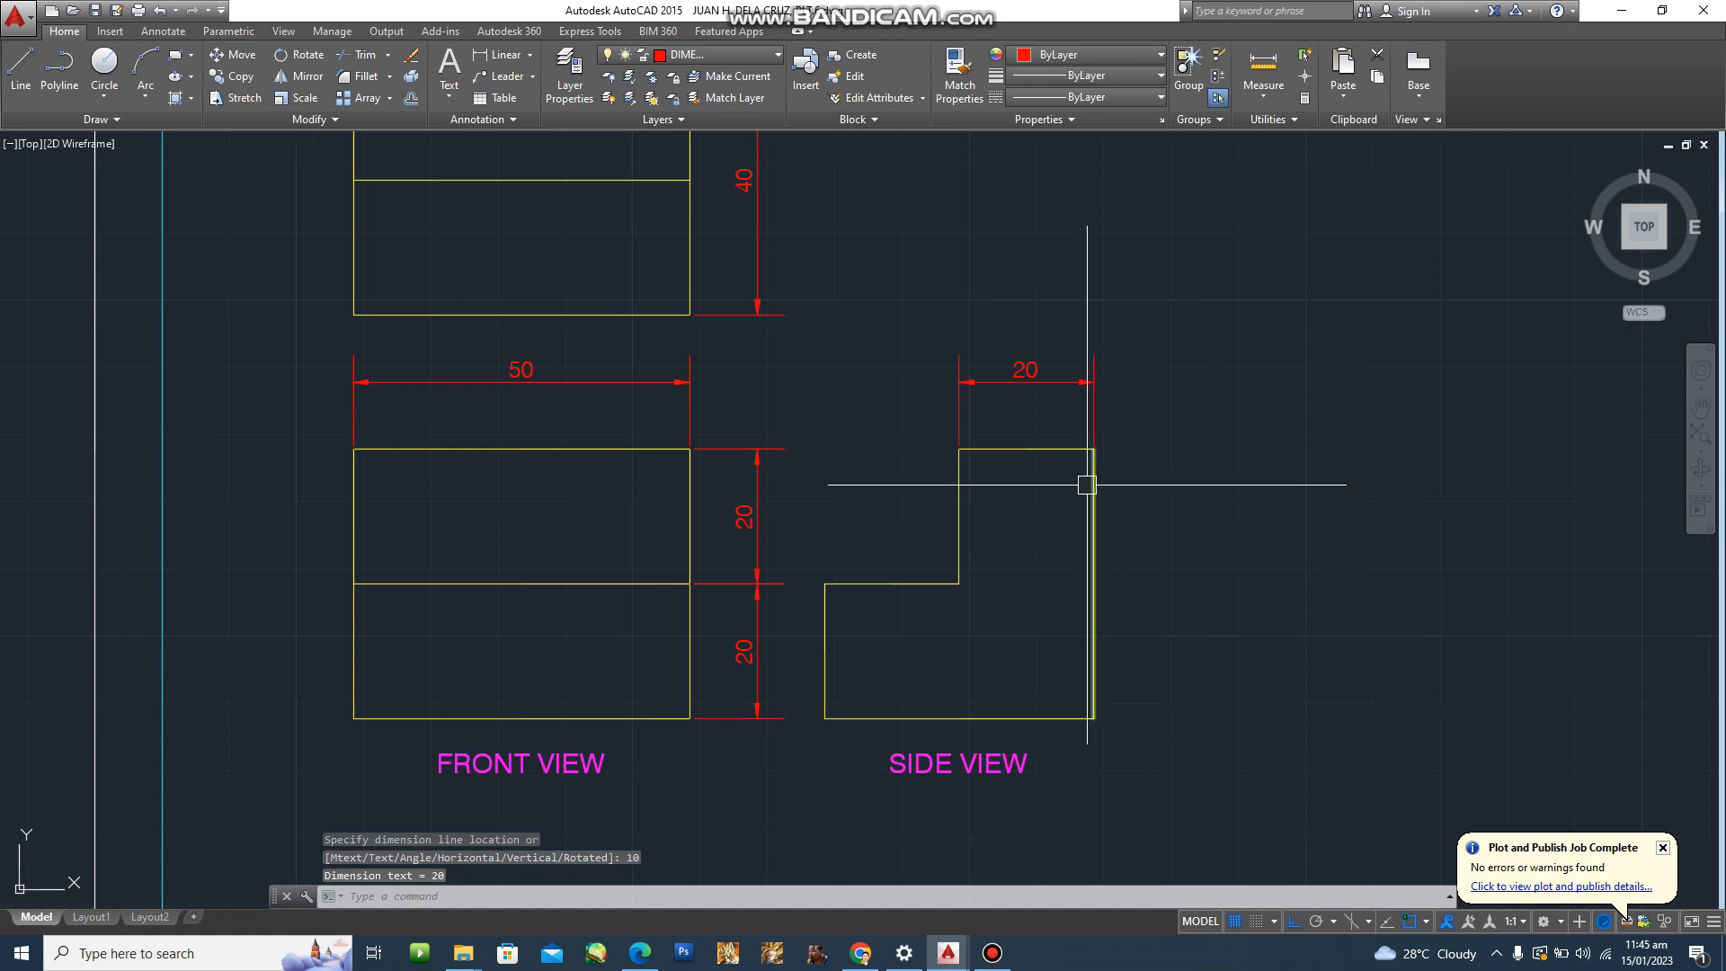
Continue the side view's horizontal dimension to the outer corner of the lower step.
type("DCO")
key("Return")
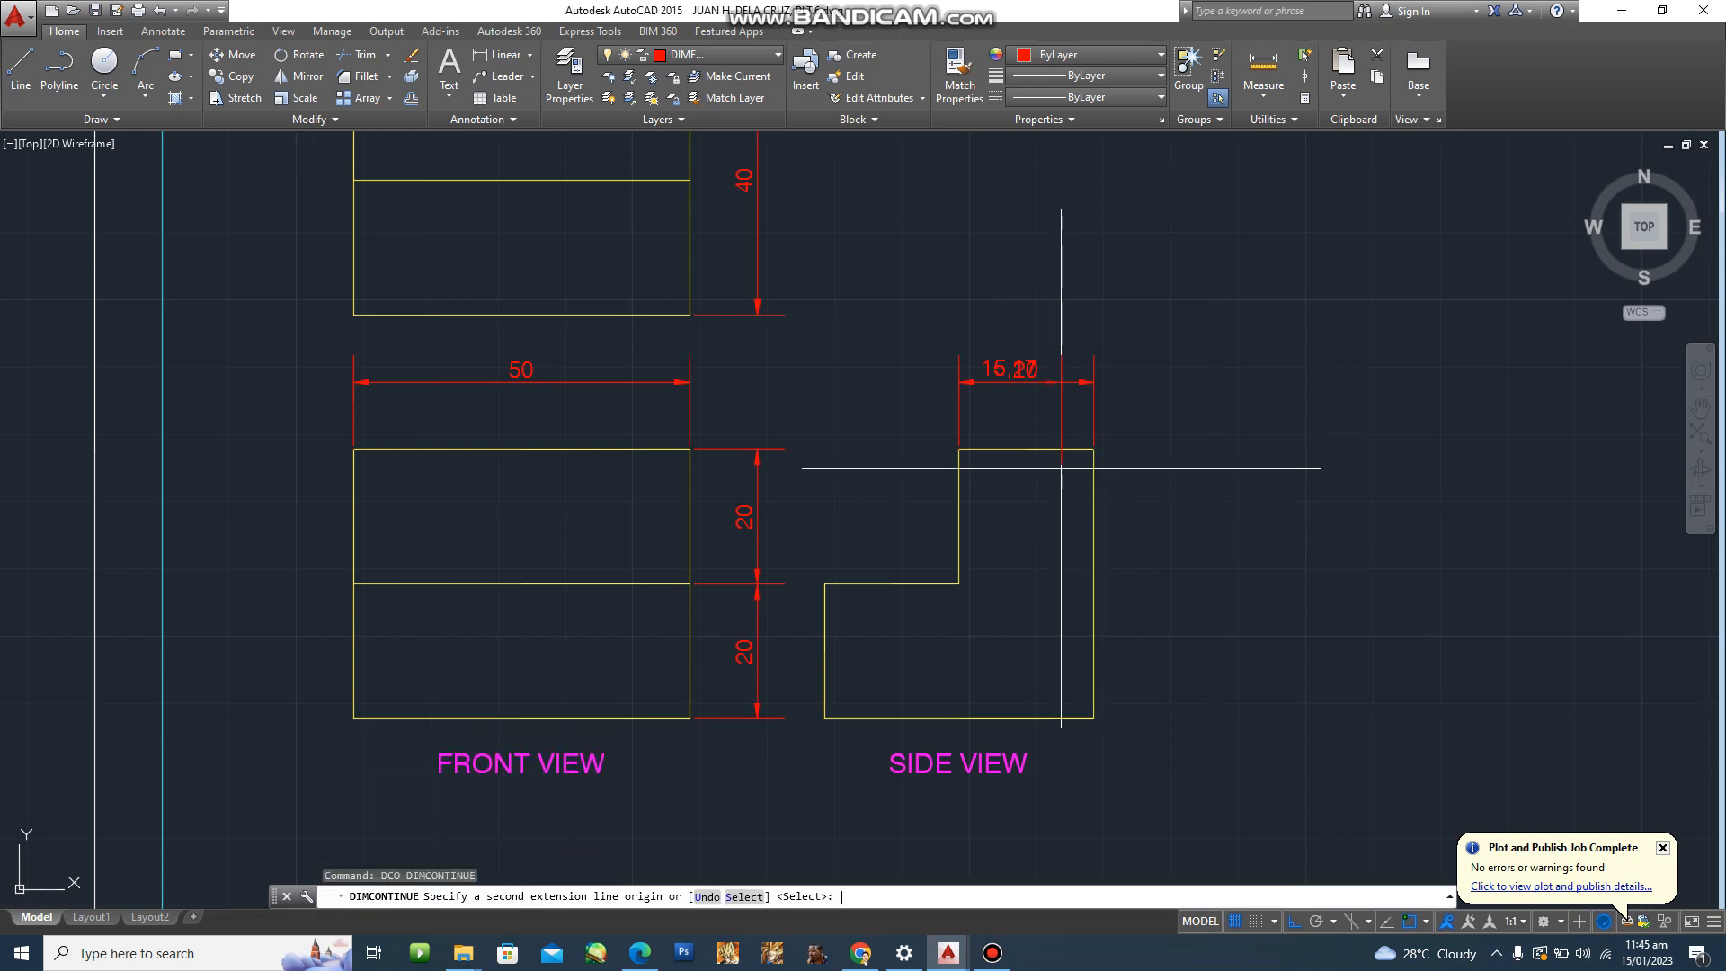
scroll(835, 544, "up", 1)
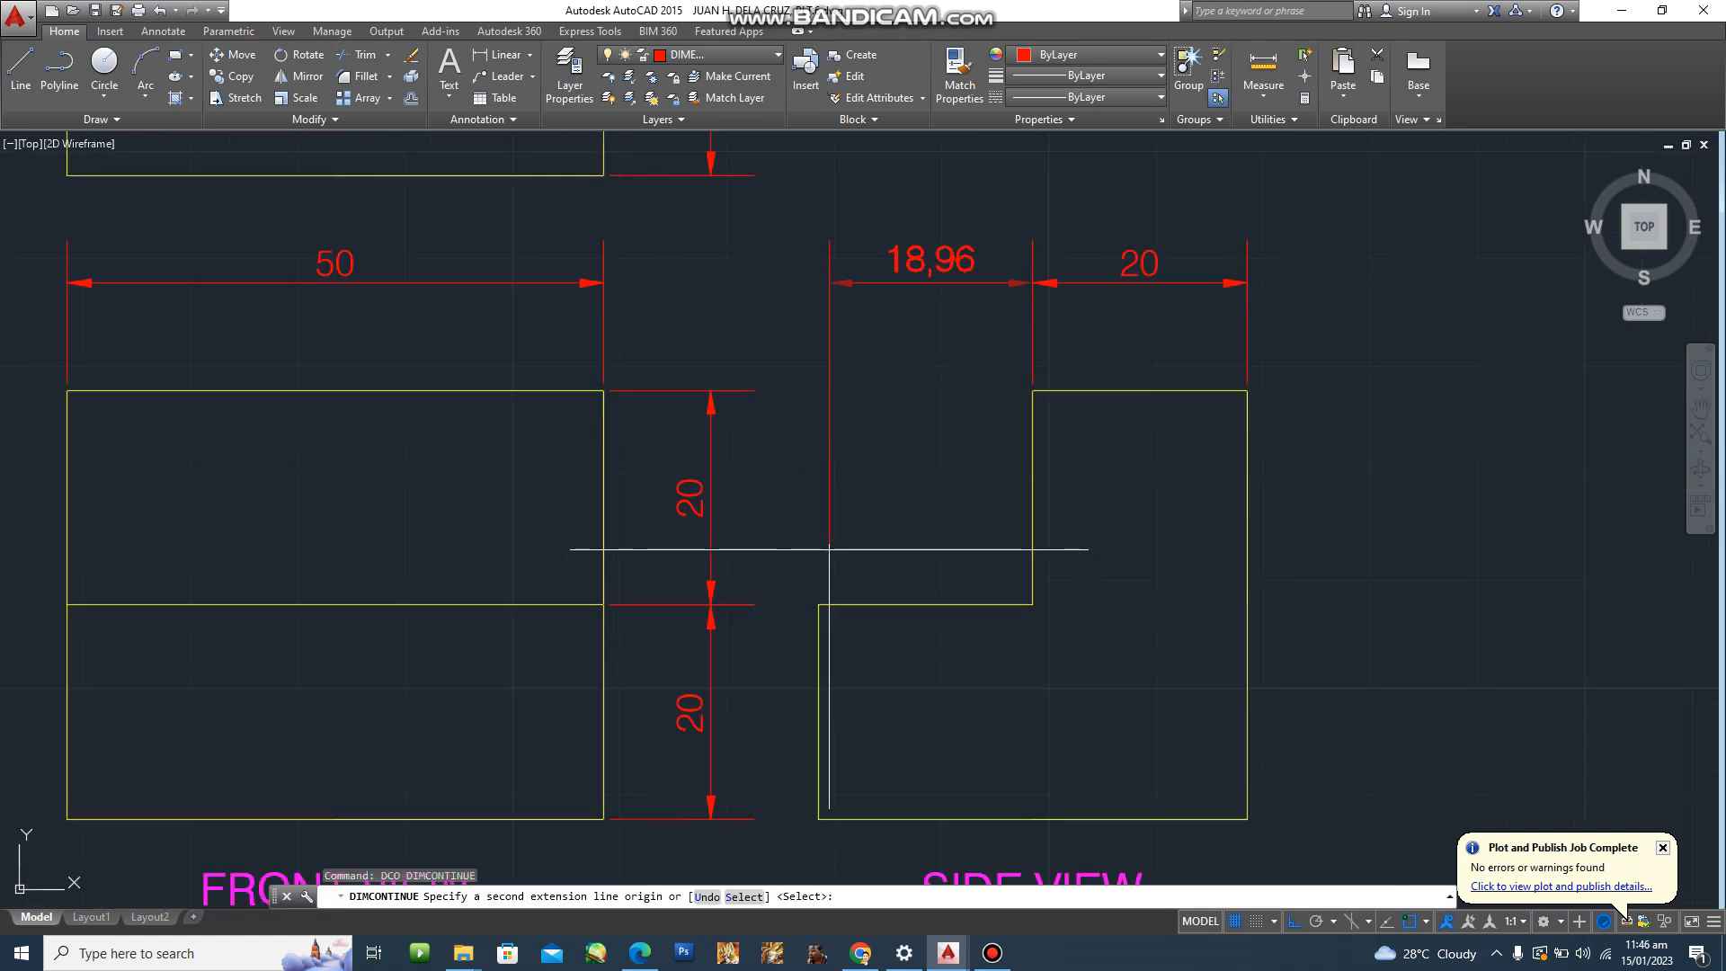
left_click(818, 604)
key("Return")
key("Escape")
Examine the dimensioned top, front and side views and their placement within the title-block frame.
scroll(1036, 596, "down", 6)
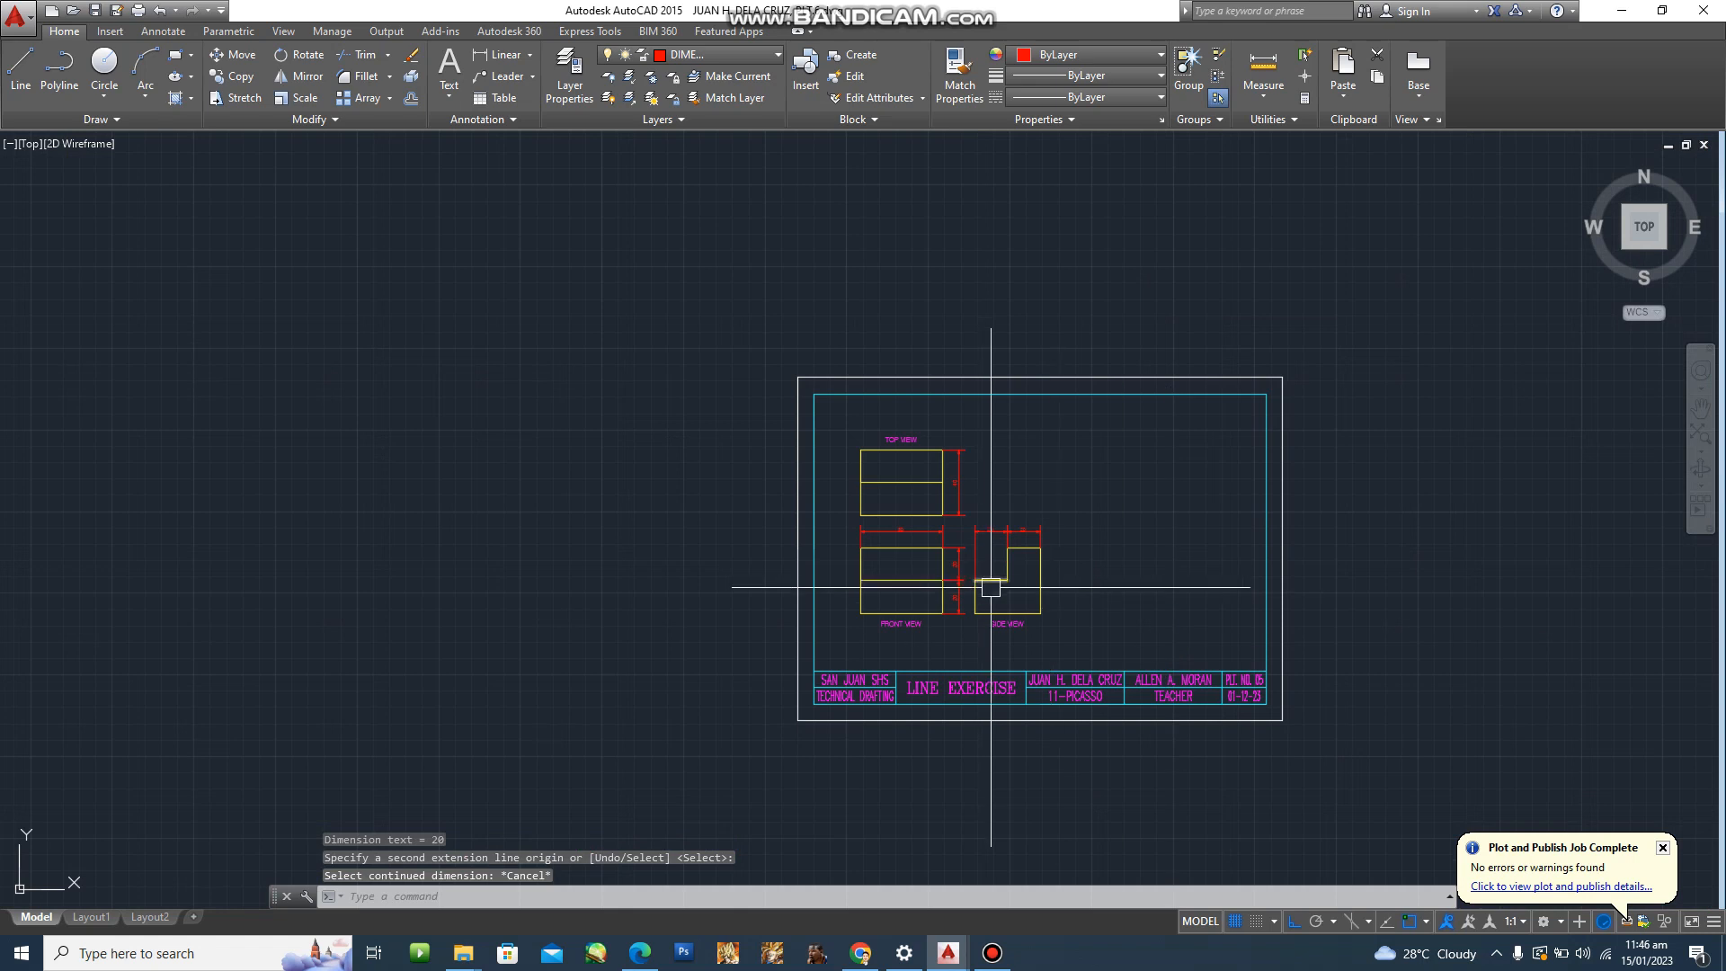
scroll(1047, 605, "up", 2)
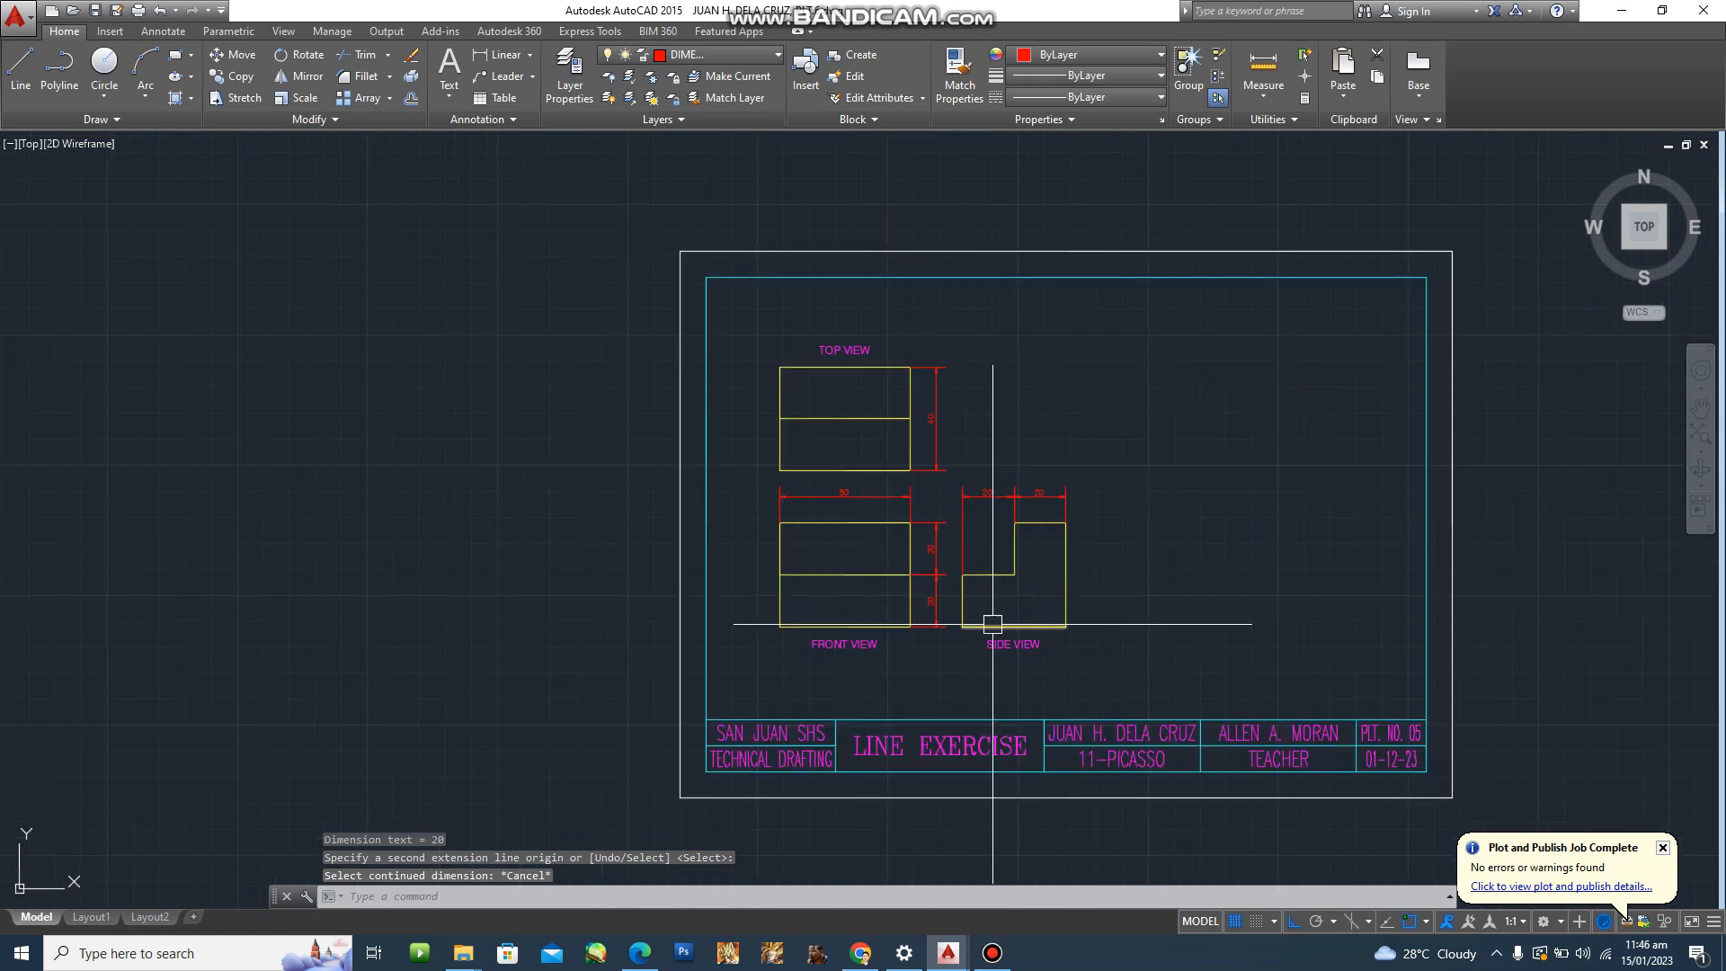
scroll(952, 507, "up", 2)
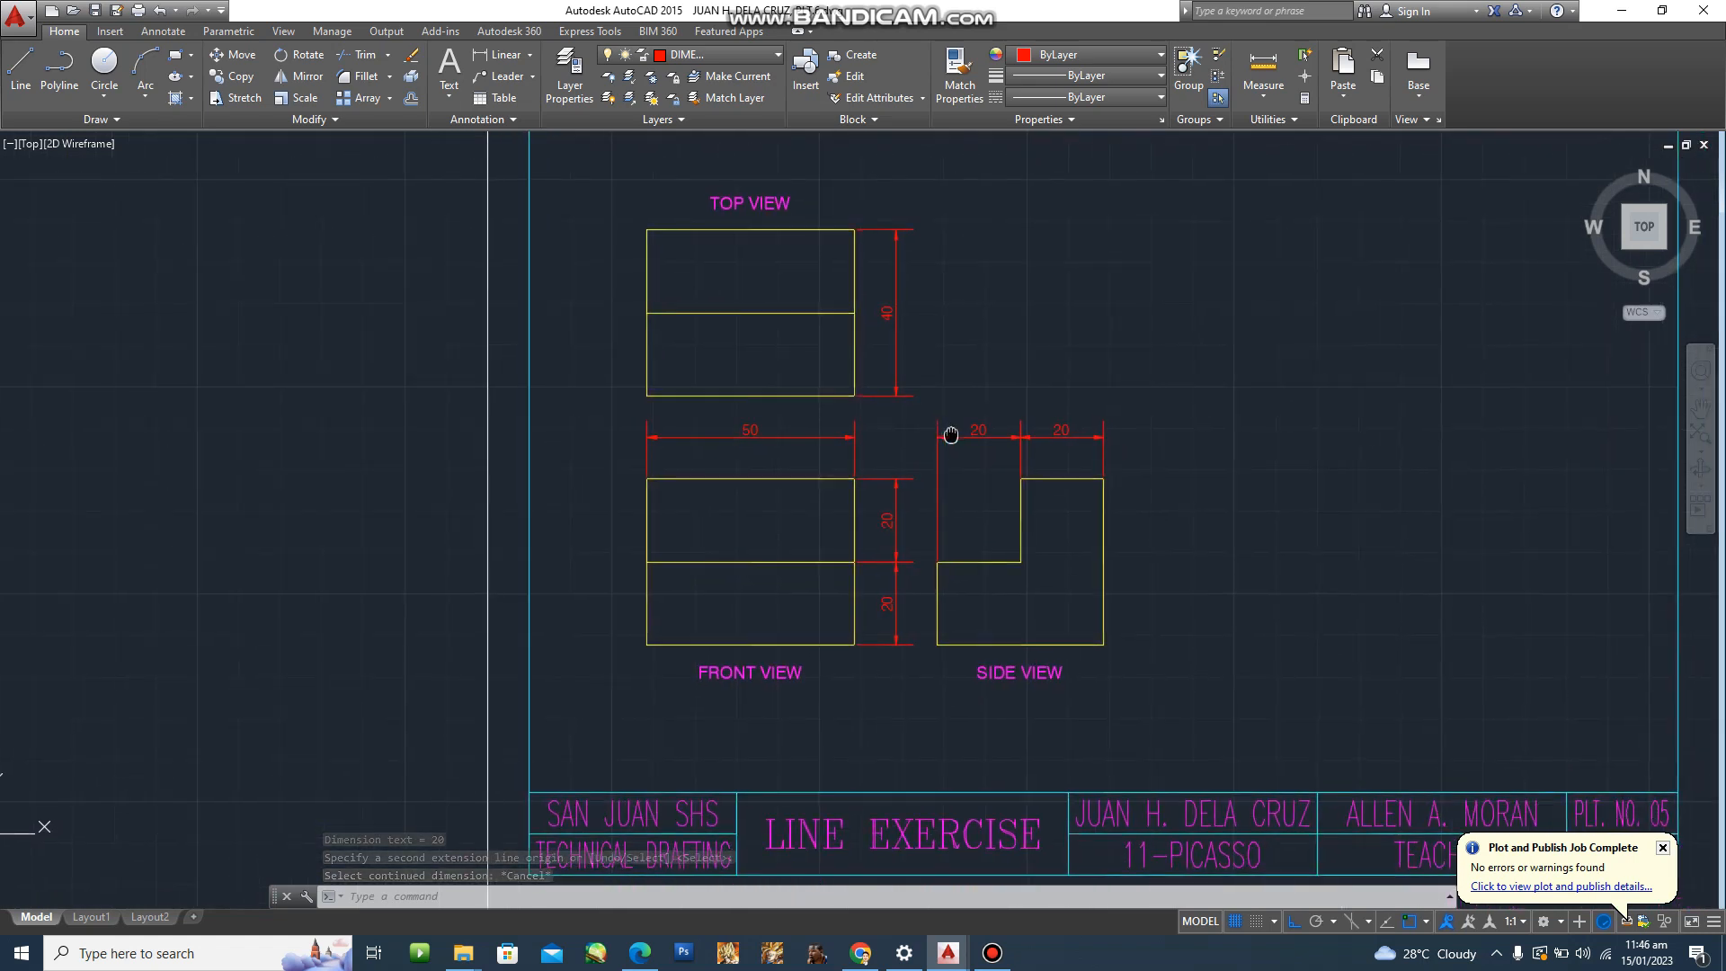
scroll(886, 412, "up", 2)
scroll(879, 513, "down", 2)
mouse_move(878, 513)
middle_mouse_down()
mouse_move(827, 558)
mouse_move(813, 540)
middle_mouse_up()
scroll(813, 474, "up", 1)
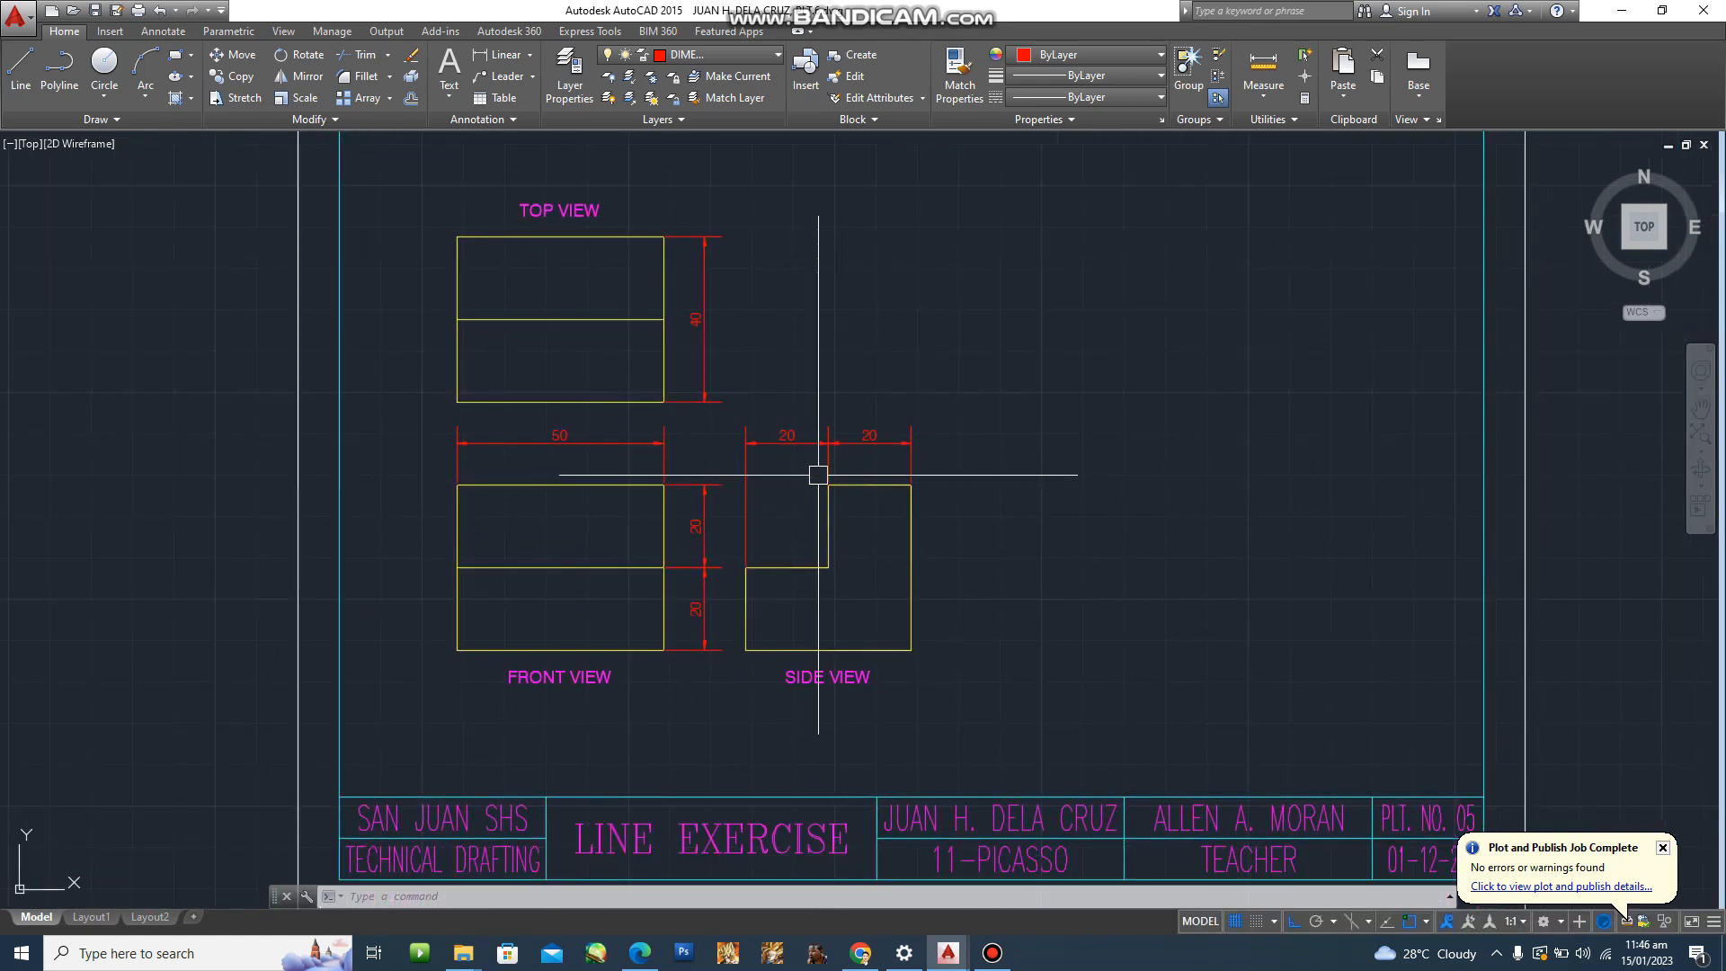
scroll(790, 471, "up", 2)
middle_click_drag(790, 471, 876, 583)
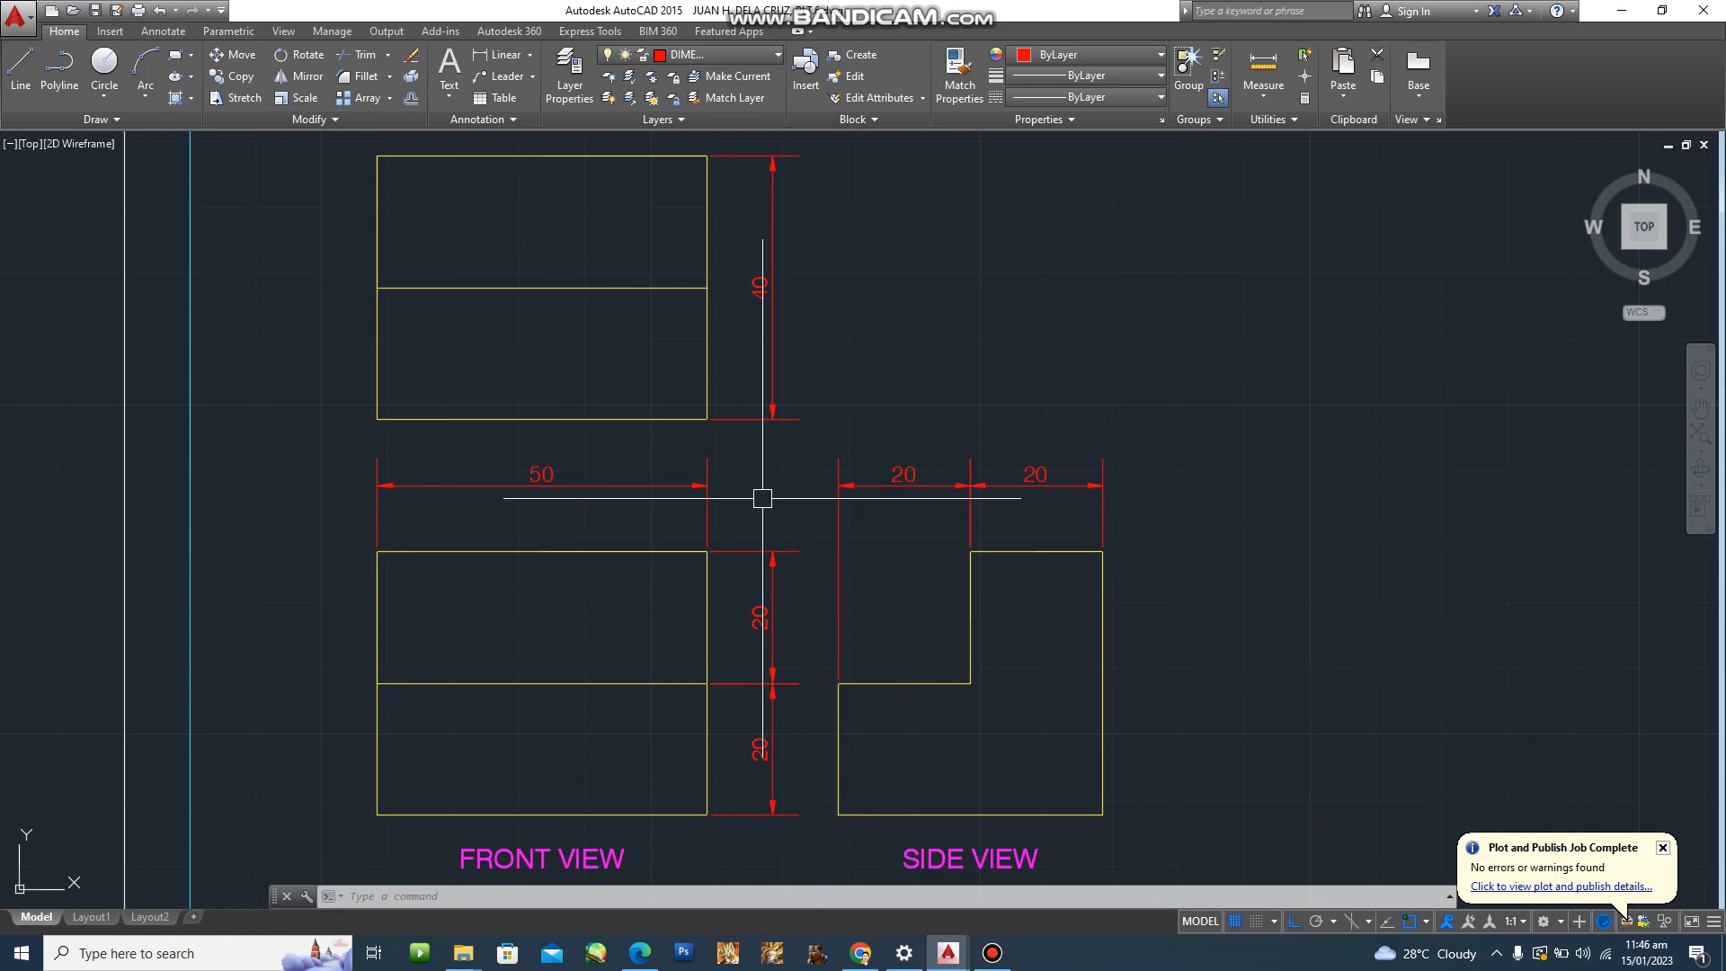
middle_click_drag(820, 820, 820, 757)
scroll(971, 581, "up", 2)
scroll(1024, 592, "down", 2)
middle_click_drag(1021, 574, 1144, 662)
scroll(950, 440, "down", 2)
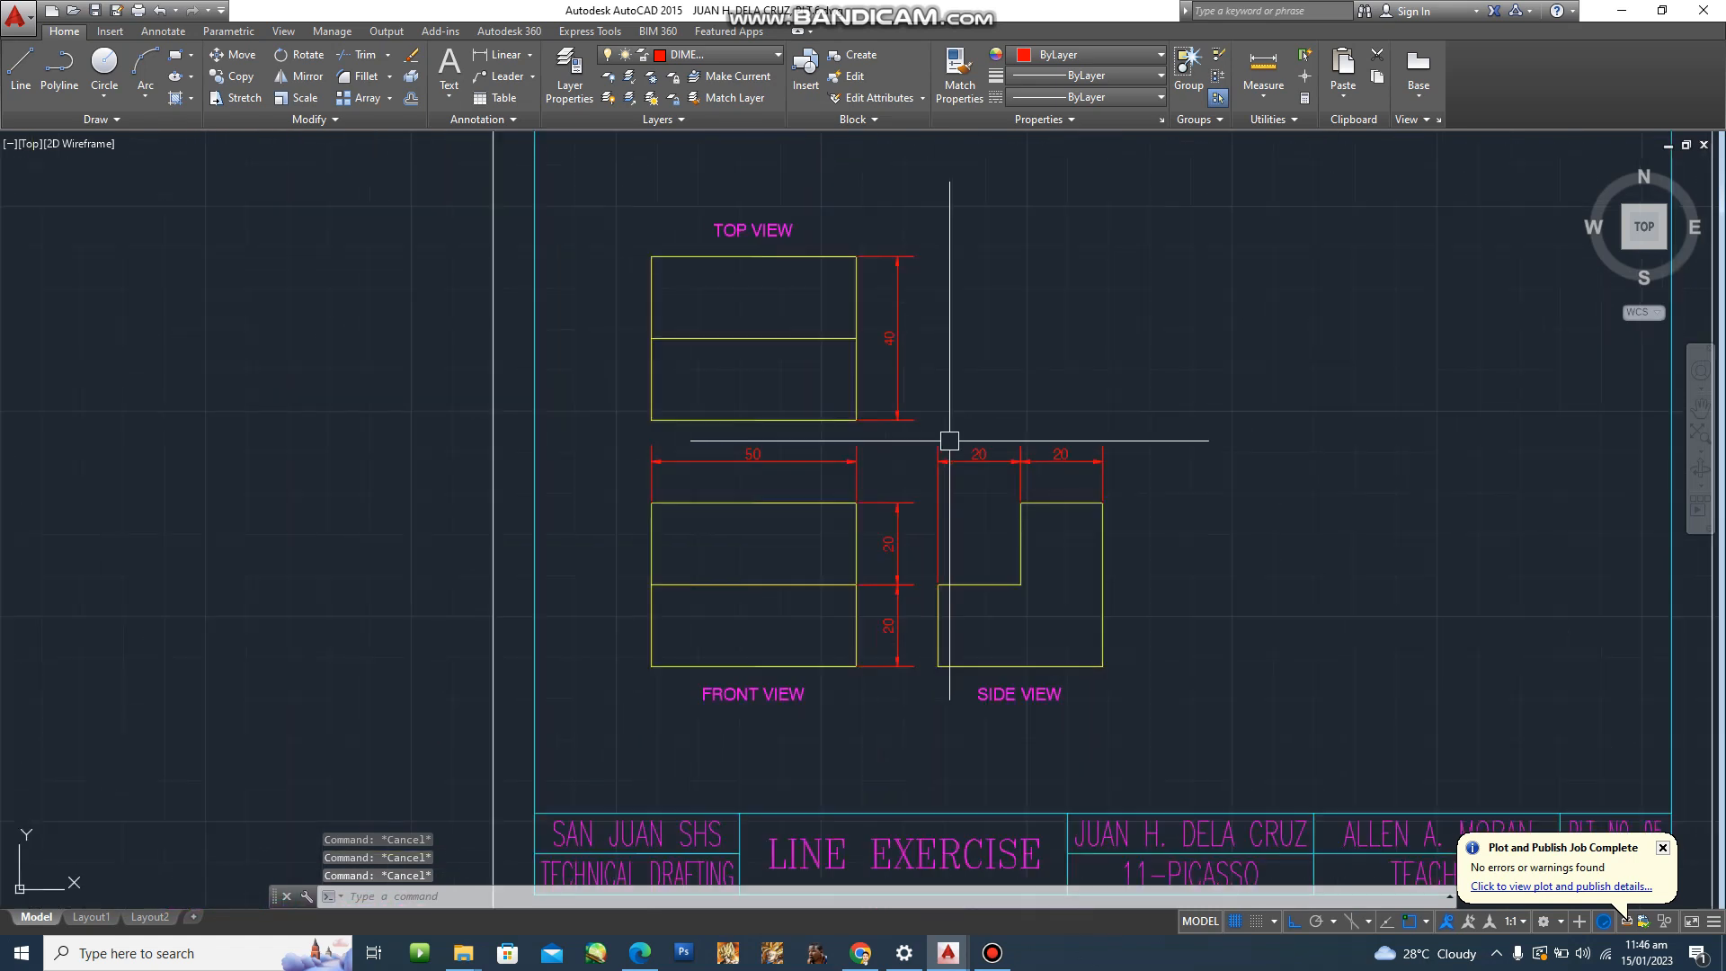
middle_click_drag(843, 687, 817, 601)
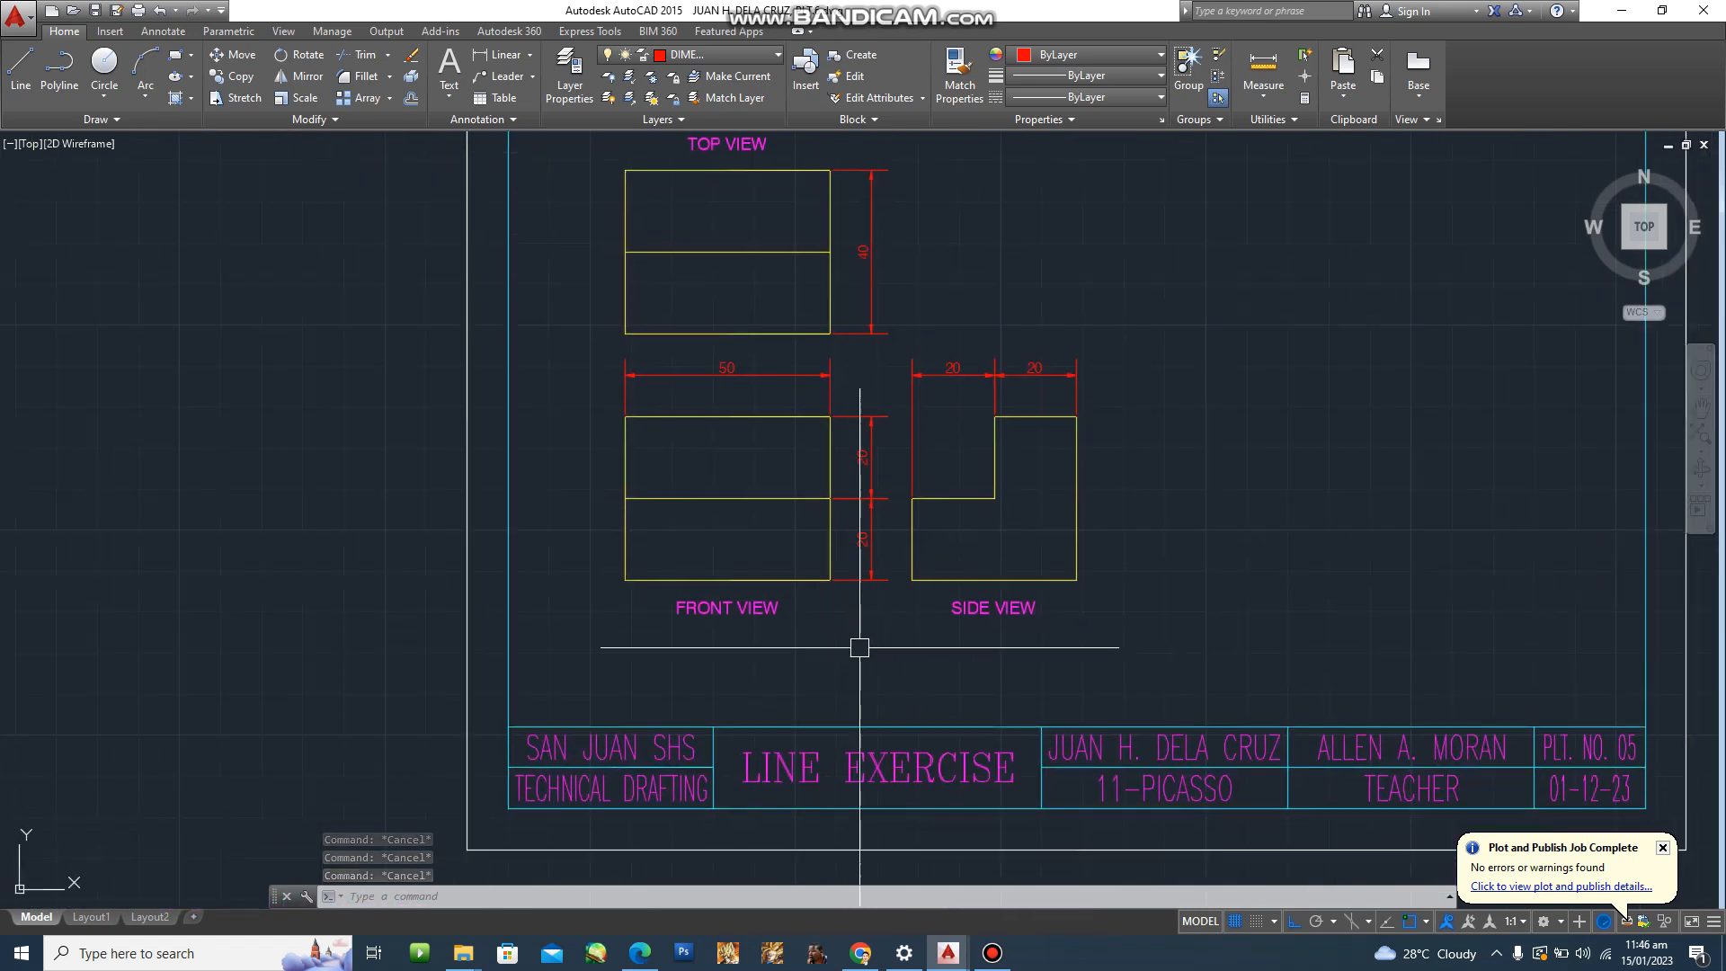
scroll(859, 647, "up", 2)
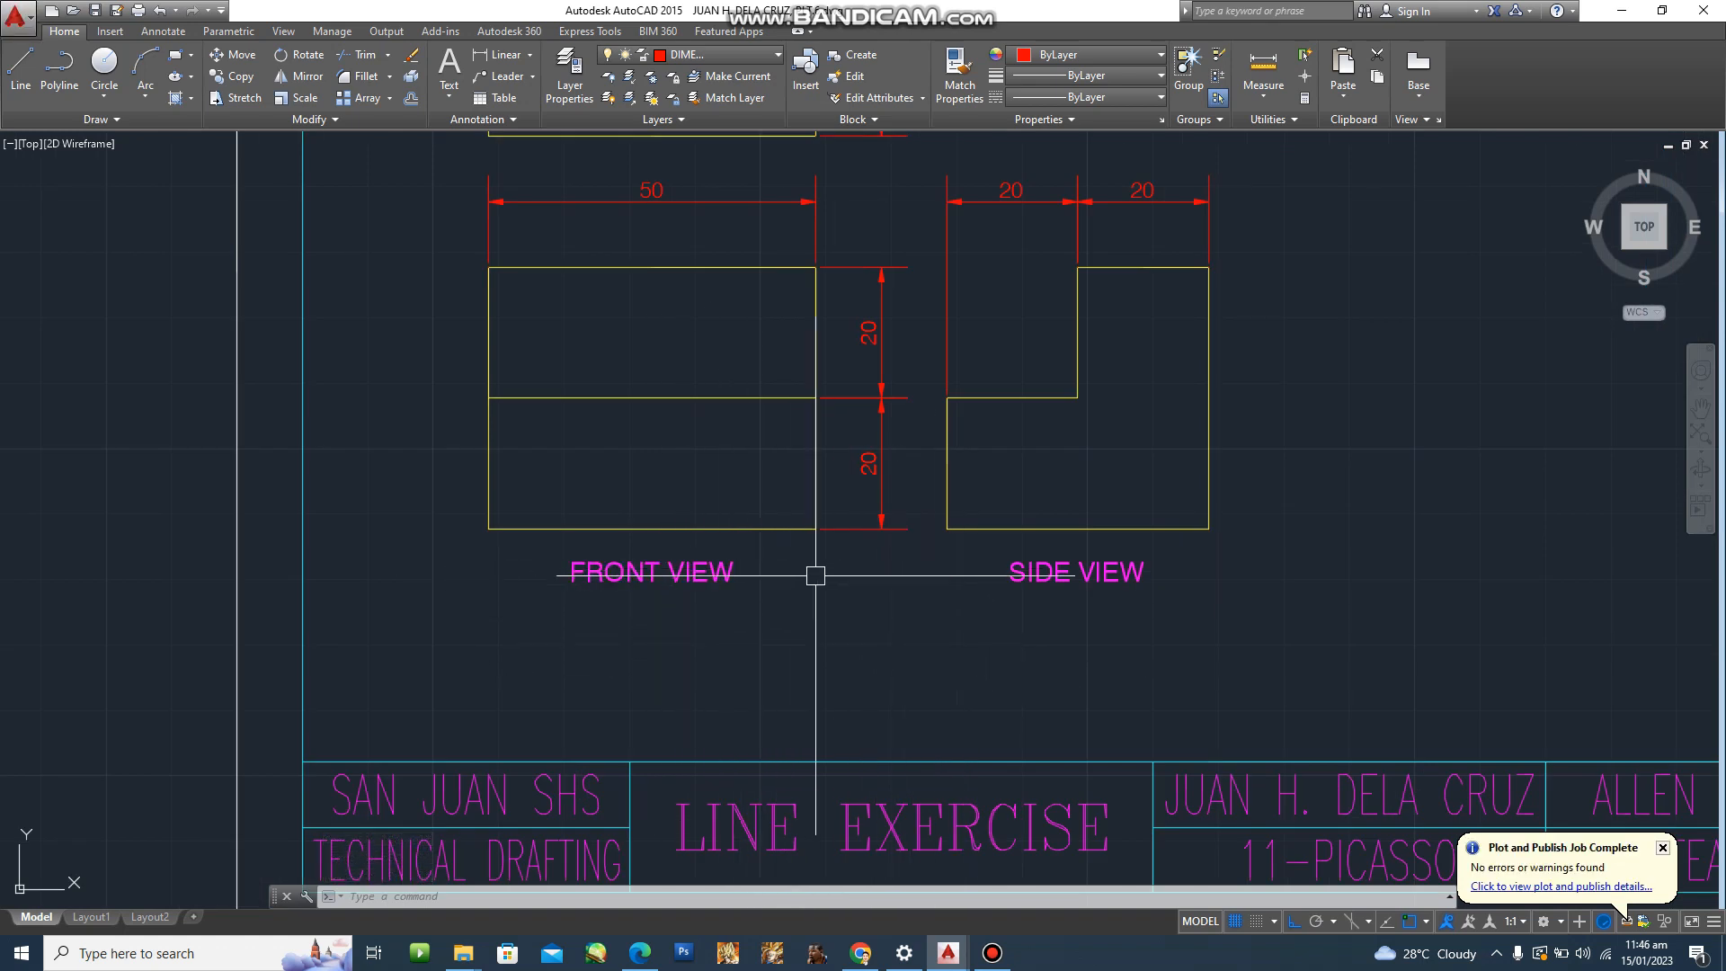
Make SWISS 721 BT the current text style.
key("Escape")
key("Escape")
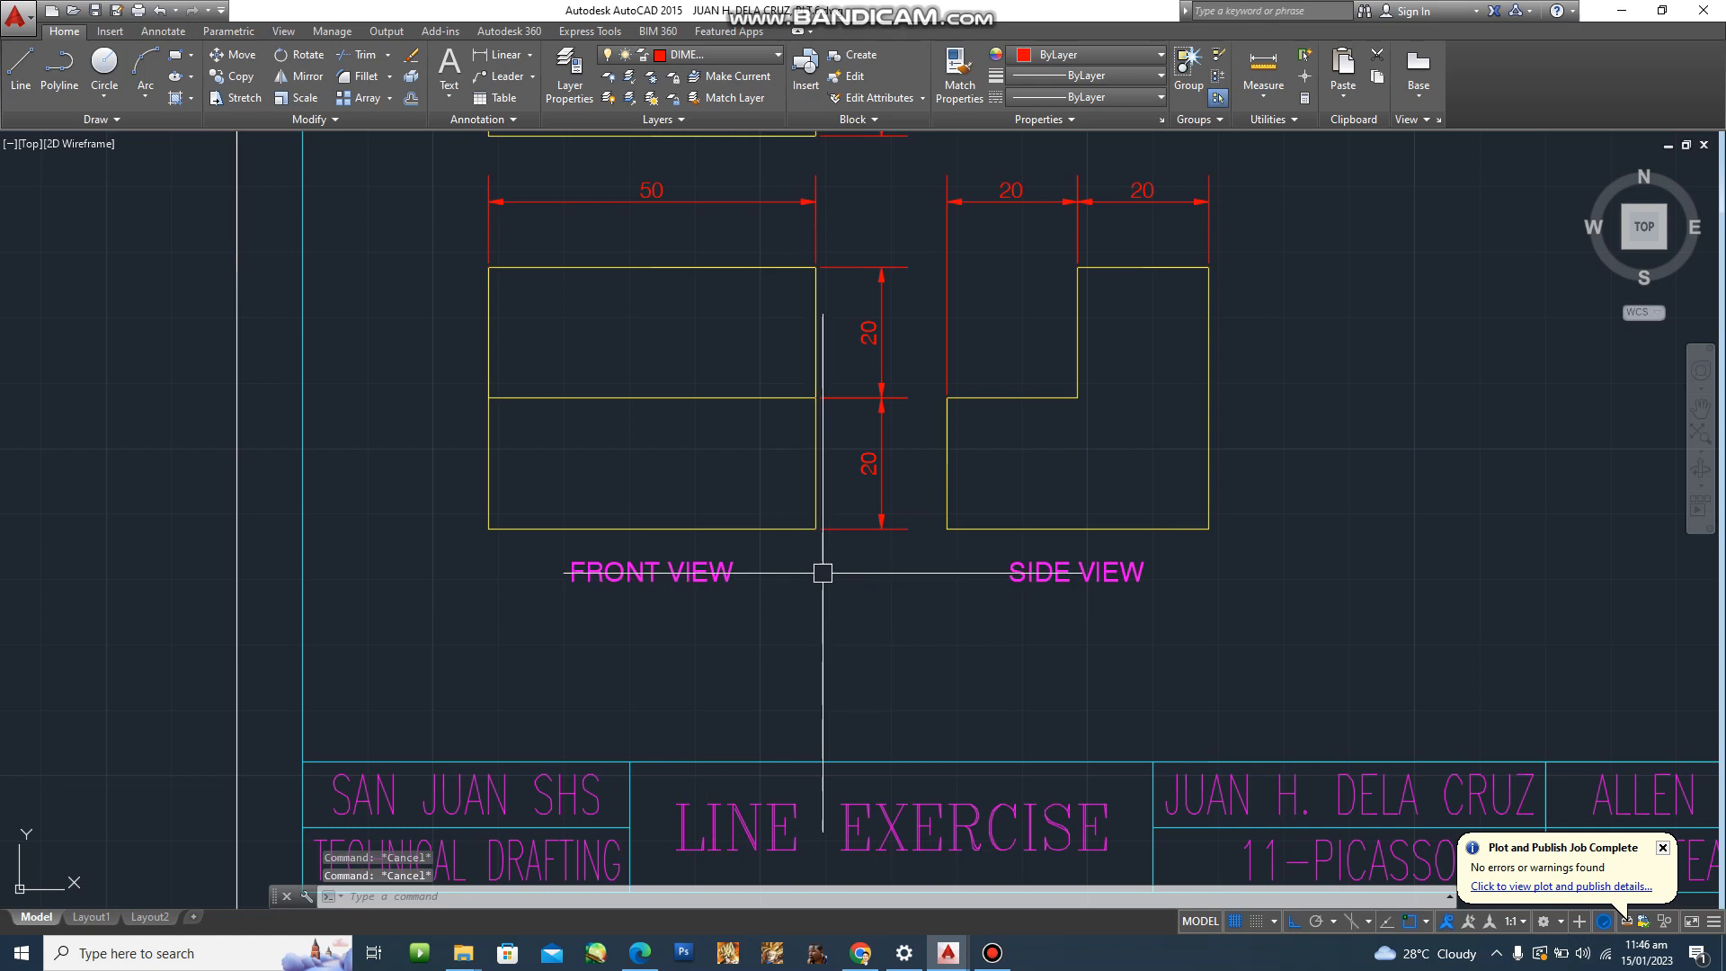
type("ST")
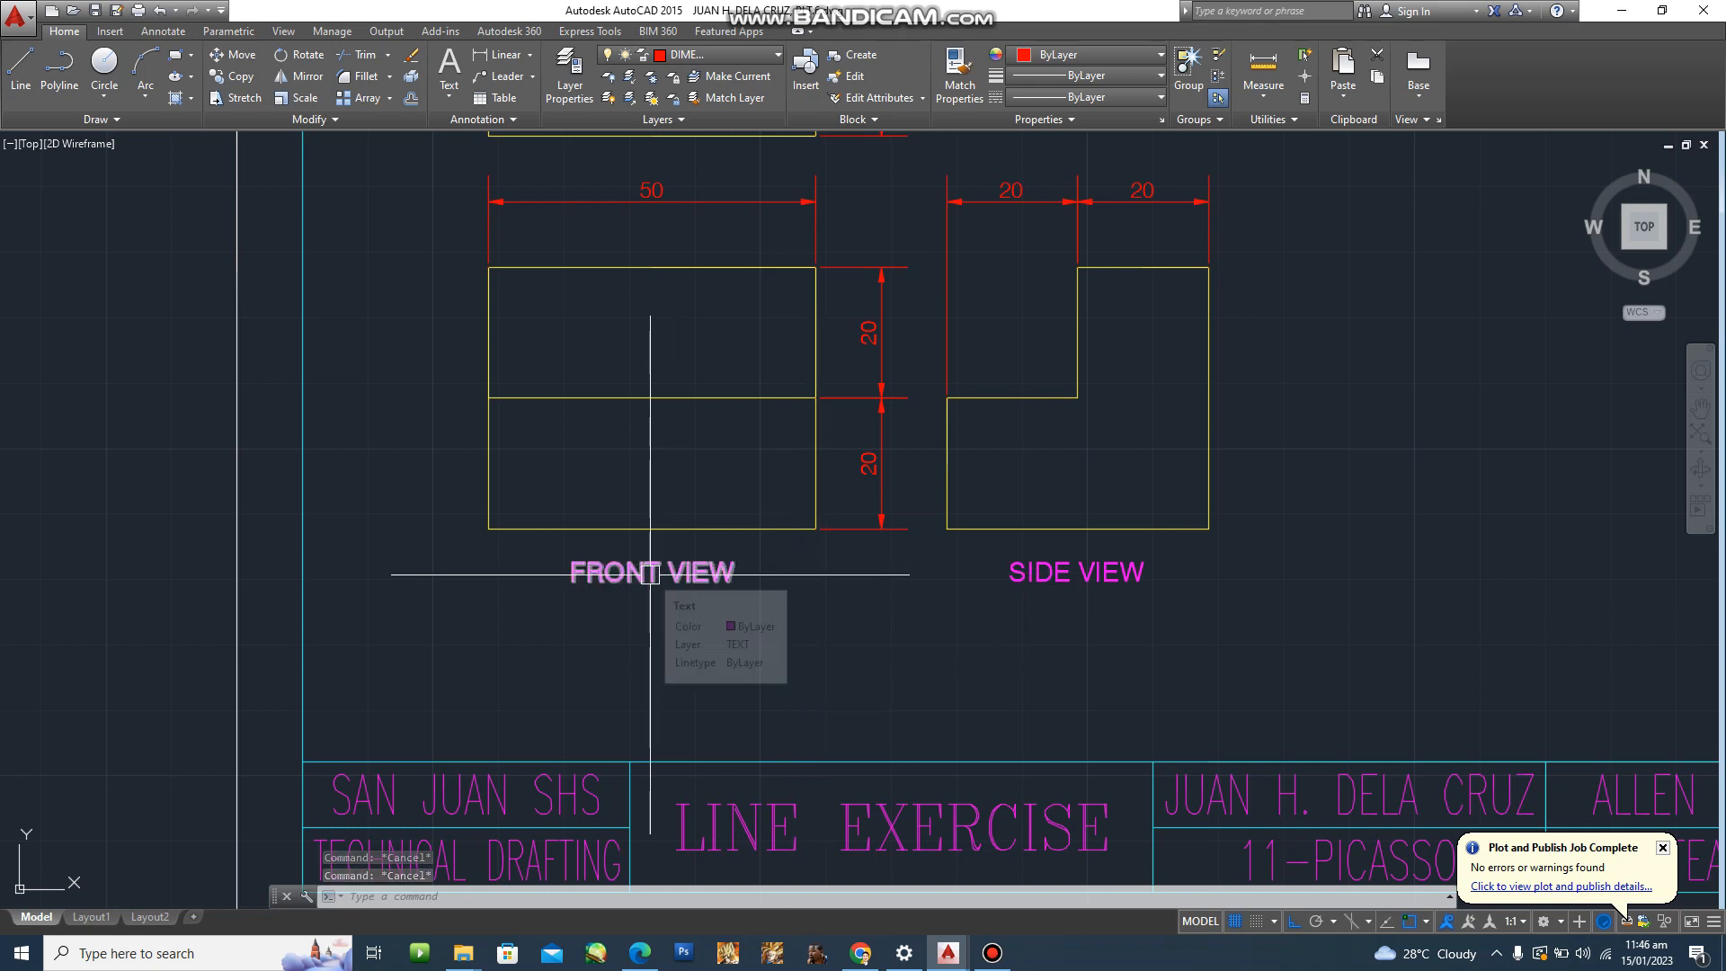
key("Return")
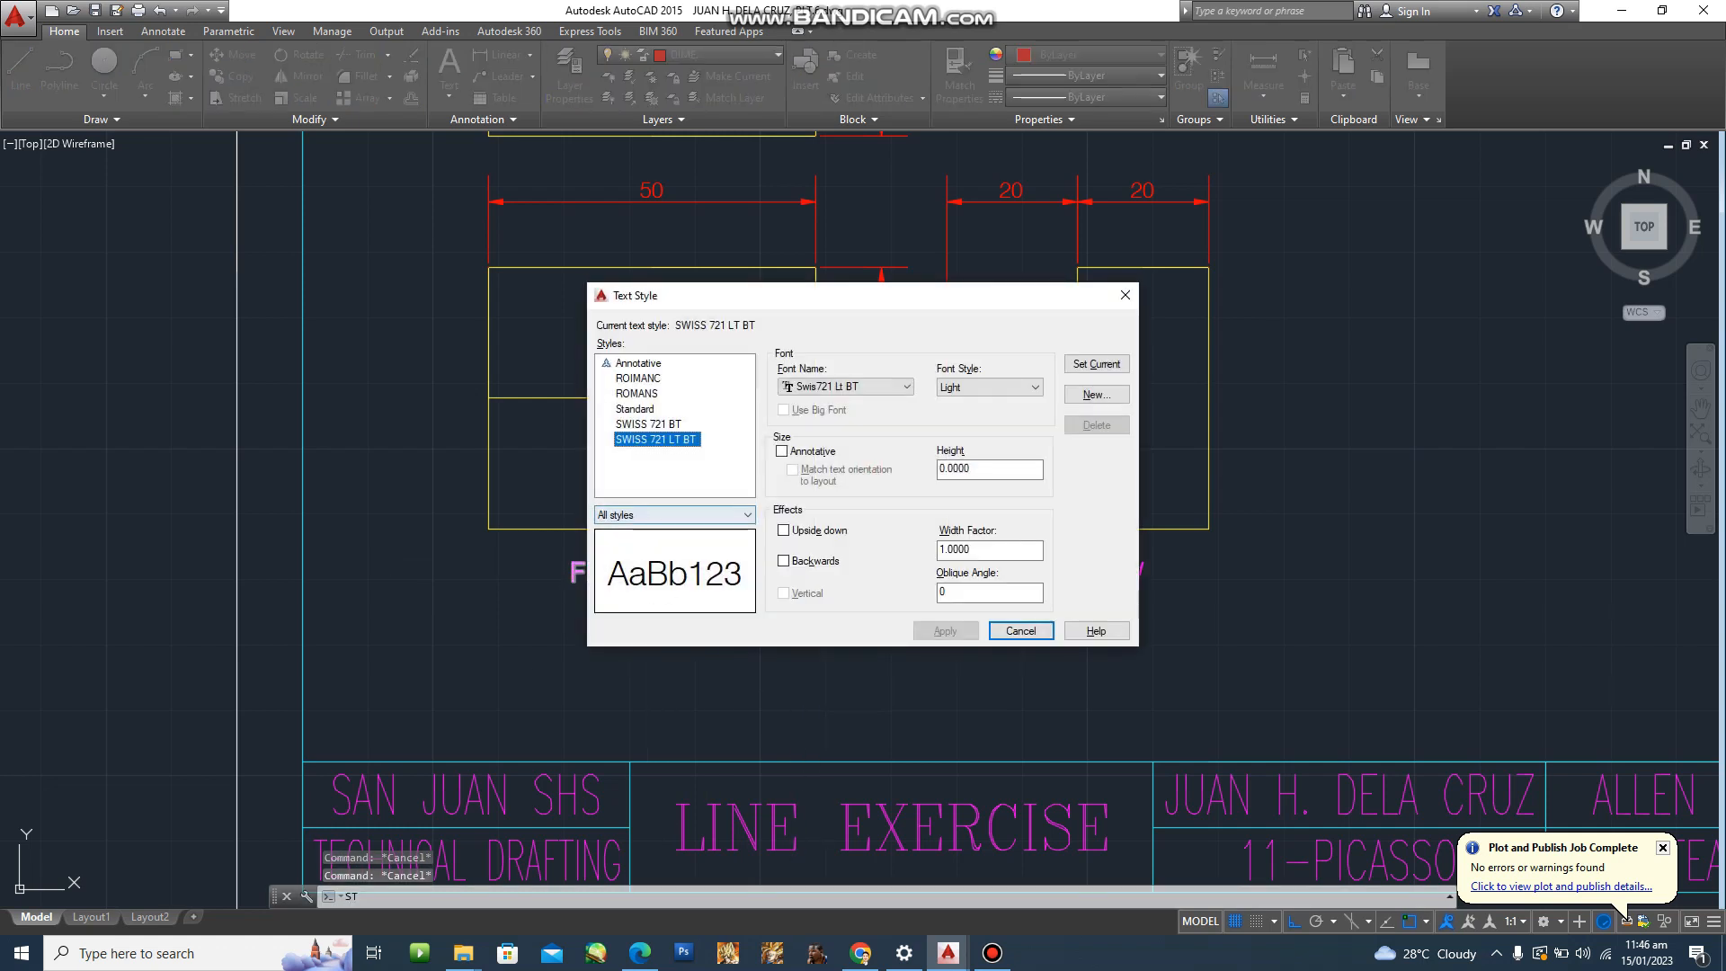
left_click(649, 424)
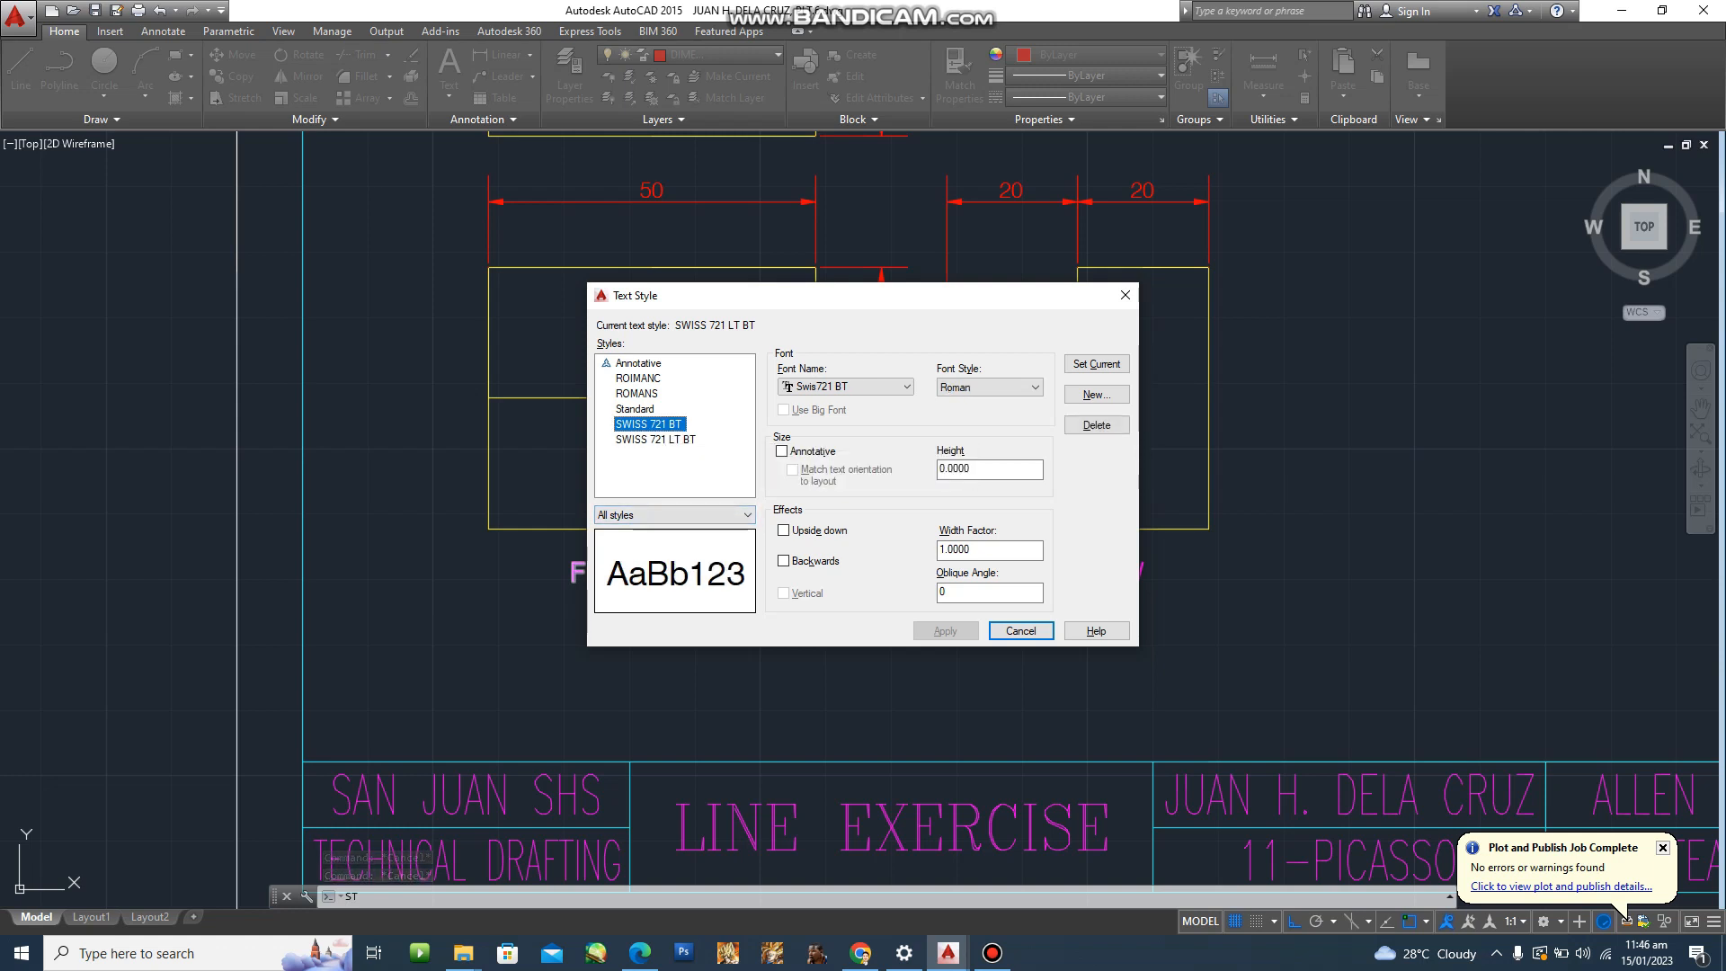
left_click(1022, 631)
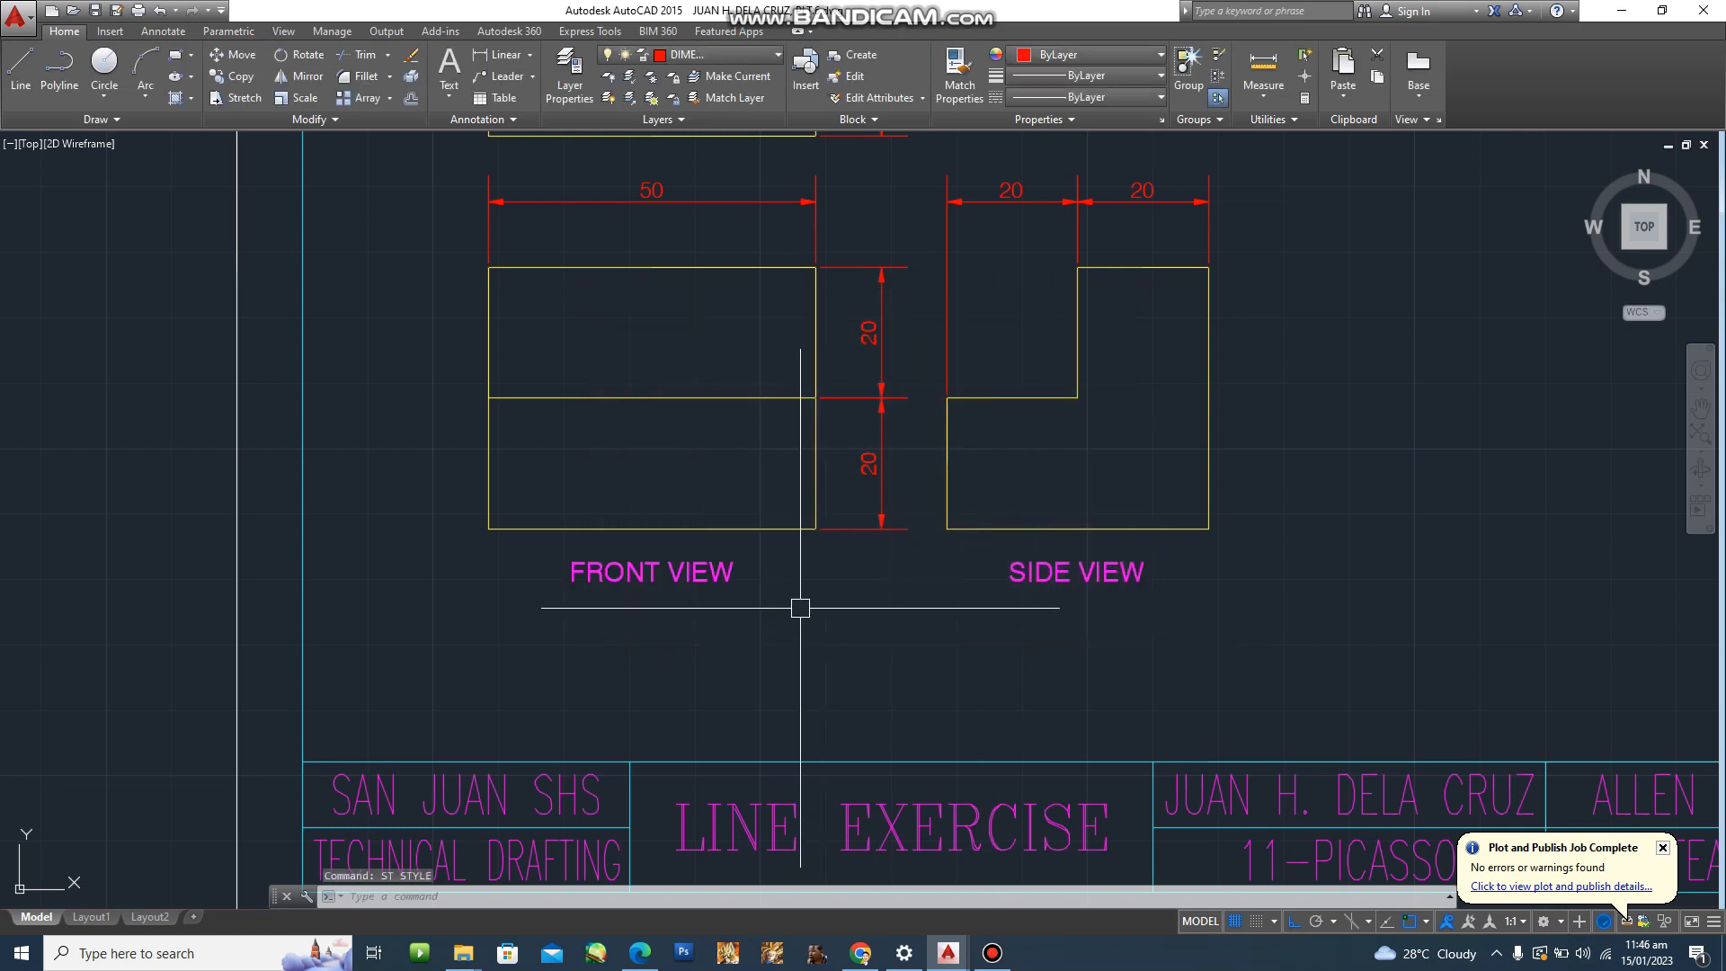
type("dt")
key("Return")
key("Escape")
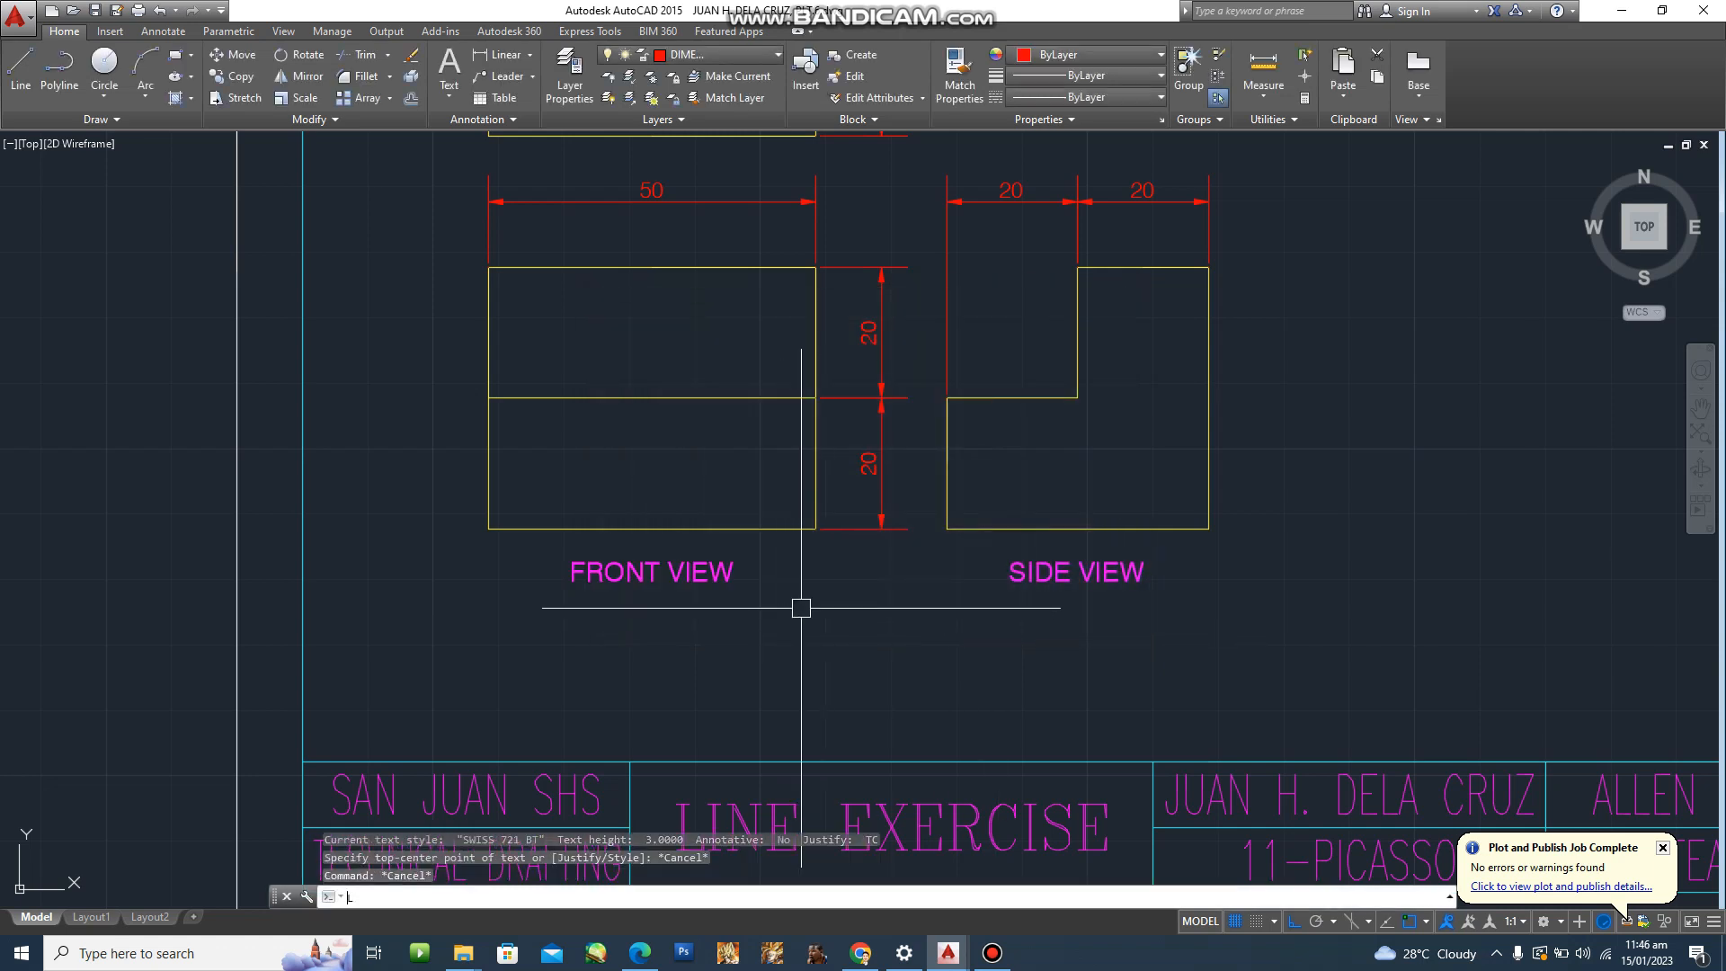
Make TEXT the current layer in the layer manager and close it.
type("la")
key("Return")
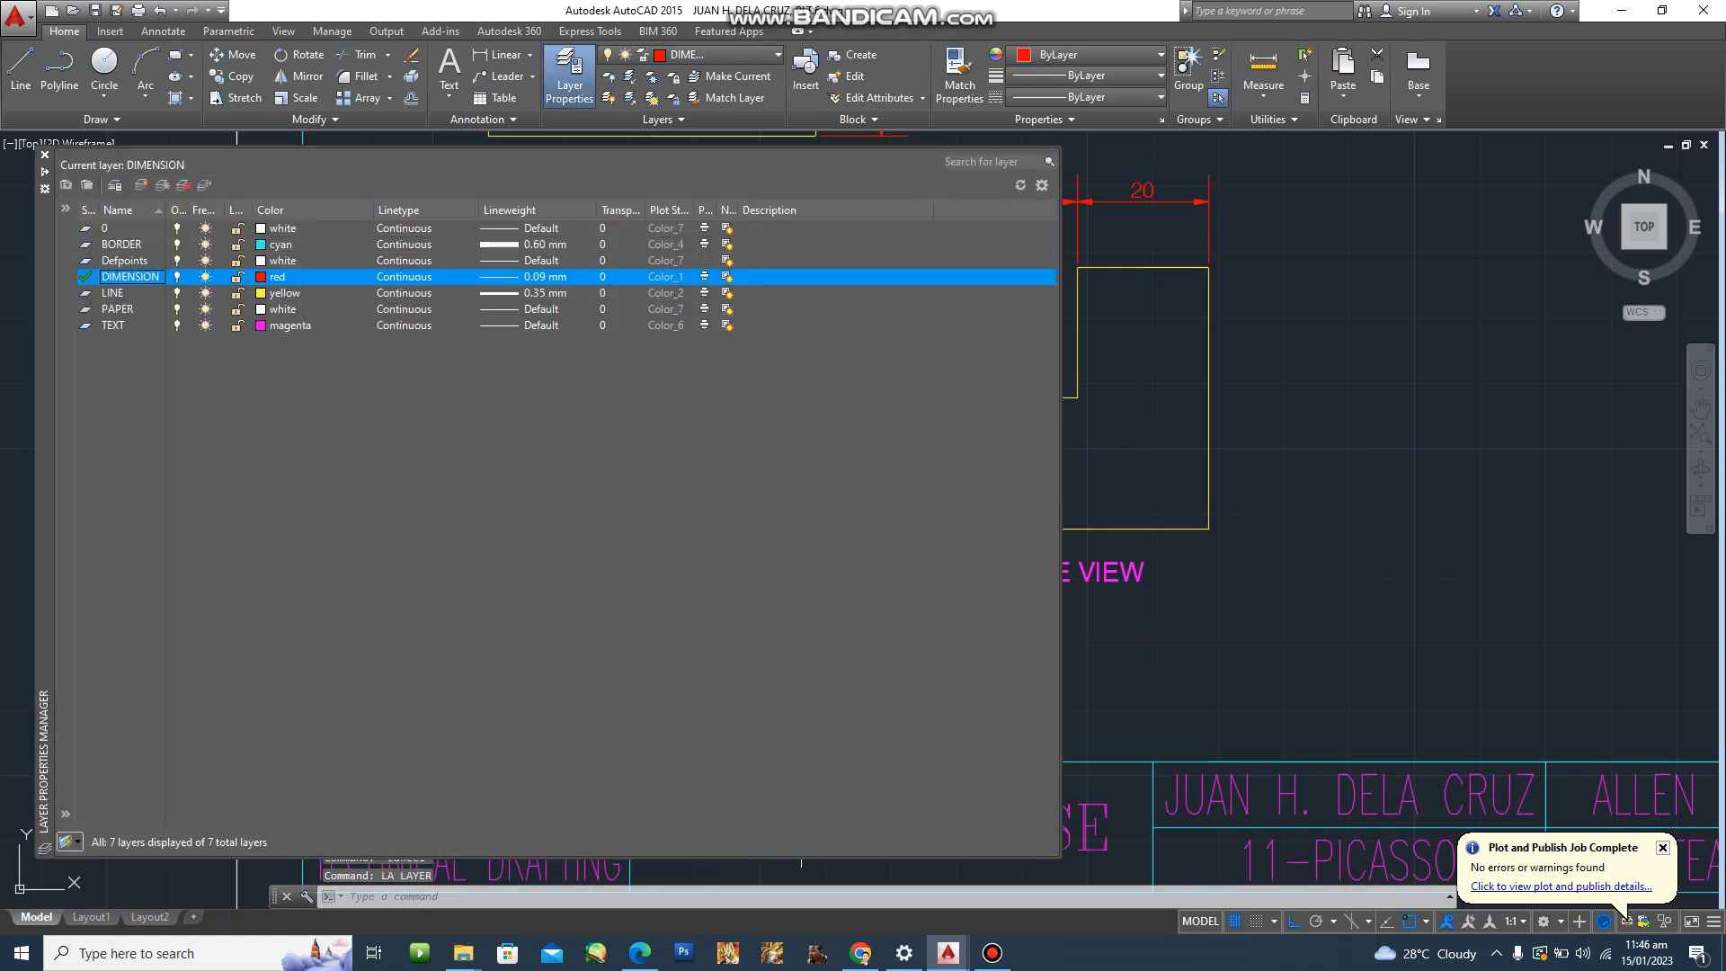
double_click(87, 325)
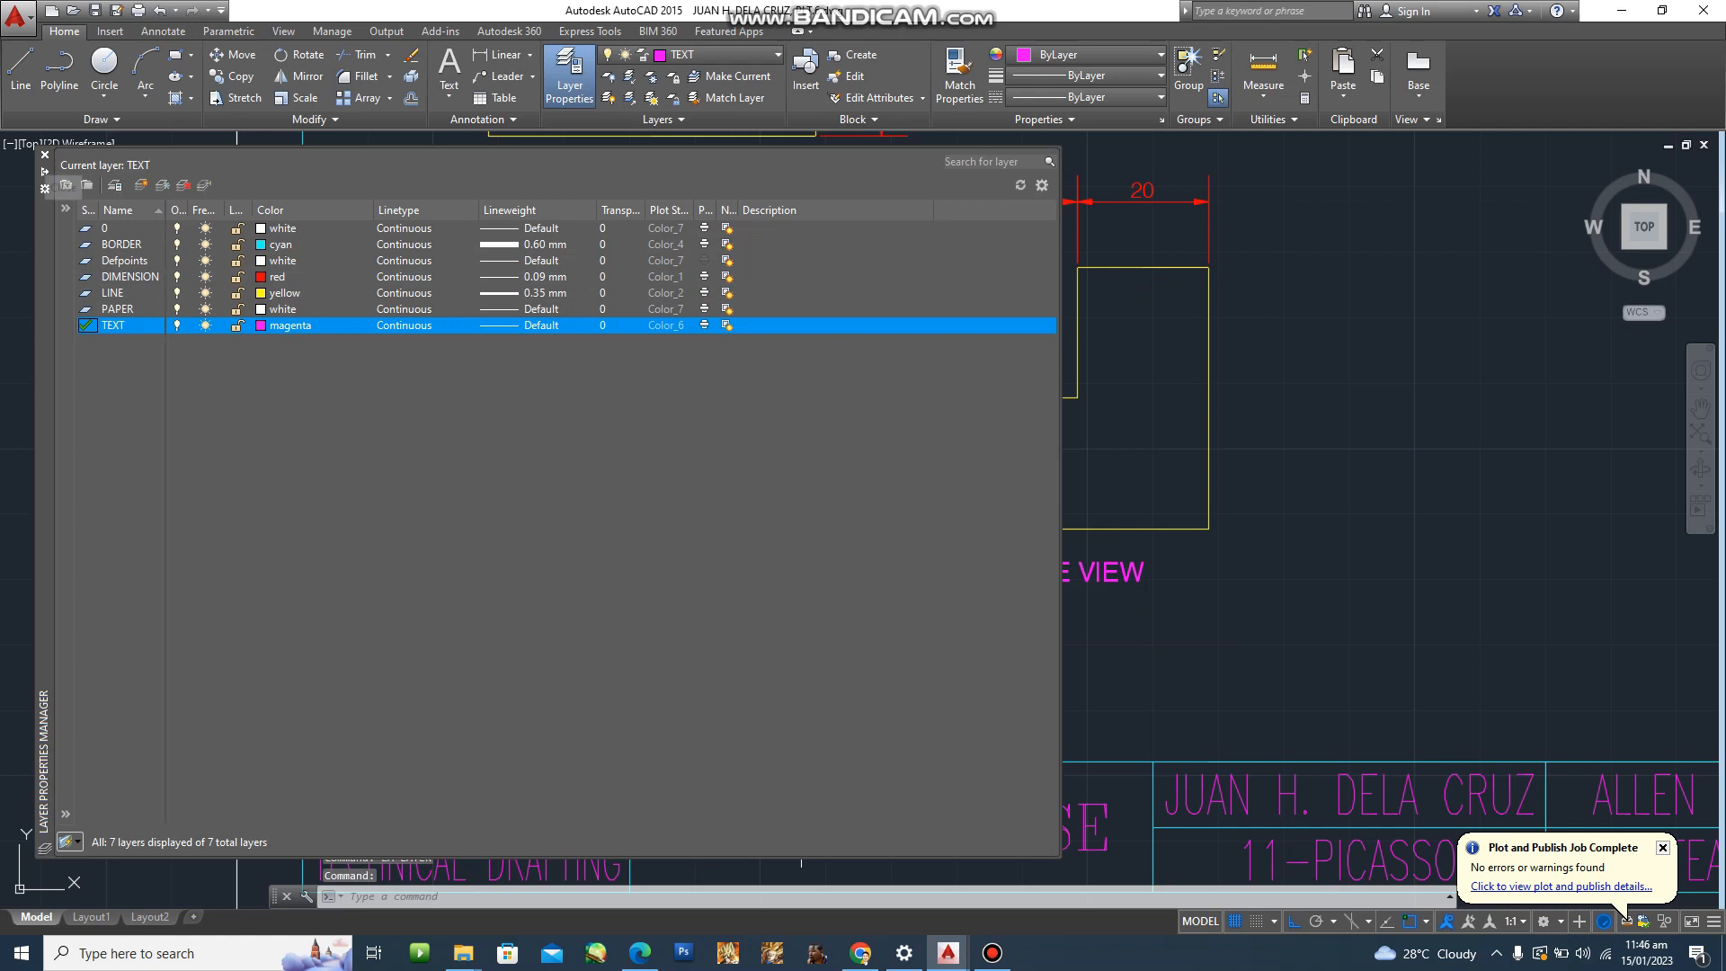
left_click(44, 154)
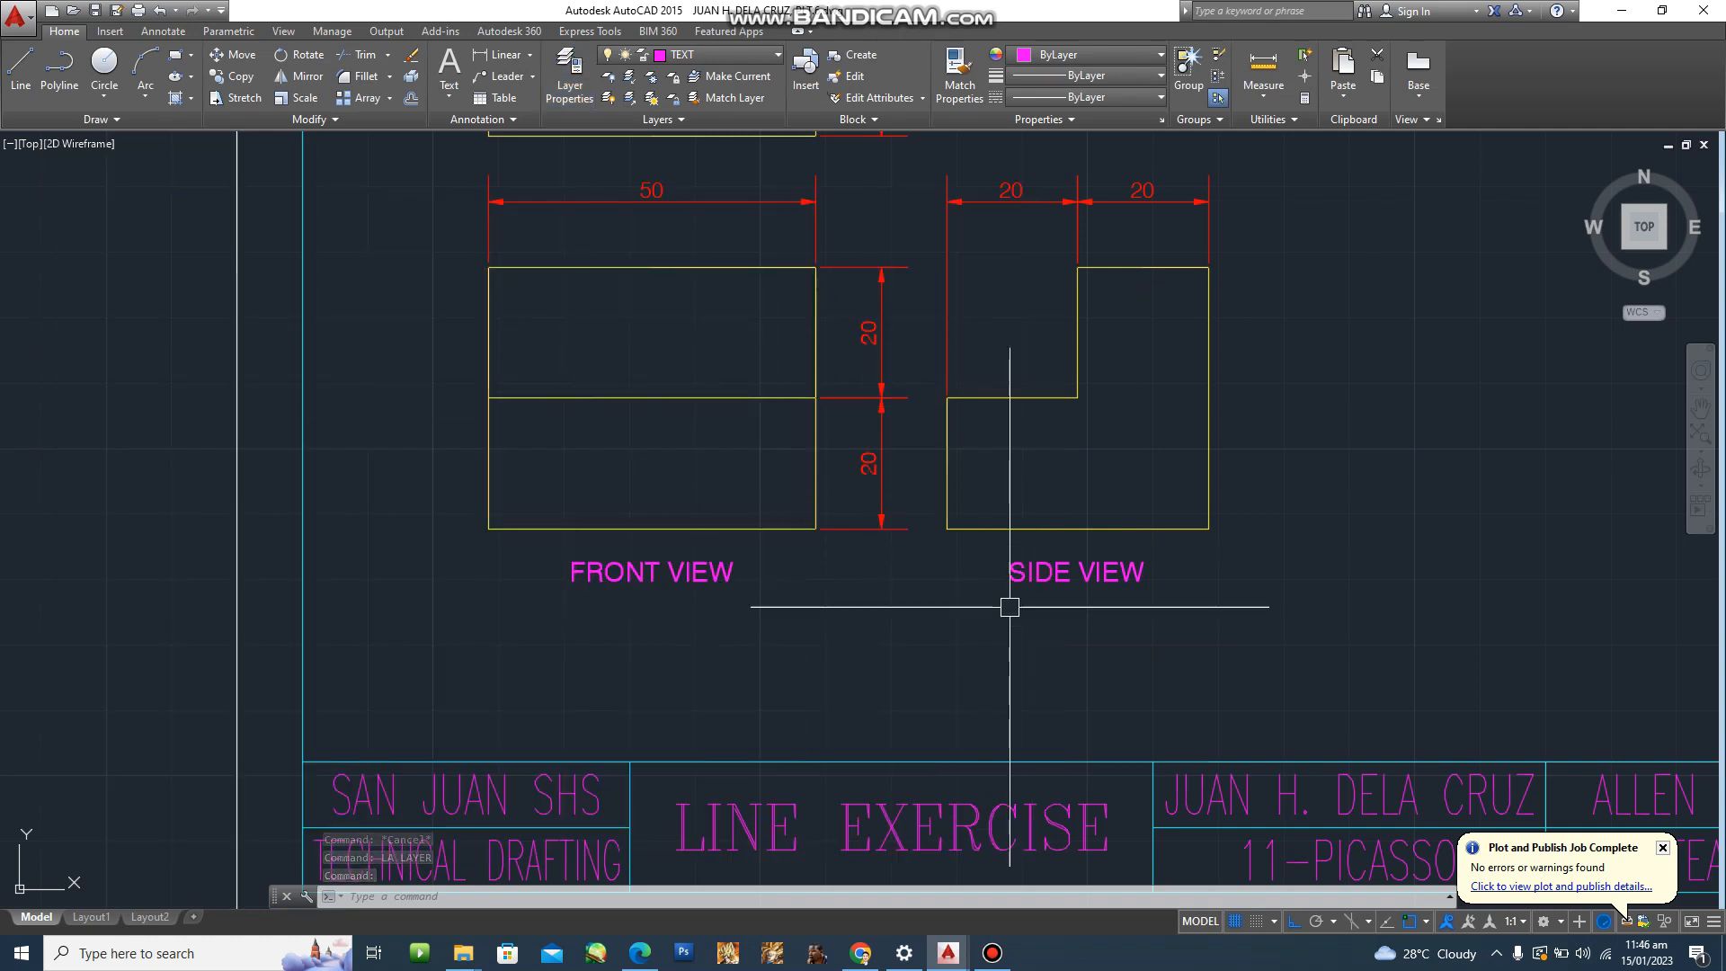
Start a top-center justified single-line text anchored midway between the front view's bottom-left corner and the side view's bottom-right corner.
middle_click_drag(1035, 620, 917, 603)
key("Escape")
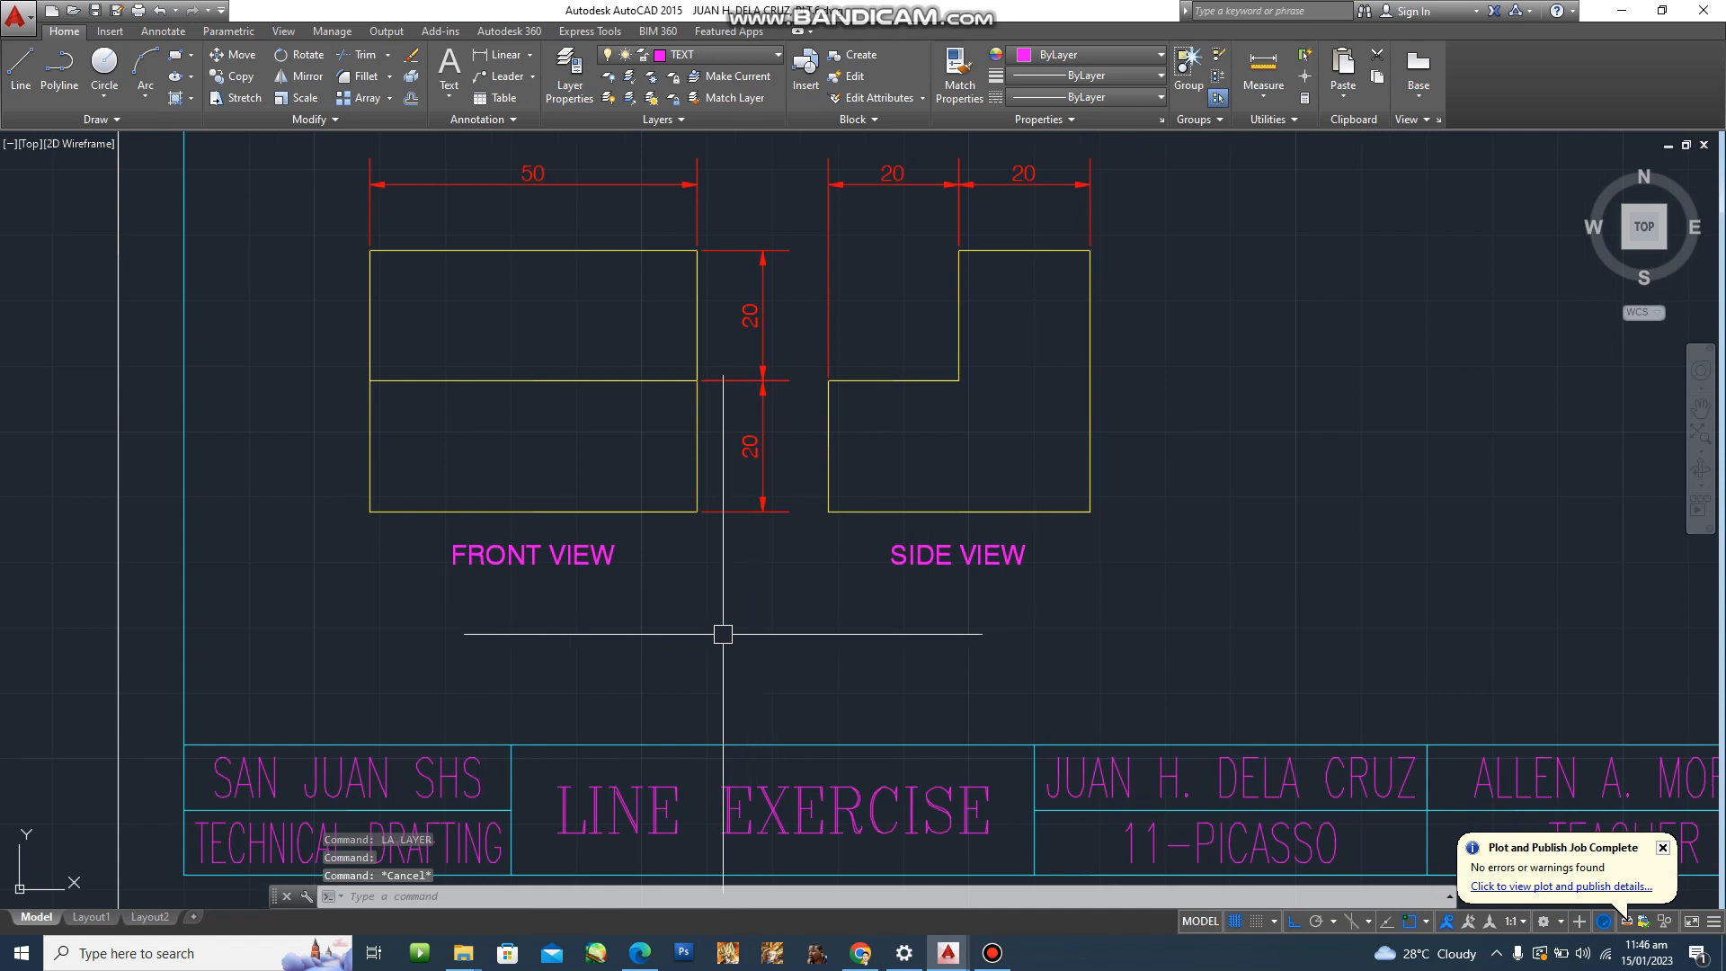
middle_click_drag(725, 624, 658, 597)
key("Escape")
key("Escape")
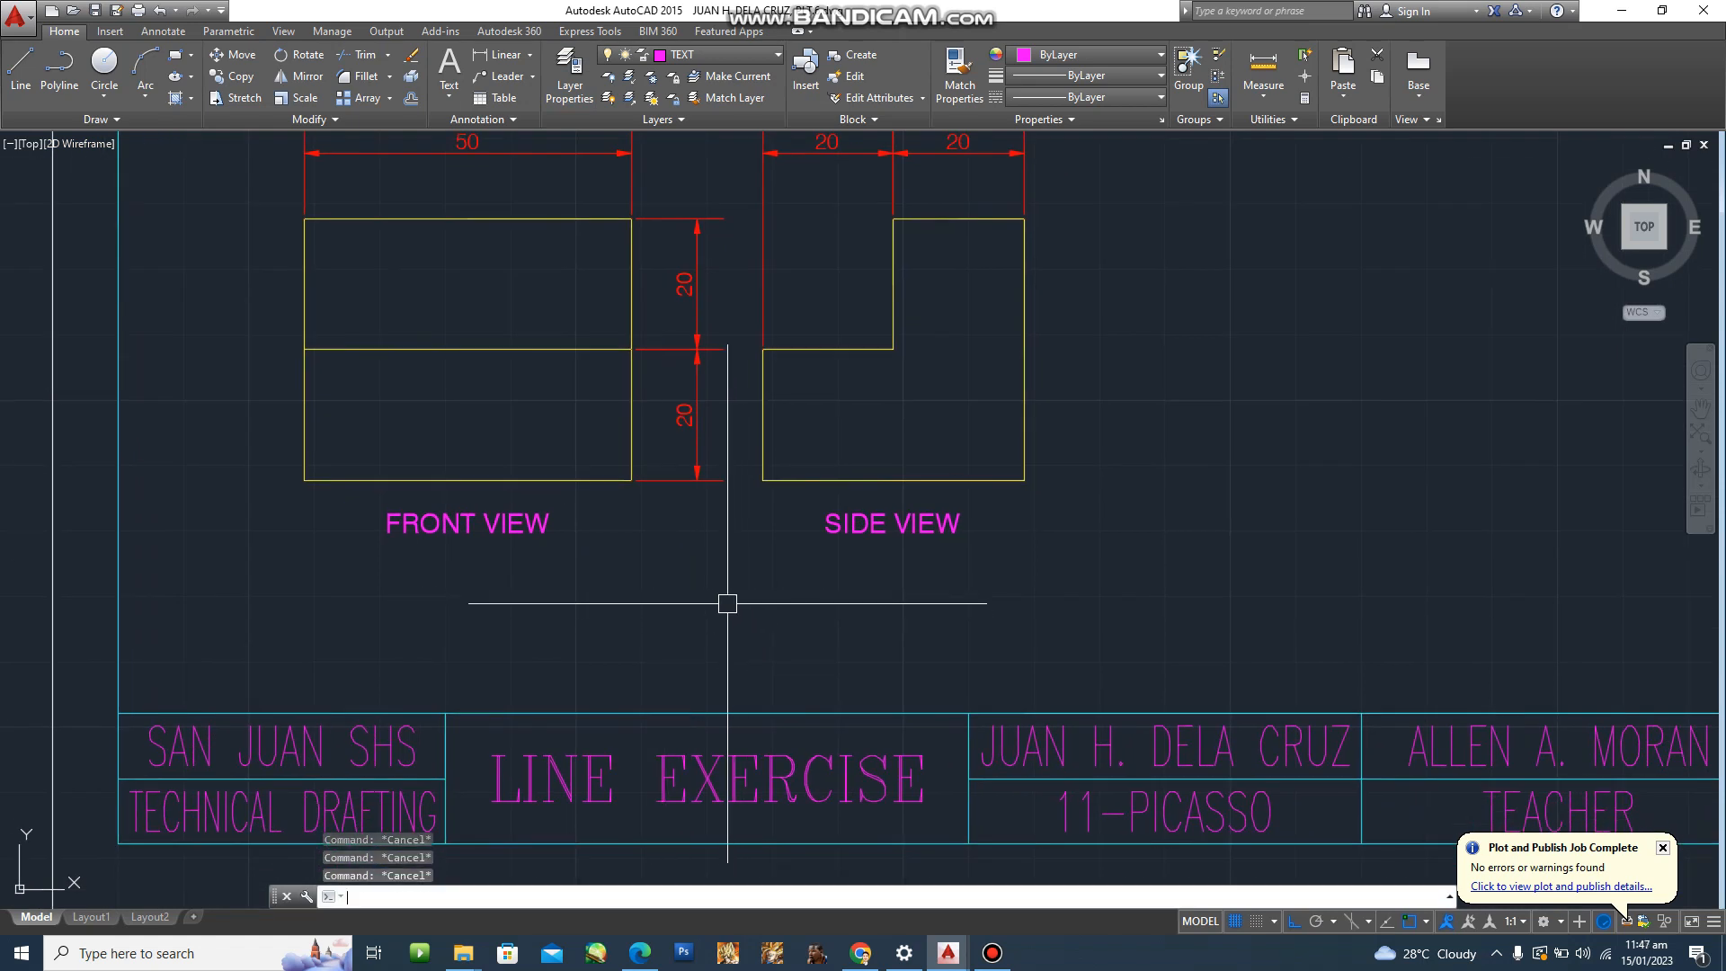
key("Return")
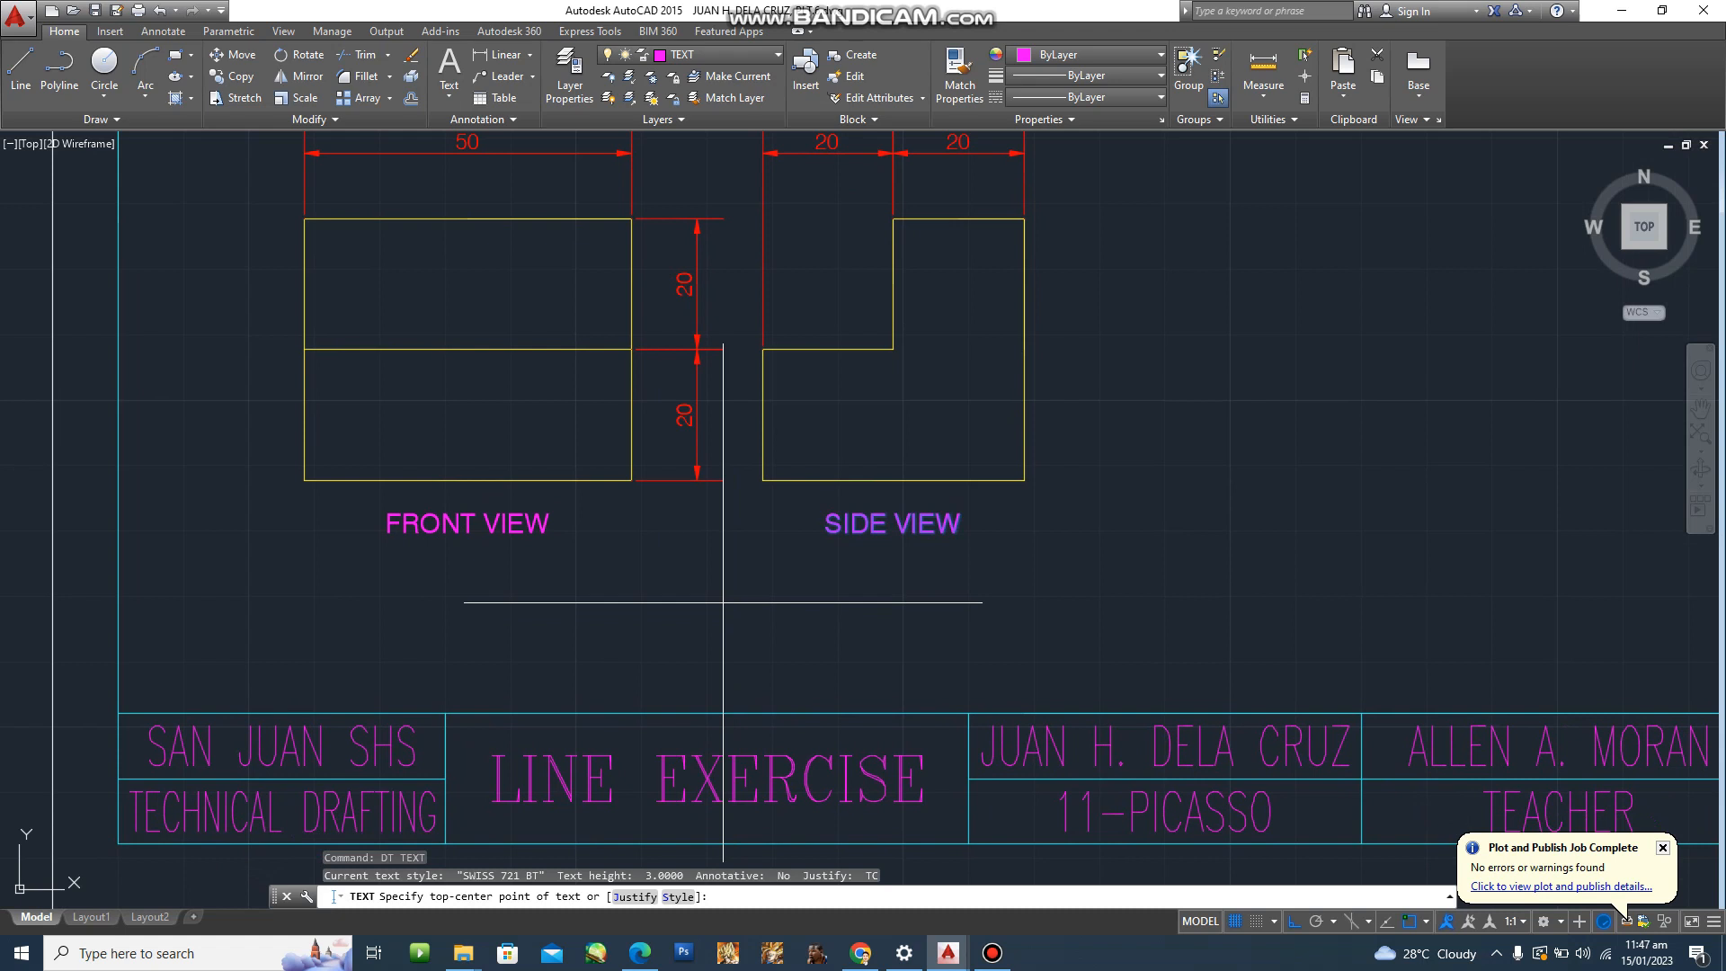
type("J")
key("Return")
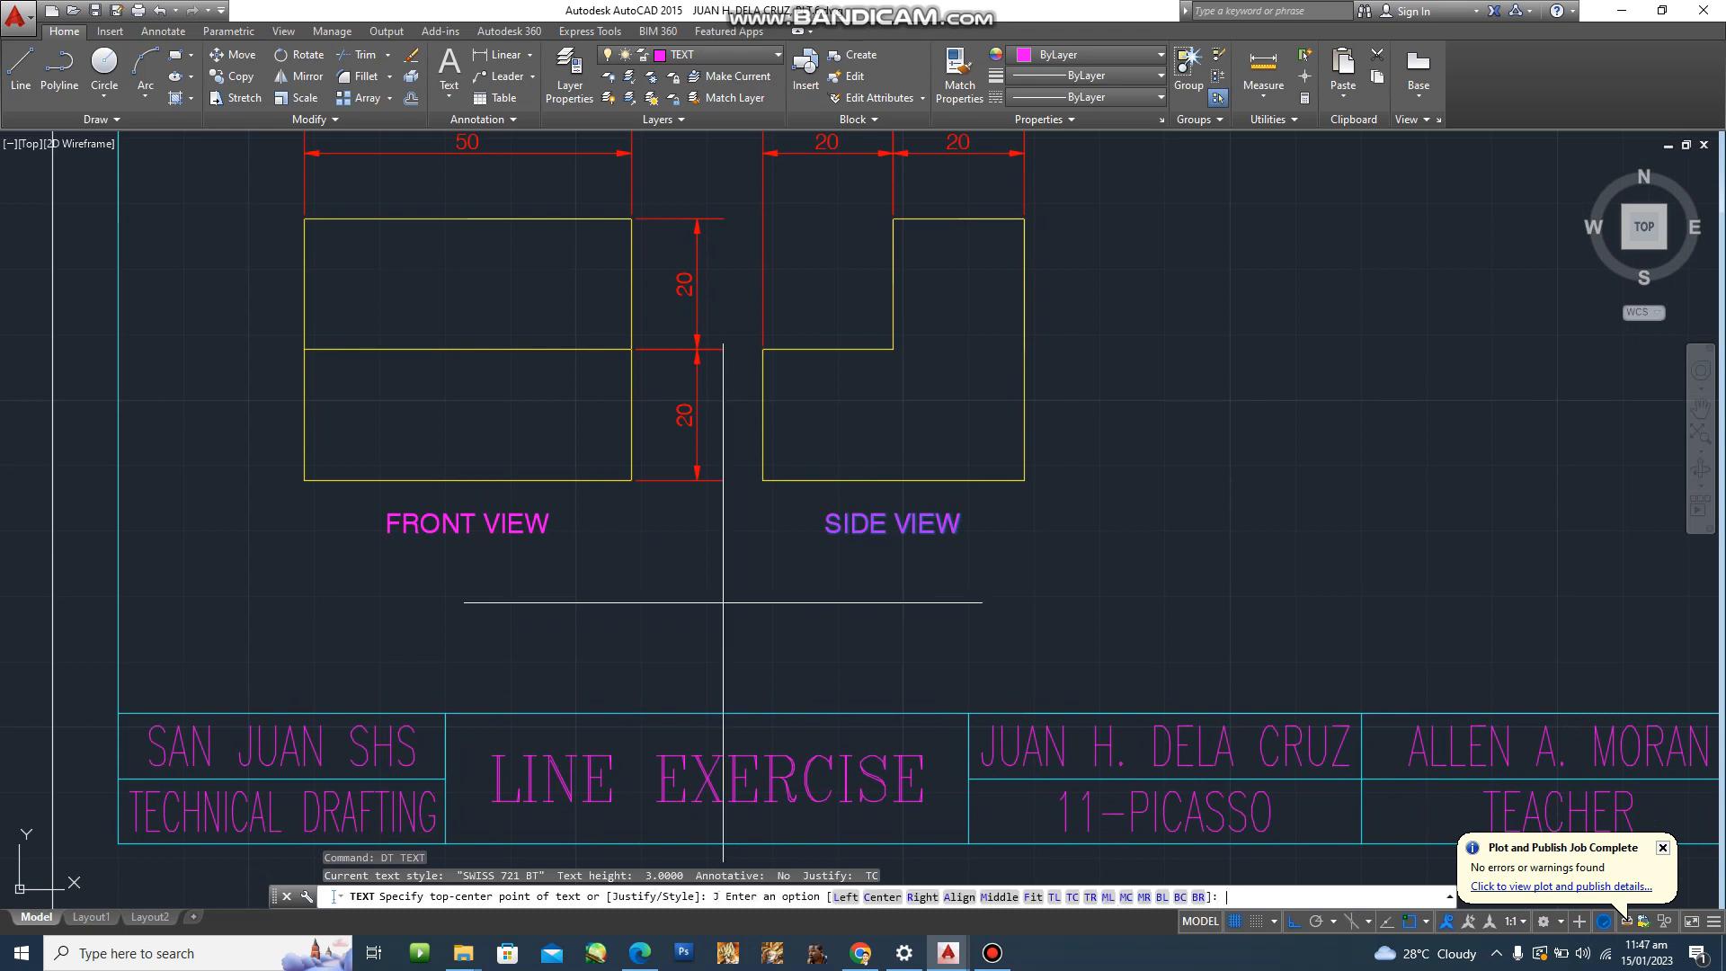
key("Return")
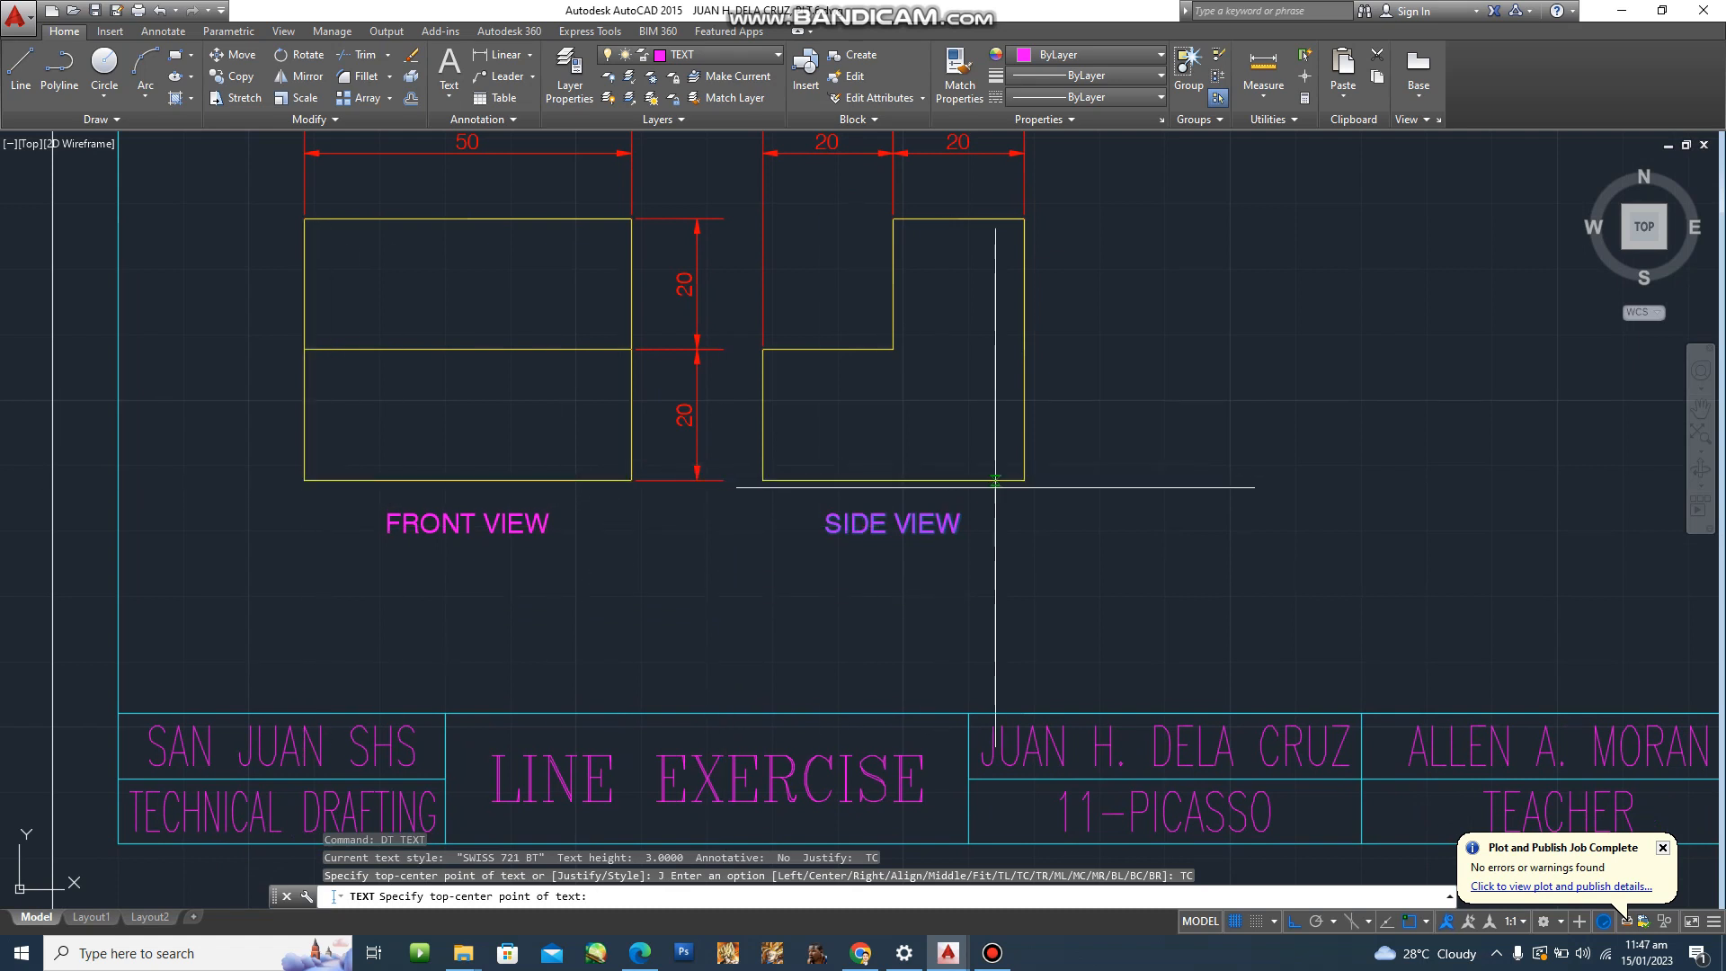
type("mtp")
key("Return")
left_click(304, 480)
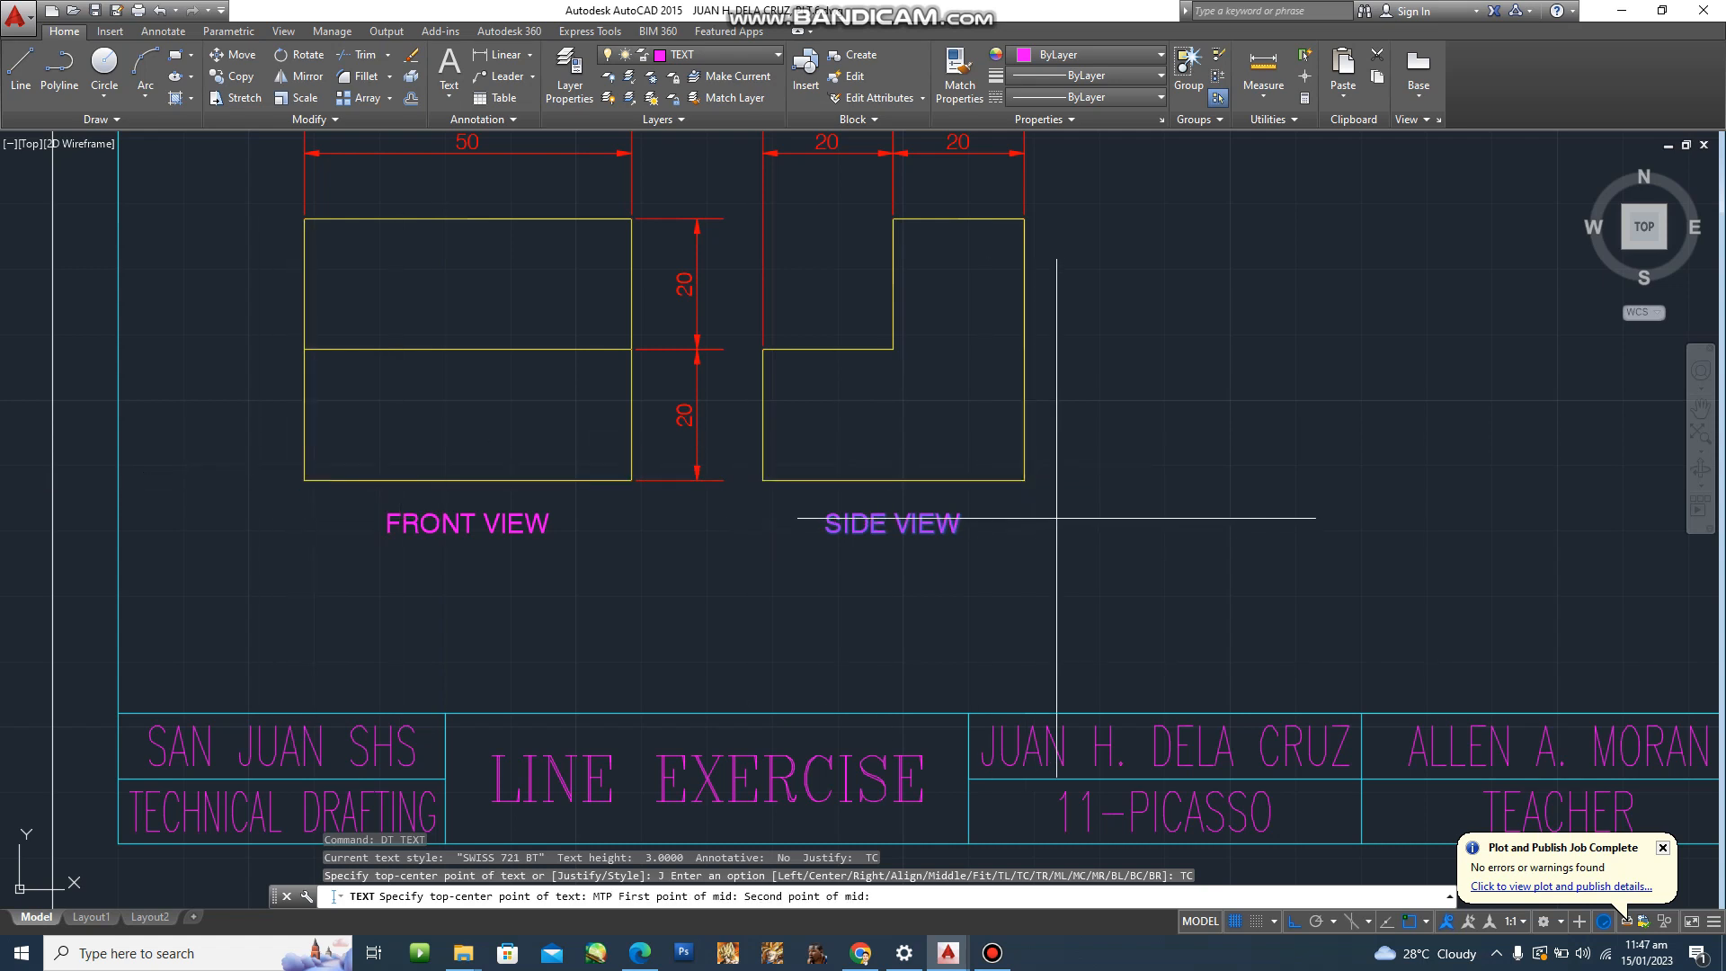
left_click(1024, 480)
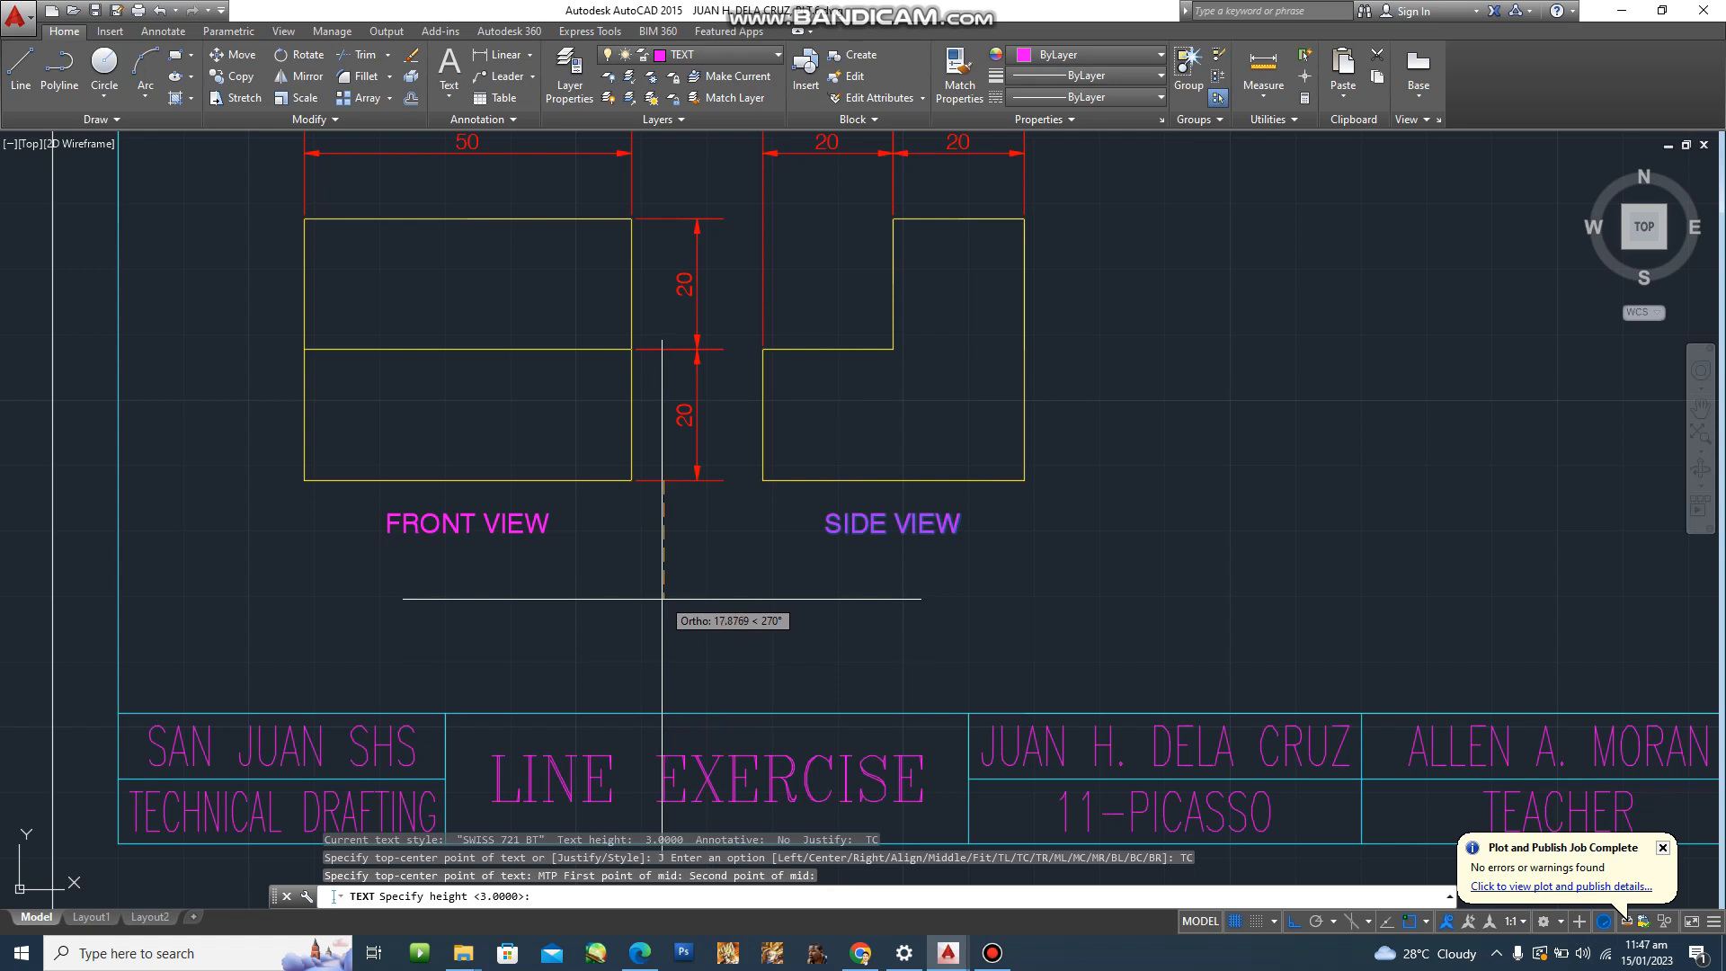
Keep the text height of 3 and rotation of 0, and enter ORTHOGRAPHIC DRAWING as the title.
key("Return")
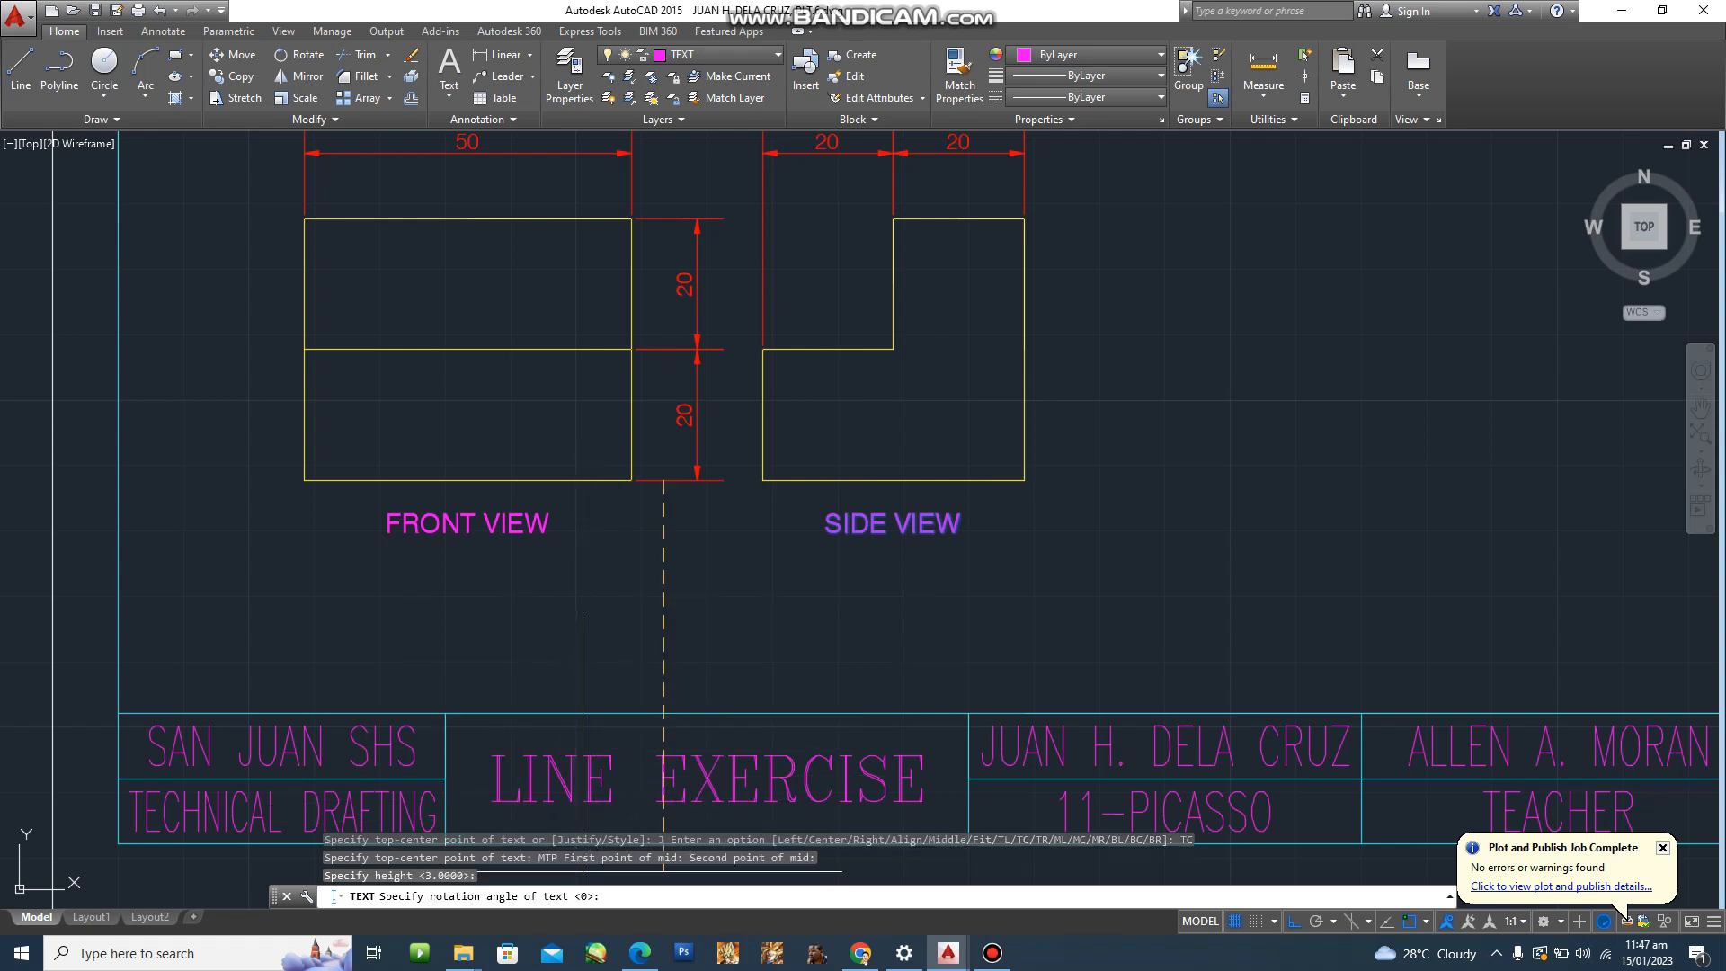
key("Return")
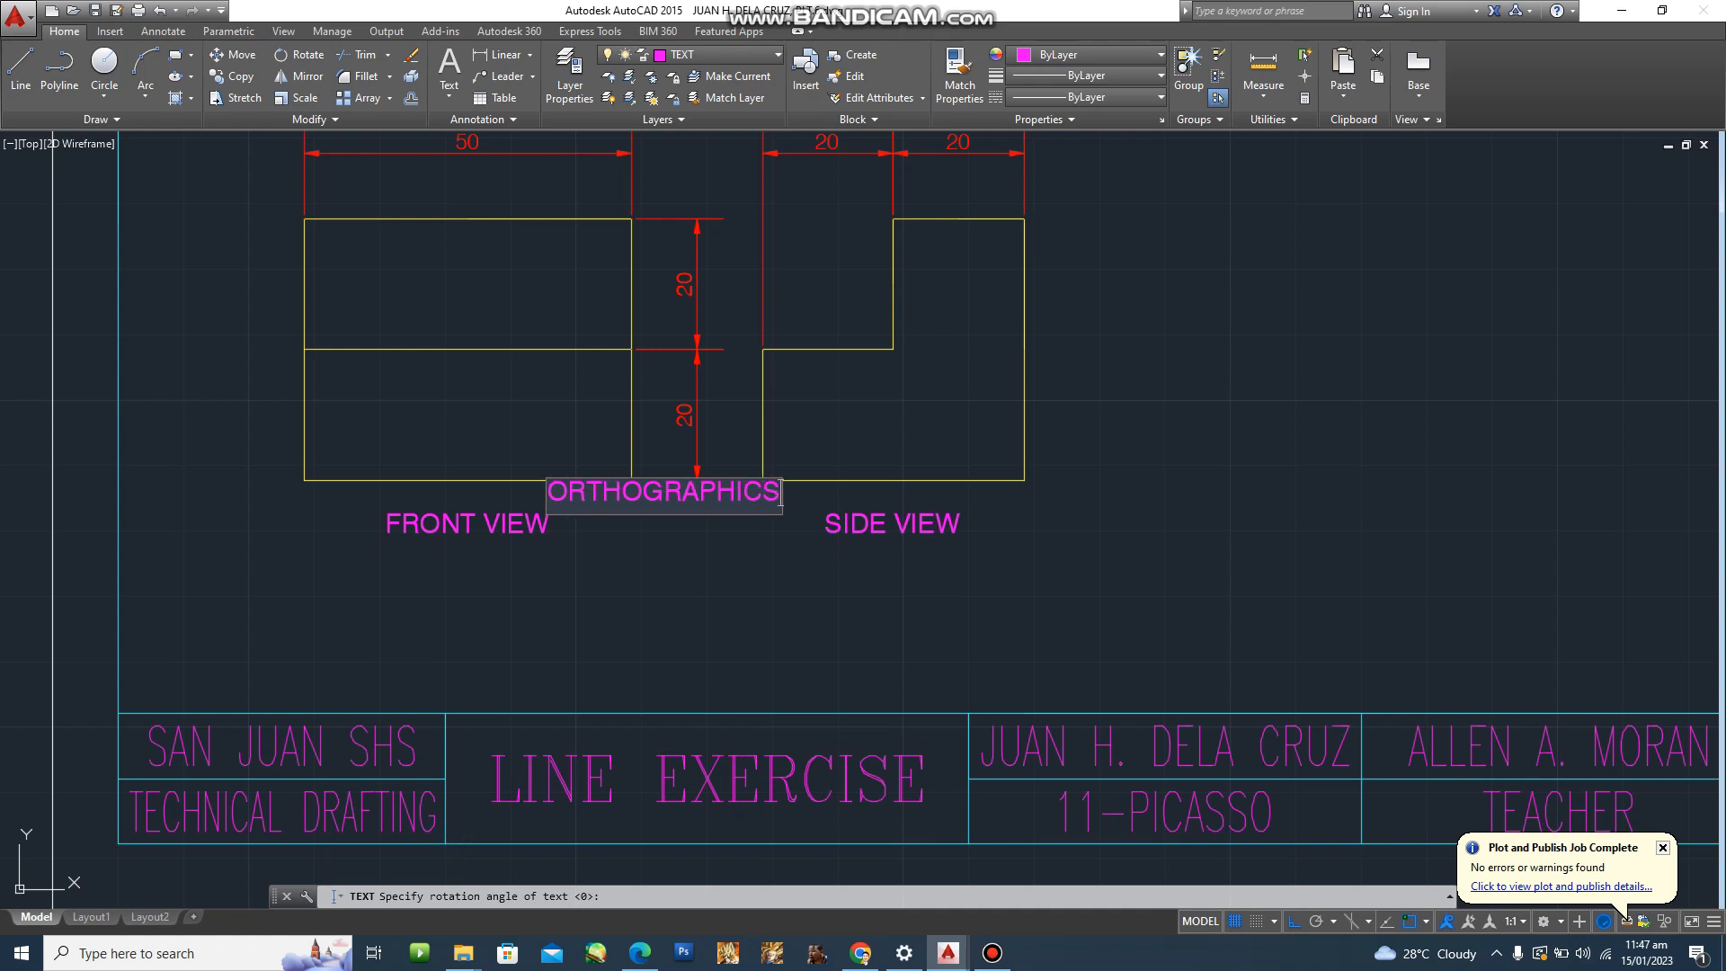
type("ORTHOGRAPHIC DRAW")
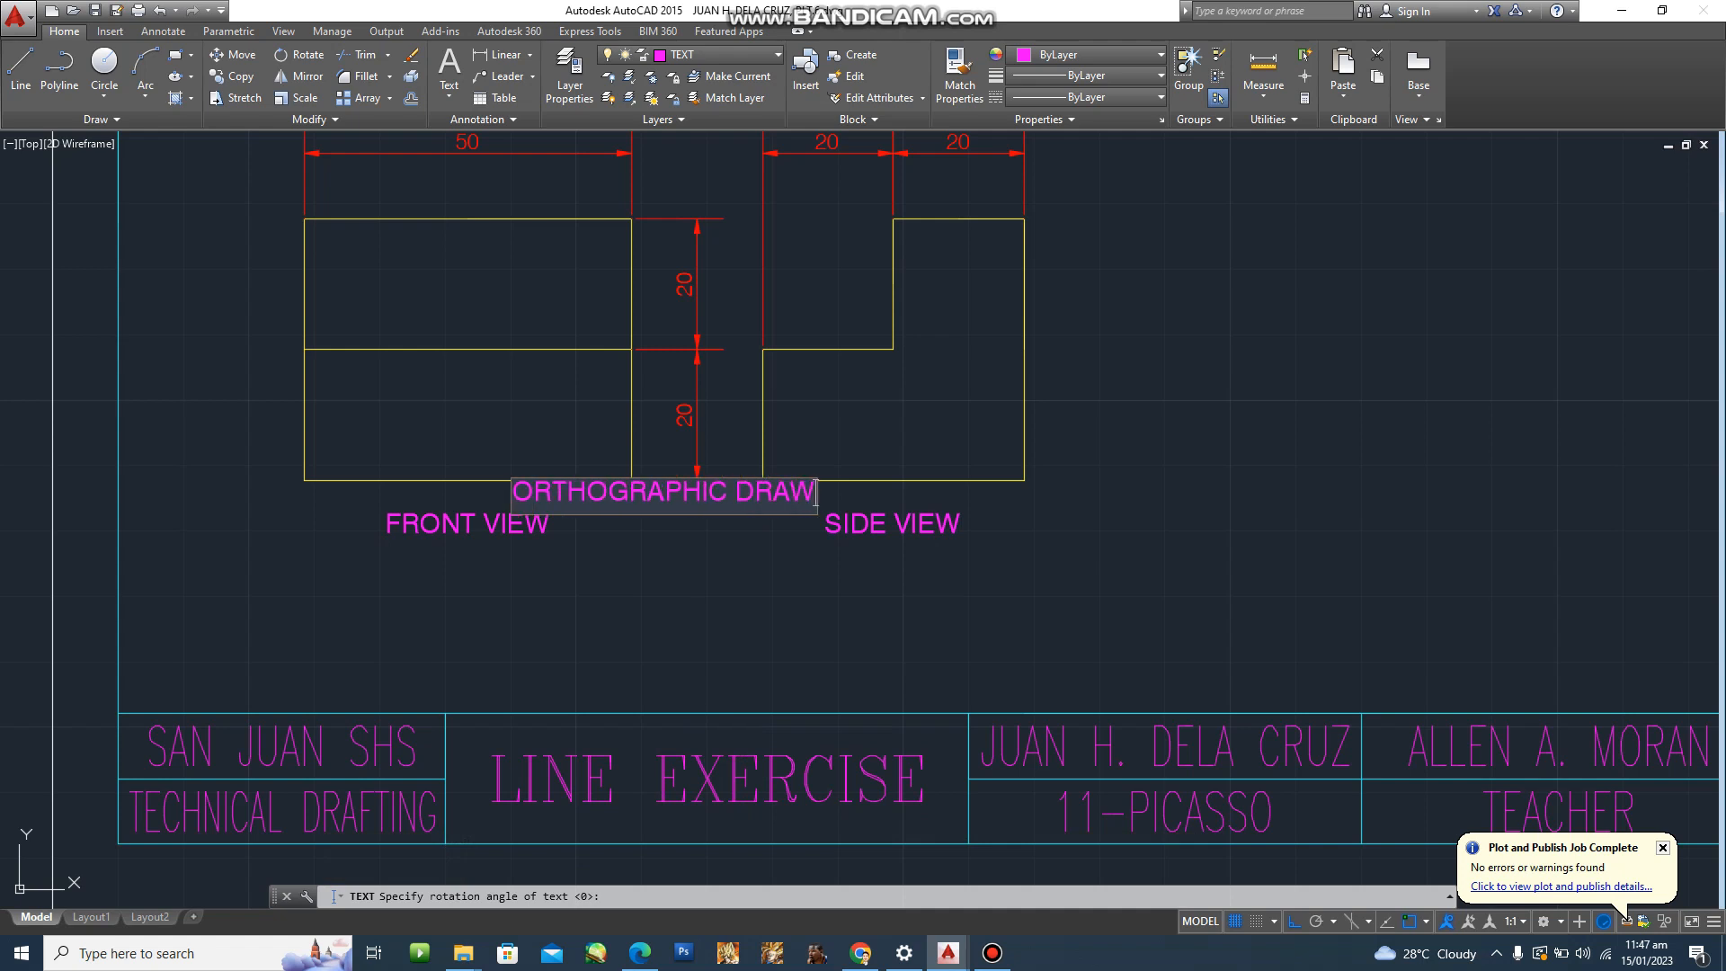
type("ING")
key("Return")
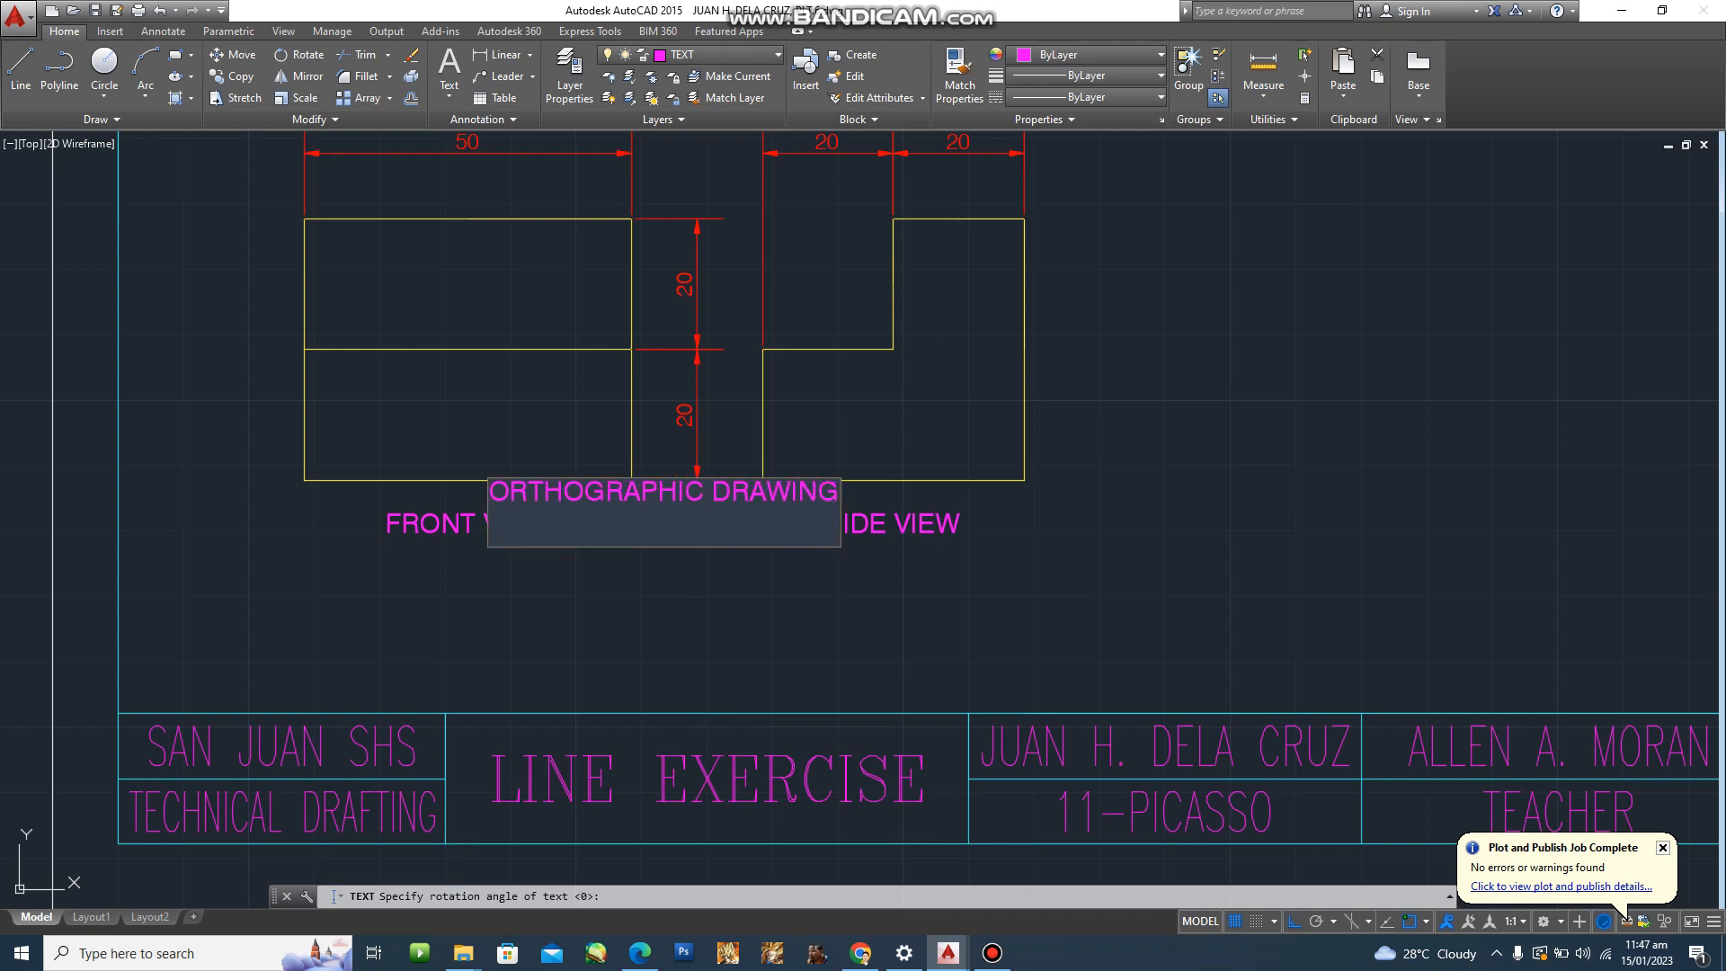
key("Escape")
Move the ORTHOGRAPHIC DRAWING title straight down into the space between the view labels and the title block.
type("m")
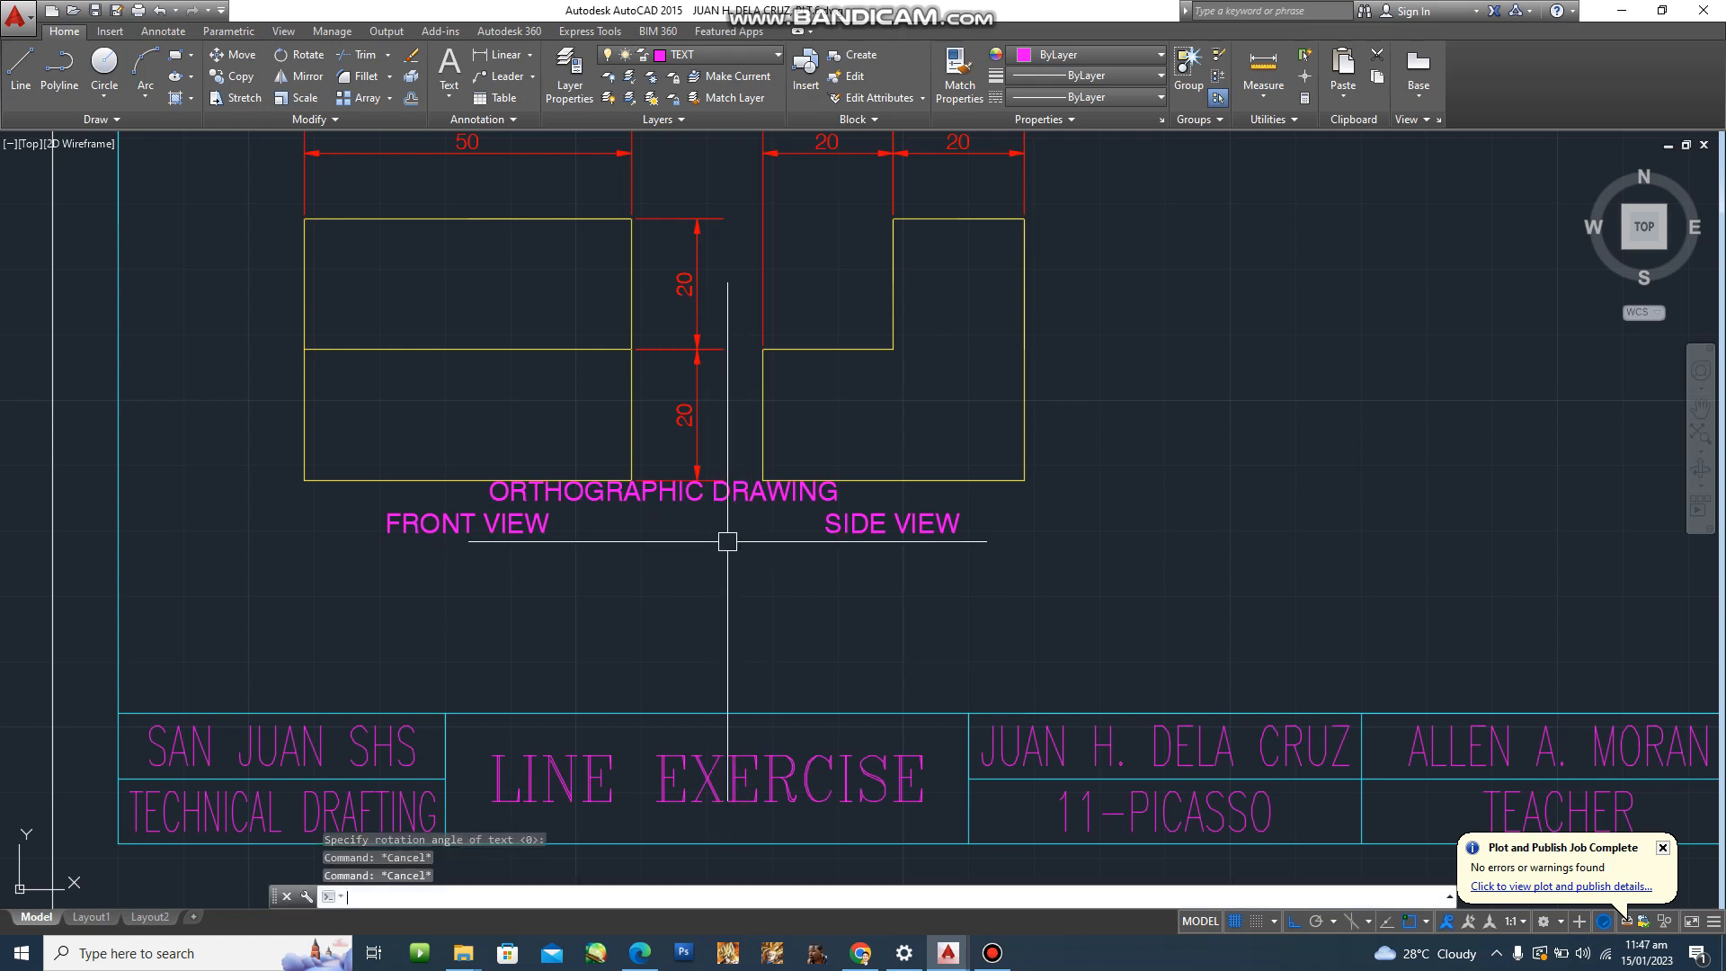
key("Return")
left_click(706, 497)
key("Return")
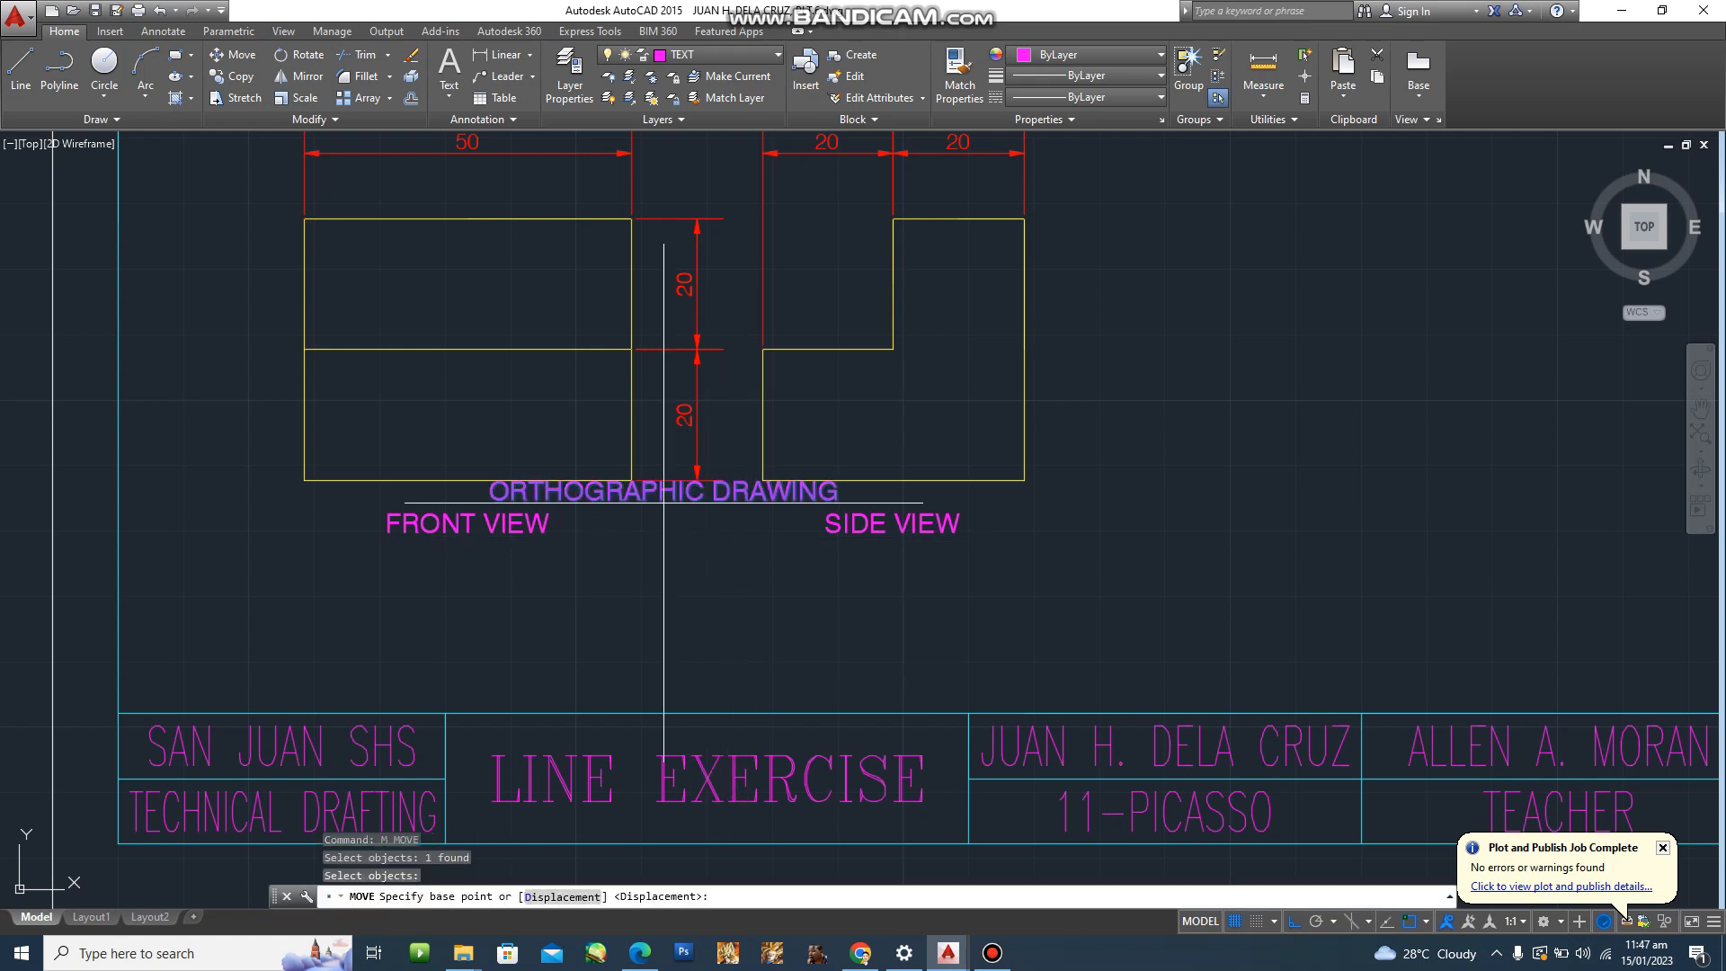
left_click(661, 497)
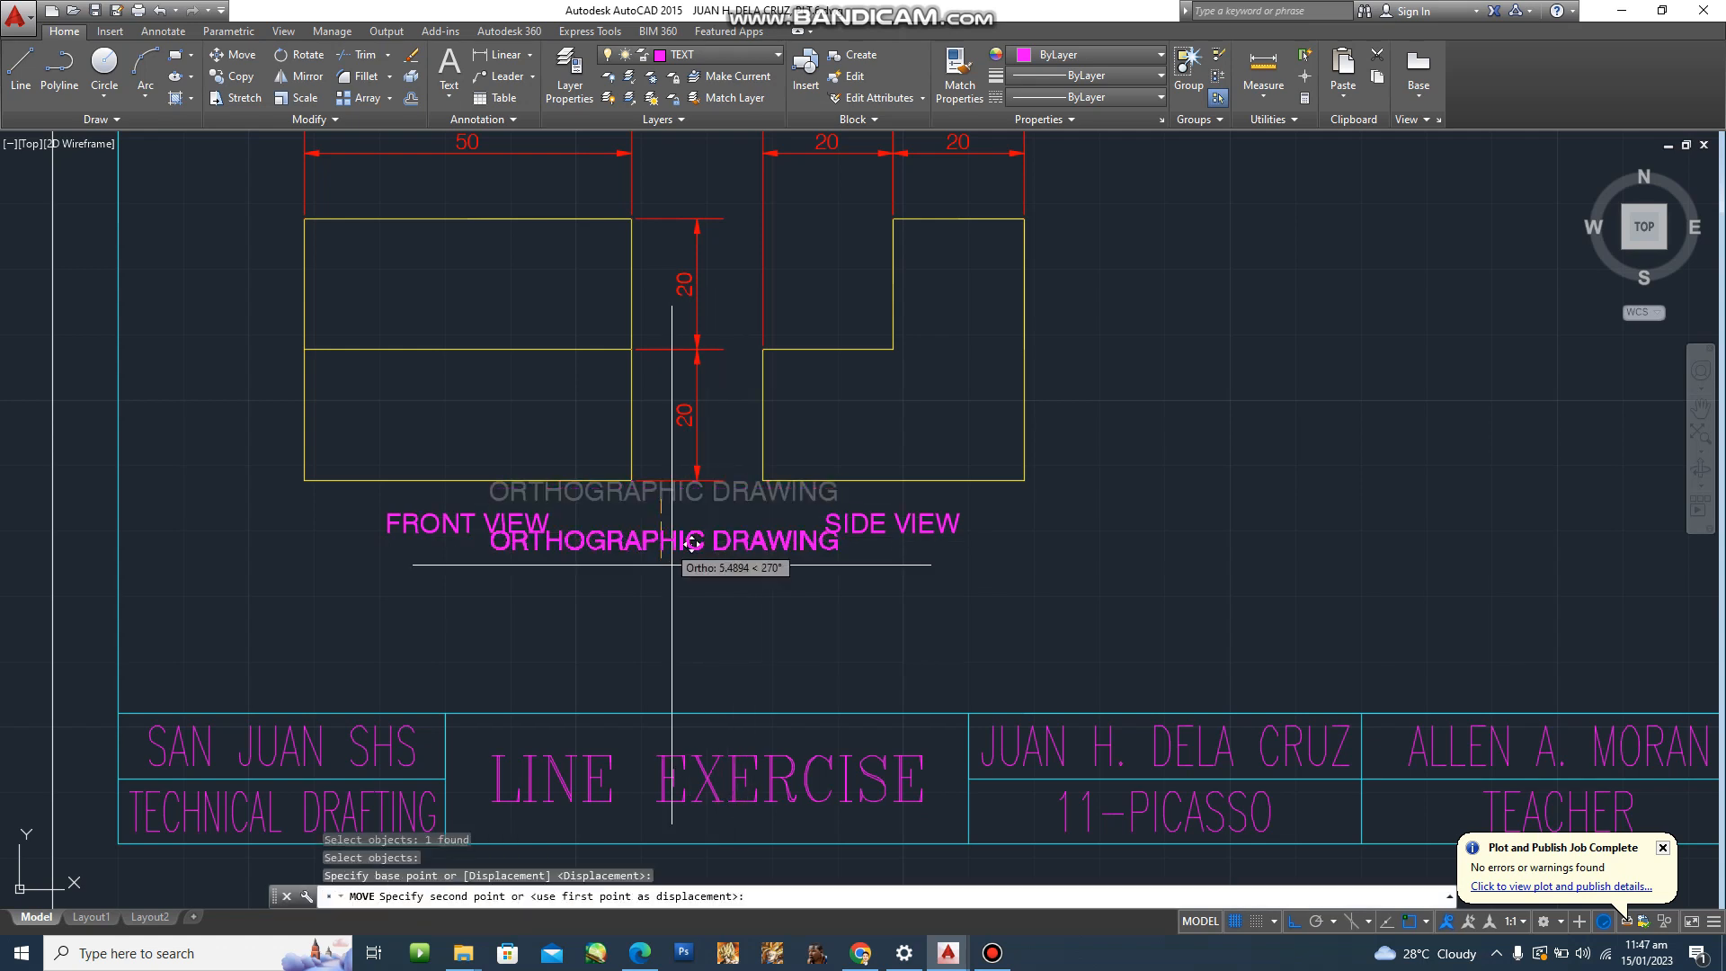
left_click(631, 595)
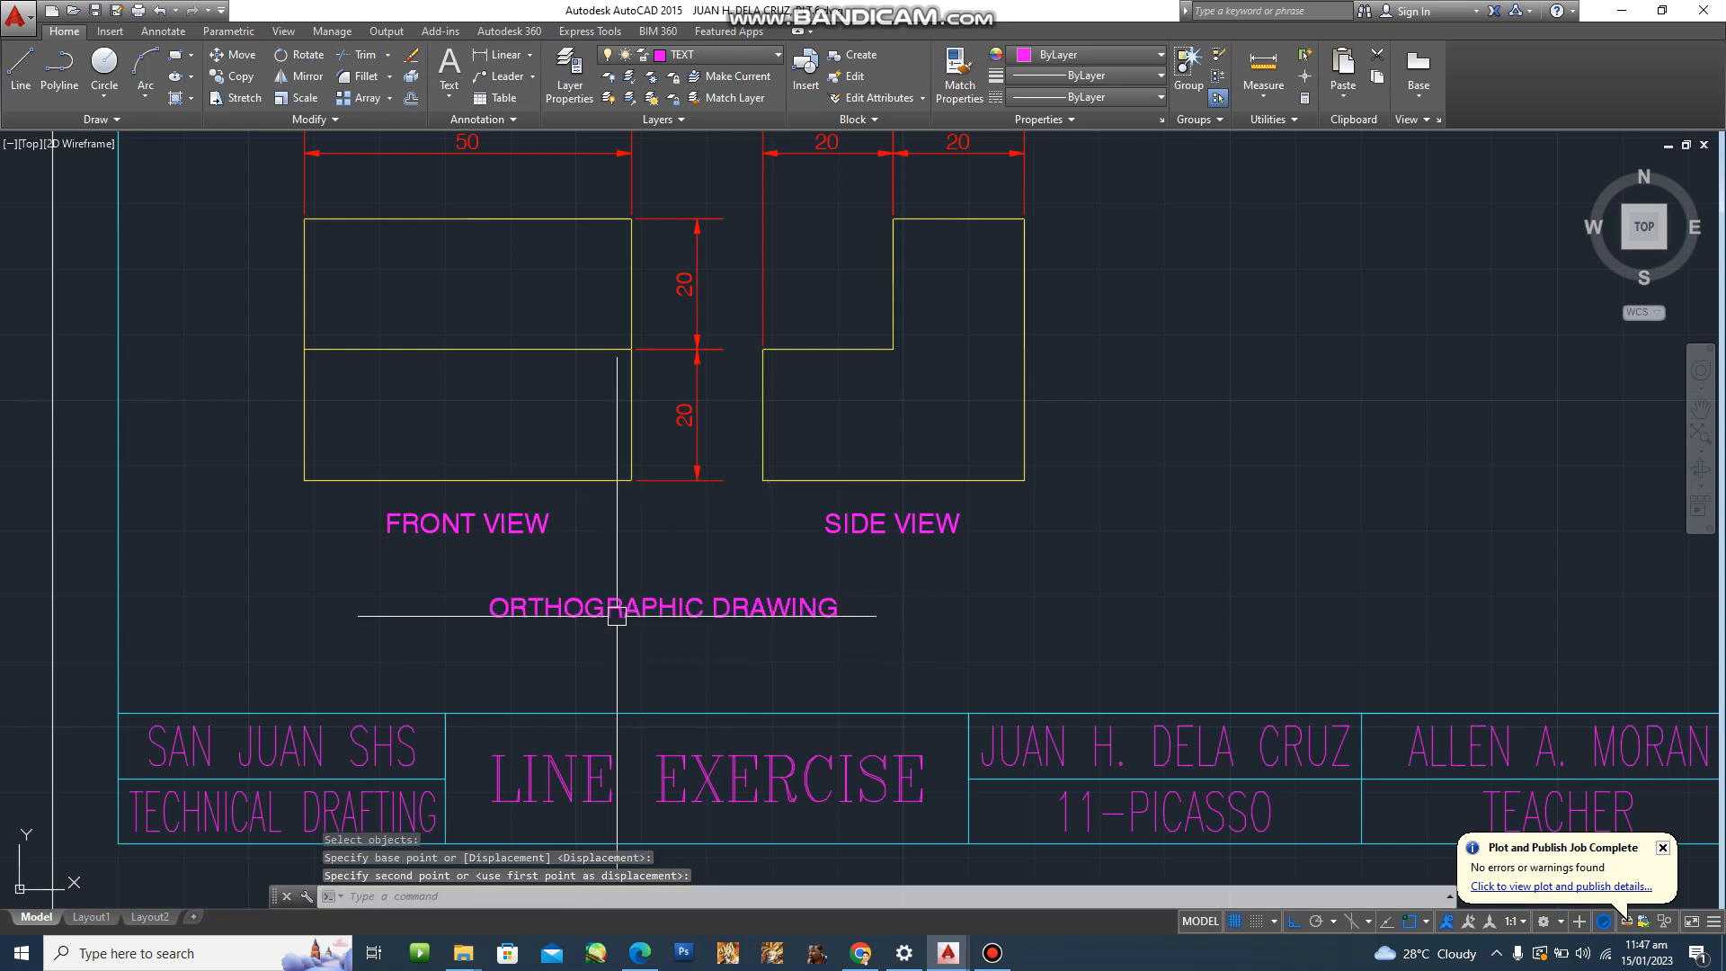
scroll(1155, 645, "down", 4)
middle_click_drag(1155, 646, 1085, 668)
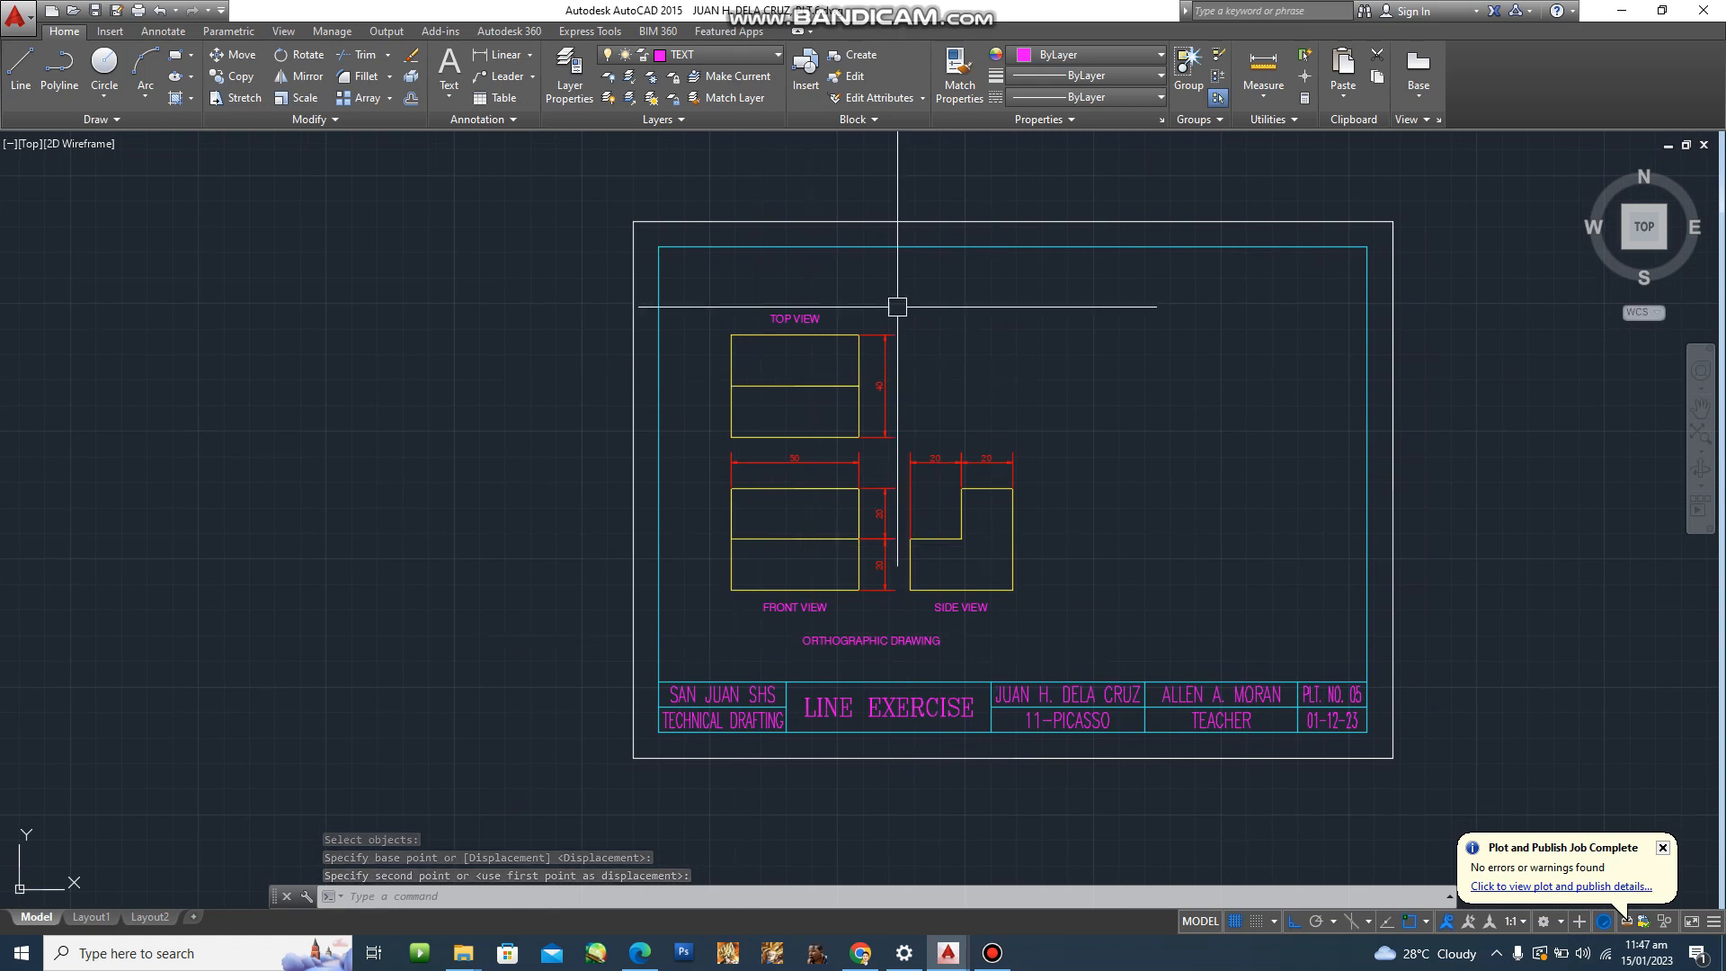
scroll(1001, 539, "up", 3)
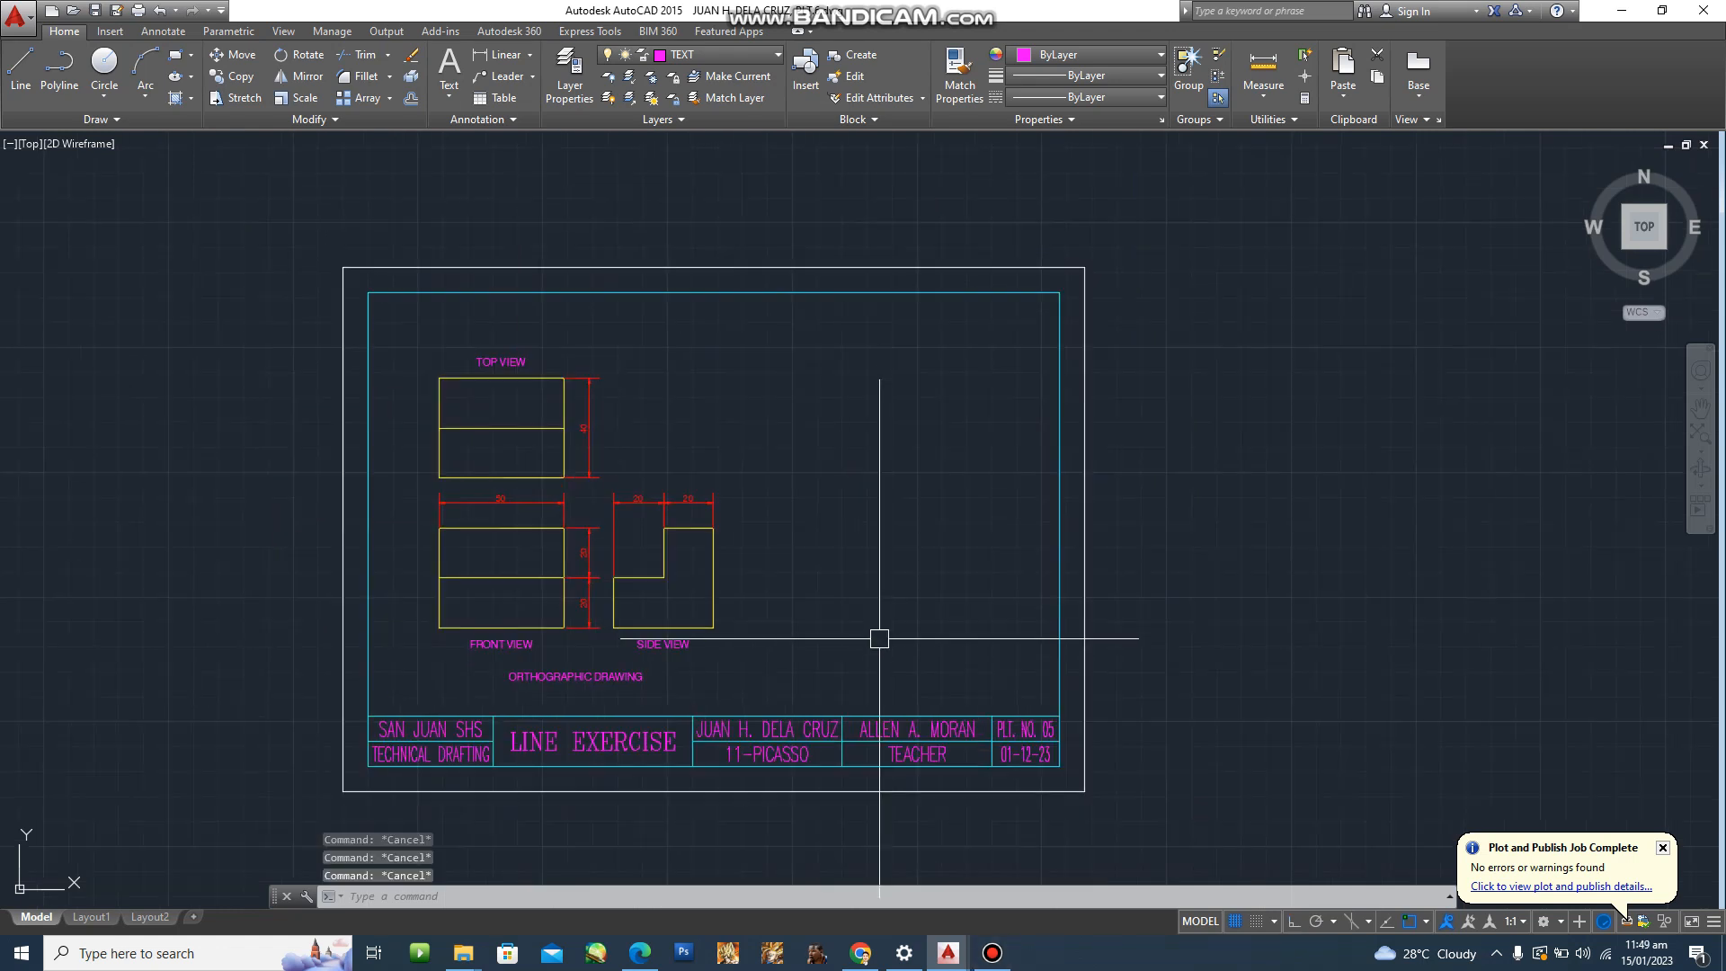
scroll(881, 635, "up", 3)
middle_click_drag(881, 666, 1001, 655)
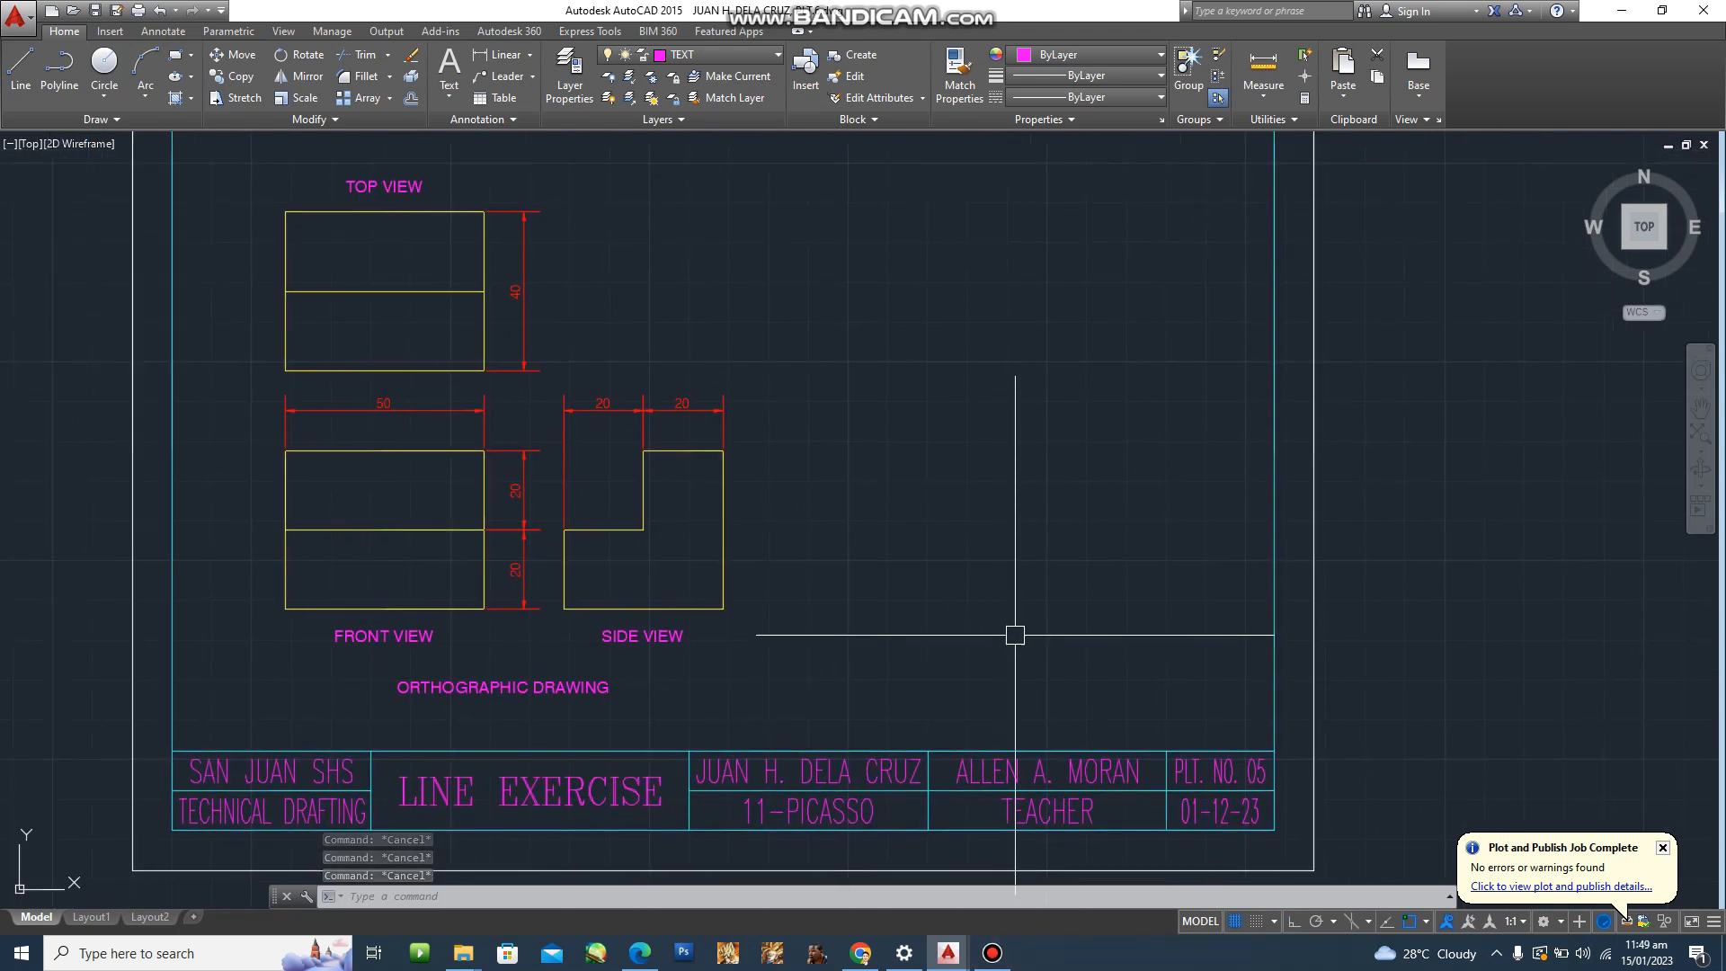
scroll(1033, 611, "down", 2)
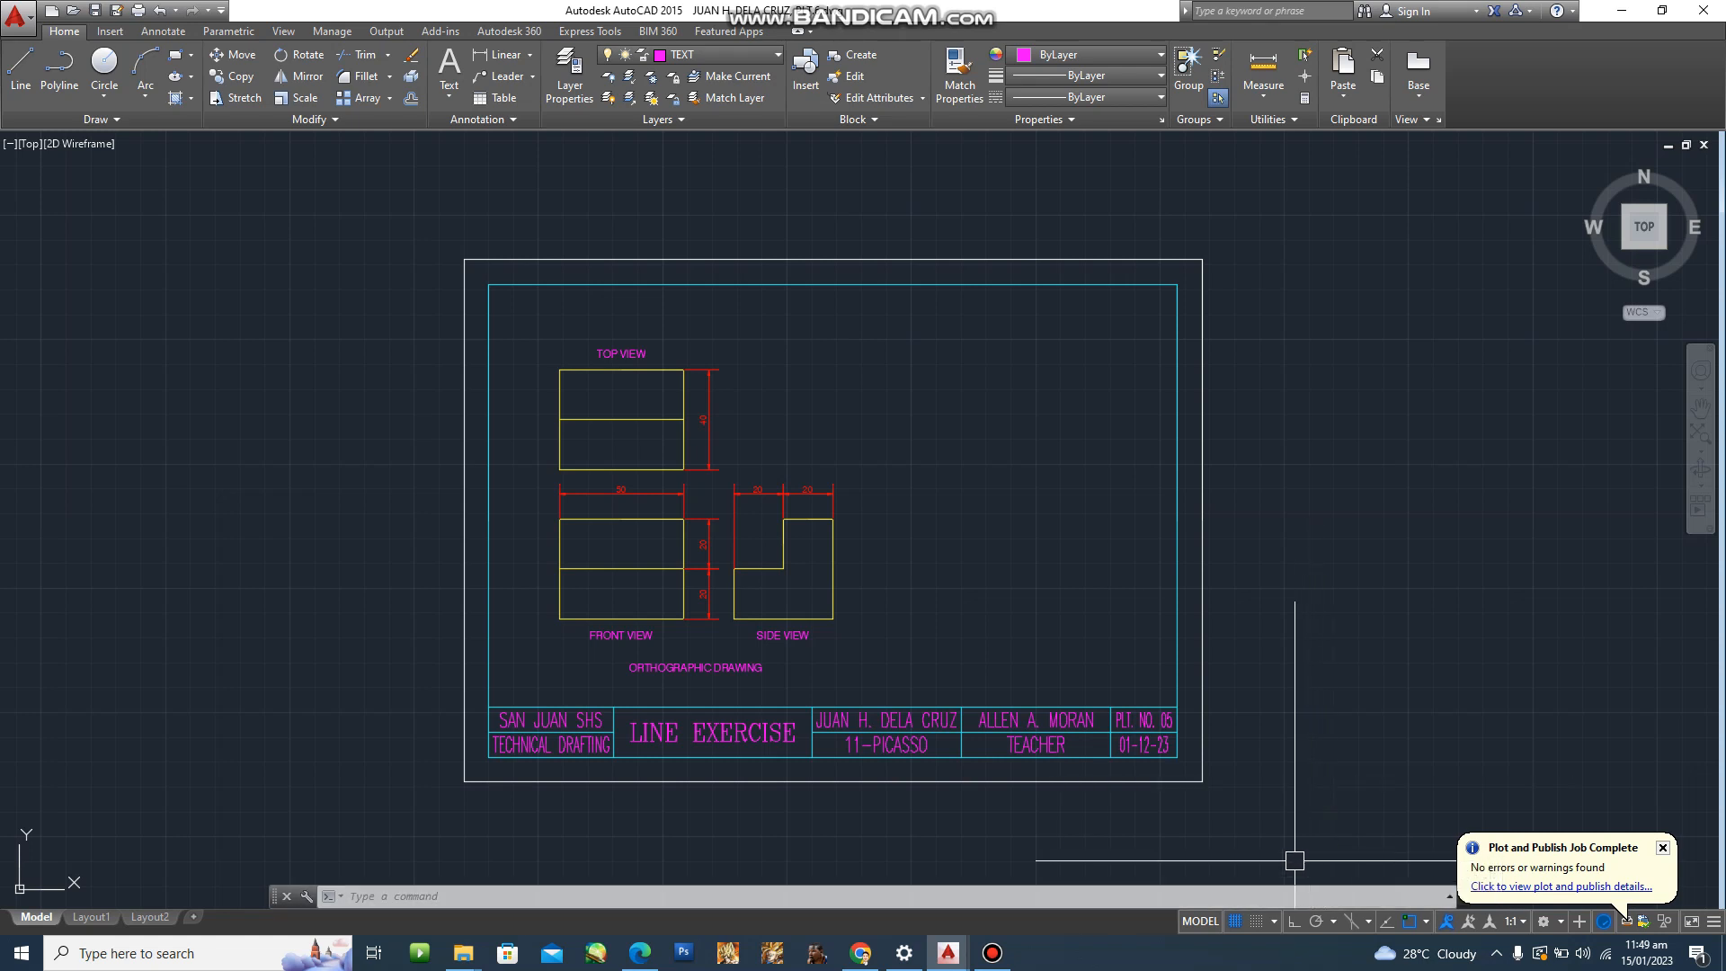
Turn on polar tracking with the 15, 30, 45, 60 degree angle increments.
left_click(1315, 920)
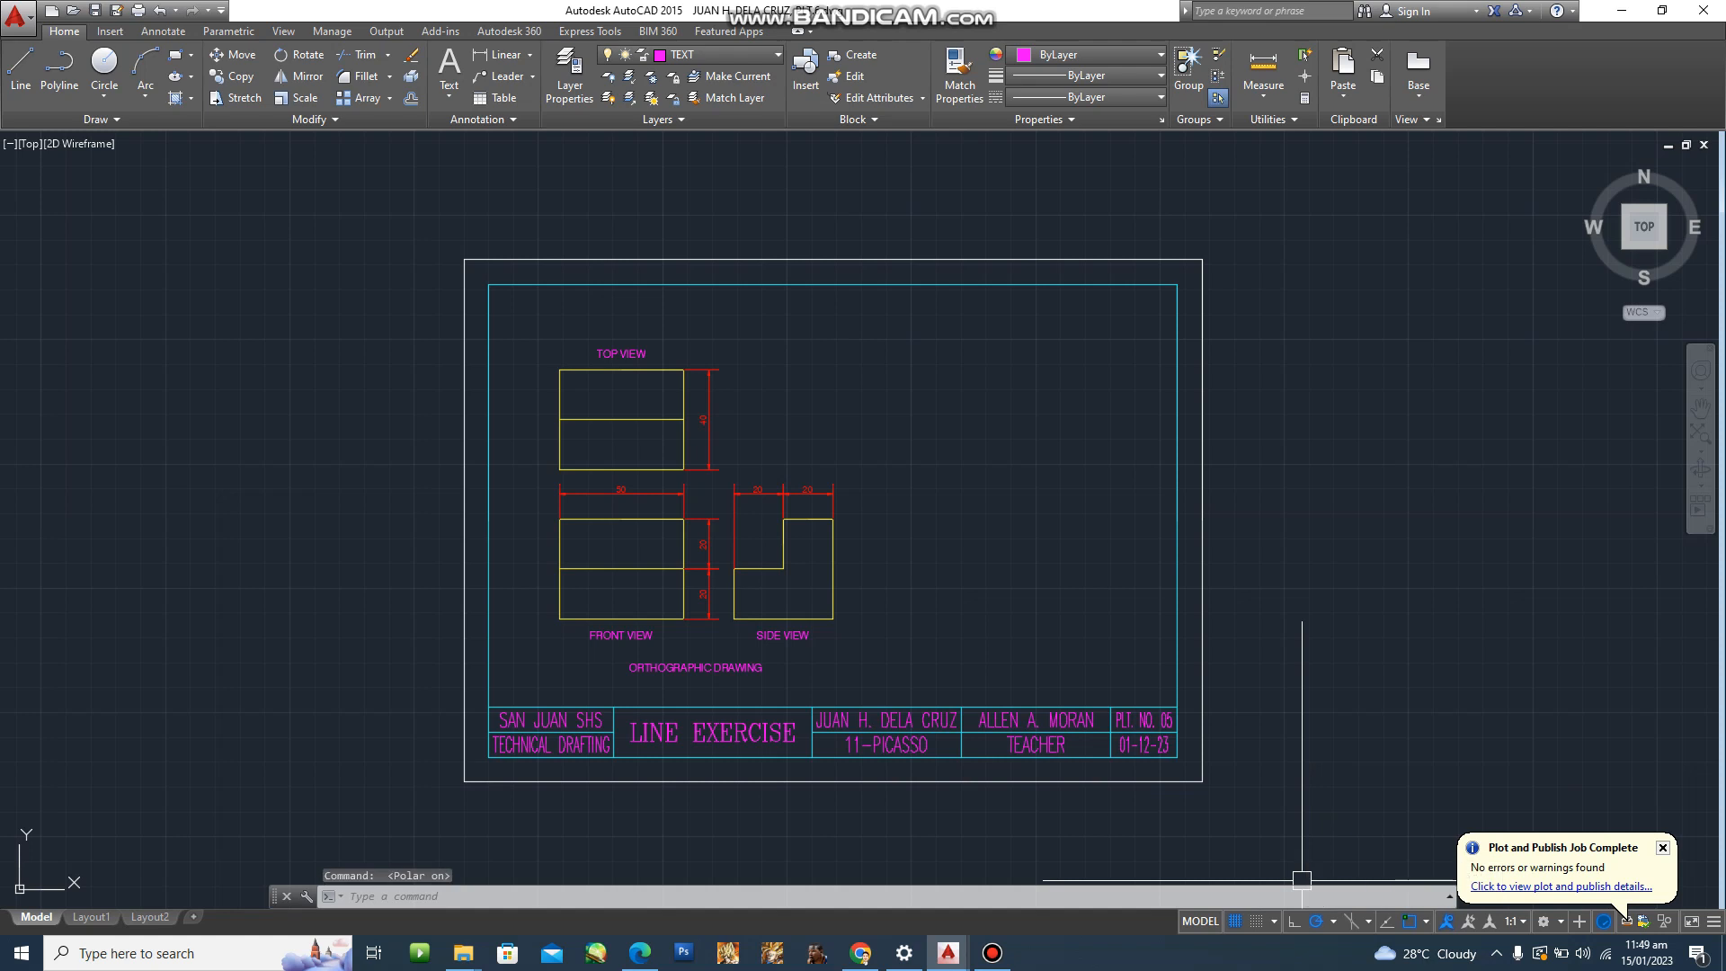
left_click(1333, 921)
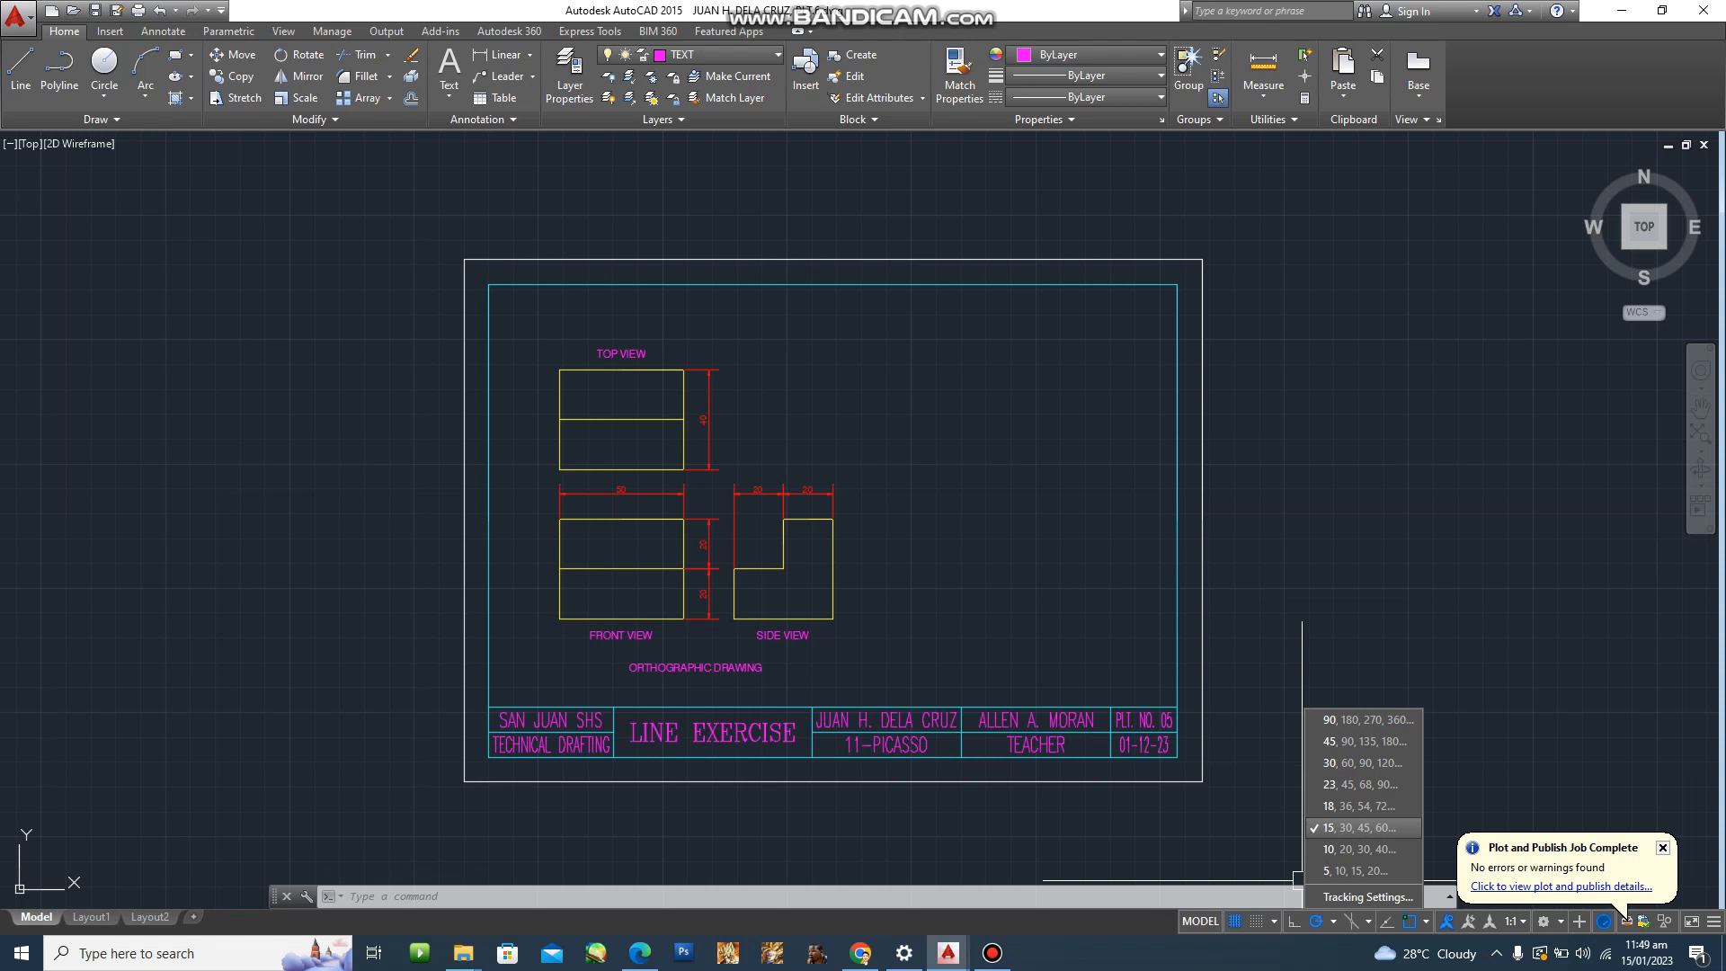
left_click(1363, 828)
scroll(1094, 632, "up", 3)
middle_click_drag(1067, 496, 1062, 524)
type("l")
key("Return")
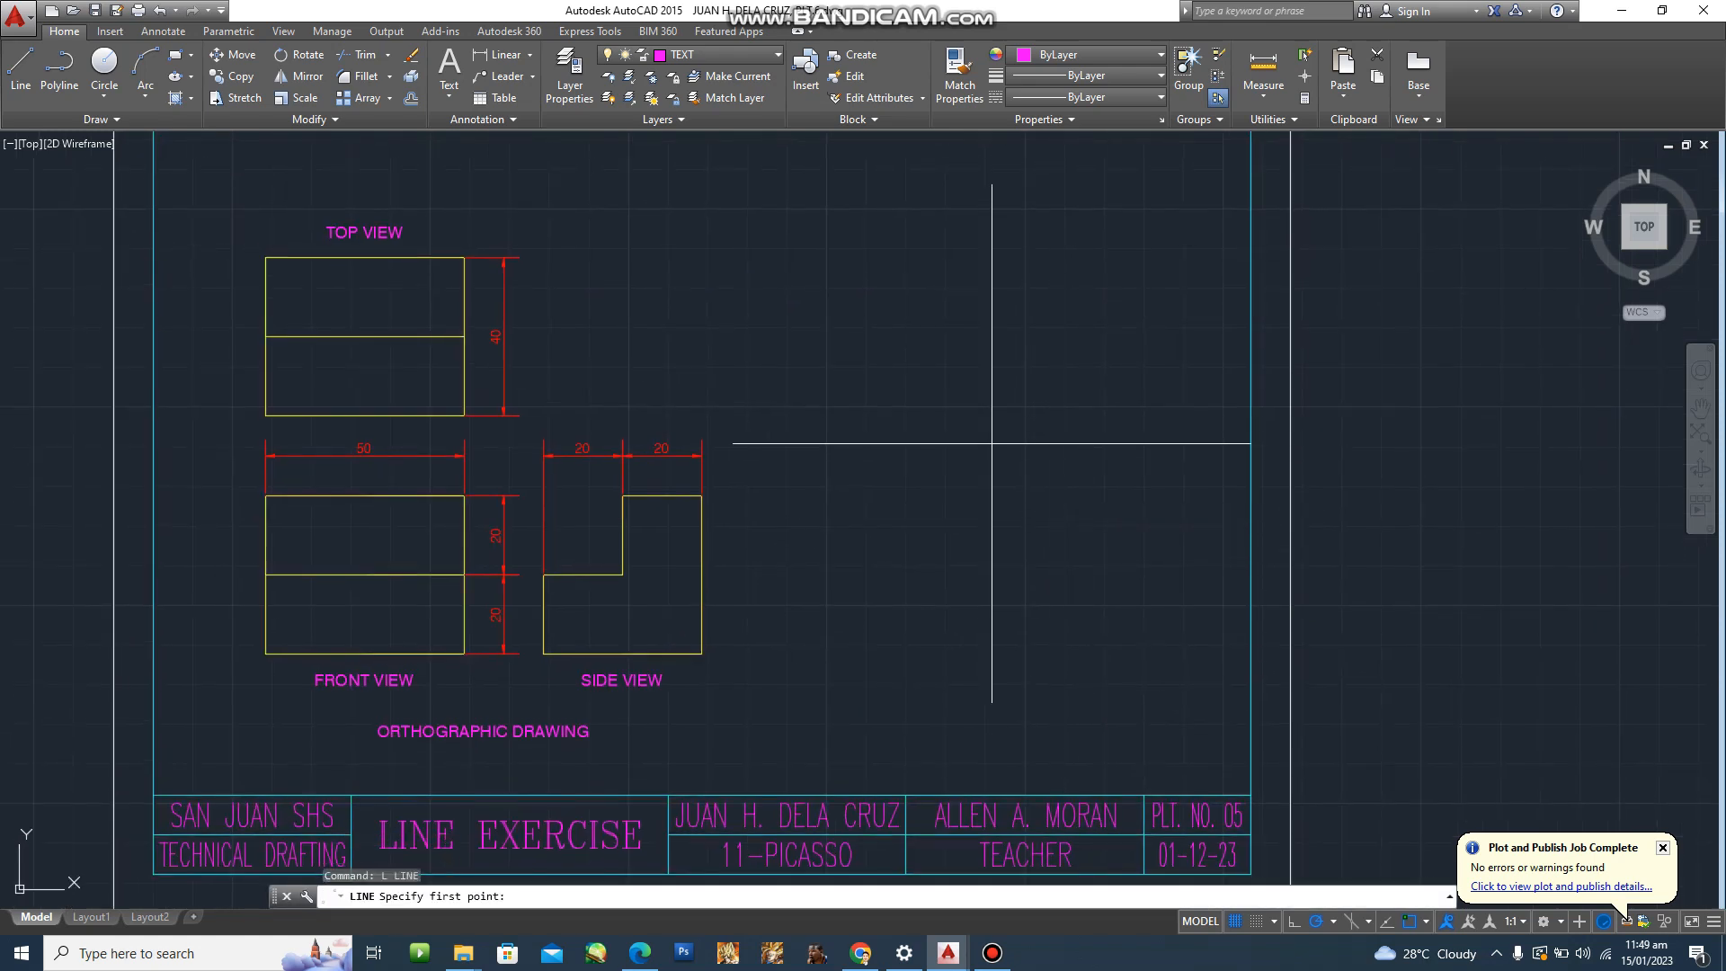
left_click(919, 605)
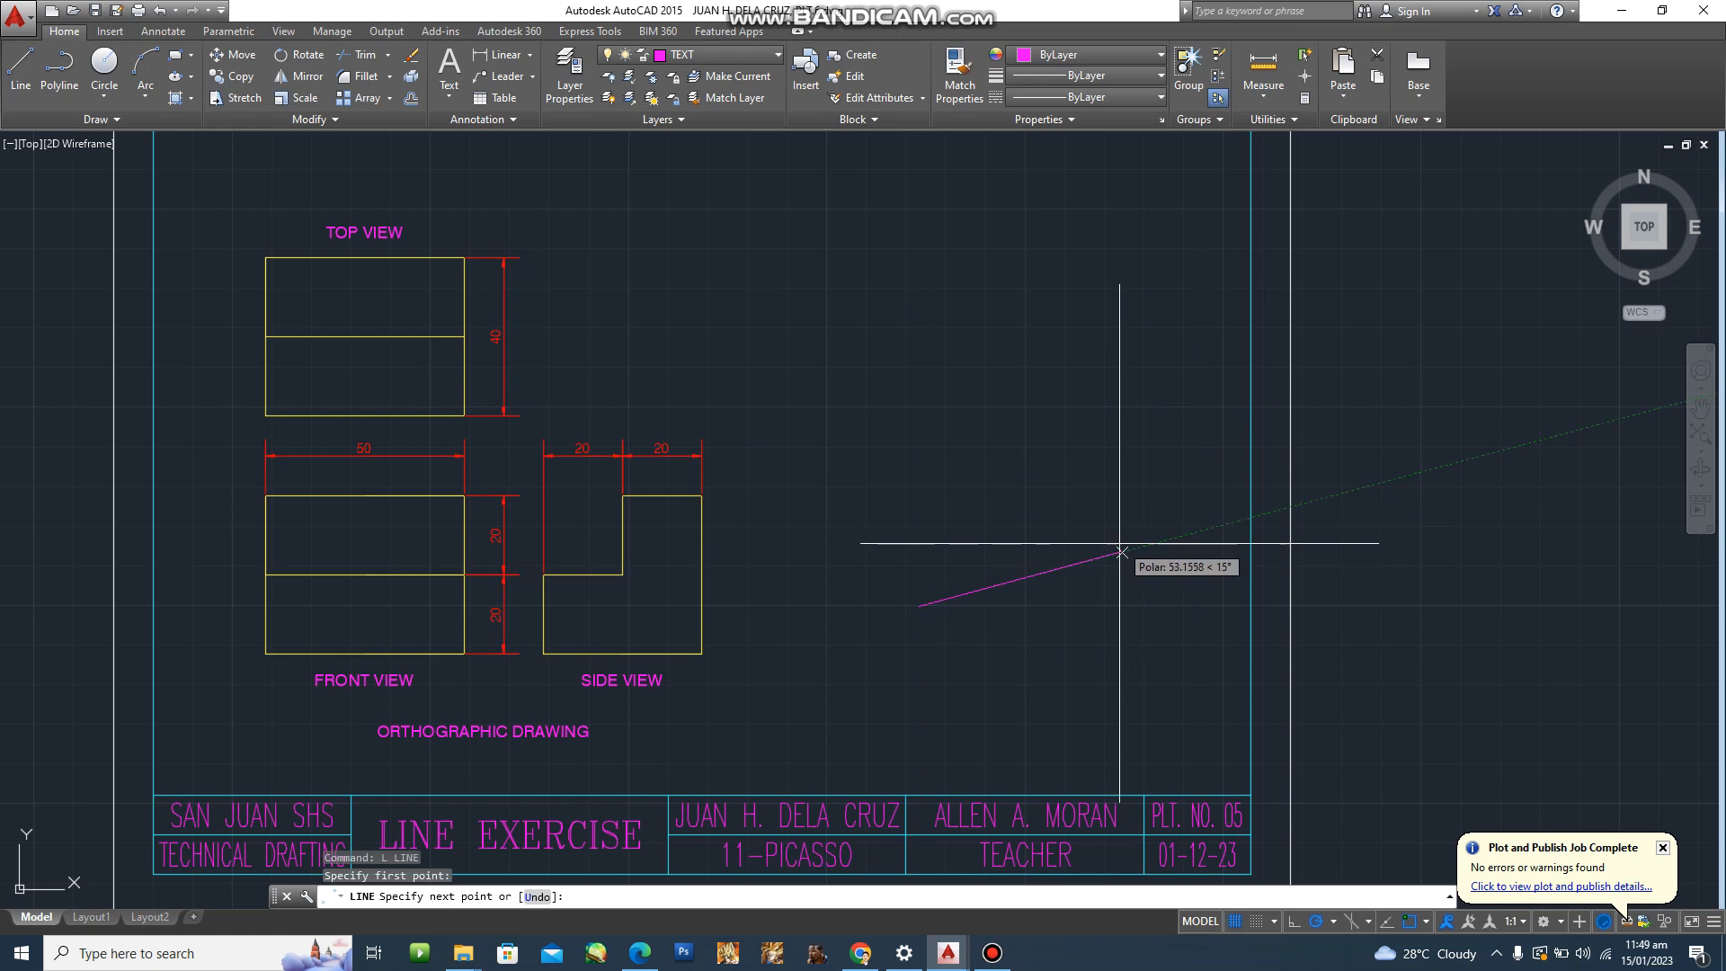
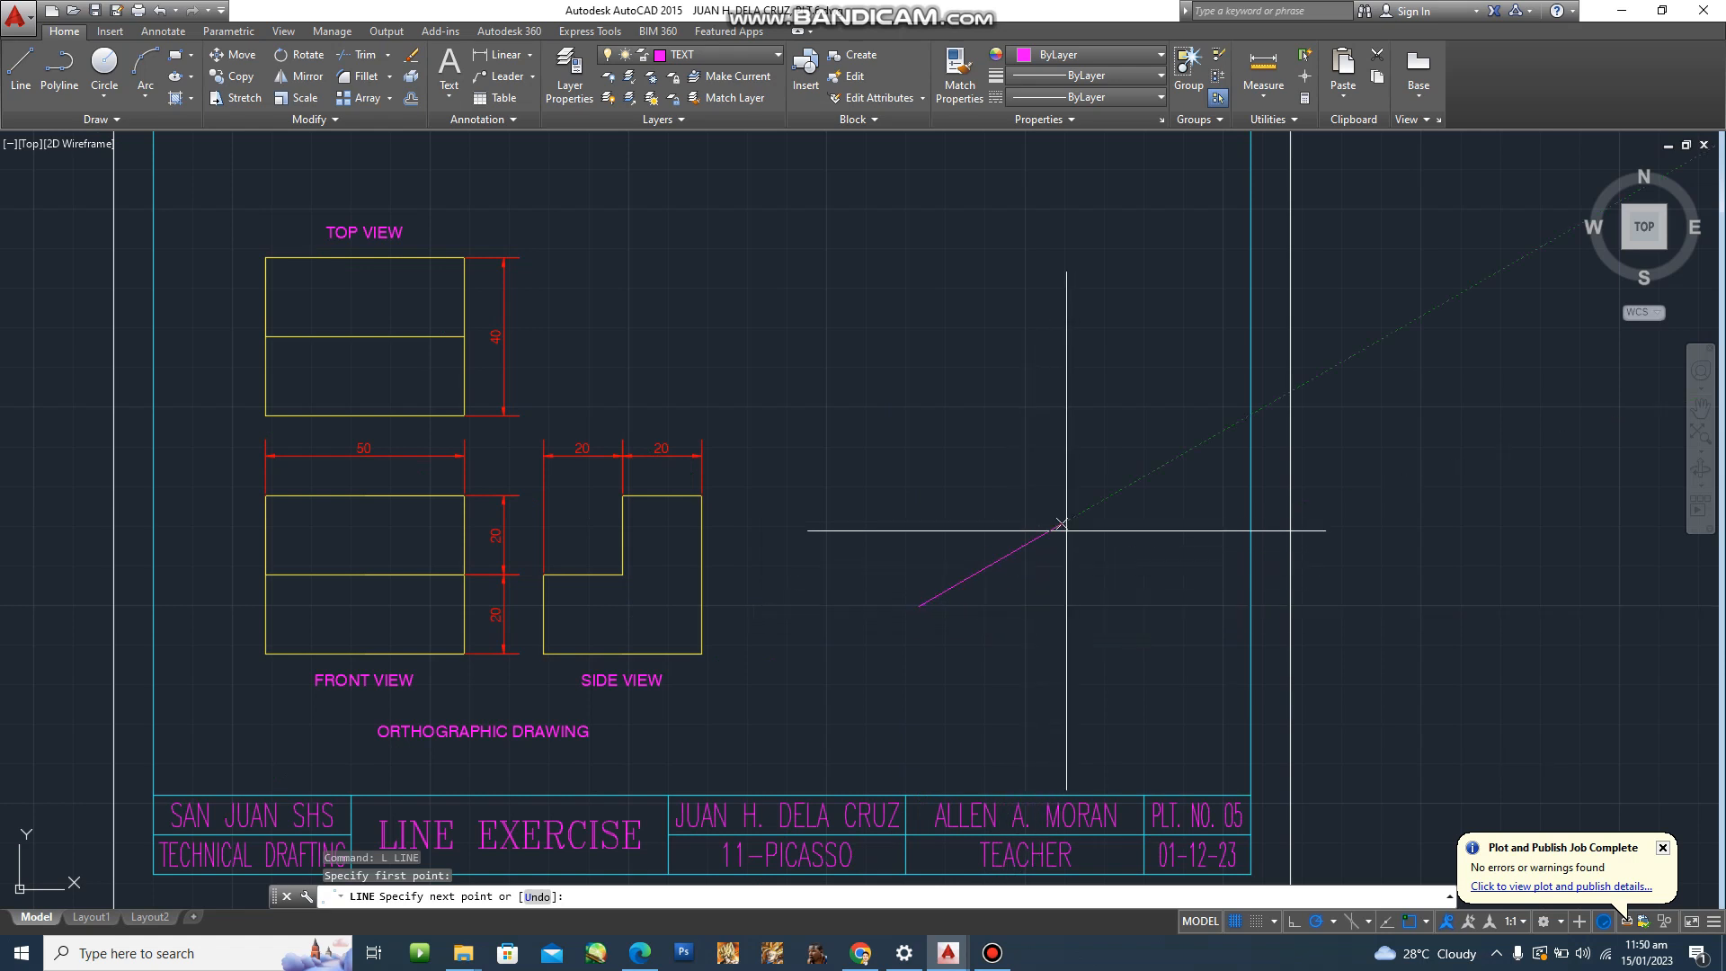
key("Escape")
key("Escape")
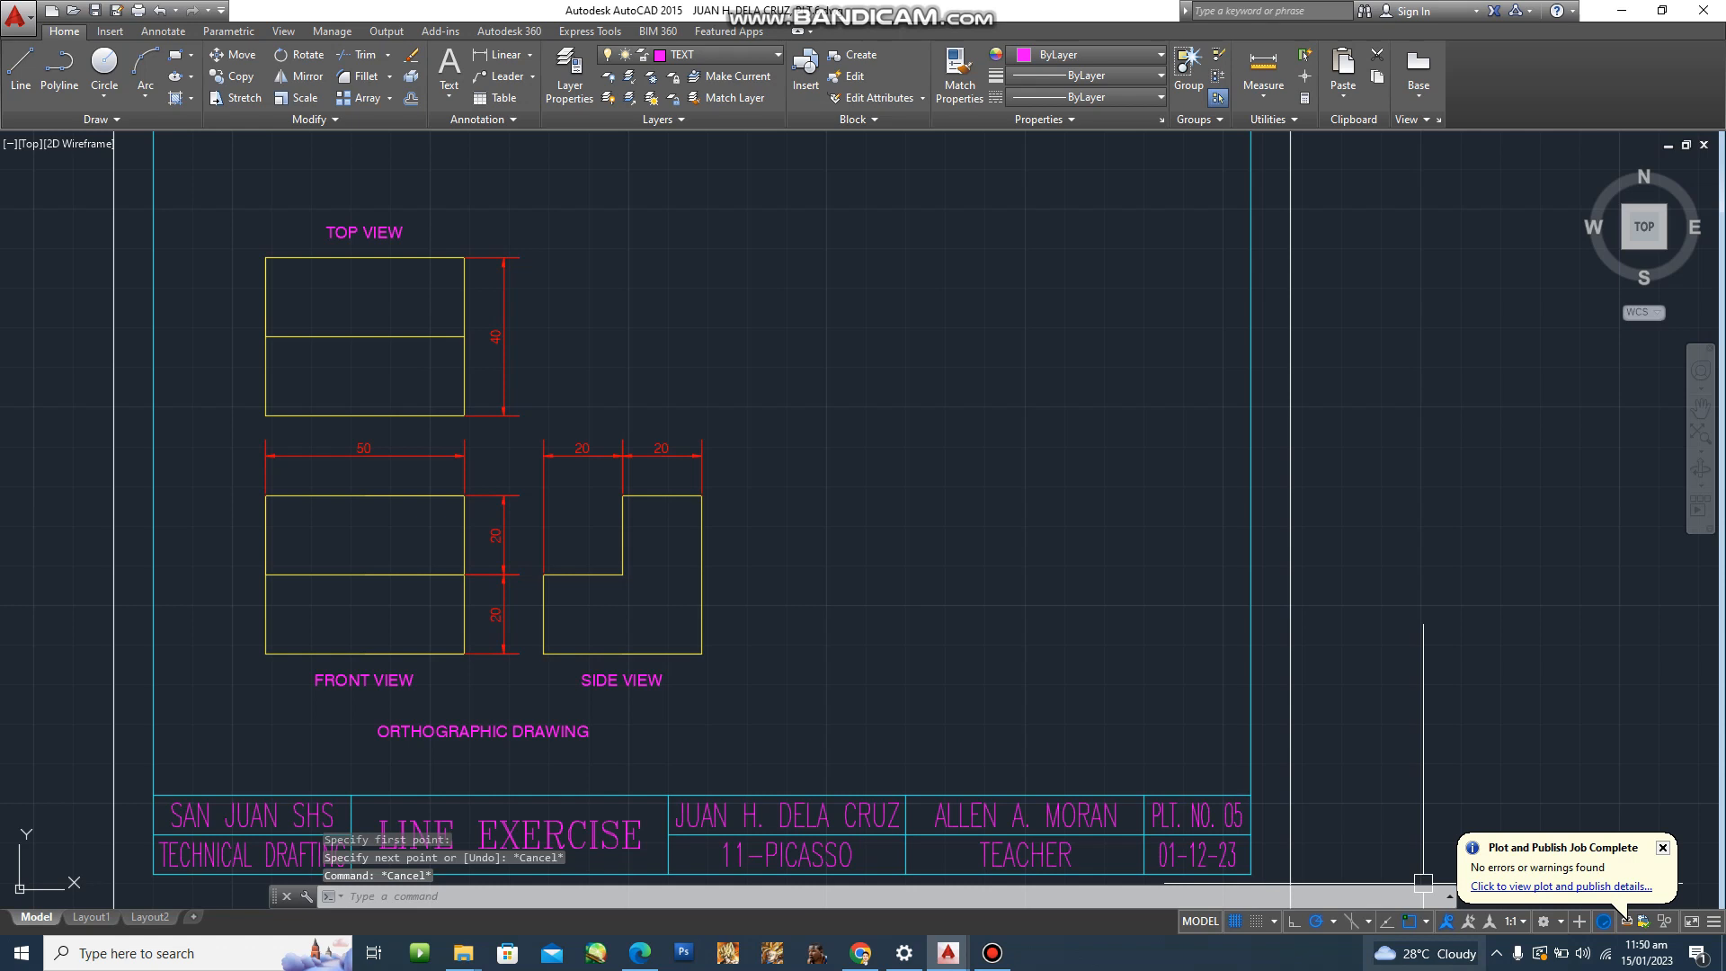
Add 30 and 150 as additional polar tracking angles alongside the 15-degree increment in the drafting settings.
left_click(1333, 921)
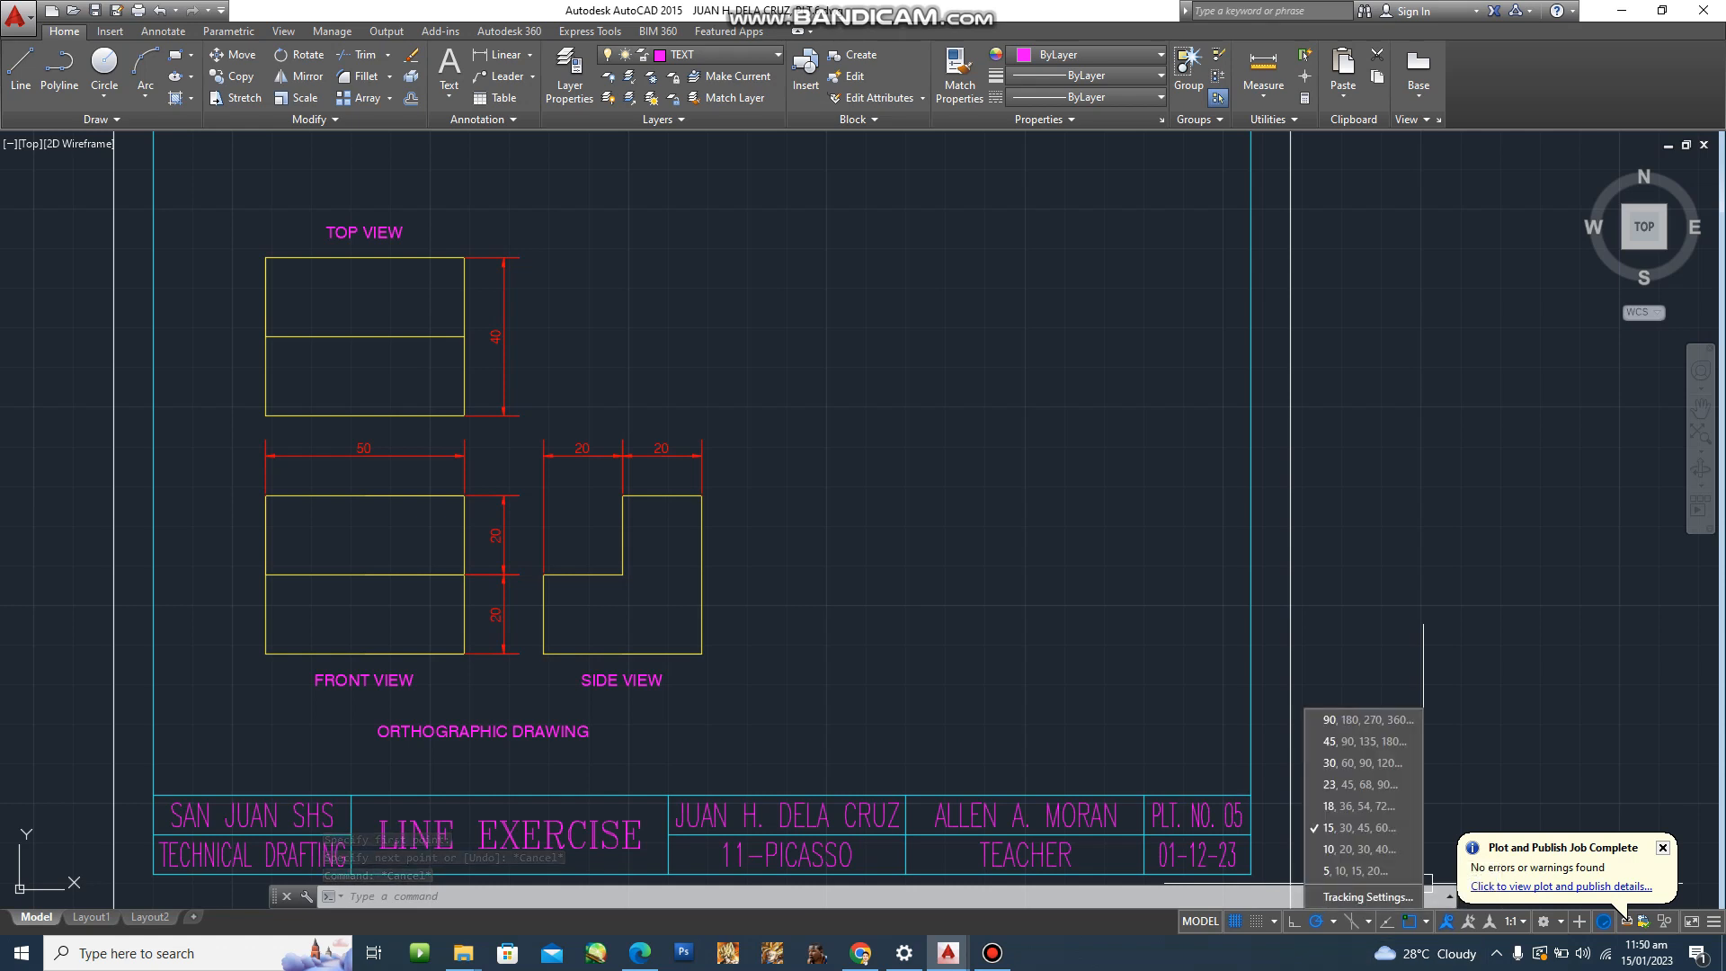
left_click(1367, 897)
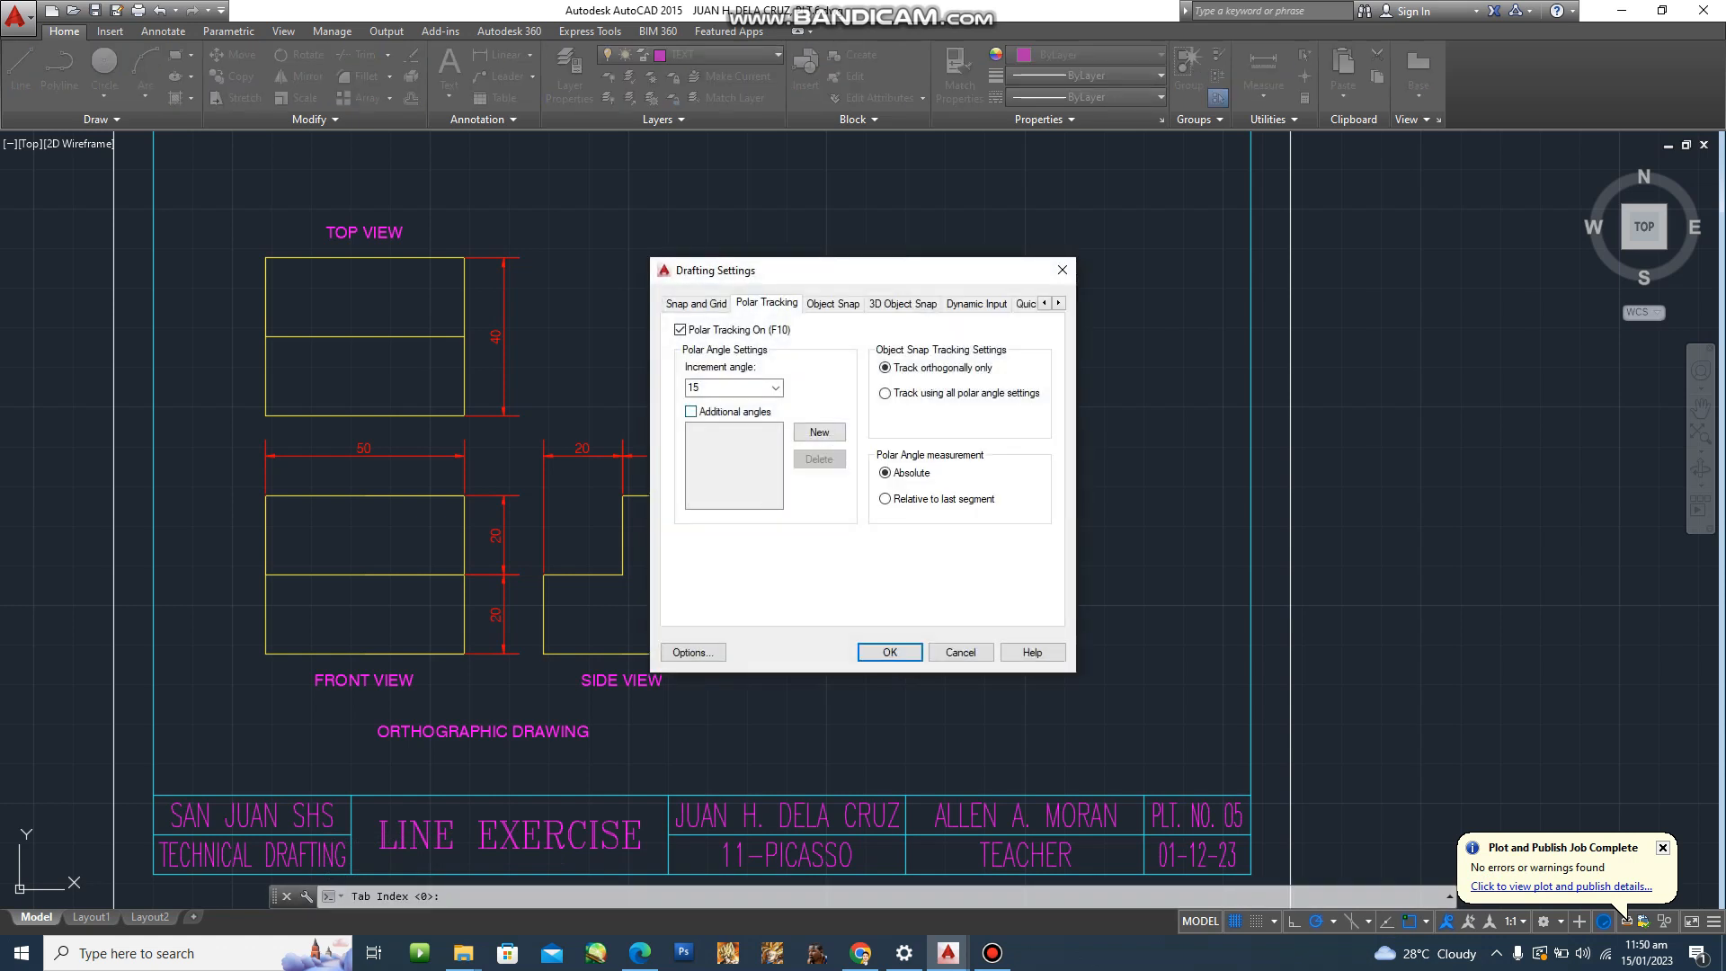
left_click(692, 412)
left_click(819, 432)
type("30")
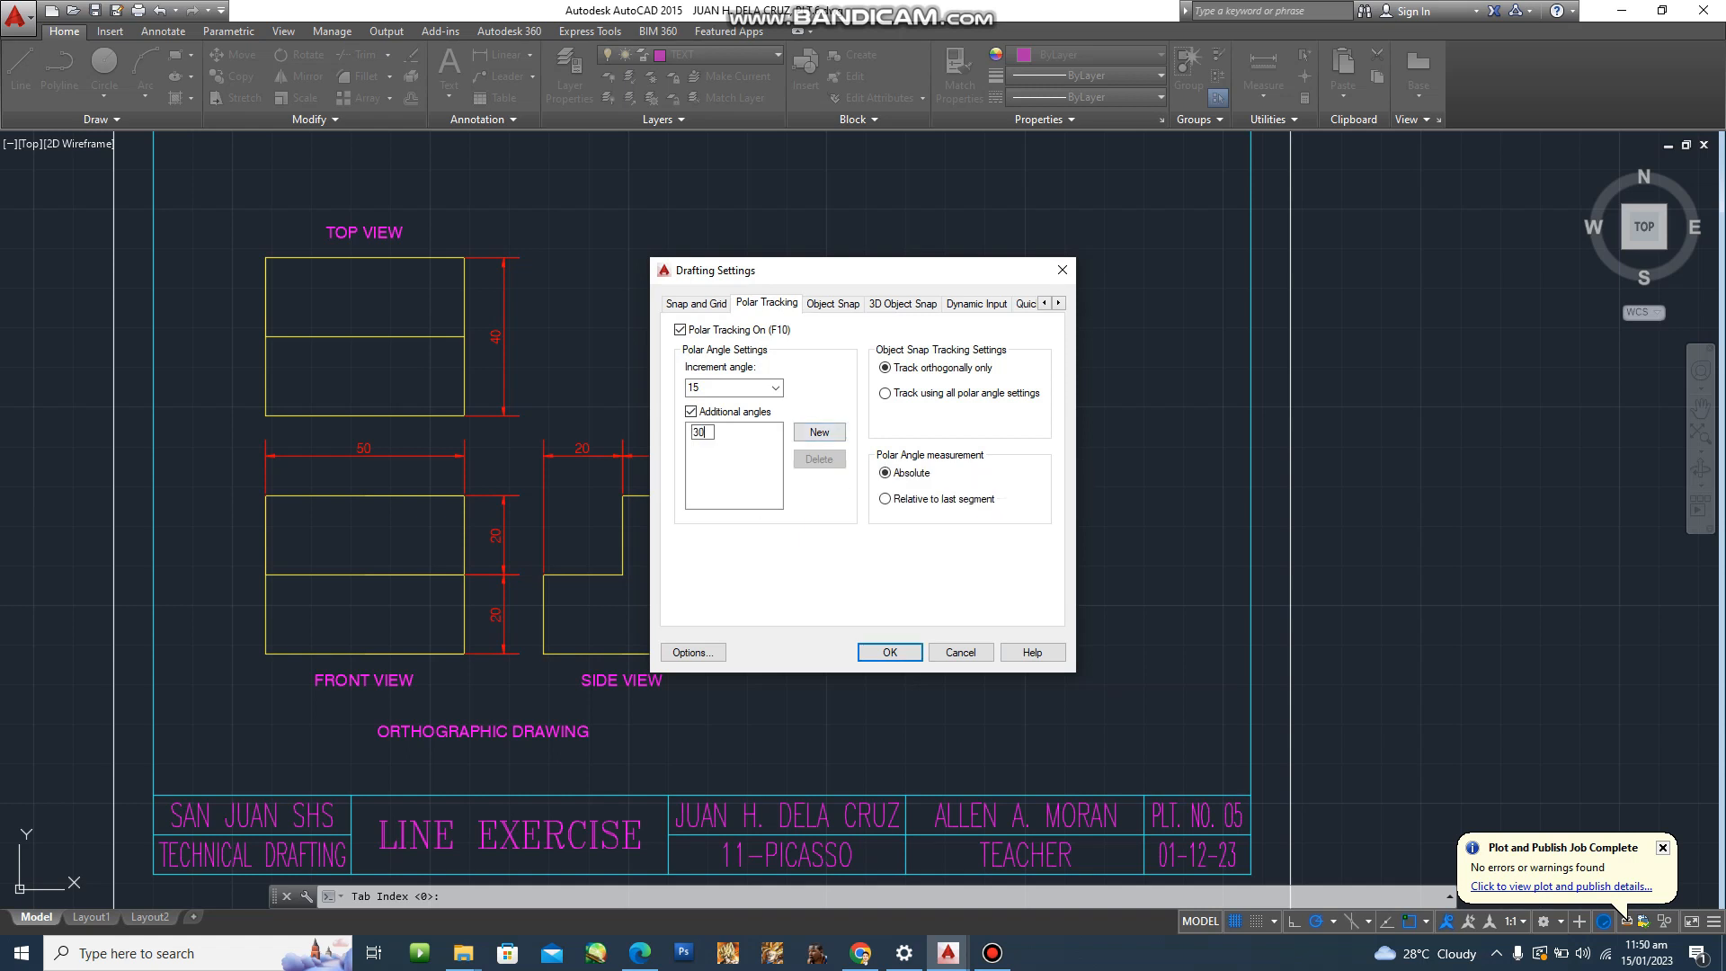
left_click(819, 432)
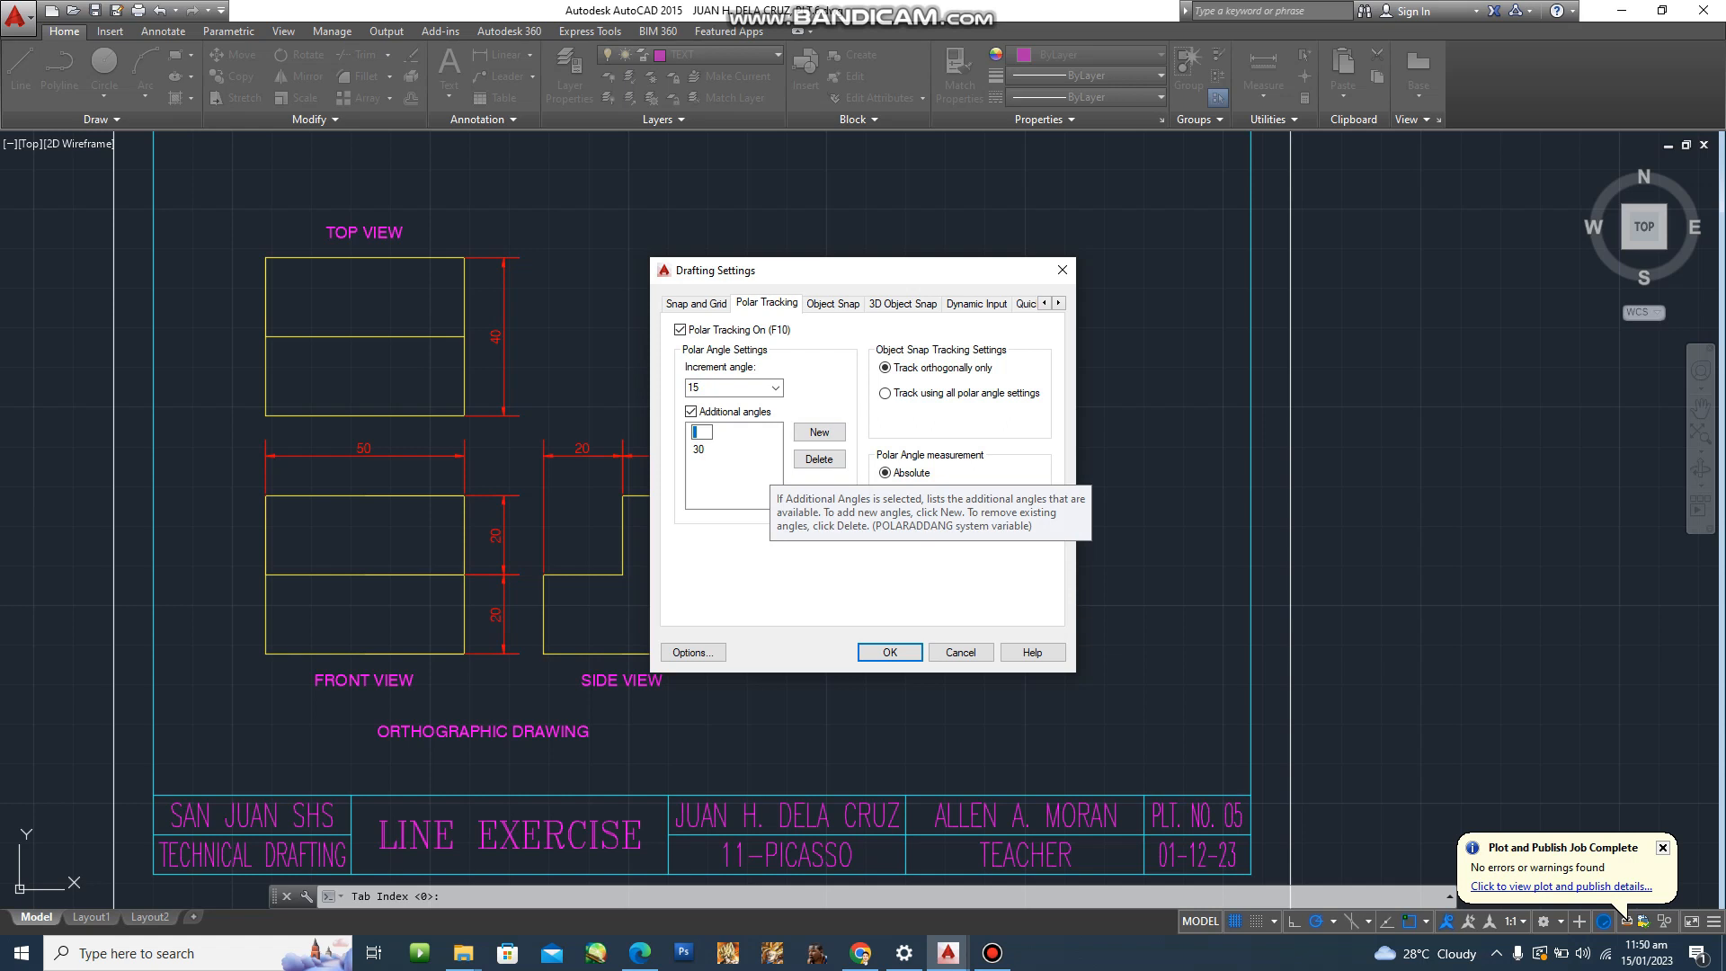
type("150")
key("Return")
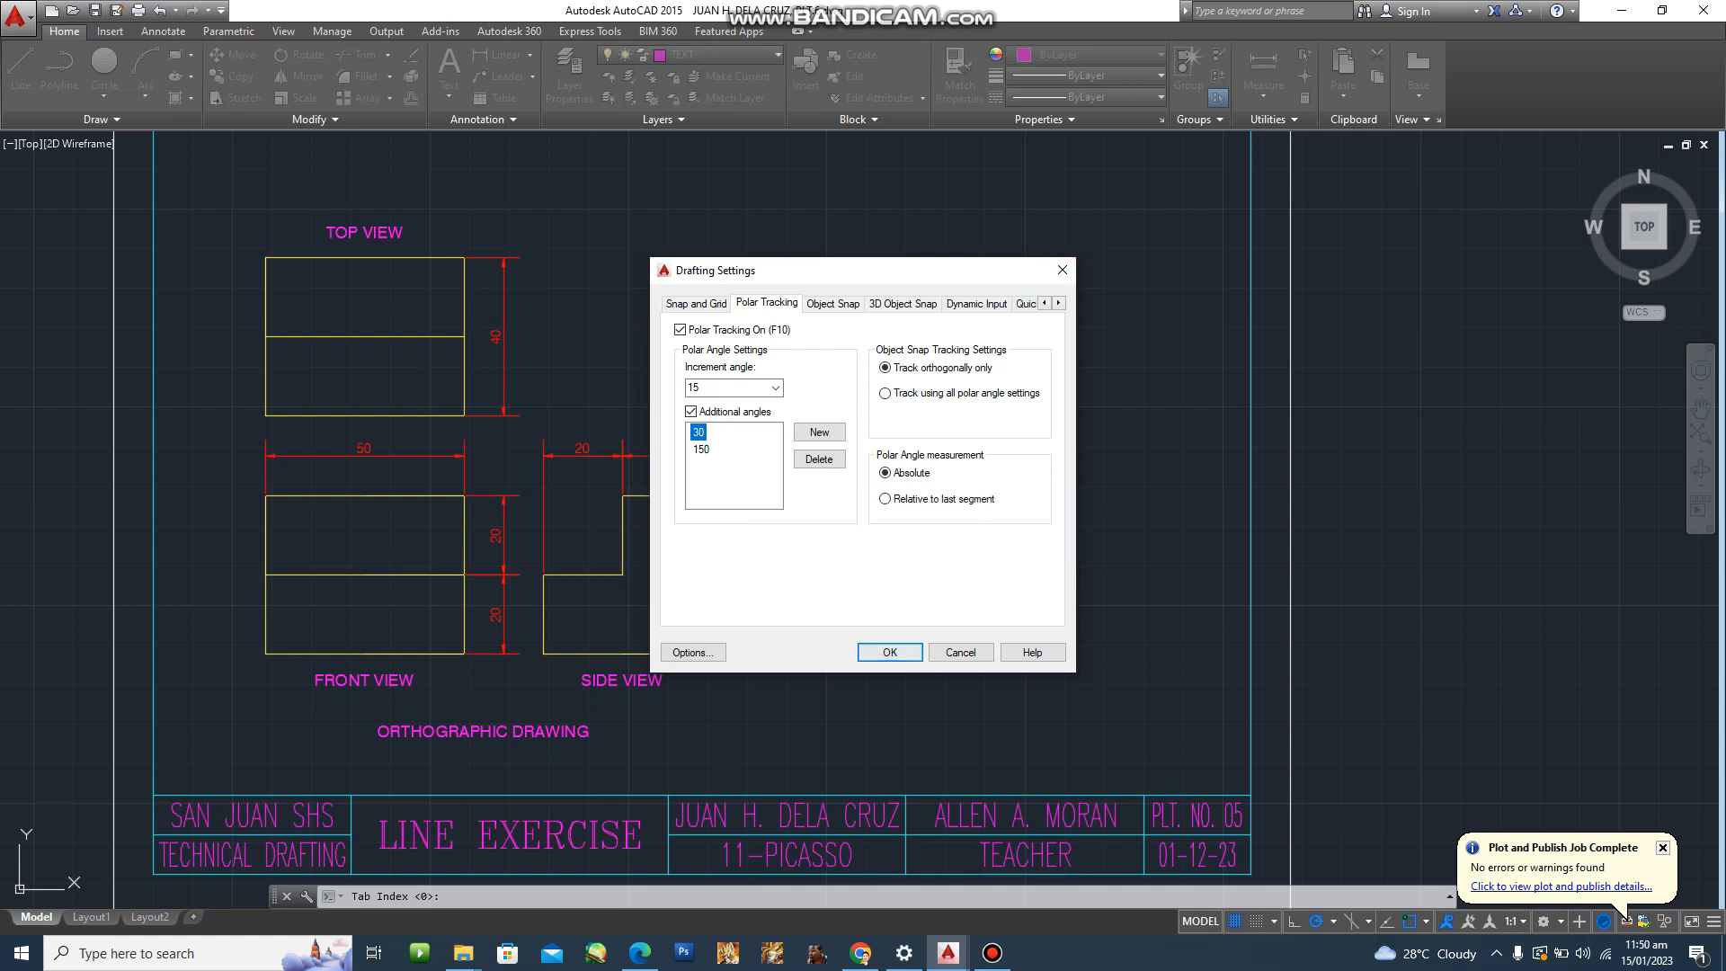
key("Return")
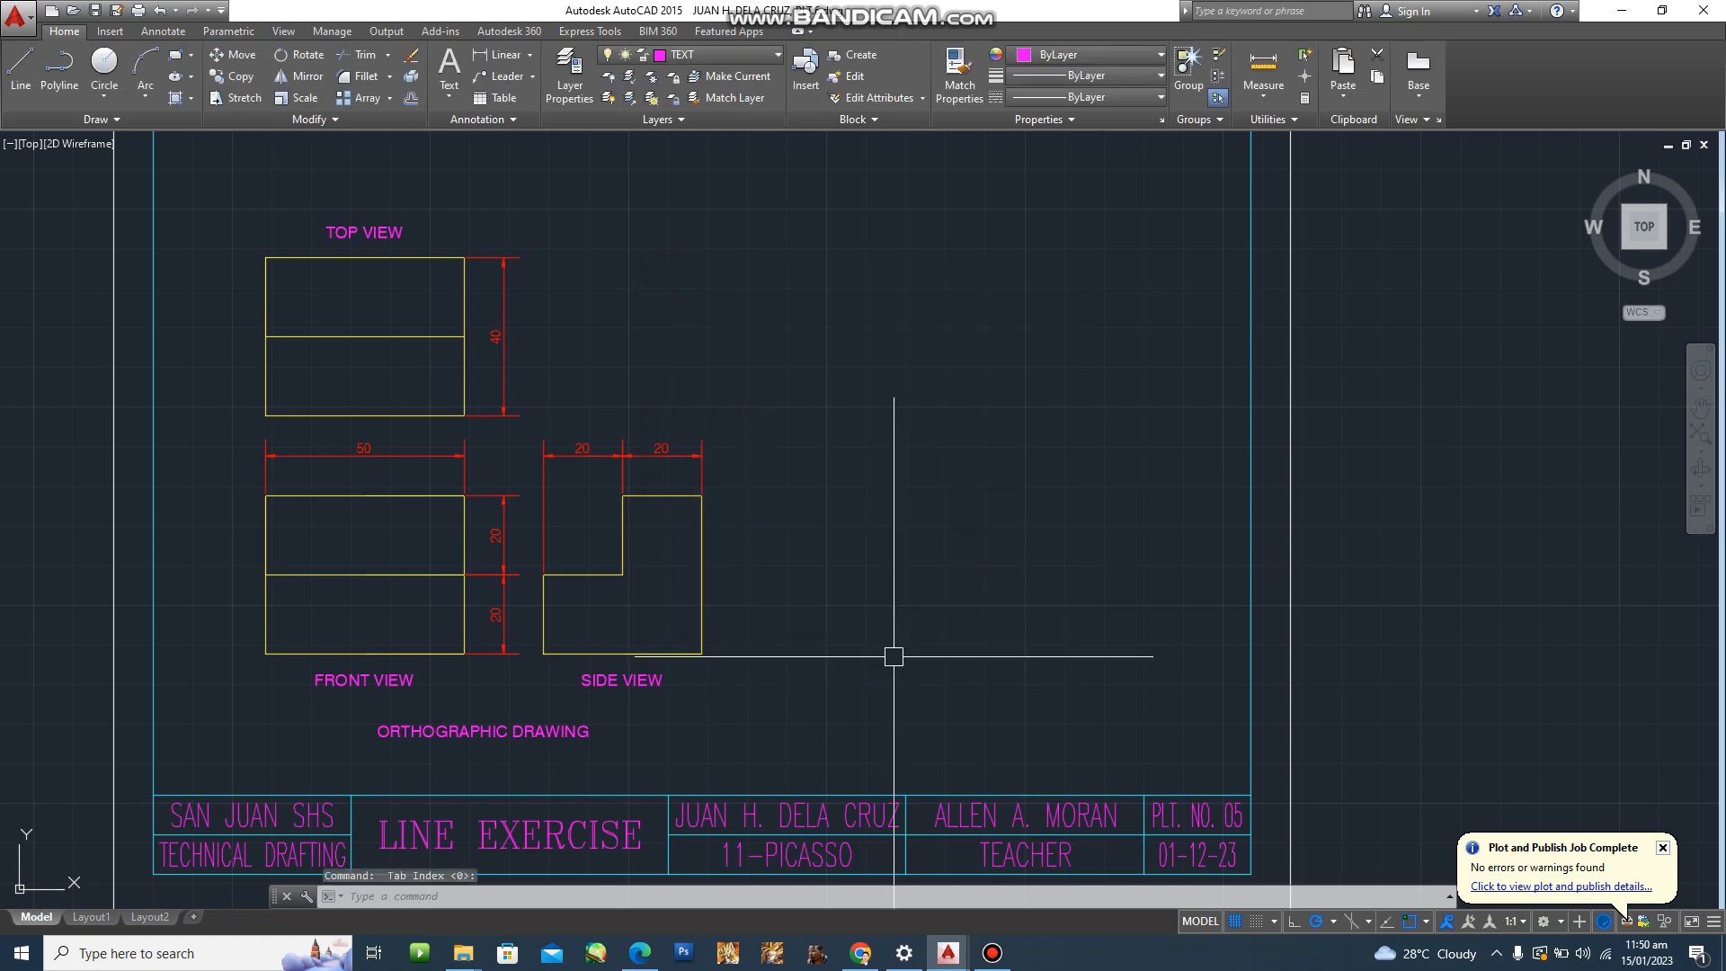
Check the isometric drawing in the Plate 06 PDF, and keep polar tracking on with the 15, 30, 45, 60 degree increments.
left_click(640, 953)
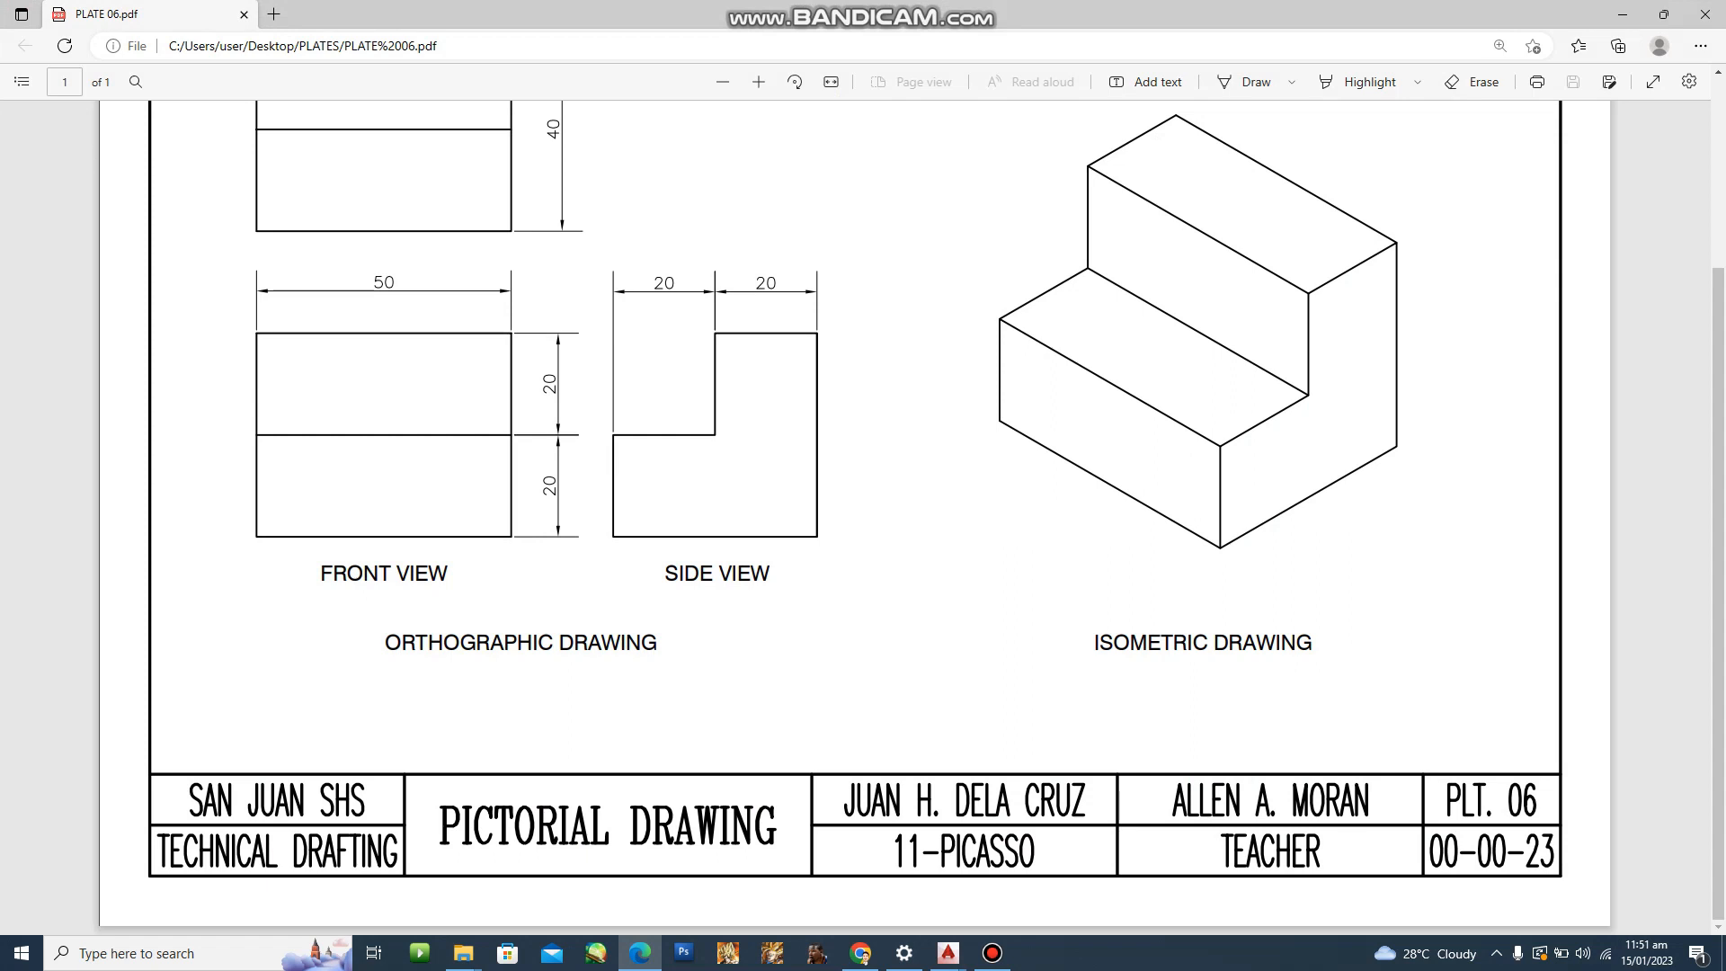
mouse_move(948, 953)
left_click(1061, 872)
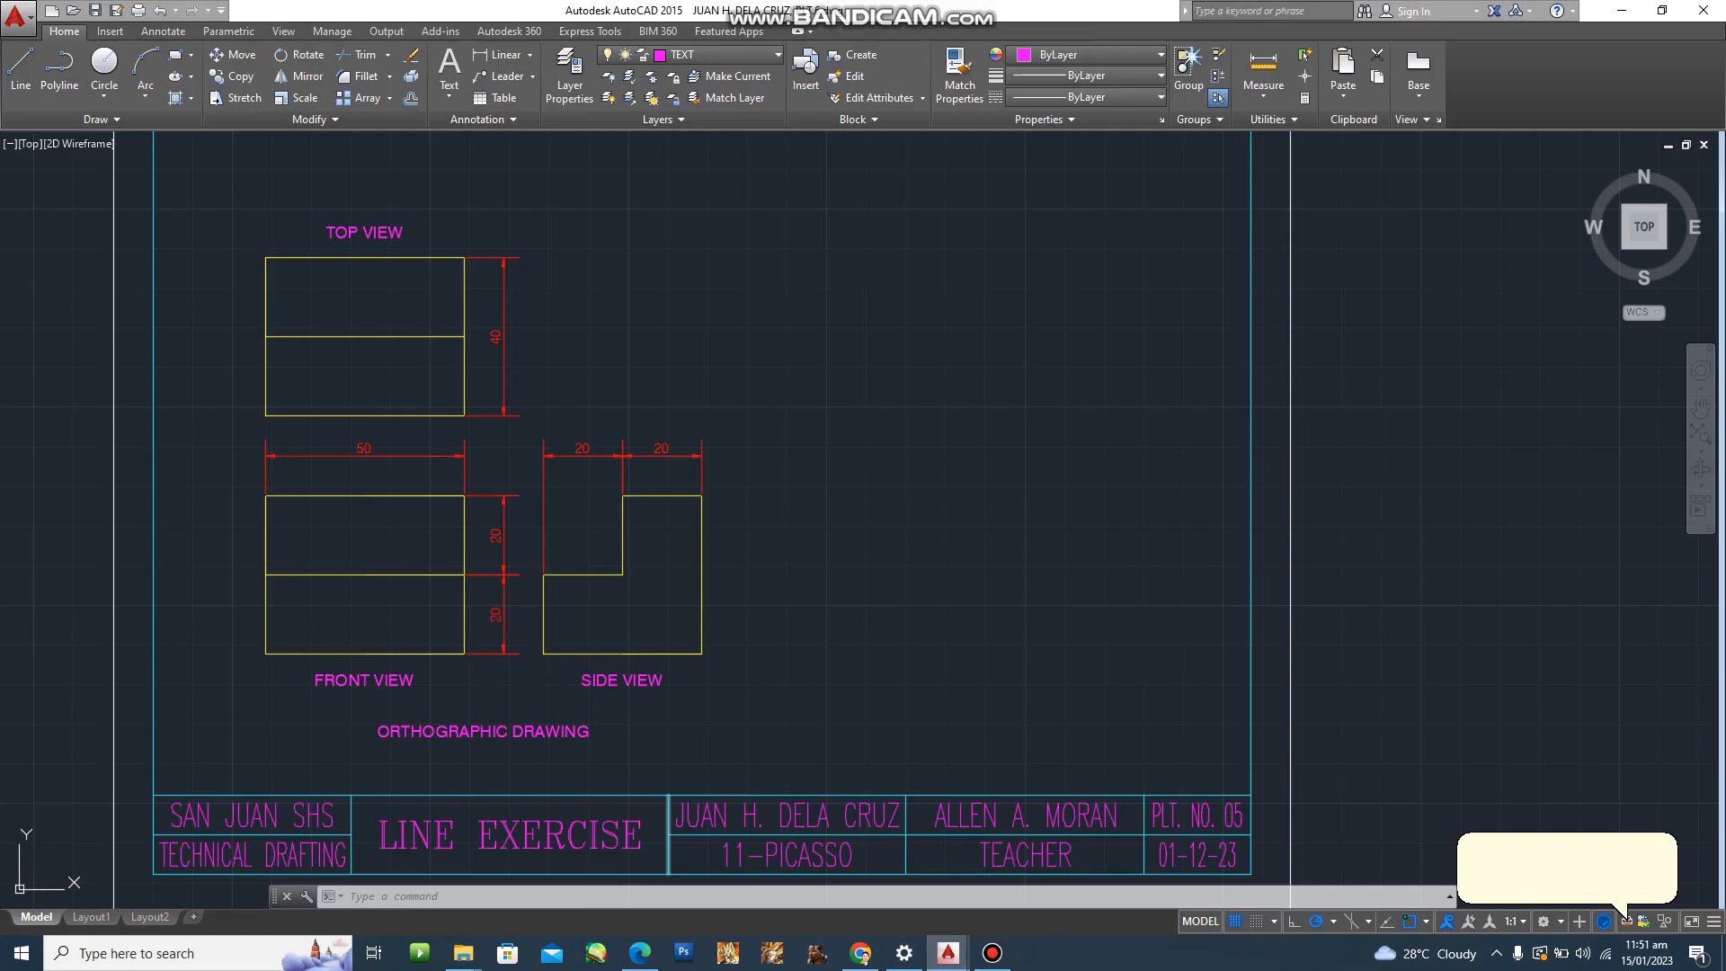
key("F10")
key("F10")
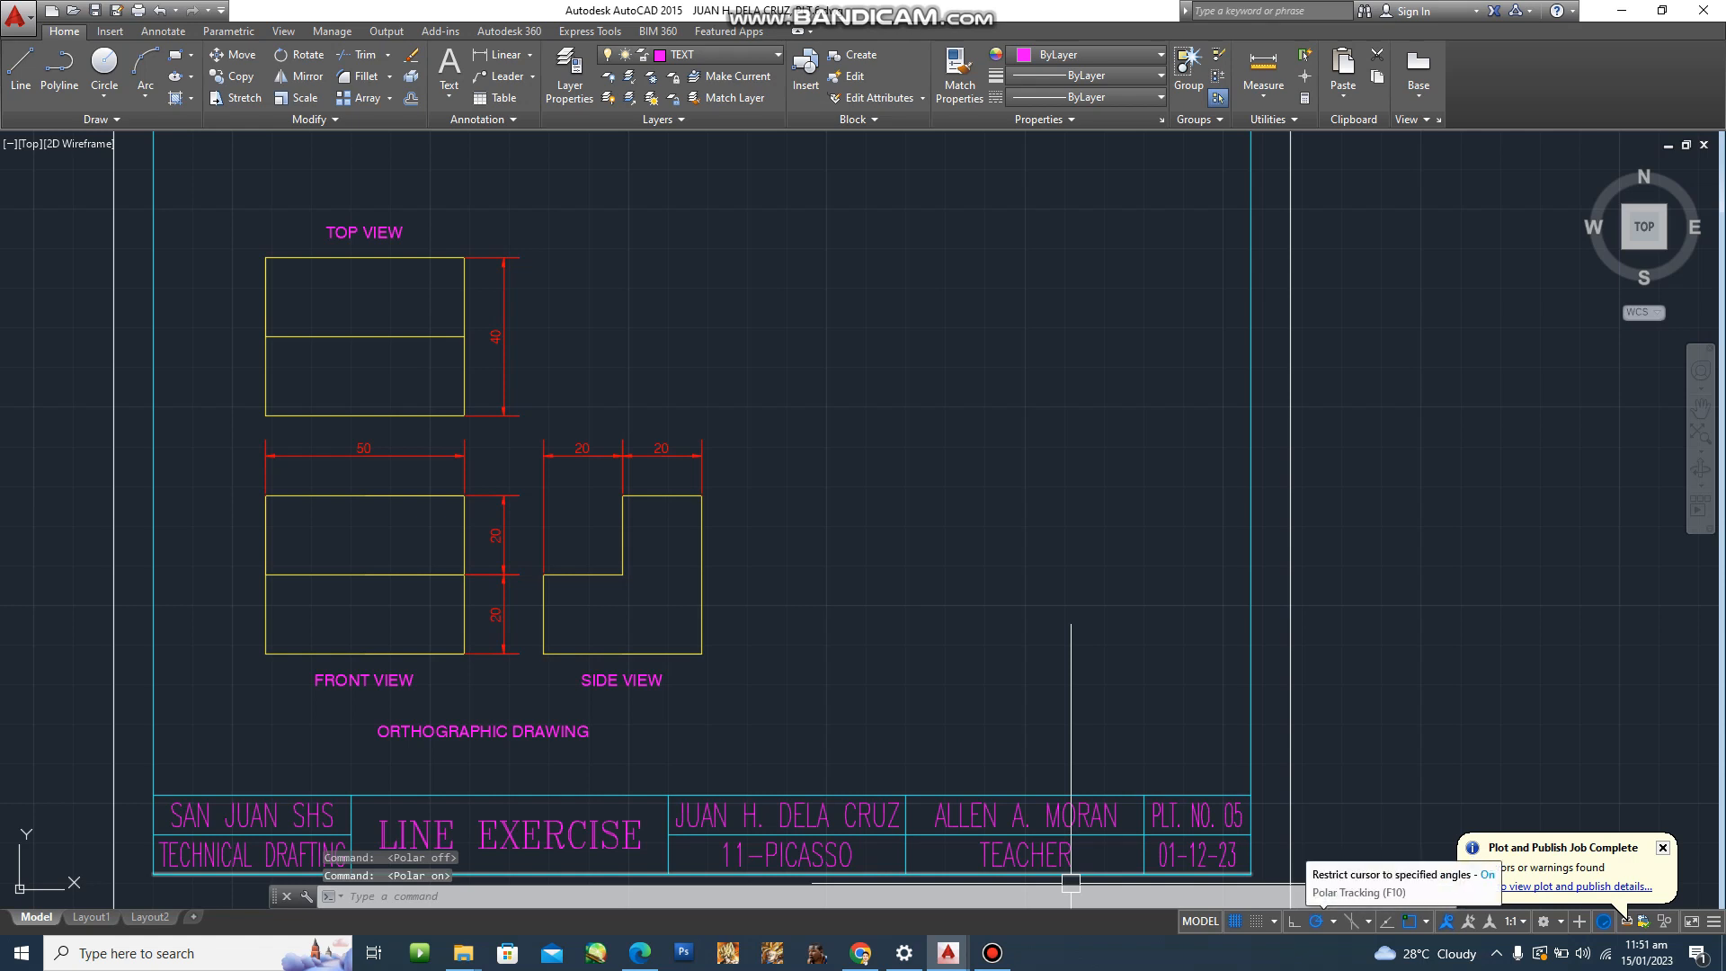
left_click(1333, 920)
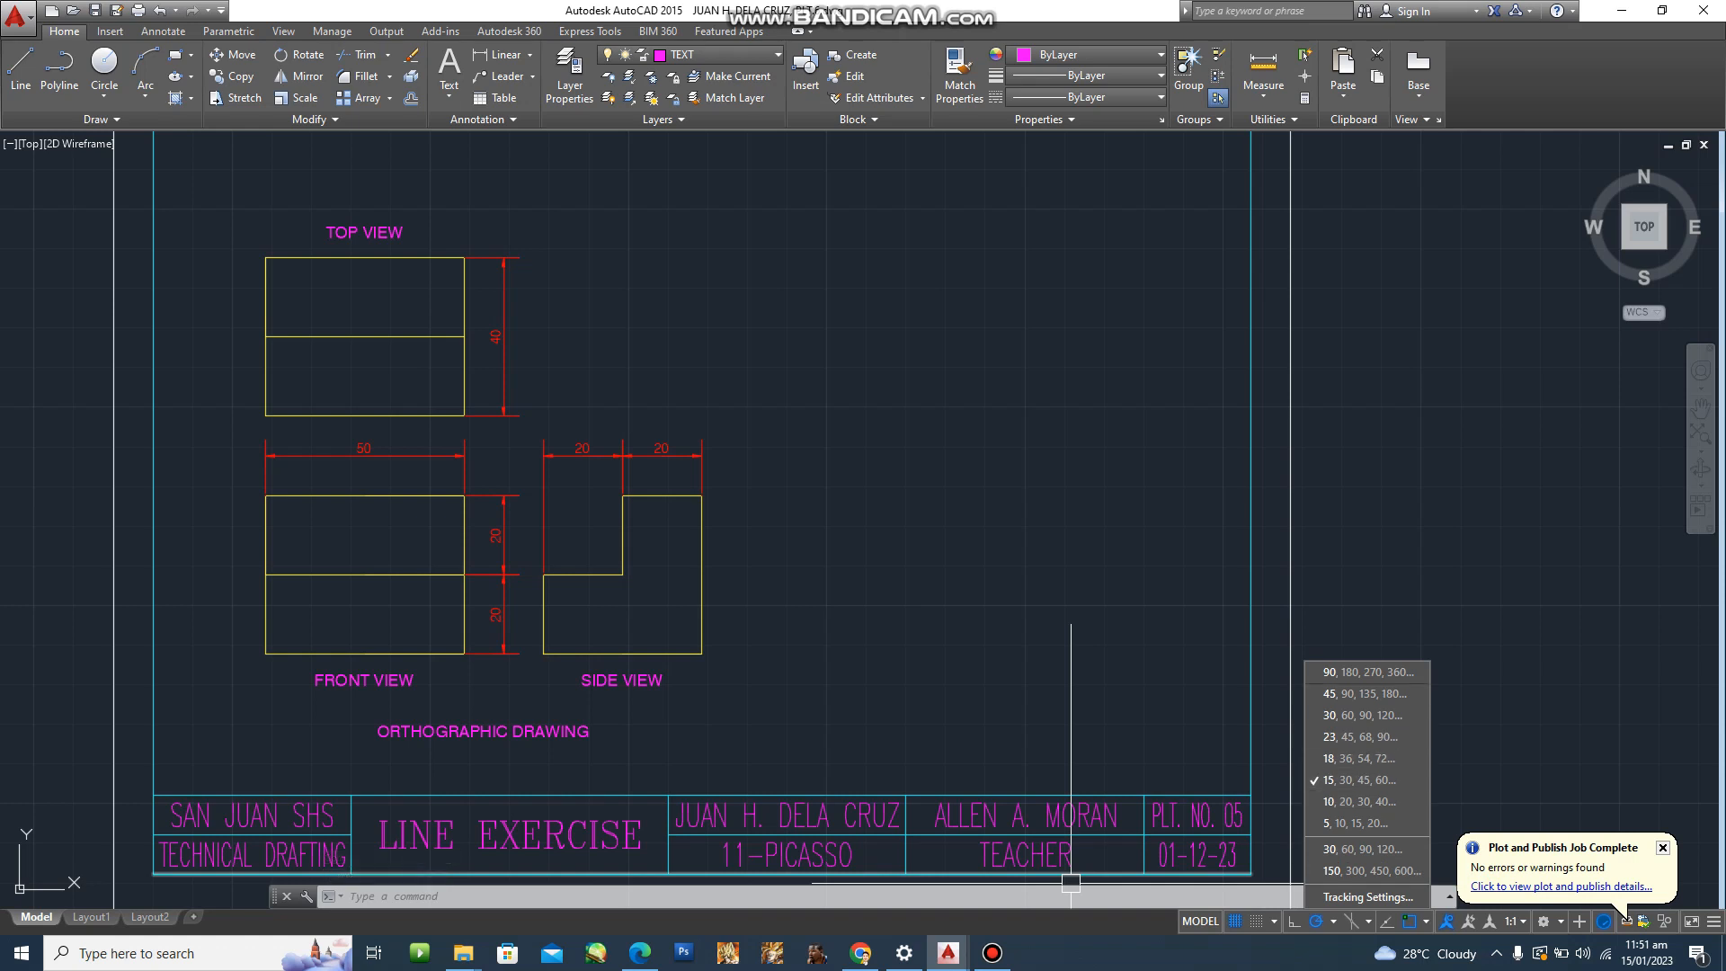
left_click(1360, 780)
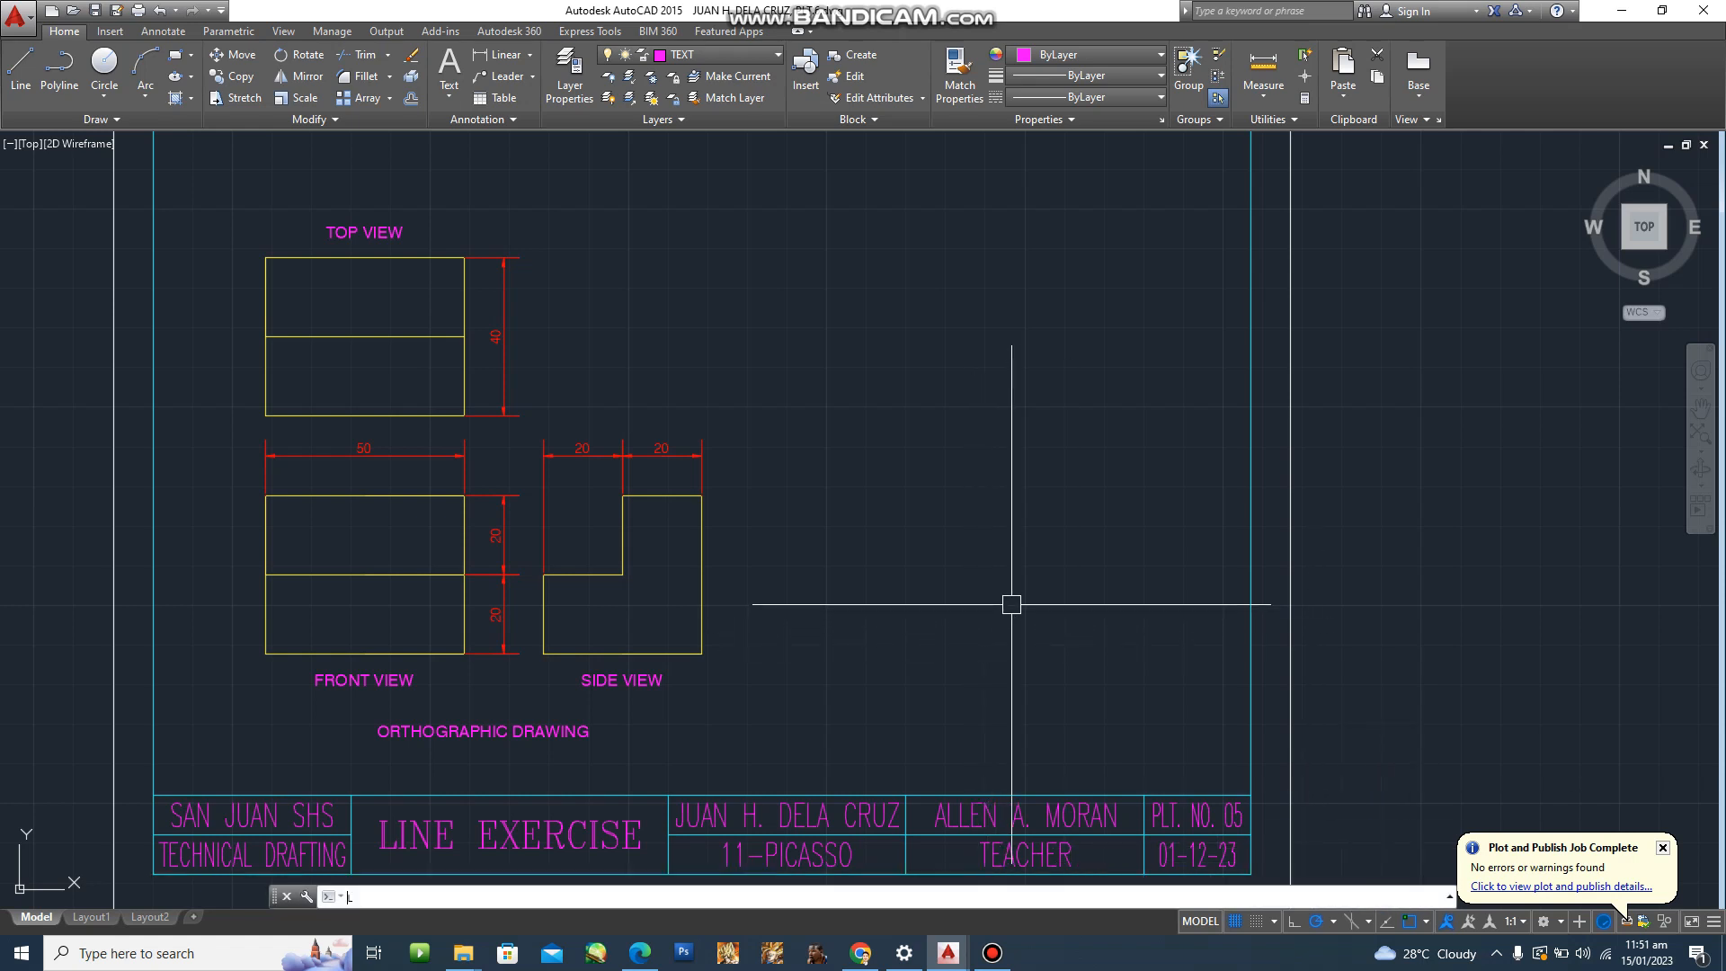
Make the LINE layer current in the layer properties and close the layer manager.
type("A")
key("Return")
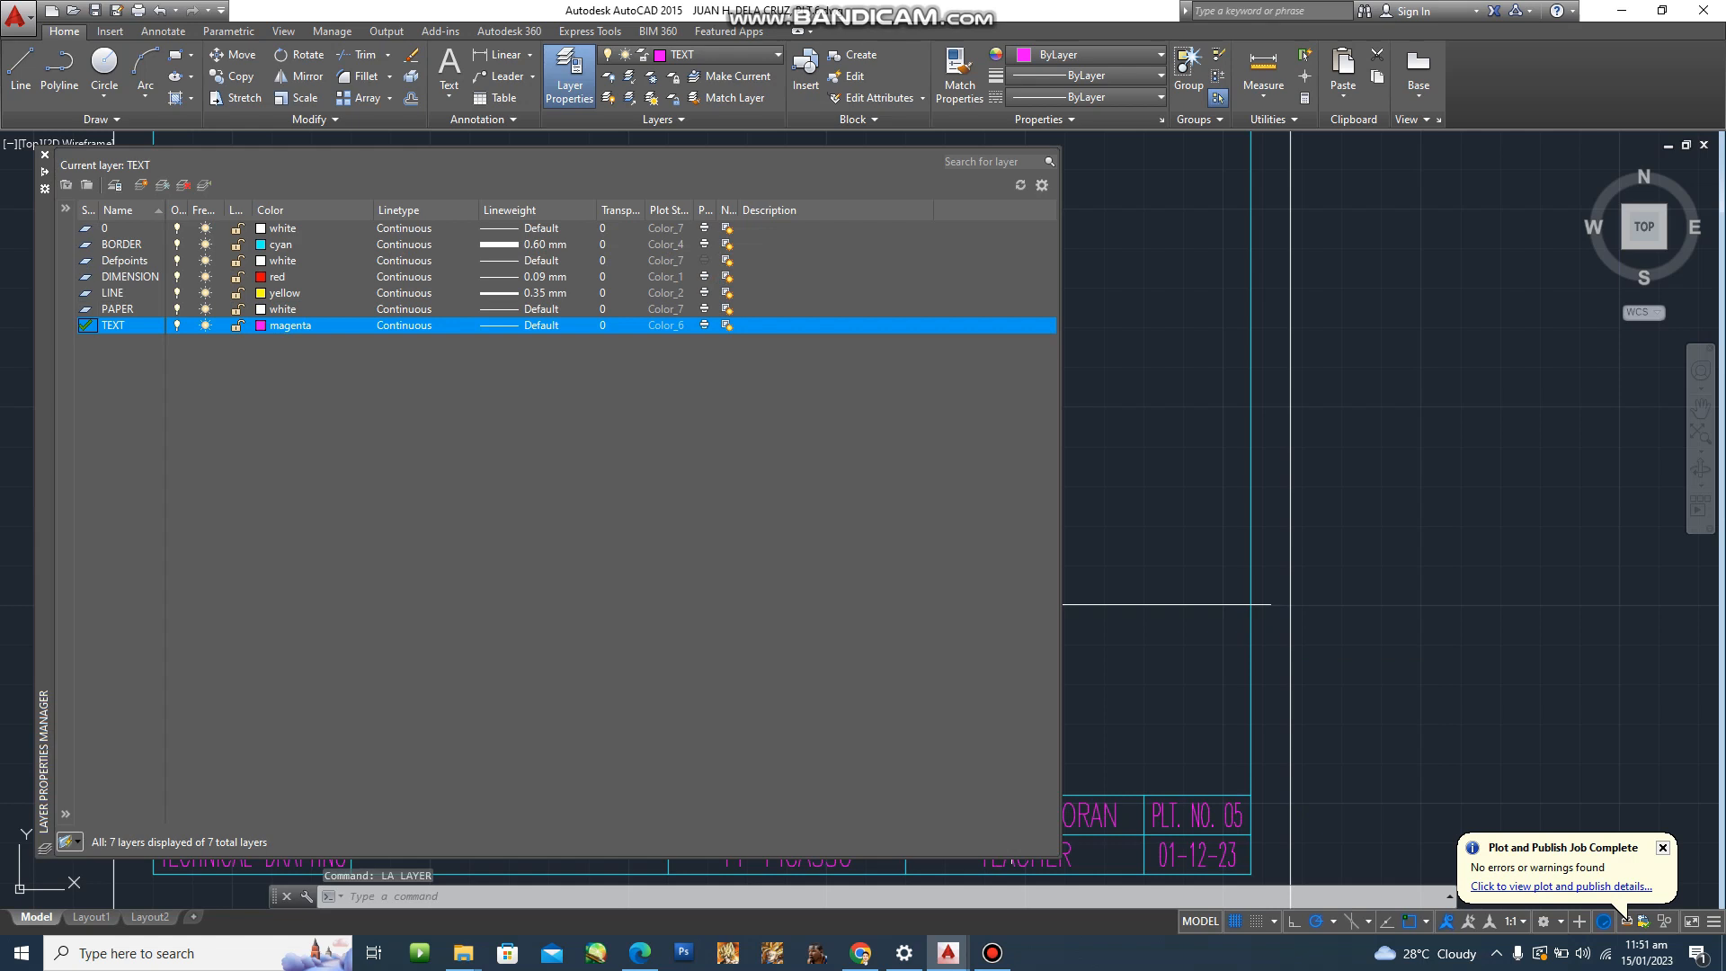
double_click(111, 293)
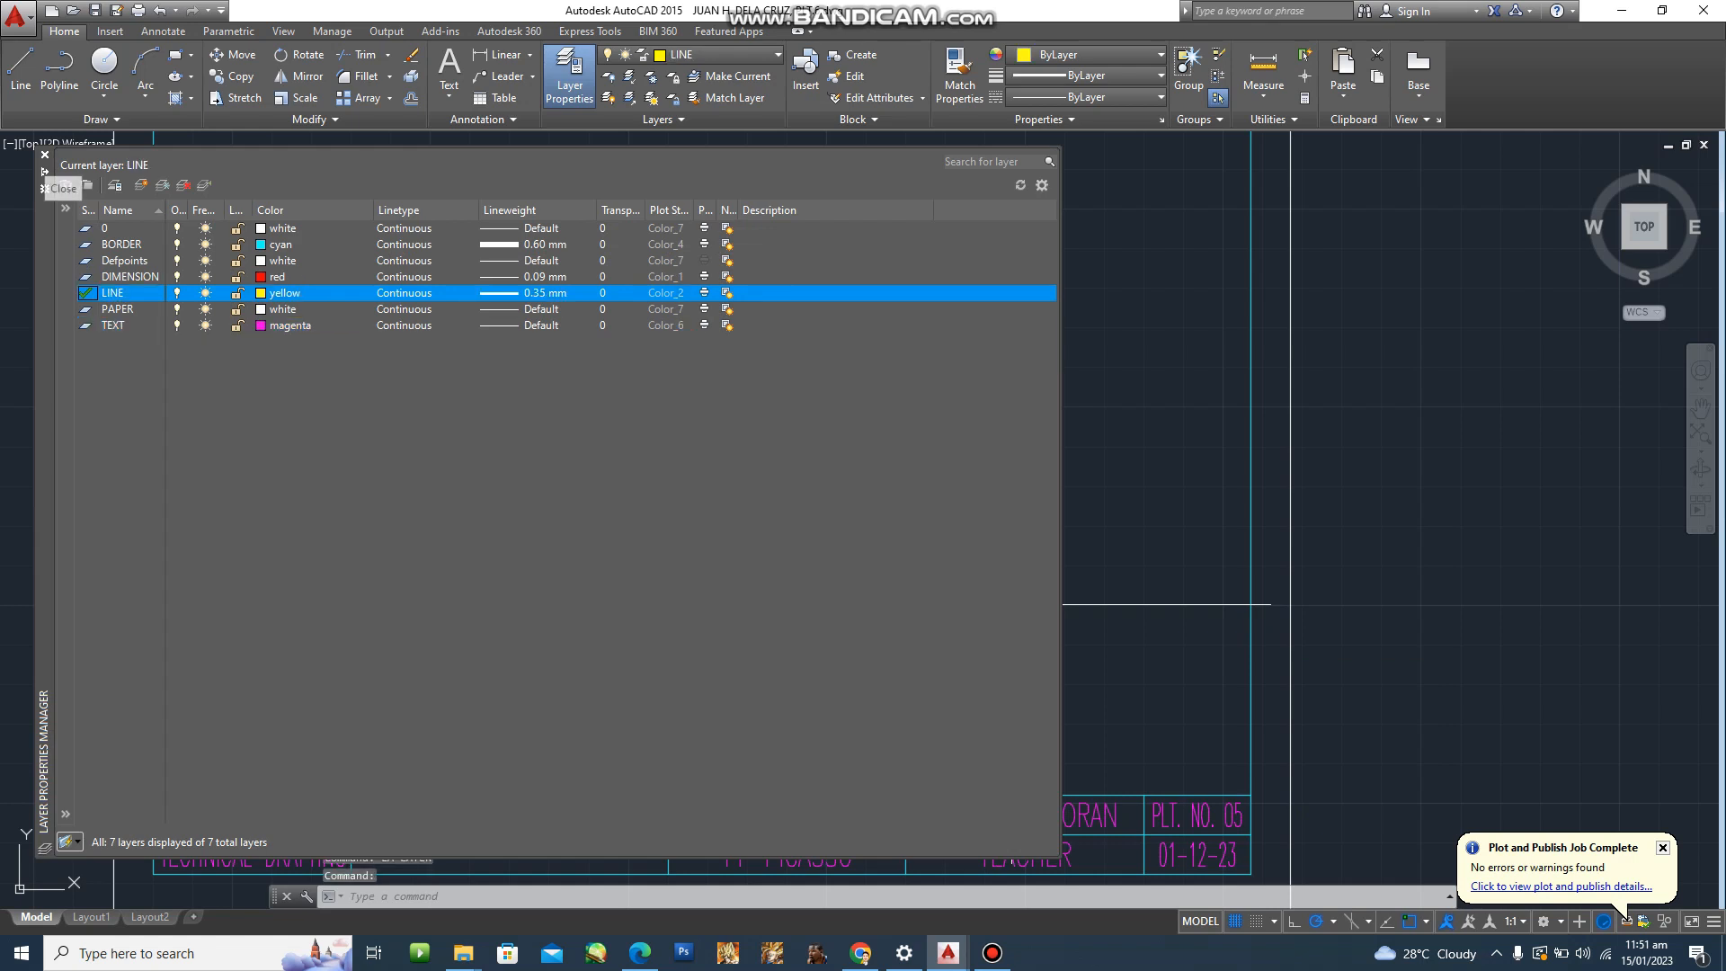
left_click(45, 154)
Examine the stepped block's isometric drawing in the Plate 06 PDF, and return to the Plate 06 drawing in AutoCAD.
left_click(639, 953)
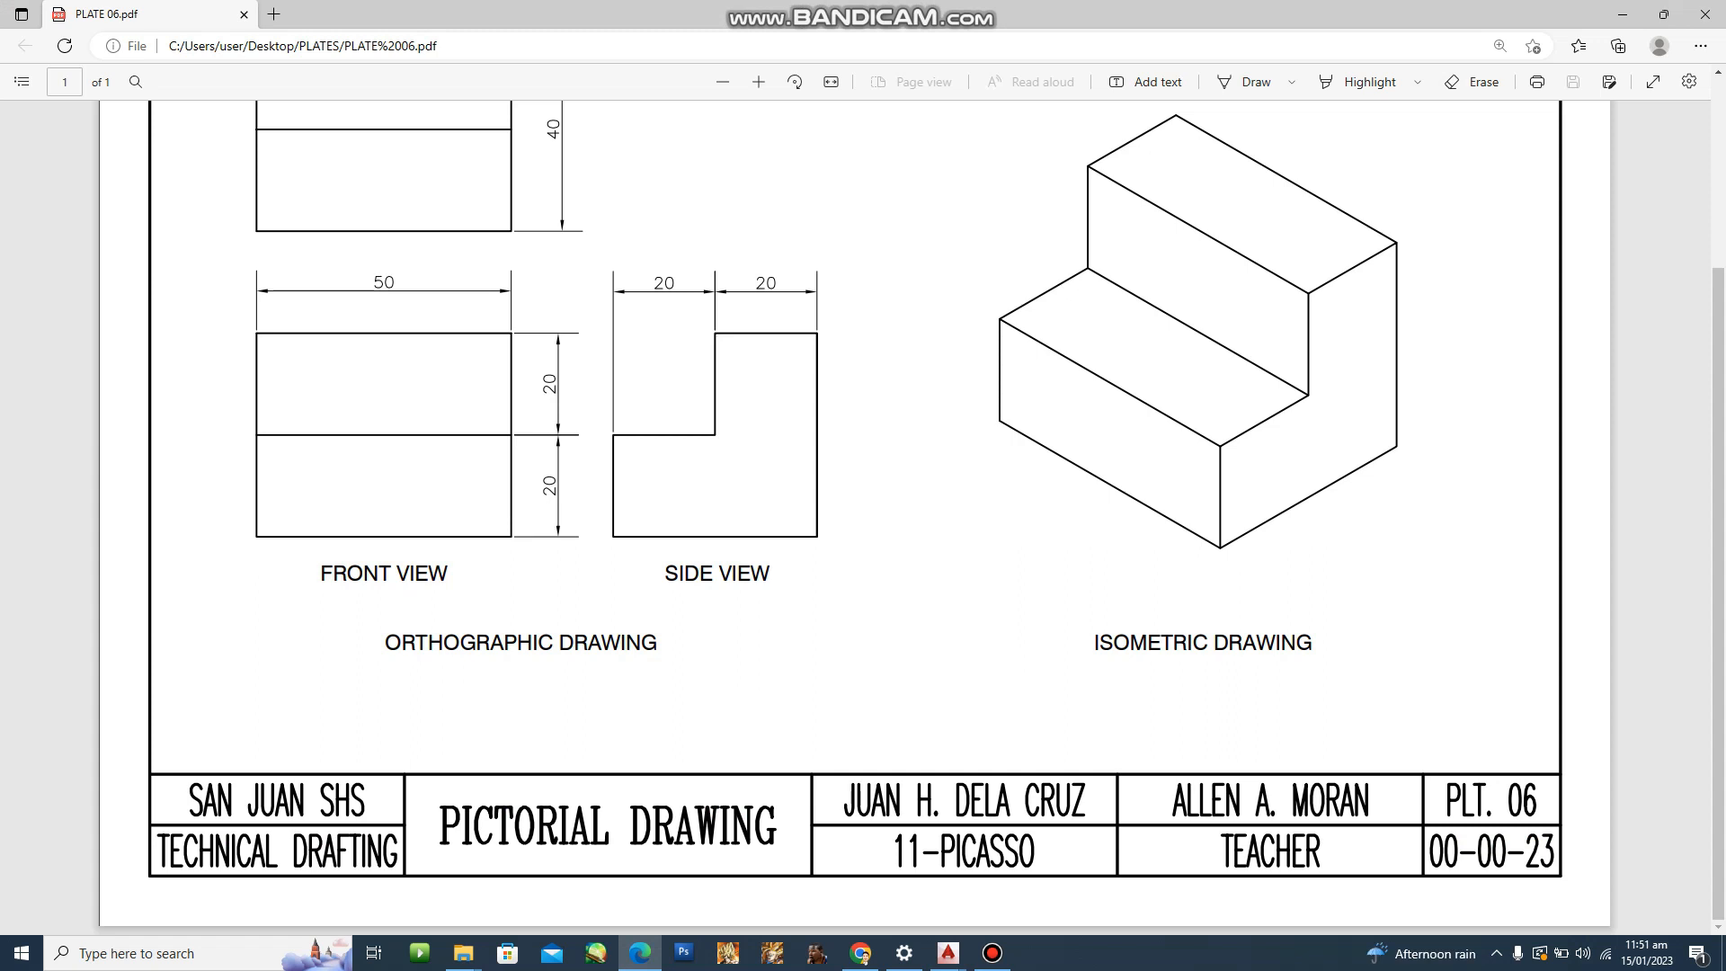
left_click(860, 953)
left_click(861, 953)
left_click(948, 953)
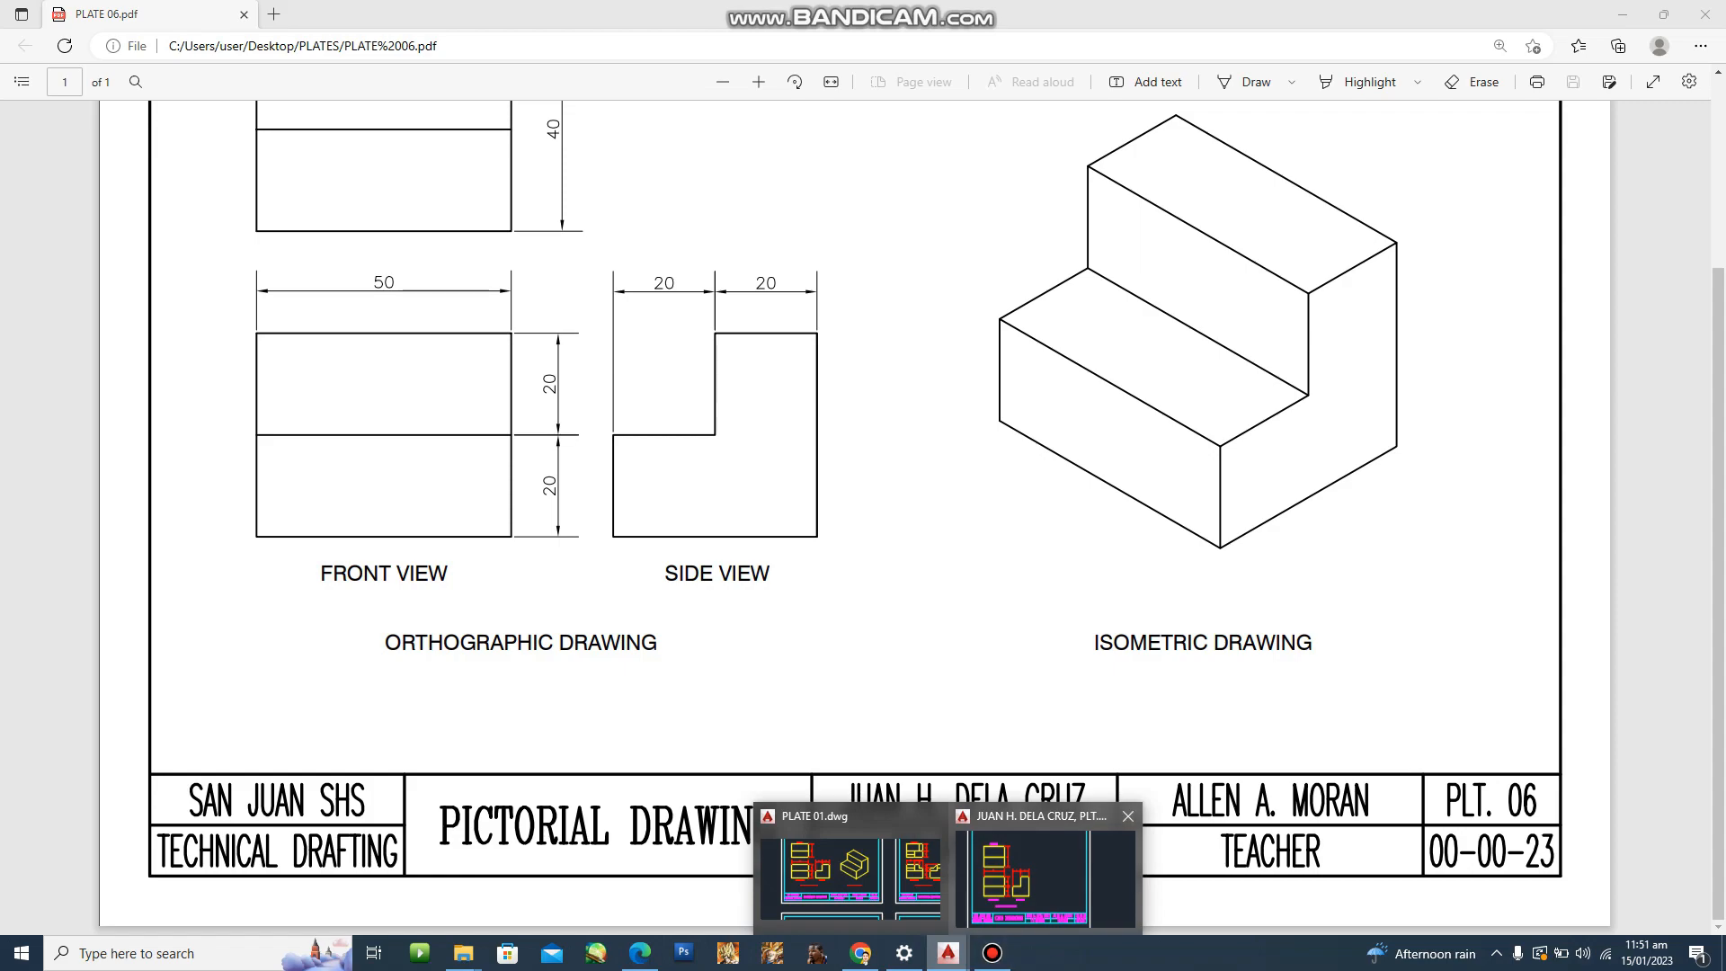
left_click(1046, 871)
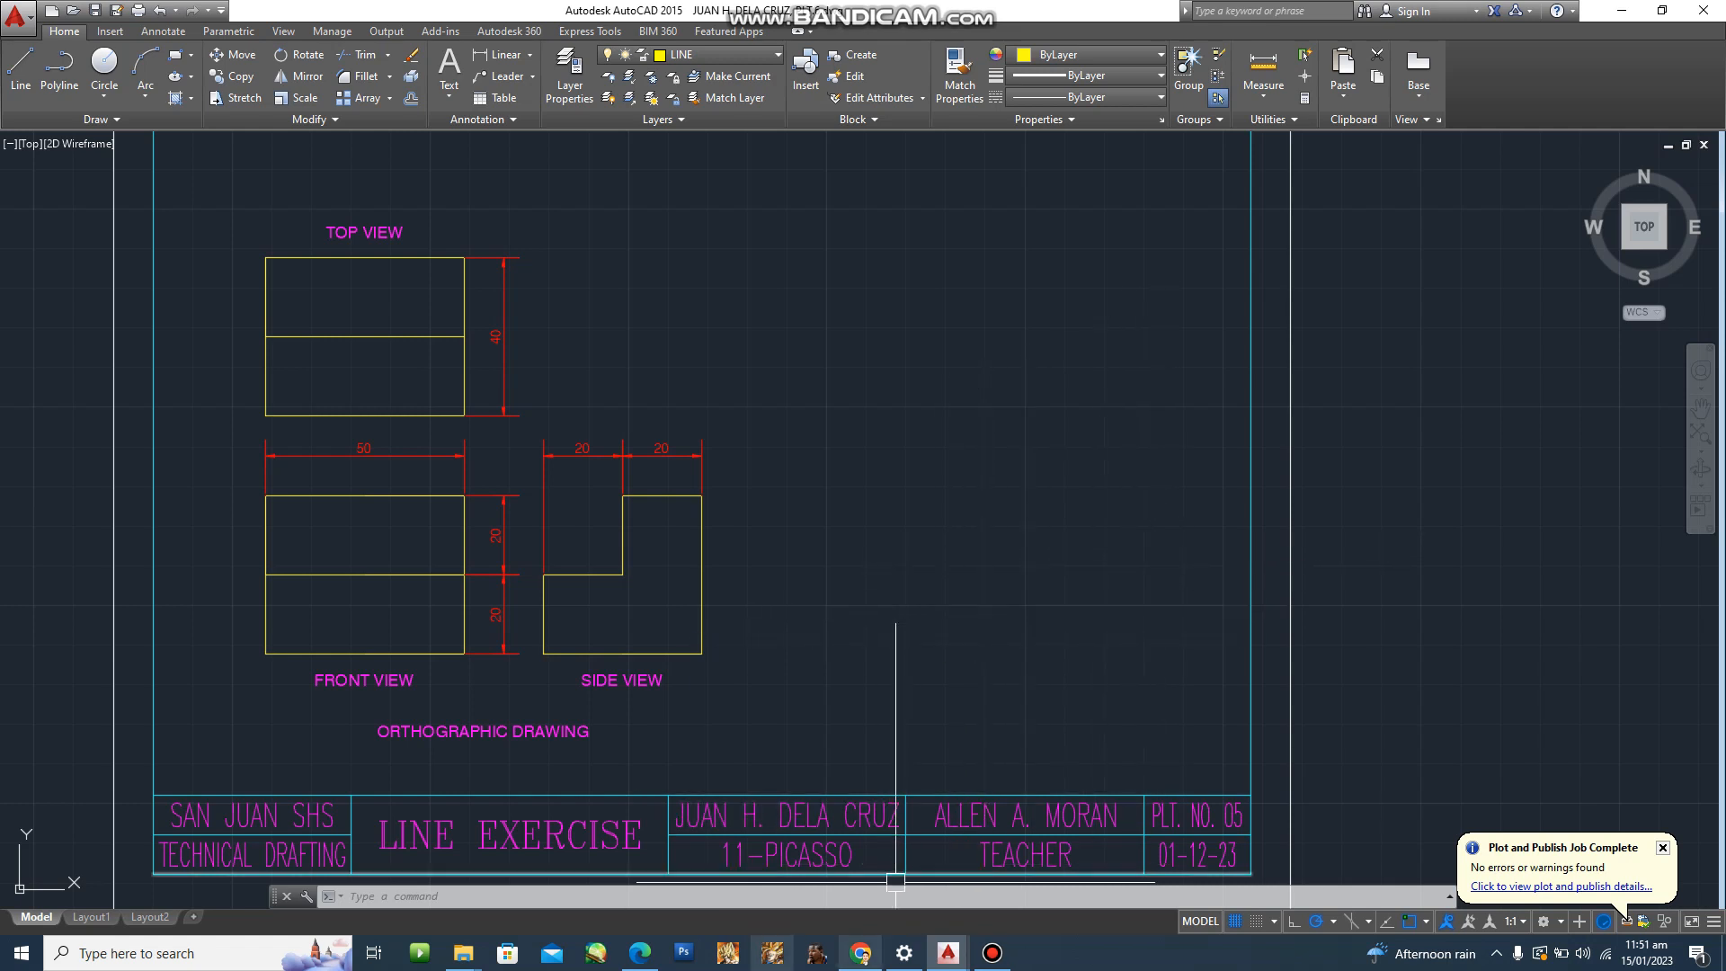
left_click(640, 952)
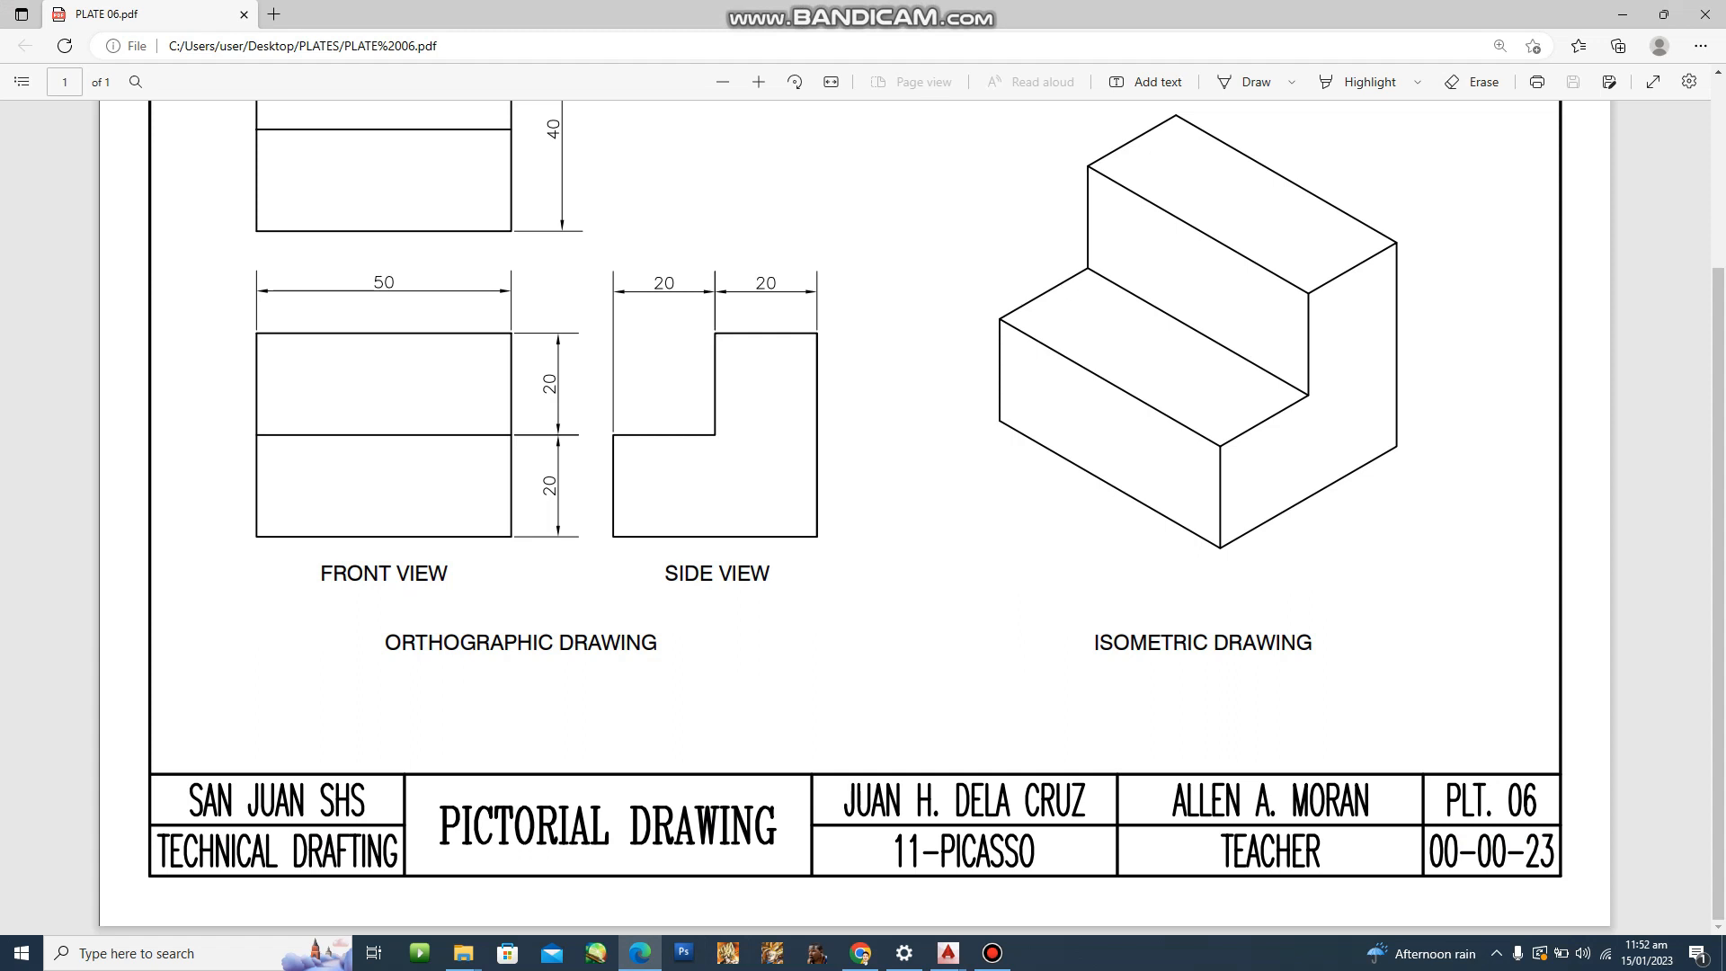
left_click(948, 953)
left_click(1034, 880)
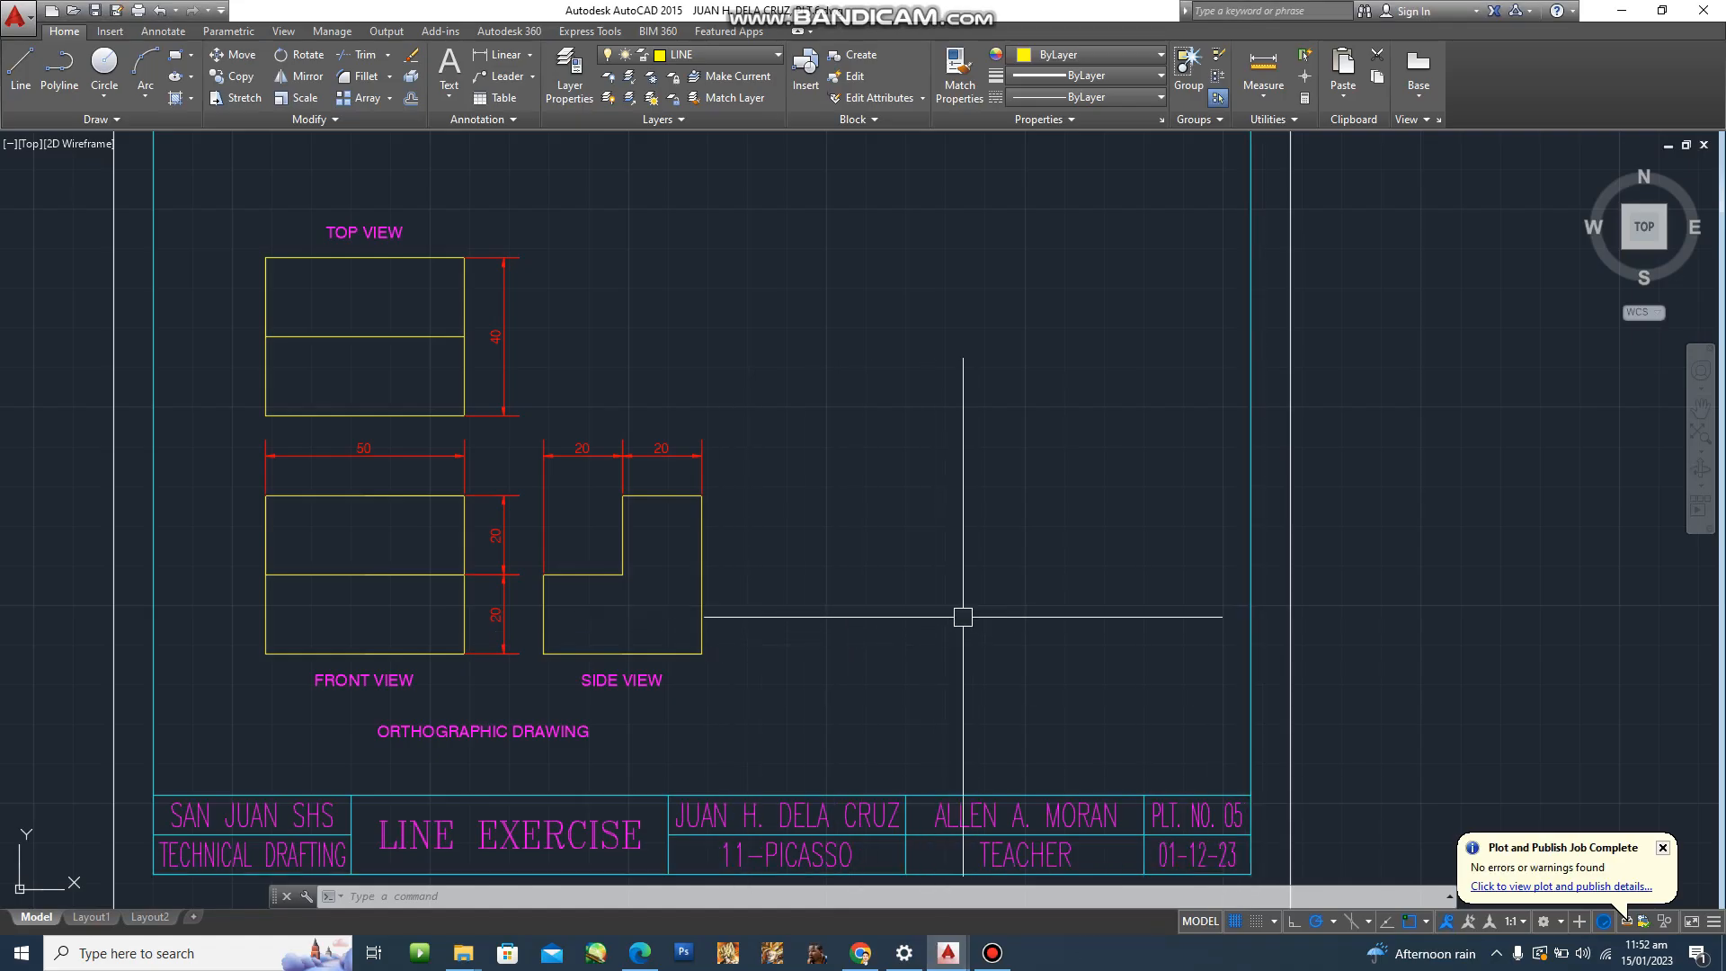
Draw the isometric block's right face beside the side view as a closed outline, 40 at 30 degrees by 40 vertical.
type("L")
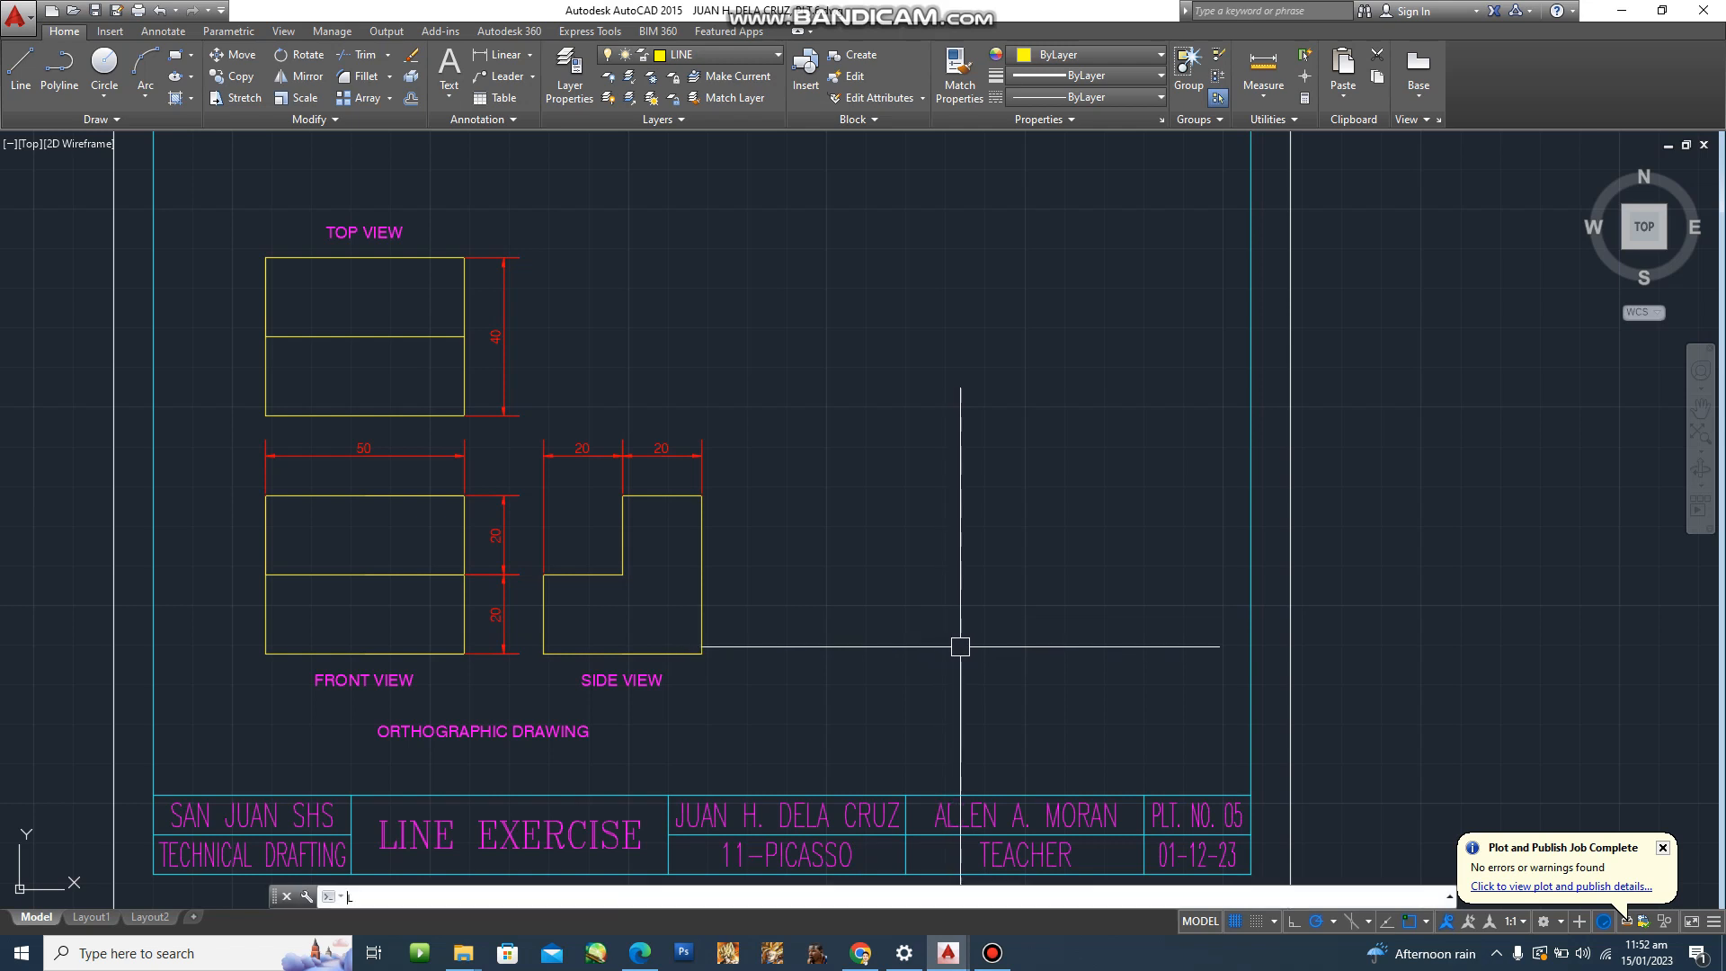
key("Return")
left_click(960, 656)
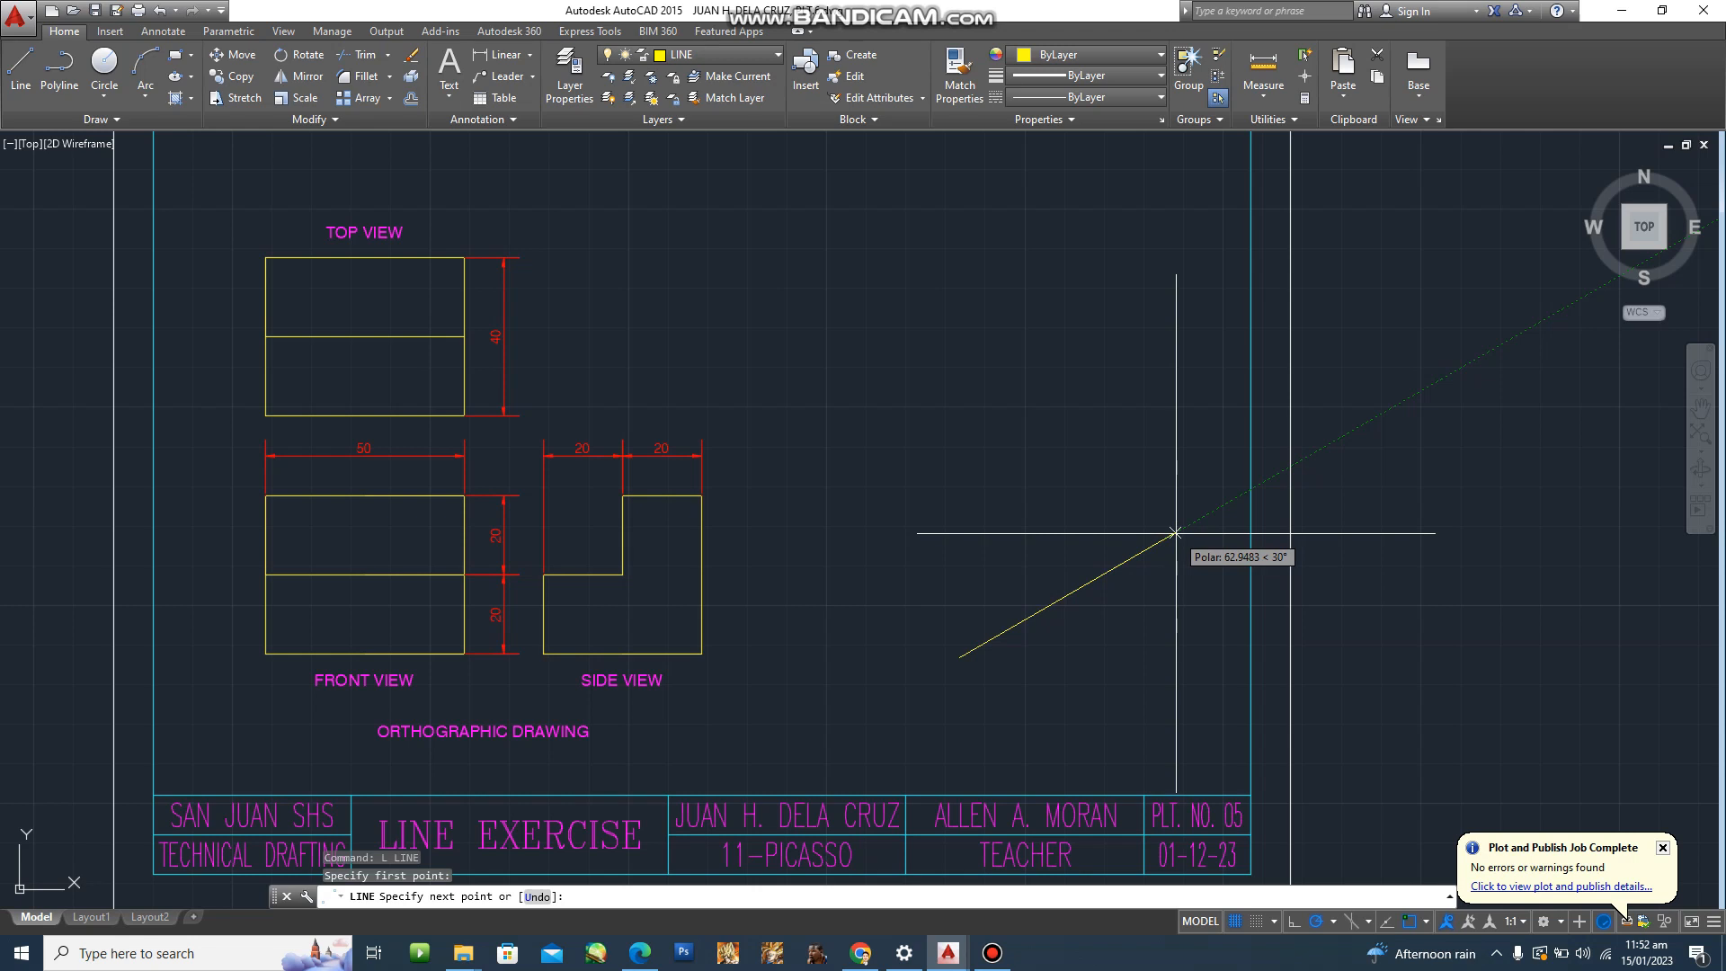
type("40")
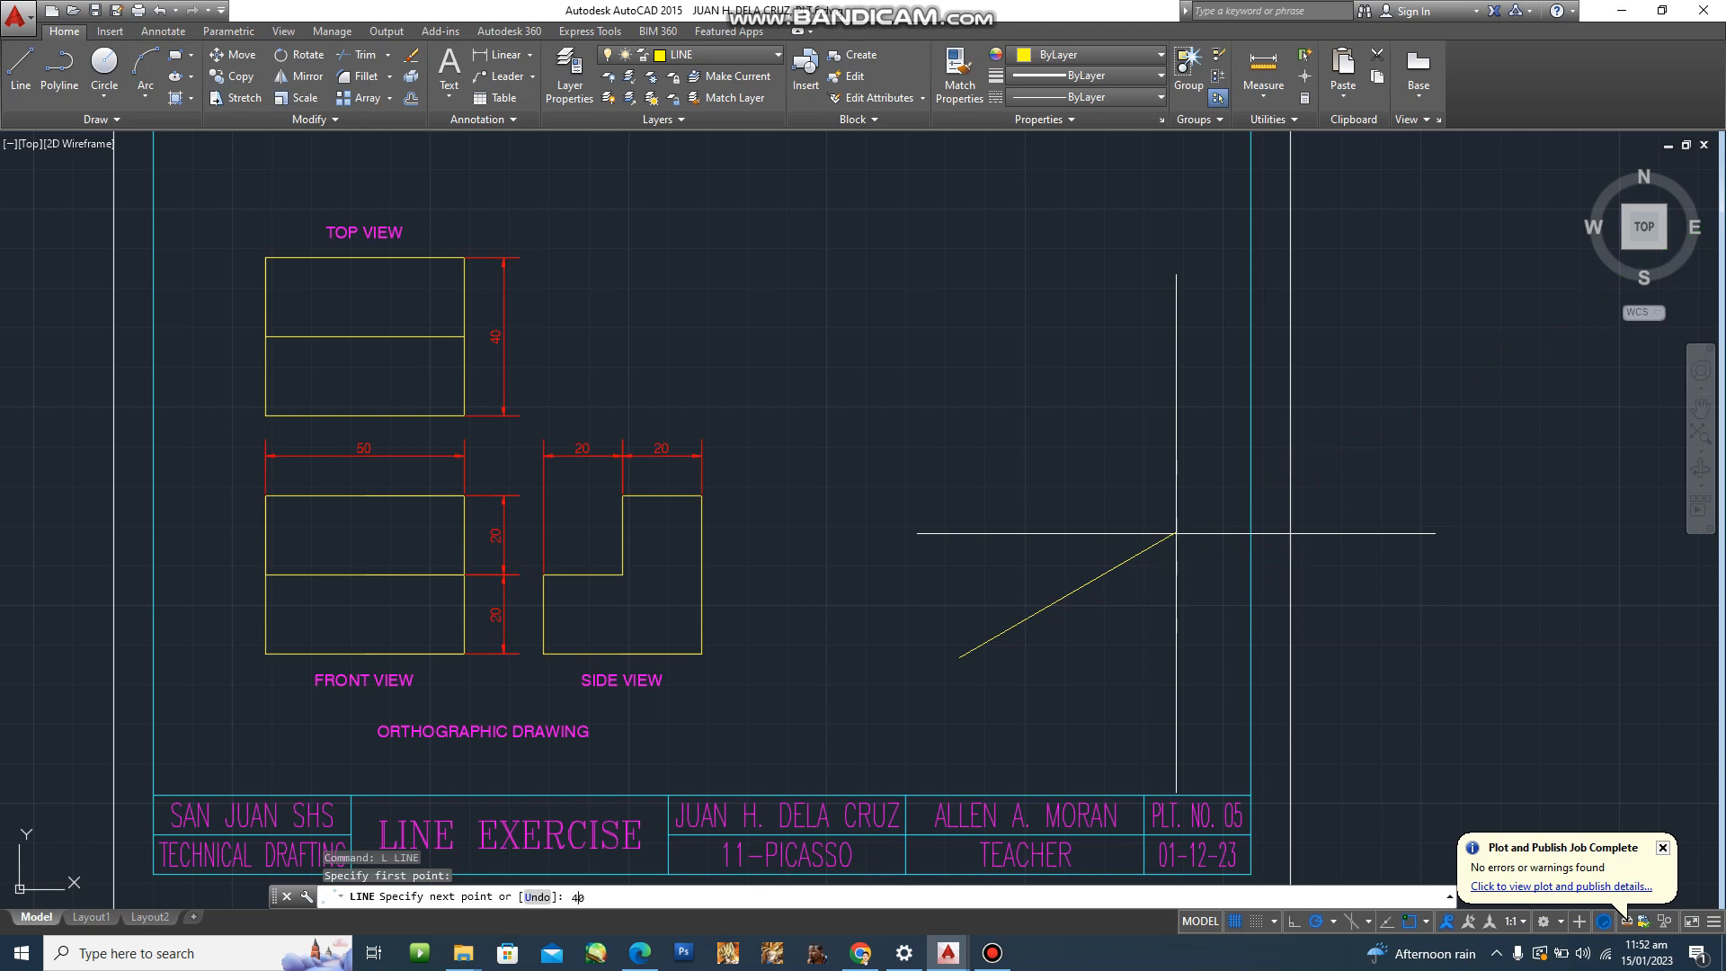
key("Return")
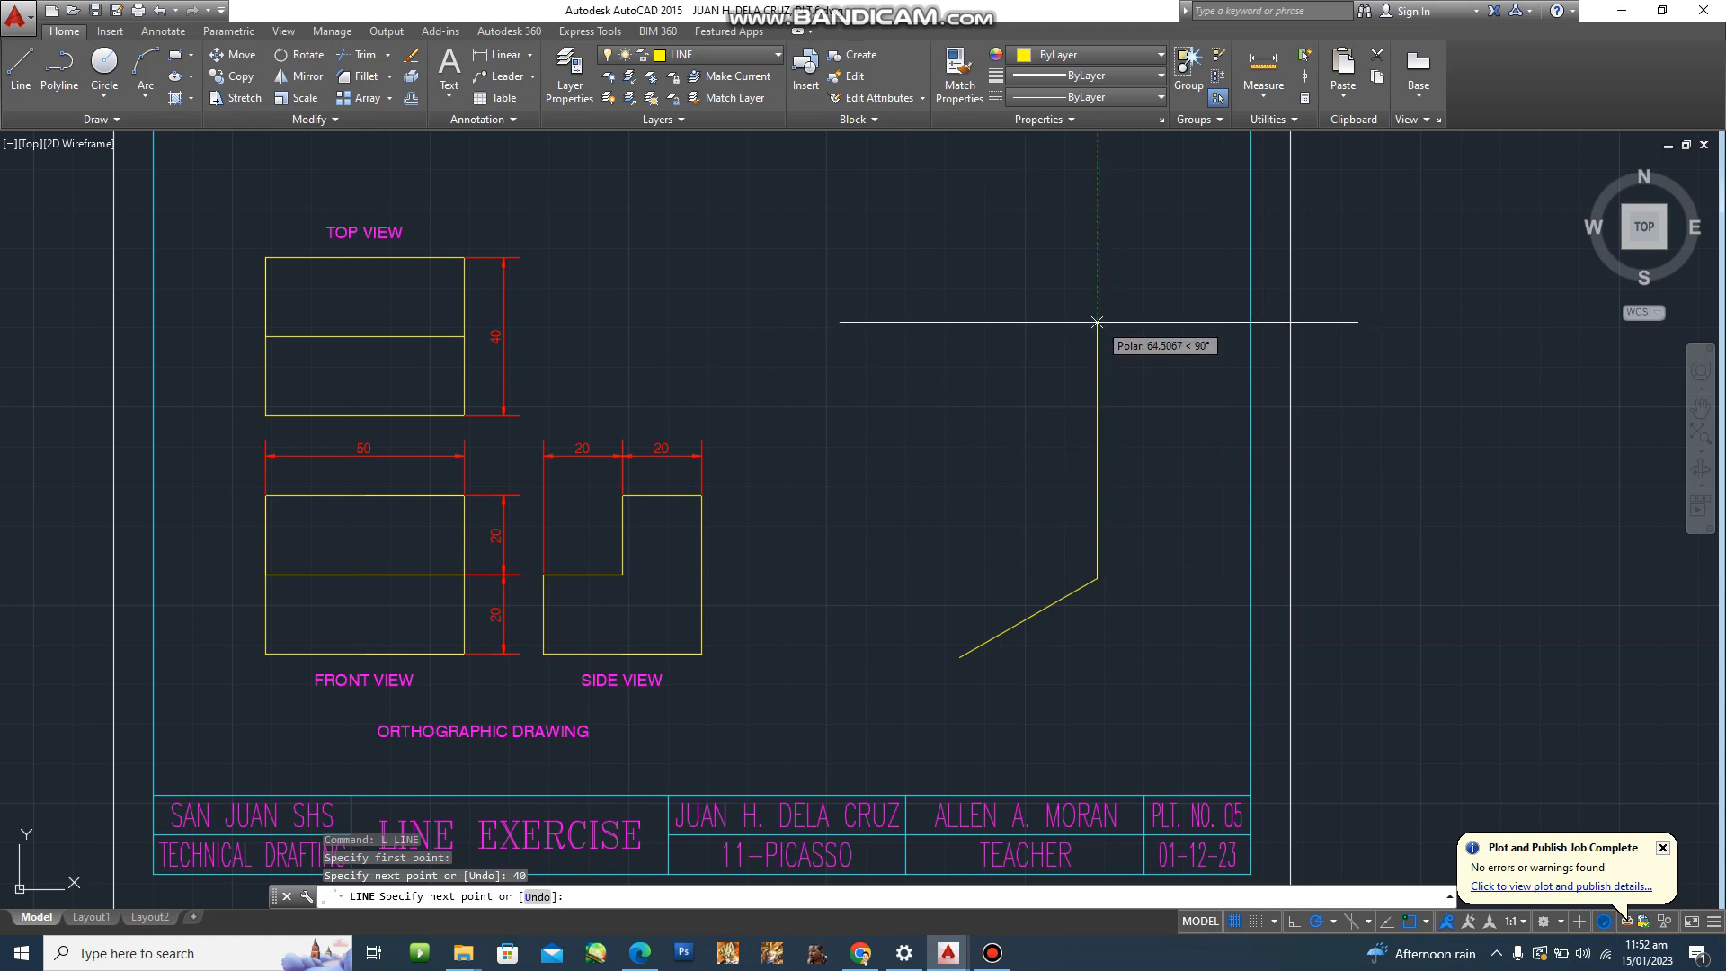
type("40")
key("Return")
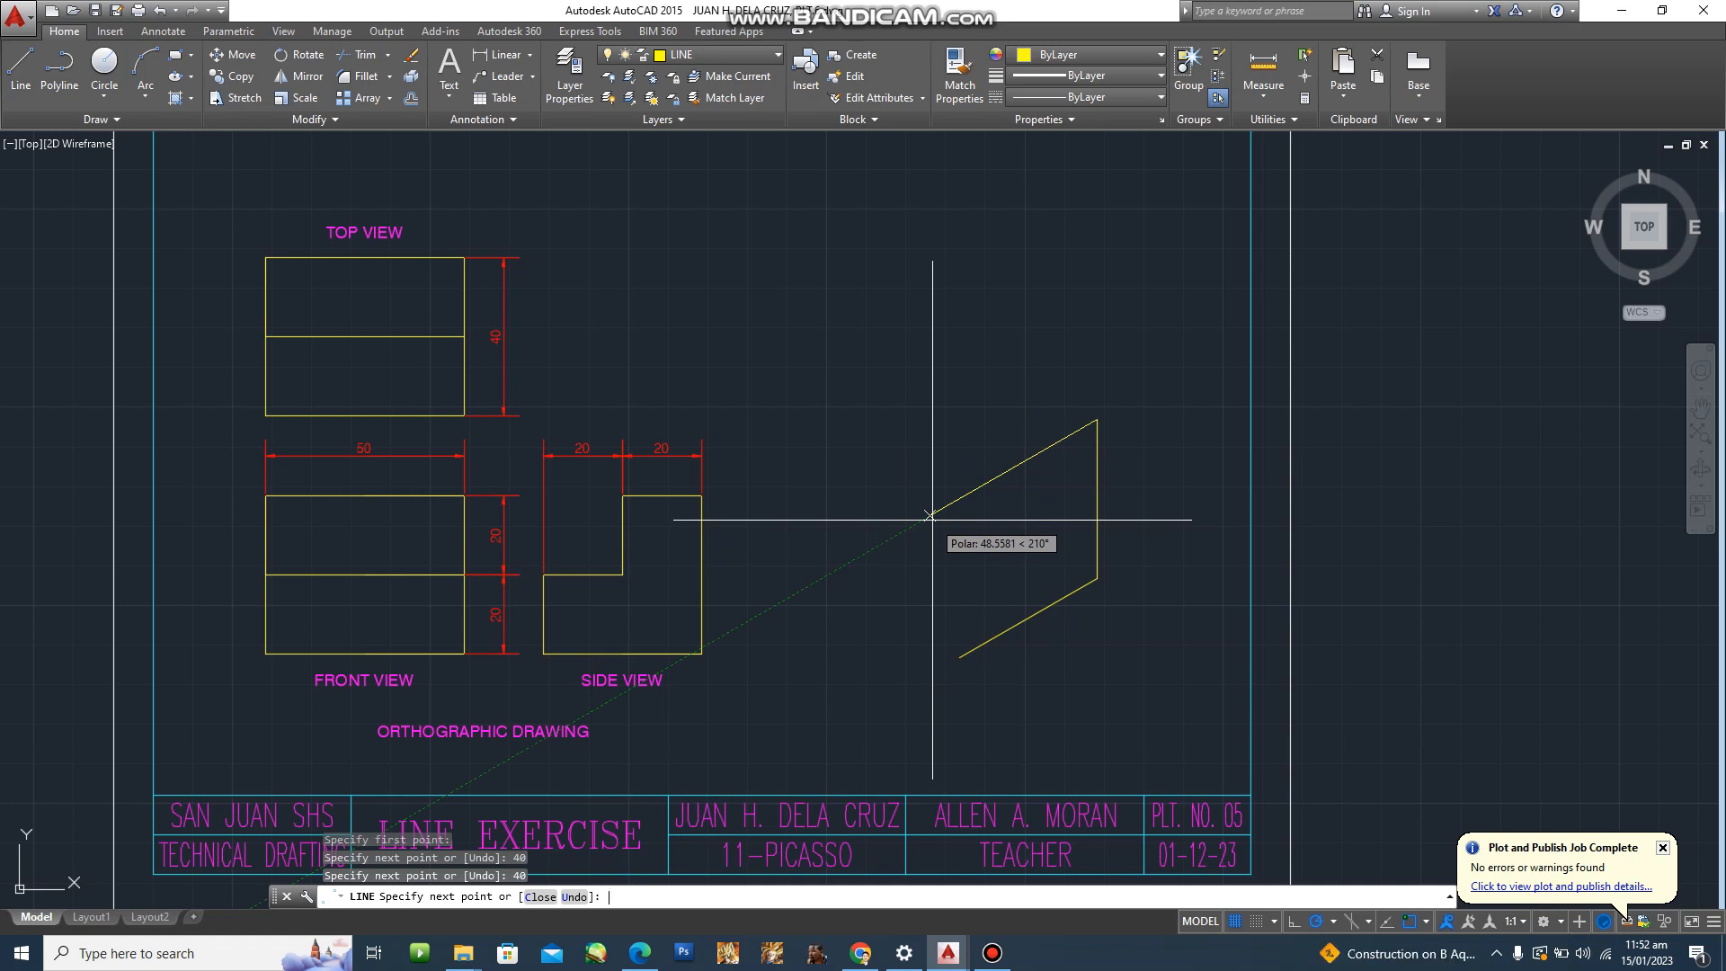
type("40")
key("Return")
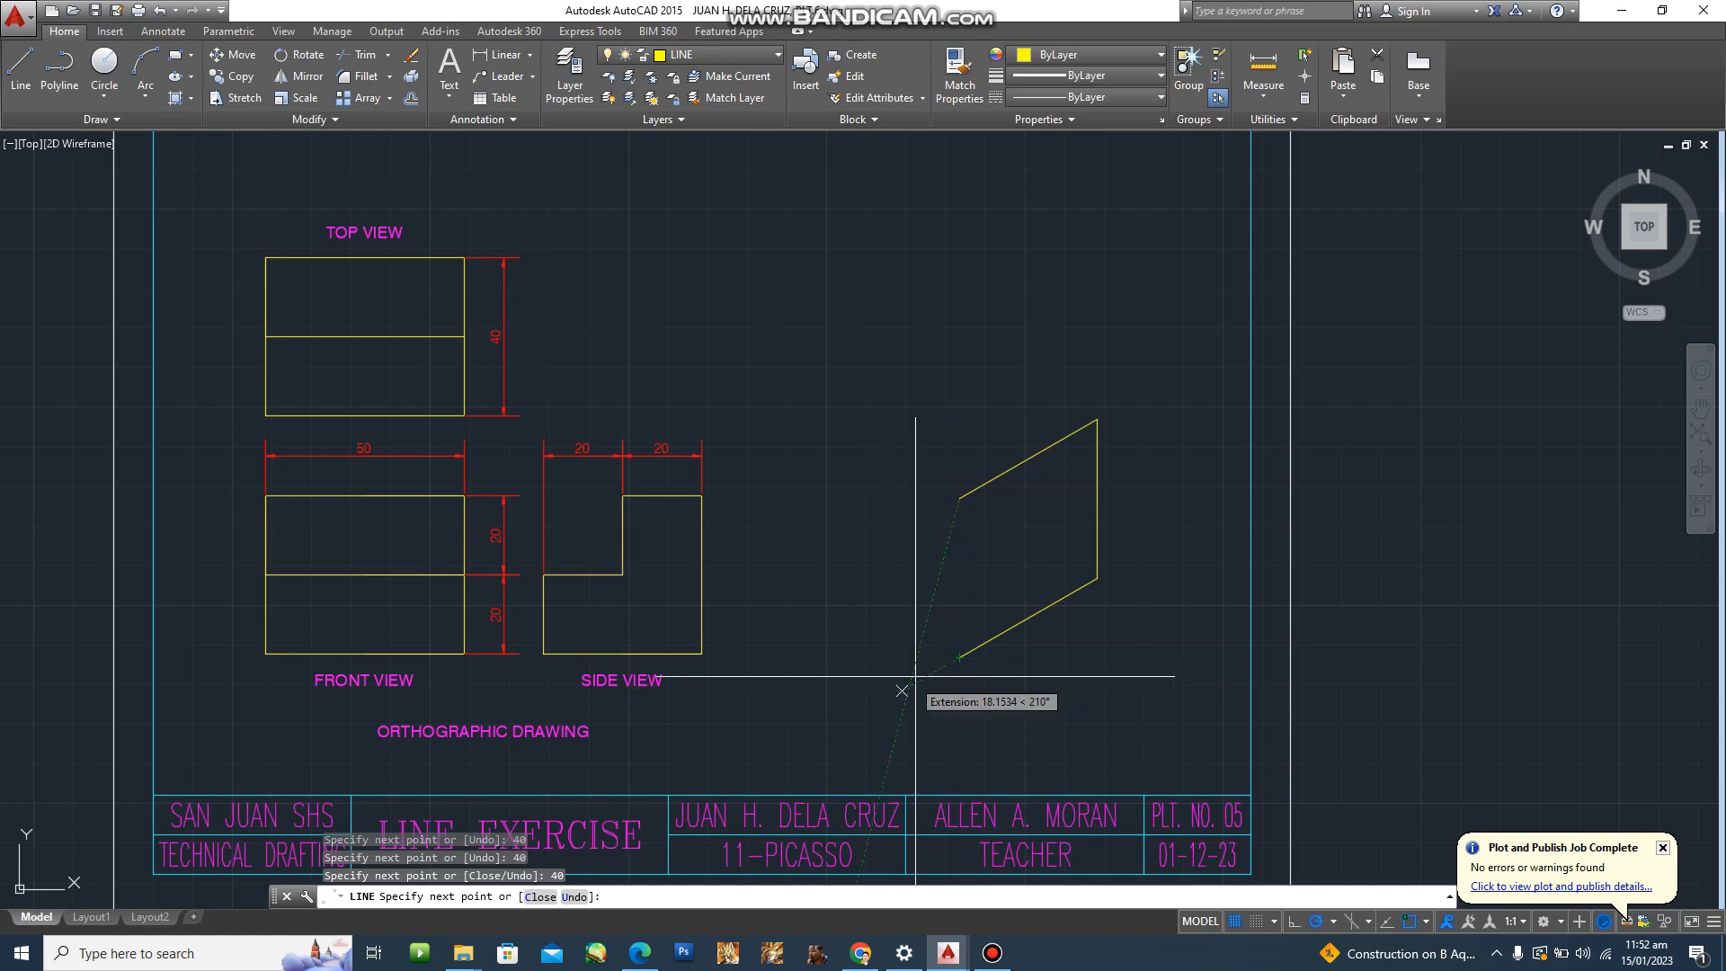
left_click(959, 658)
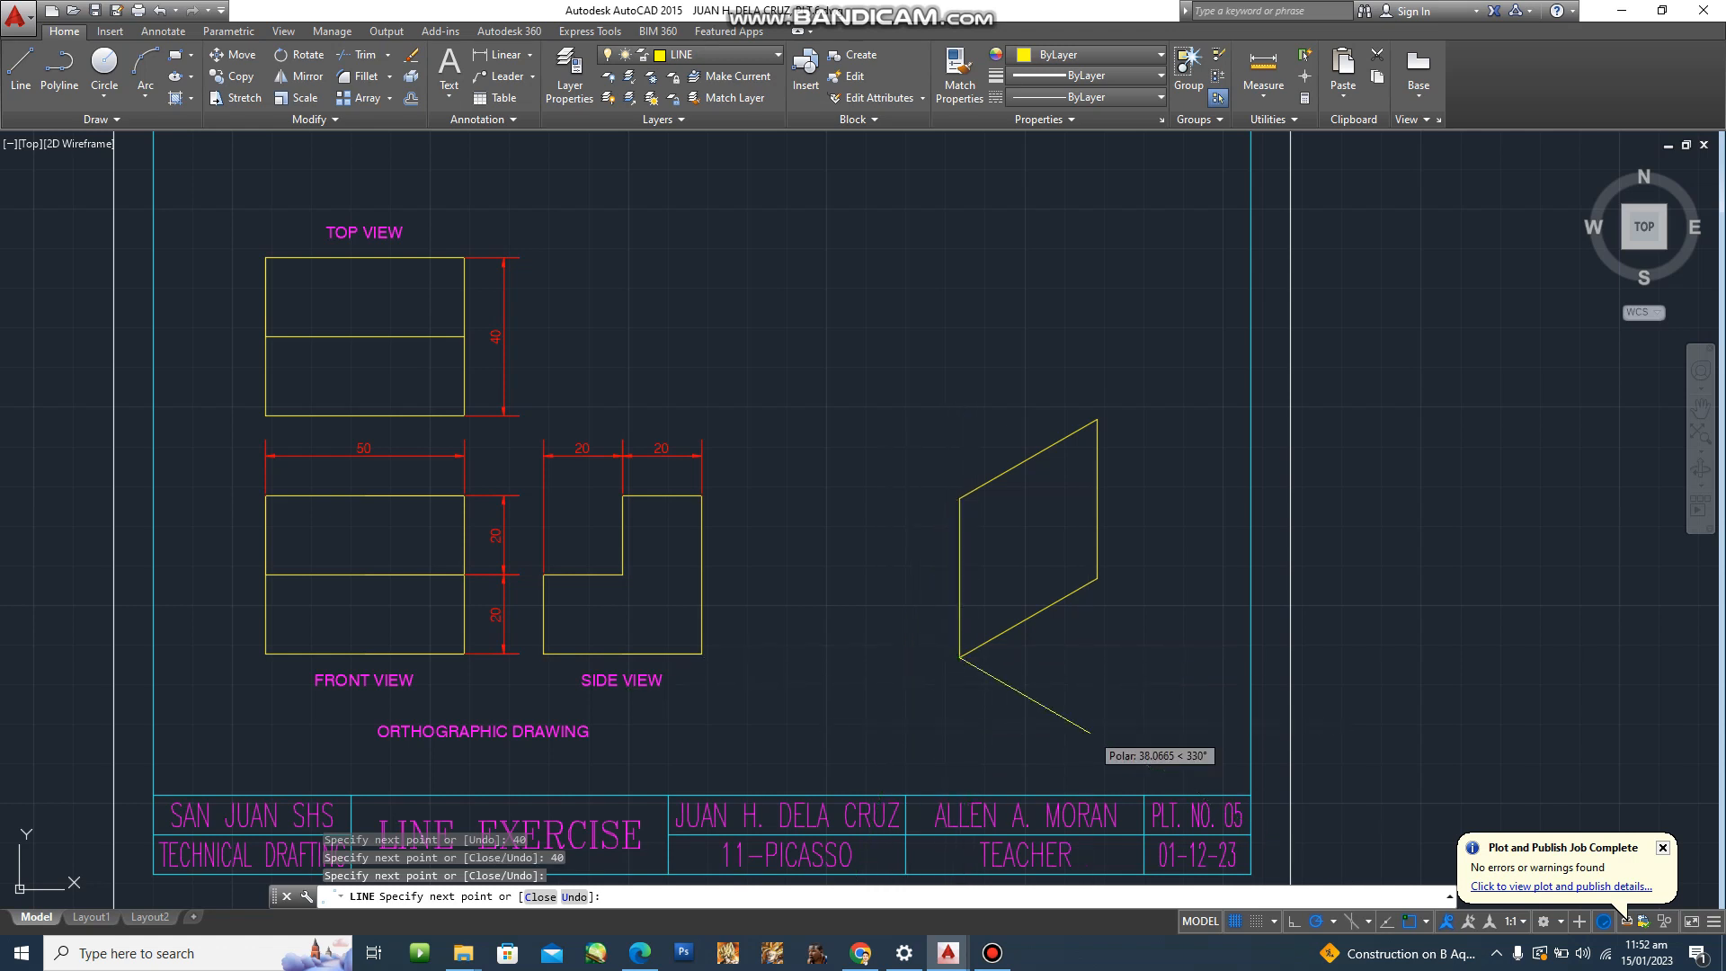
key("Escape")
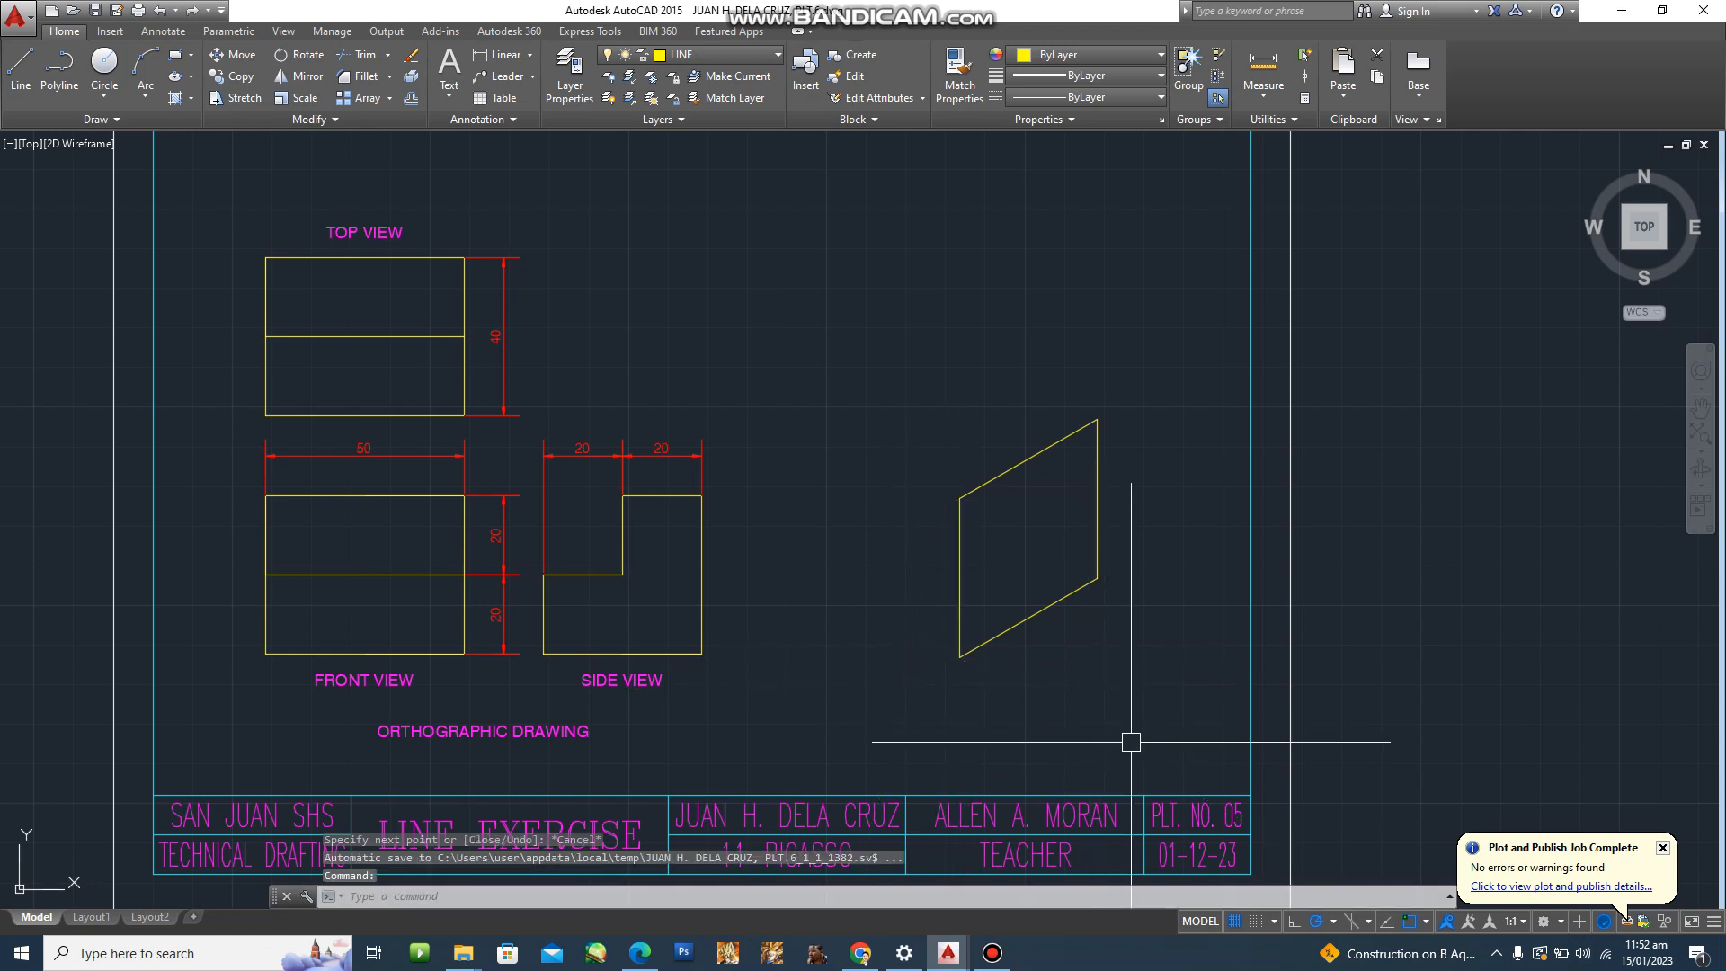
Draw the isometric left face from the shared bottom corner, 50 at 150 degrees and 40 up, ending at the right face's upper-left corner.
type("l")
key("Return")
left_click(961, 657)
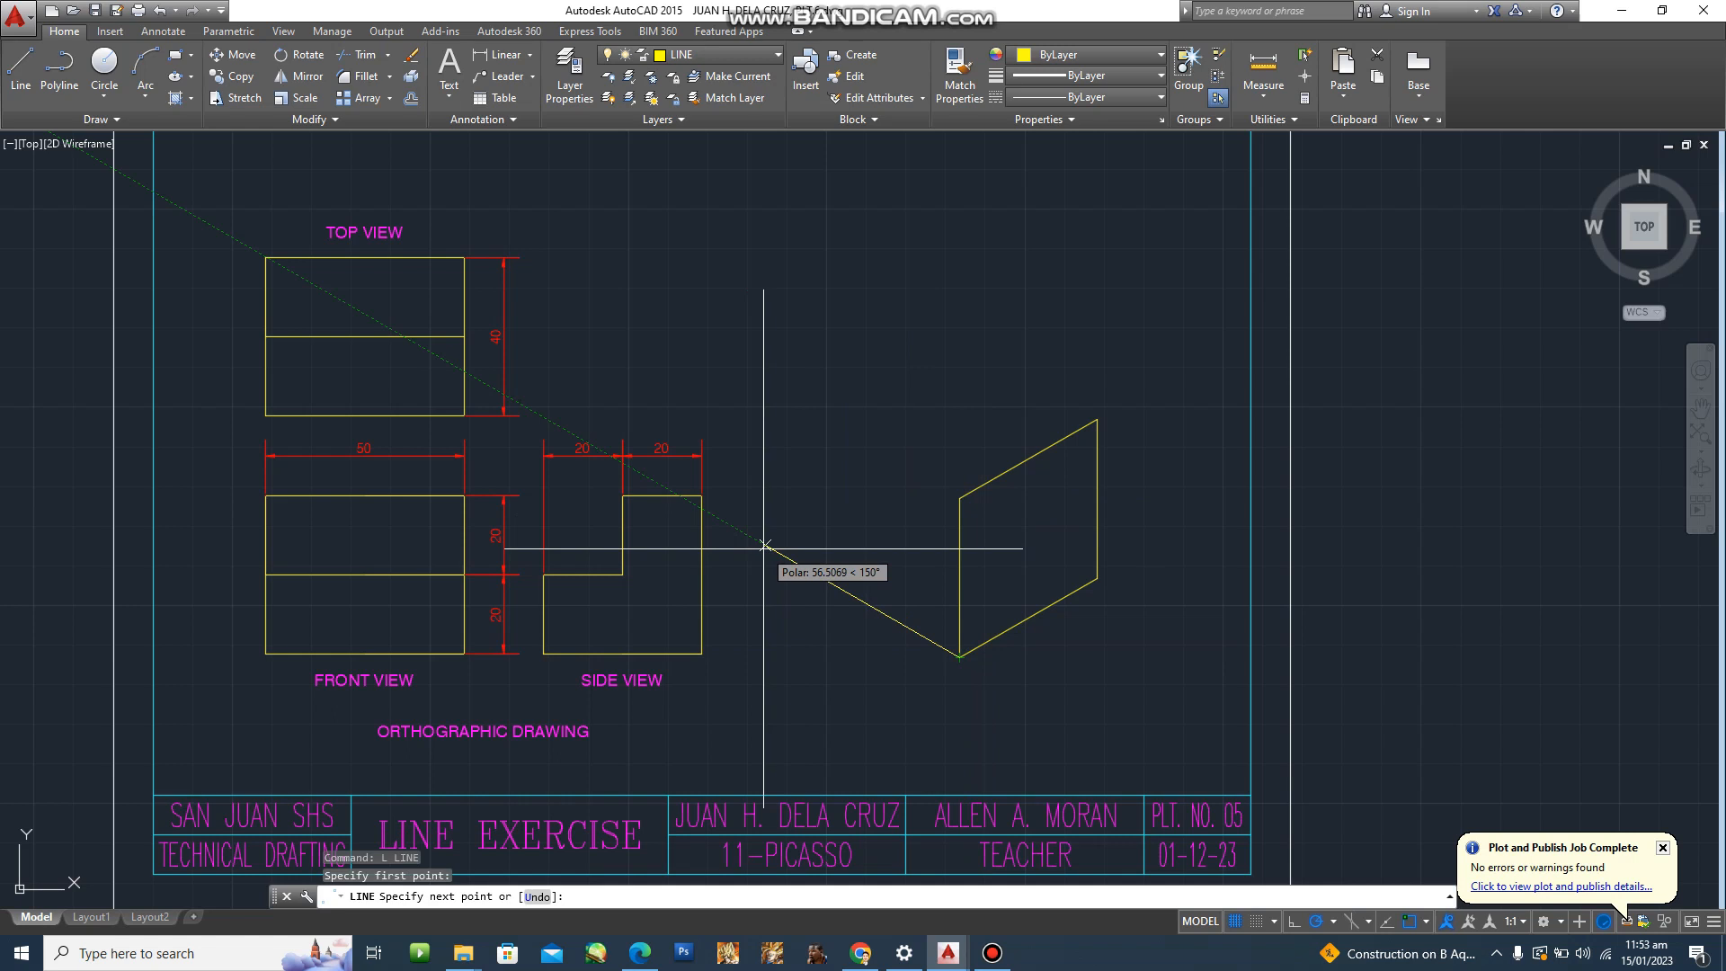
type("50")
key("Return")
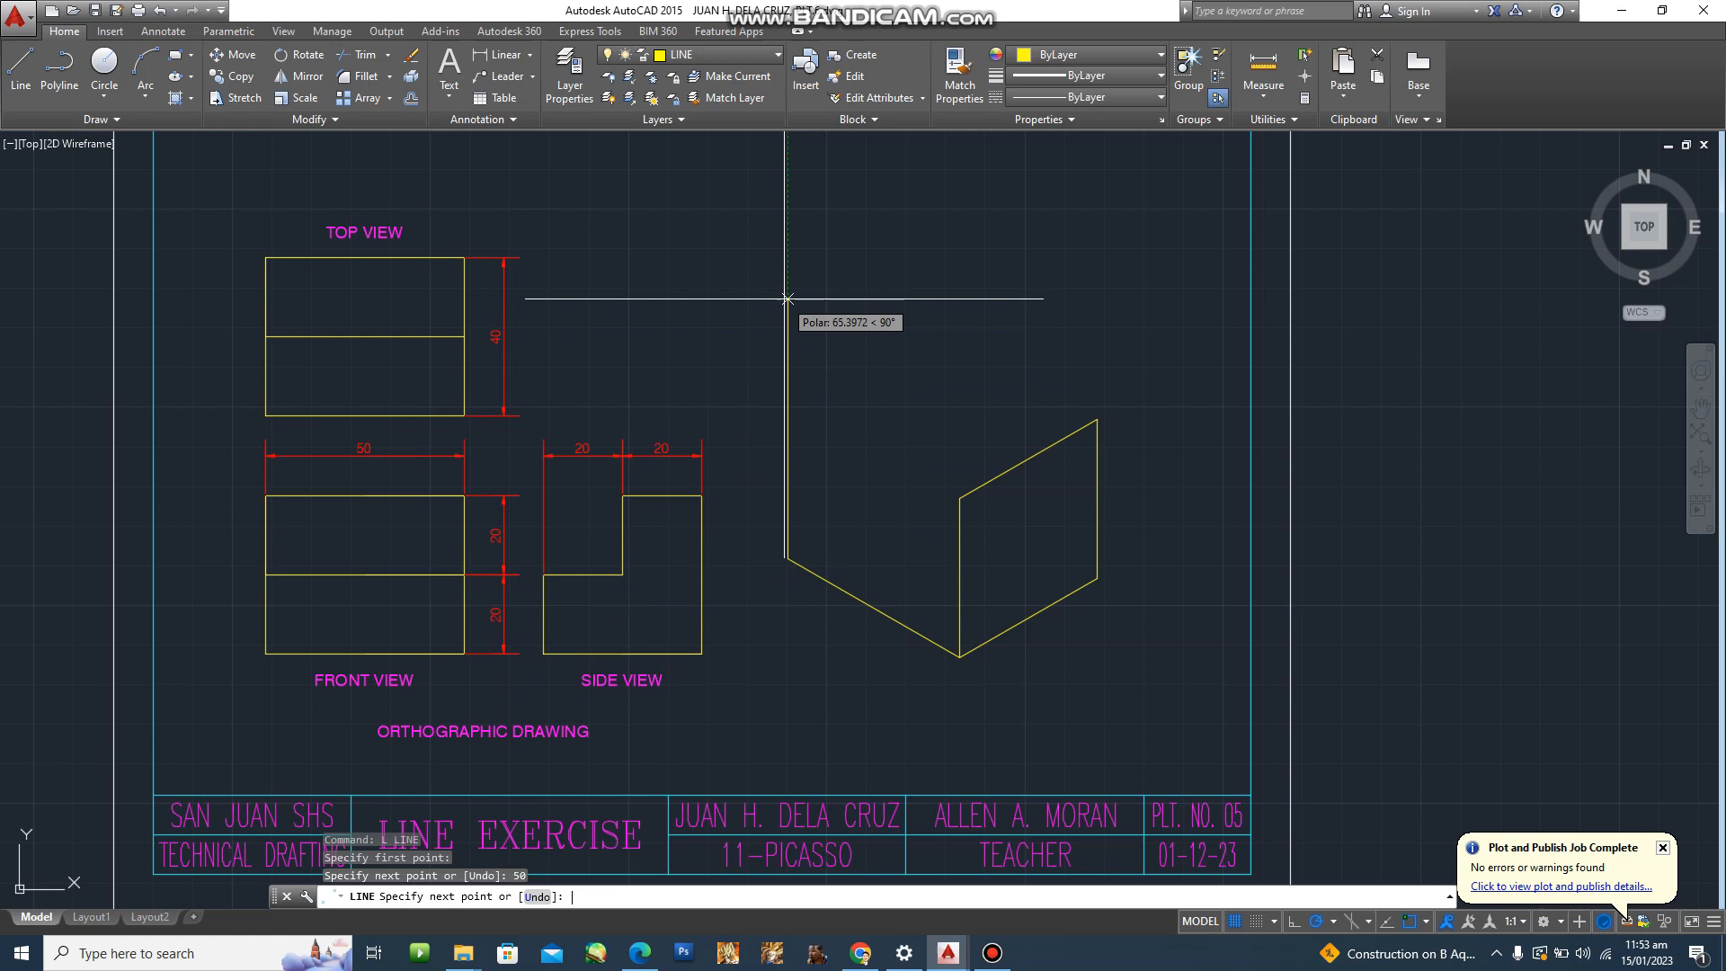
type("40")
key("Return")
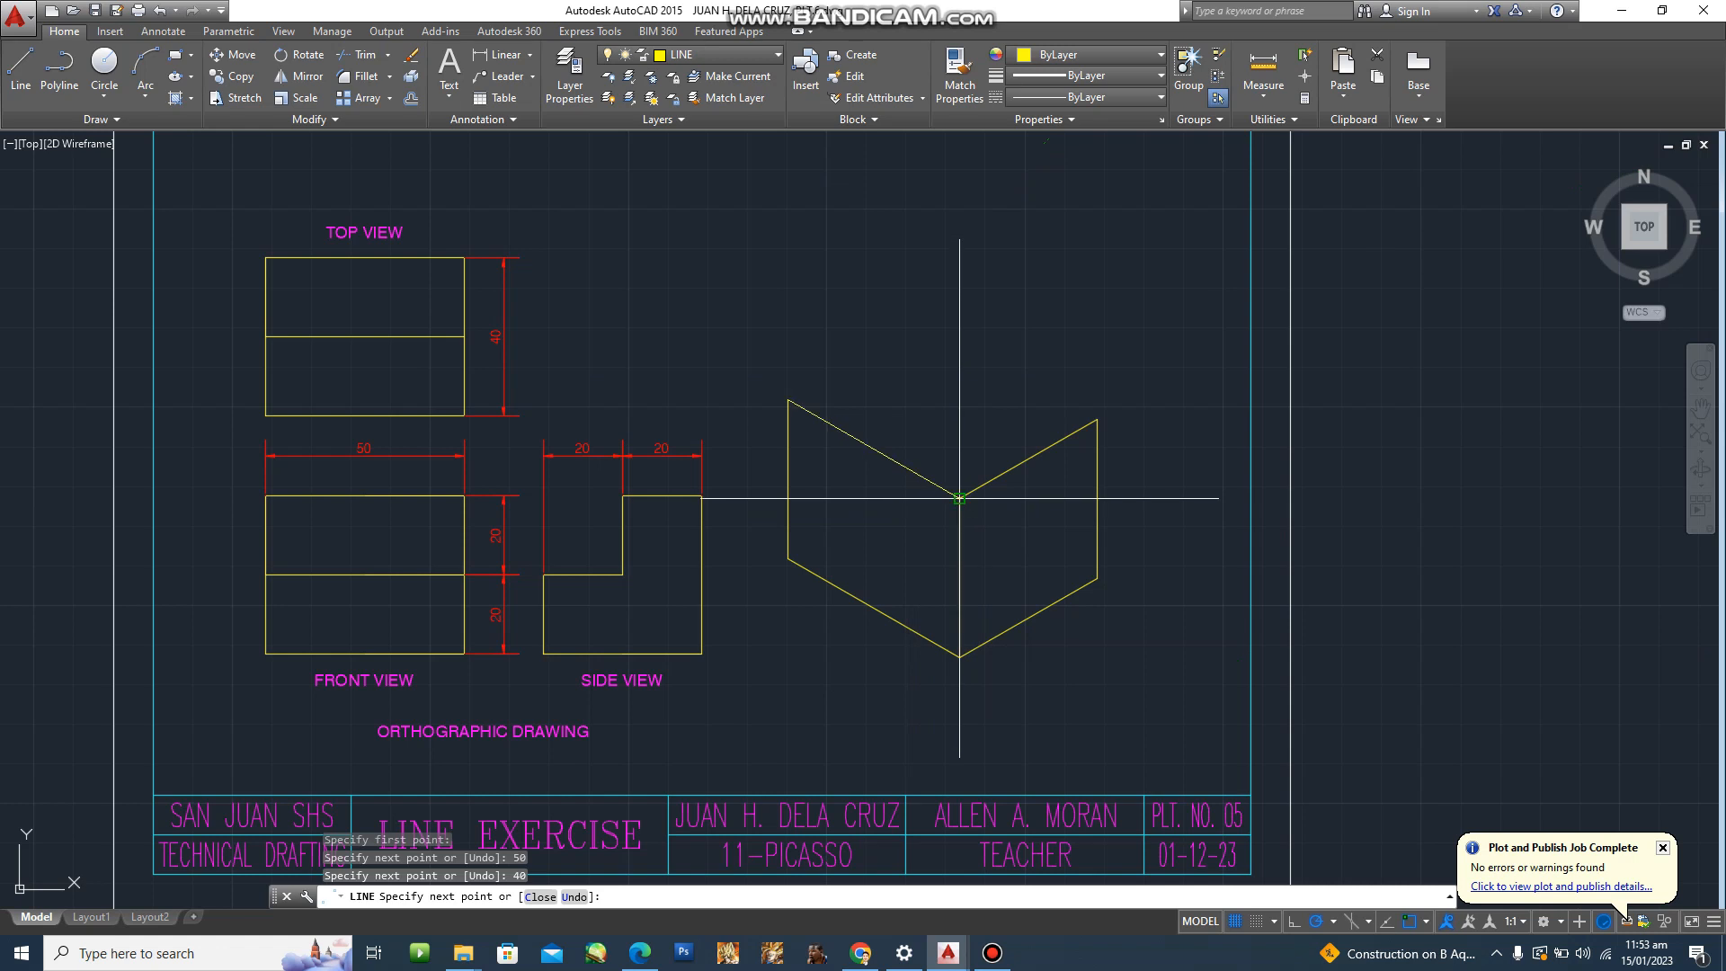
left_click(959, 499)
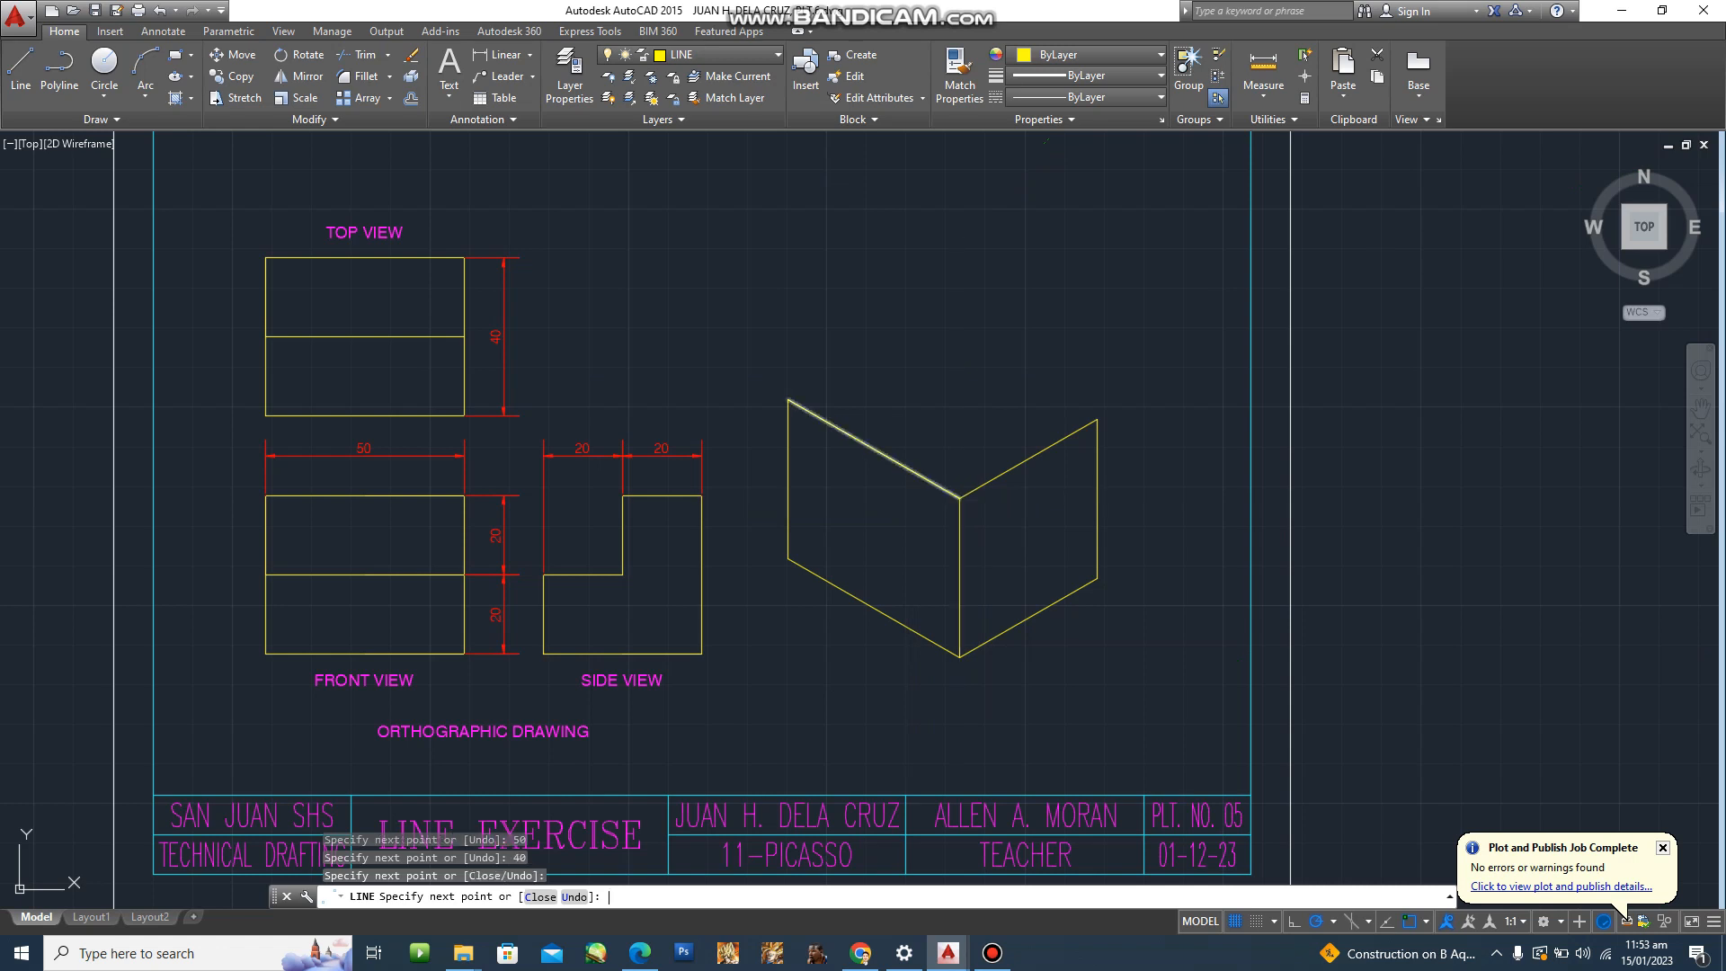
key("Return")
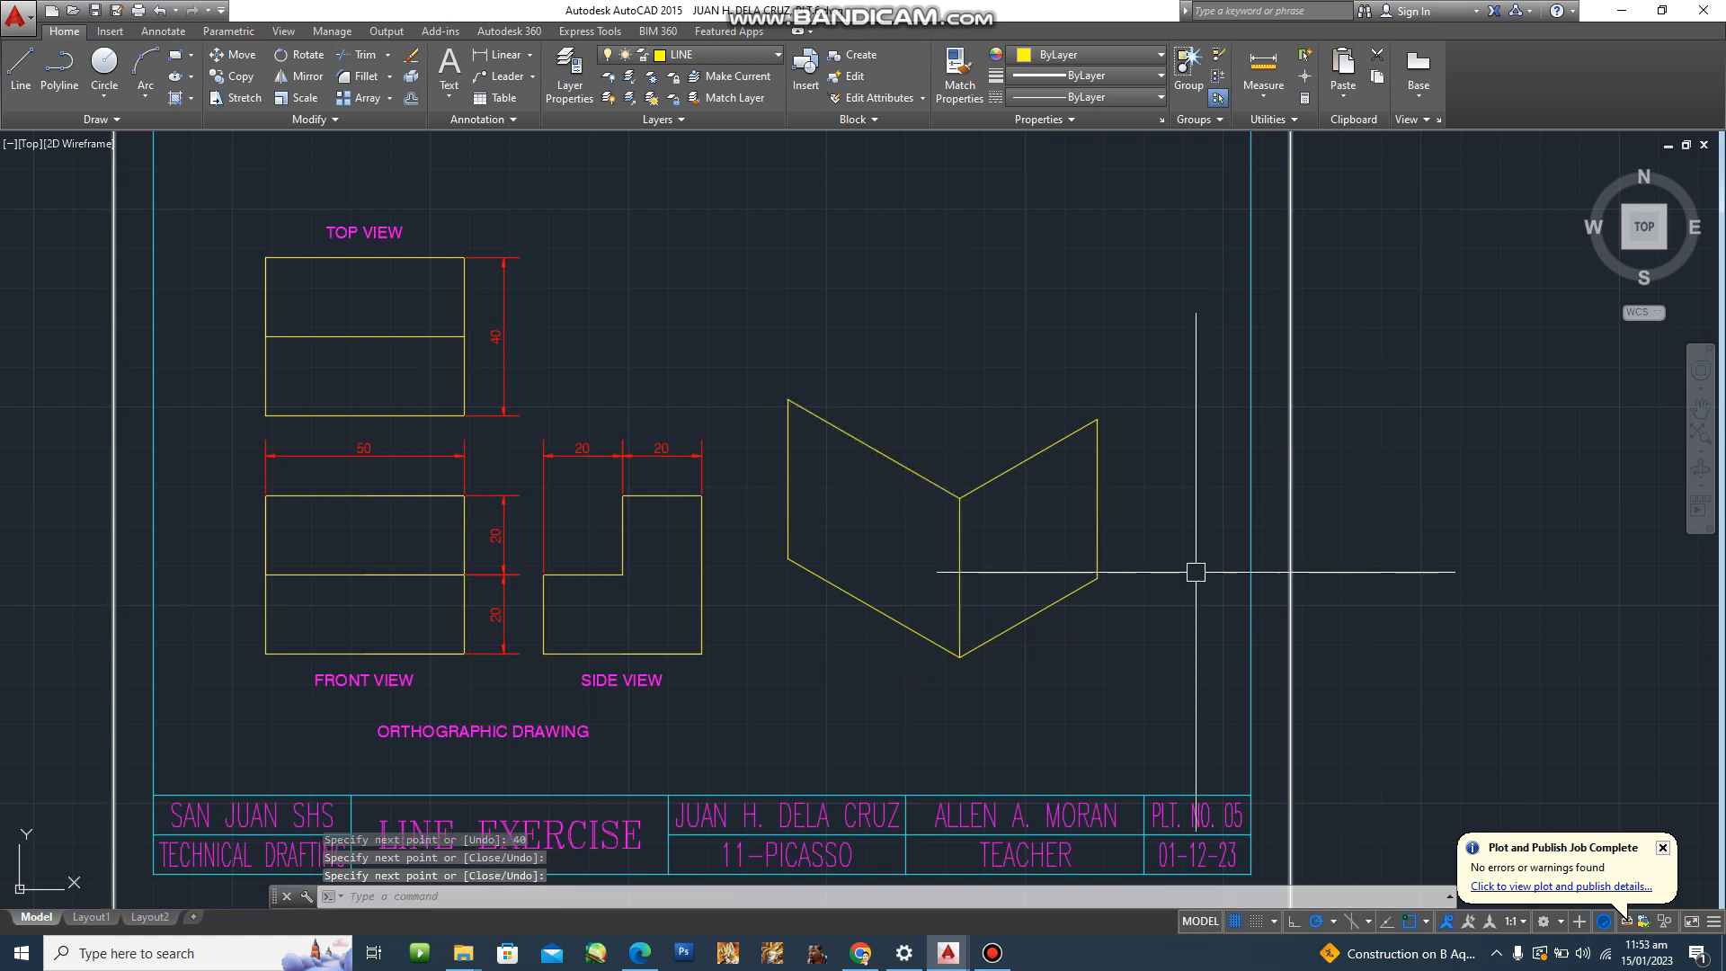
Draw the isometric top face's back edges, 50 at 150 degrees from the right face's far upper corner and on to the left face's upper-left corner.
type("l")
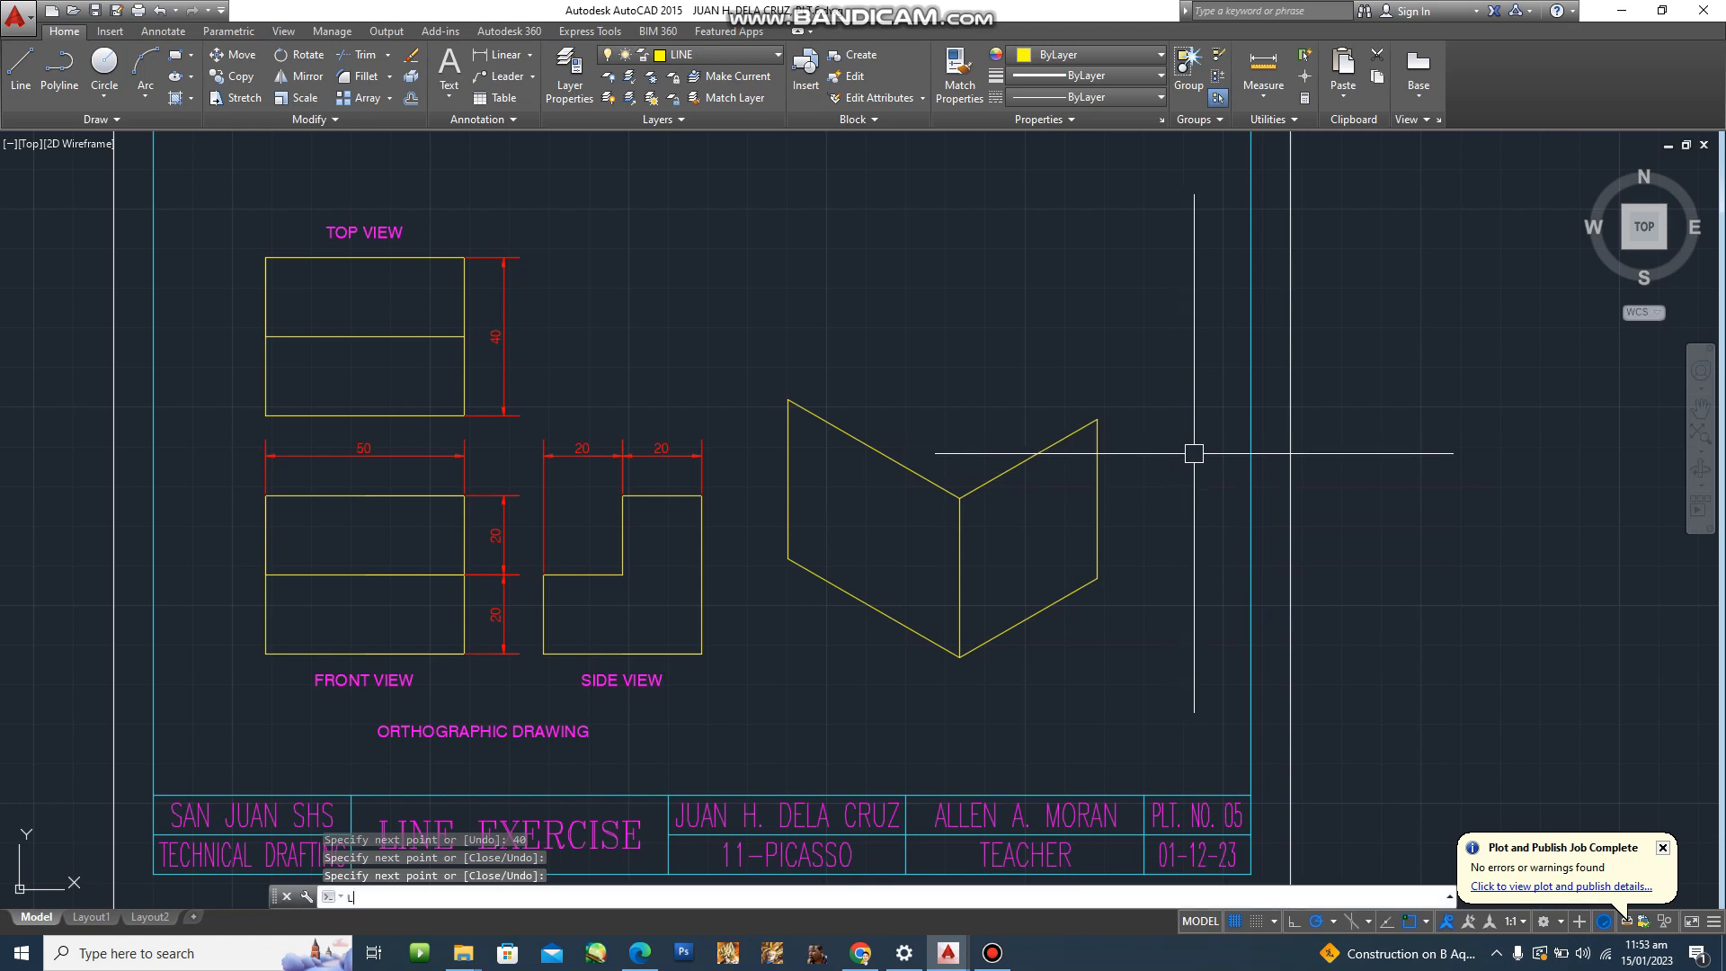
key("Return")
left_click(1097, 420)
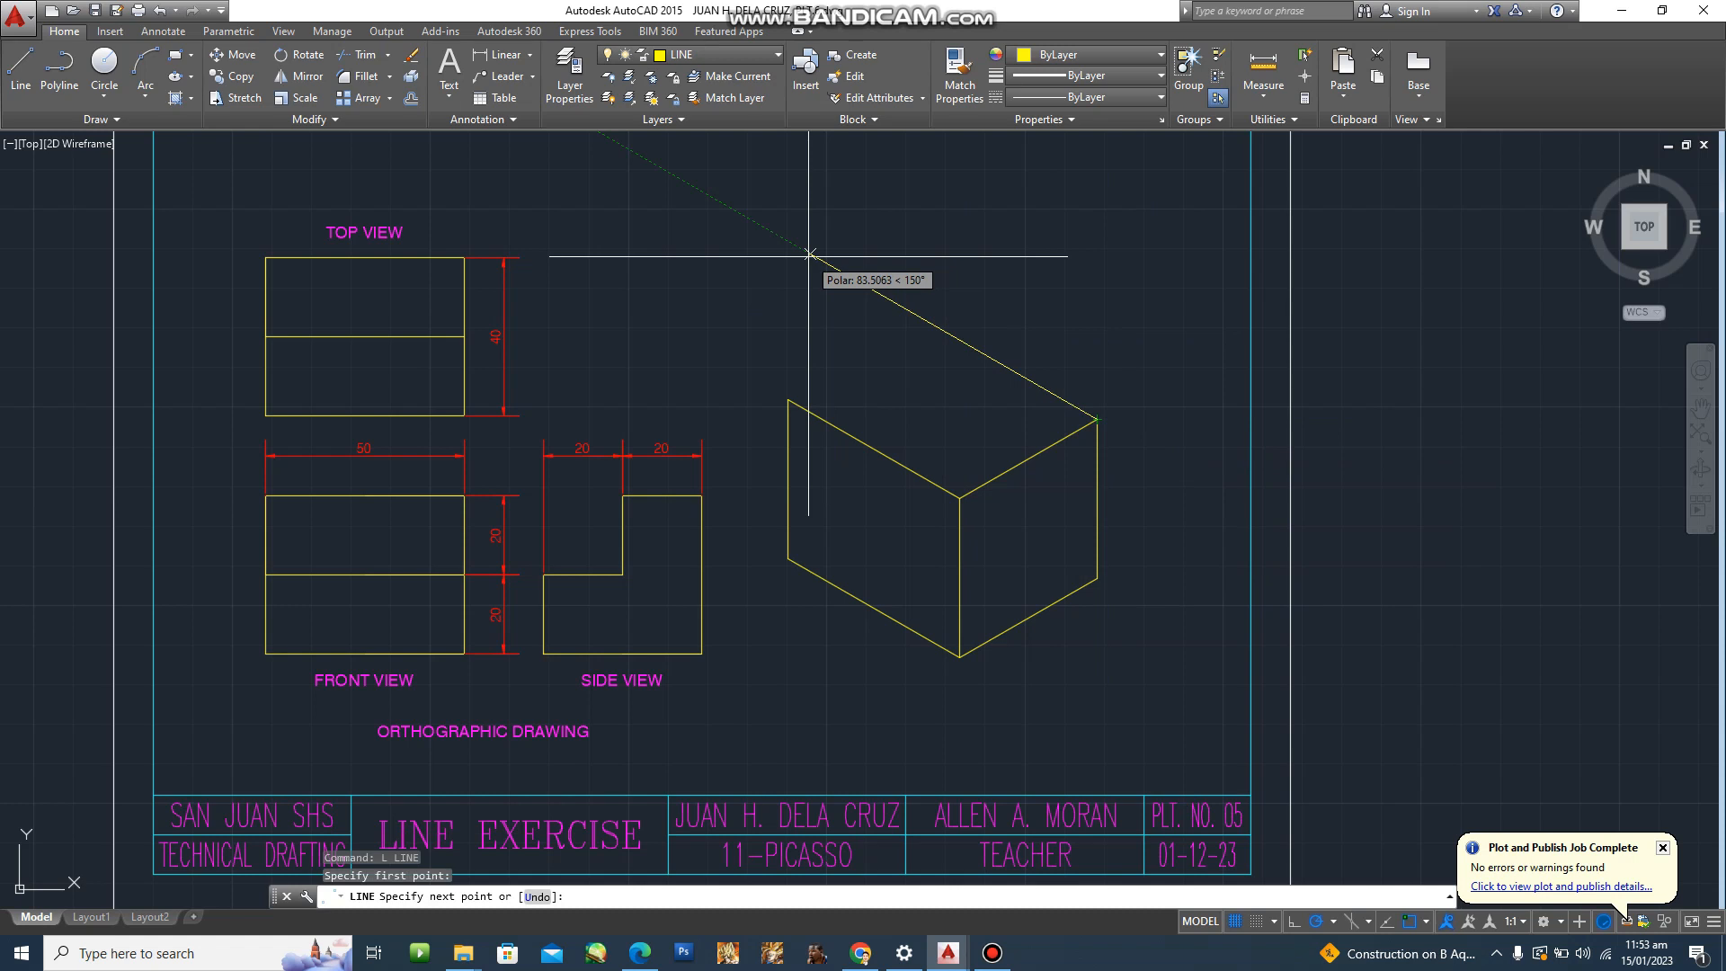
type("50")
key("Return")
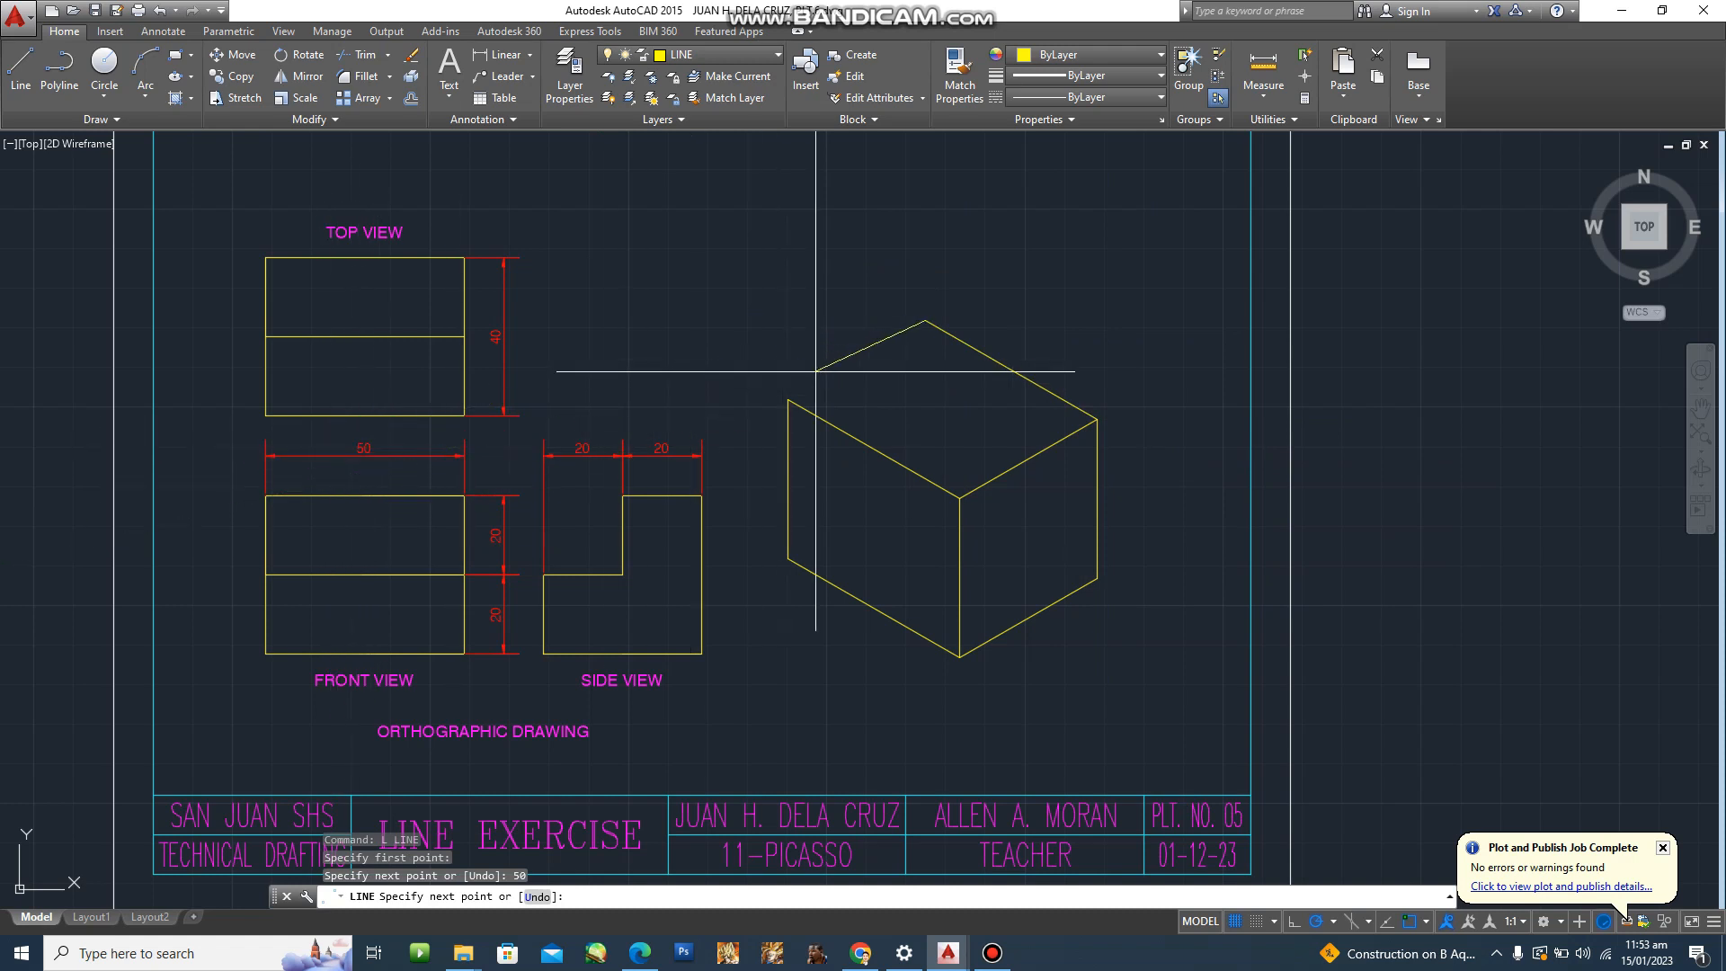
left_click(787, 399)
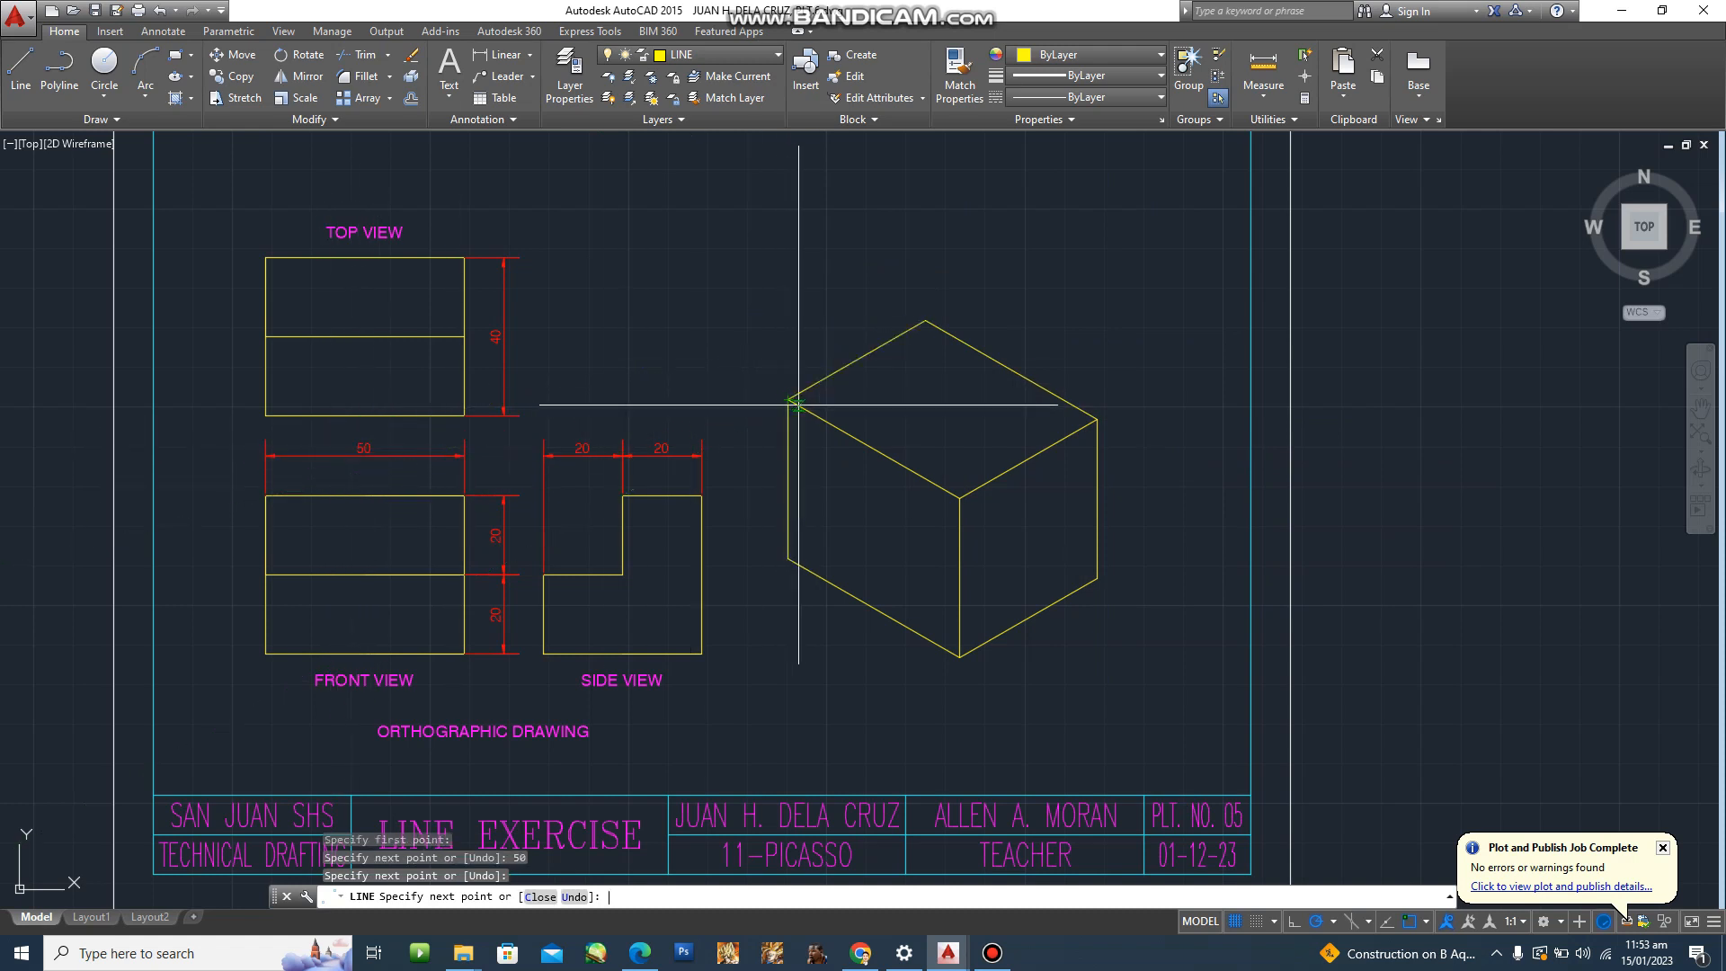
Move the whole isometric block slightly to the right, farther from the side view.
scroll(982, 493, "down", 6)
key("Escape")
scroll(1040, 539, "up", 4)
key("Escape")
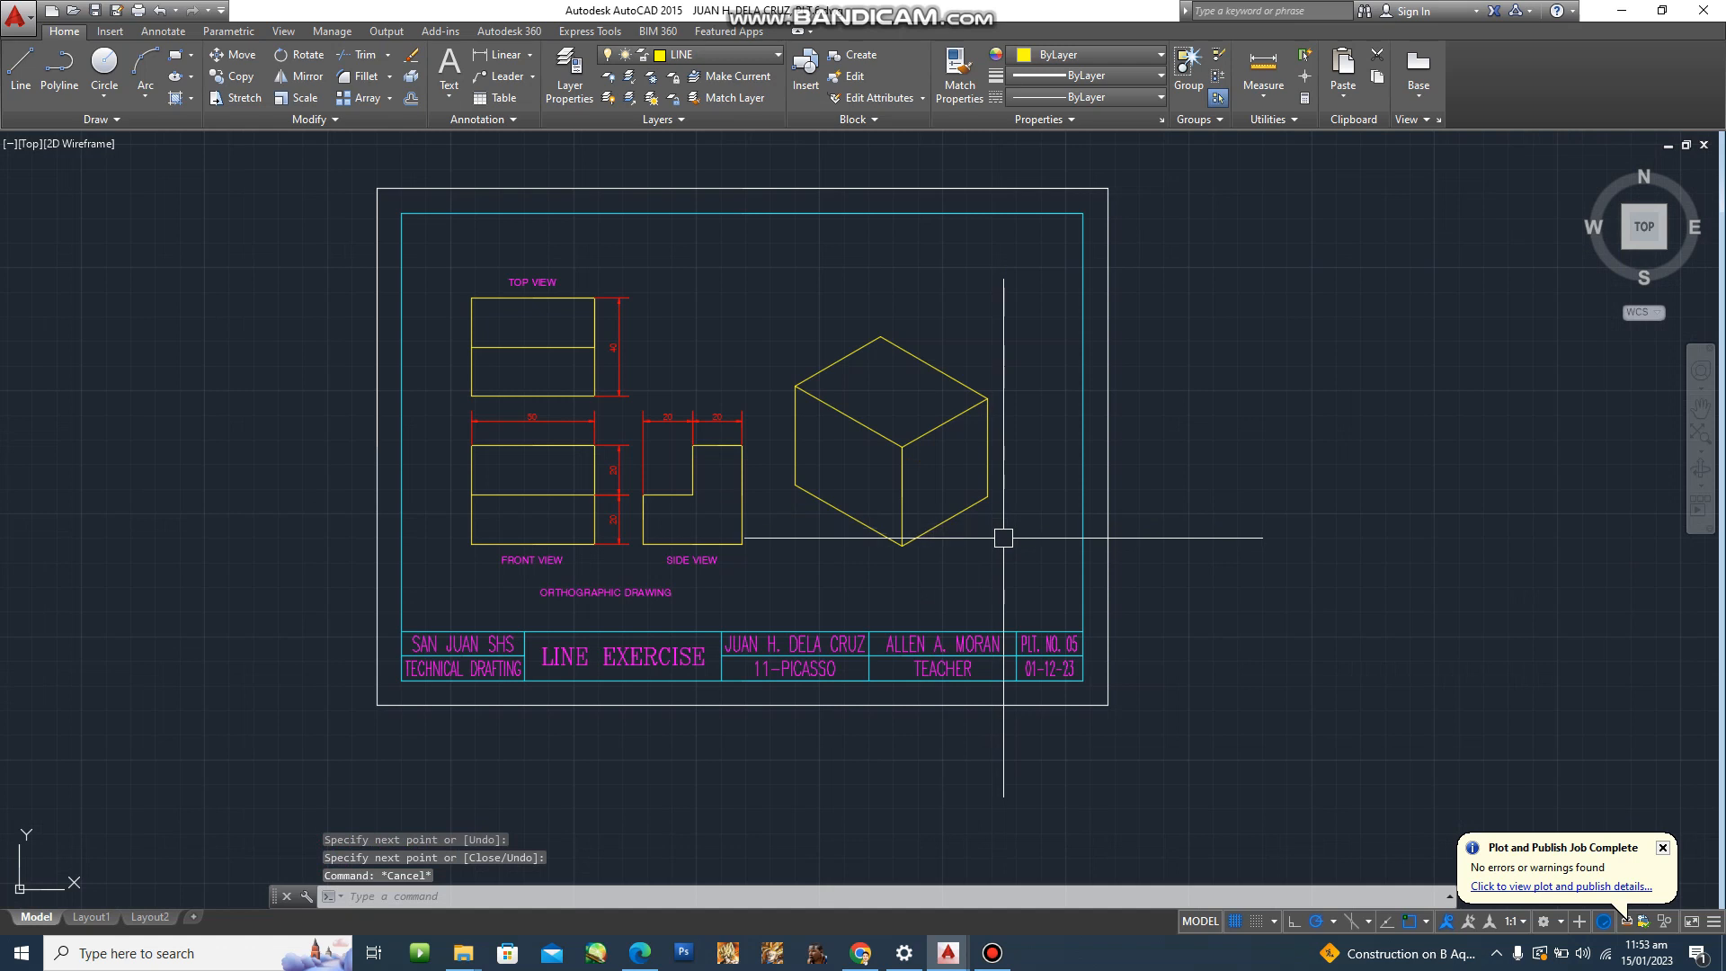
scroll(1001, 539, "up", 2)
middle_click_drag(1002, 578, 1014, 610)
type("m")
key("Return")
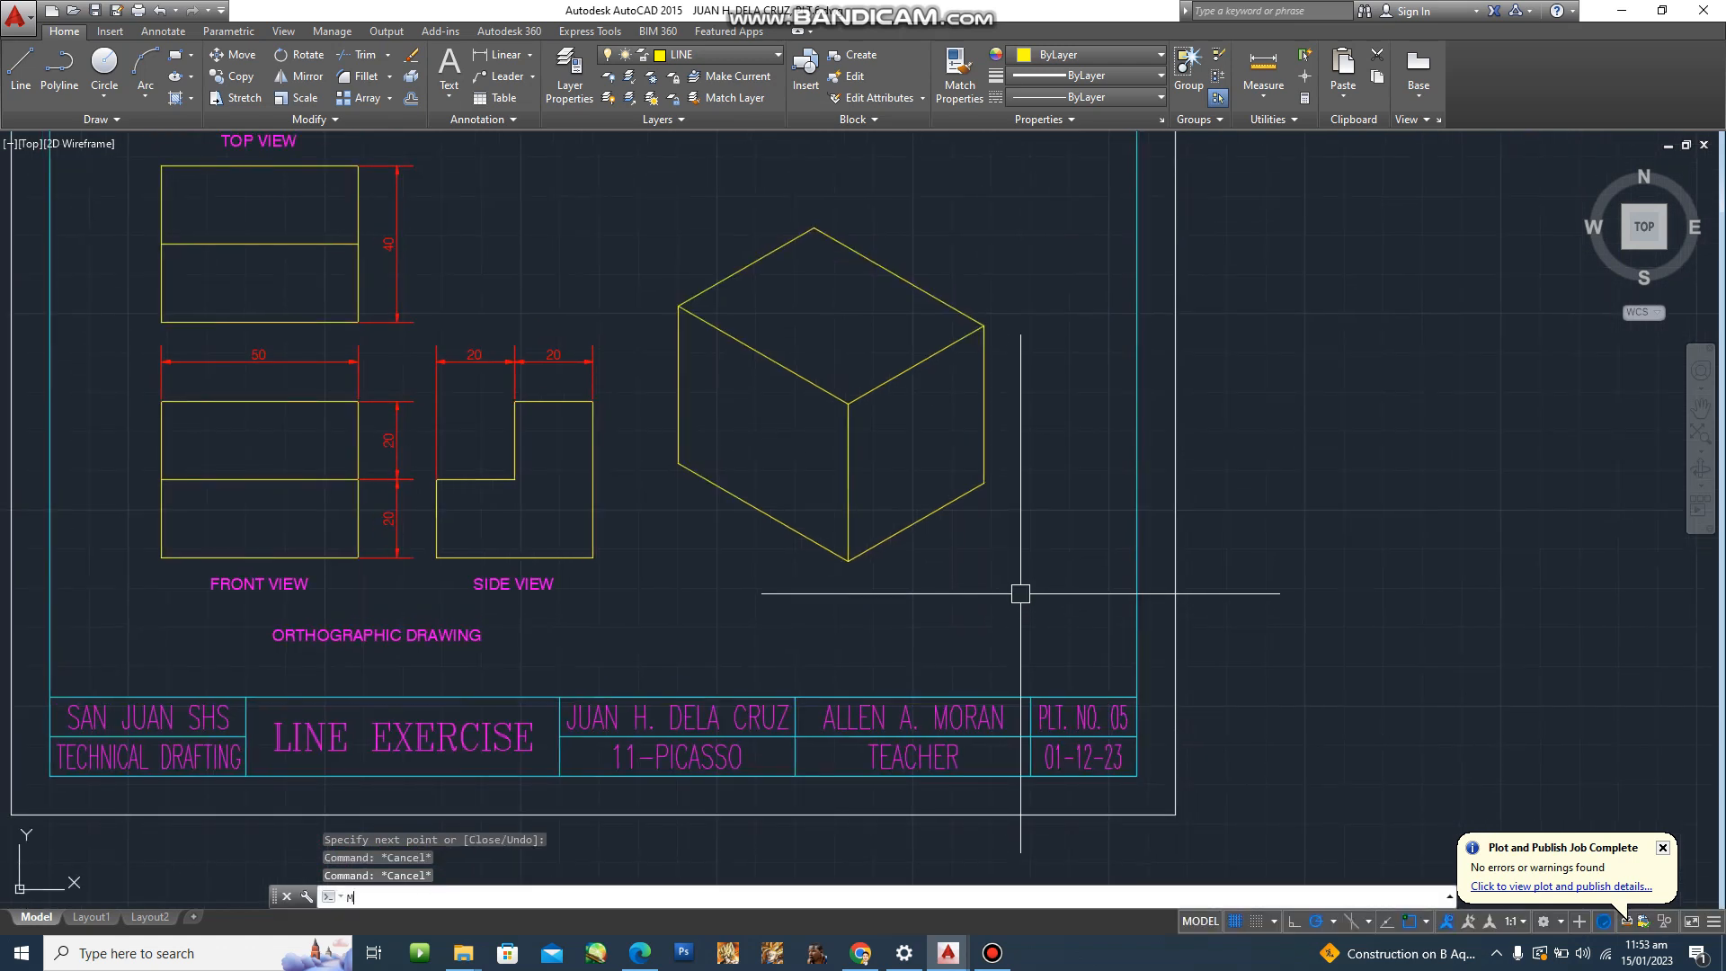
left_click(1087, 584)
left_click(637, 236)
key("Return")
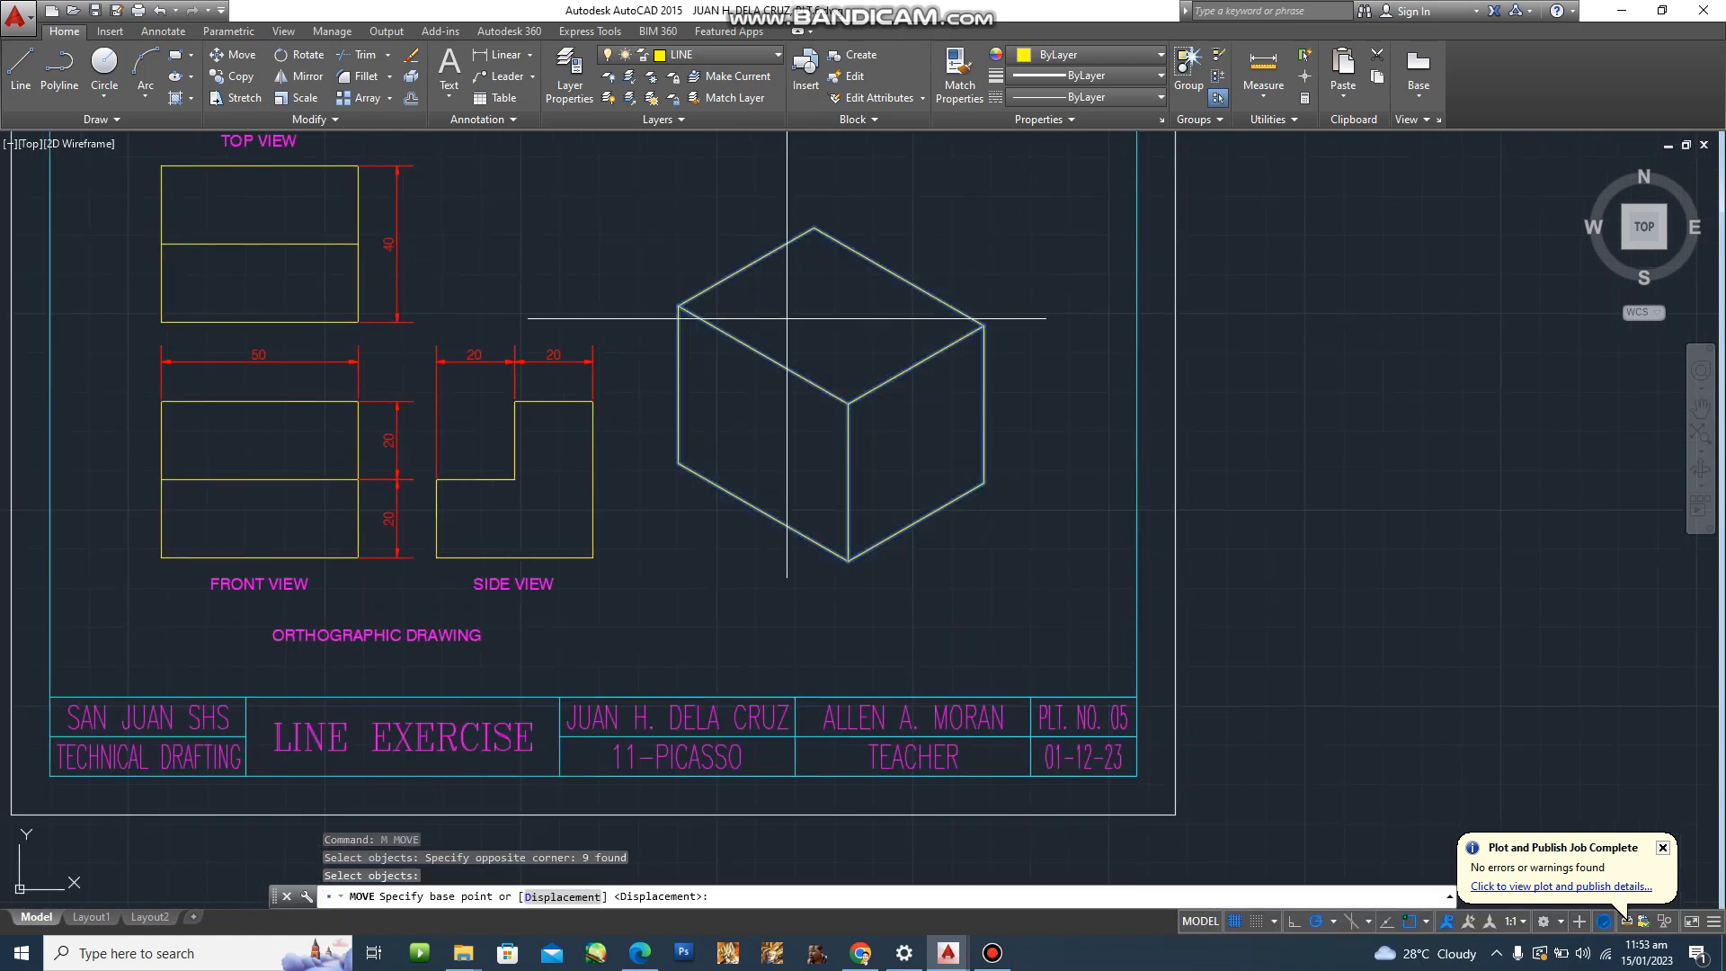
left_click(786, 318)
key("Escape")
key("Escape")
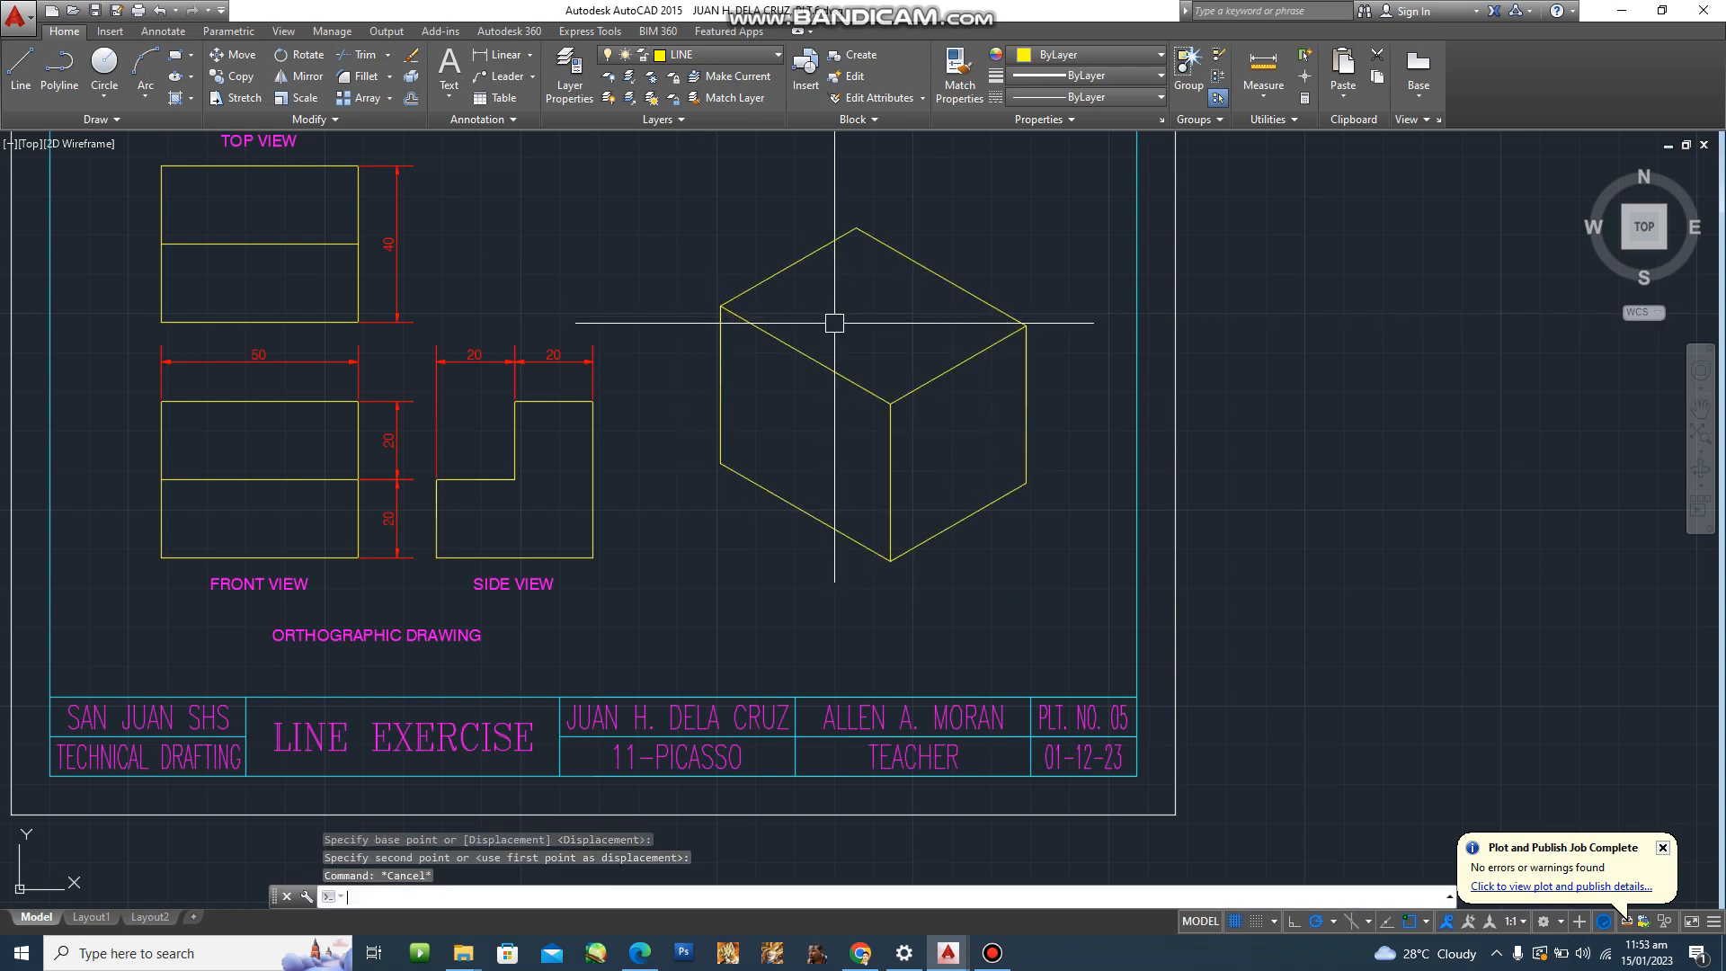
Draw a line across the isometric left face at mid-height, joining the midpoints of its two vertical edges.
middle_click_drag(884, 543, 894, 551)
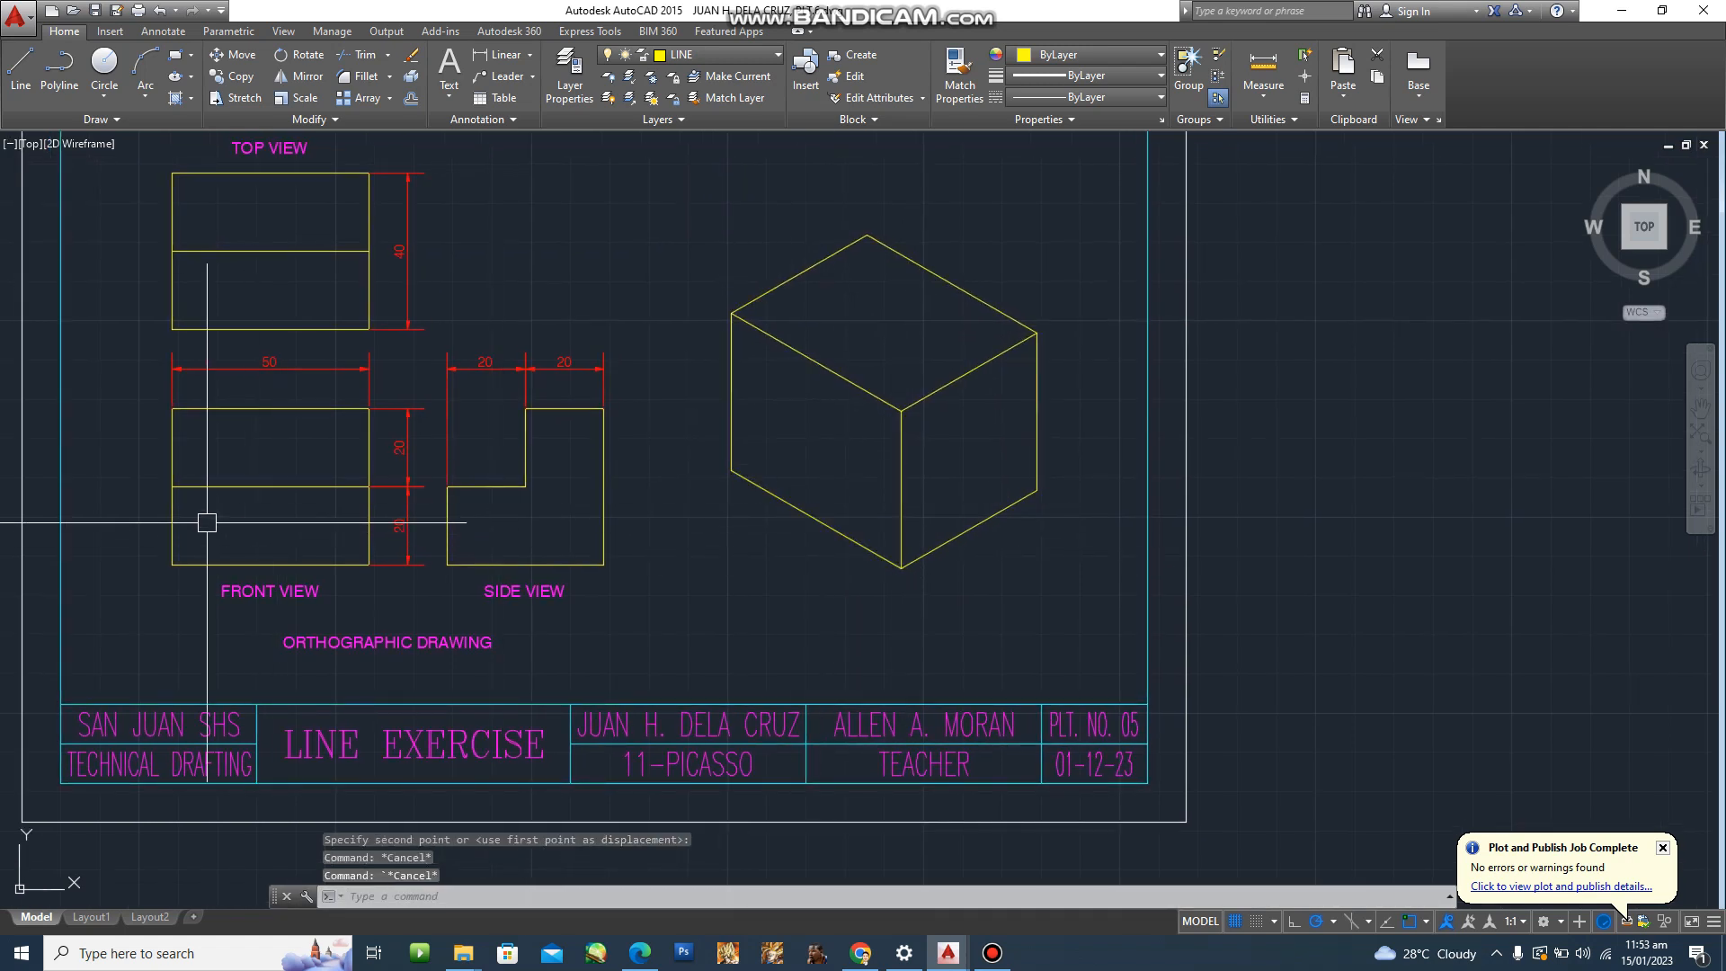
scroll(247, 431, "up", 2)
scroll(248, 431, "down", 2)
middle_click_drag(381, 487, 368, 525)
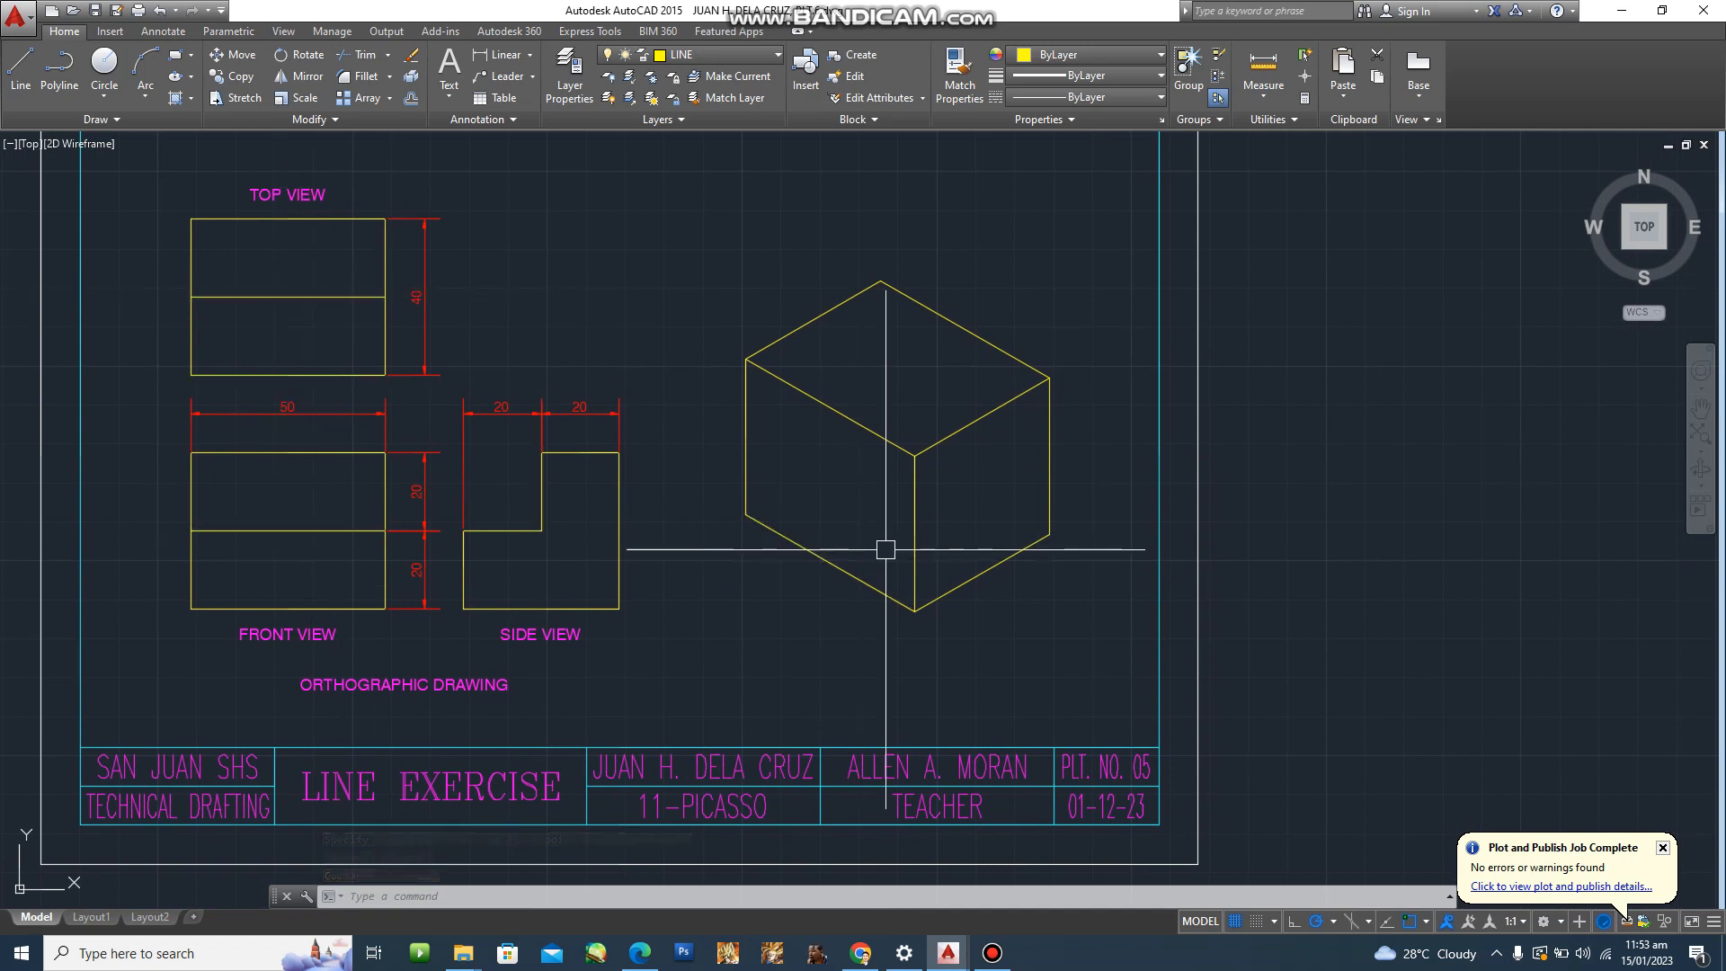
type("l")
key("Return")
scroll(914, 523, "up", 2)
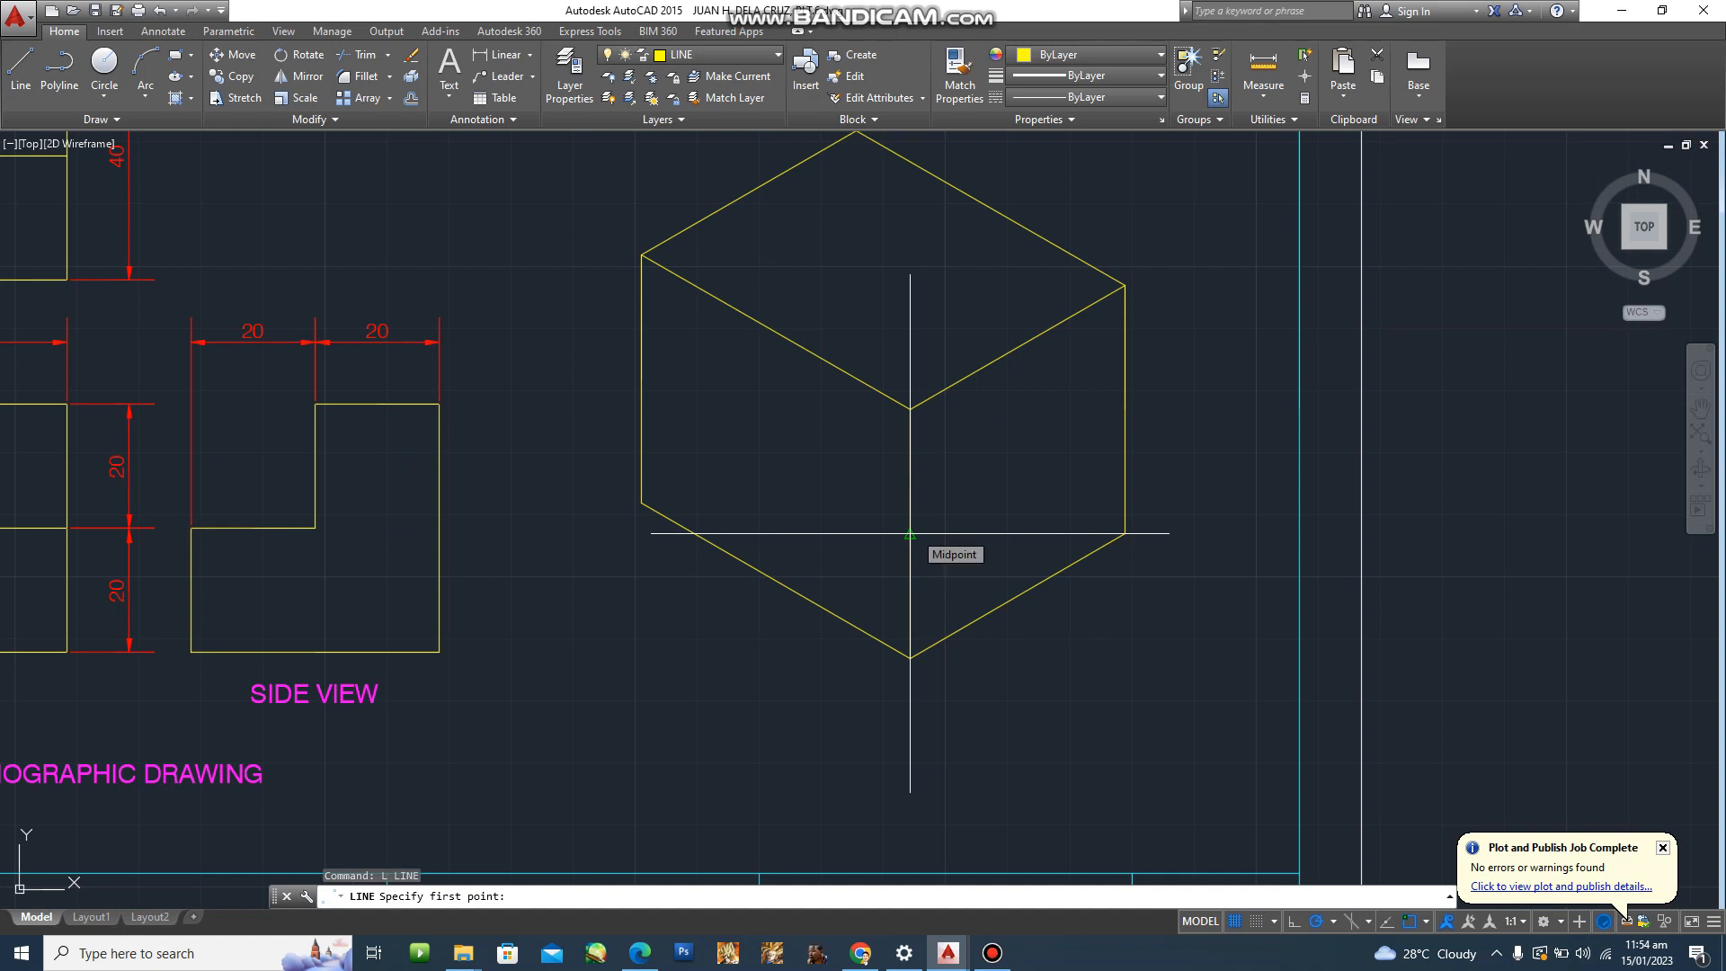
left_click(642, 384)
scroll(642, 384, "down", 1)
key("Return")
Draw a line across the isometric top face, joining the midpoints of its upper-left and lower-right edges.
key("Return")
scroll(990, 377, "down", 1)
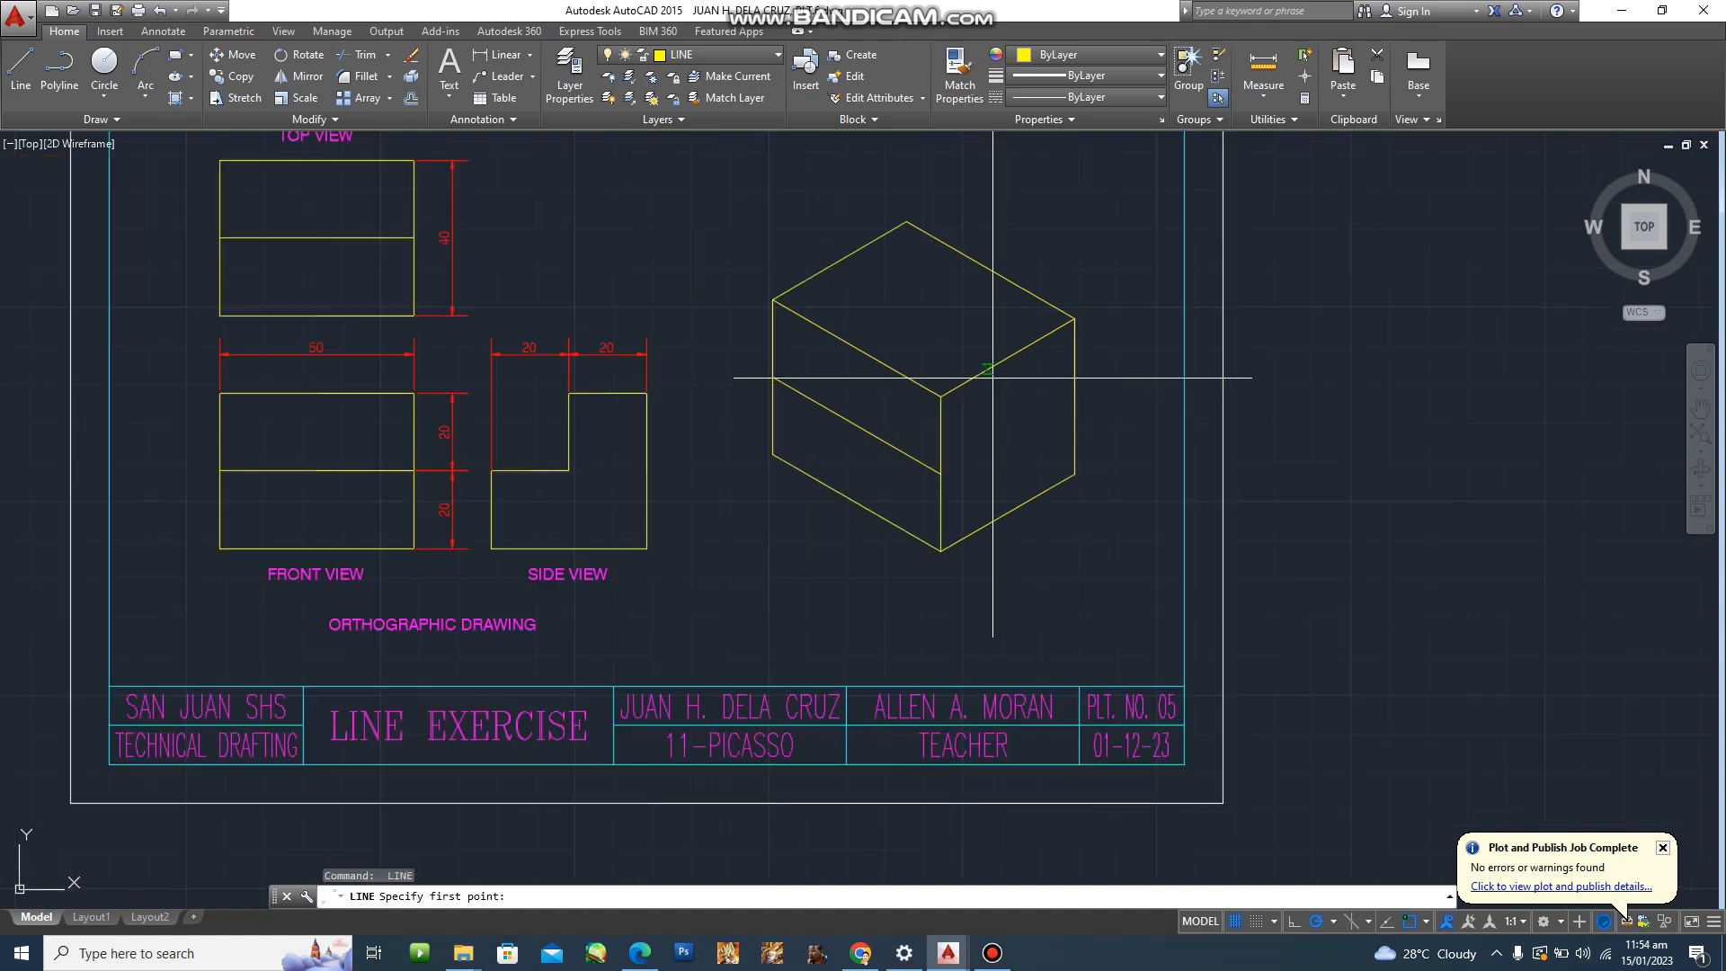
left_click(840, 260)
key("Escape")
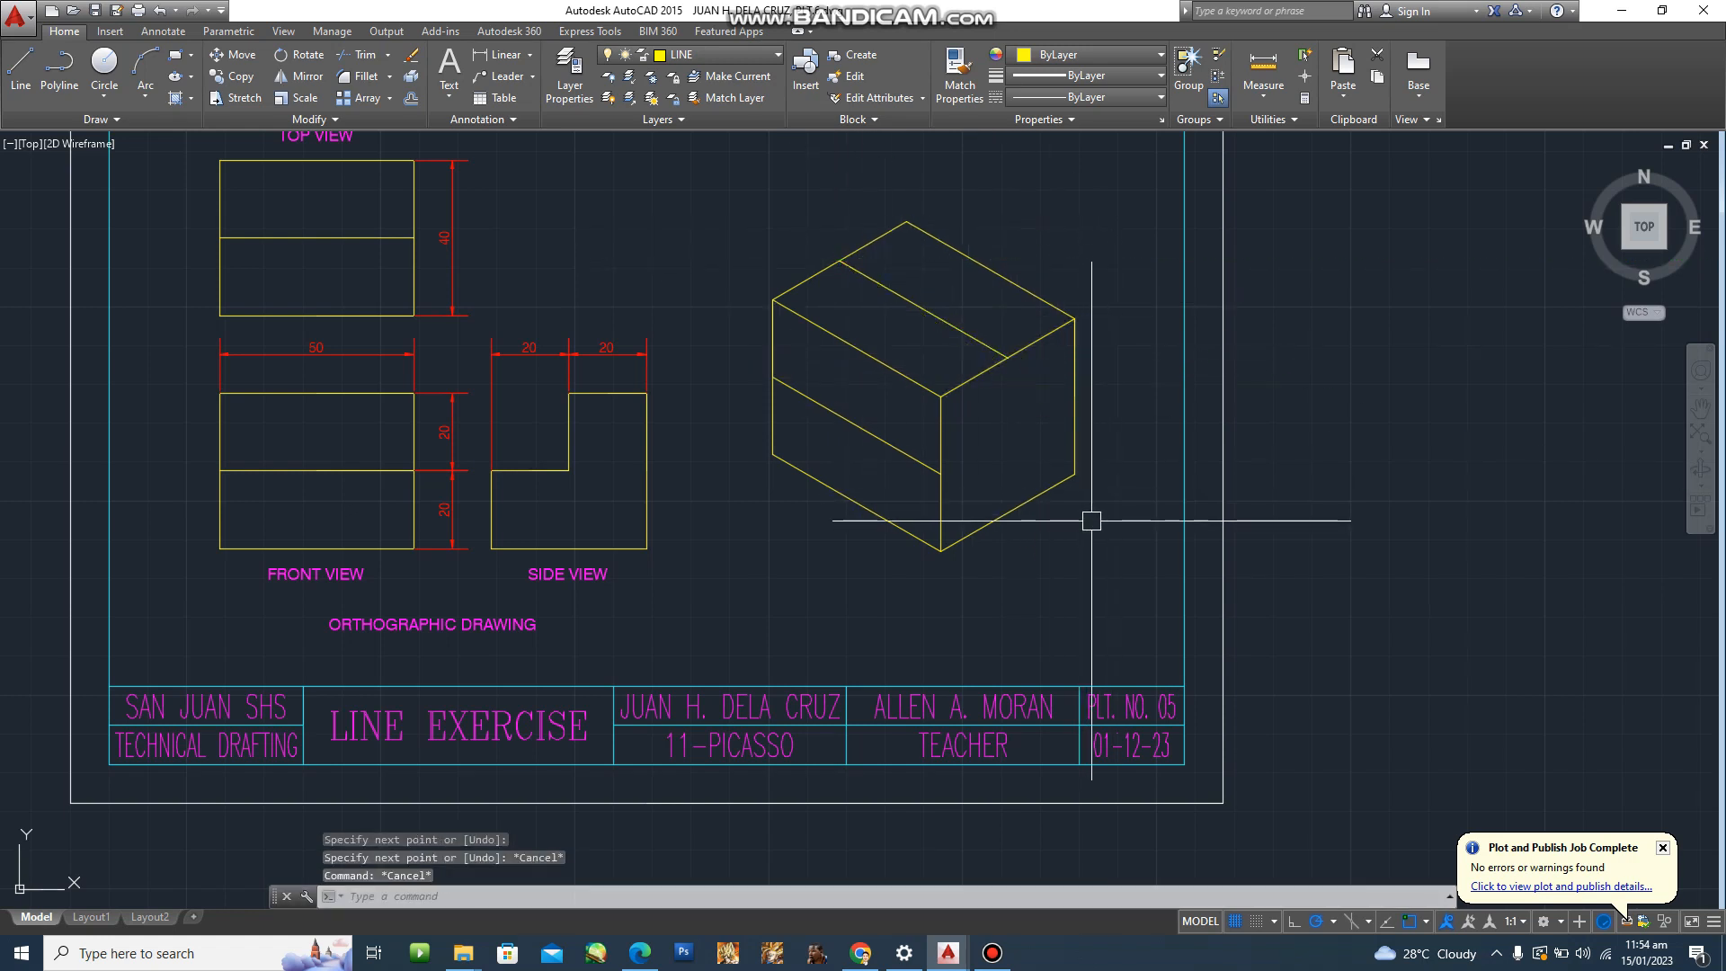
Draw the step profile on the right face from the front edge's midpoint, 20 at 30 degrees, and vertically up to the top face's midline.
scroll(1069, 476, "up", 2)
key("Escape")
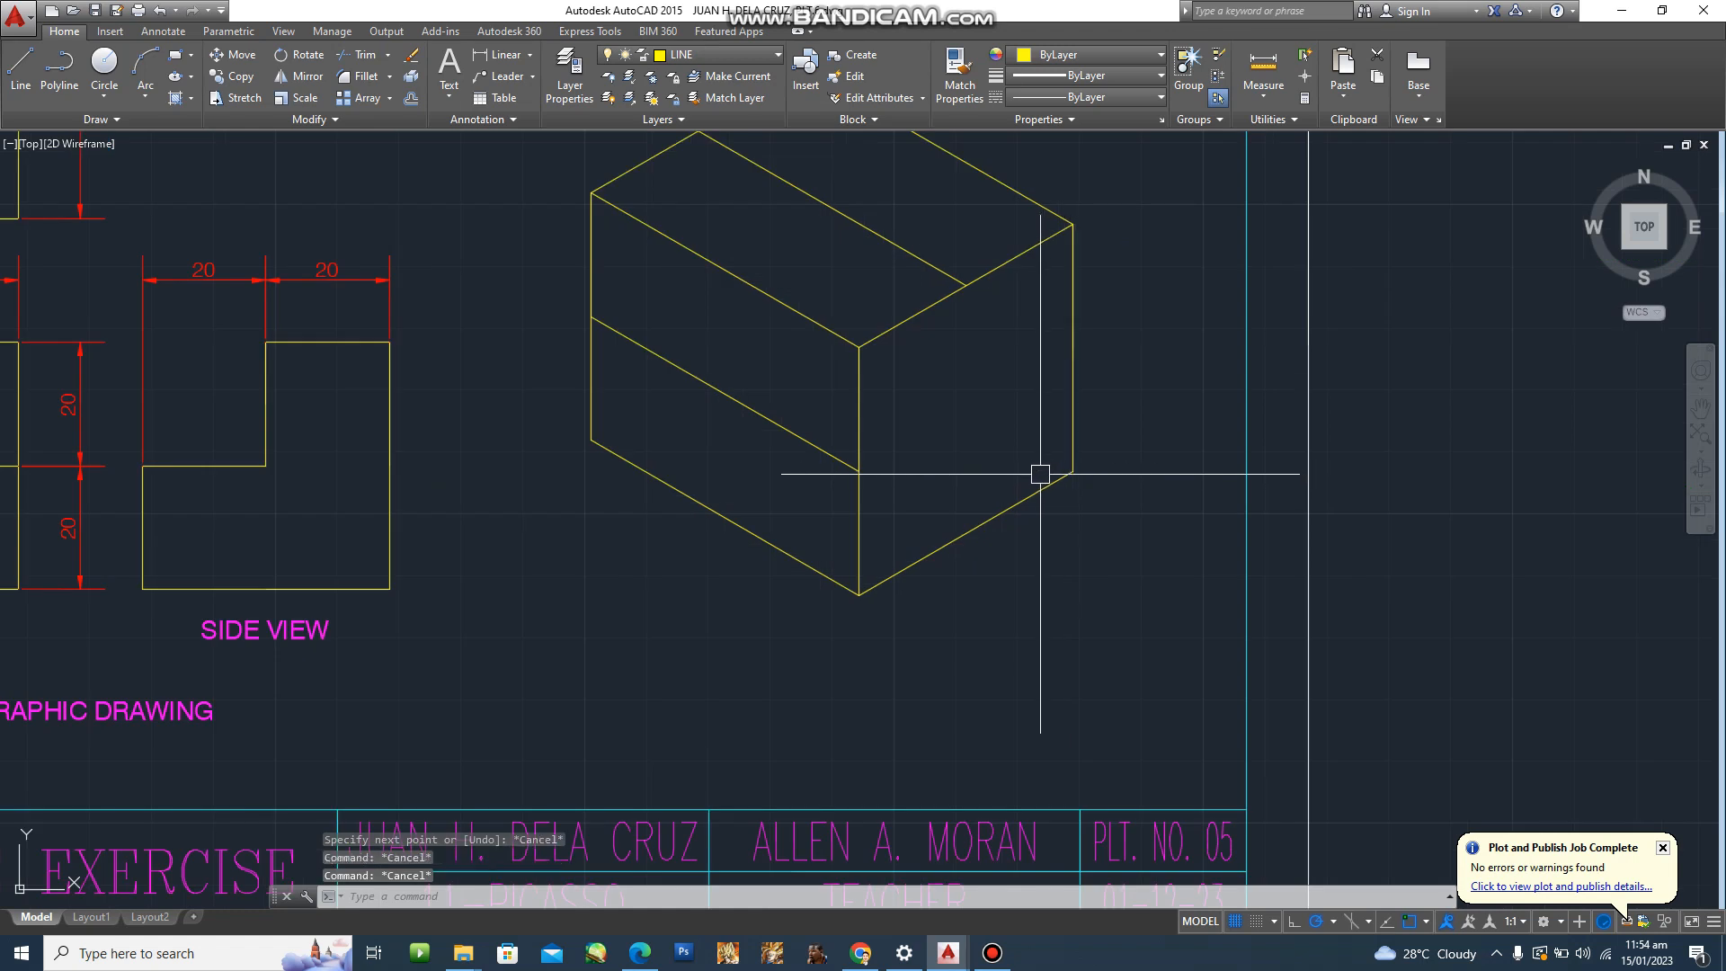
key("Return")
left_click(859, 470)
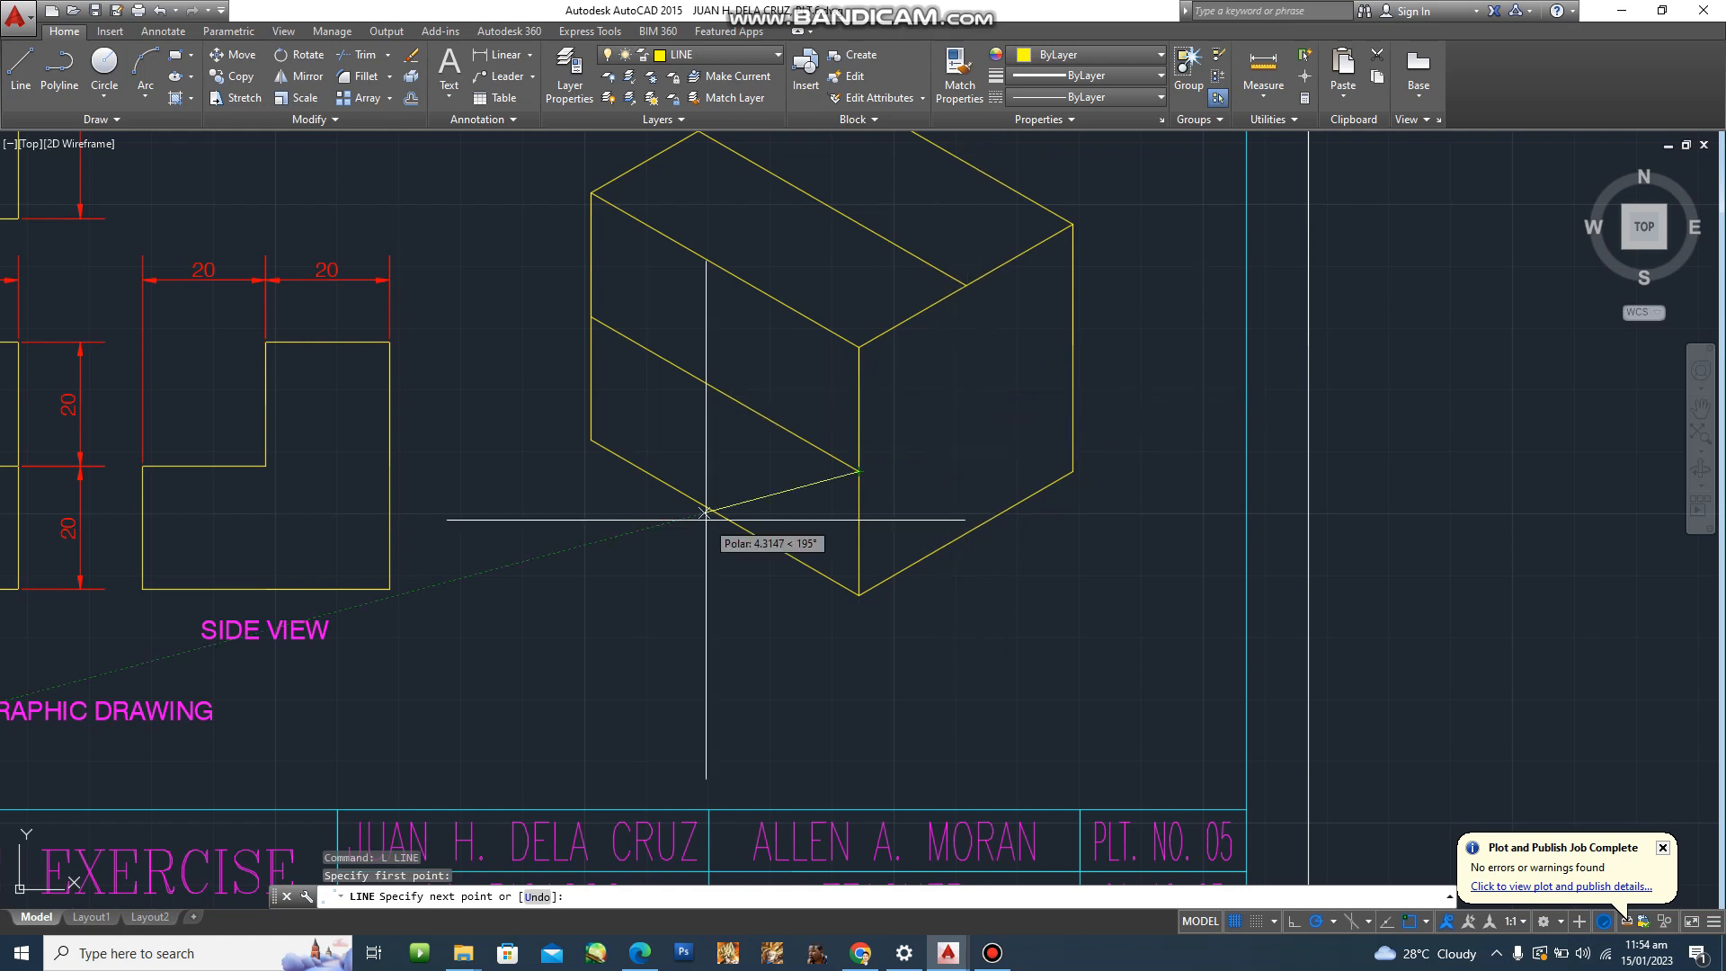
middle_click_drag(222, 297, 348, 376)
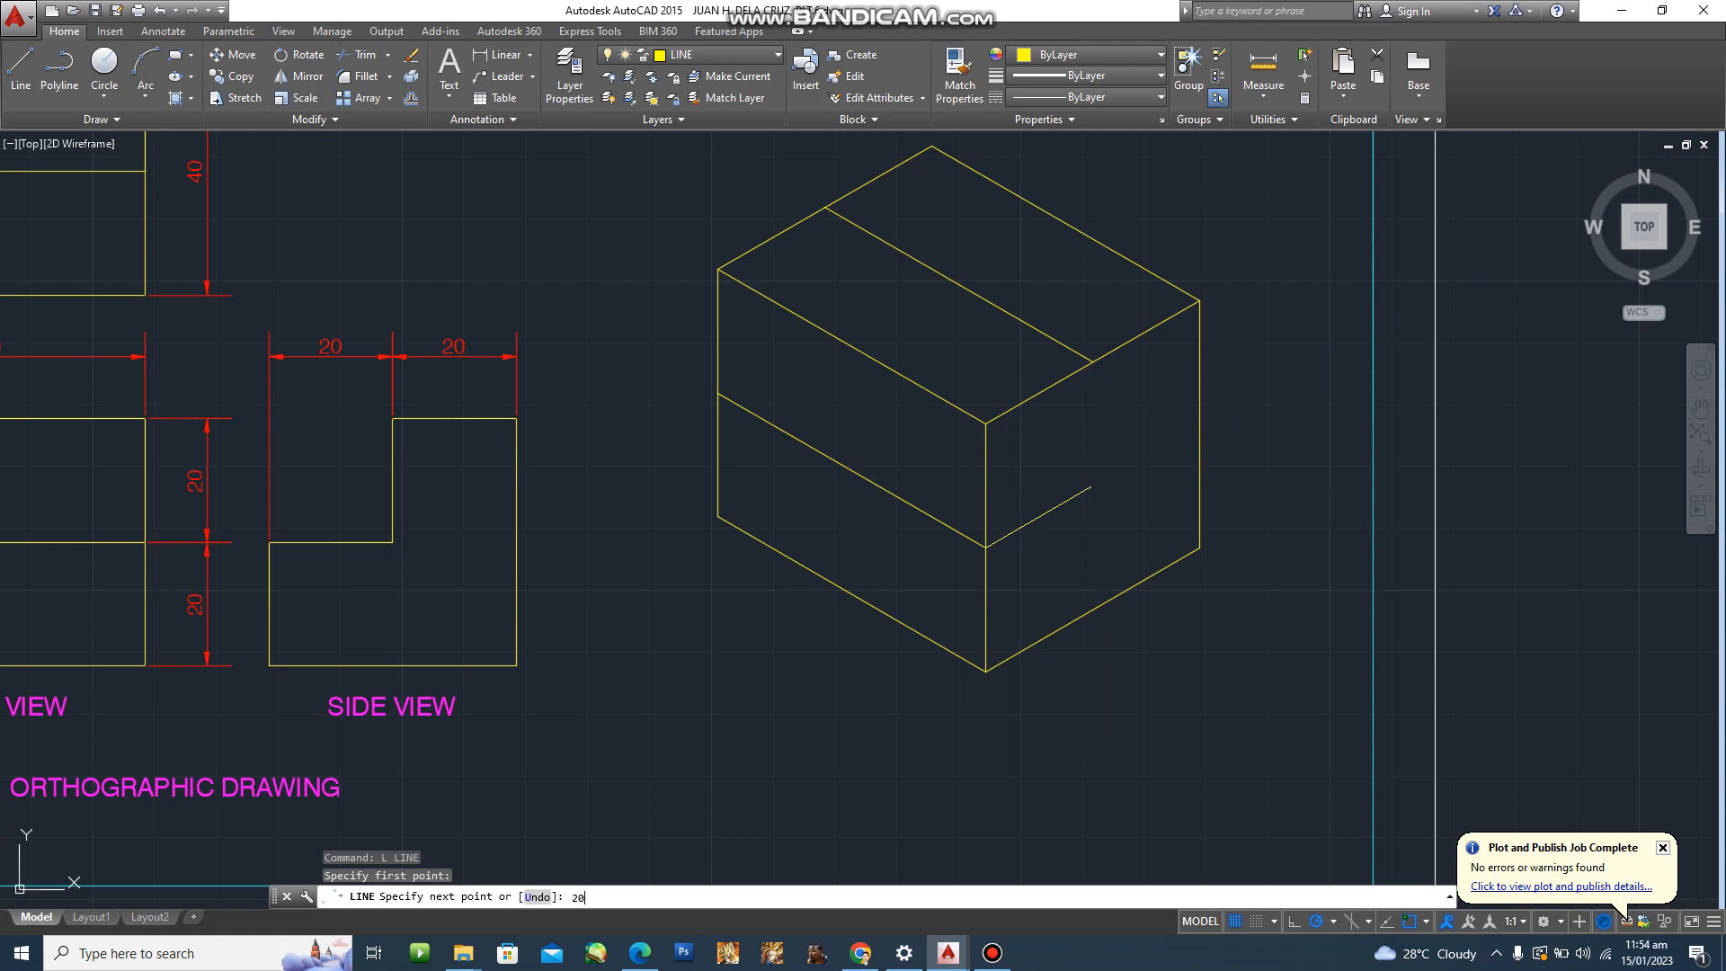
key("Return")
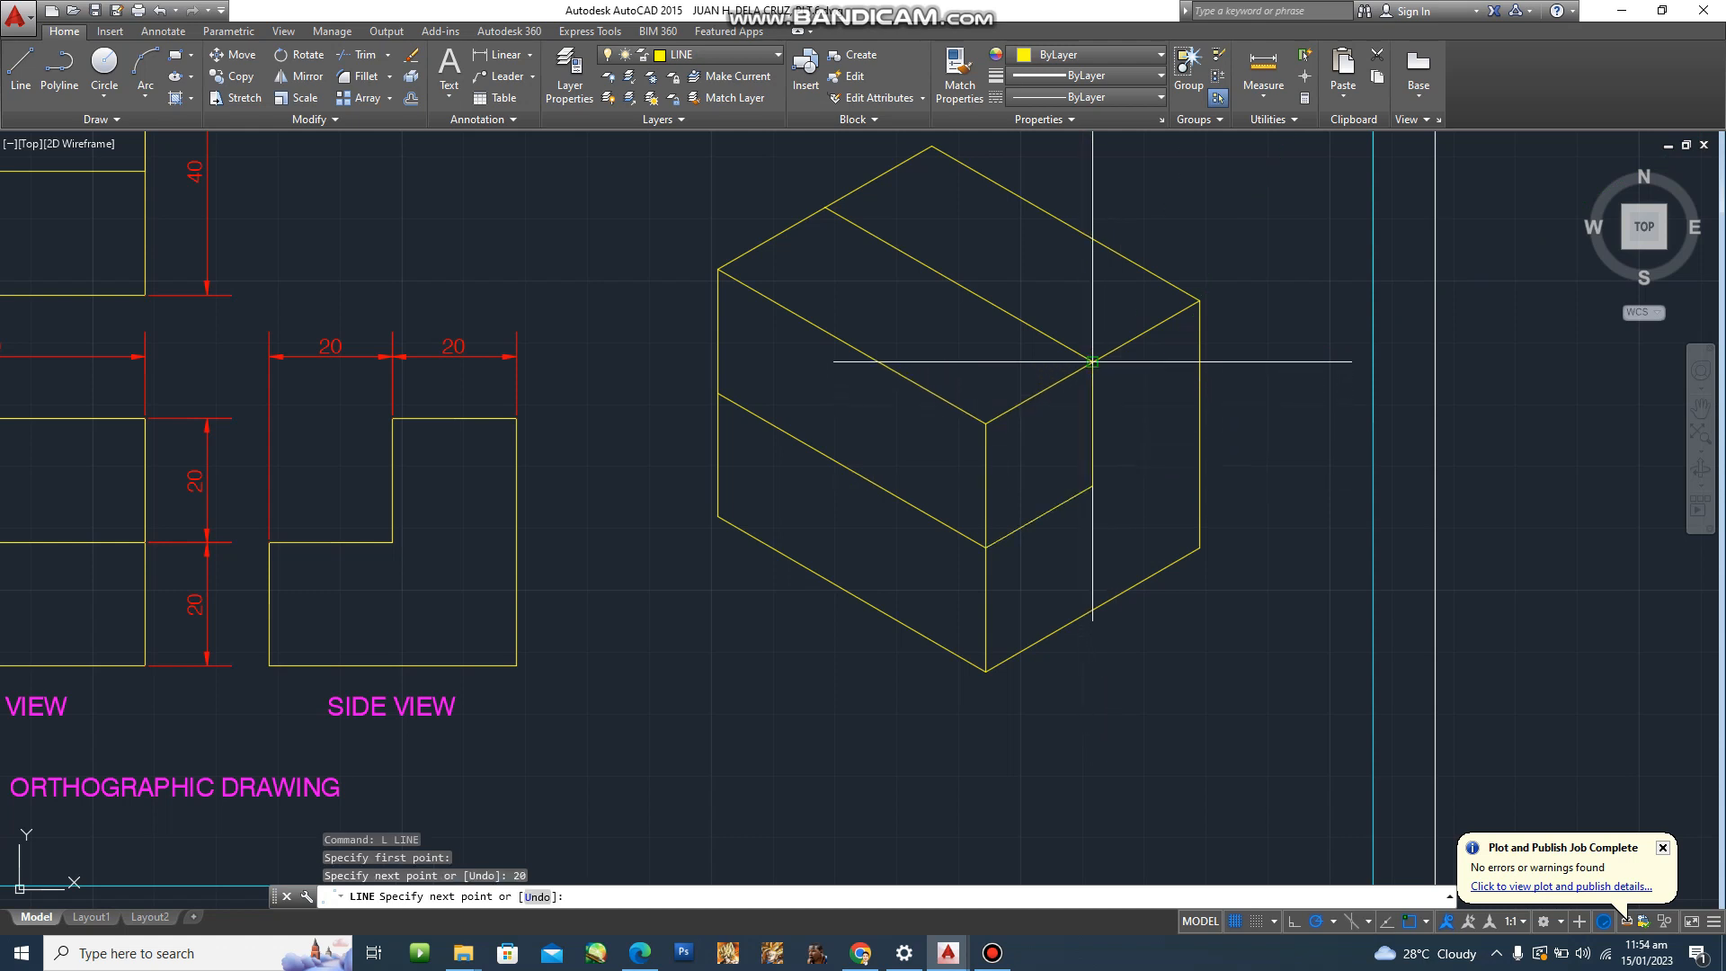
left_click(1092, 363)
key("Escape")
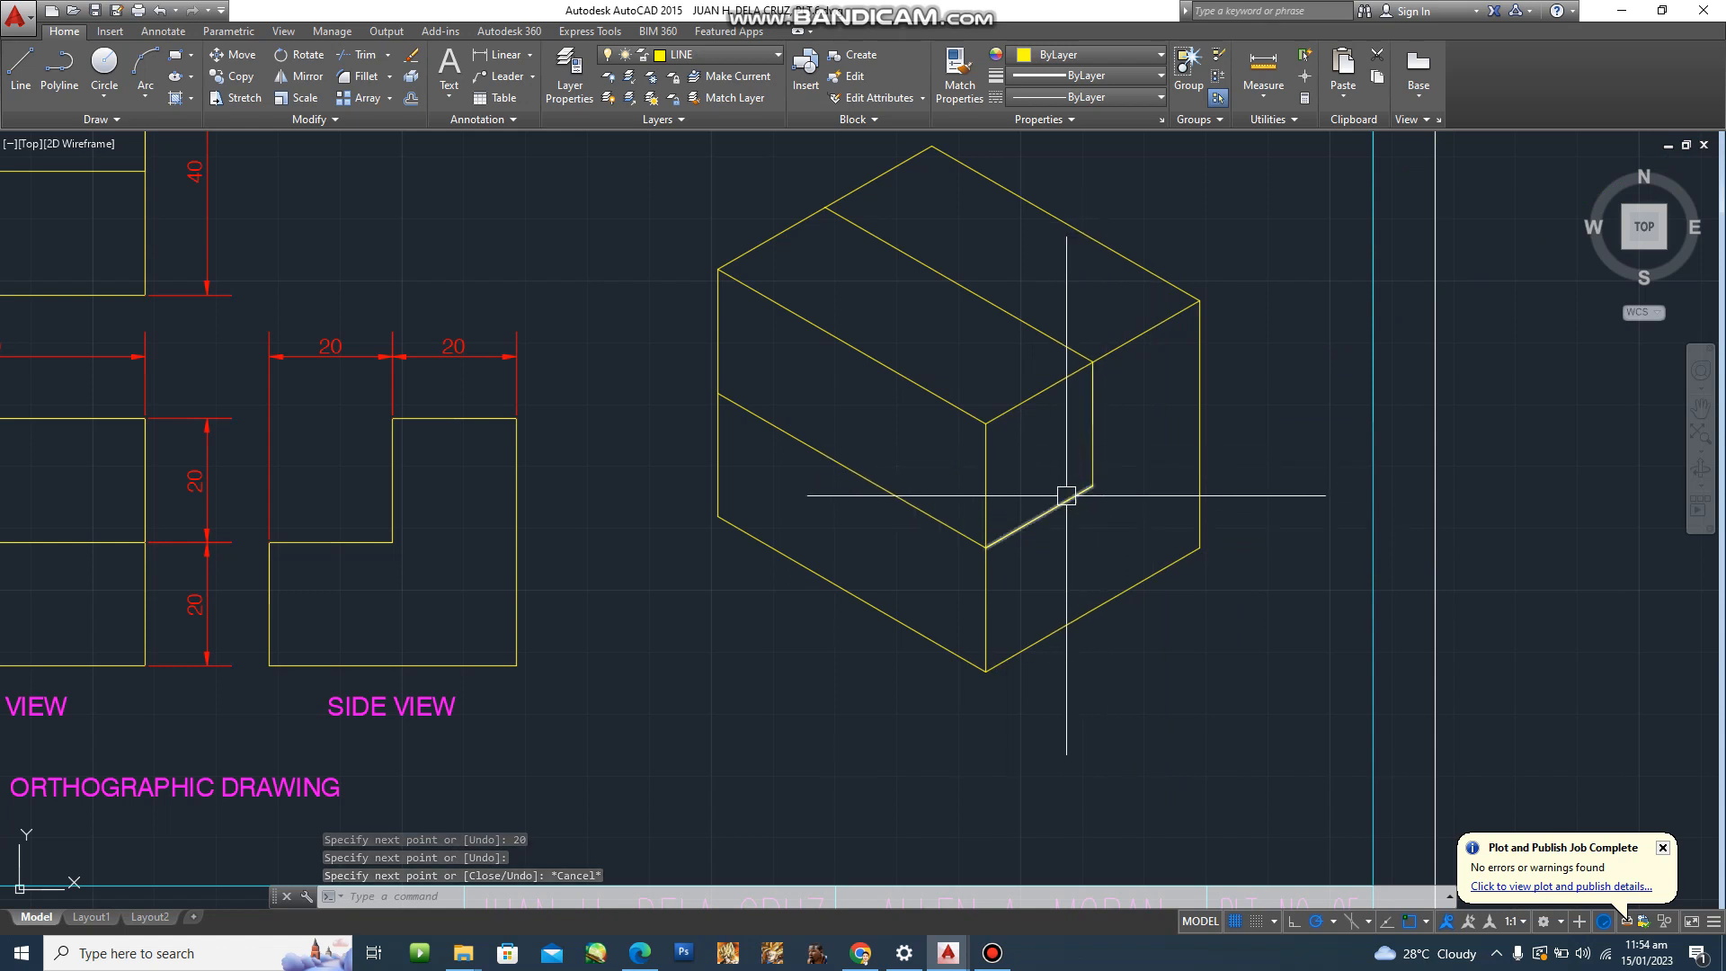
key("Escape")
Draw the step's rear-left profile 20 down from the far end of the top midline, and back slightly past the left edge's midpoint.
type("l")
key("Return")
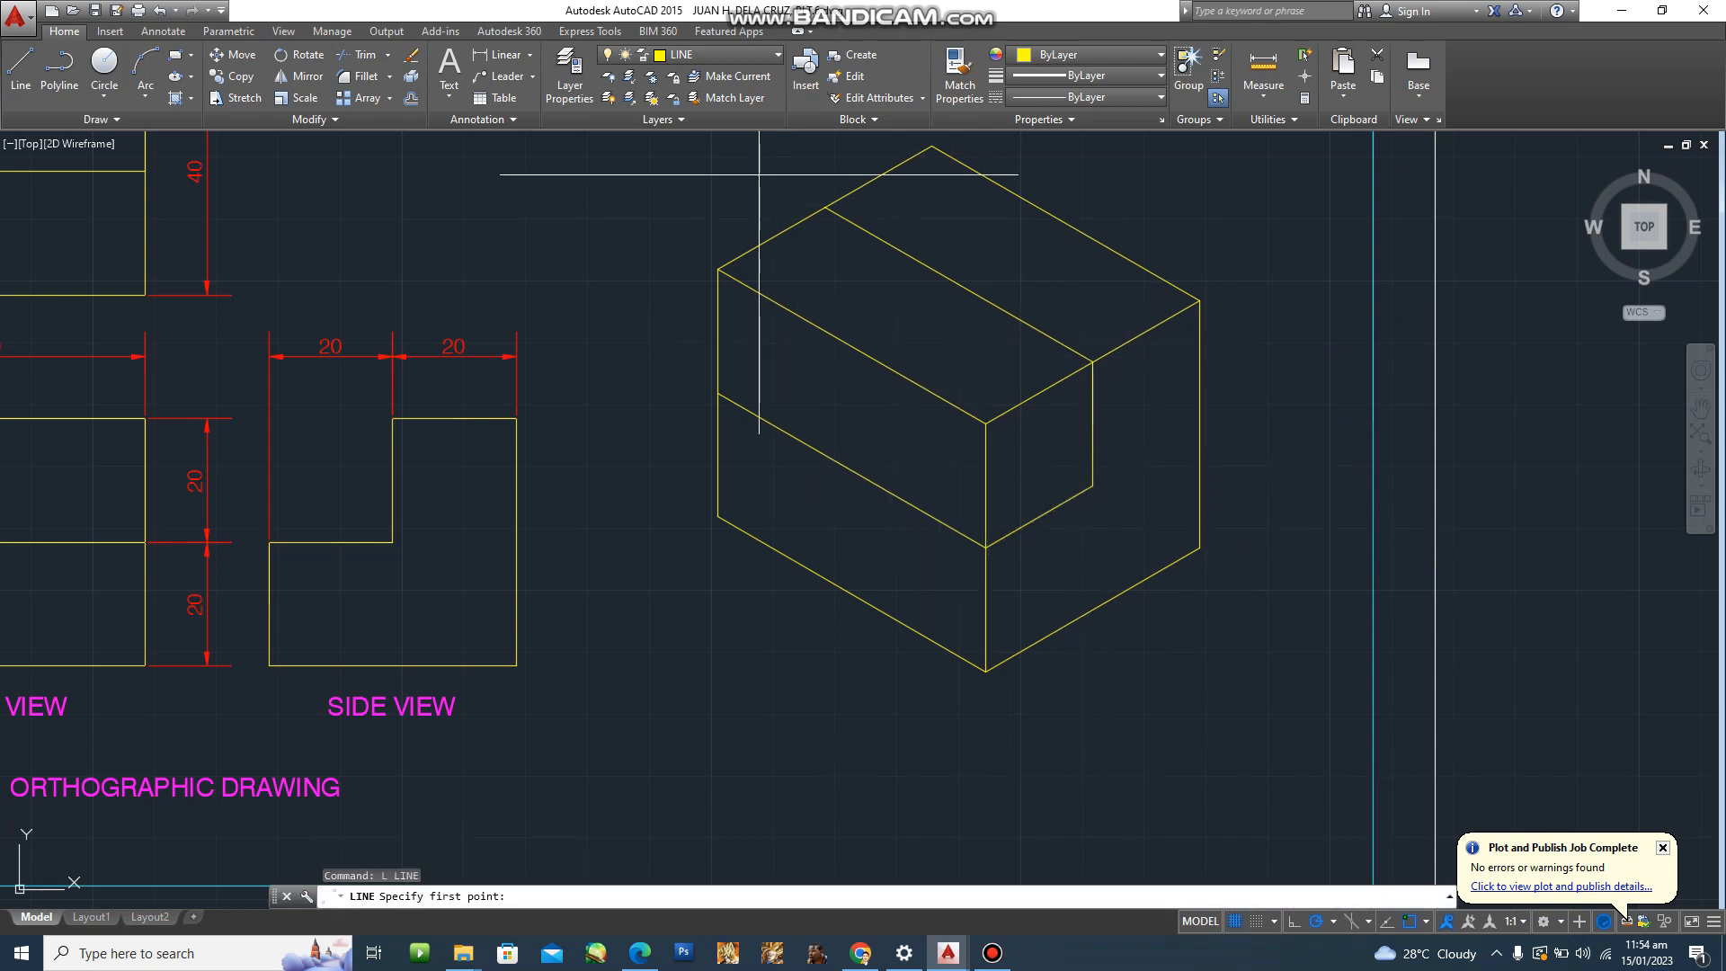
left_click(825, 207)
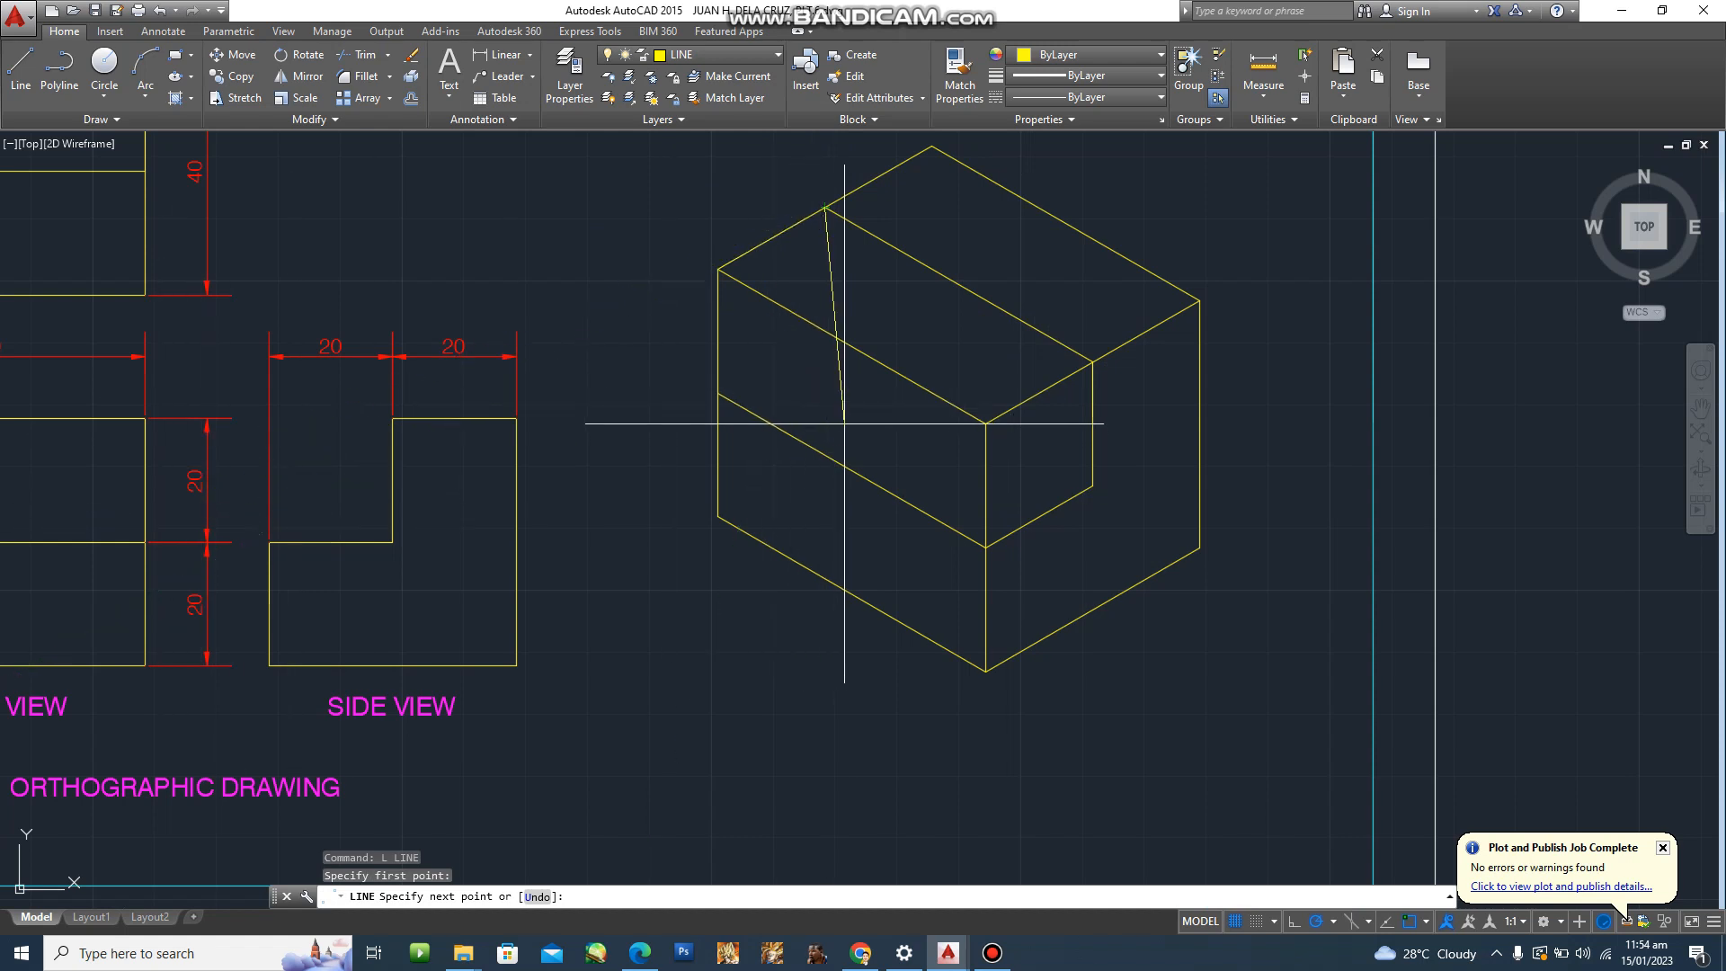
key("Return")
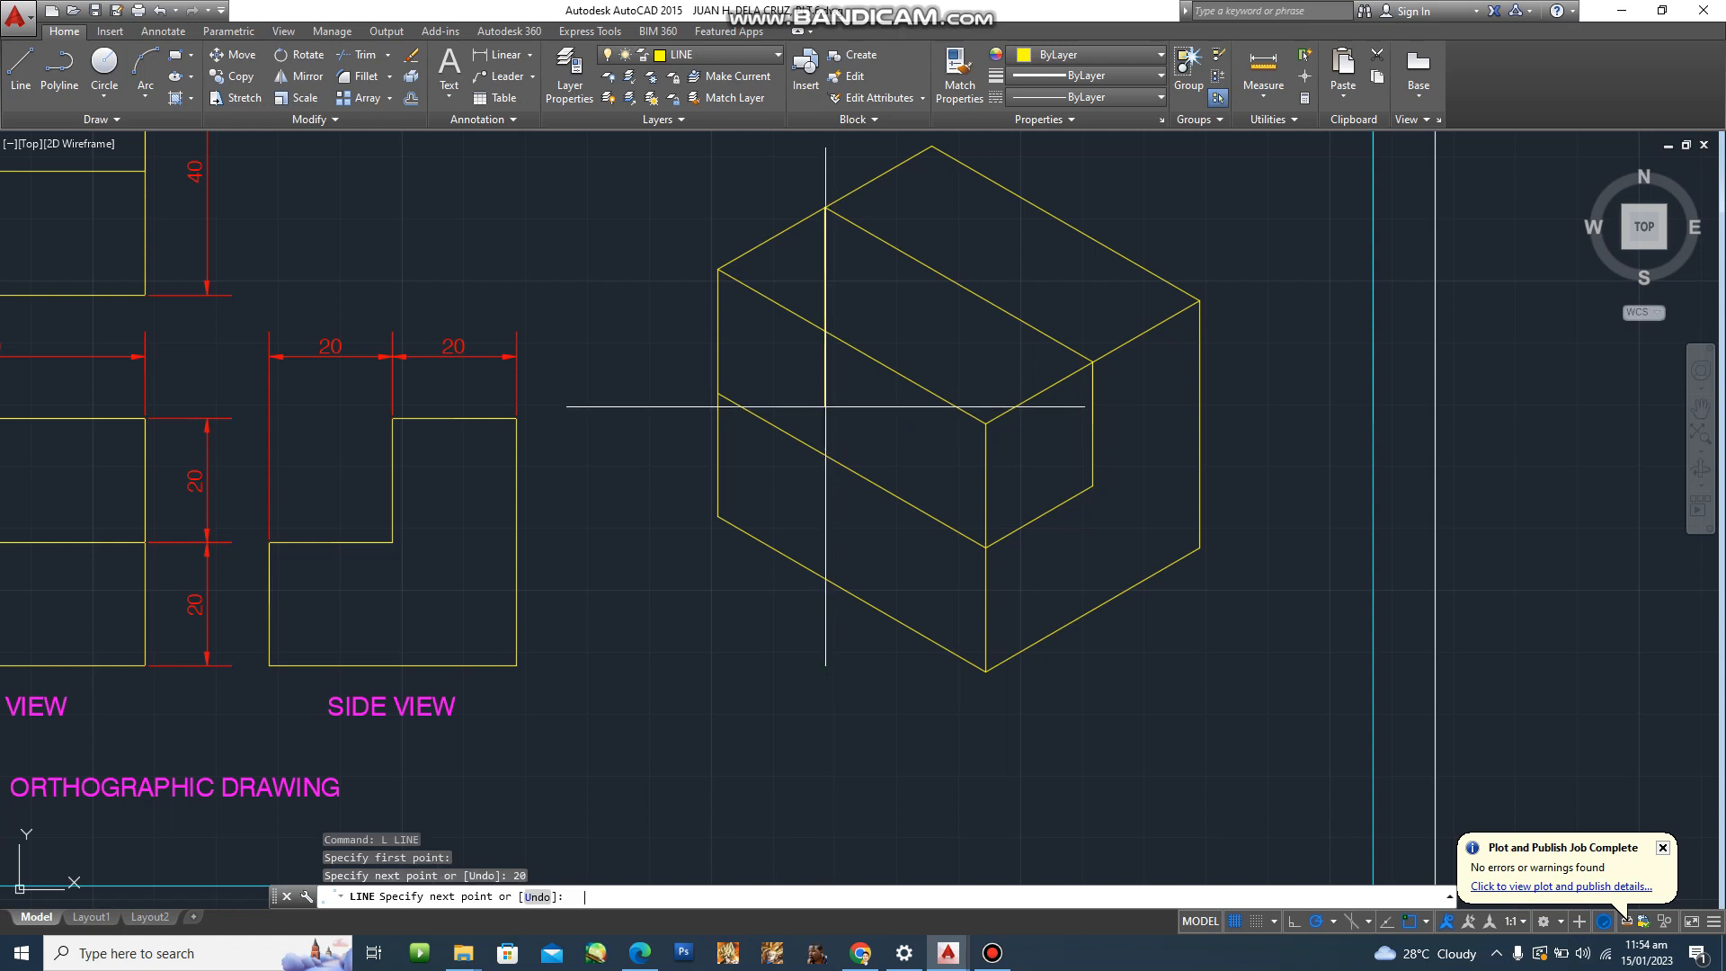
key("Escape")
key("Escape")
key("Escape")
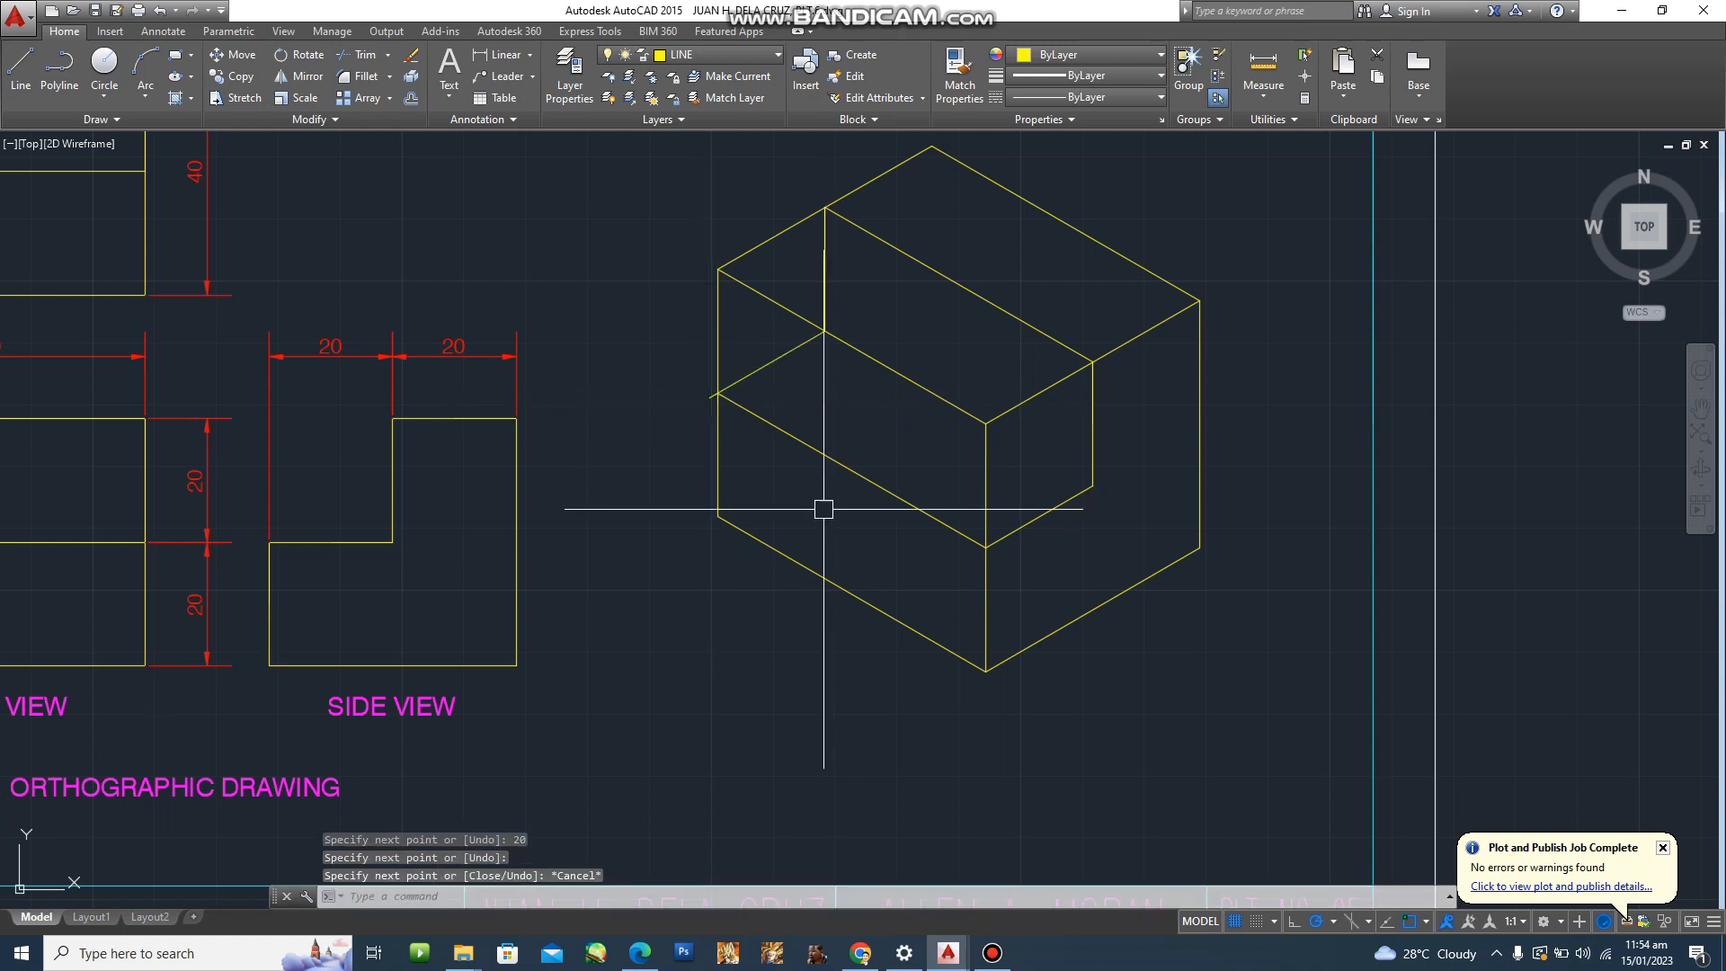
Fillet the overshooting step line with the left face's midline at radius 0 for a sharp corner.
scroll(630, 367, "up", 4)
middle_click_drag(630, 367, 655, 428)
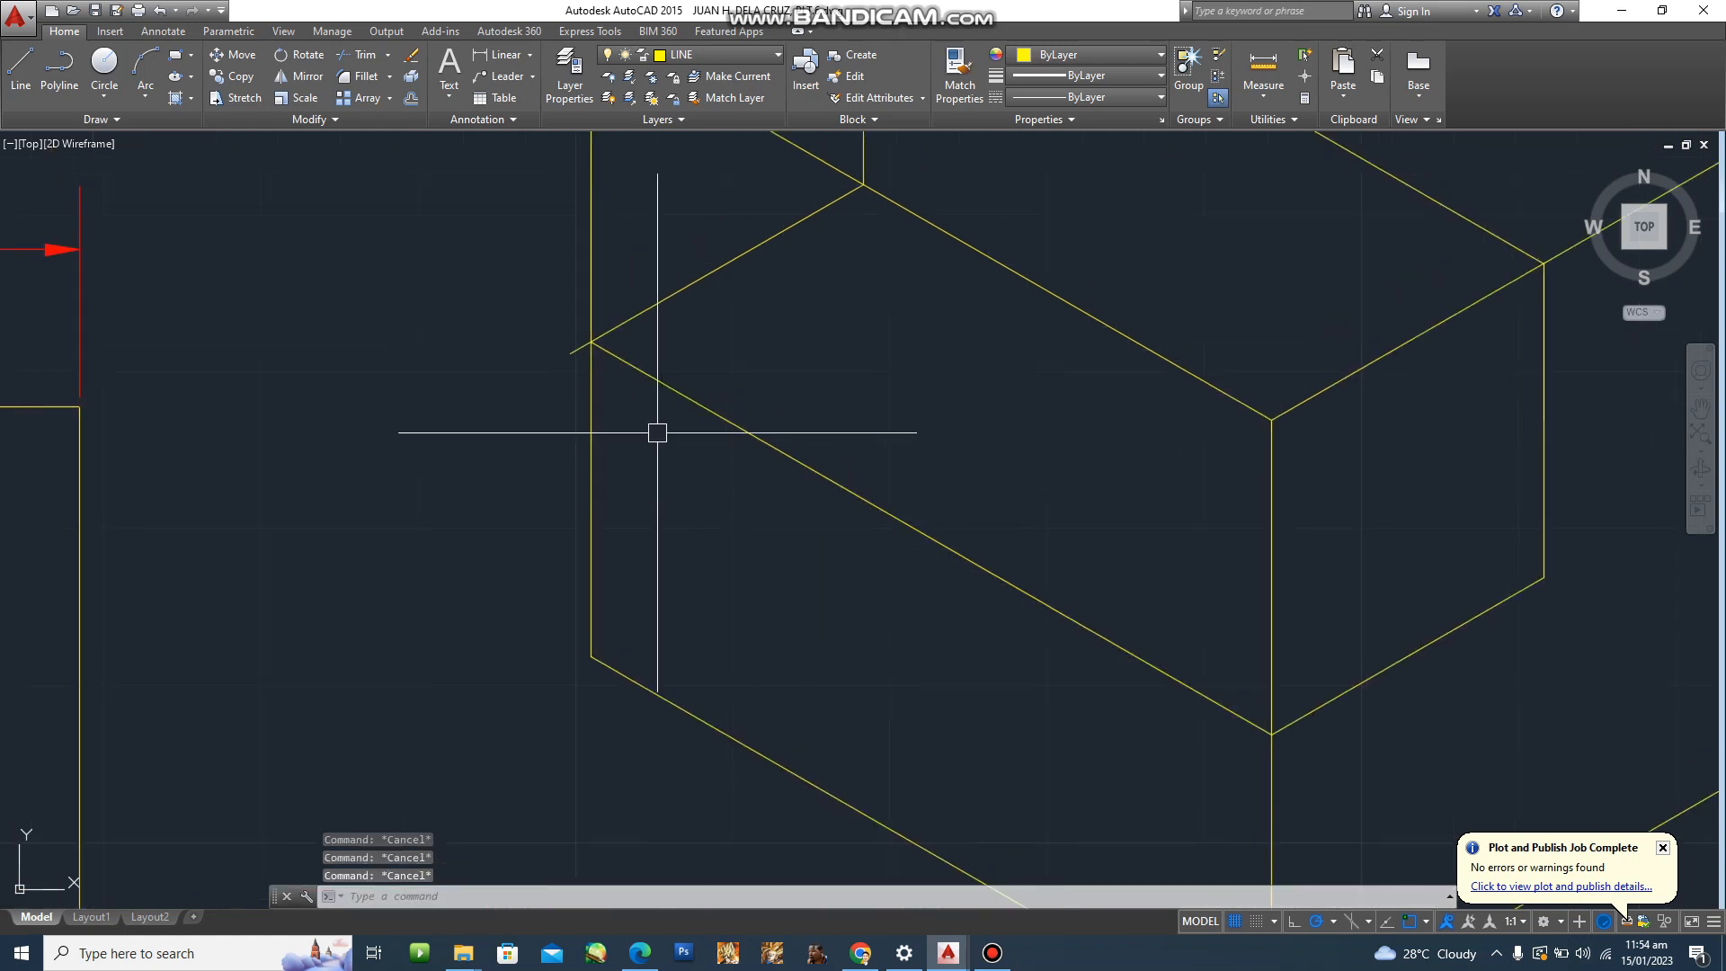
type("f")
key("Return")
scroll(612, 308, "up", 4)
left_click(584, 369)
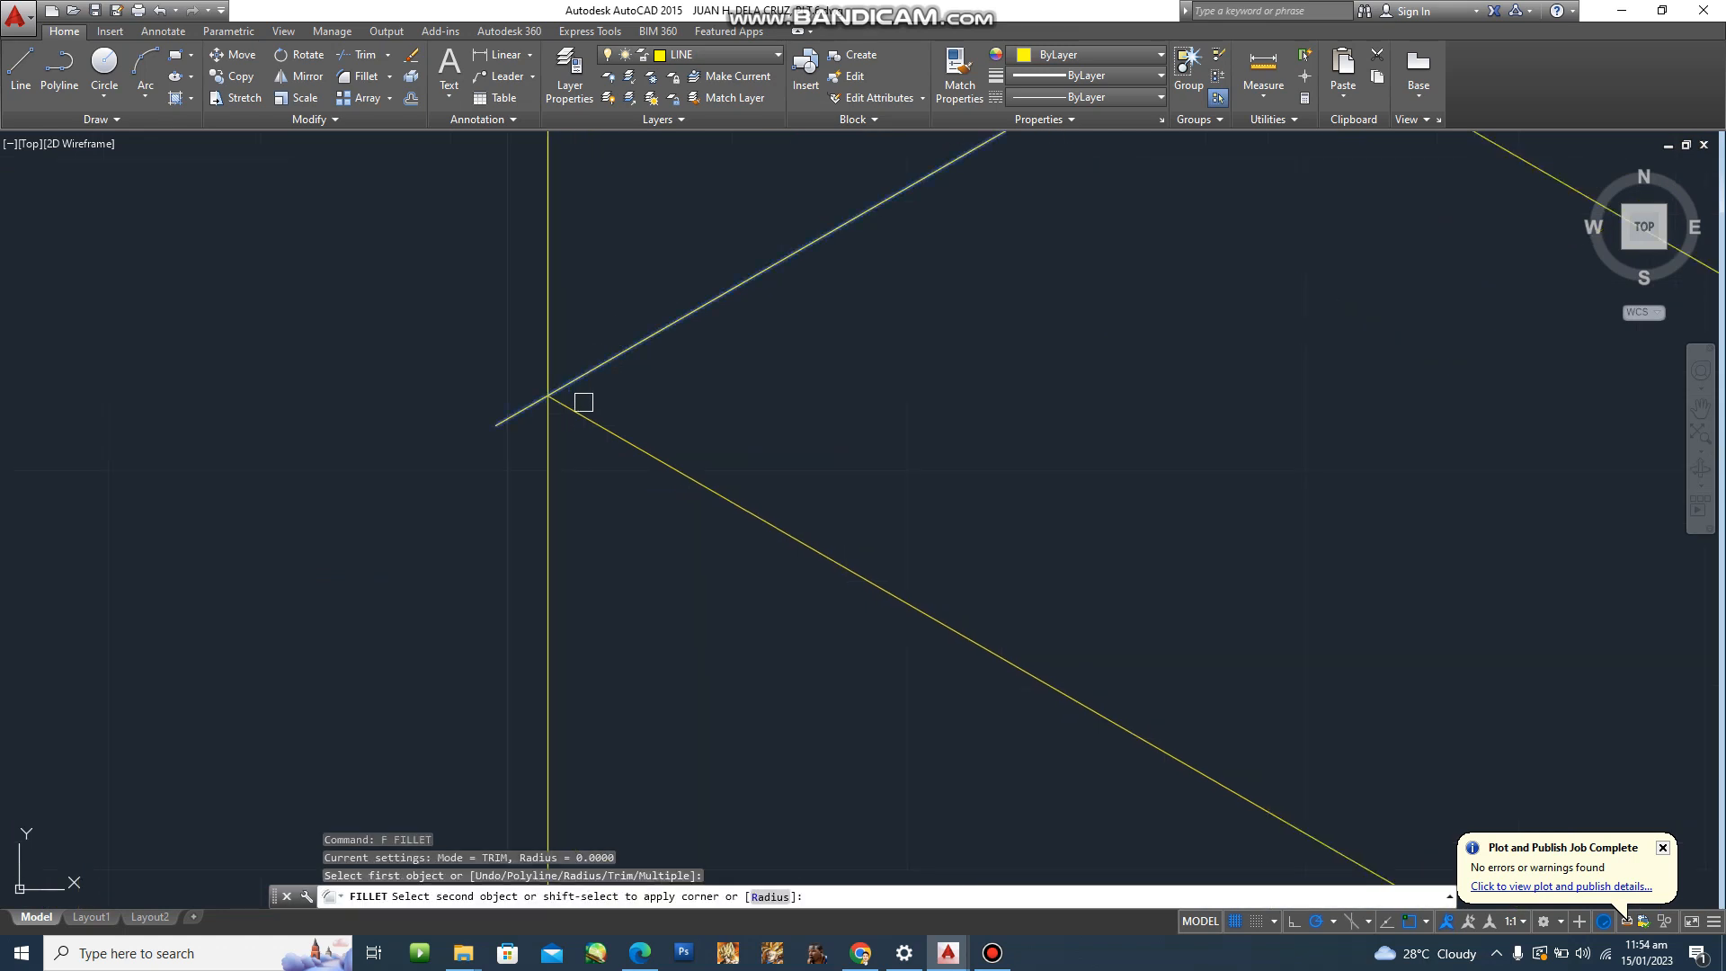
left_click(568, 401)
key("Escape")
key("Escape")
key("Escape")
scroll(566, 396, "down", 6)
scroll(998, 540, "down", 4)
scroll(952, 504, "up", 4)
scroll(997, 504, "down", 4)
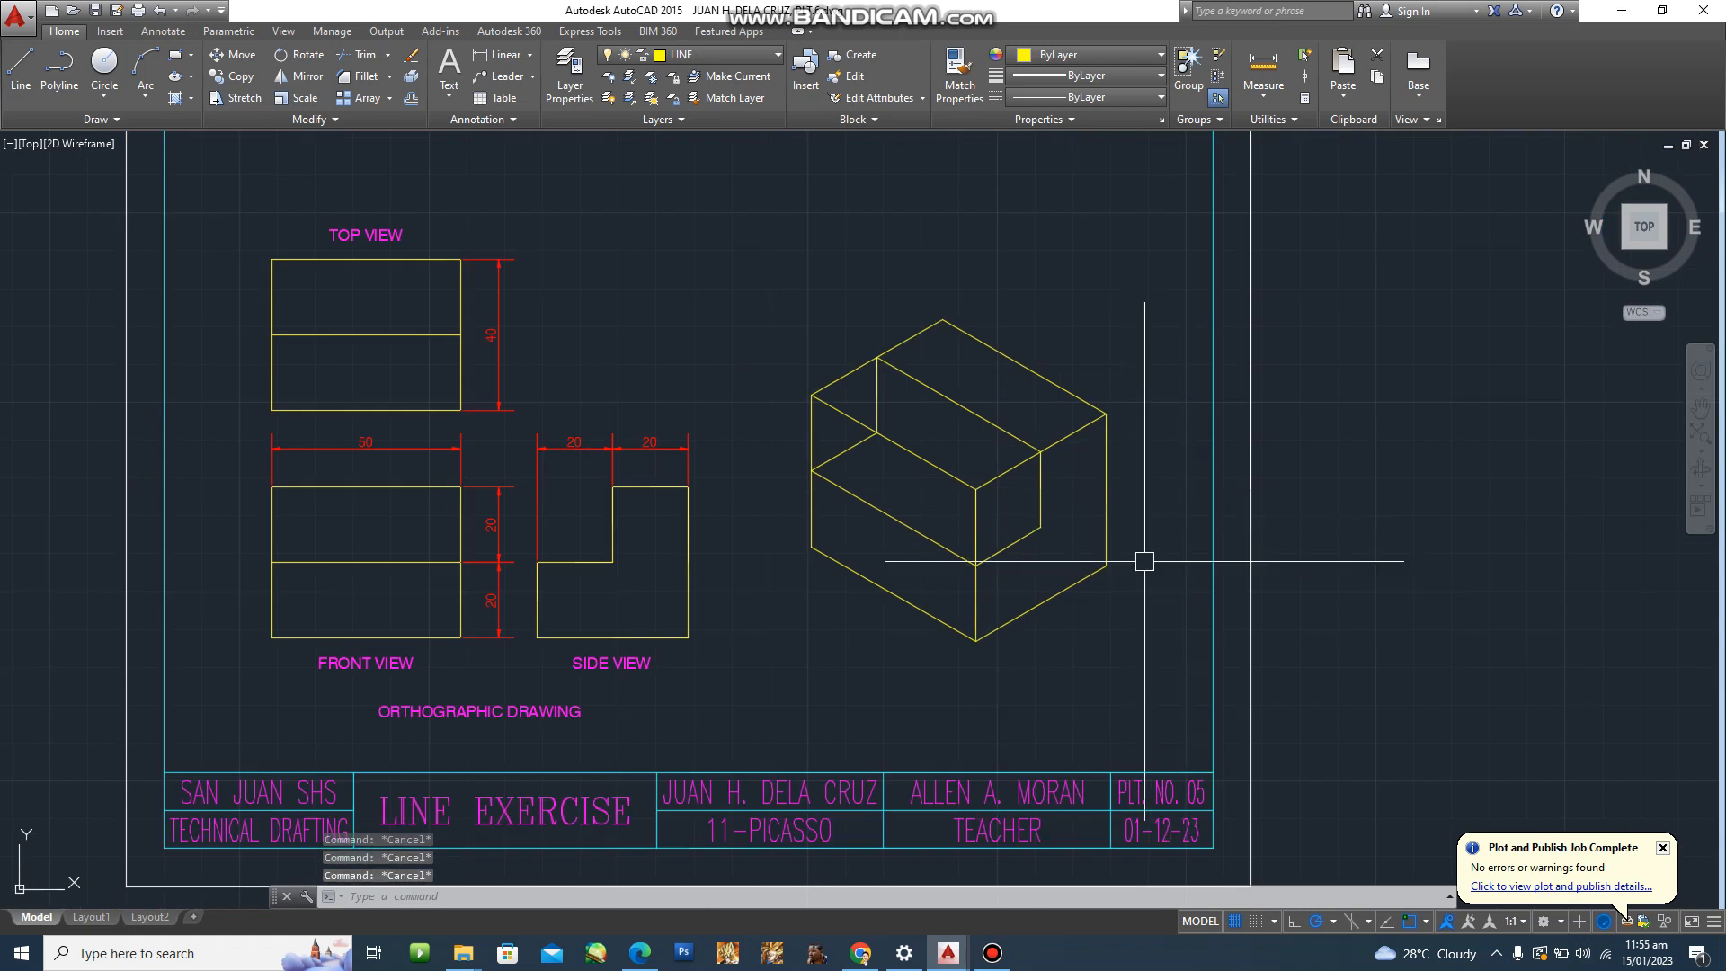
Trim away the edges of the block's cut-out upper front corner, and erase the leftover line inside the step.
type("tr")
key("Return")
left_click(1150, 638)
left_click(849, 329)
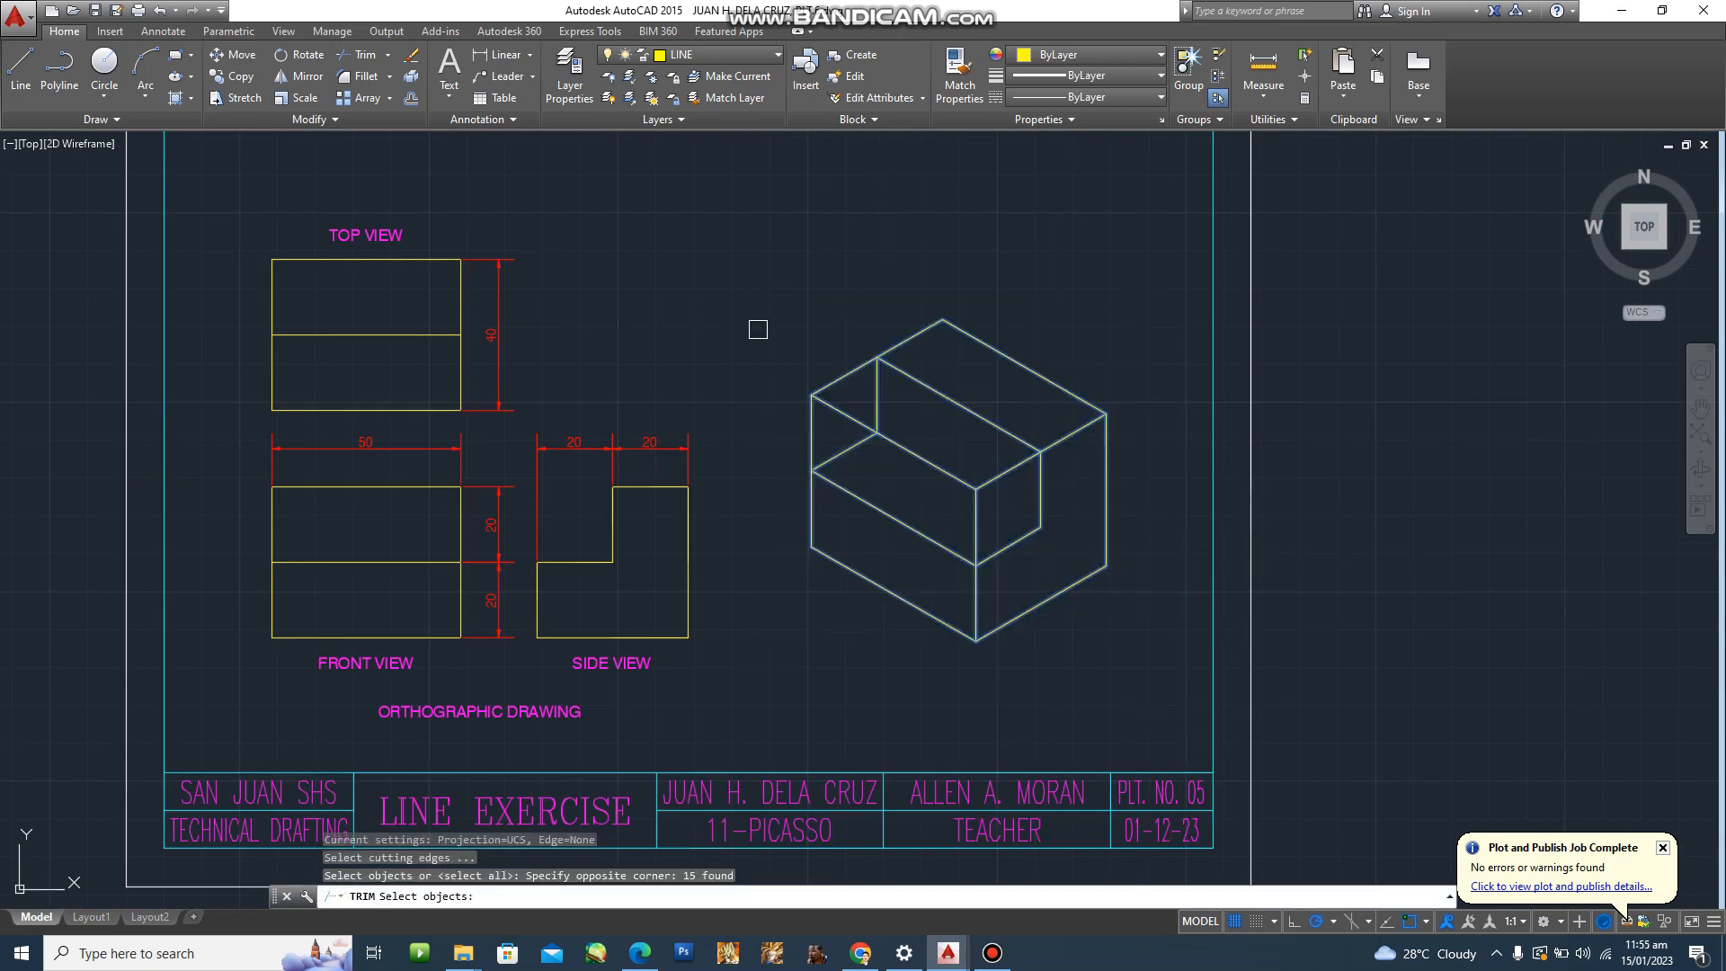
key("Return")
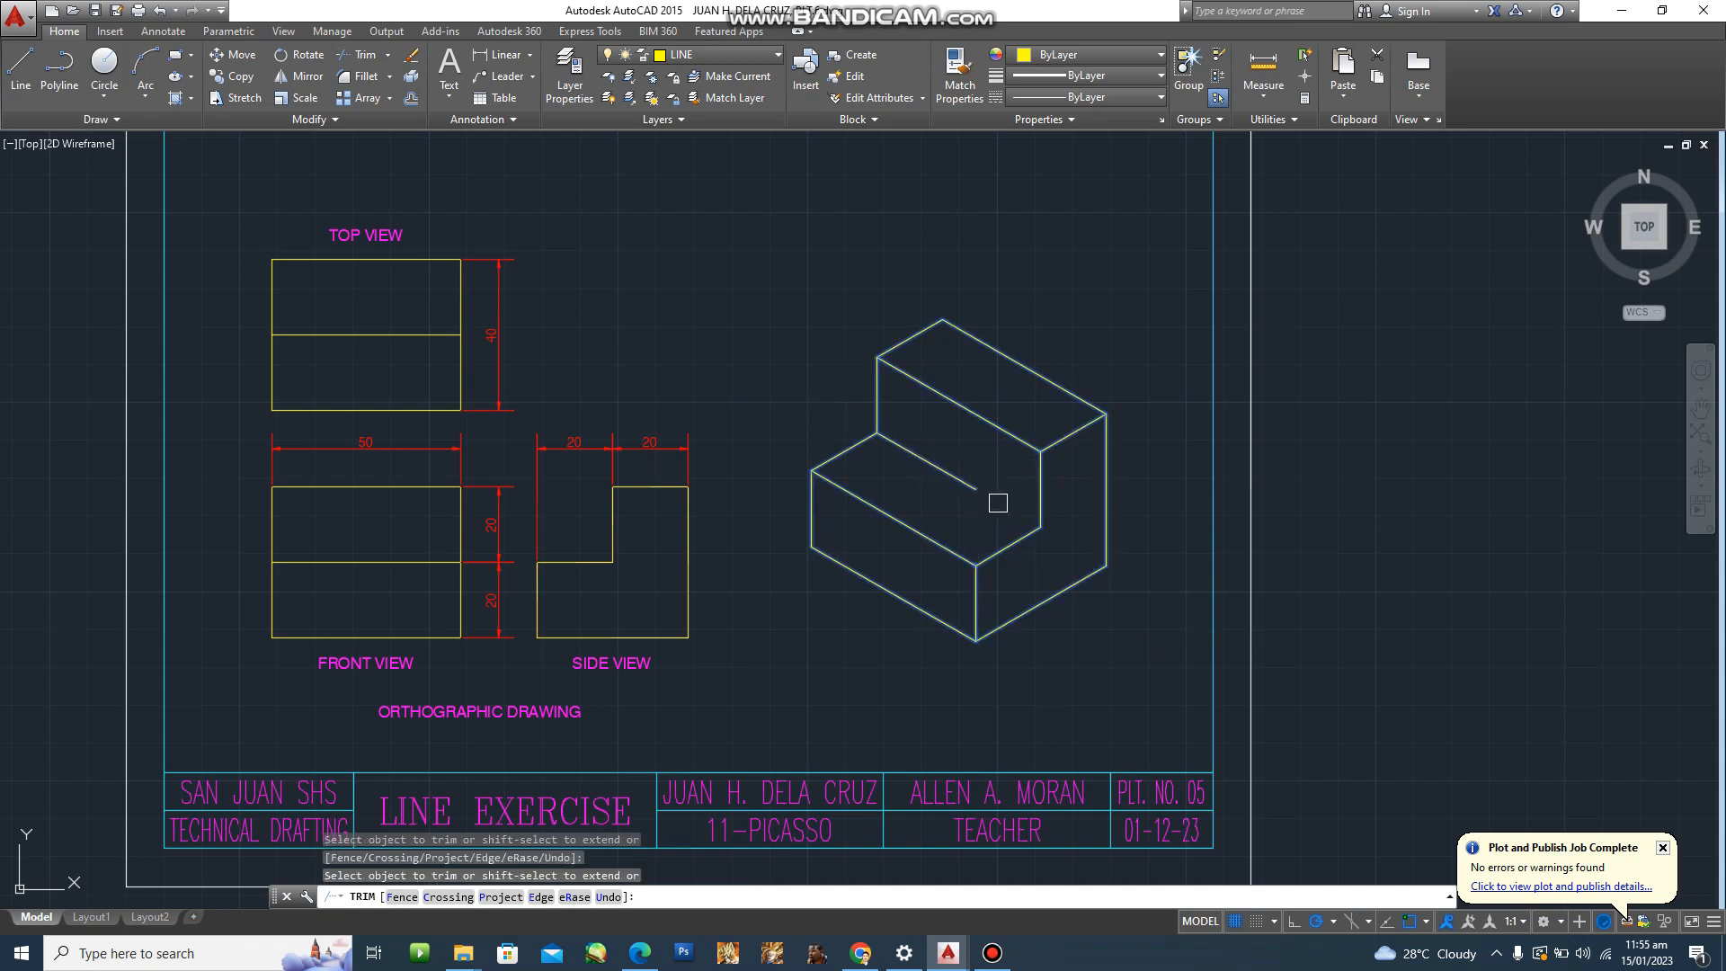
key("Escape")
key("Escape")
scroll(921, 463, "up", 2)
left_click(969, 492)
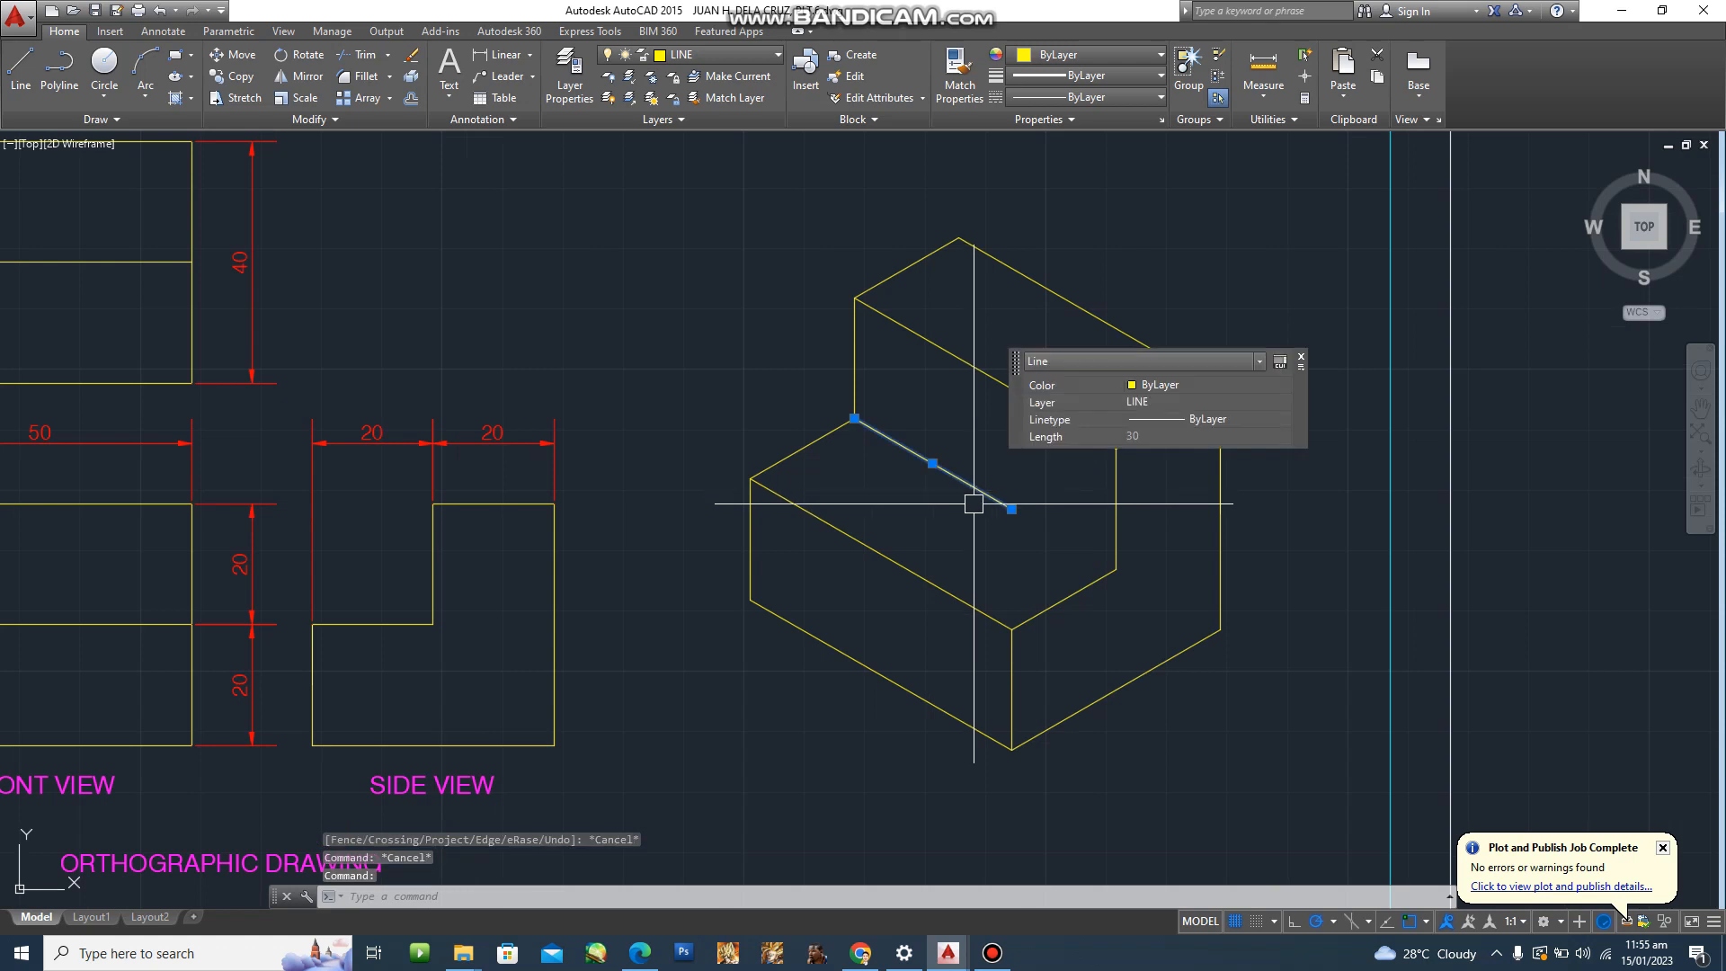
key("Delete")
Draw the step's inner edge from the rear-left inner corner to the inner corner of the right-face profile.
scroll(1139, 576, "up", 2)
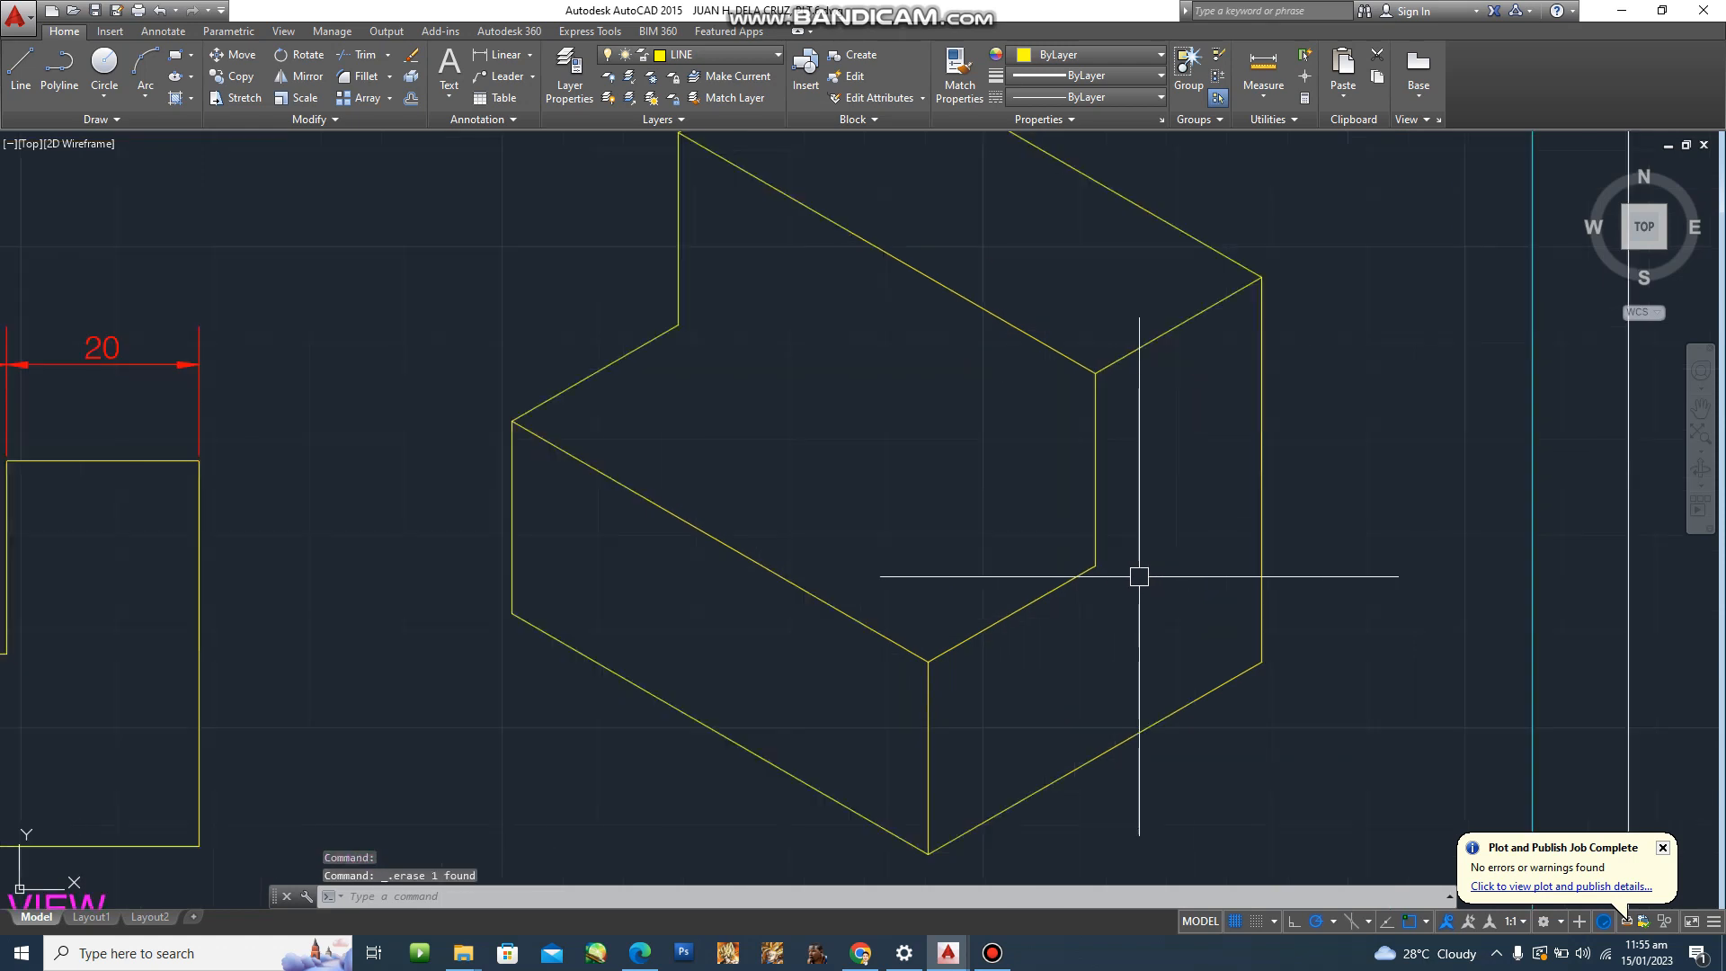
type("L")
key("Return")
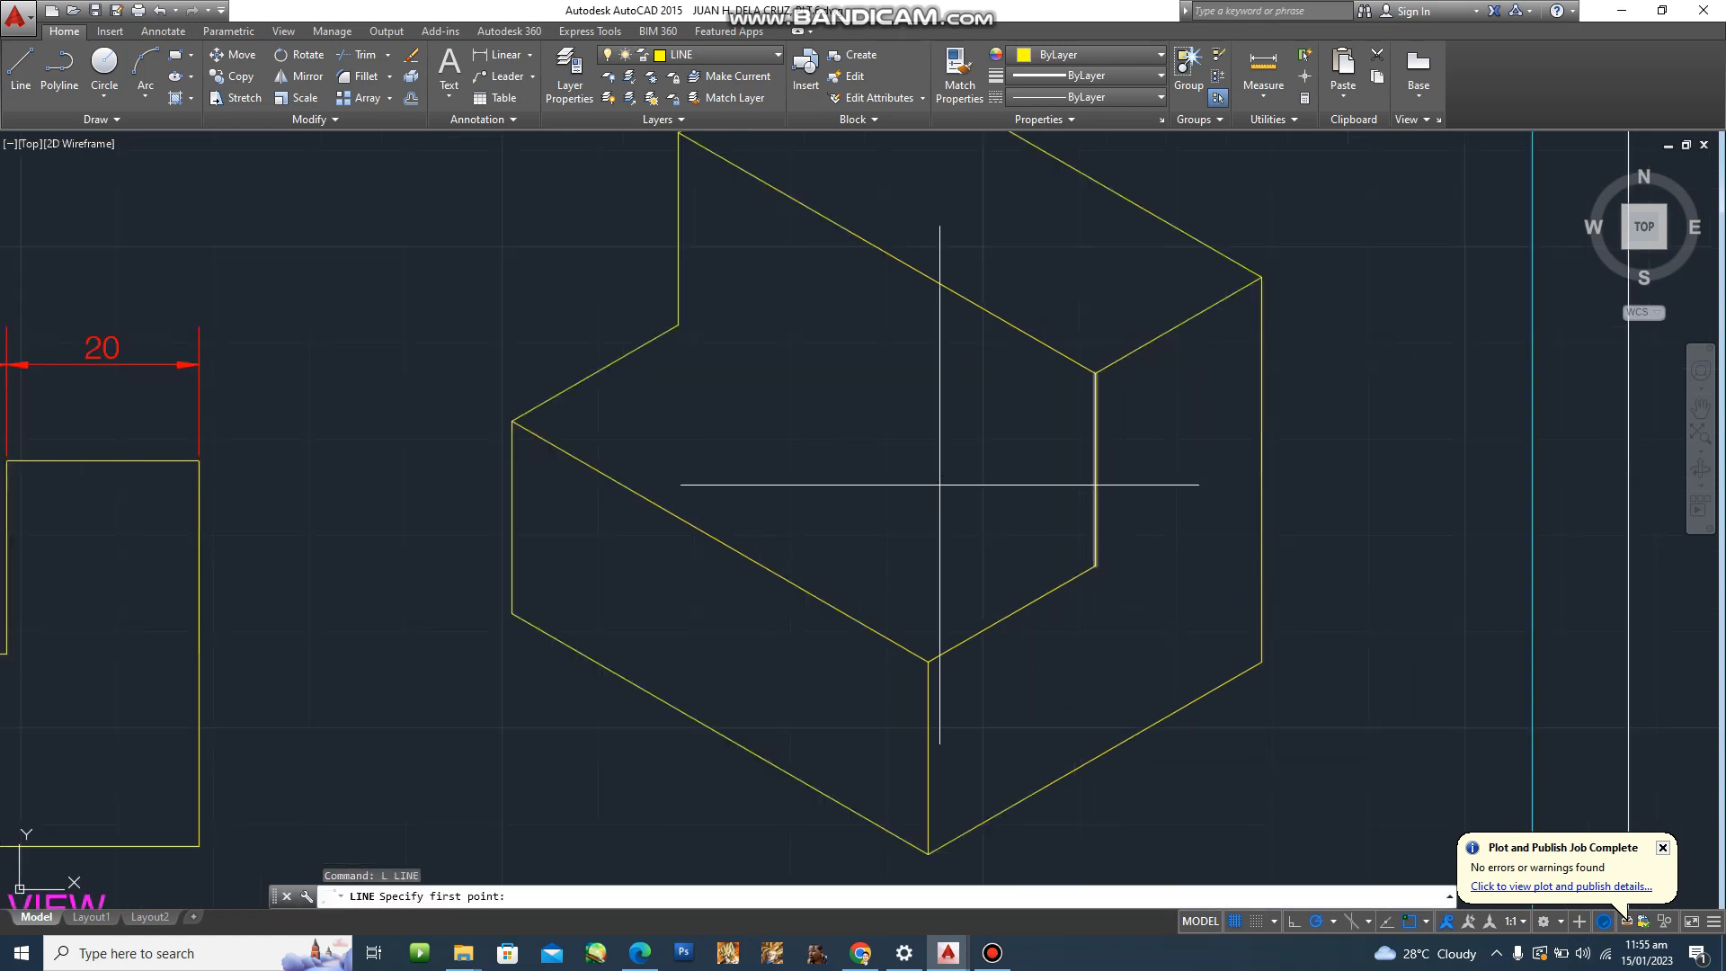
left_click(680, 325)
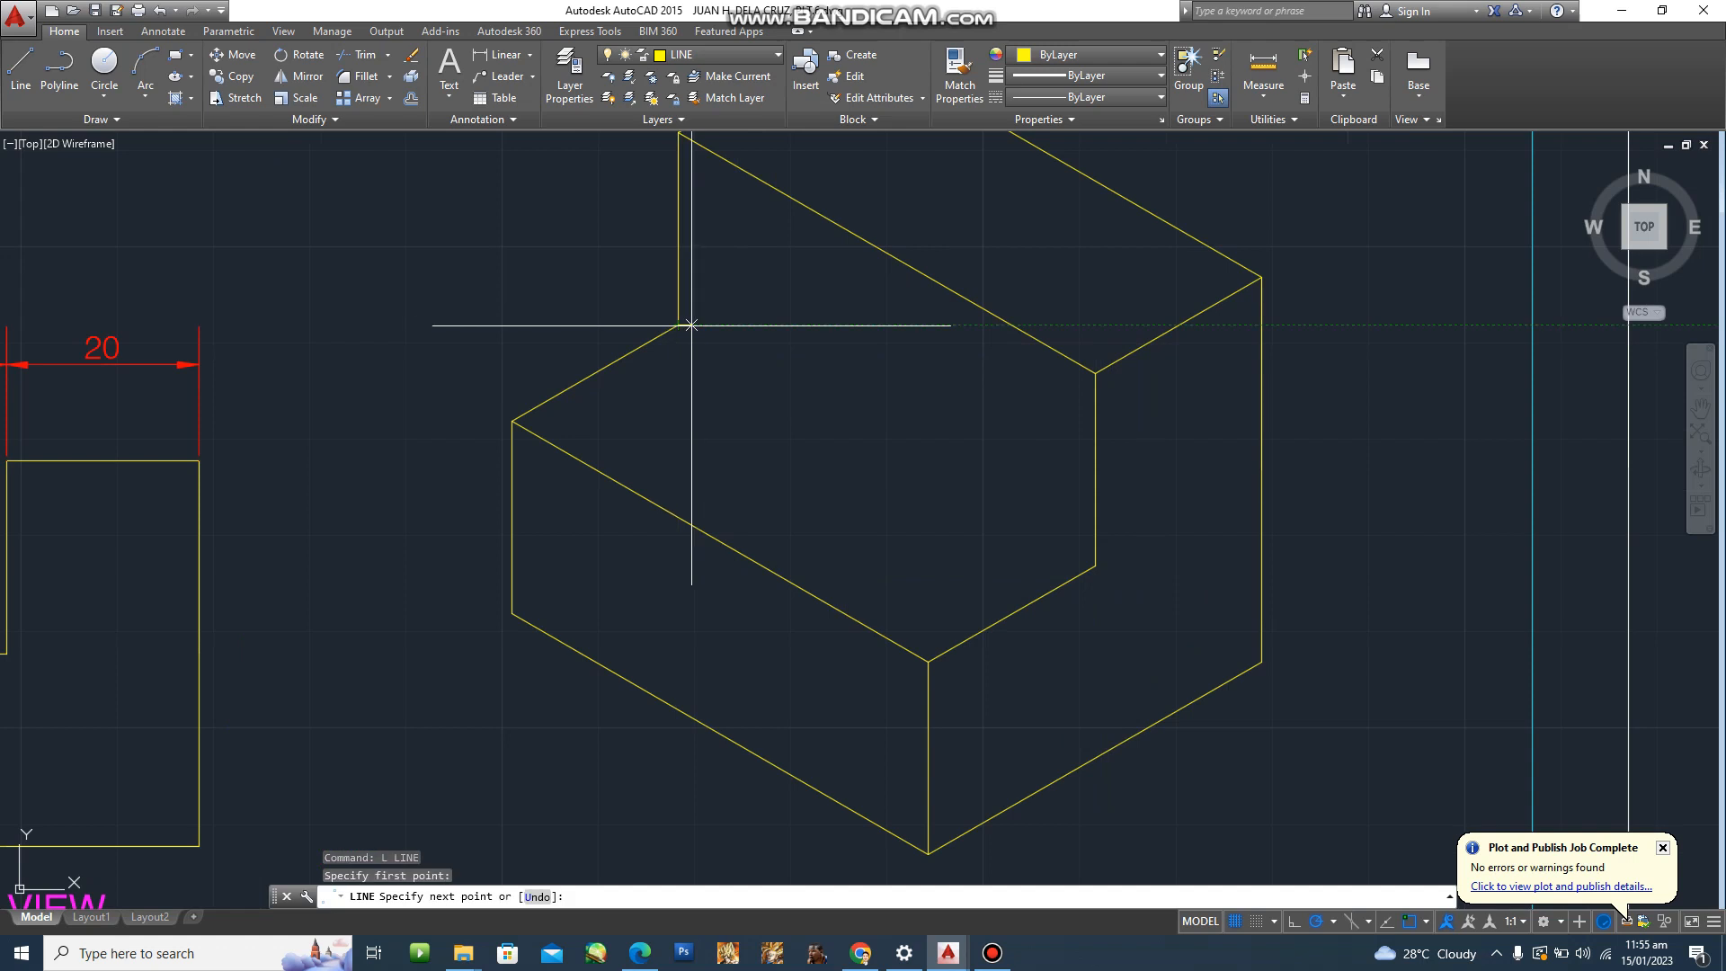
left_click(1095, 564)
key("Escape")
key("Escape")
scroll(1155, 599, "down", 4)
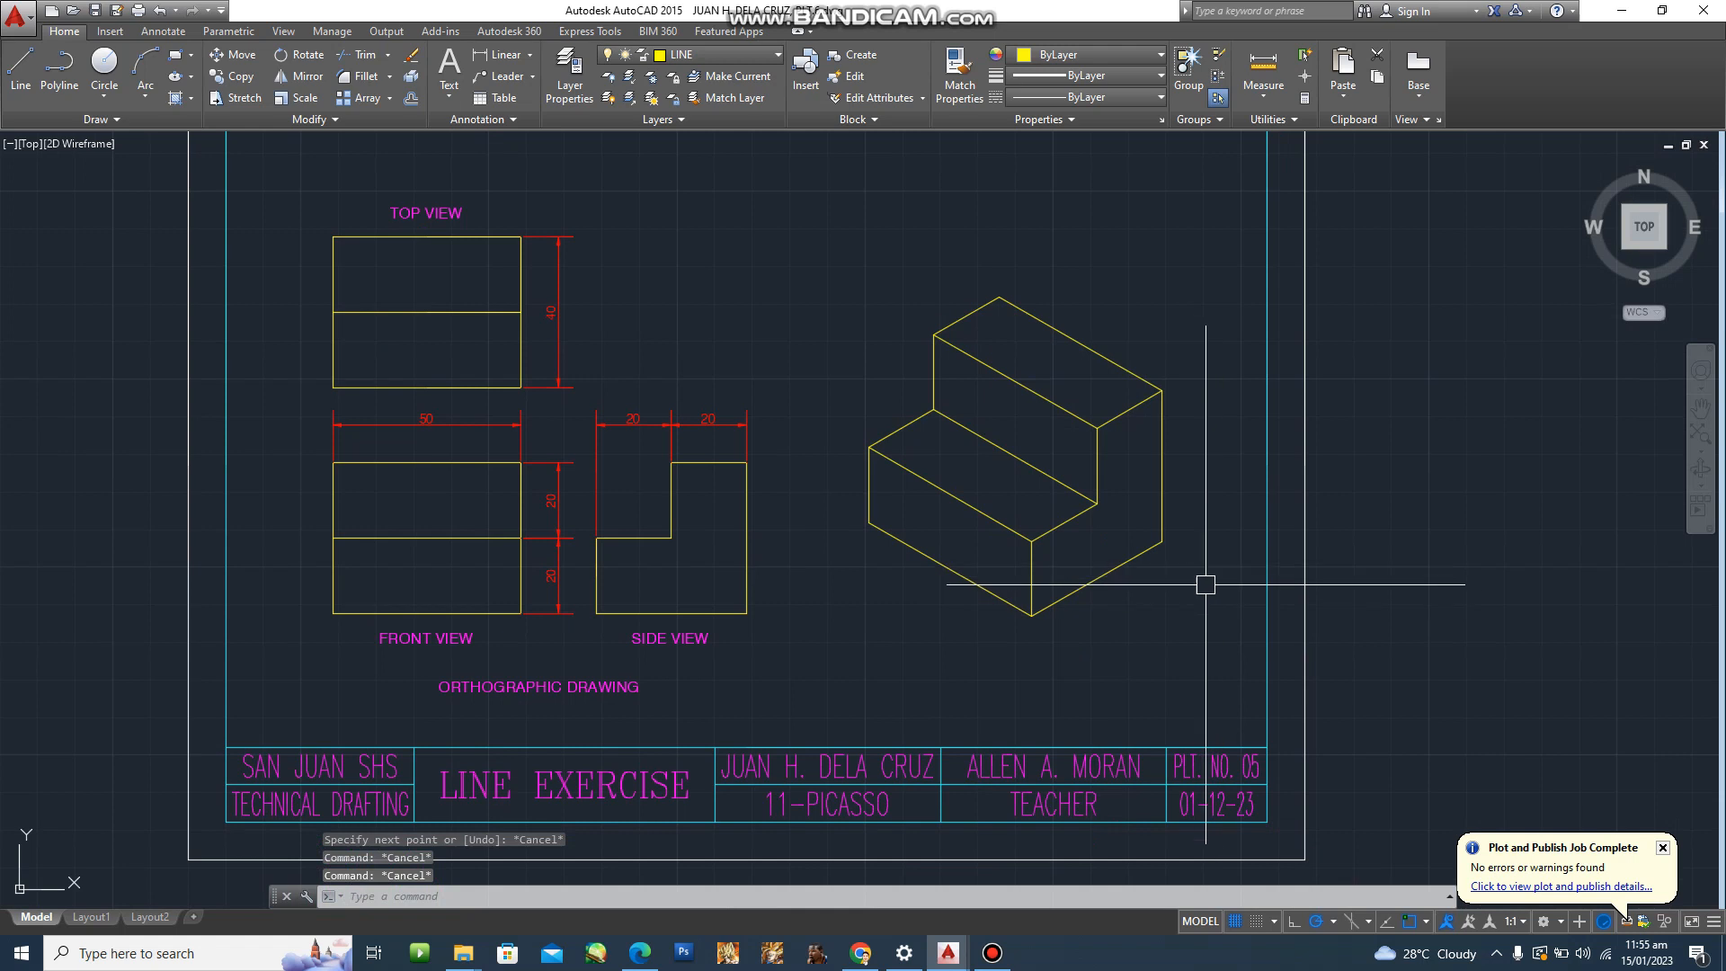
scroll(1367, 622, "down", 2)
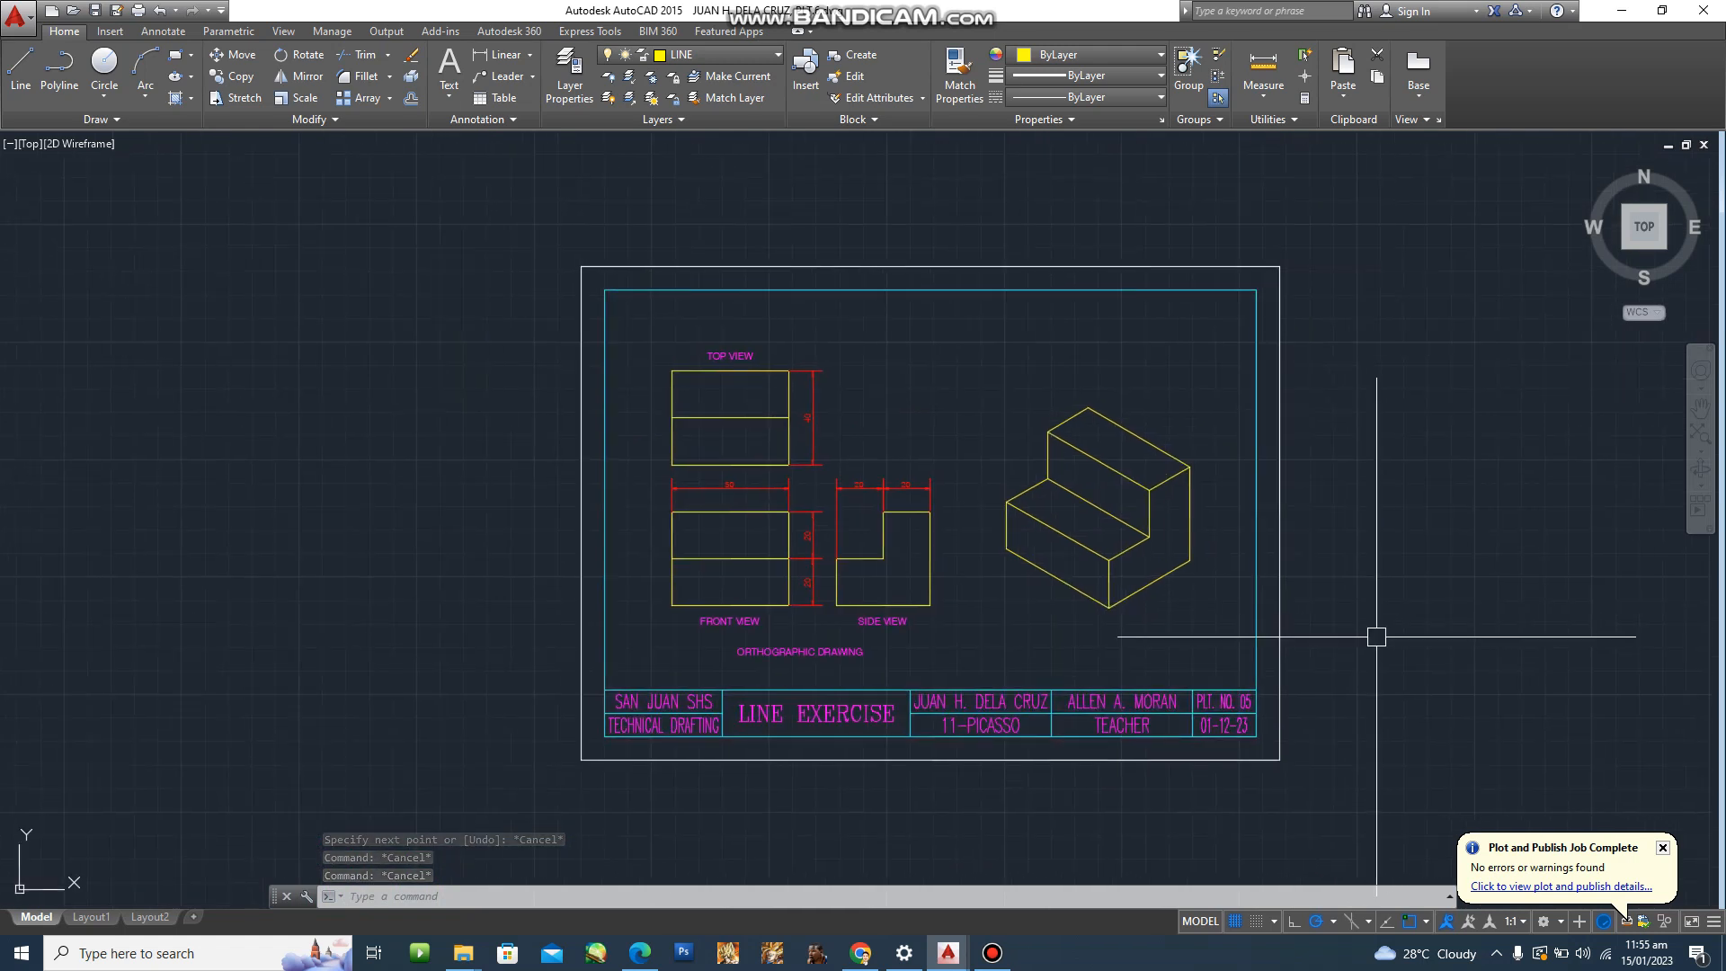
middle_click_drag(1380, 648, 1360, 647)
scroll(934, 678, "up", 2)
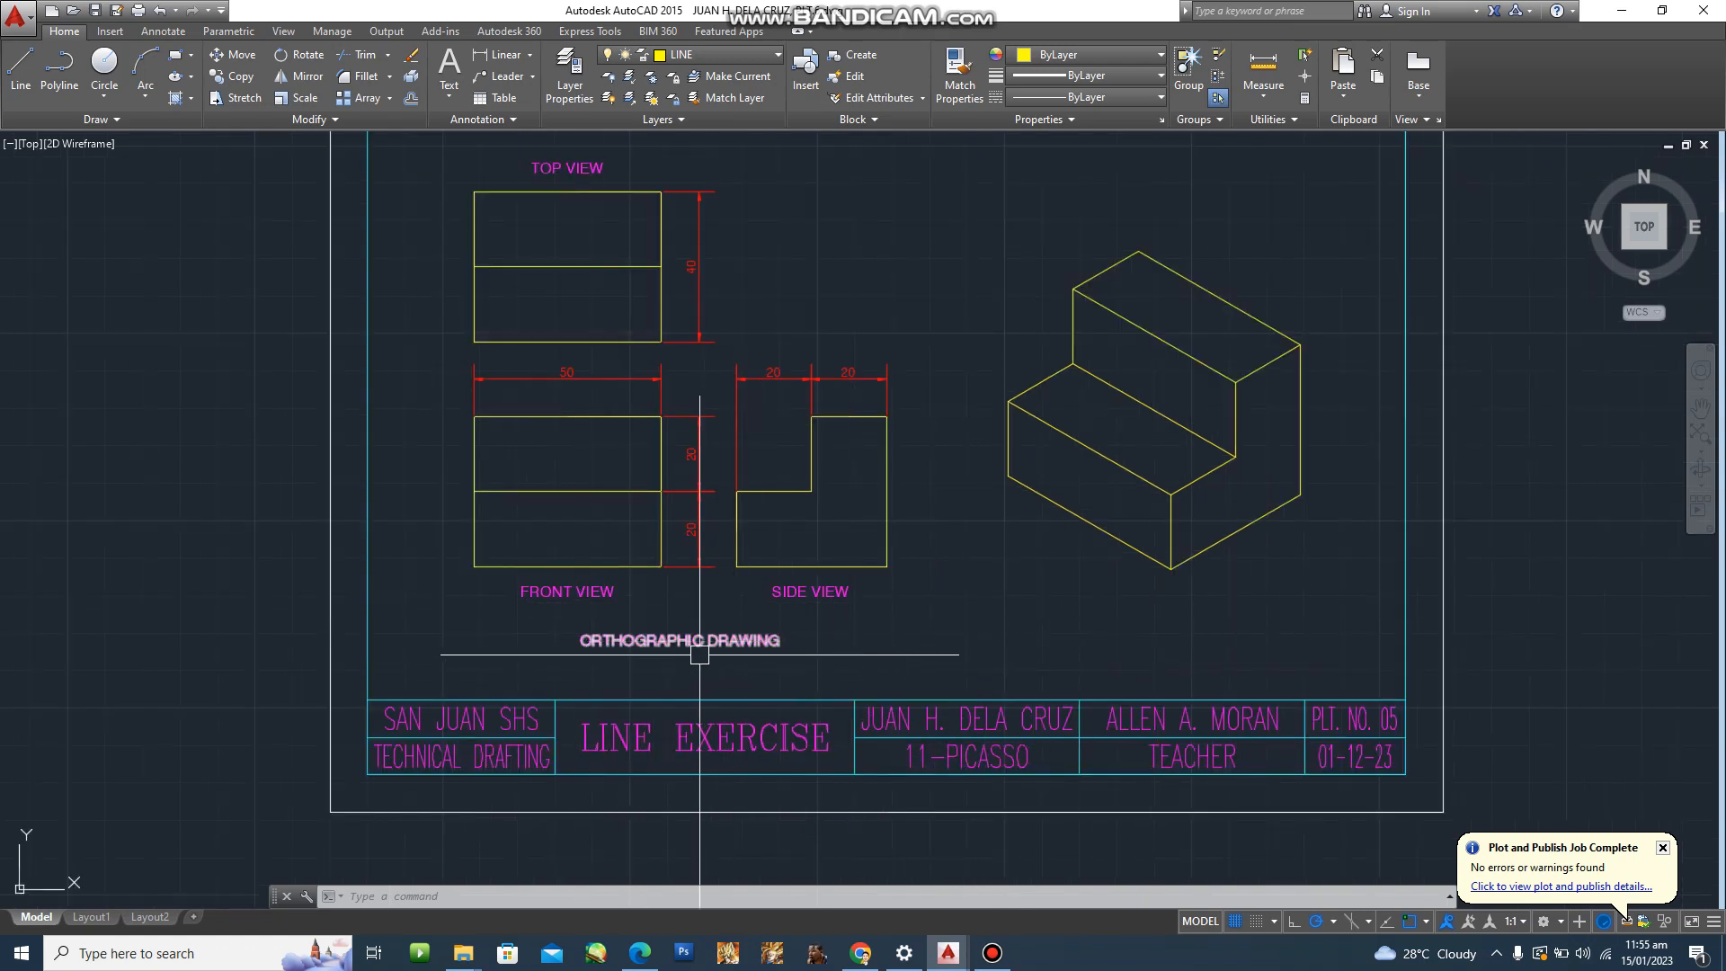
type("c")
key("Return")
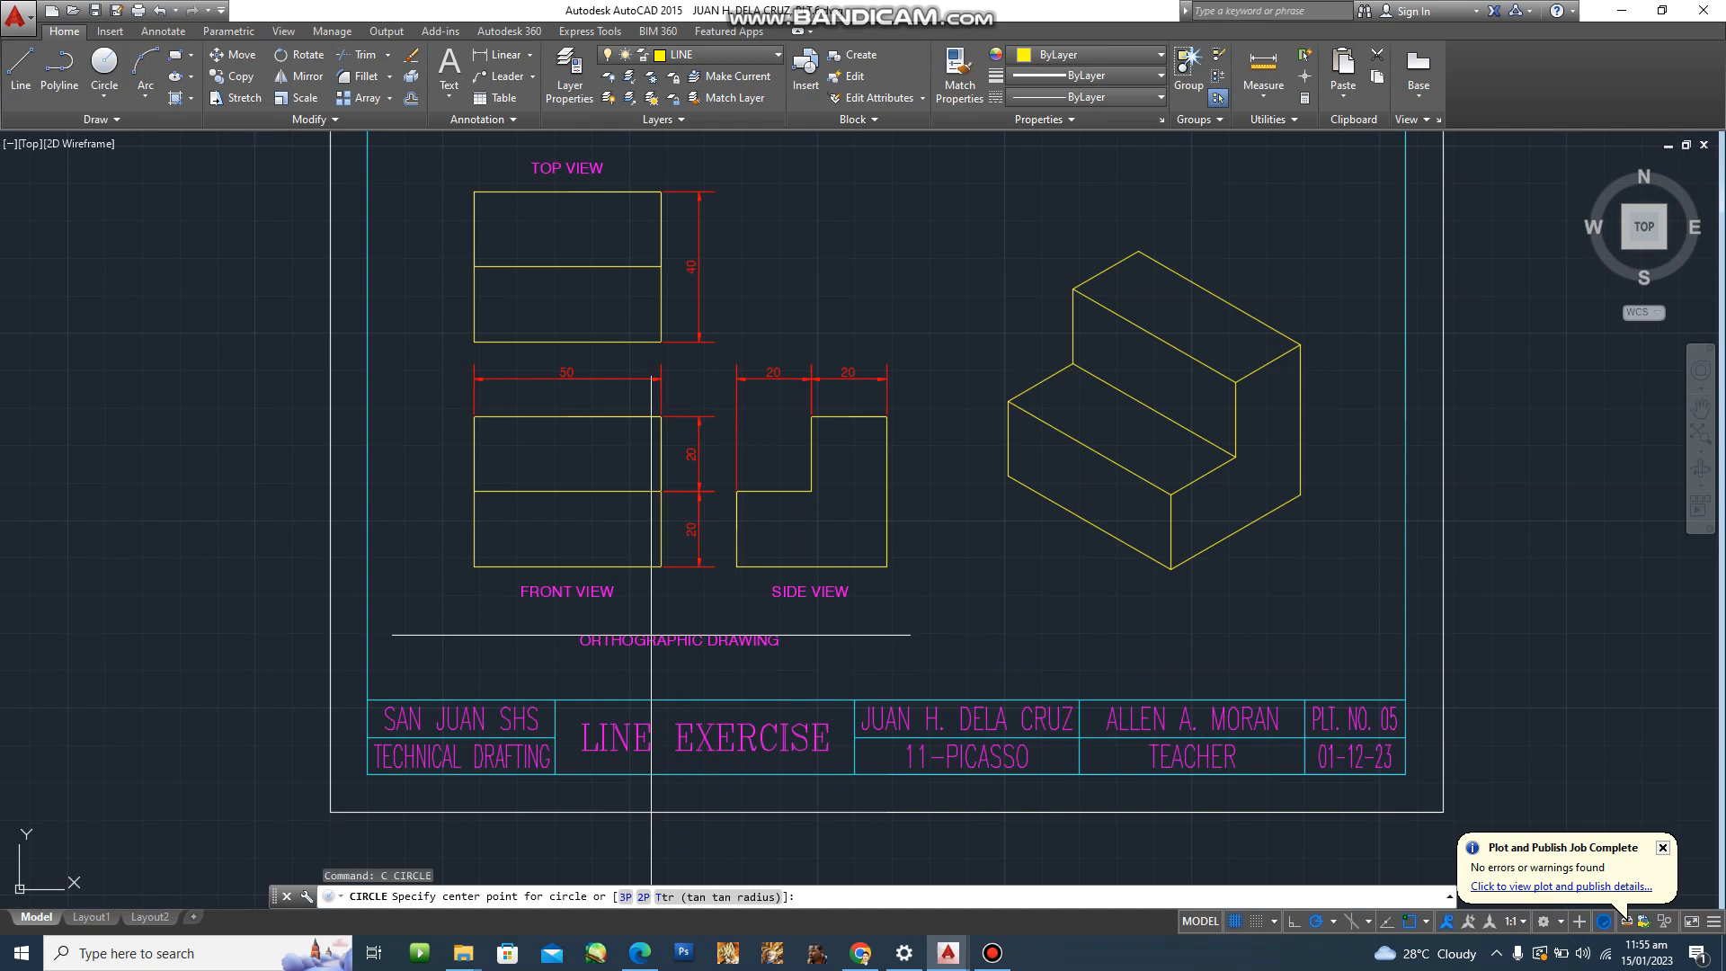
left_click(611, 640)
key("Escape")
key("Escape")
Copy the ORTHOGRAPHIC DRAWING label horizontally to the space below the isometric block, with Ortho on.
type("c")
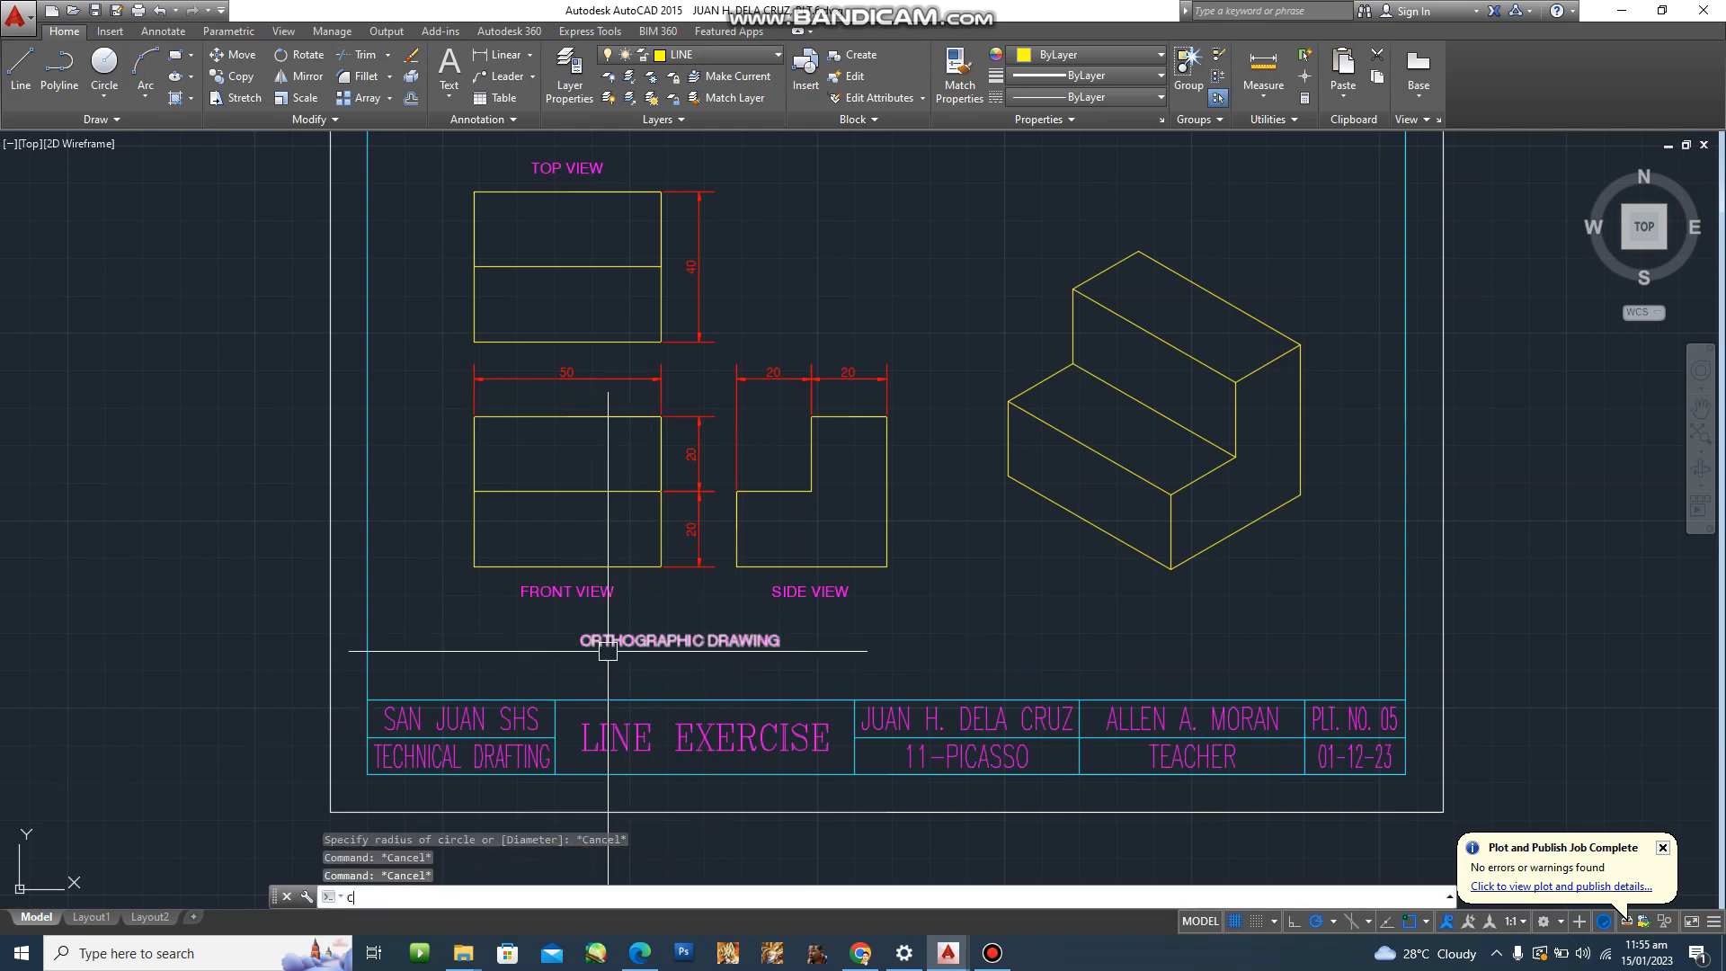
type("o")
key("Return")
left_click(610, 642)
key("Return")
left_click(625, 647)
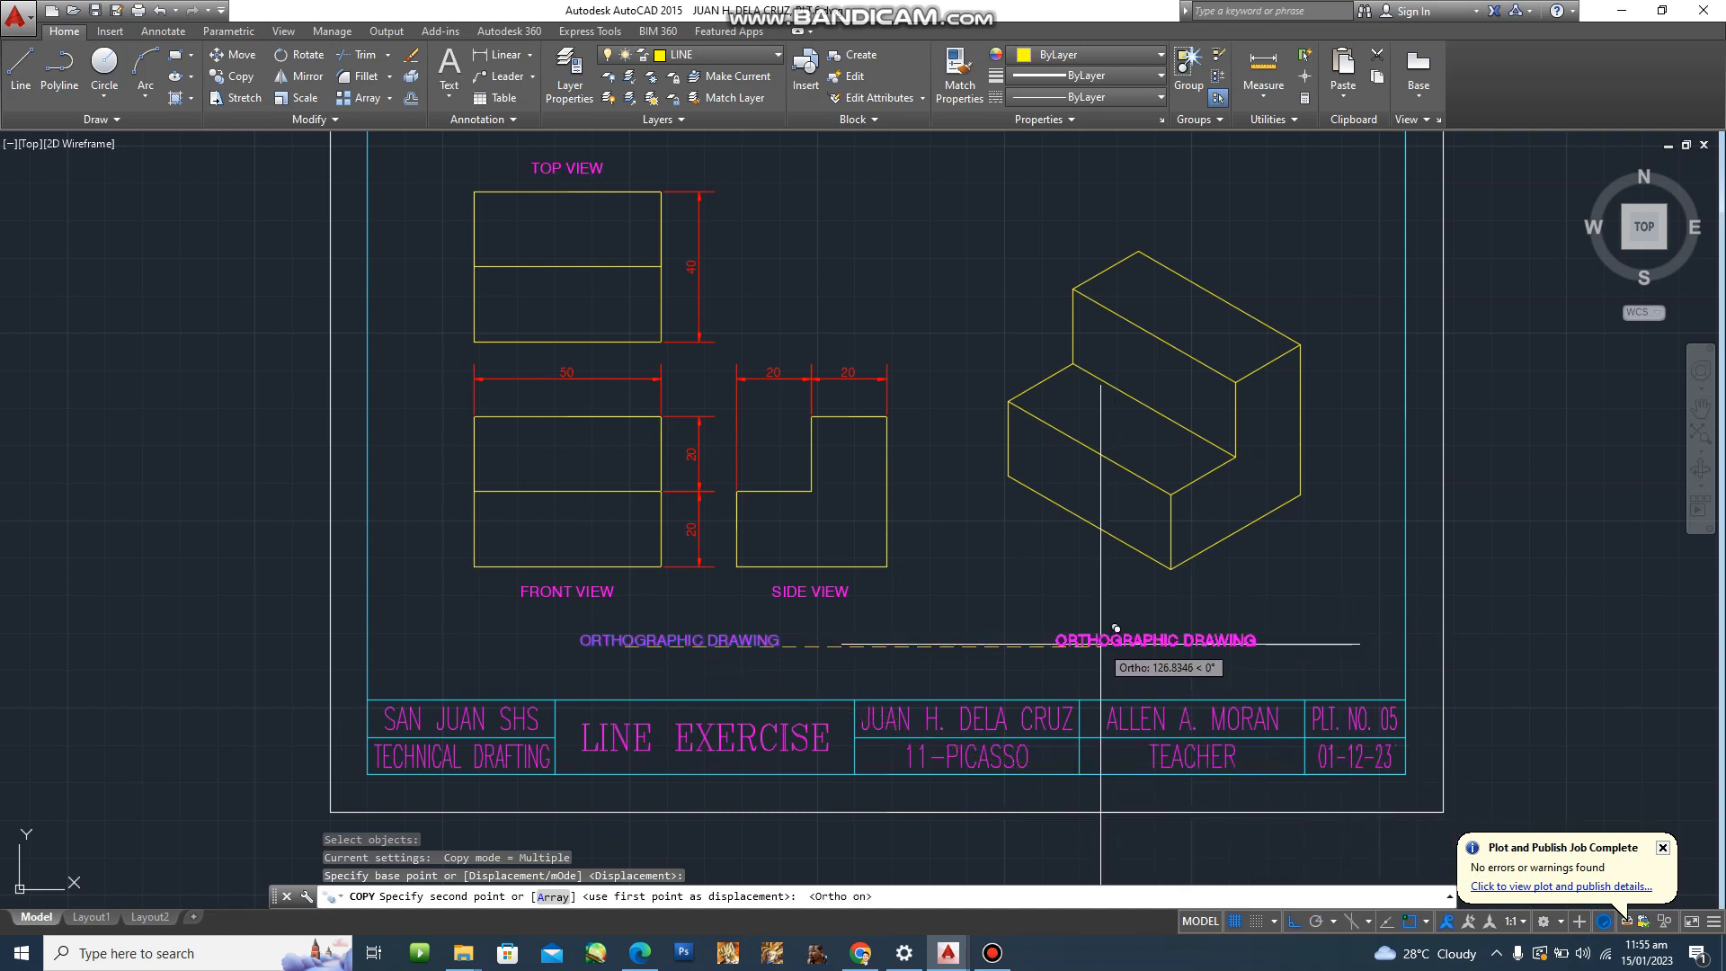
left_click(1111, 629)
key("Escape")
key("Escape")
key("Escape")
Change the copied label below the isometric block to ISOMETRIC DRAWING.
scroll(1118, 655, "up", 3)
middle_click_drag(1117, 655, 1081, 664)
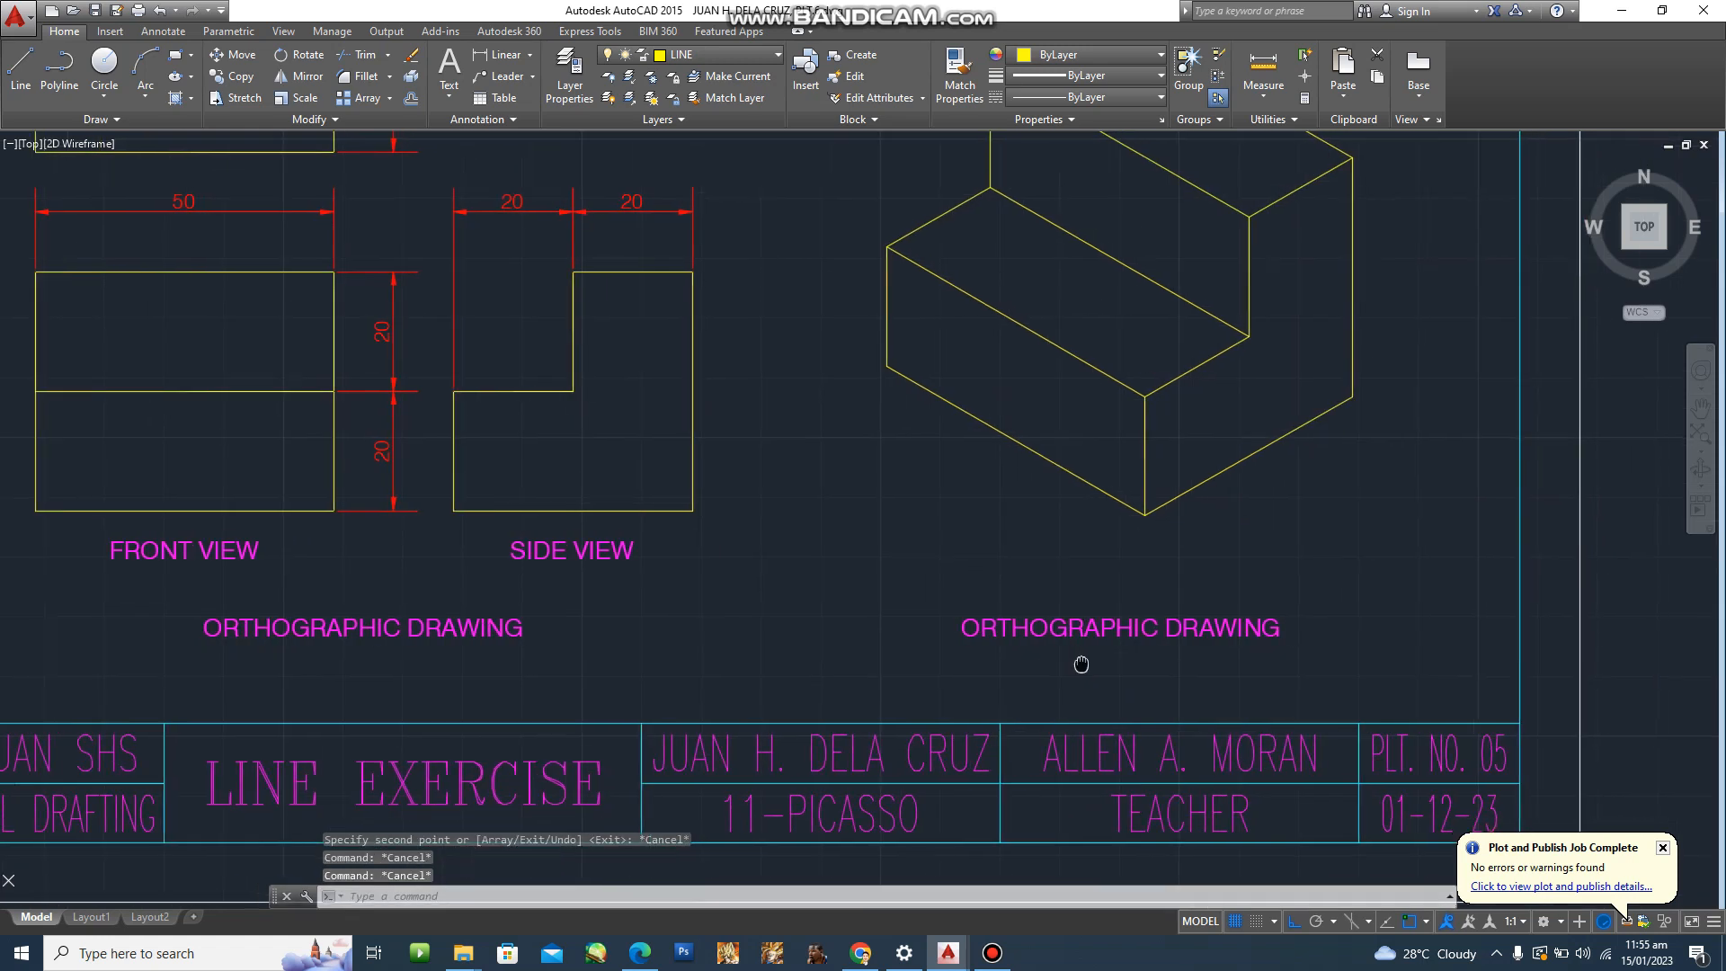
double_click(1117, 626)
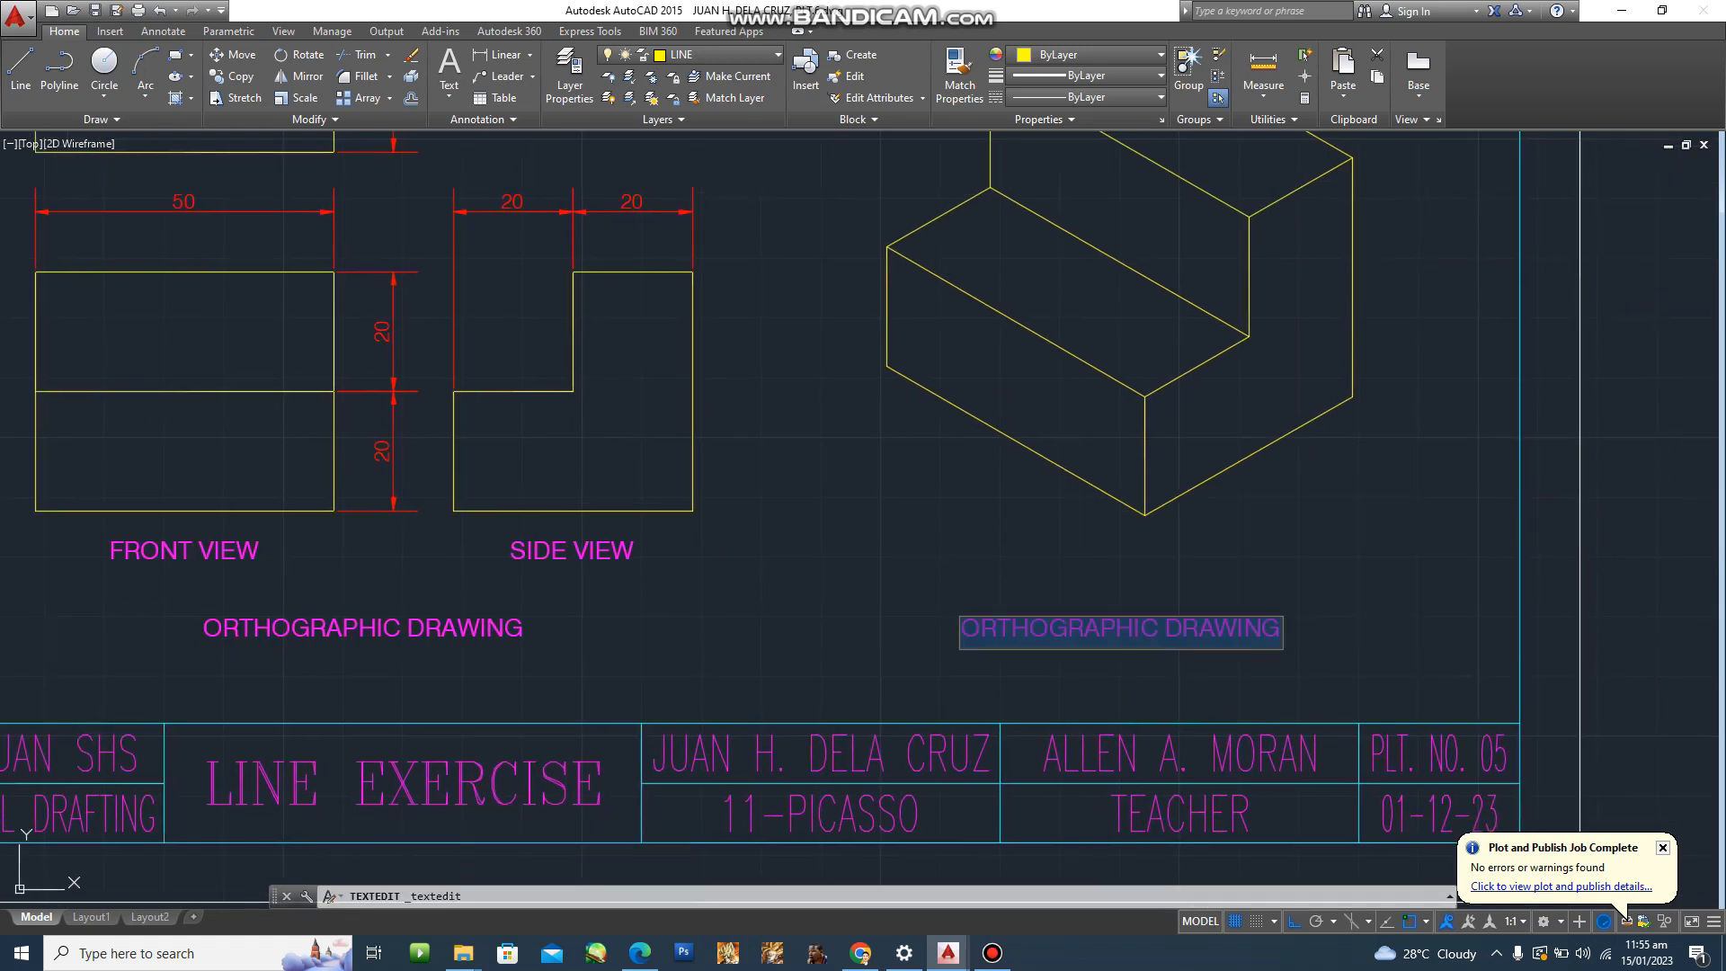
key("BackSpace")
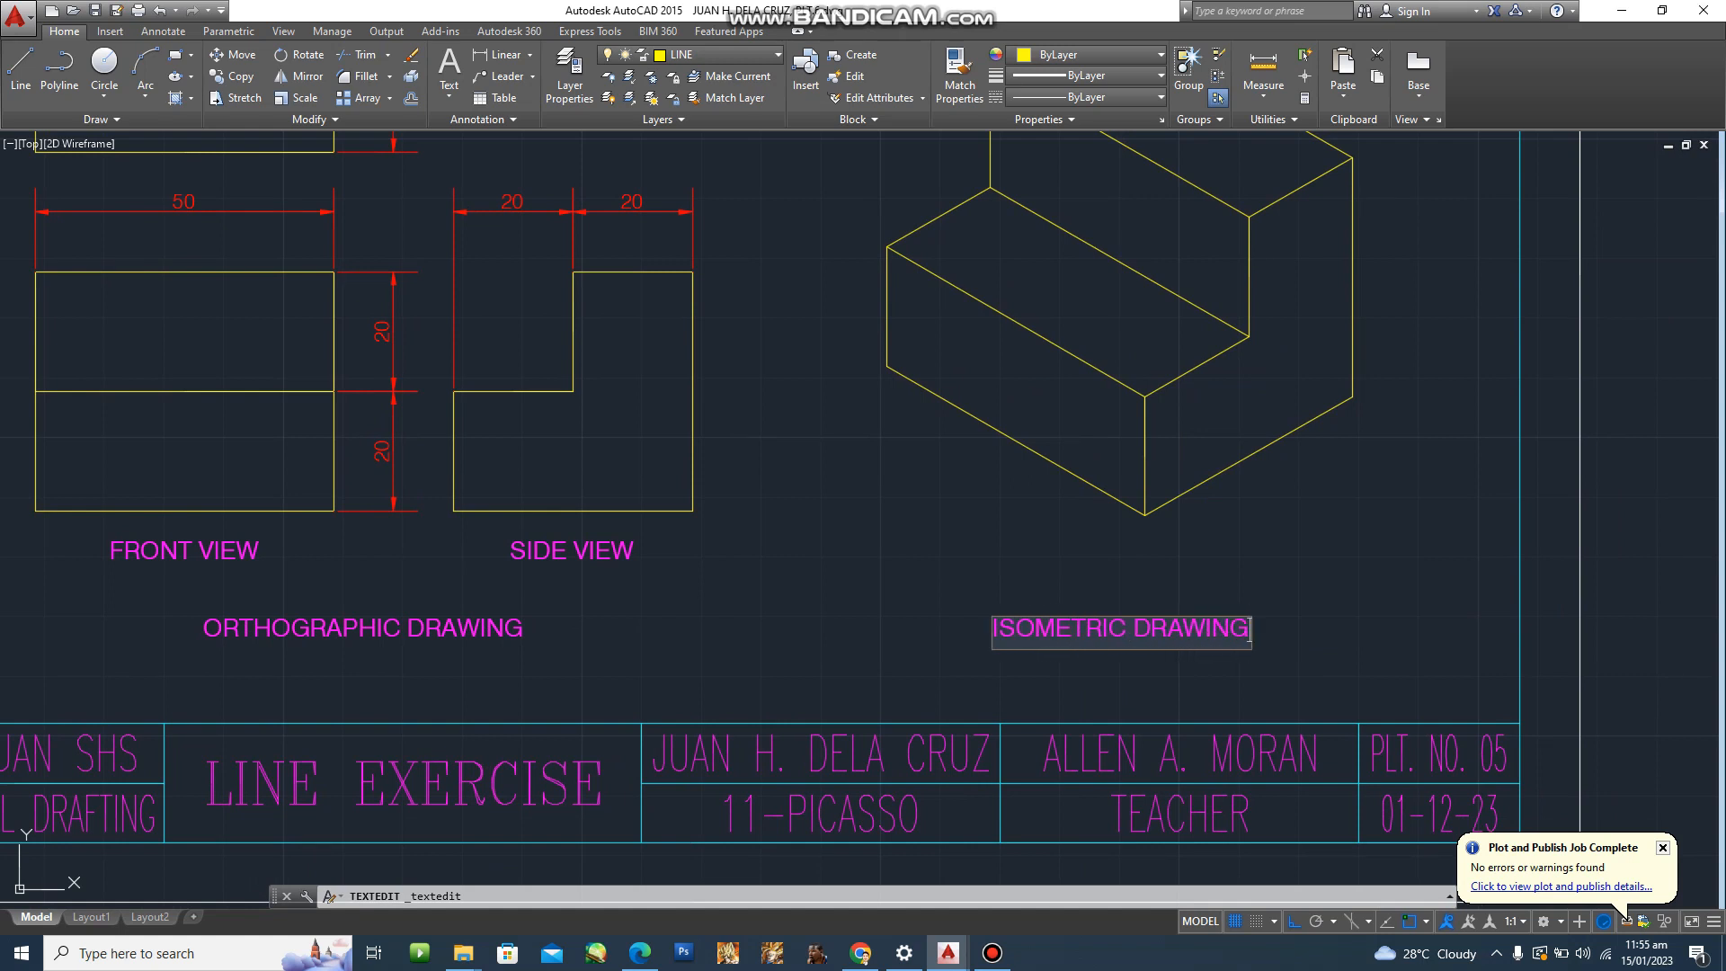
key("Return")
scroll(1133, 647, "down", 5)
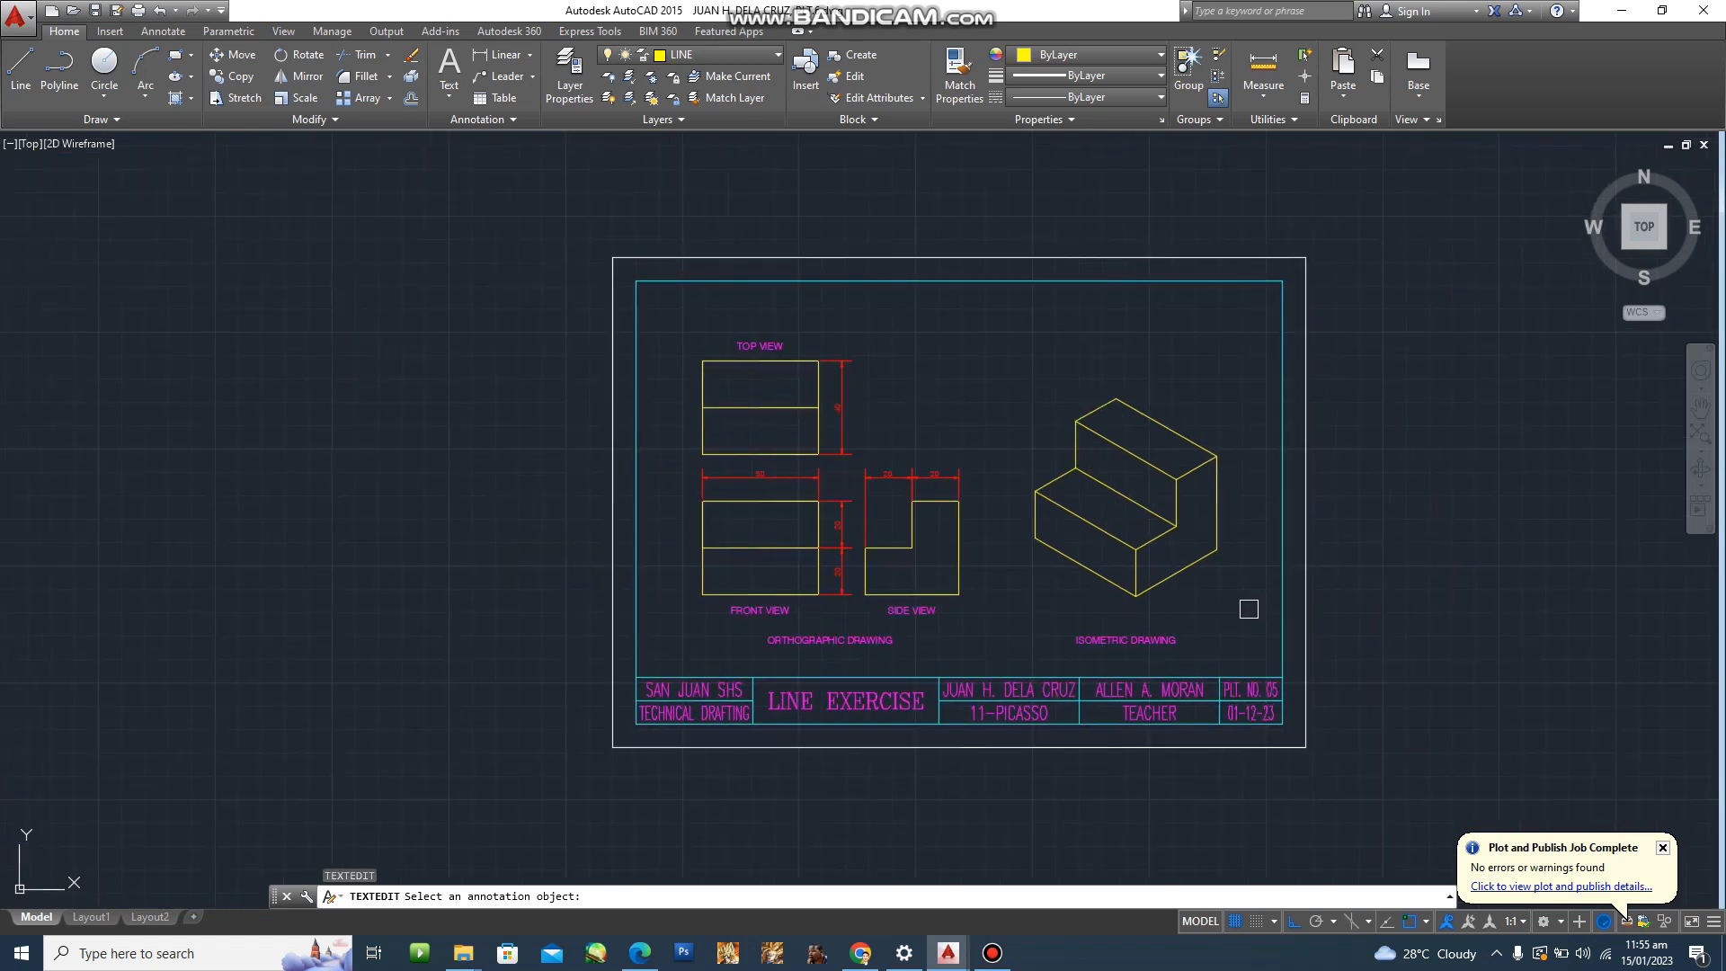
Check the title block in the PLATE 06.pdf reference and replace the LINE EXERCISE title with PICTORIAL DRAIWNG.
left_click(640, 953)
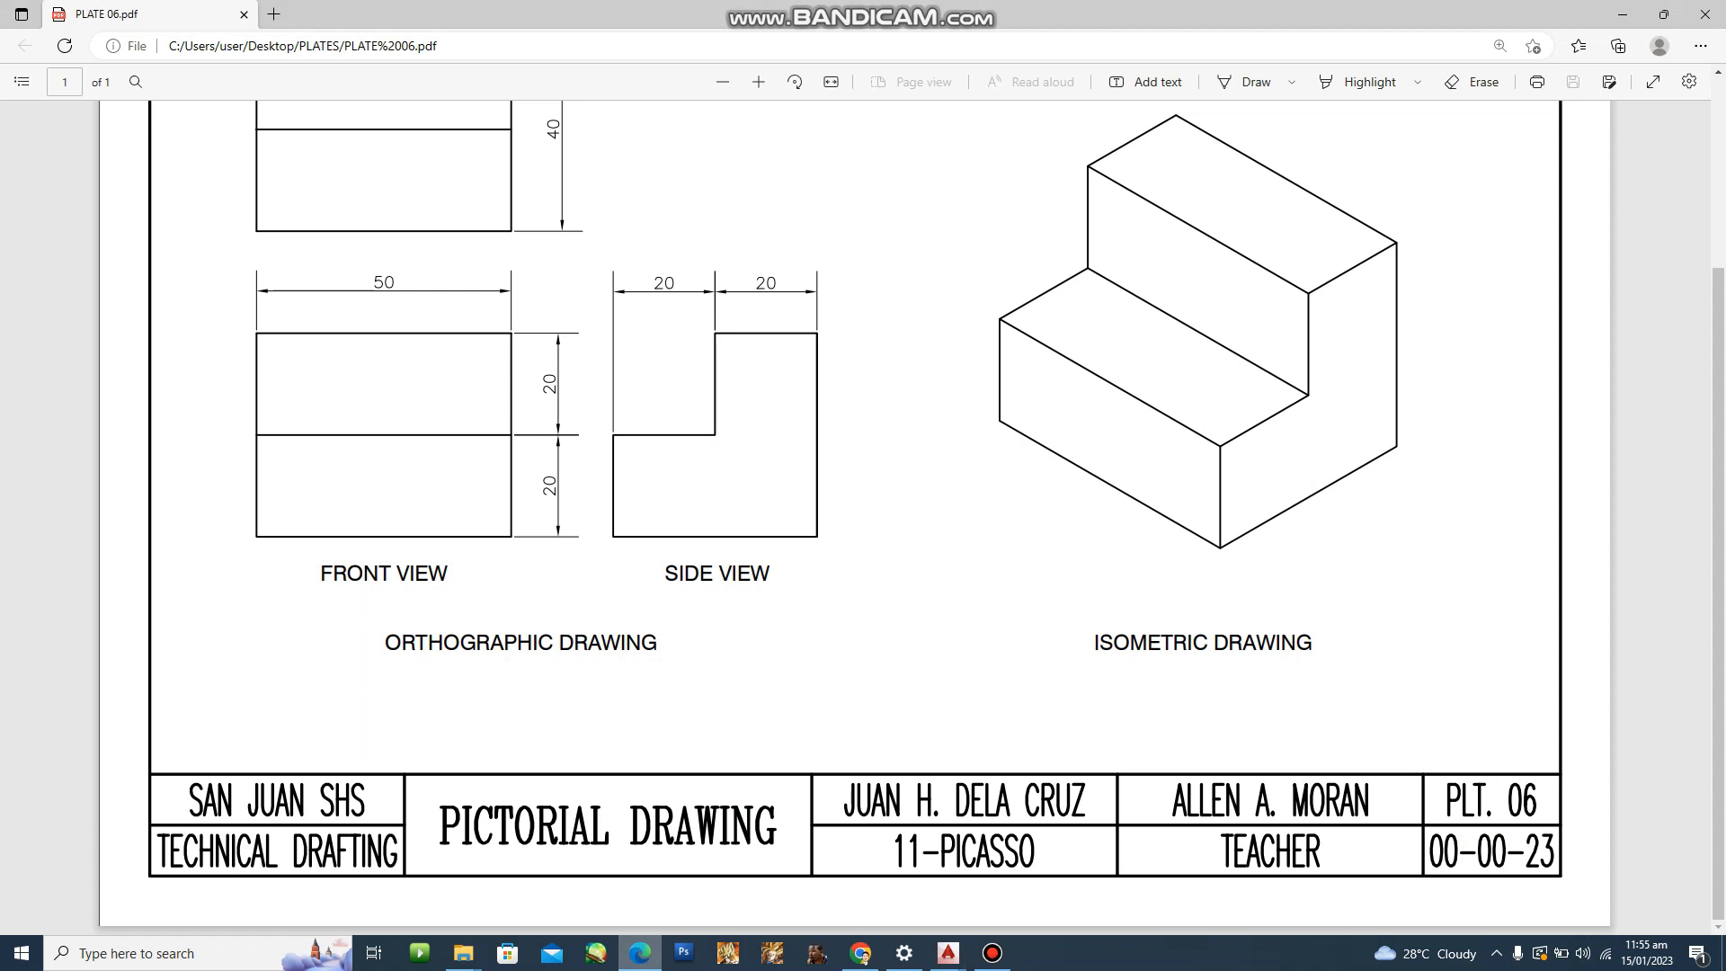
left_click(948, 952)
scroll(1152, 626, "up", 3)
mouse_move(1156, 635)
middle_mouse_down()
mouse_move(1188, 683)
mouse_move(1180, 615)
middle_mouse_up()
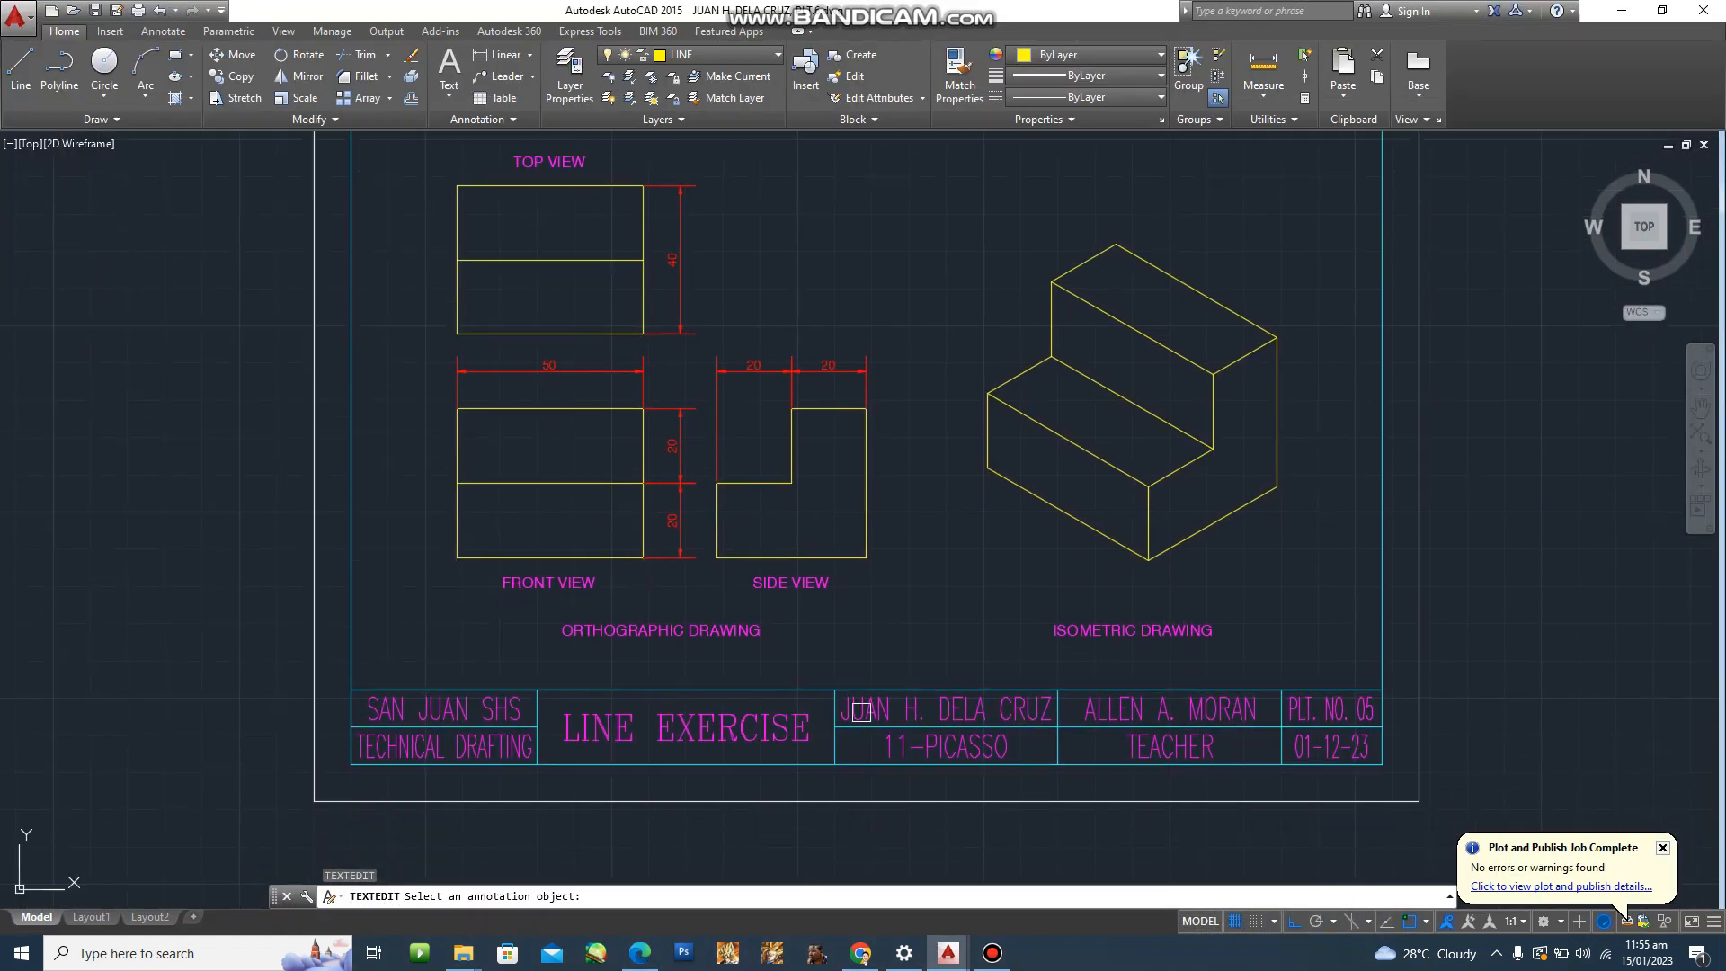
key("Escape")
left_click(639, 953)
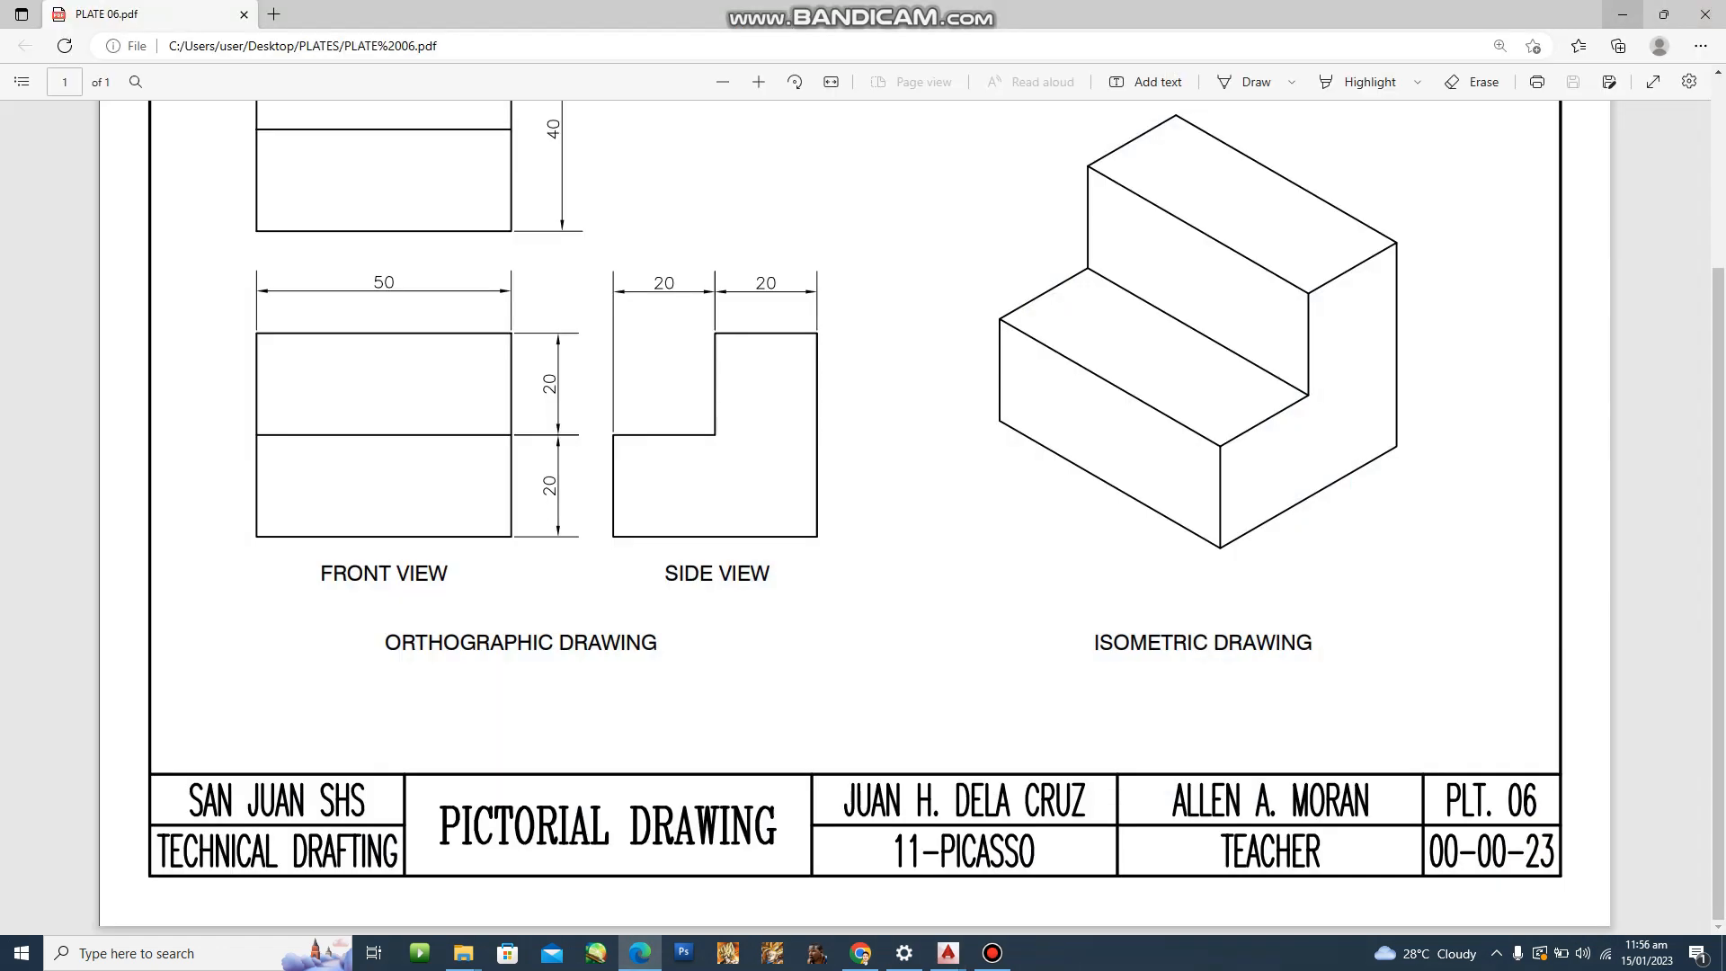
left_click(1622, 14)
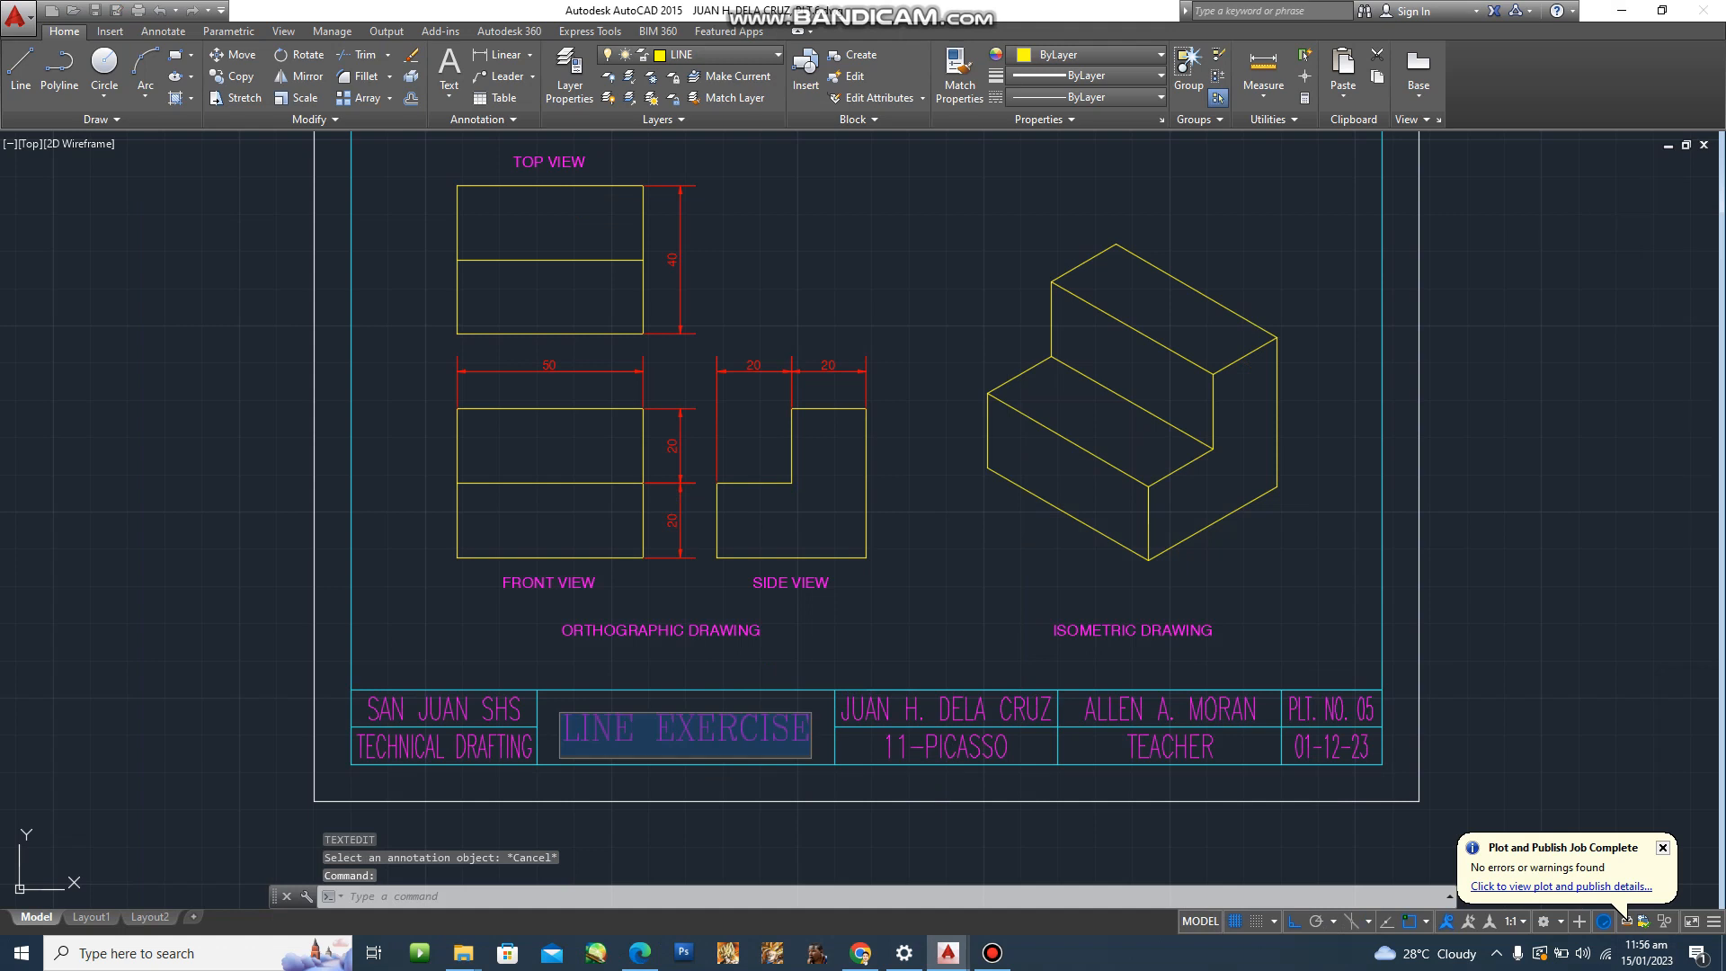
double_click(692, 730)
type("PICTORIAL DRAIWNG")
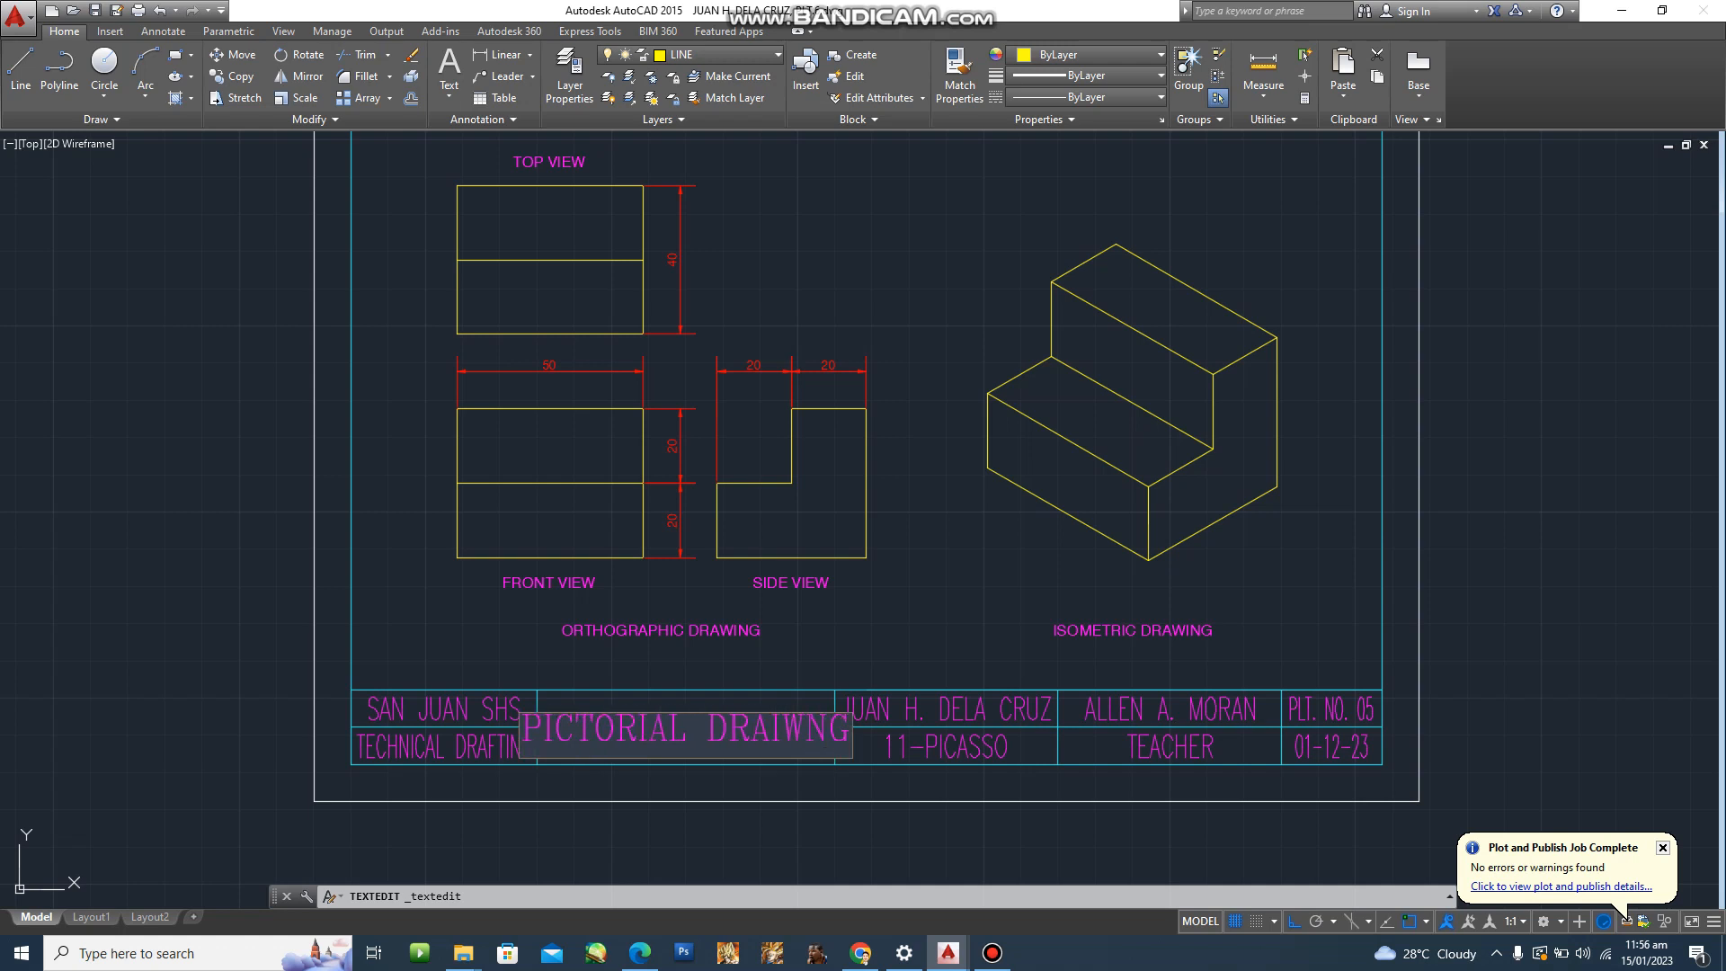
key("Return")
Set the width factor of the drawing title to 0.6 so it fits its title block cell.
scroll(611, 750, "up", 2)
left_click(570, 706)
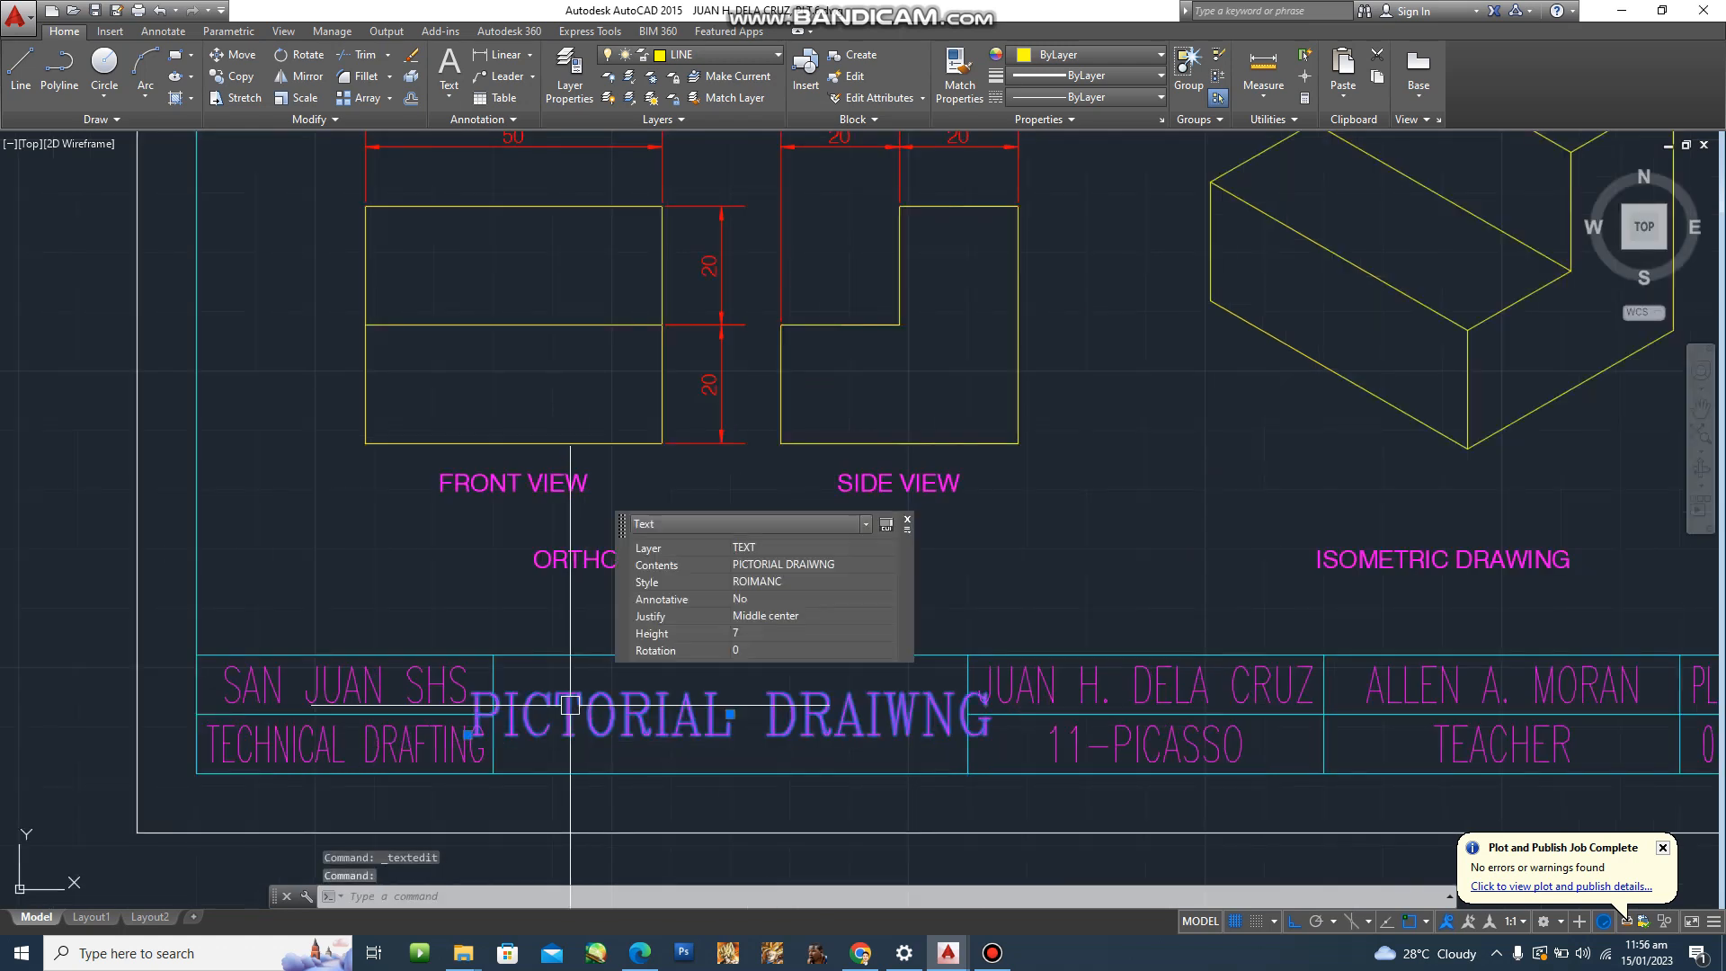
right_click(703, 732)
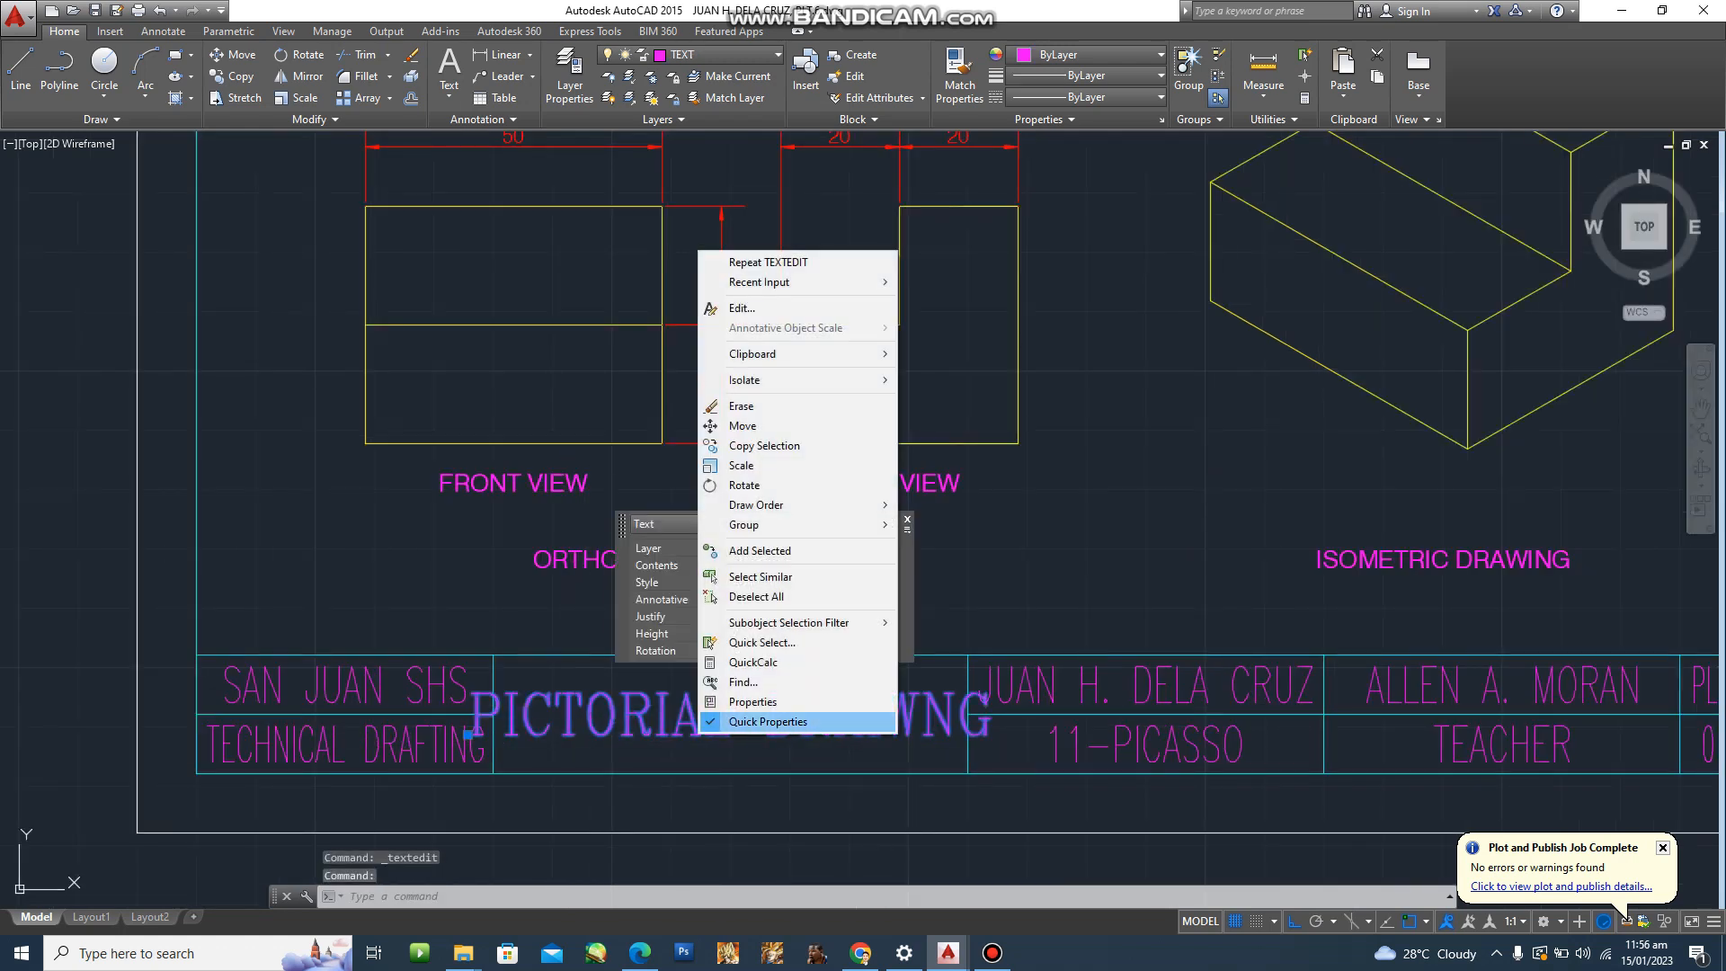
left_click(752, 701)
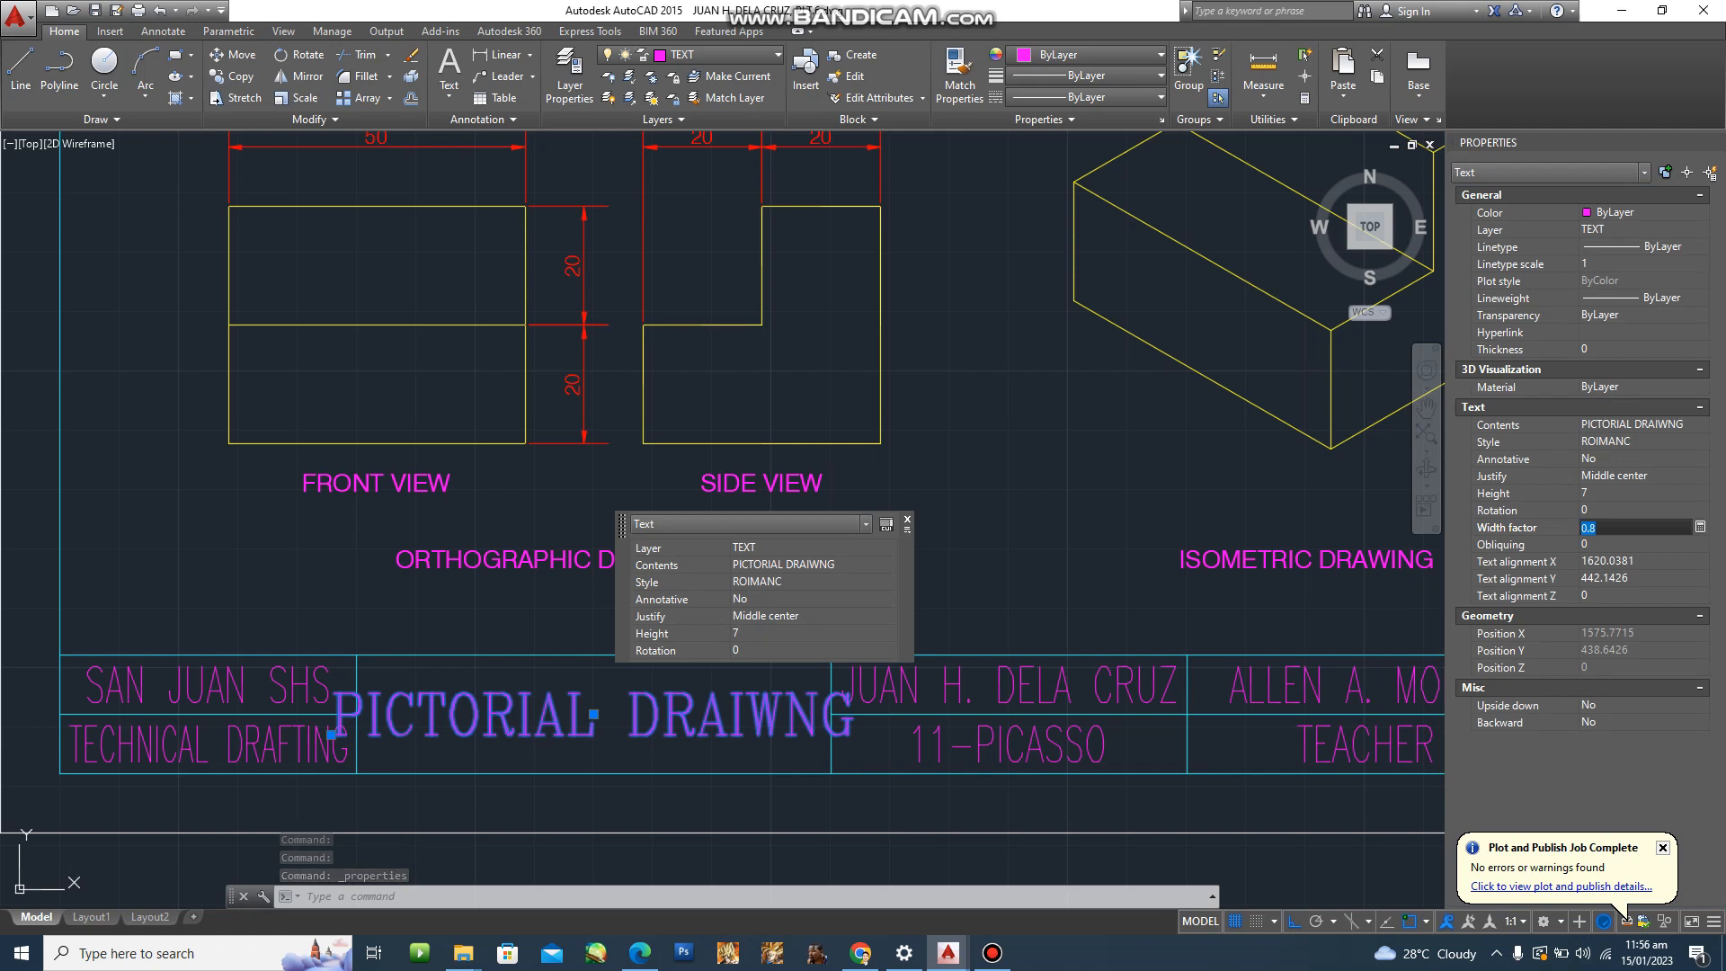
key("Tab")
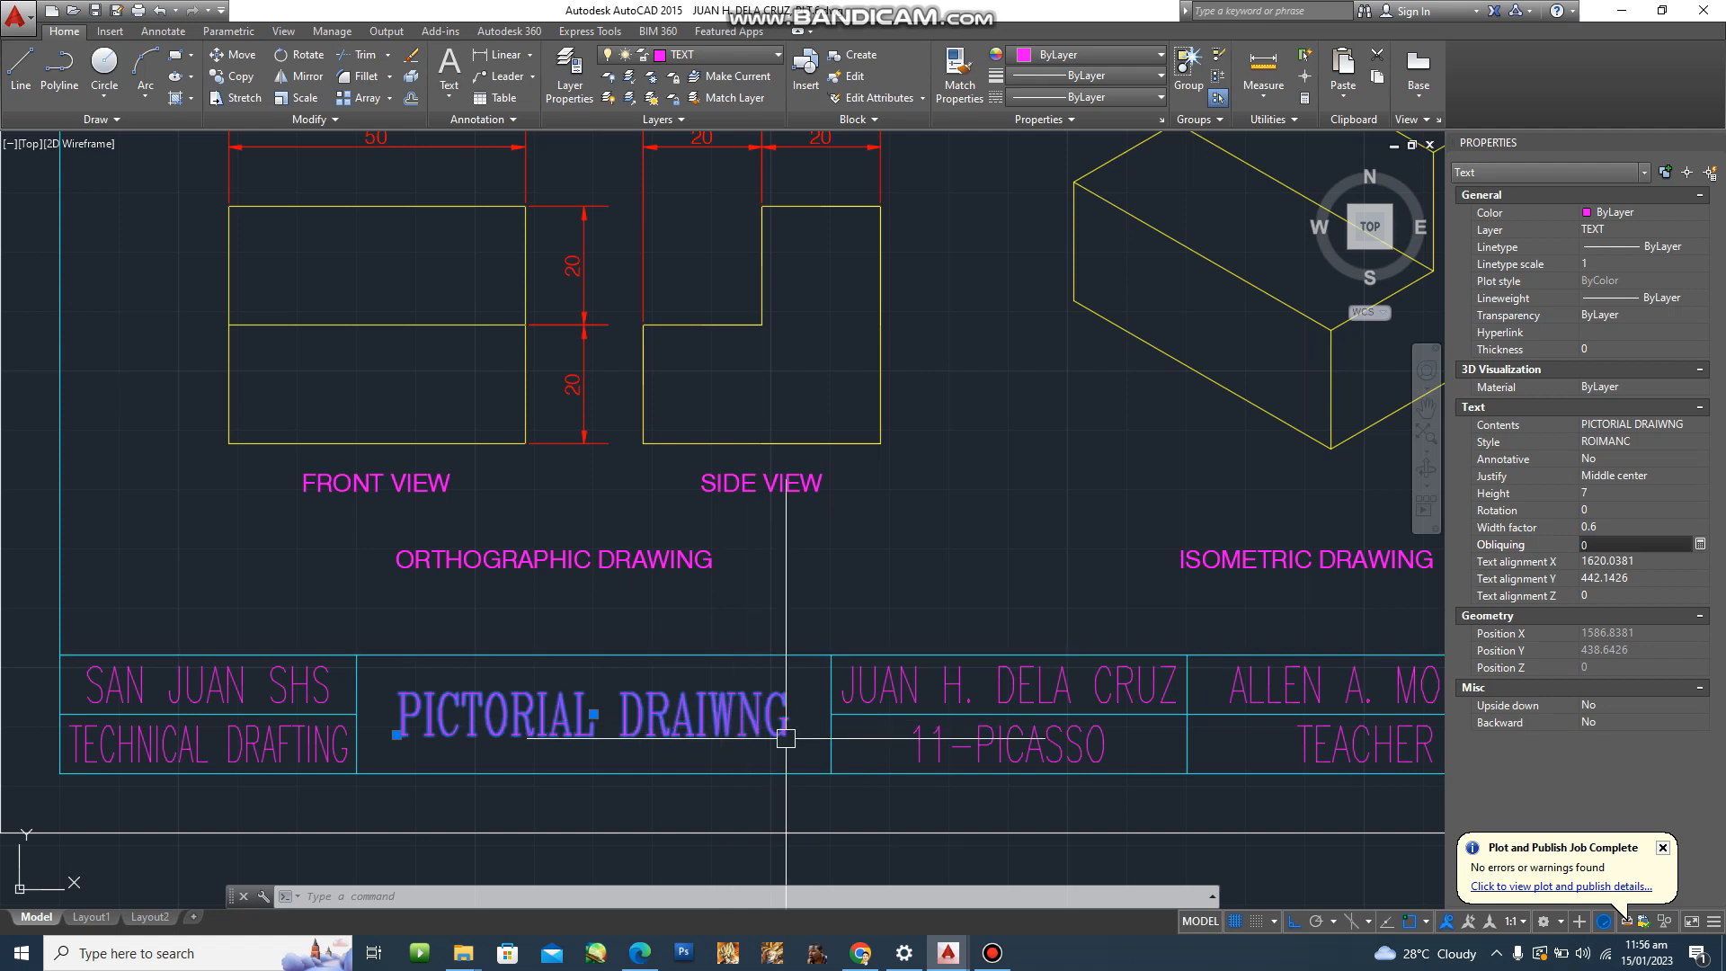
key("Escape")
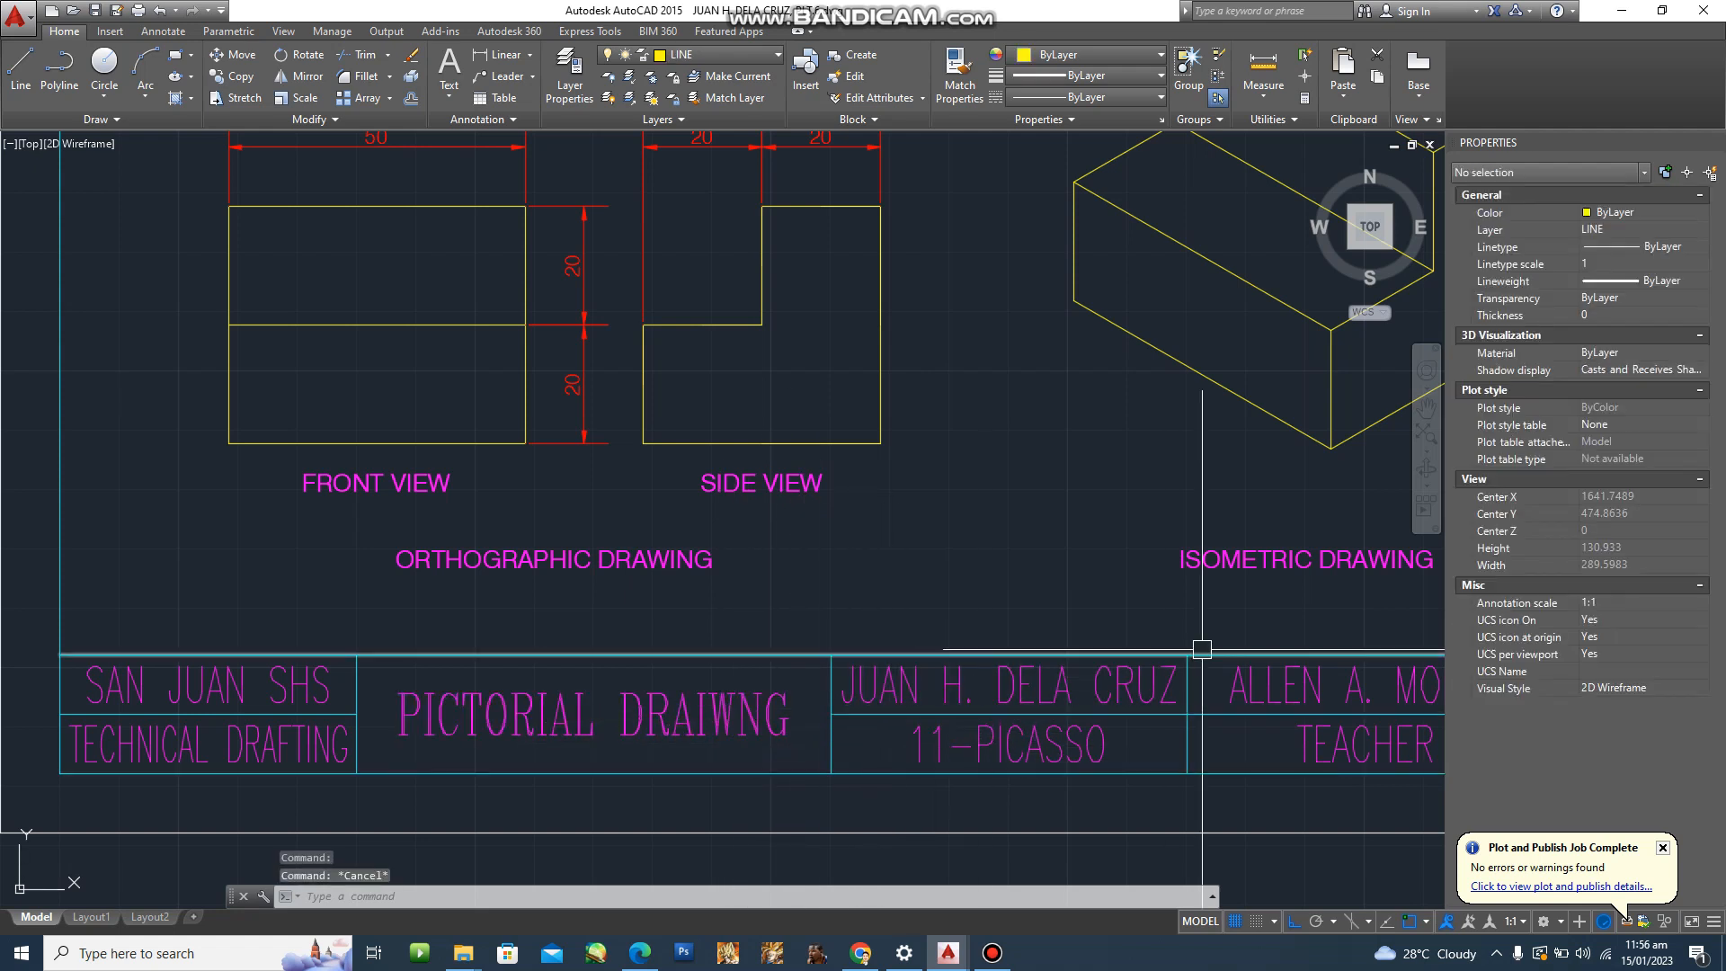
key("Escape")
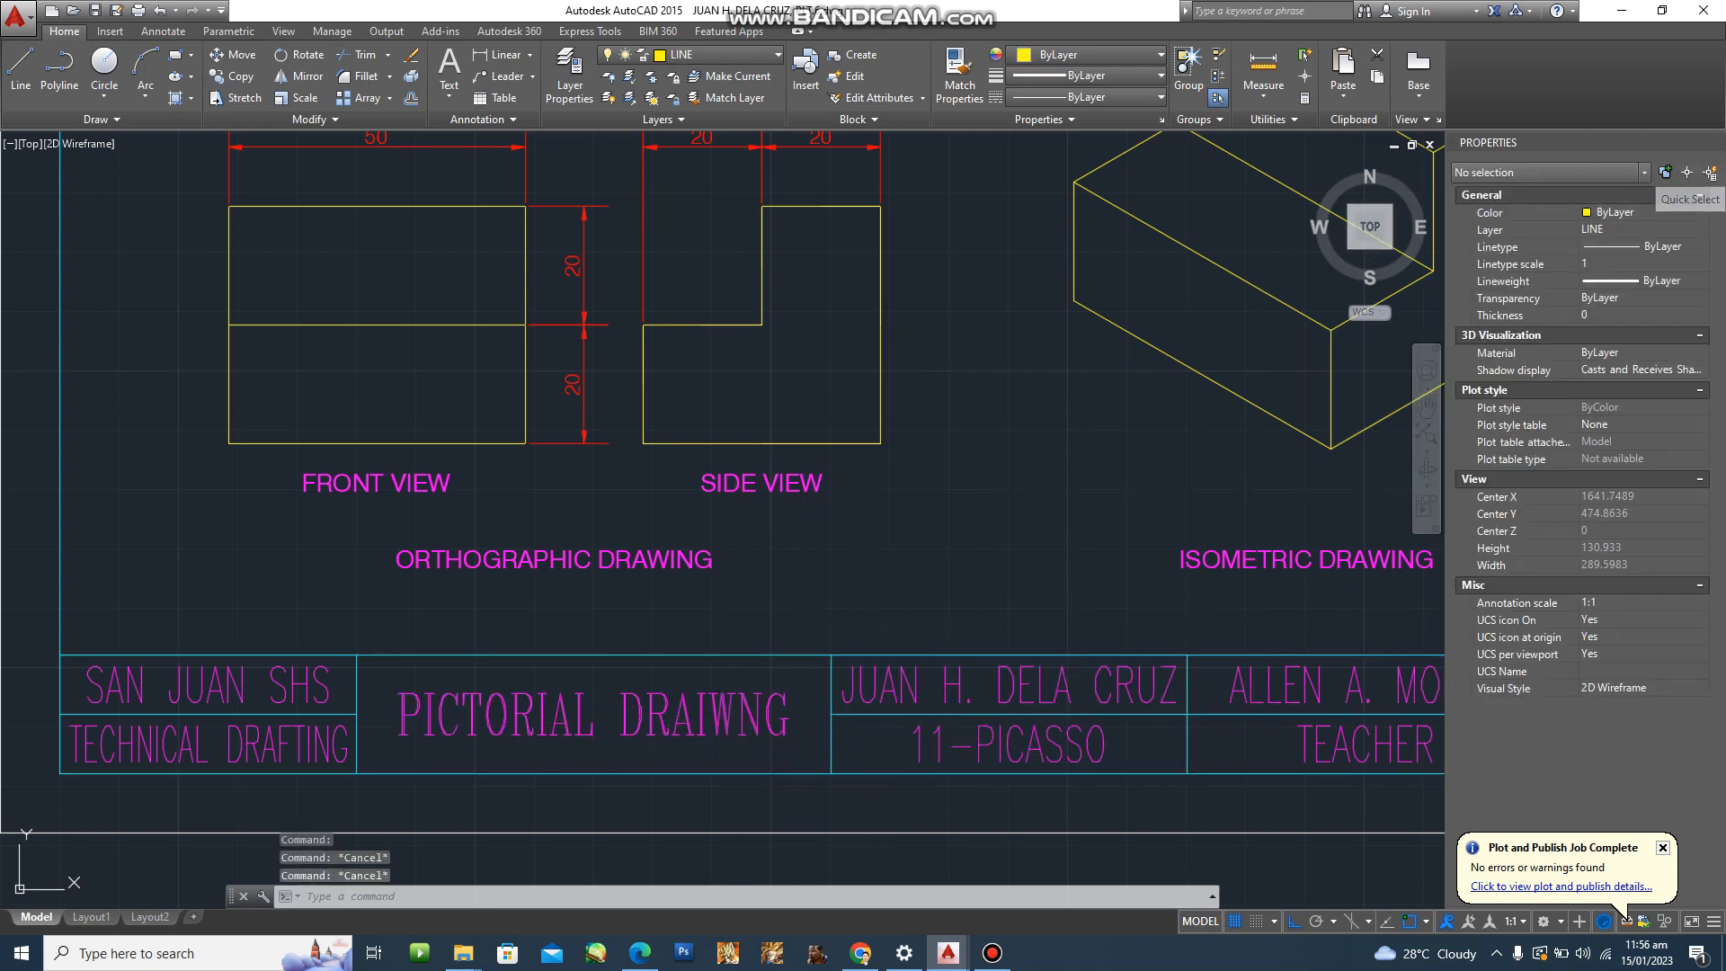
Correct the spelling of the title block's drawing title to PICTORIAL DRAWING.
double_click(752, 732)
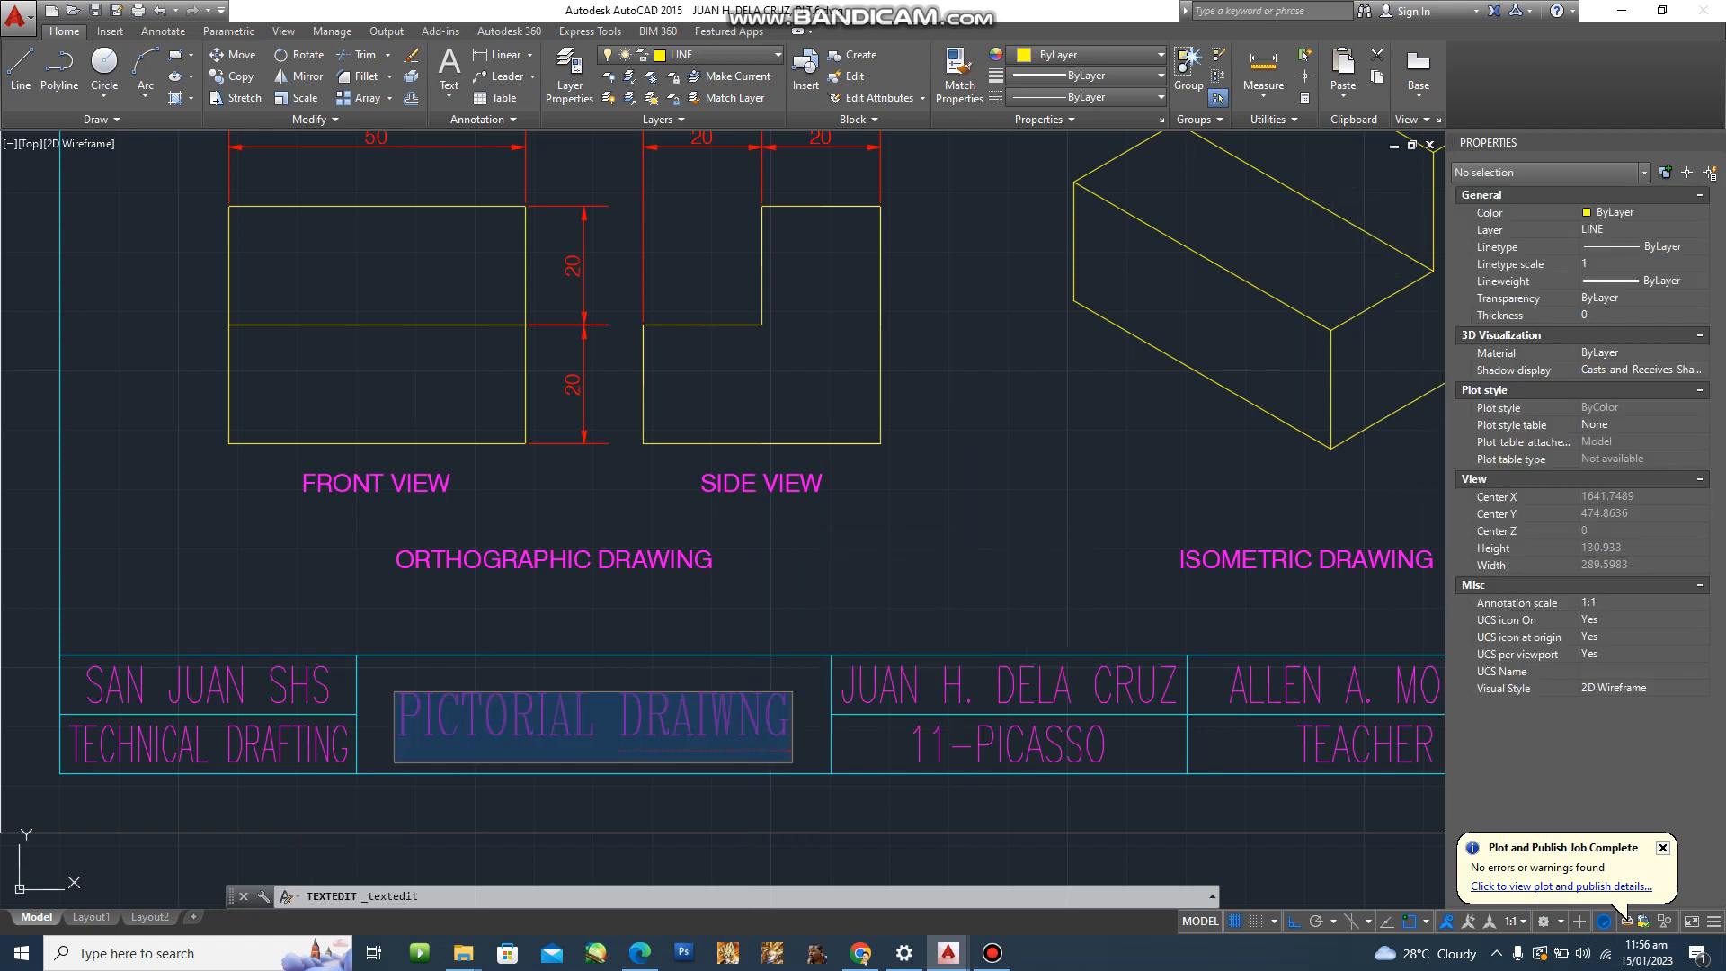
left_click(701, 724)
key("BackSpace")
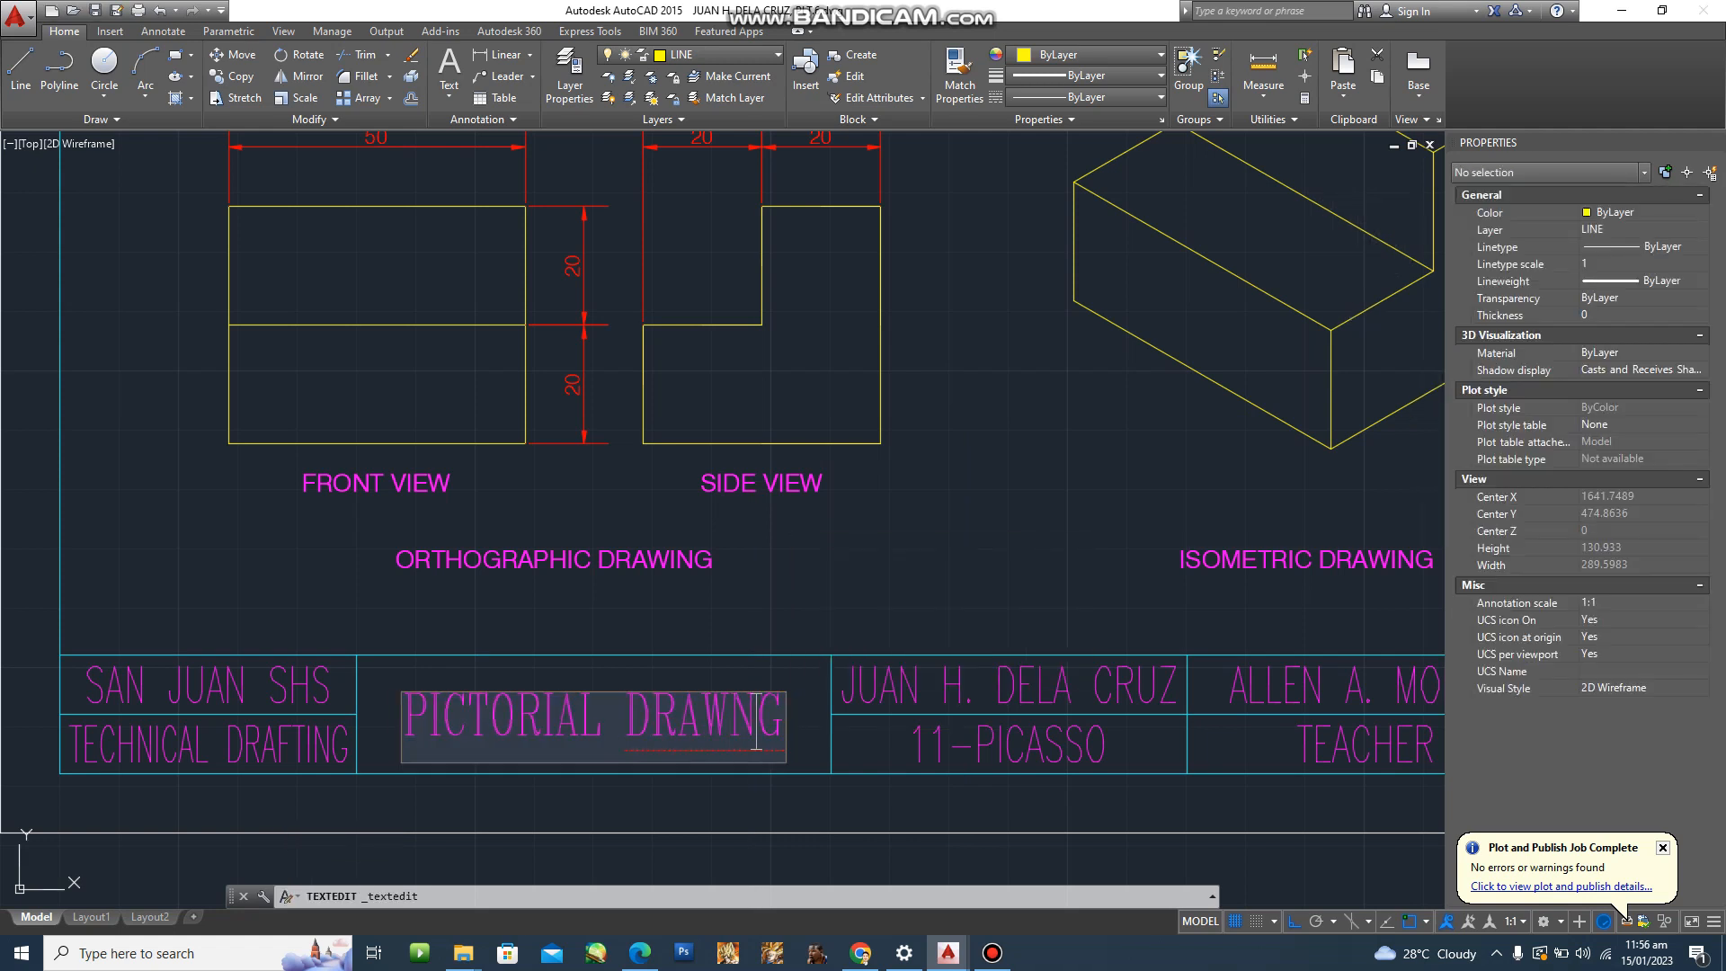
left_click(734, 723)
type("I")
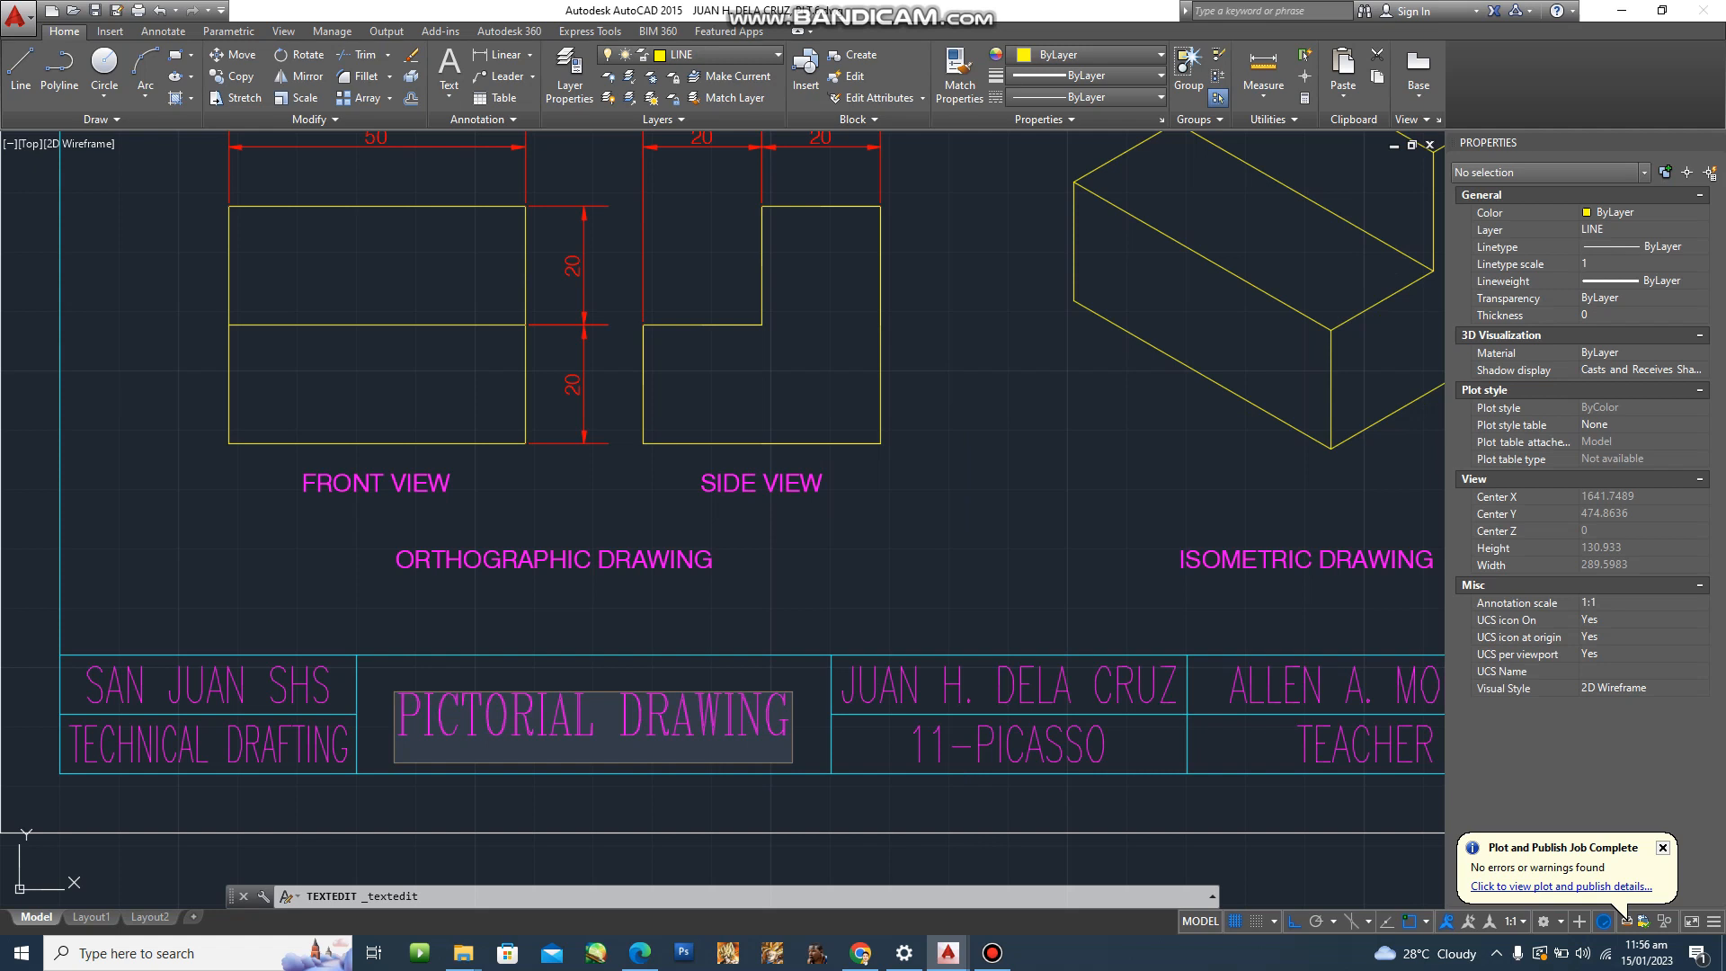
key("Escape")
Update the title block's plate number to PLT. NO. 06 and its date to 01-15-23.
scroll(935, 666, "down", 4)
scroll(997, 700, "up", 2)
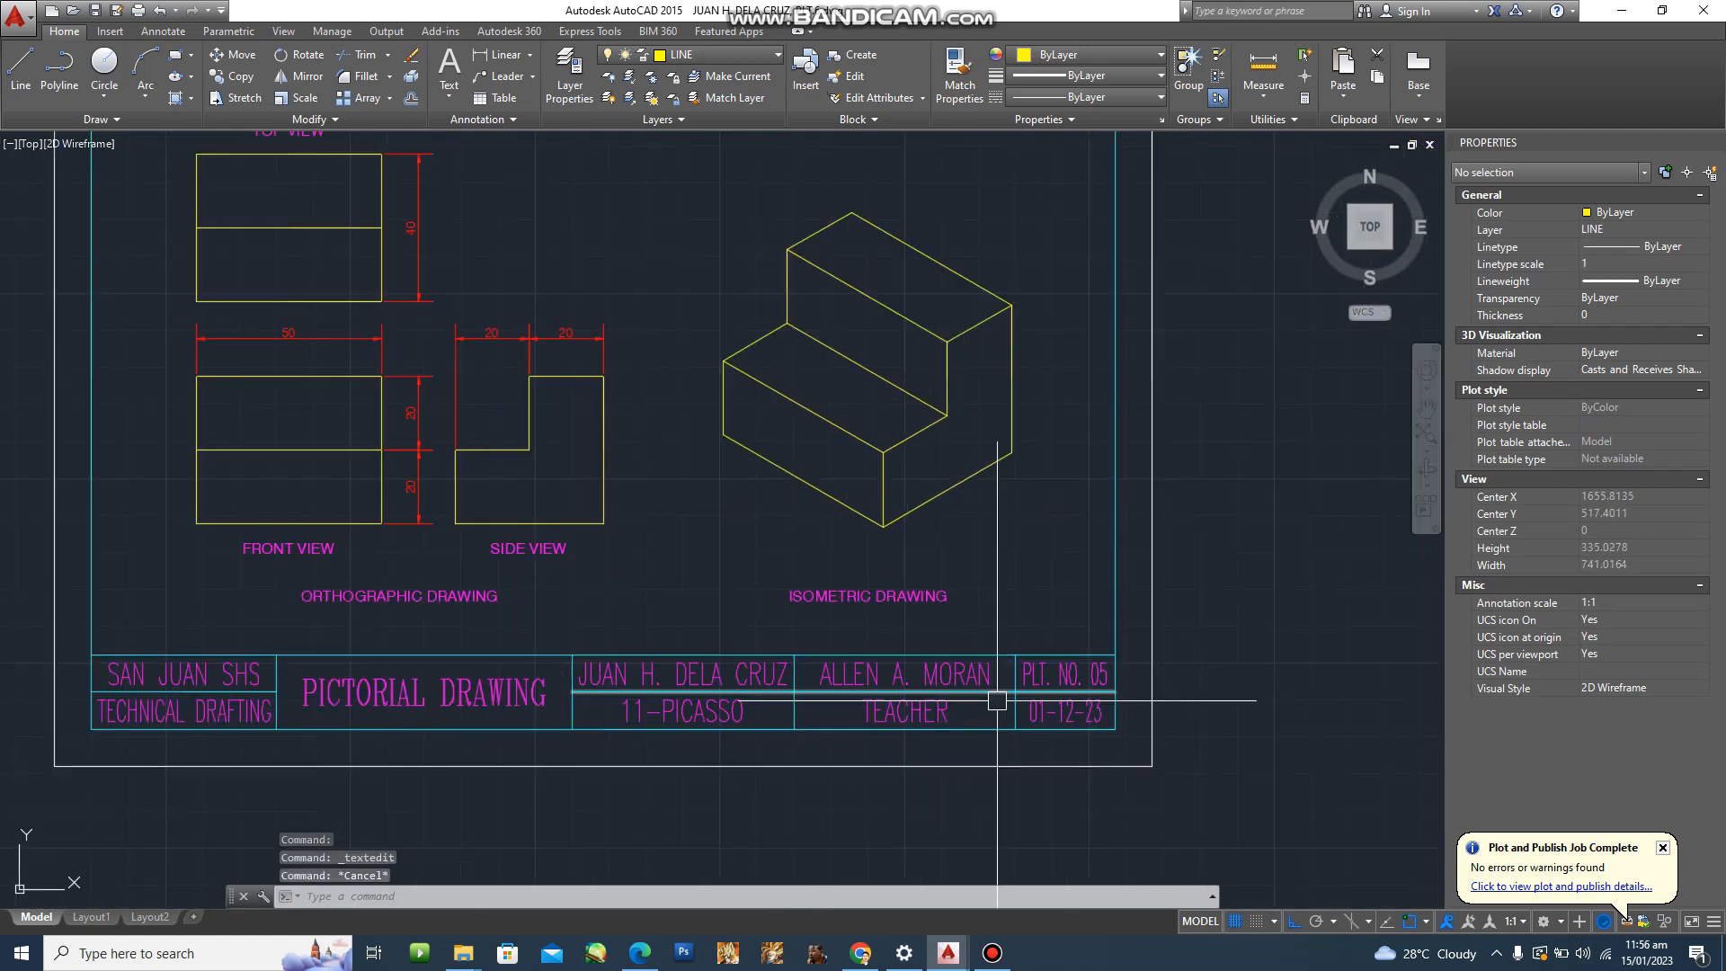
scroll(996, 700, "up", 2)
double_click(1106, 670)
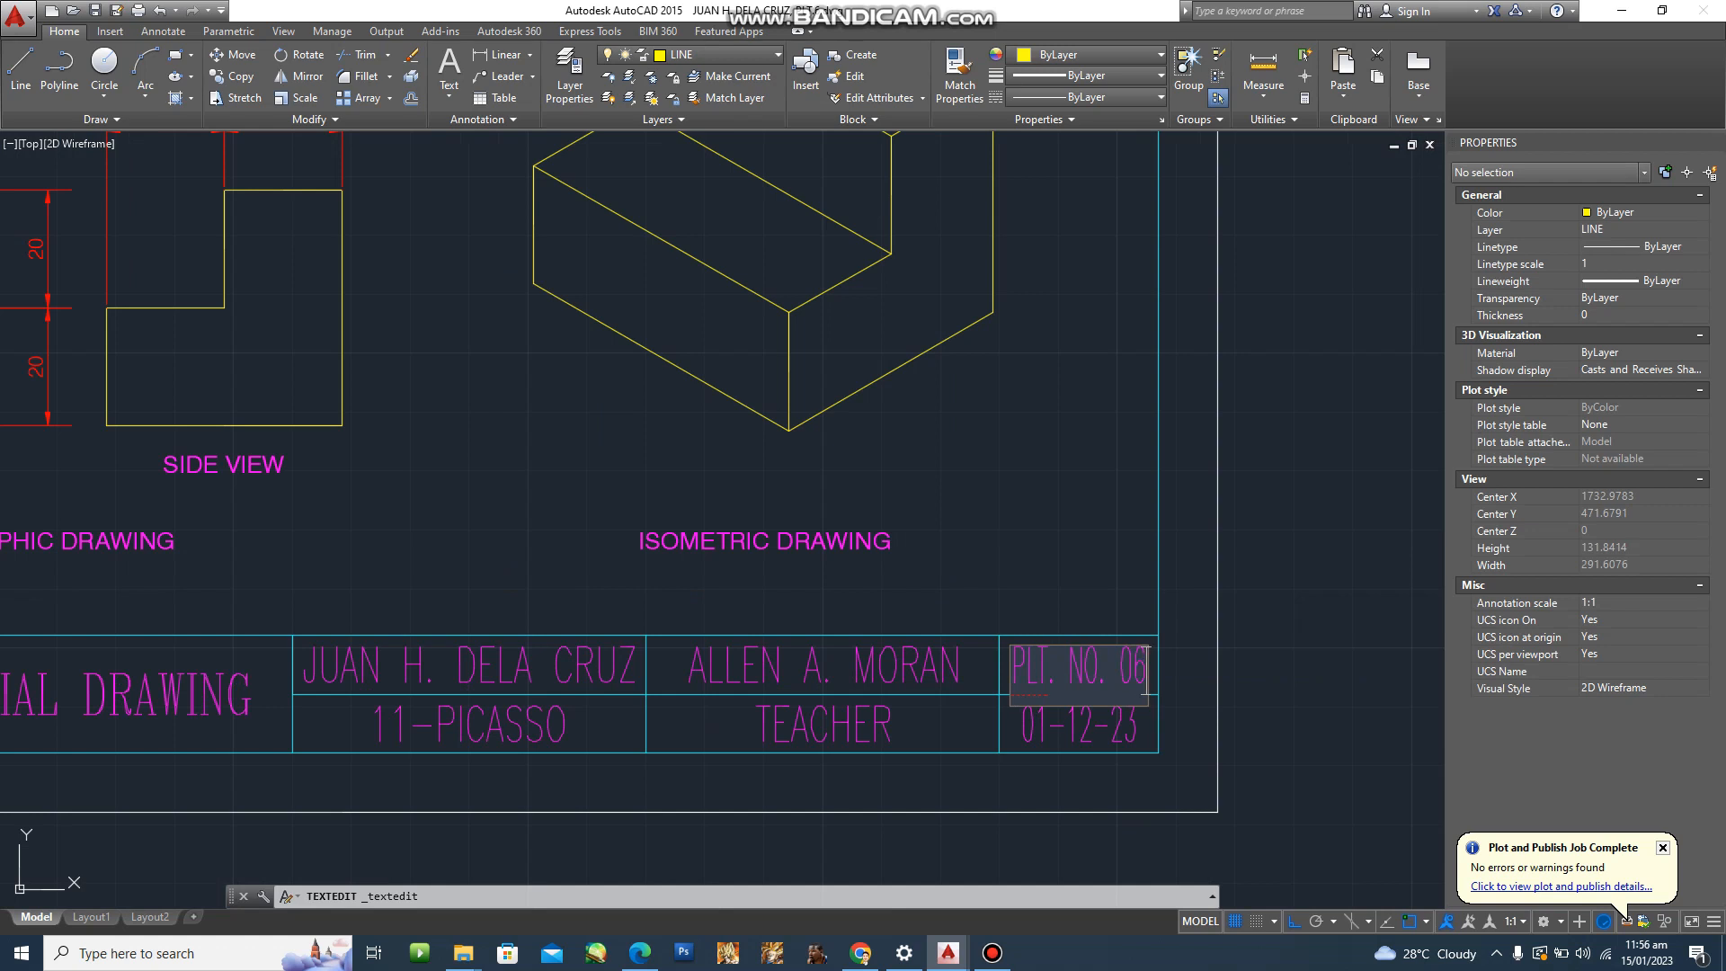
left_click(1148, 712)
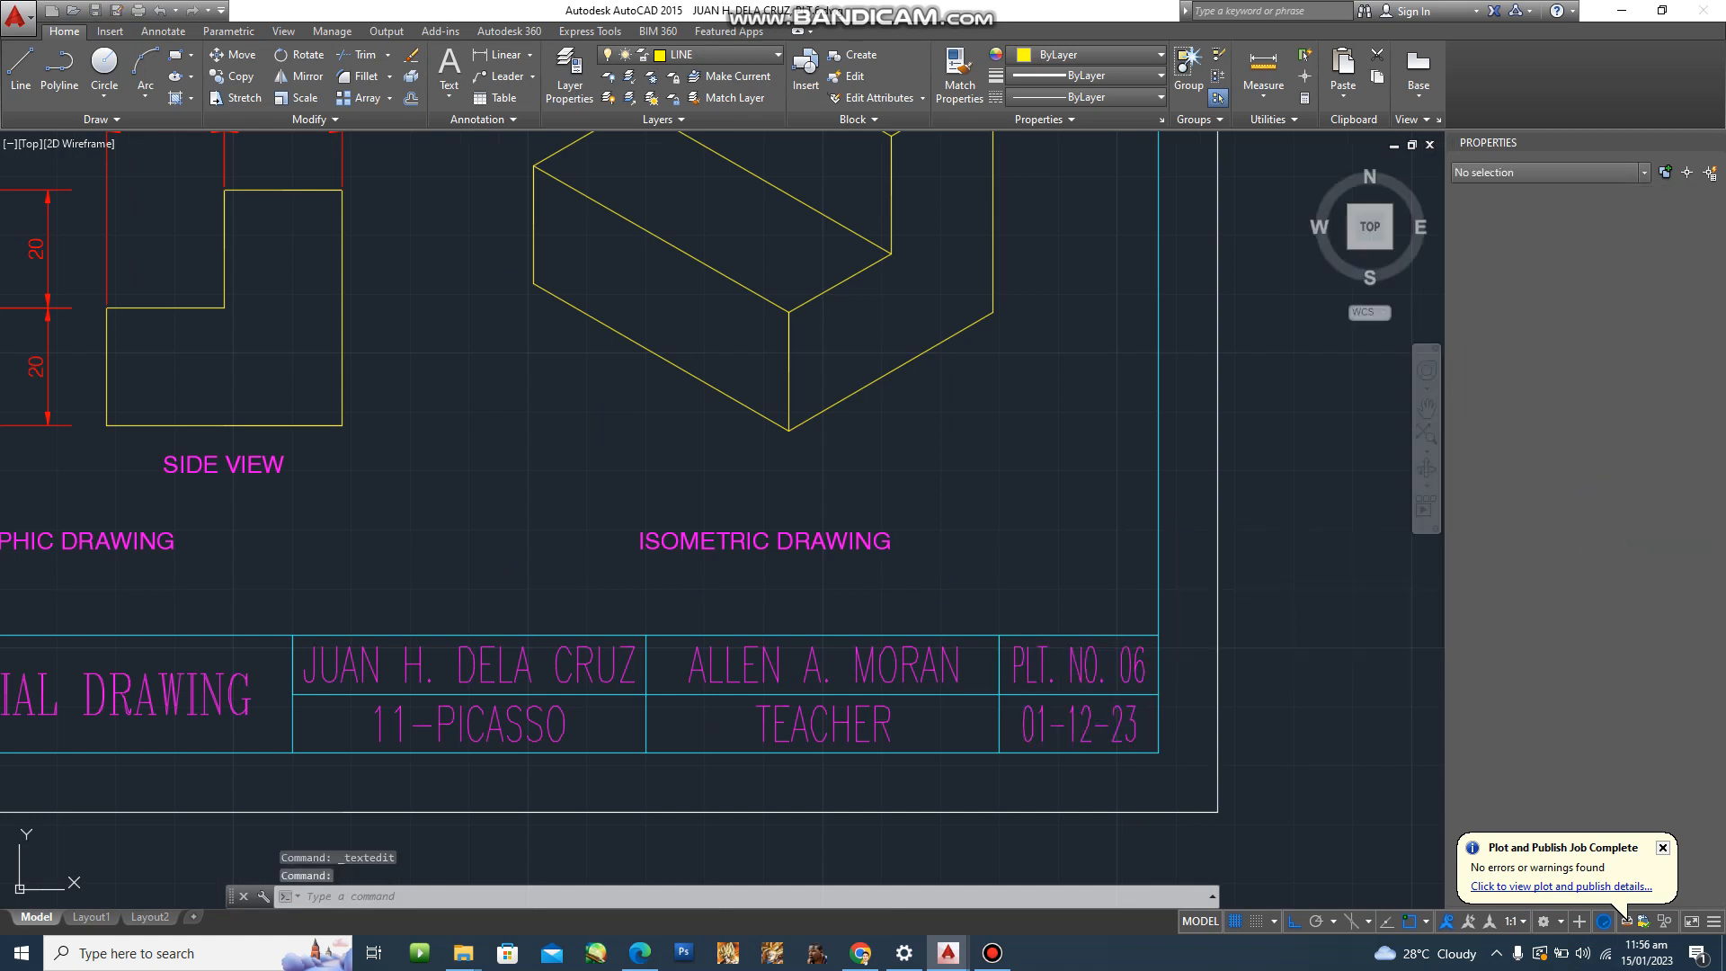
double_click(1079, 727)
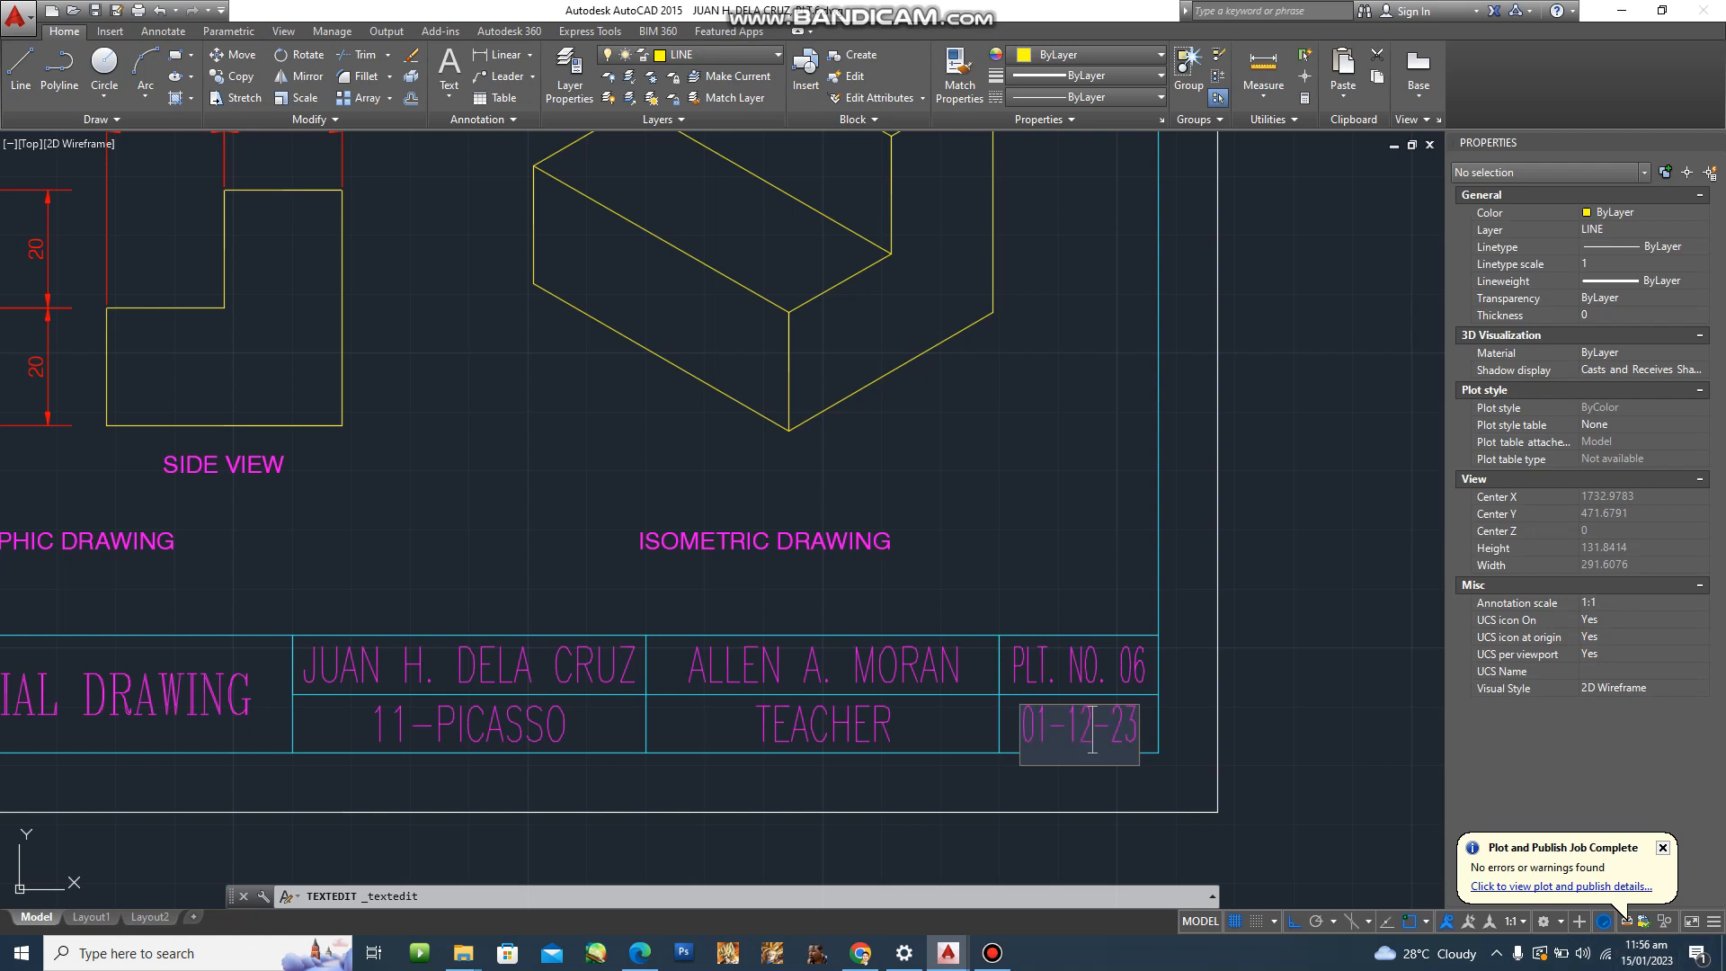
key("Escape")
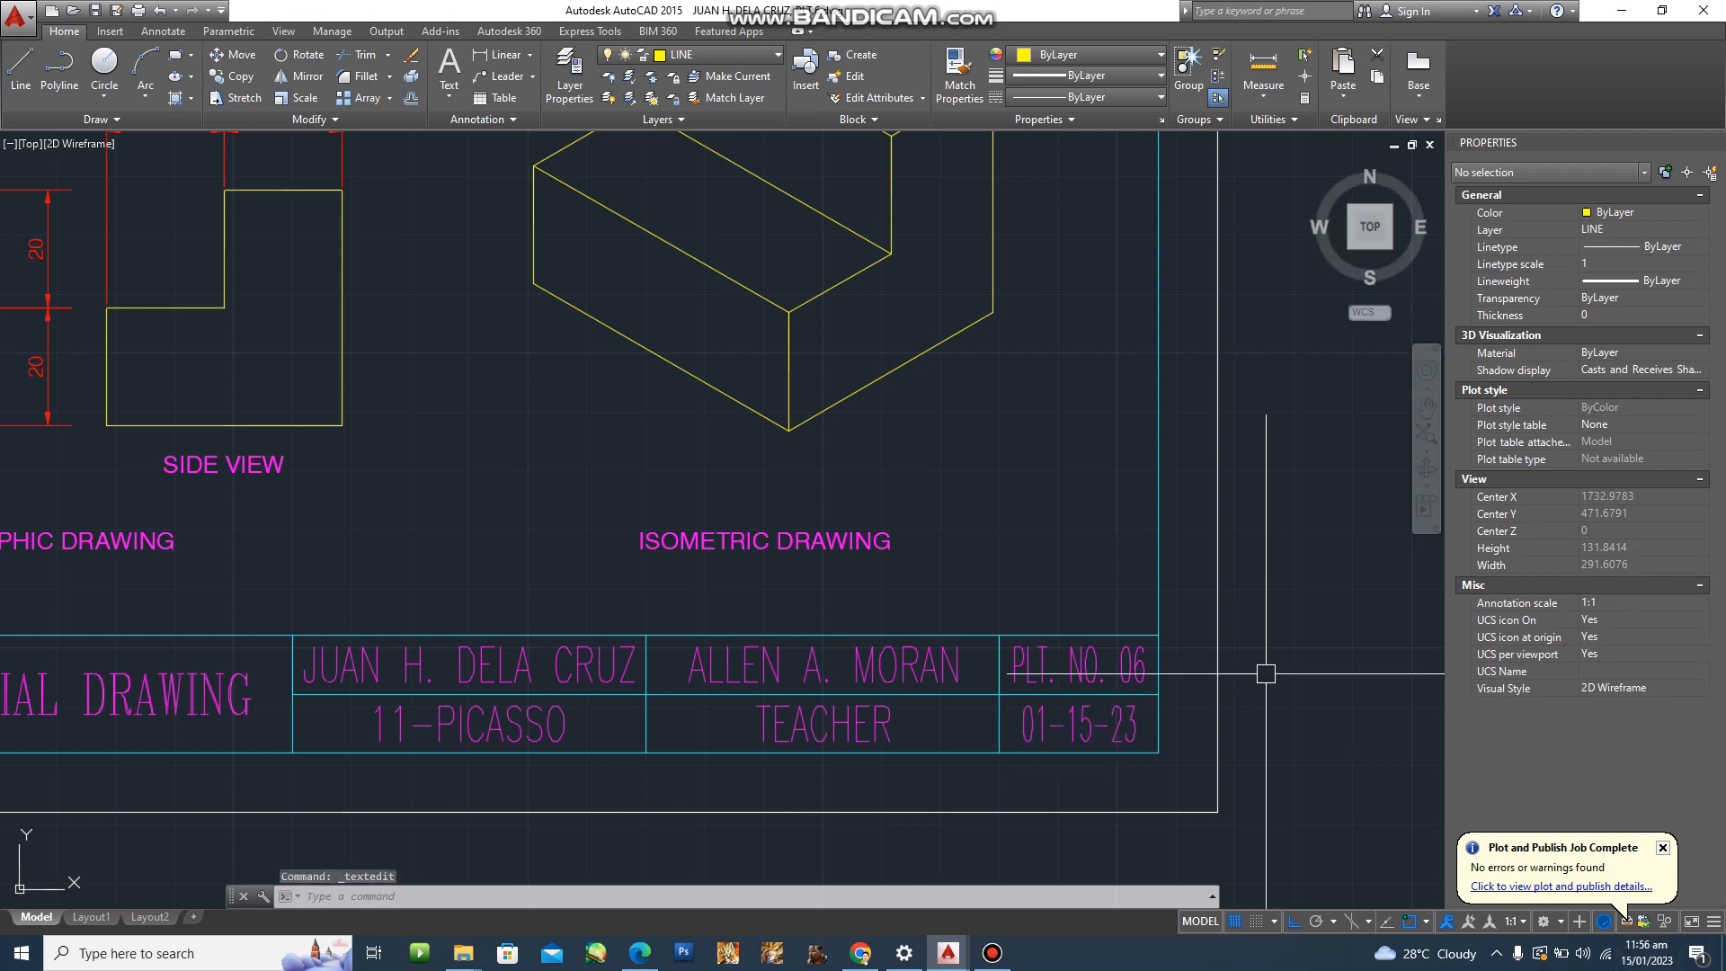
Close the Properties palette, with the whole sheet in view.
scroll(1267, 701, "down", 5)
key("Escape")
key("Escape")
middle_click_drag(1190, 714, 1067, 715)
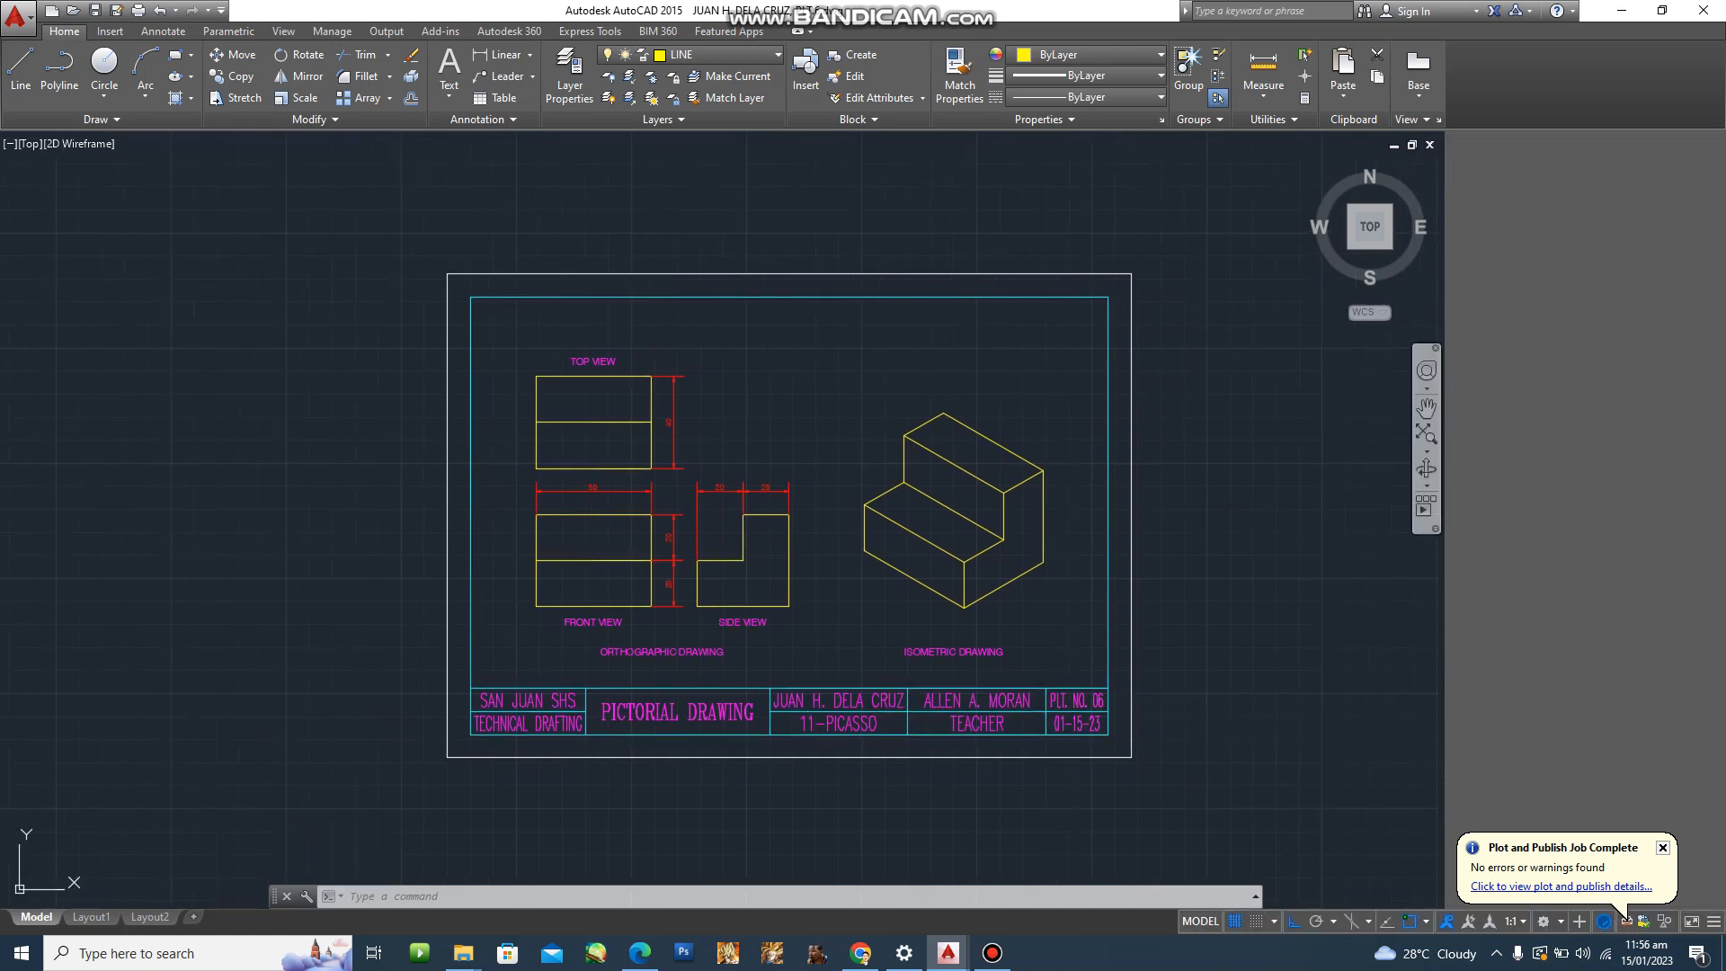
key("ctrl+1")
middle_click_drag(1175, 470, 1062, 418)
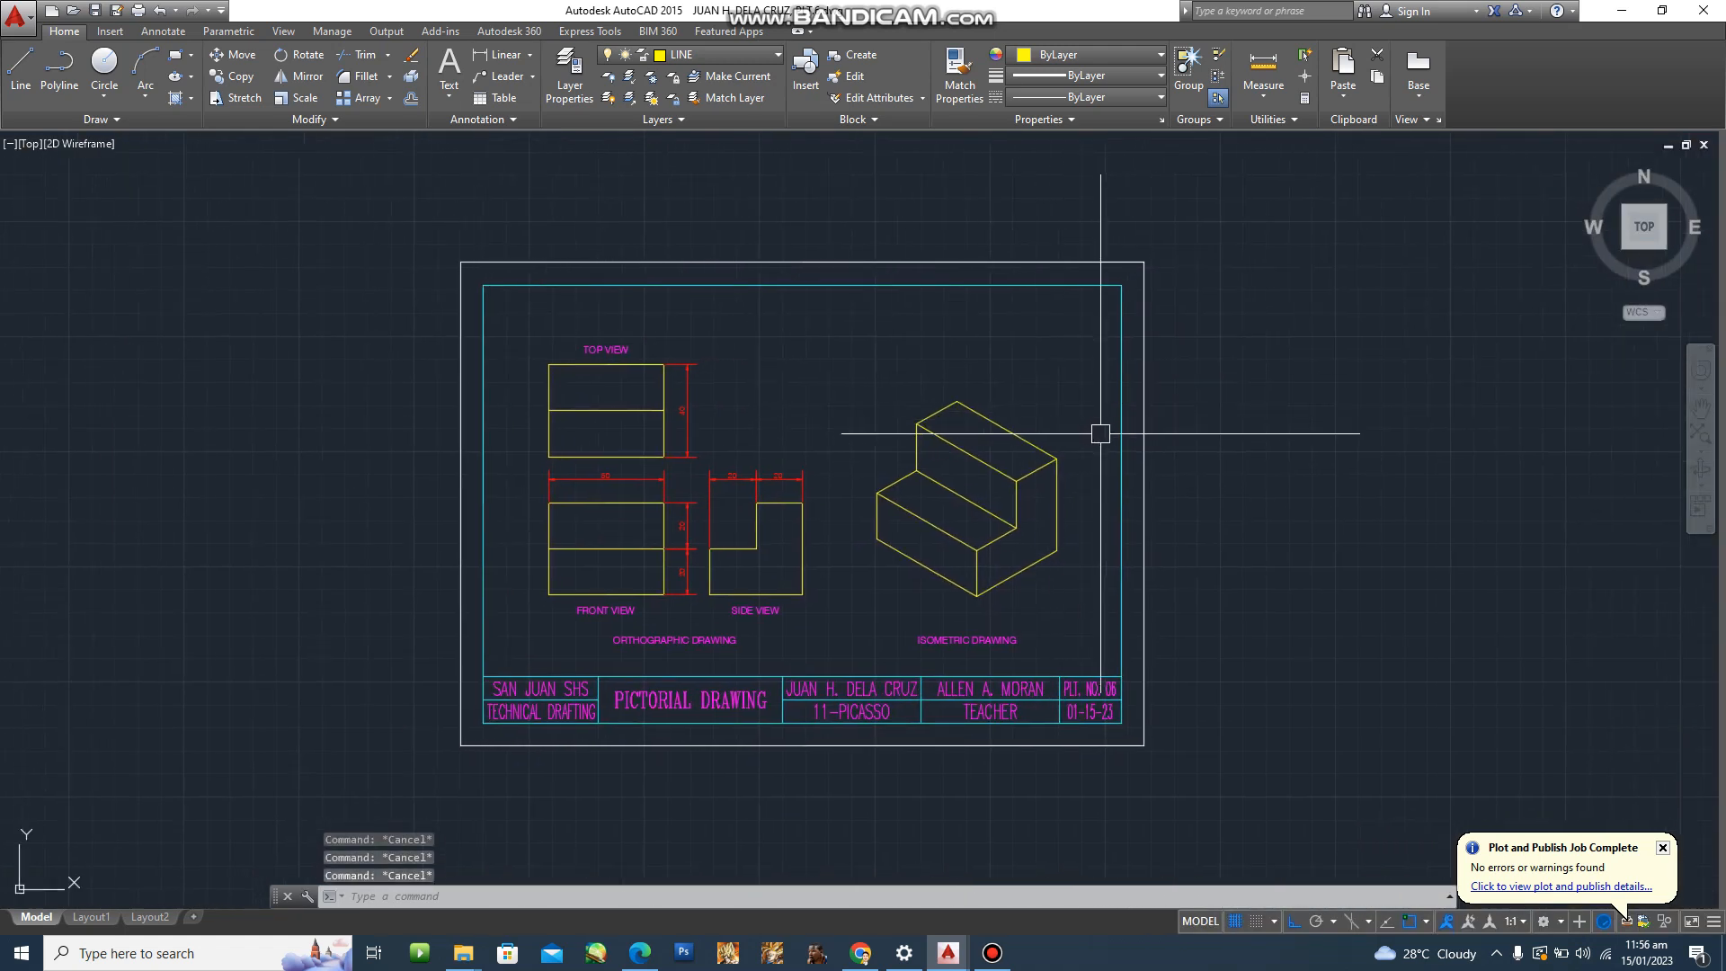
scroll(1181, 480, "up", 2)
scroll(1181, 480, "down", 2)
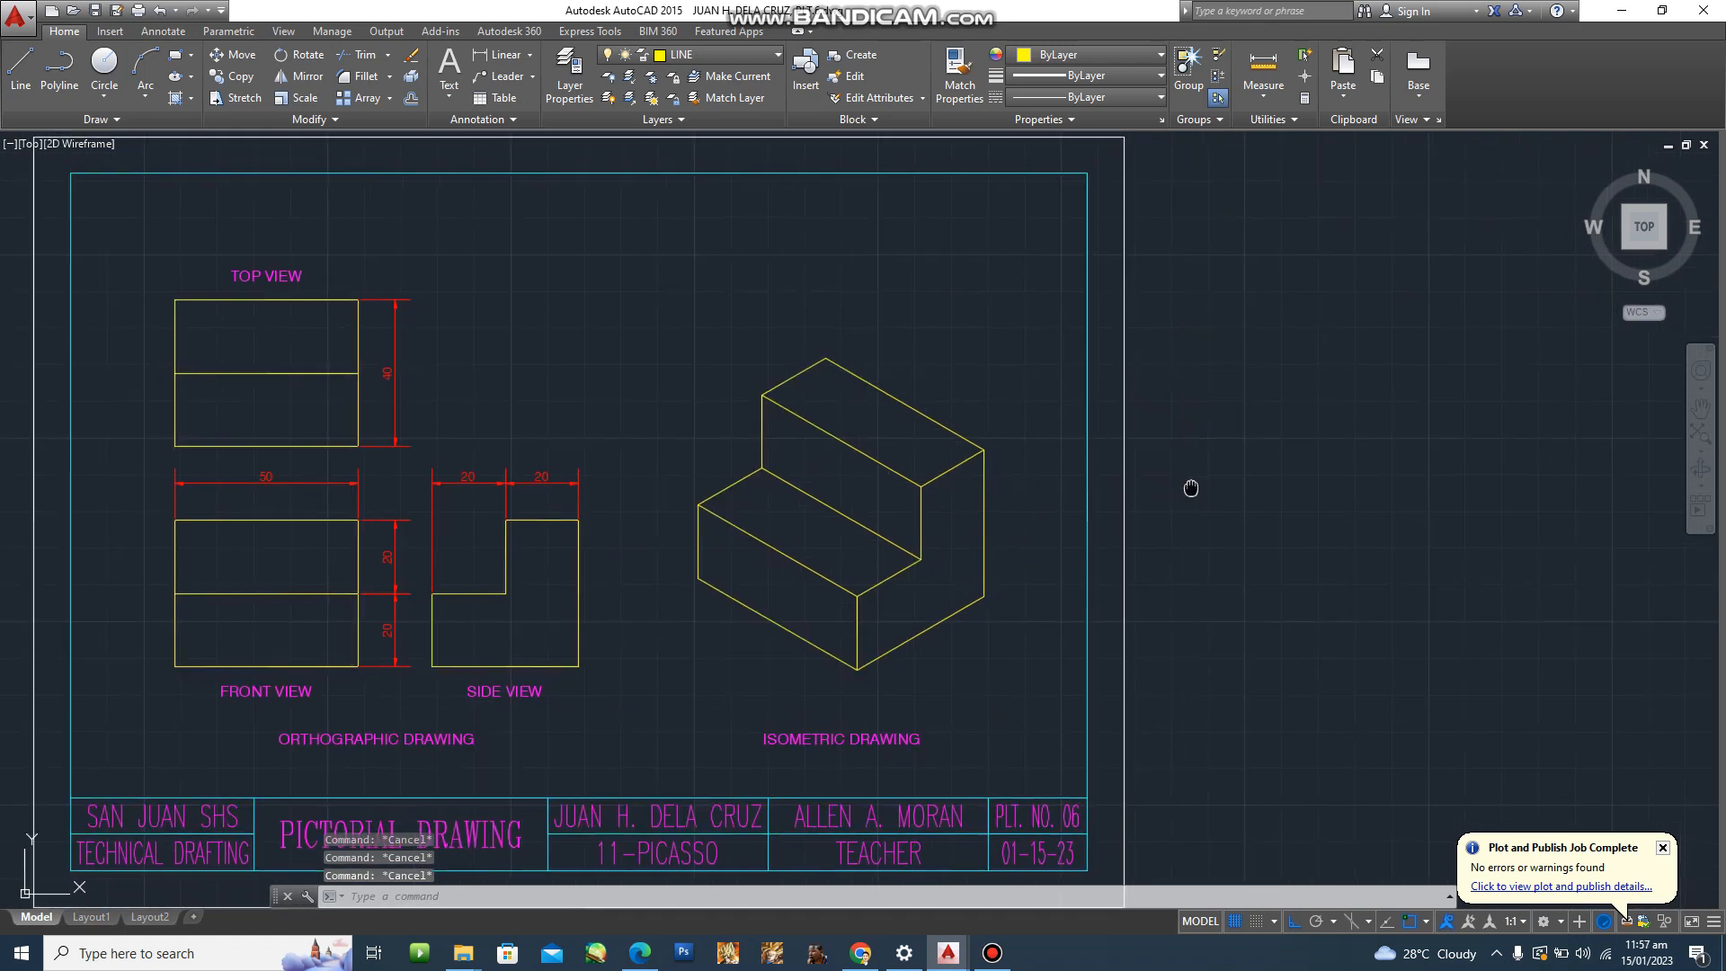
middle_click_drag(1212, 500, 1219, 524)
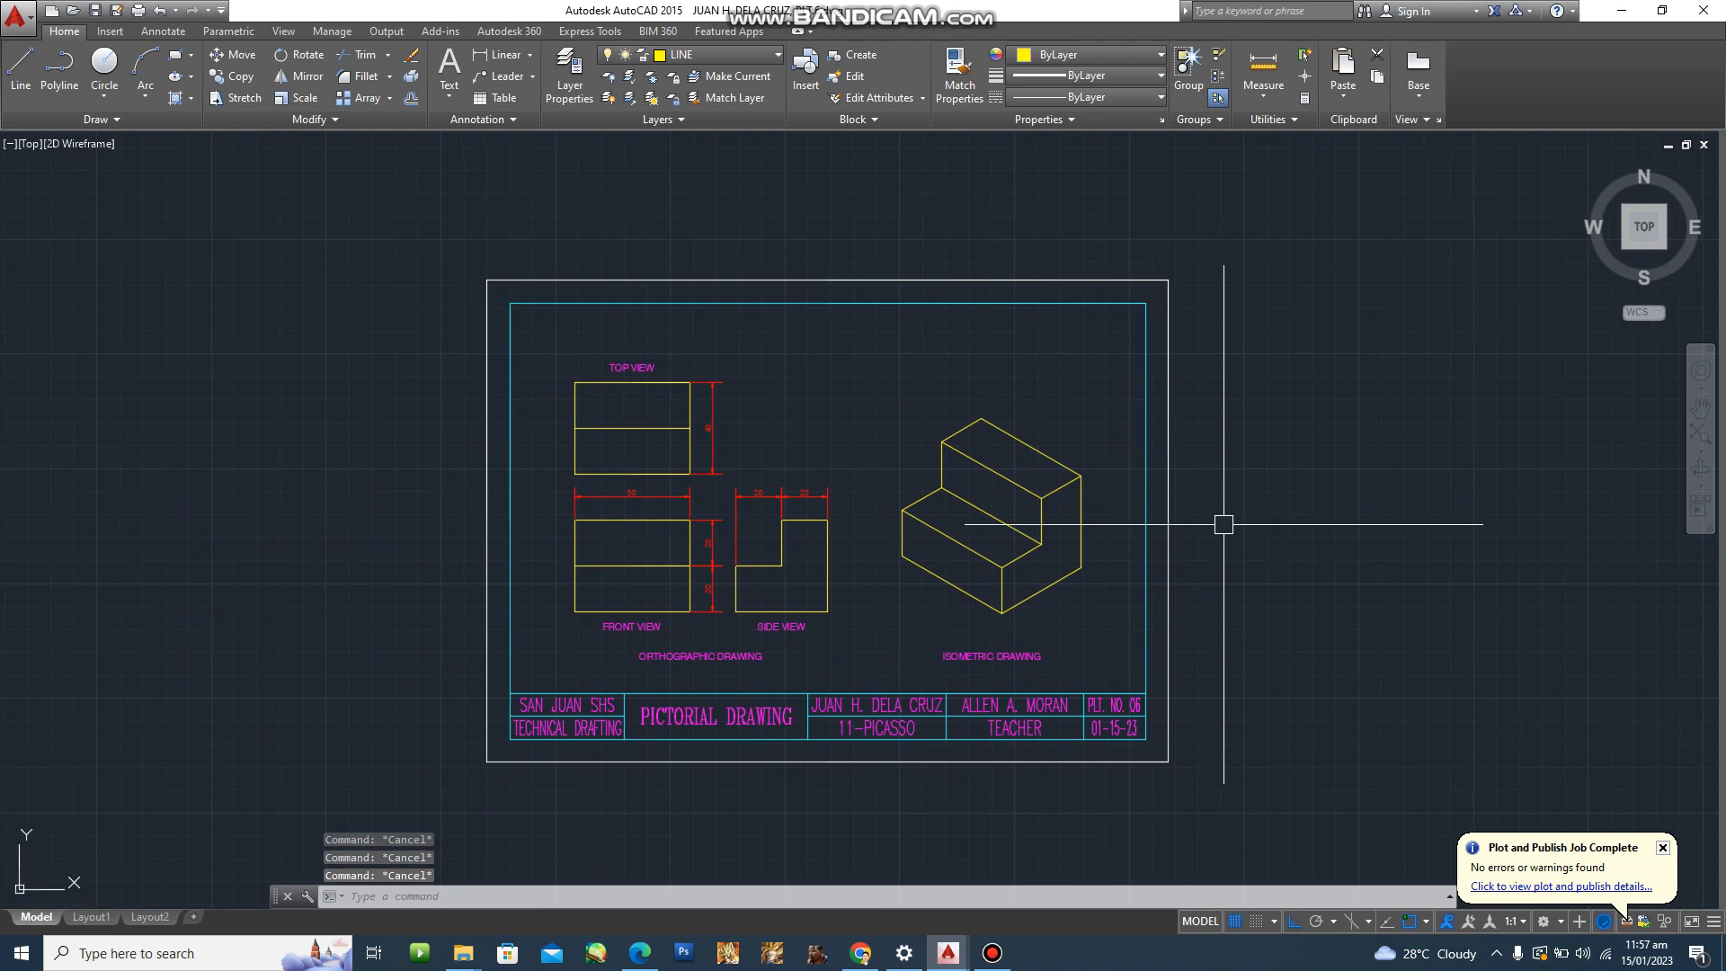
scroll(996, 477, "up", 2)
scroll(1075, 579, "down", 2)
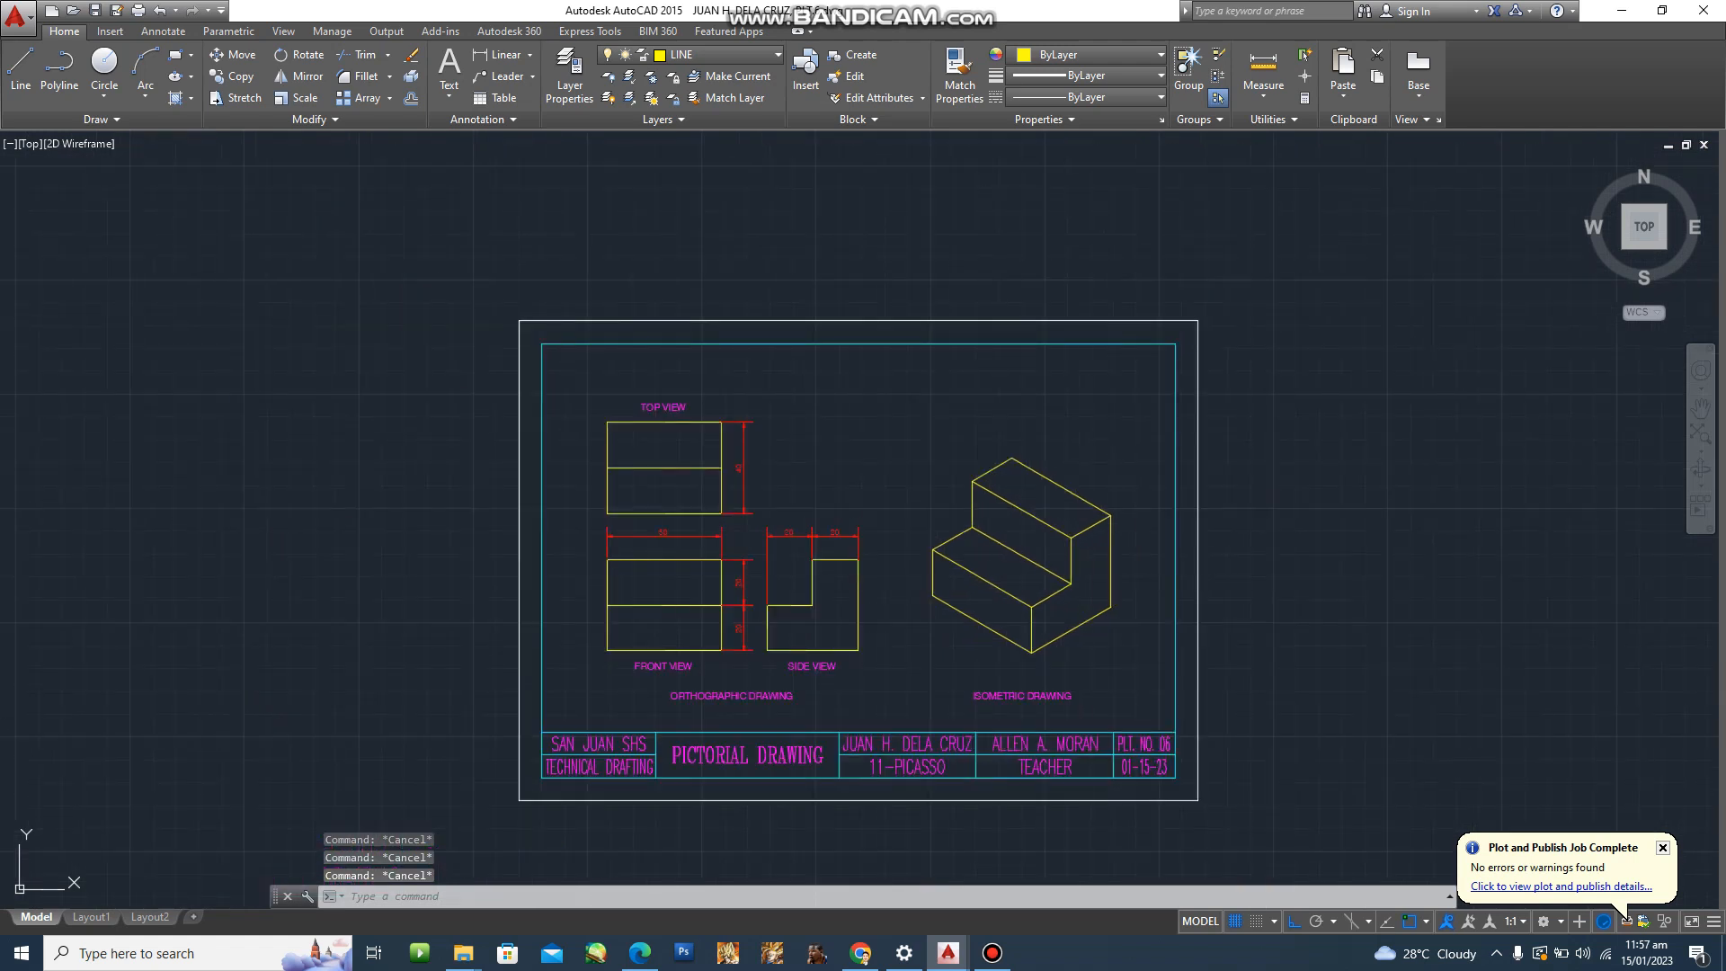
Start plotting the sheet with the Brother DCP-T510W.pc3 plotter.
key("ctrl+p")
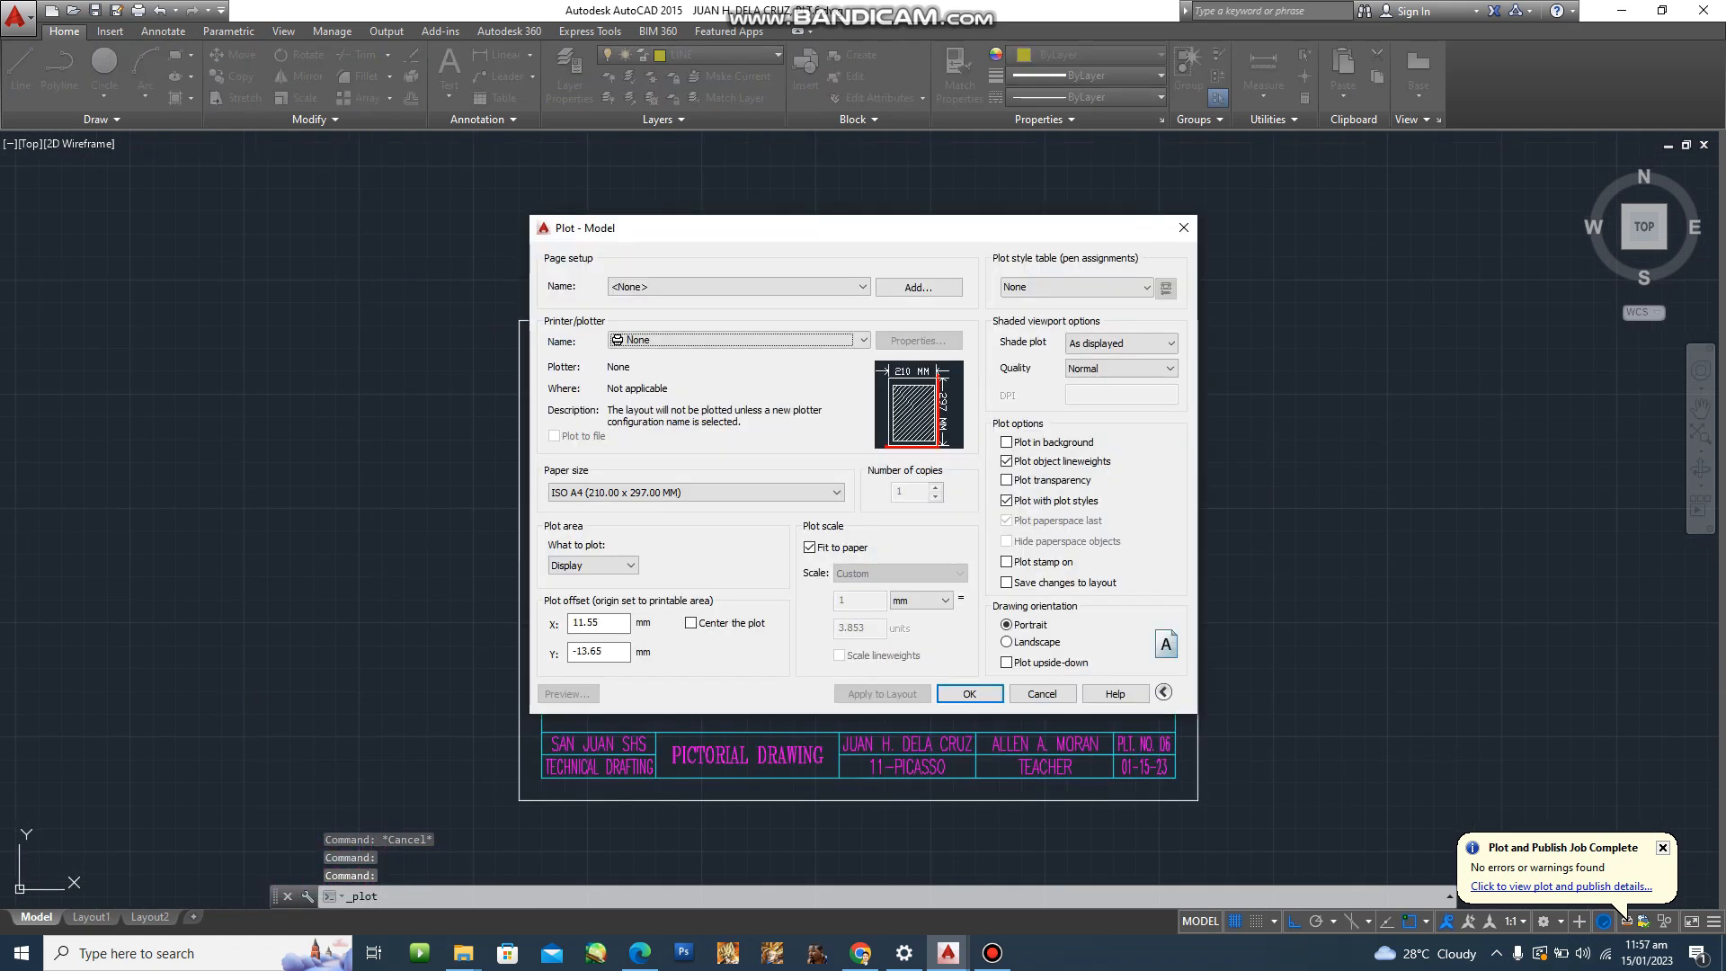
left_click(852, 340)
scroll(840, 358, "down", 4)
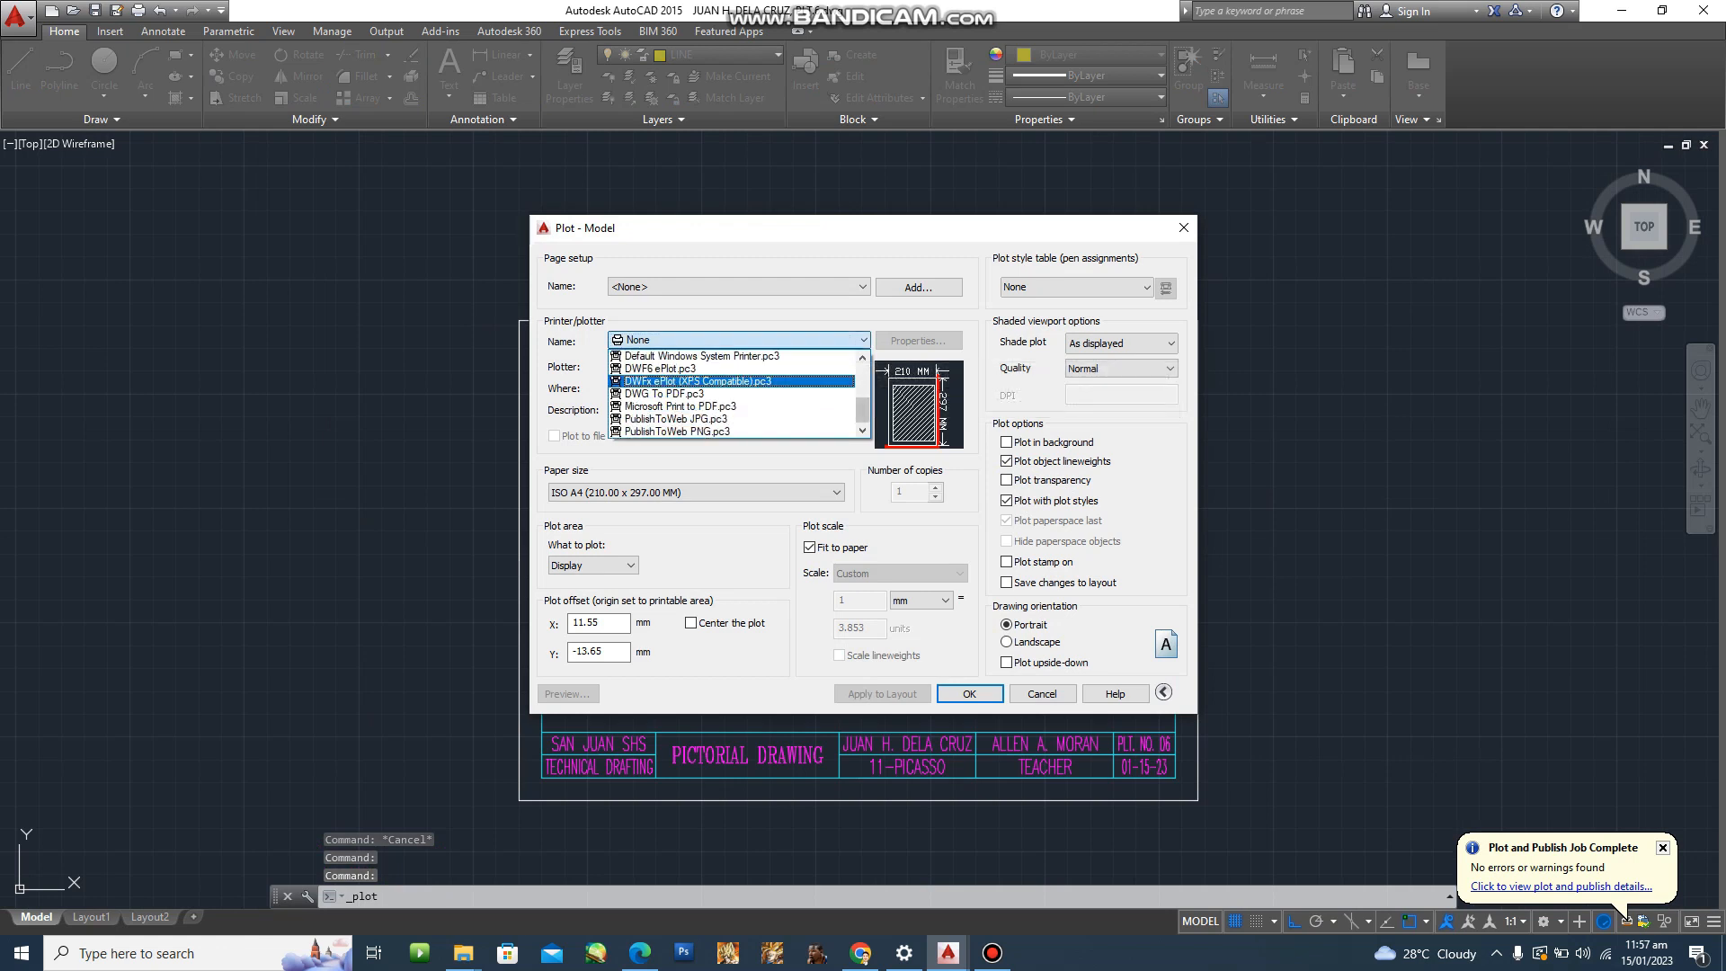
scroll(734, 411, "up", 3)
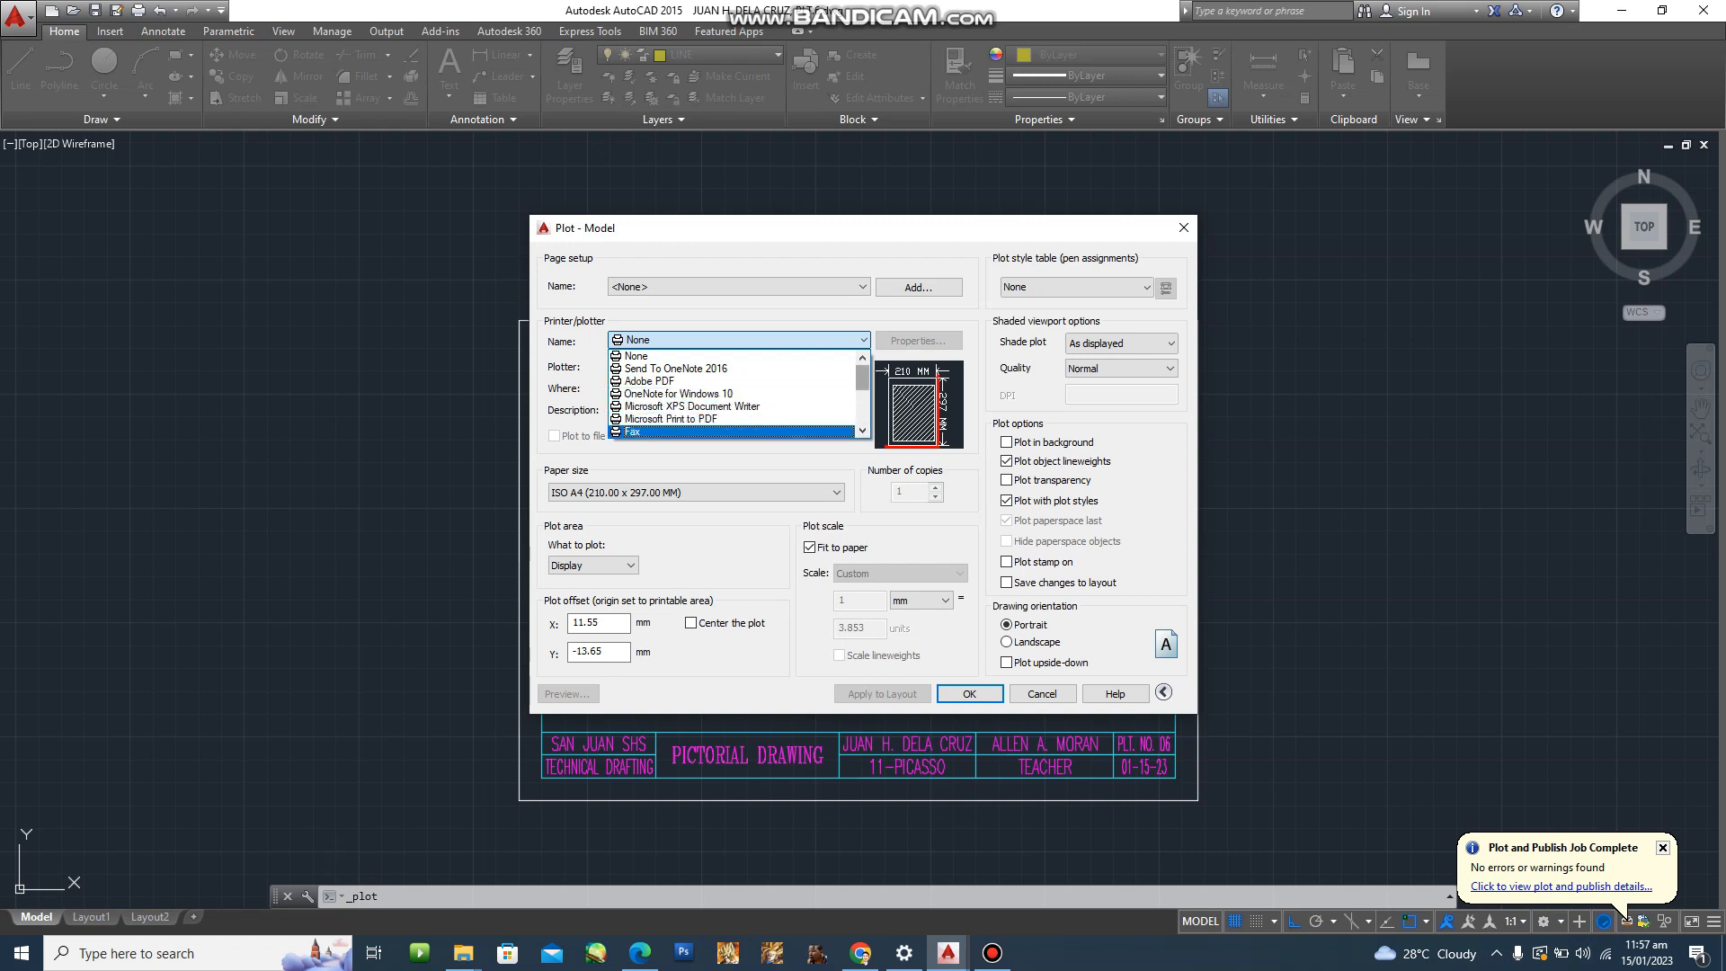
scroll(734, 394, "down", 1)
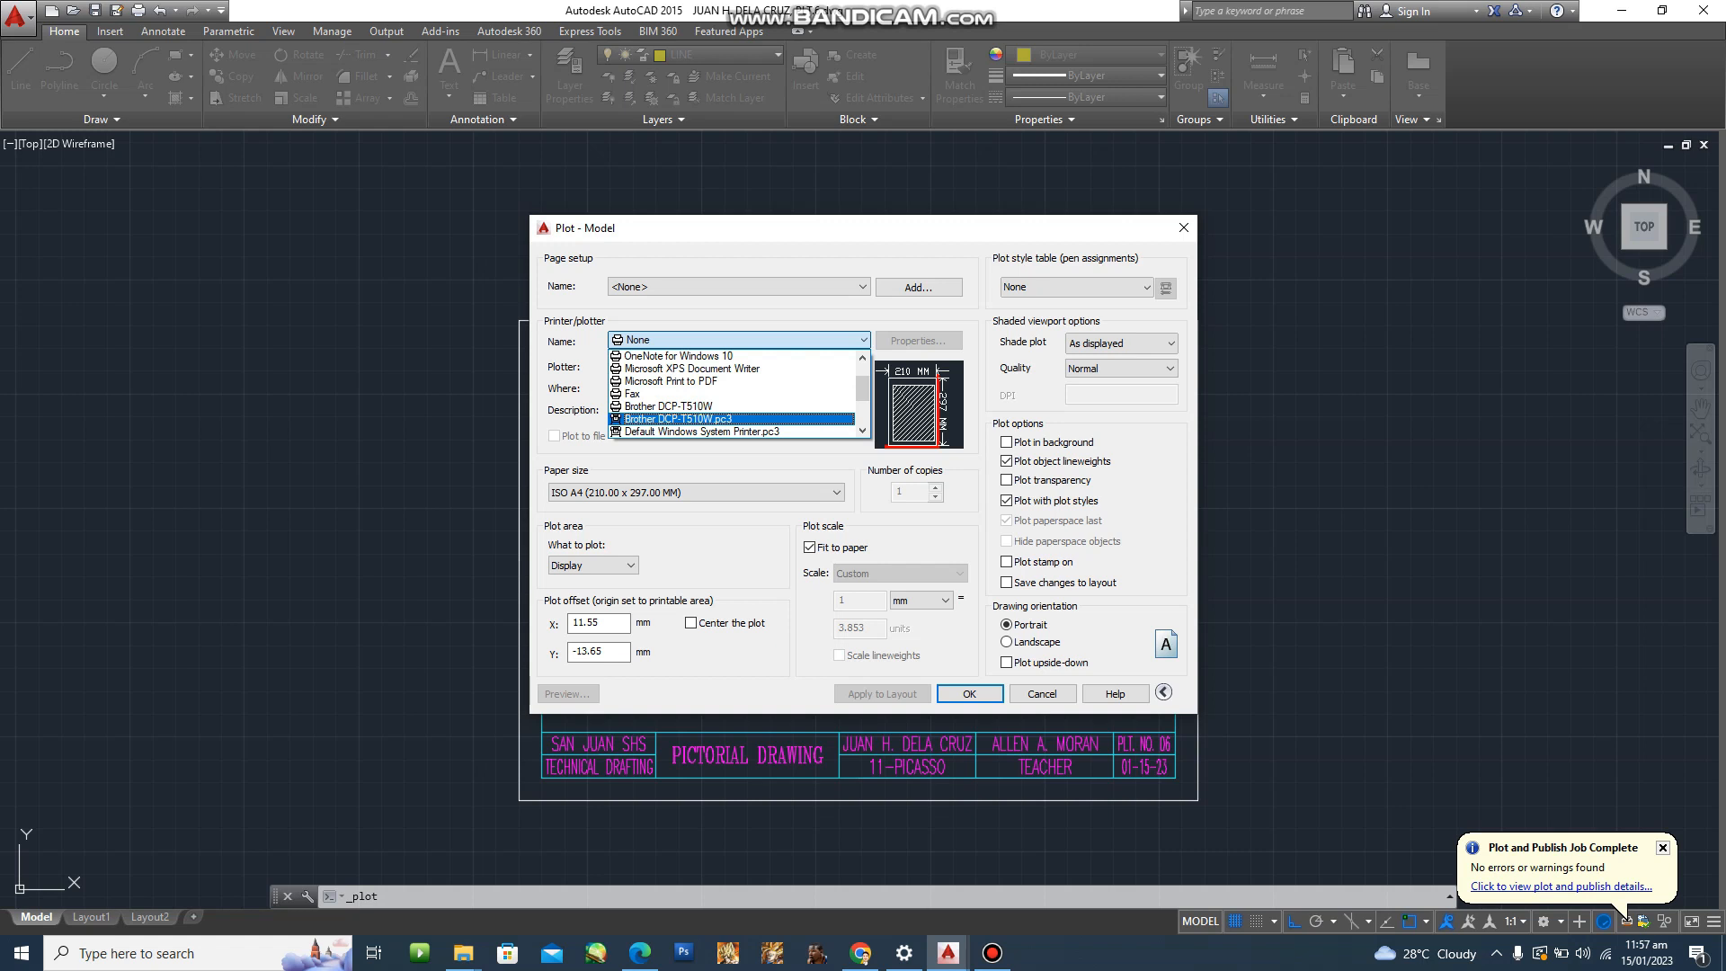
left_click(677, 419)
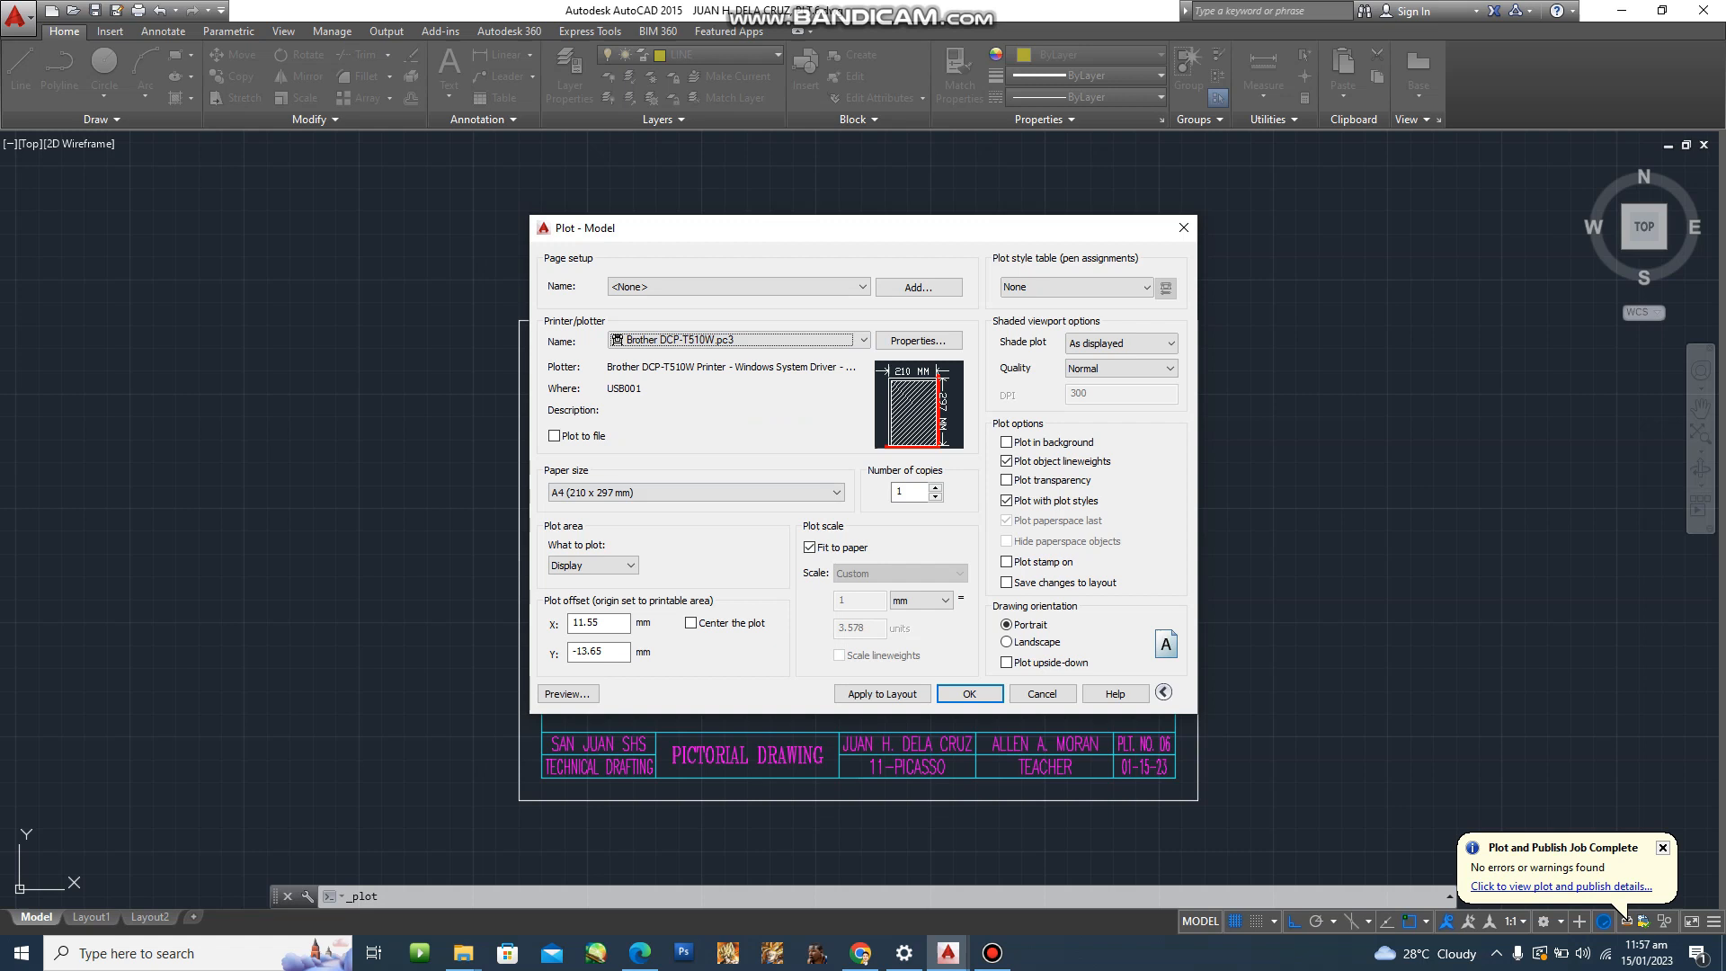
Set the plot area to a window from the outer sheet border's lower-left corner to its upper-right corner.
left_click(593, 565)
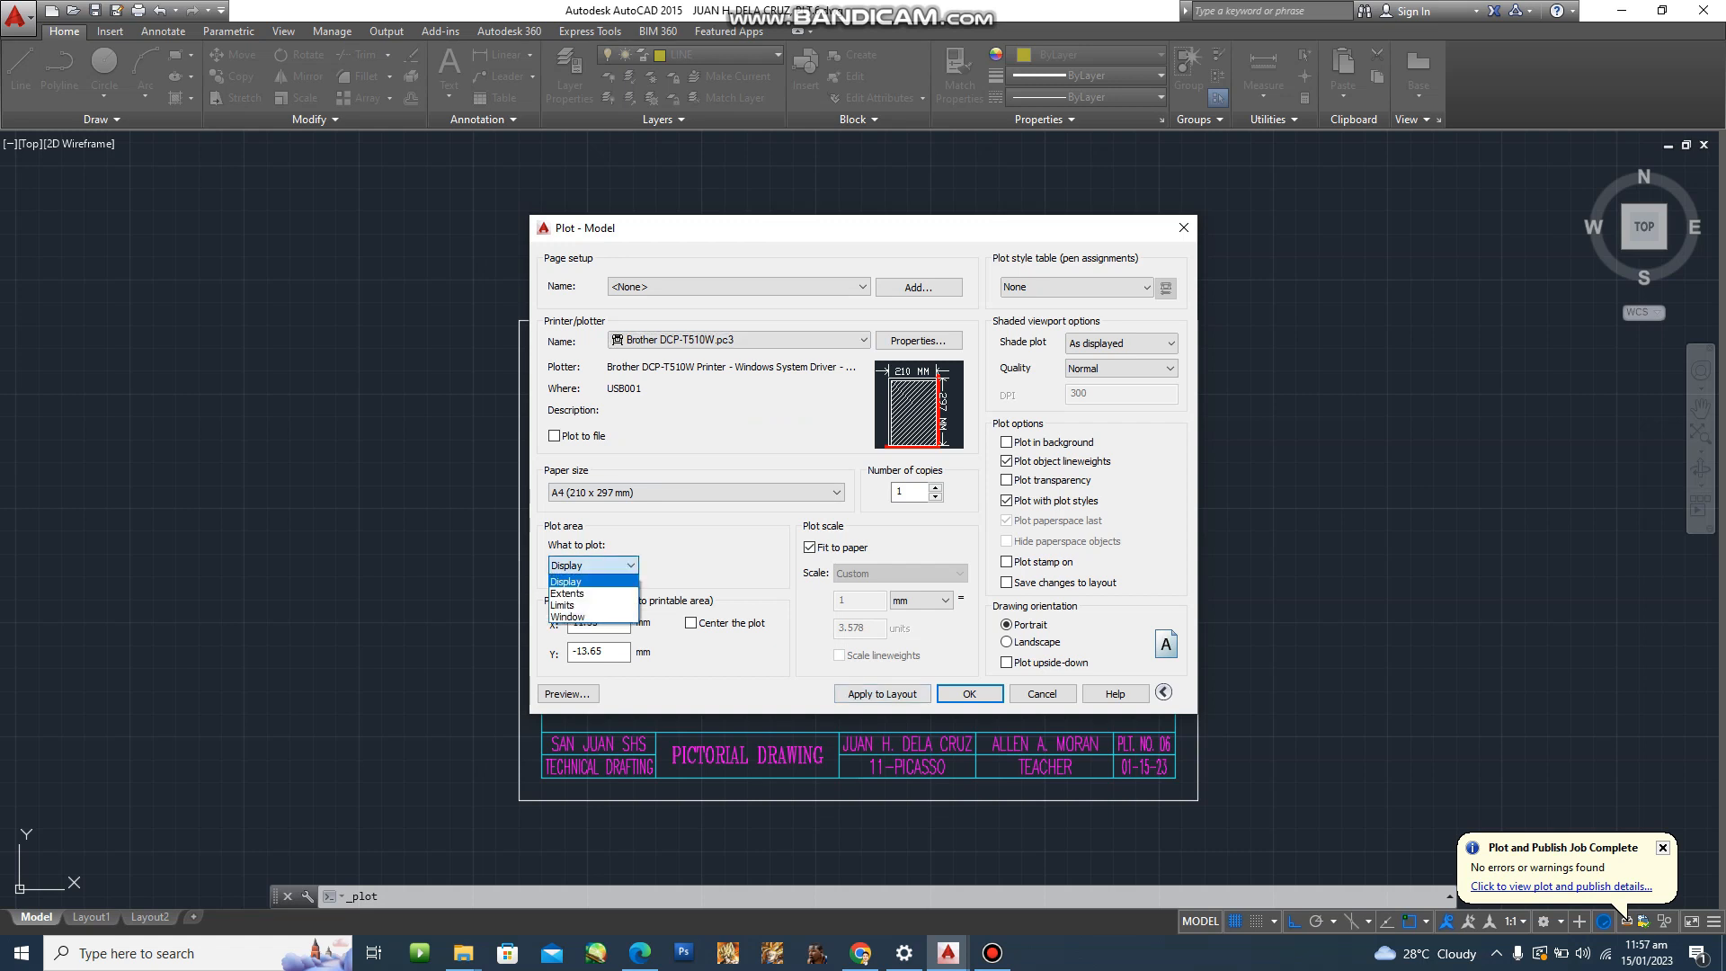
left_click(568, 616)
left_click(521, 798)
left_click(1197, 322)
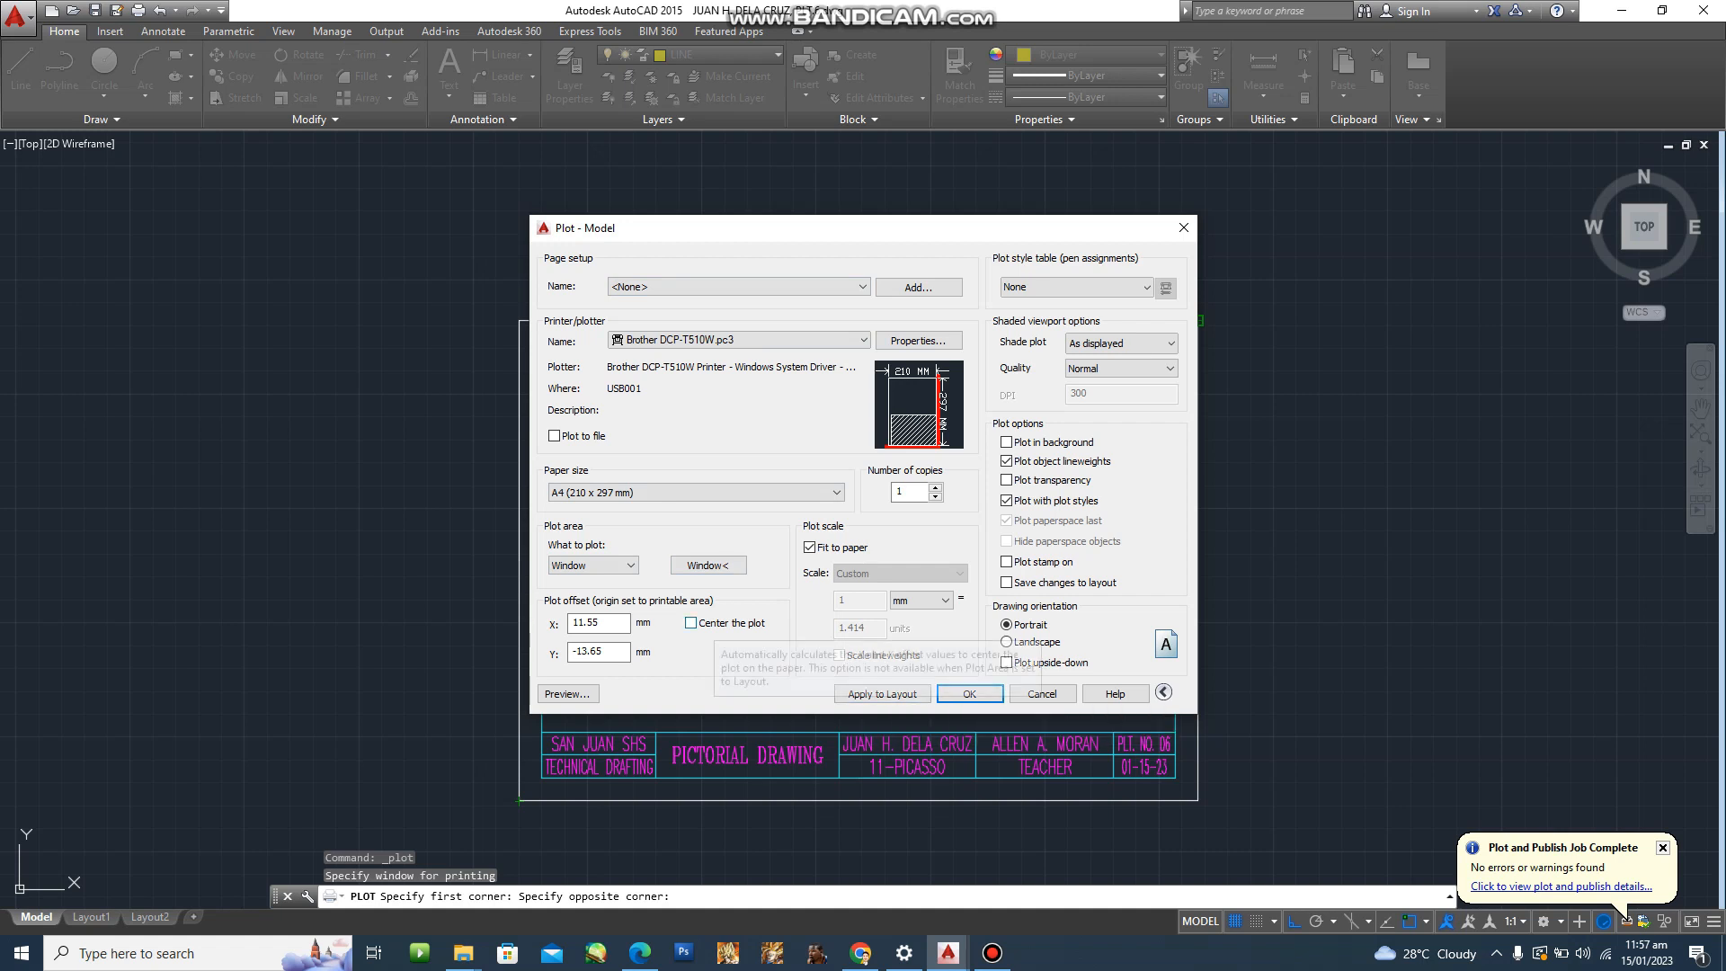
Center the plot on the paper and preview the sheet in portrait orientation.
left_click(691, 623)
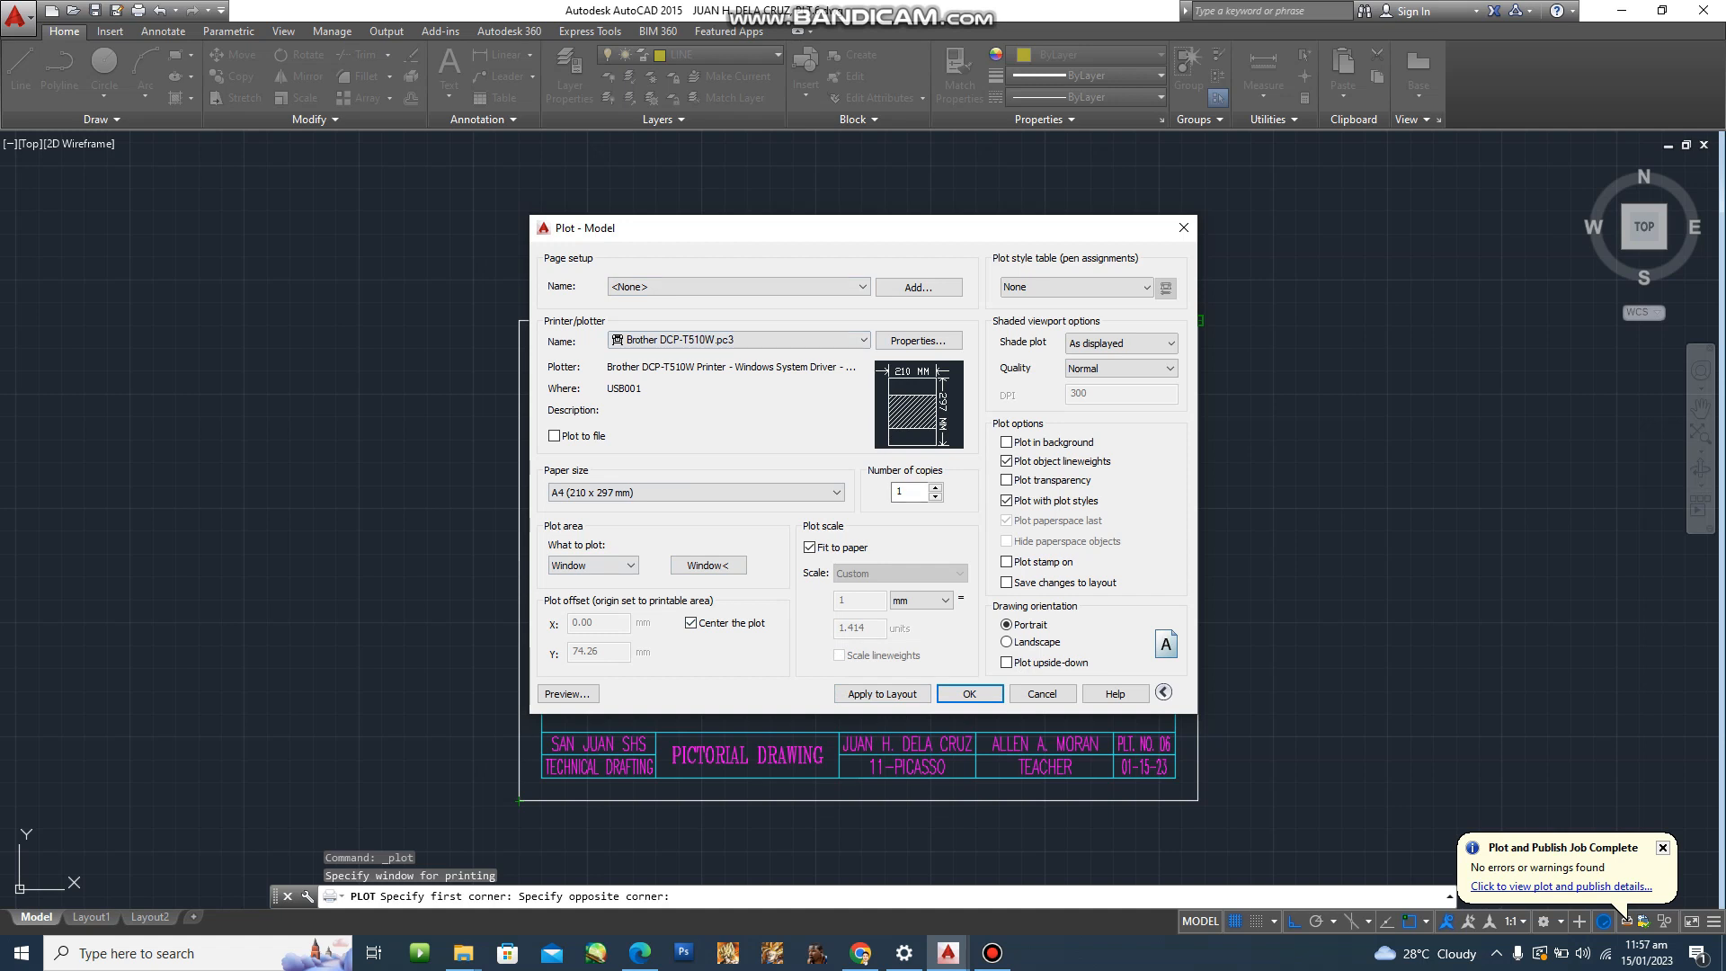
left_click(567, 693)
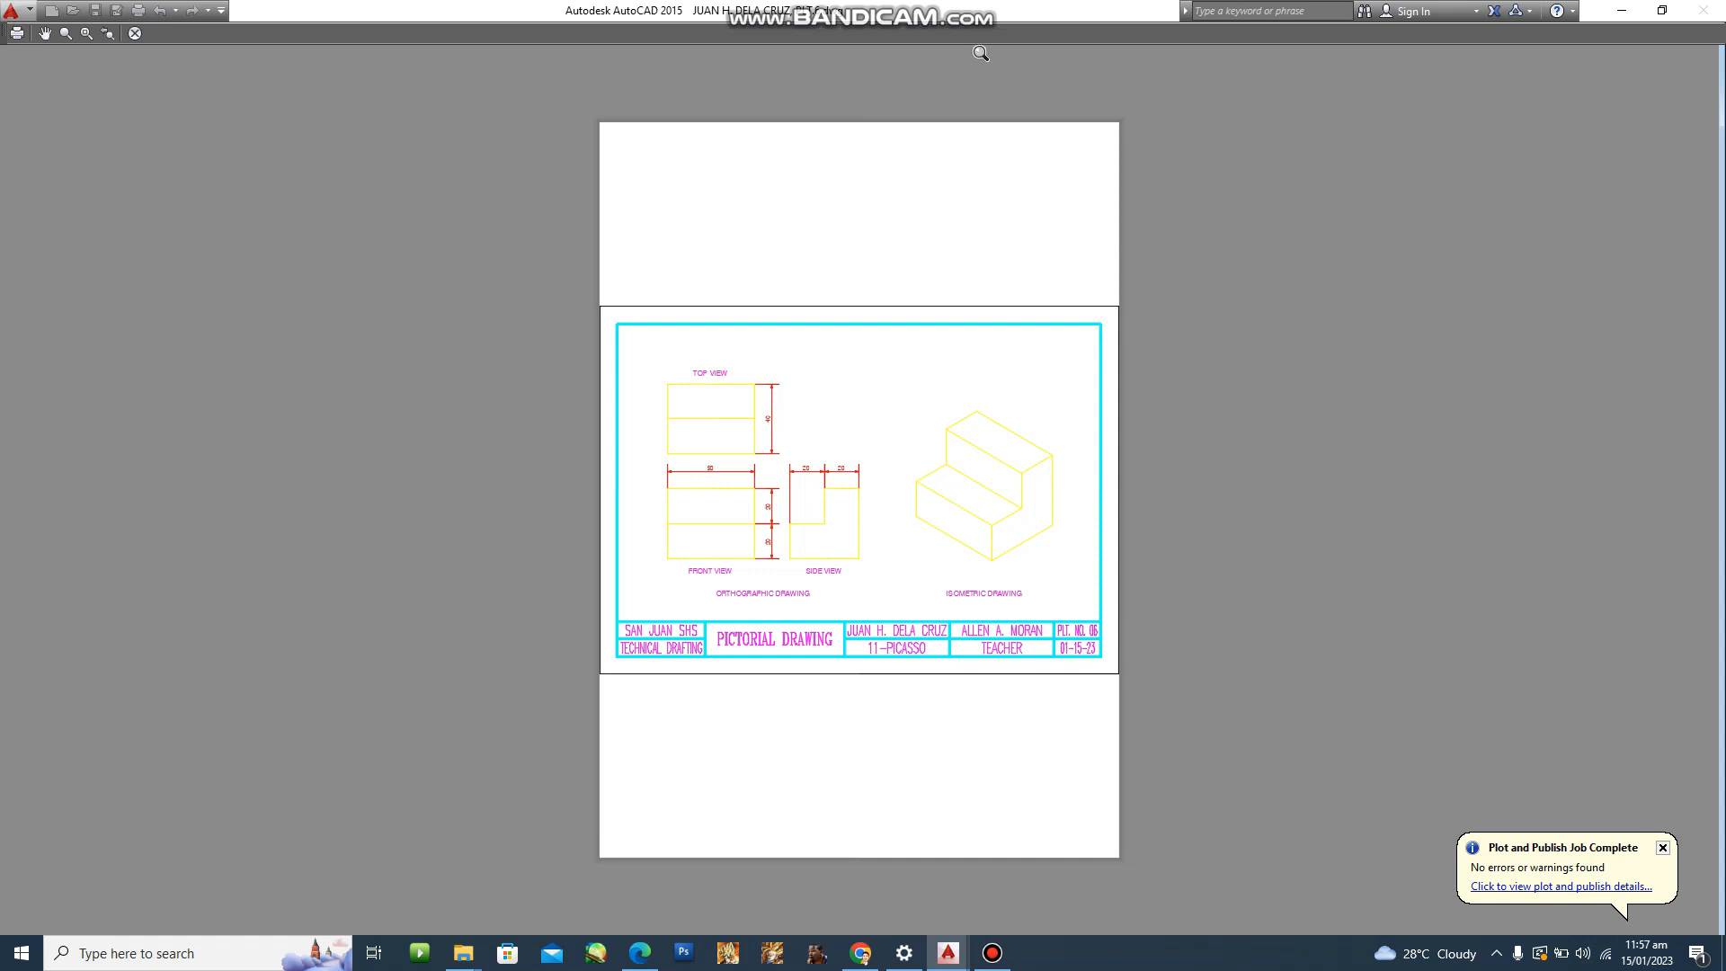
key("Escape")
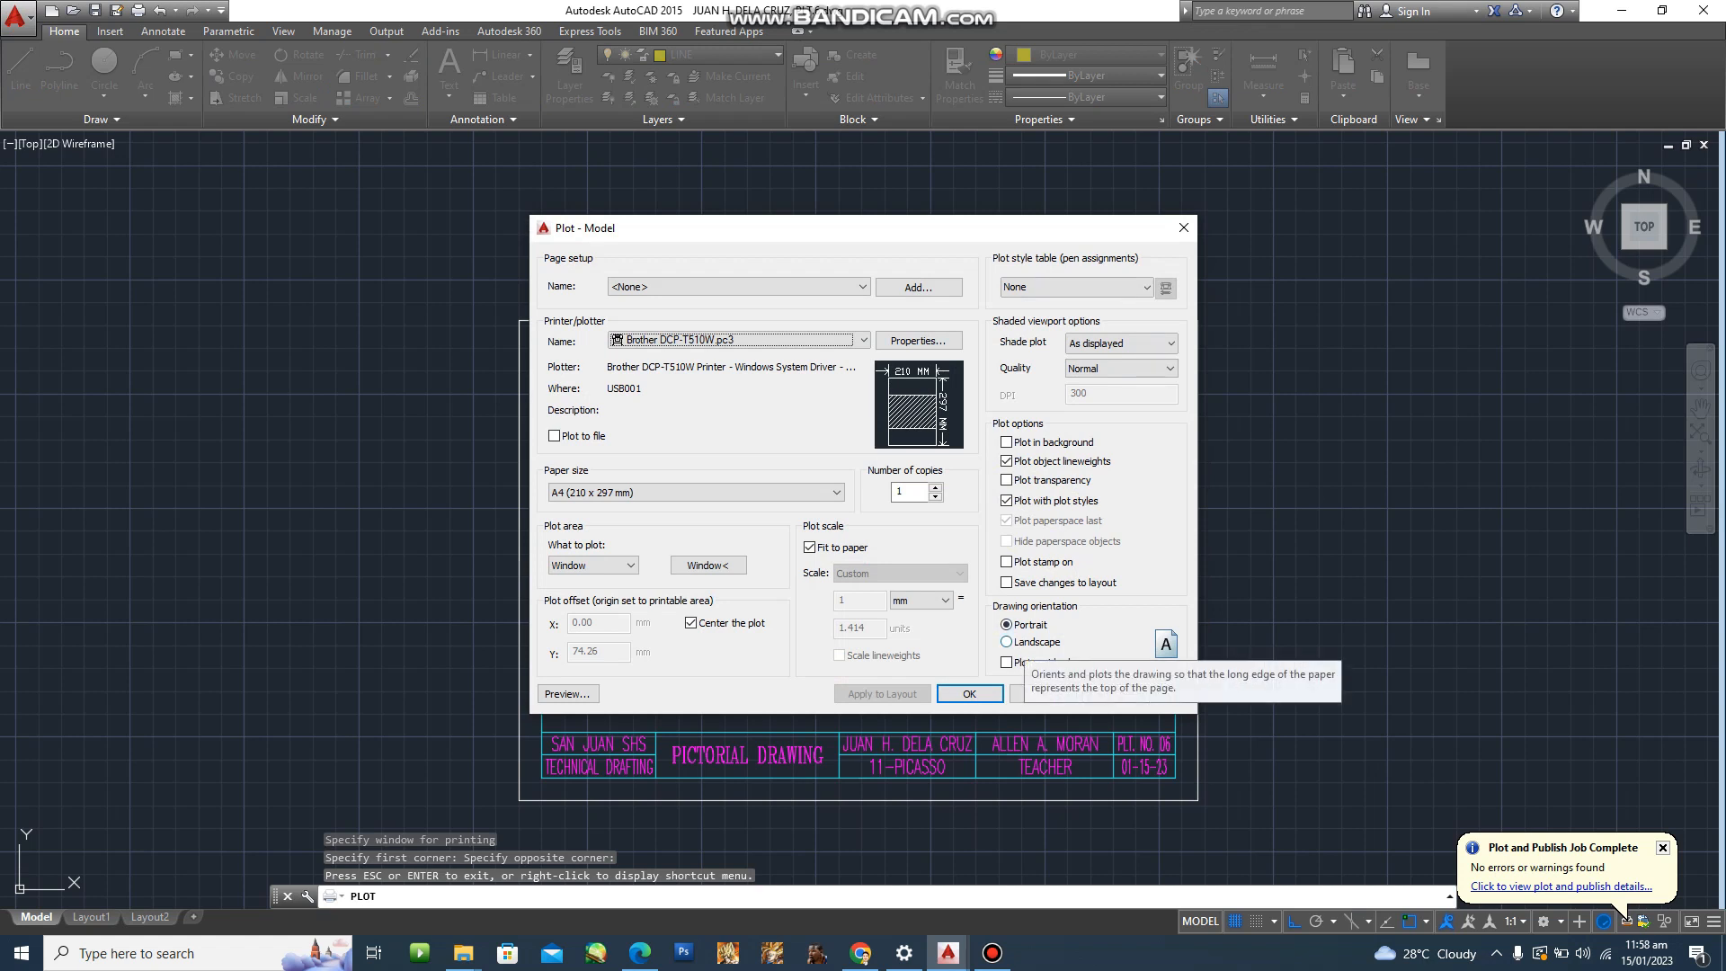
Change the drawing orientation to Landscape, apply it to the layout, and preview the sheet.
left_click(1025, 642)
left_click(881, 694)
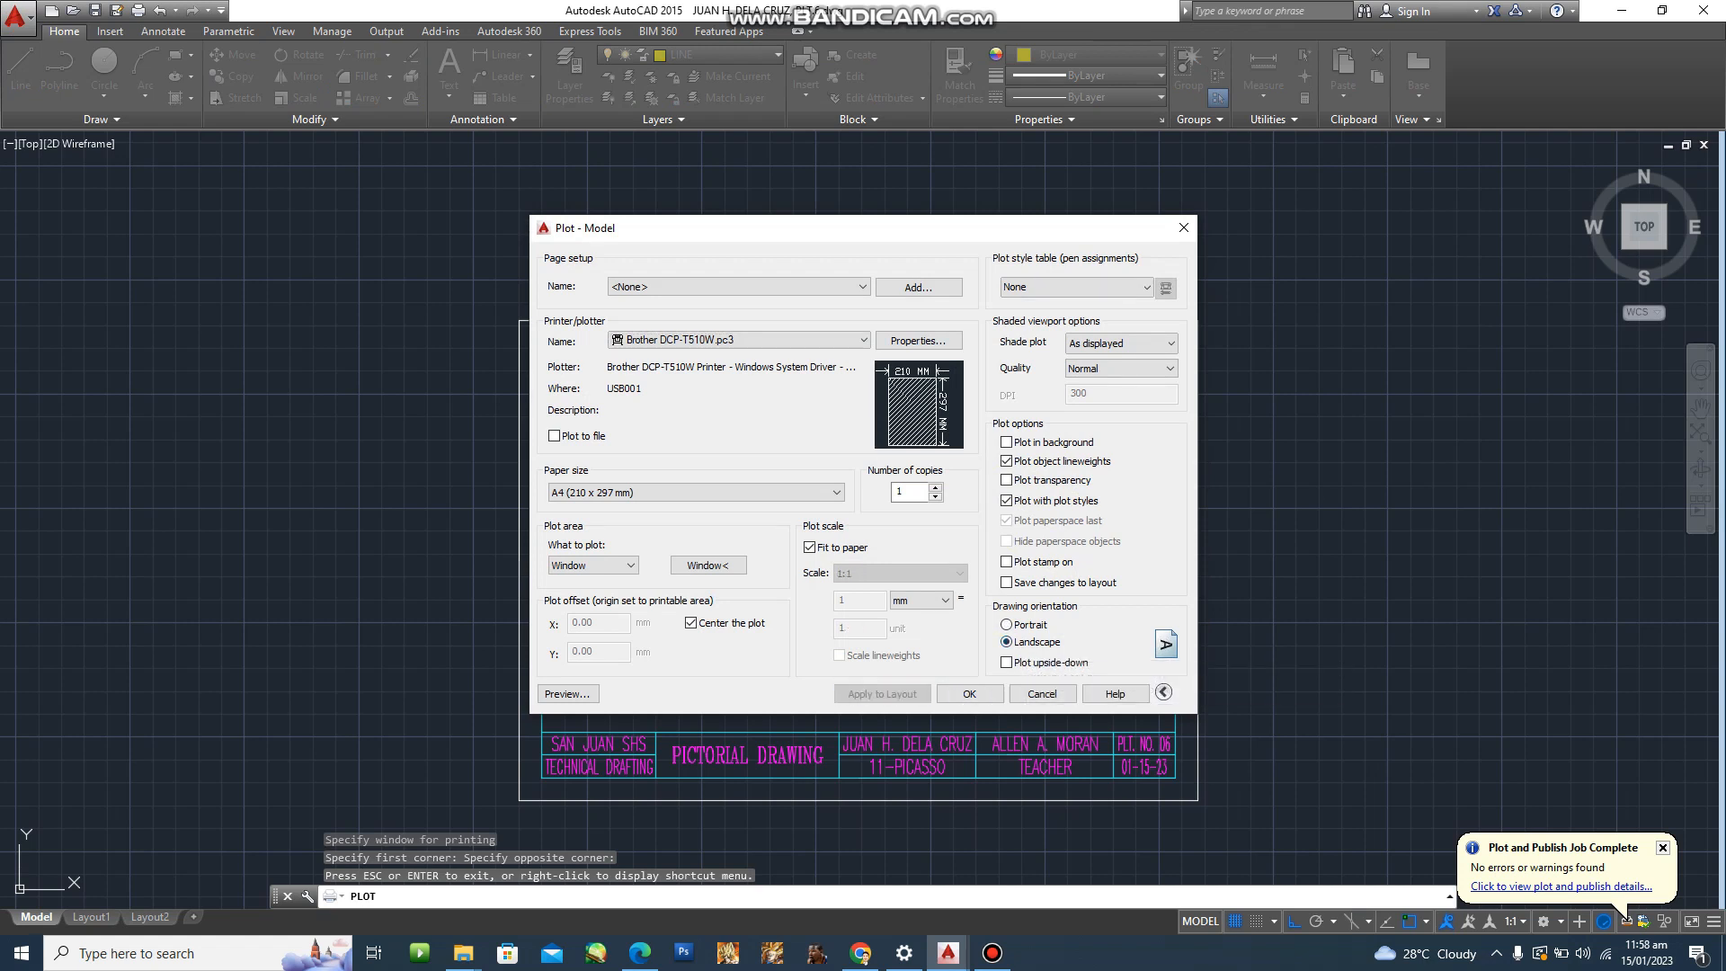
left_click(566, 694)
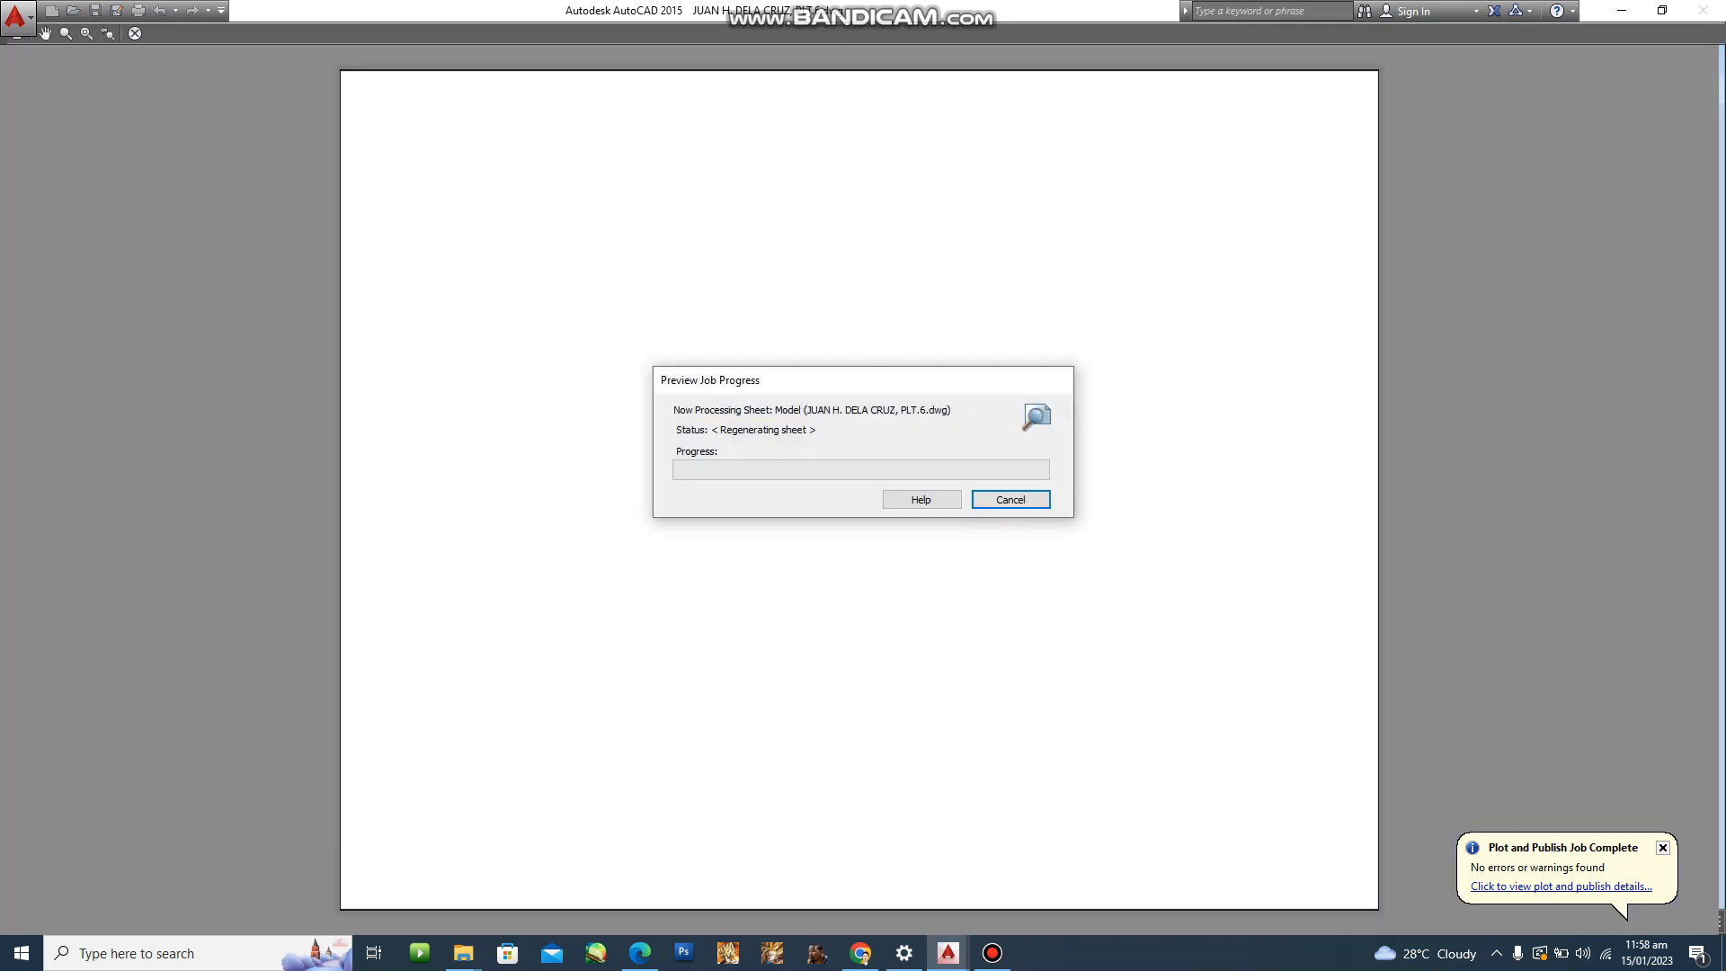
left_click_drag(736, 288, 986, 438)
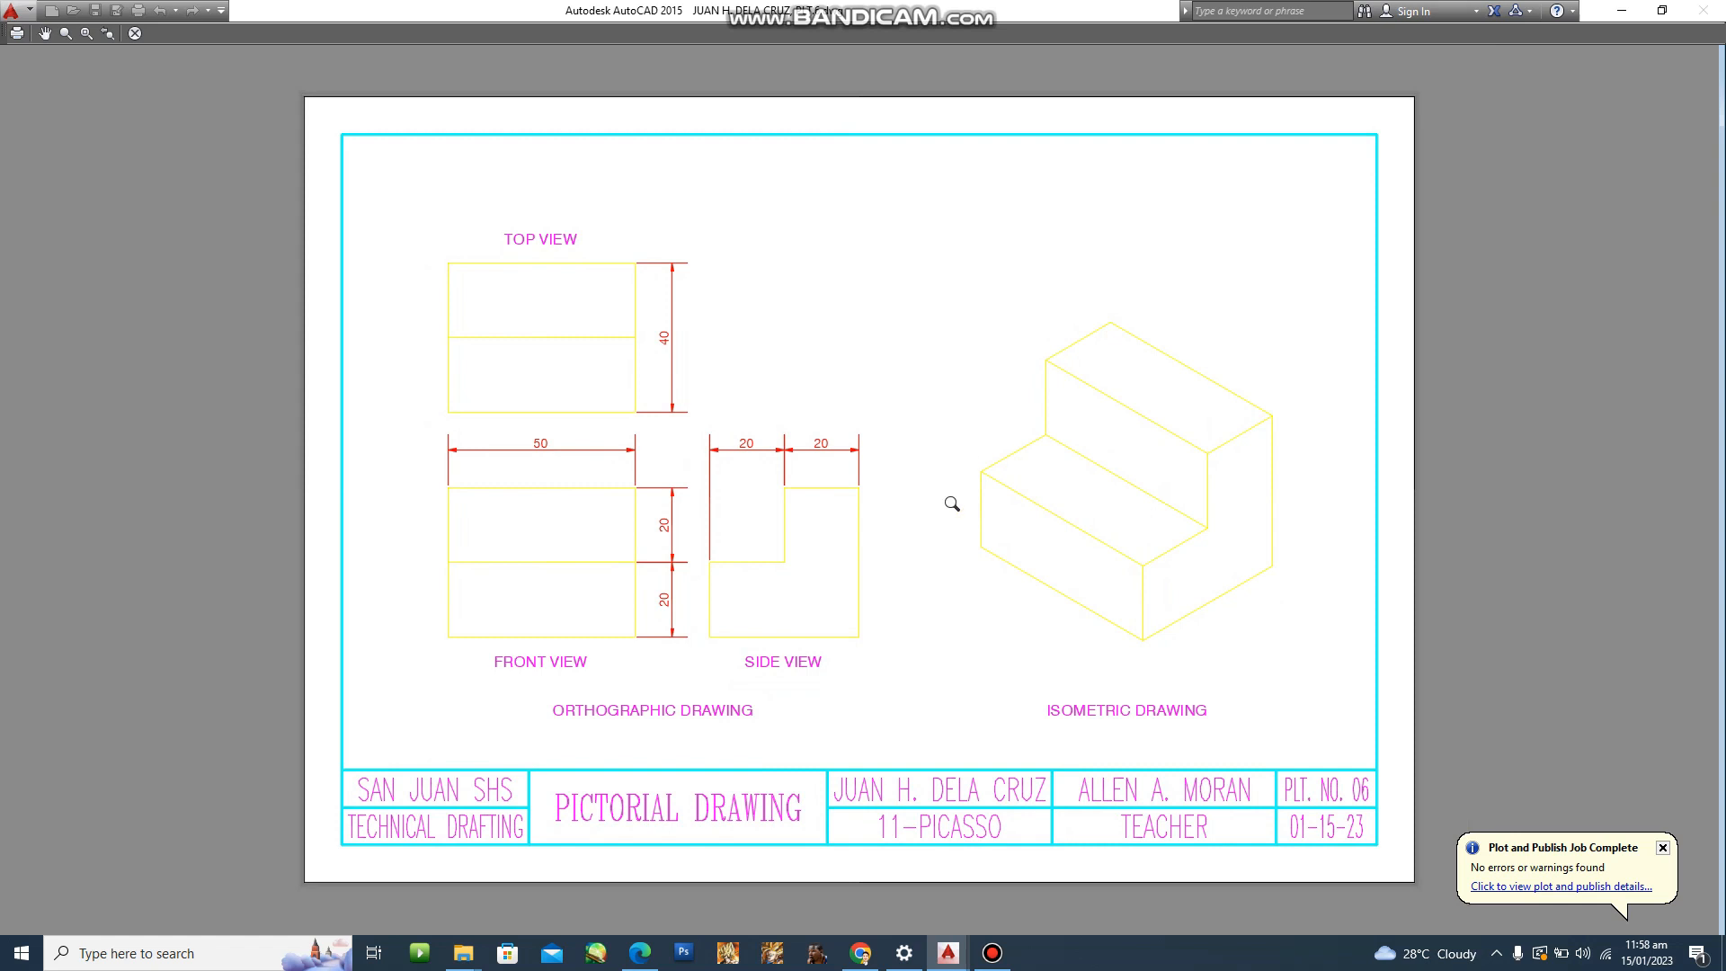
left_click_drag(952, 504, 1023, 440)
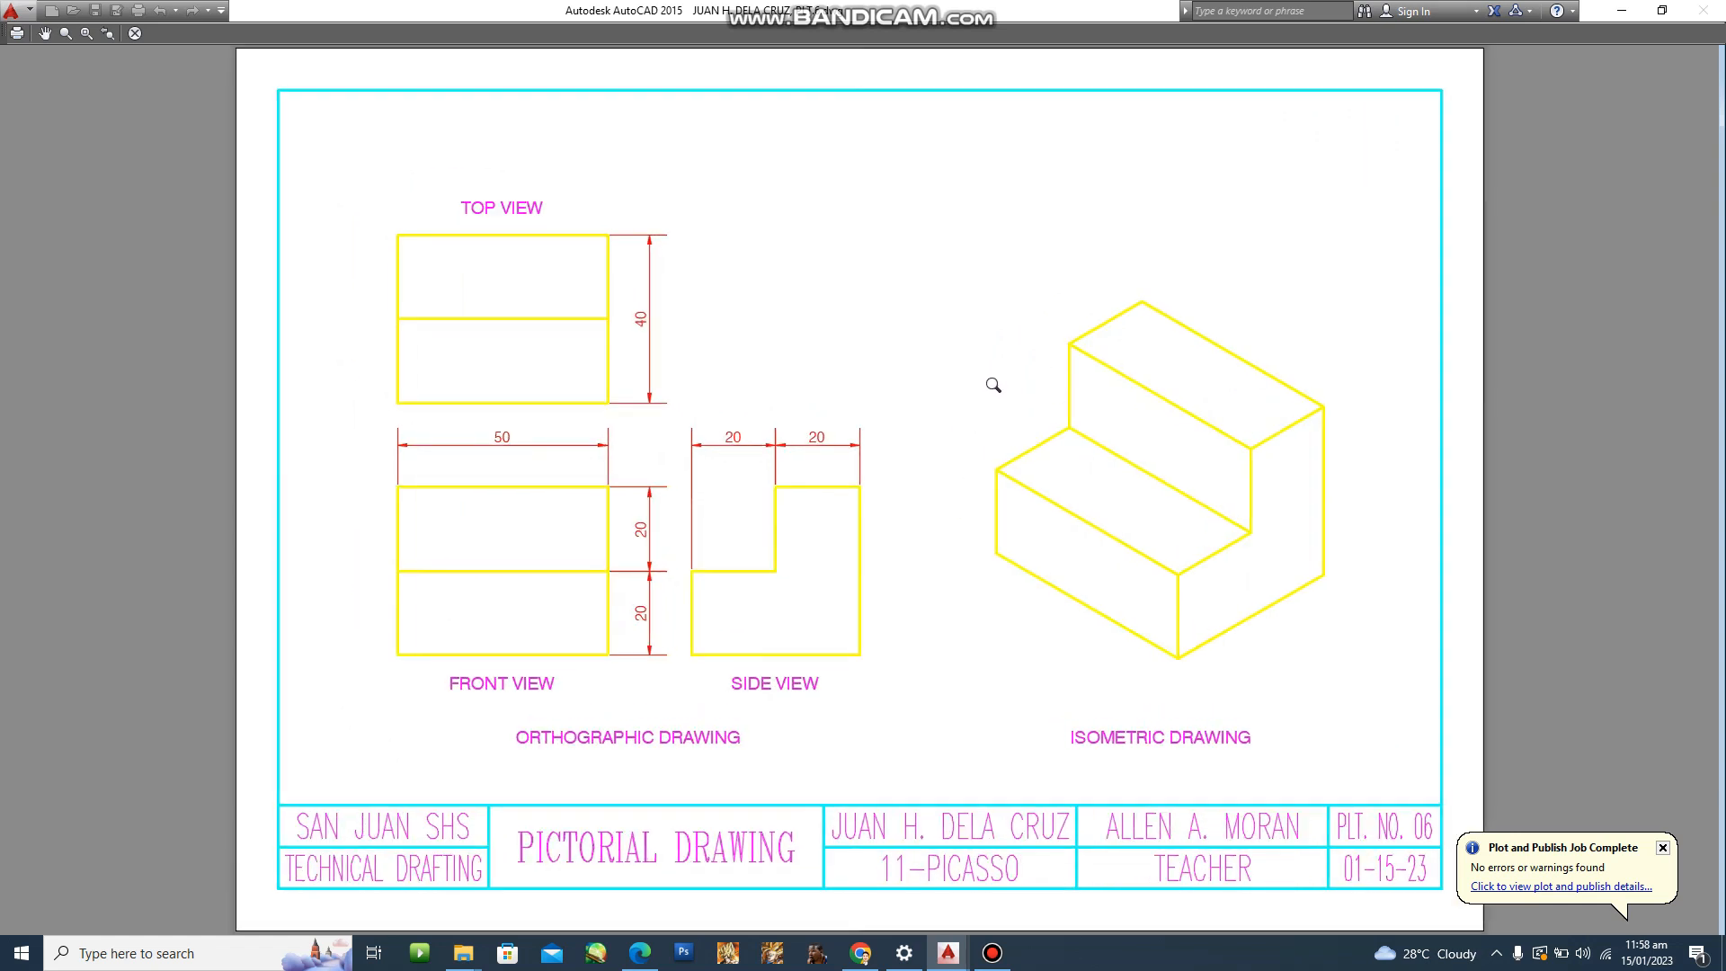
key("Escape")
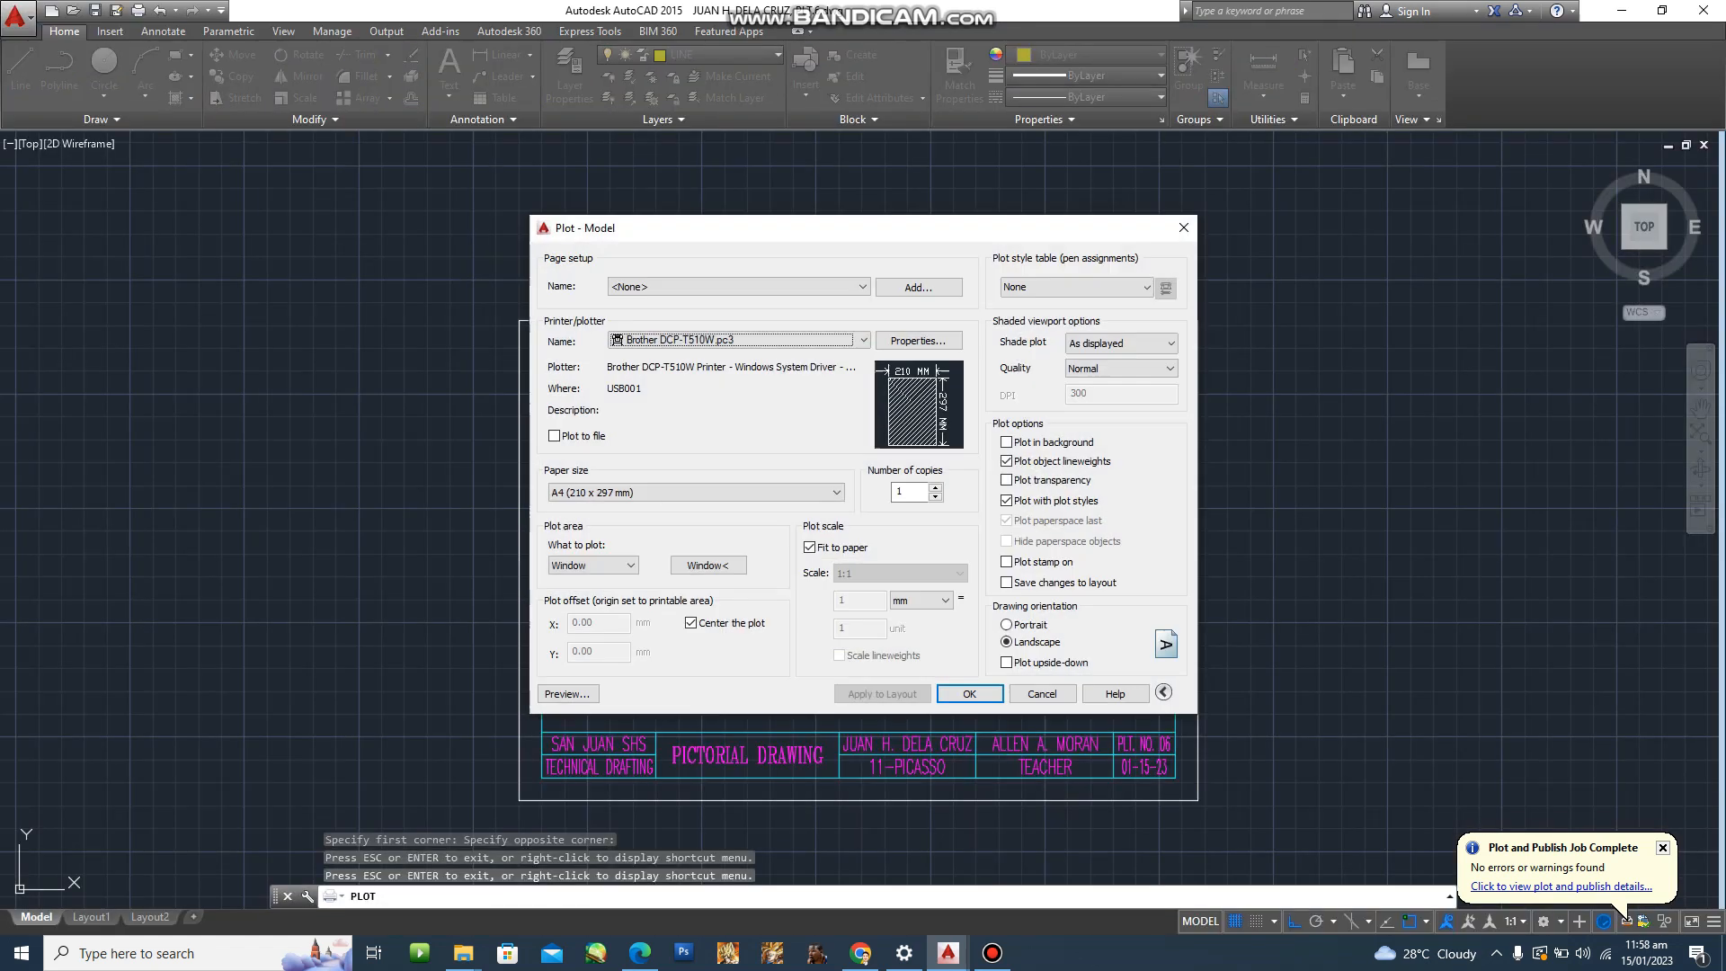
Assign the monochrome.ctb plot style table to all layouts.
left_click(1051, 287)
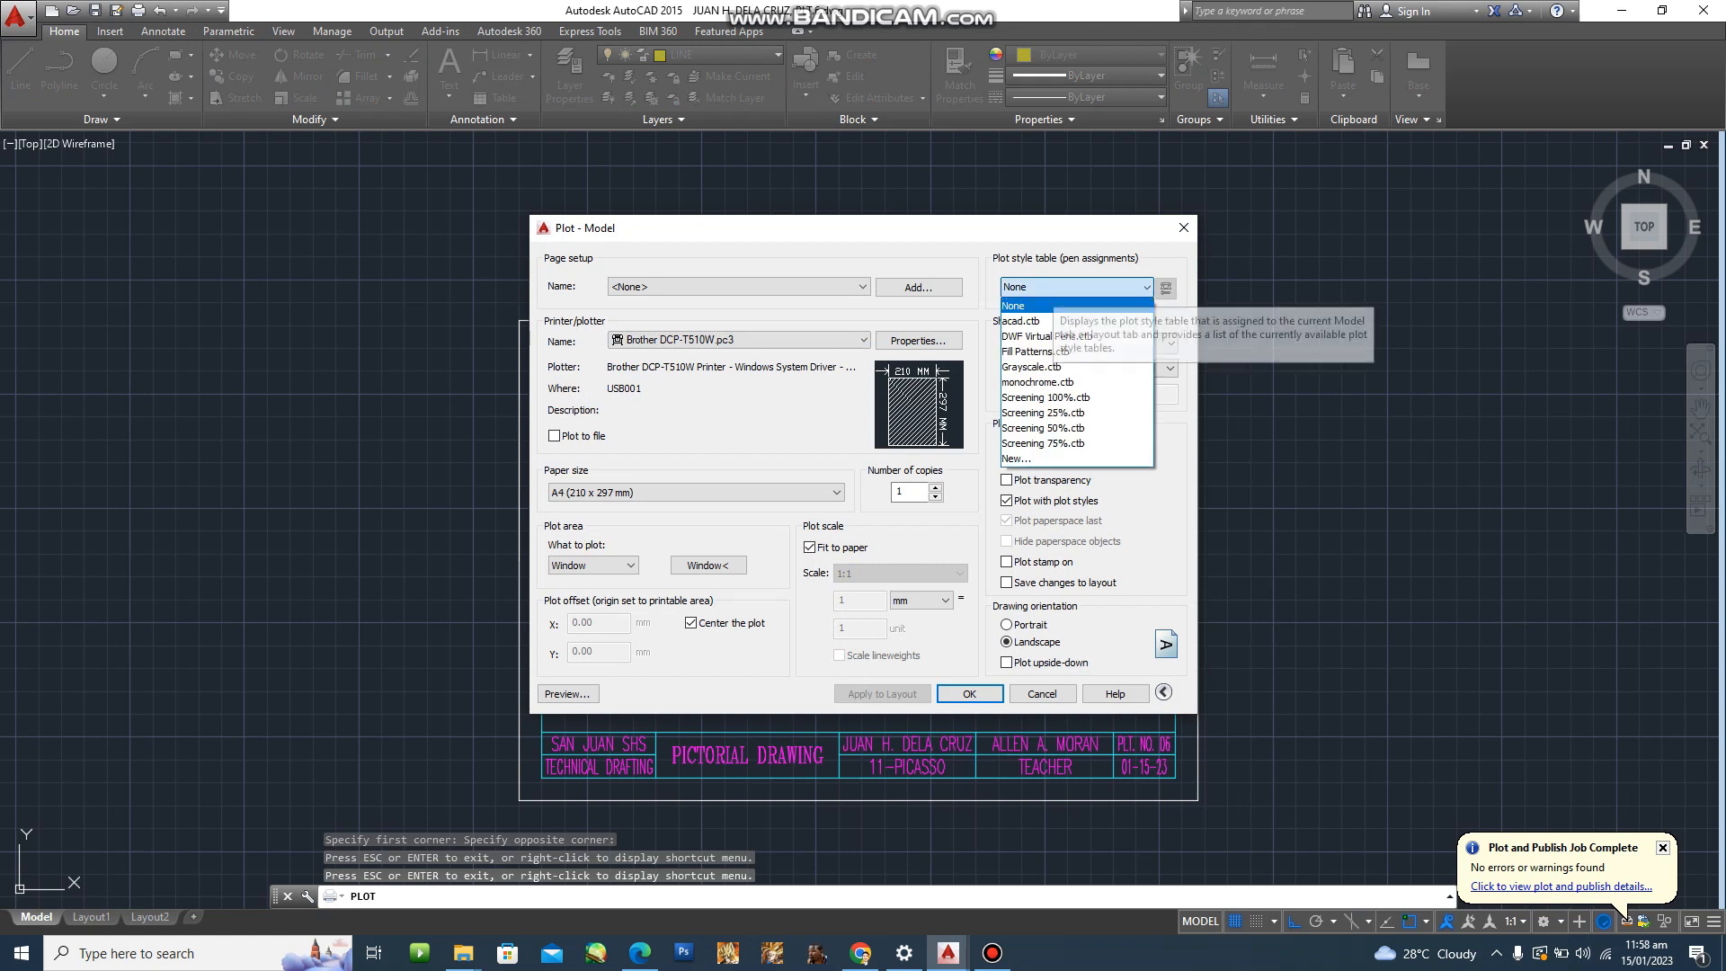
left_click(1039, 382)
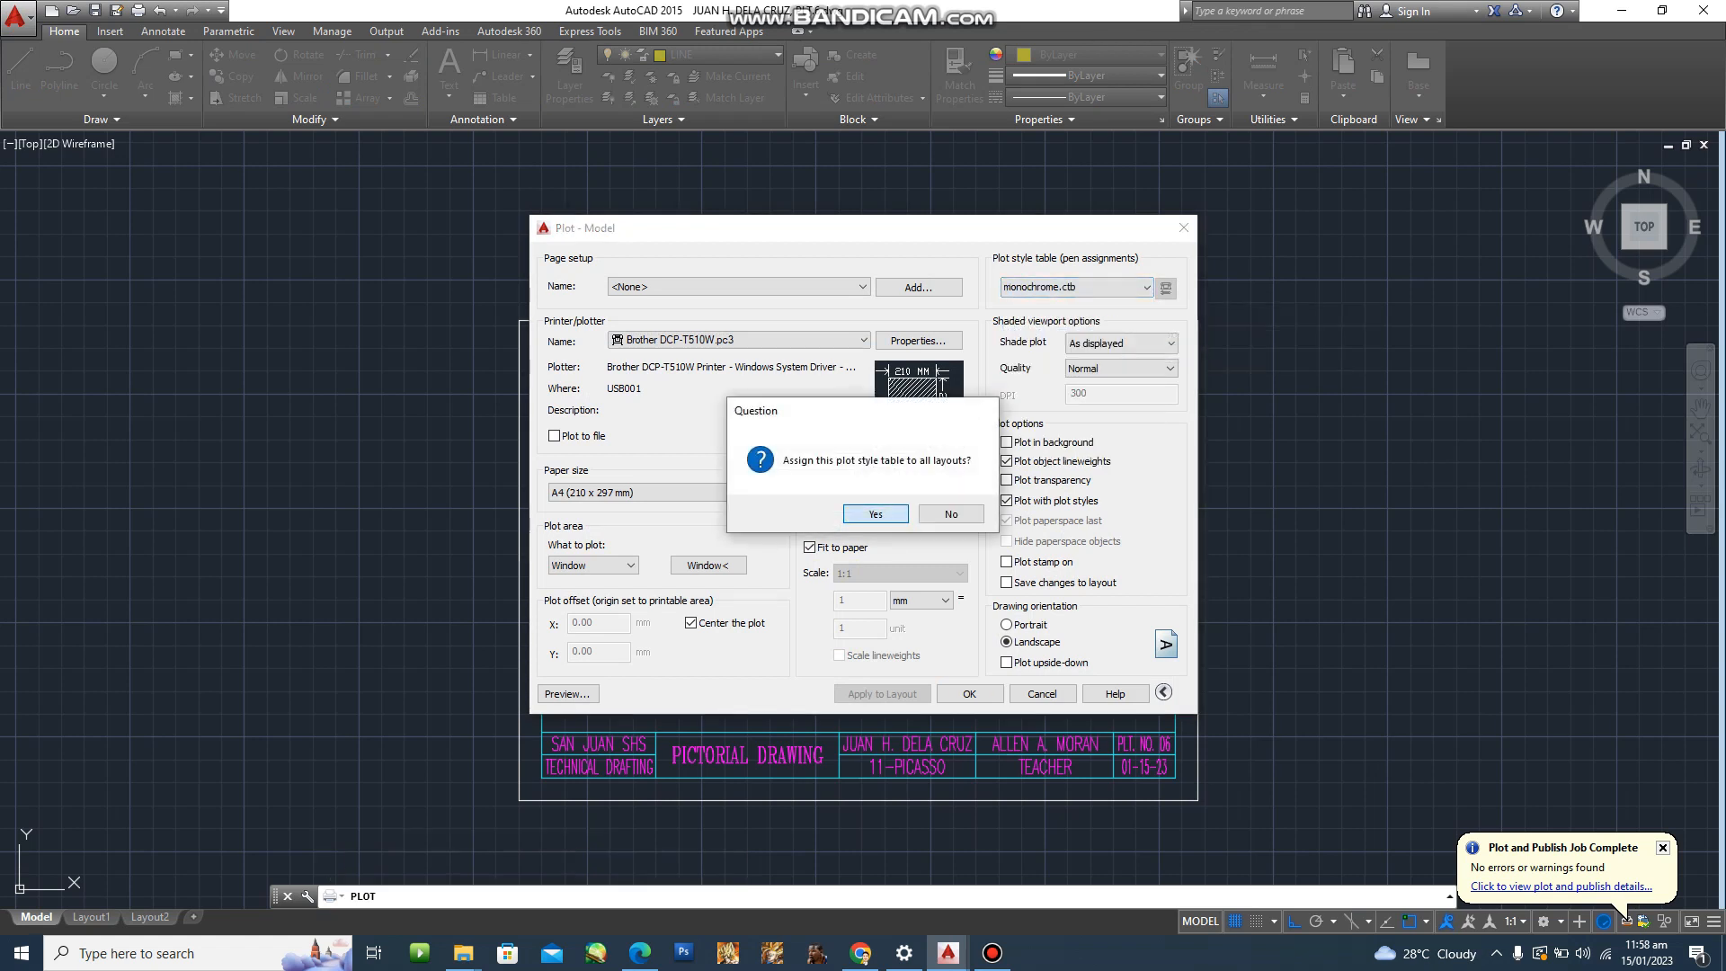
key("Return")
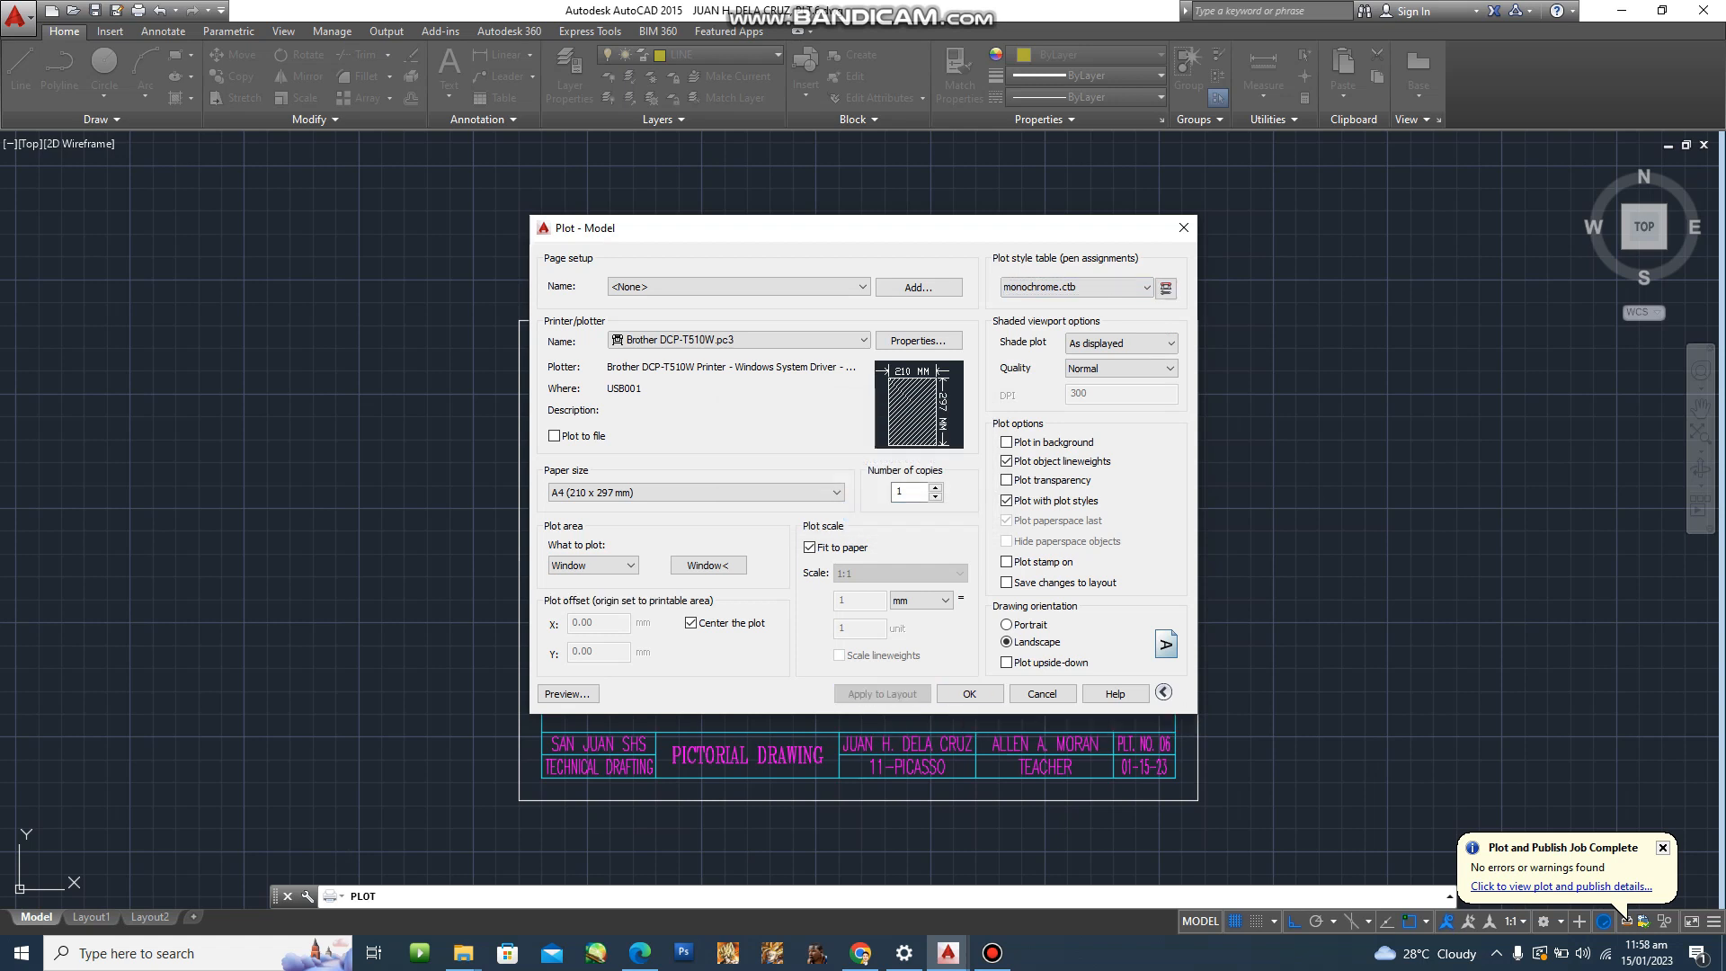
Preview the monochrome plot and examine the line weights, dimensions, view labels and title block up close.
left_click(566, 694)
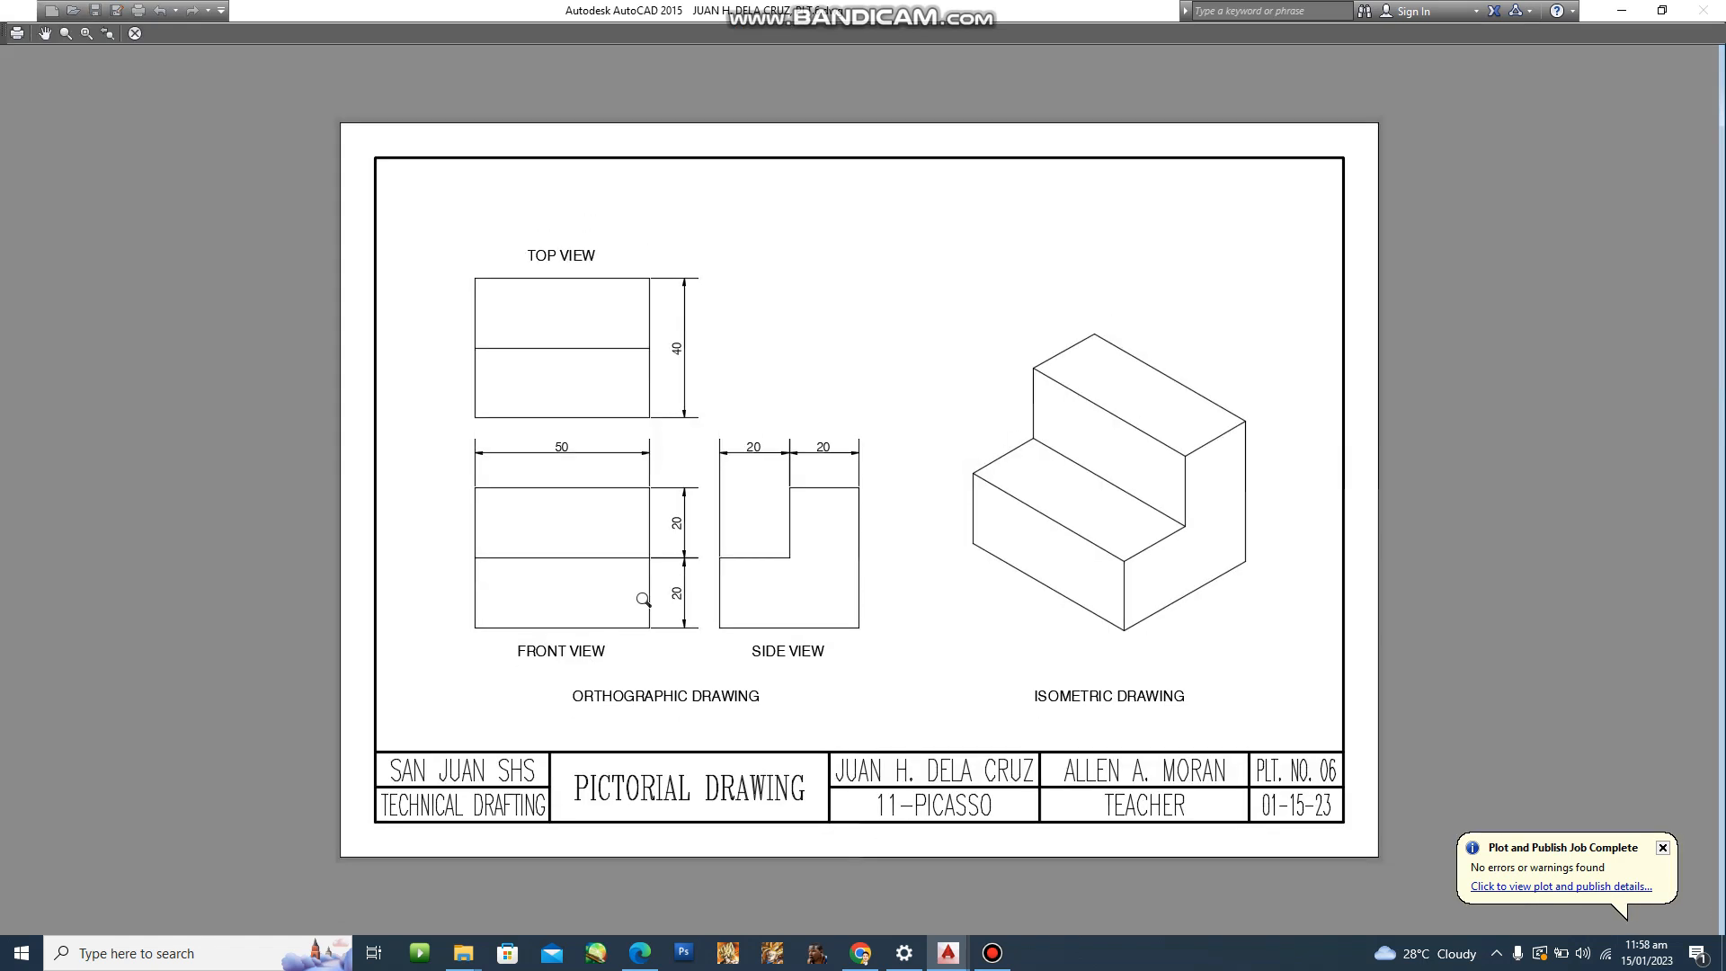
scroll(856, 441, "up", 4)
scroll(856, 441, "down", 3)
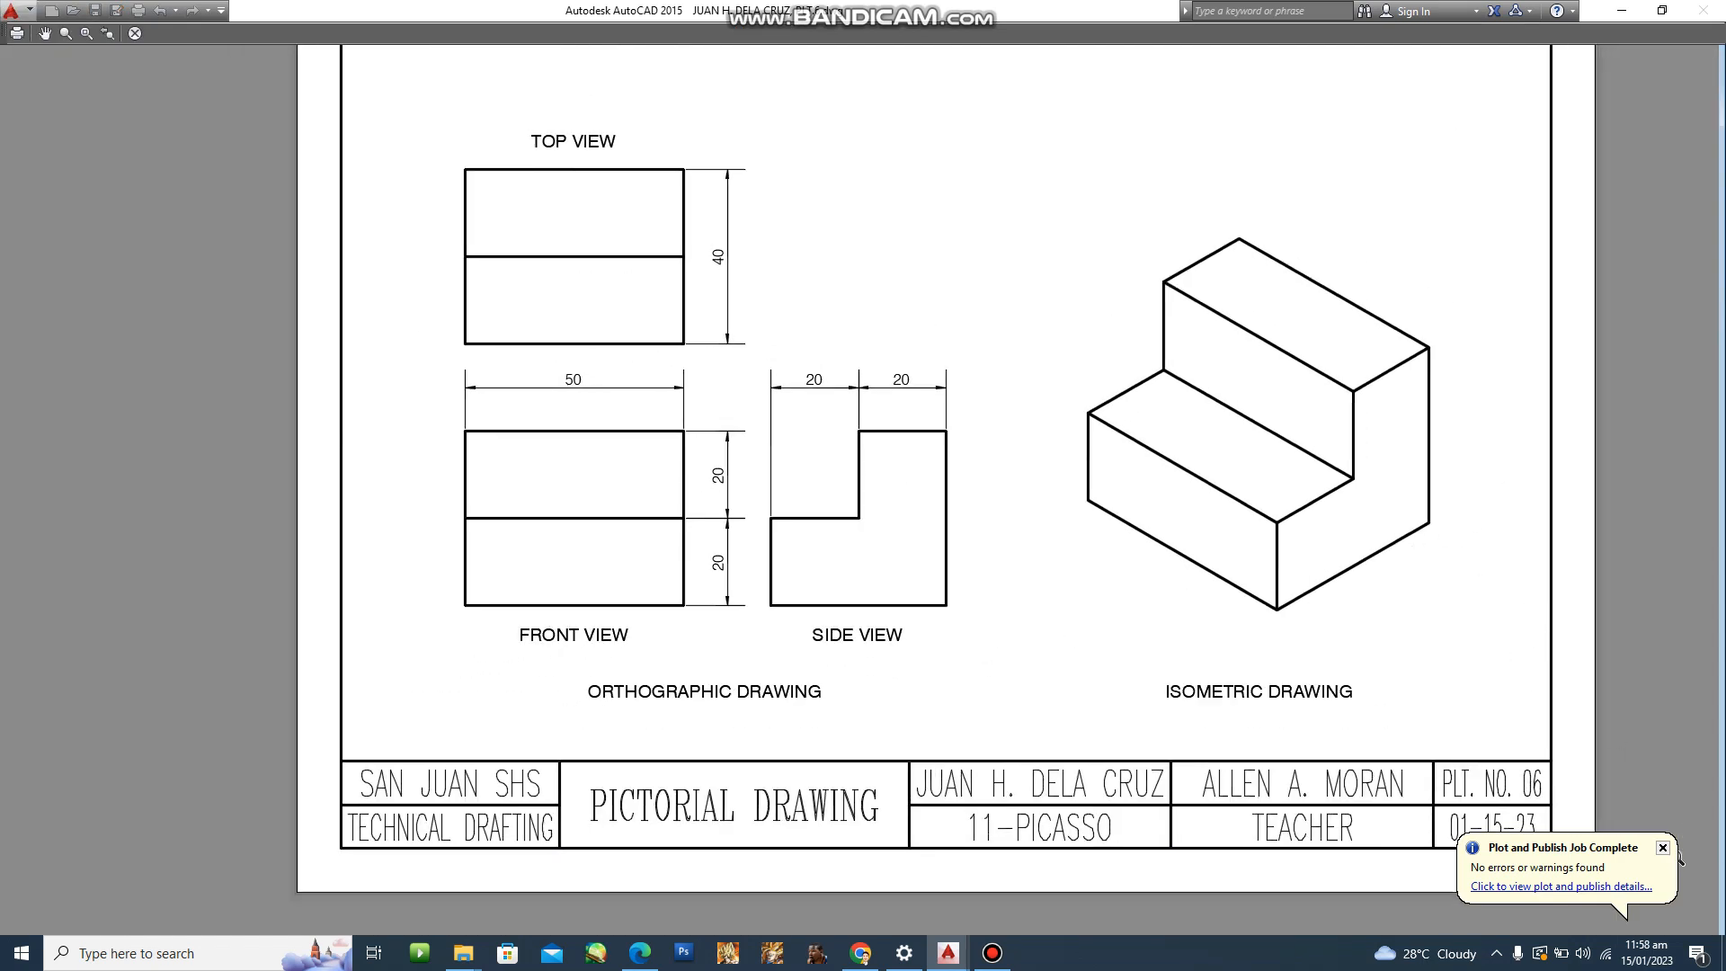
scroll(1156, 605, "up", 2)
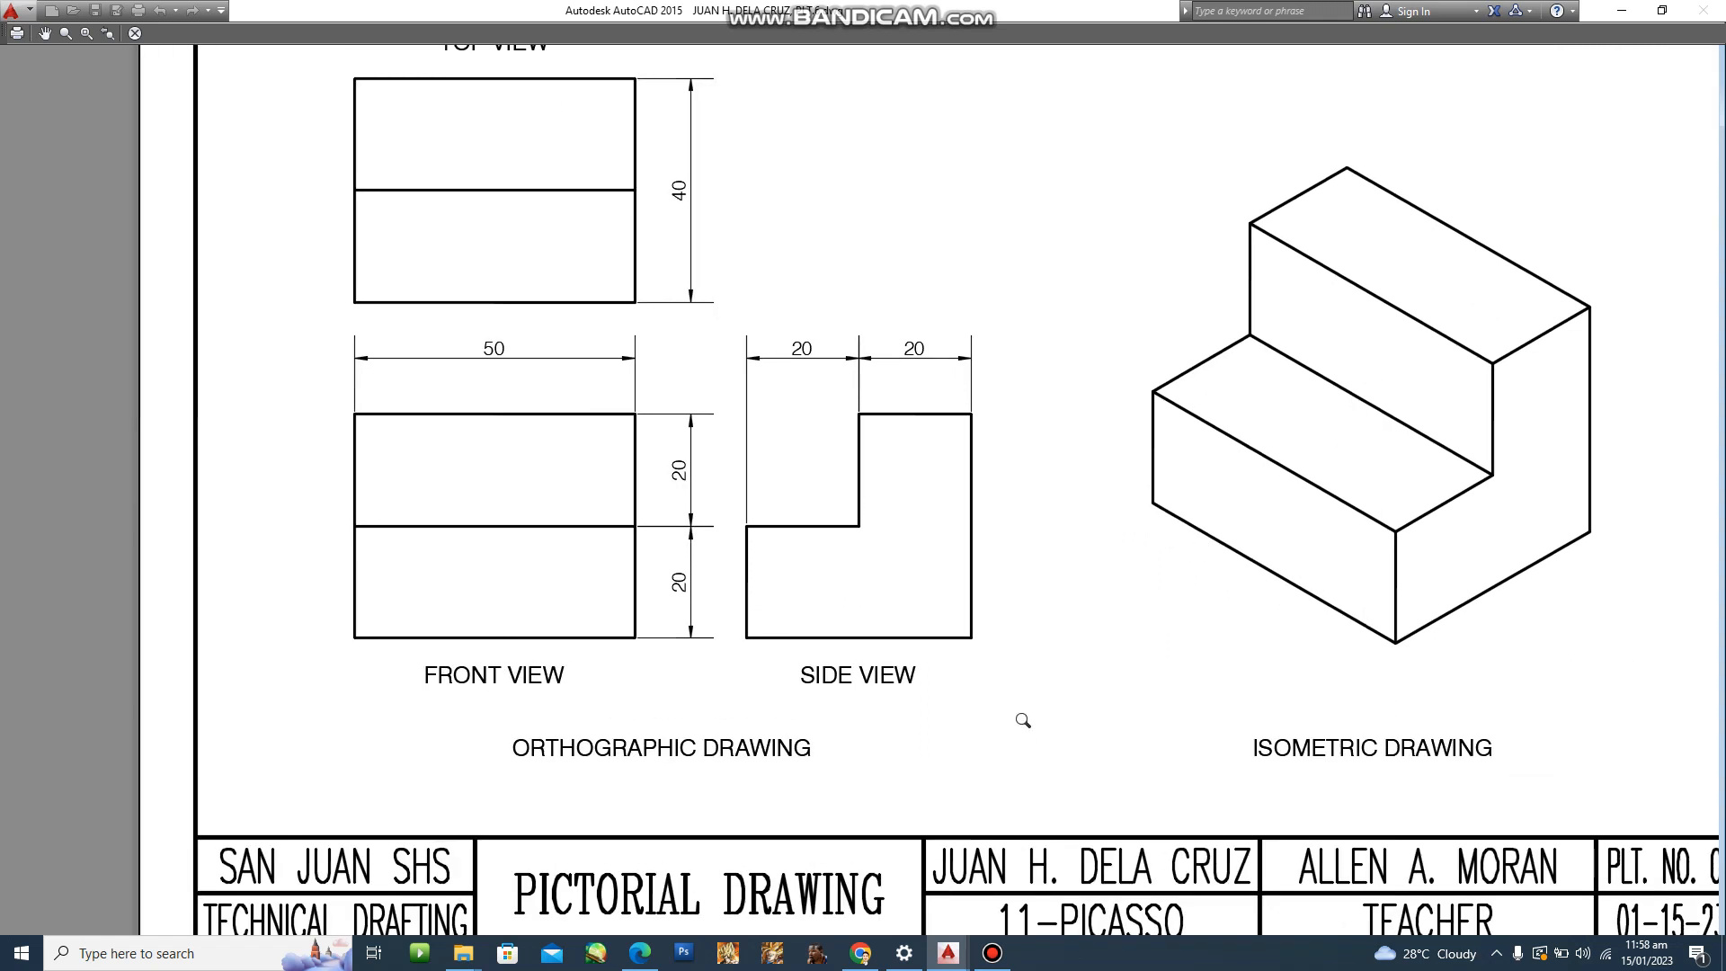
scroll(867, 402, "up", 2)
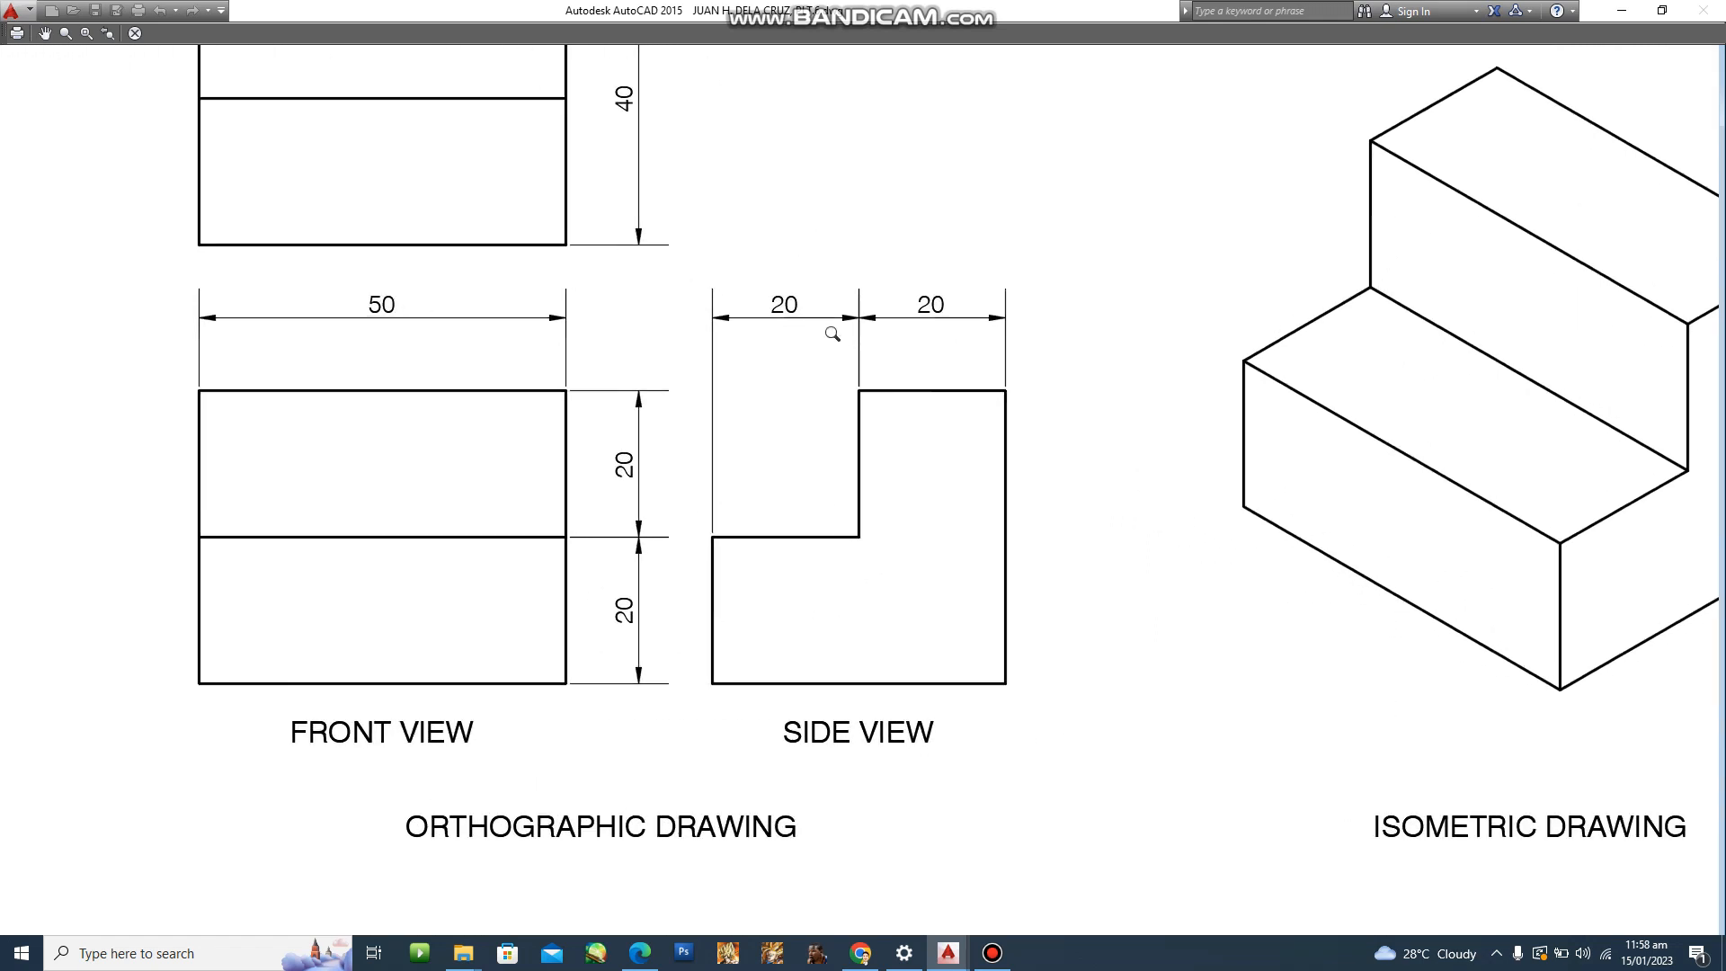
left_click_drag(758, 440, 617, 682)
left_click_drag(757, 711, 704, 807)
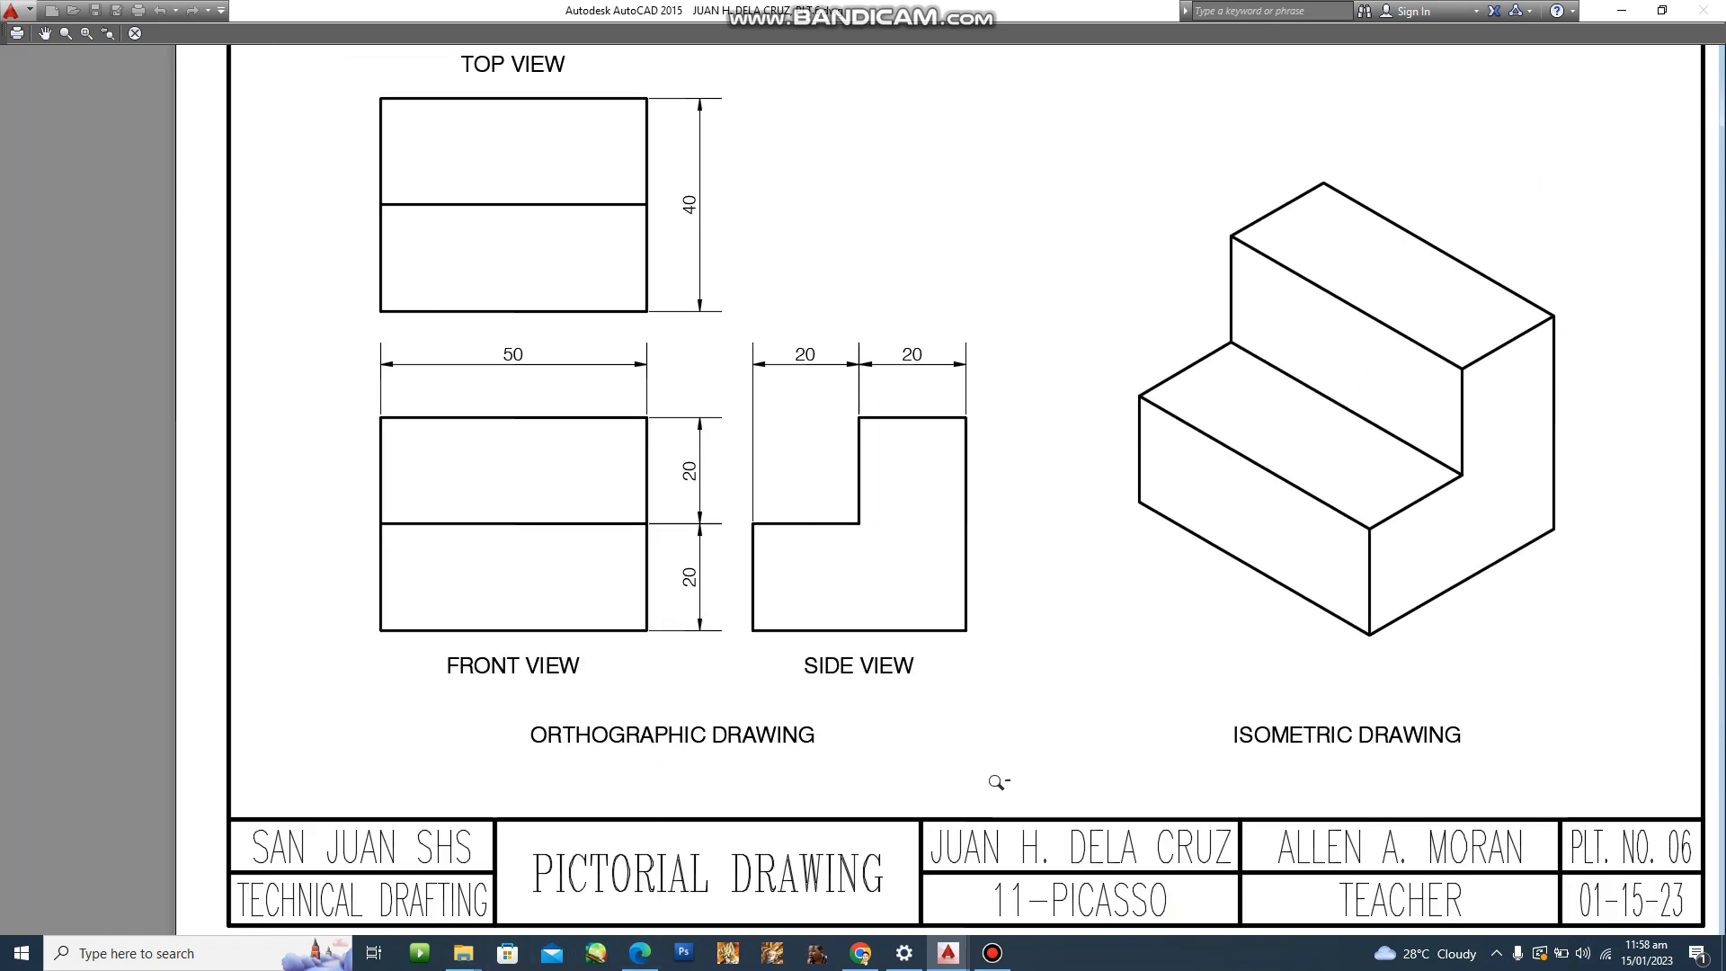
left_click_drag(998, 782, 1146, 879)
left_click_drag(1434, 510, 1346, 648)
left_click_drag(1153, 461, 941, 156)
left_click_drag(1383, 346, 1078, 472)
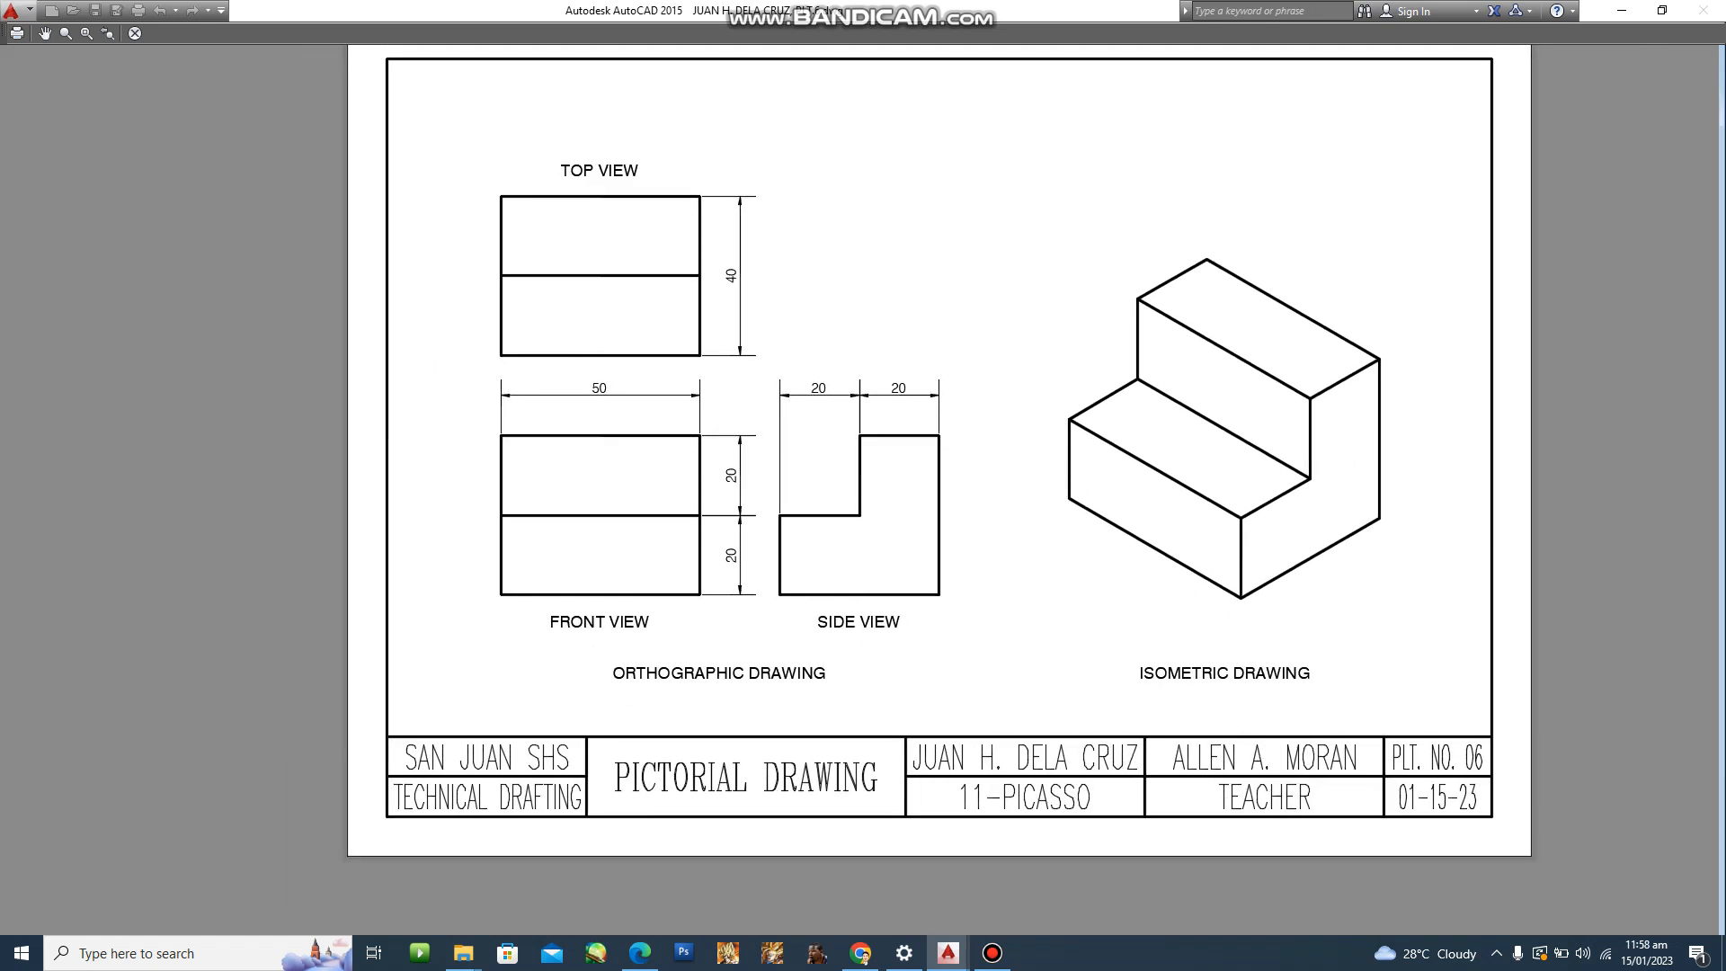
key("Escape")
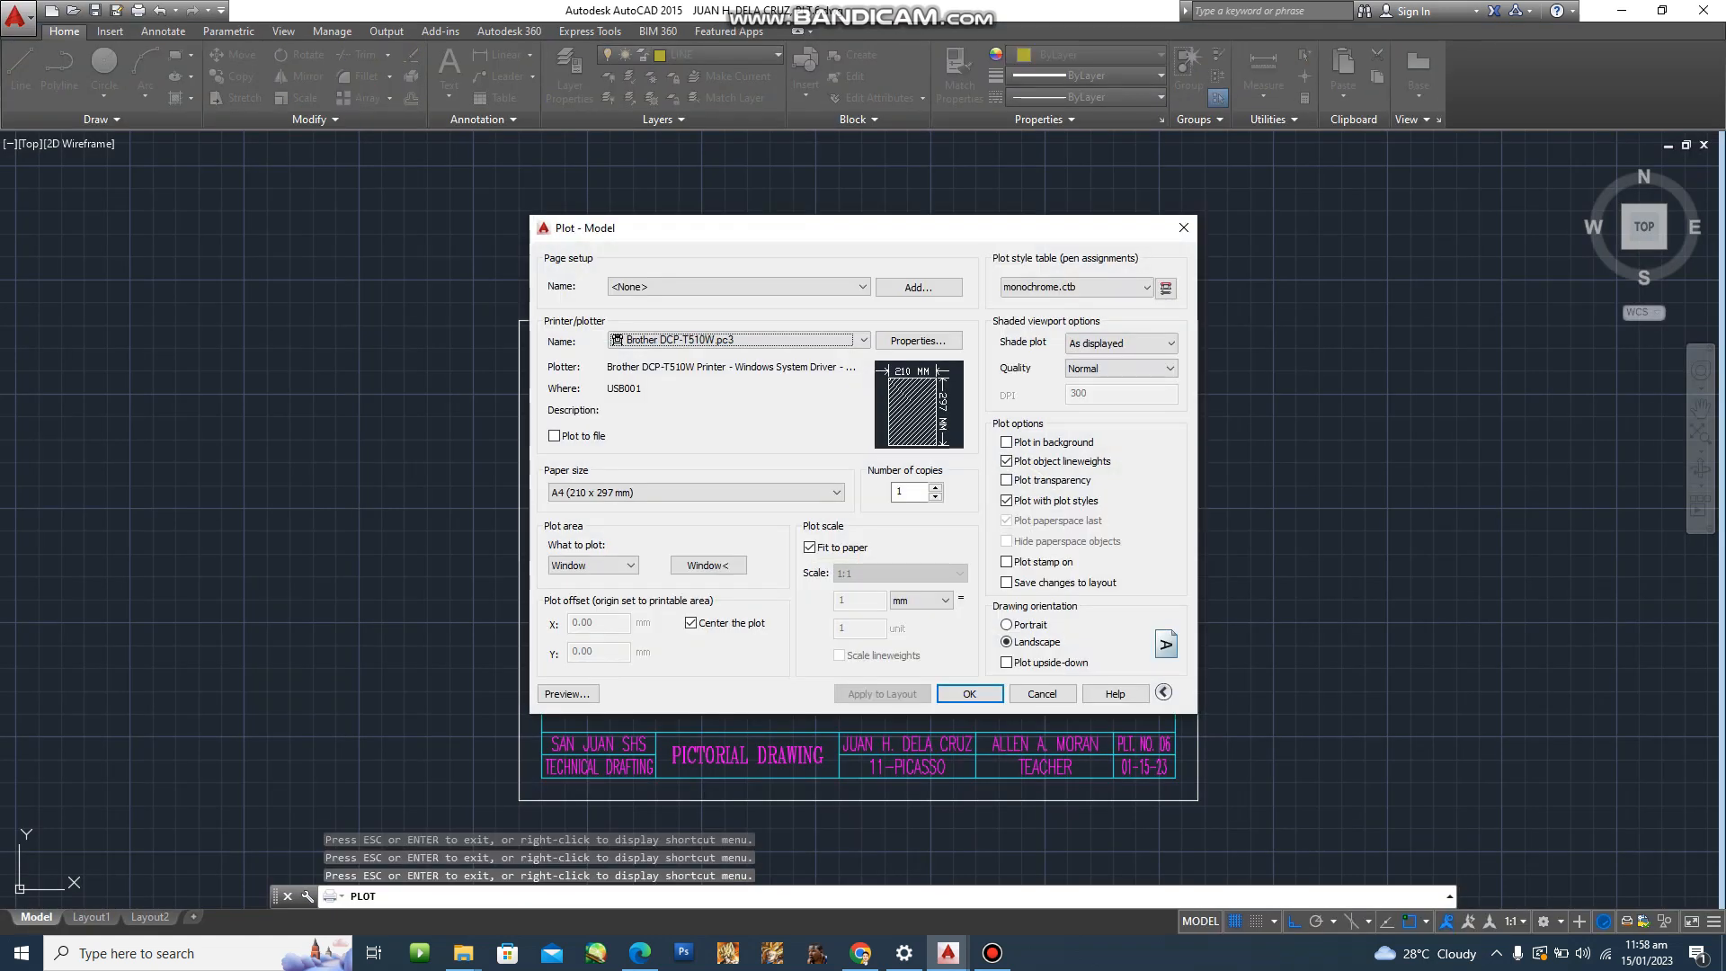
Close the plot setup without printing and save the drawing.
left_click(1183, 227)
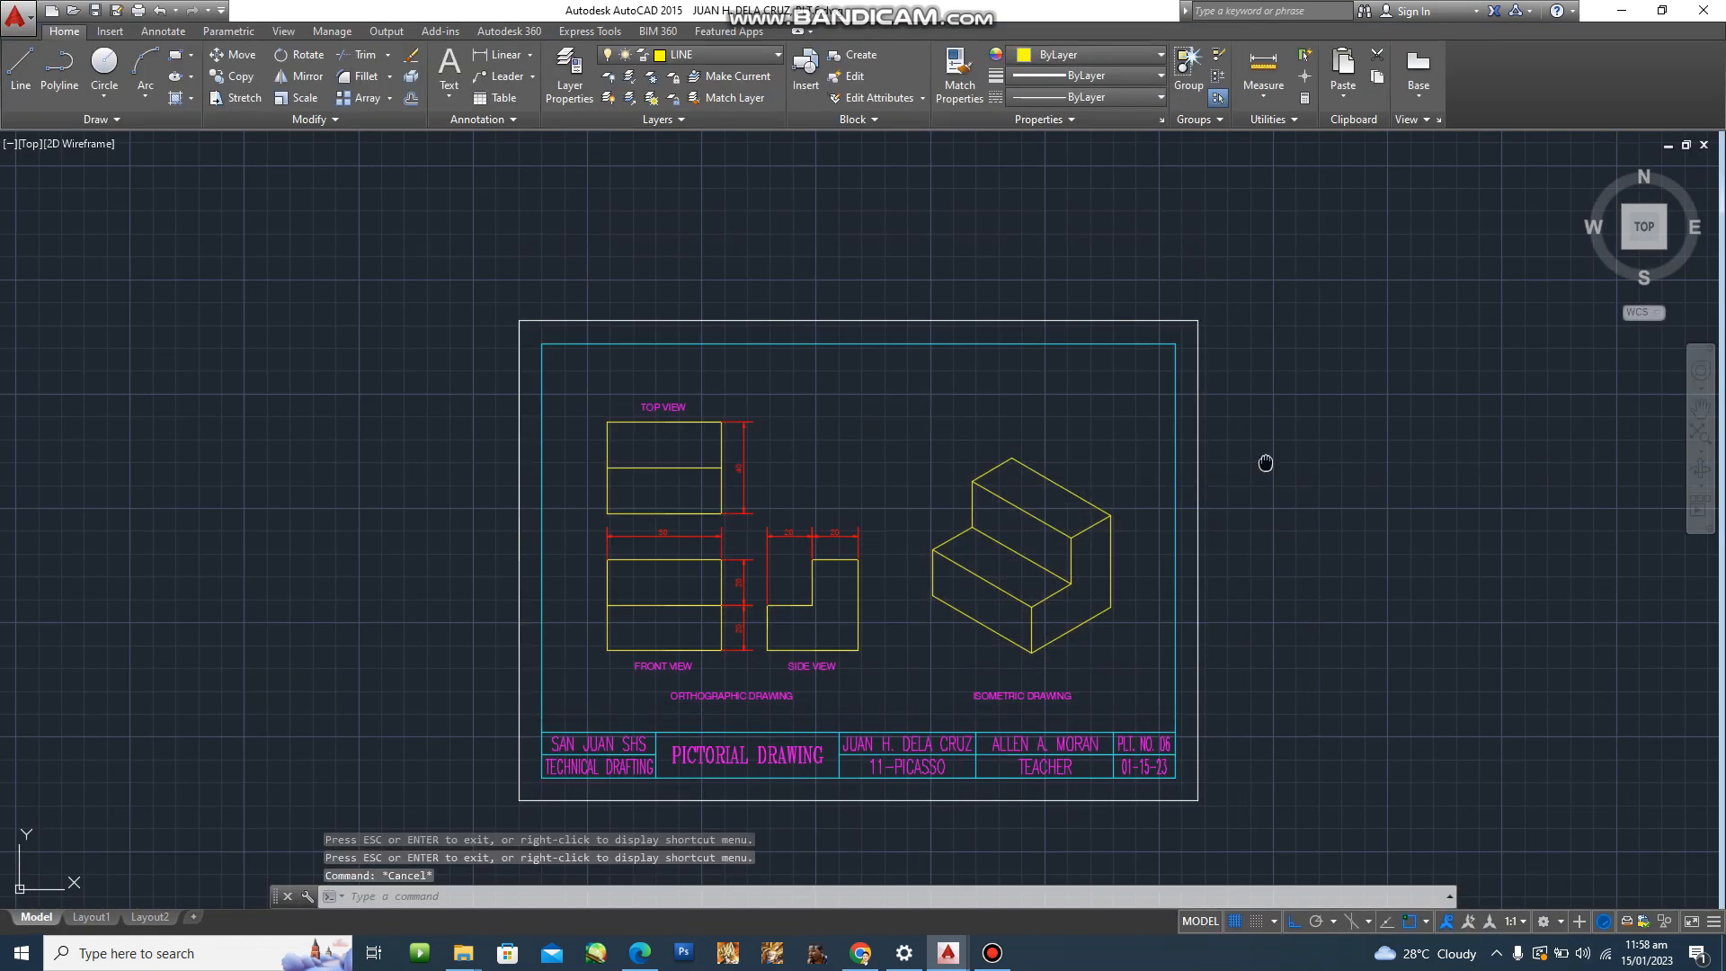
middle_click_drag(1267, 467, 1207, 438)
key("ctrl+s")
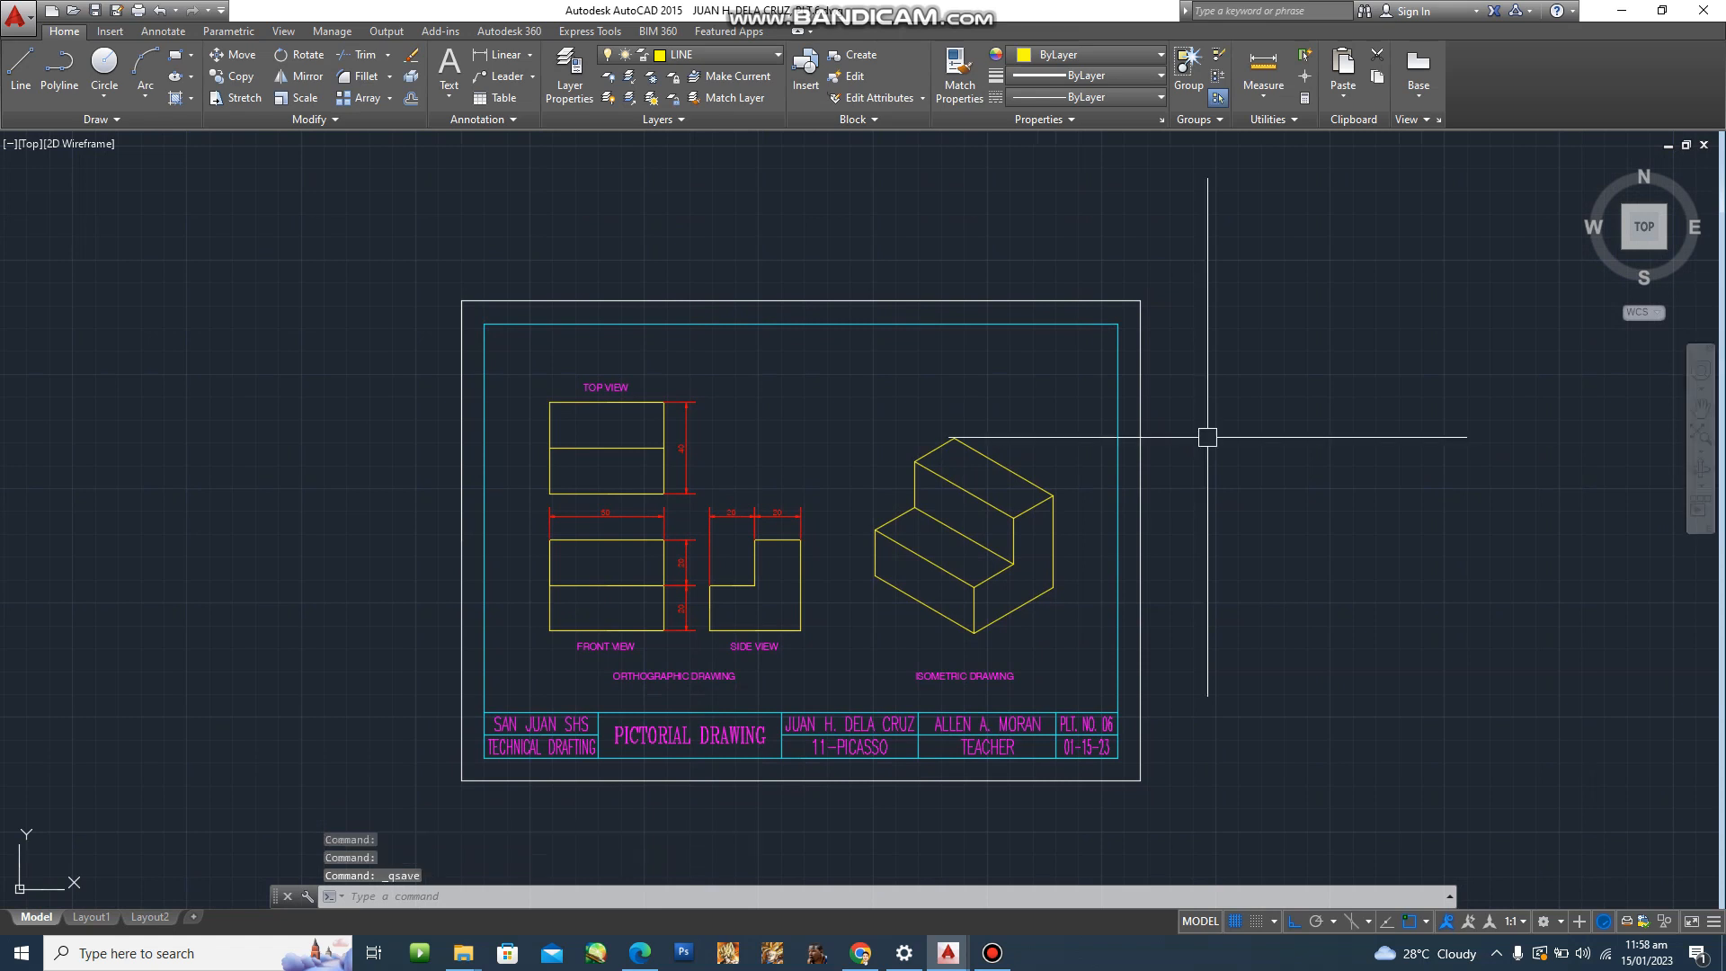